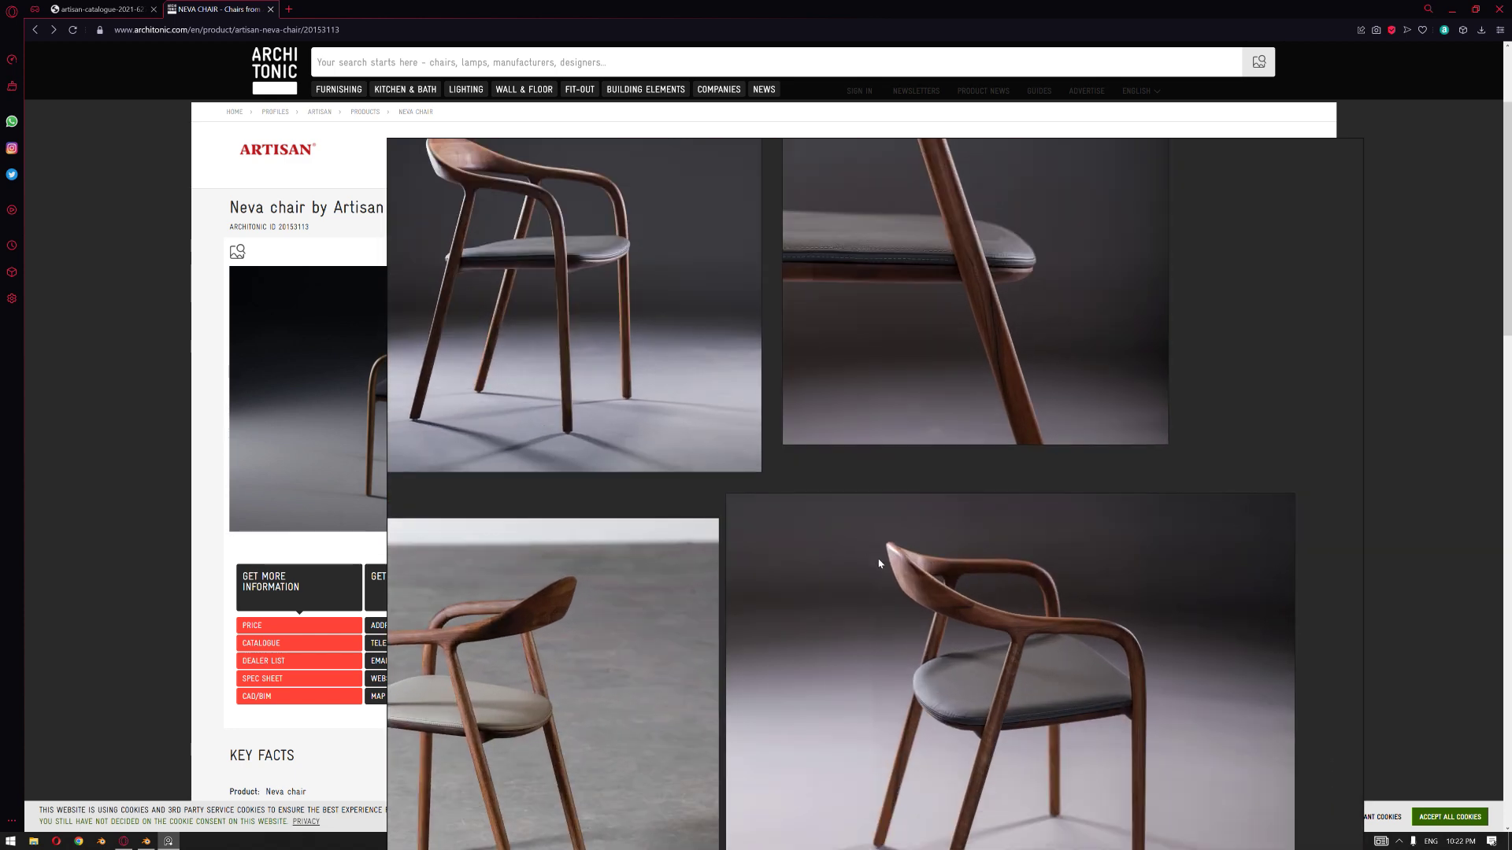
# - Check the Neva chair's dimensions in the product description on the Architonic page
pyautogui.scroll(-3, 138, 607)
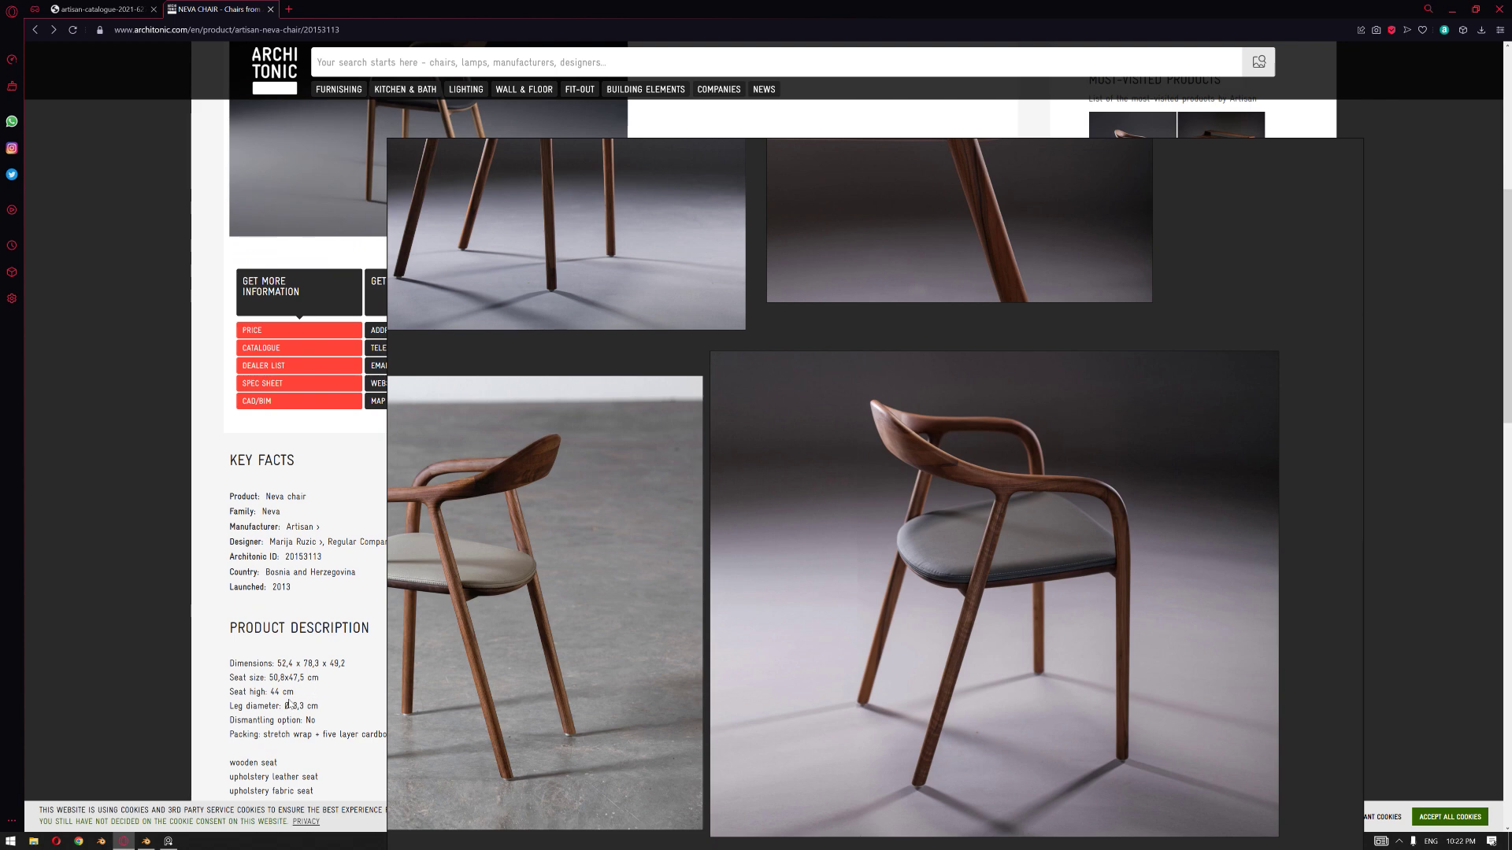
pyautogui.scroll(2, 162, 574)
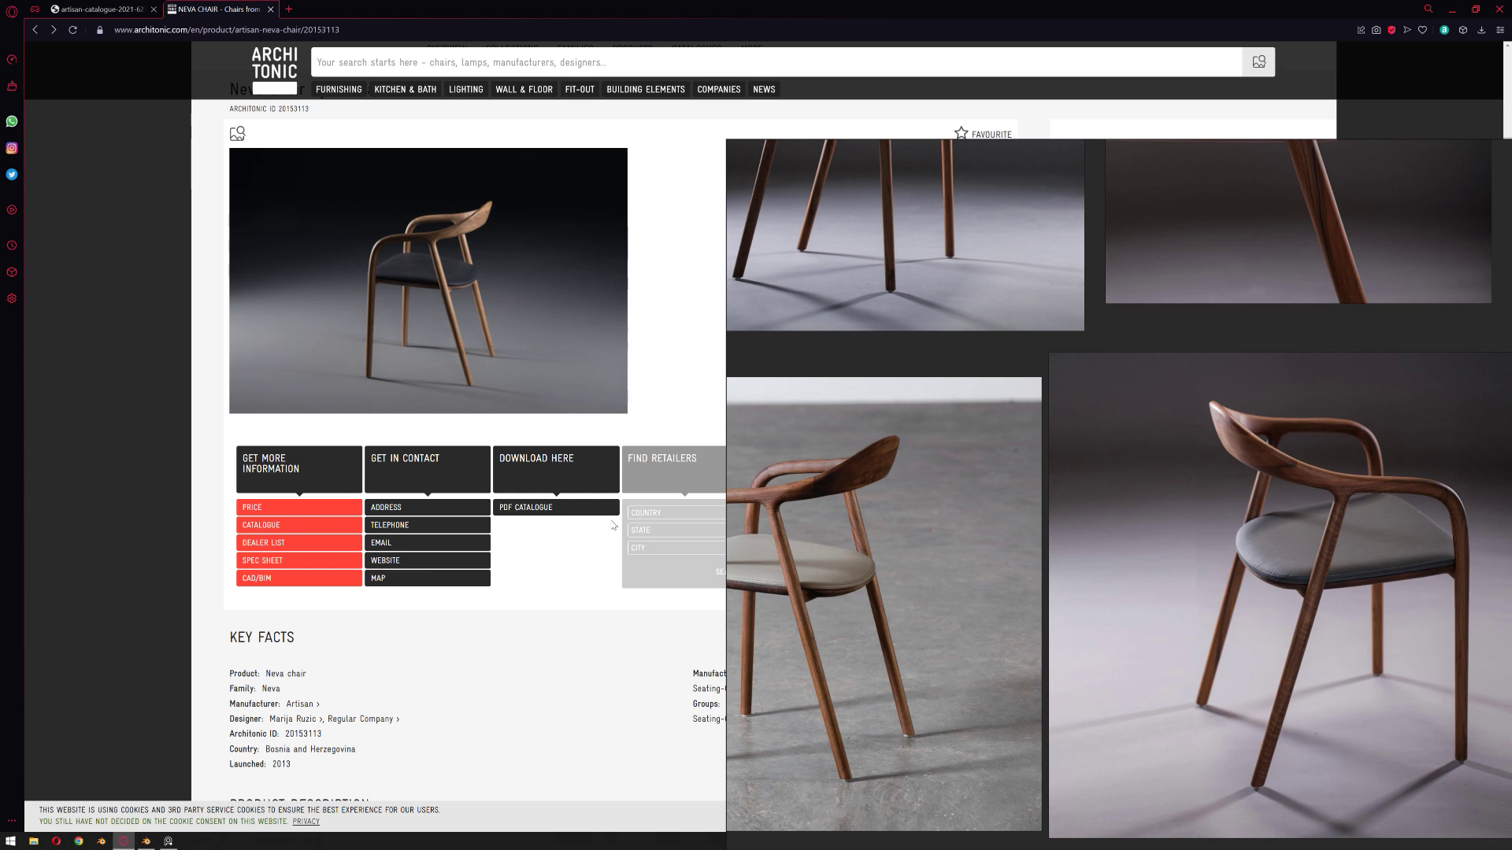
pyautogui.scroll(1, 551, 526)
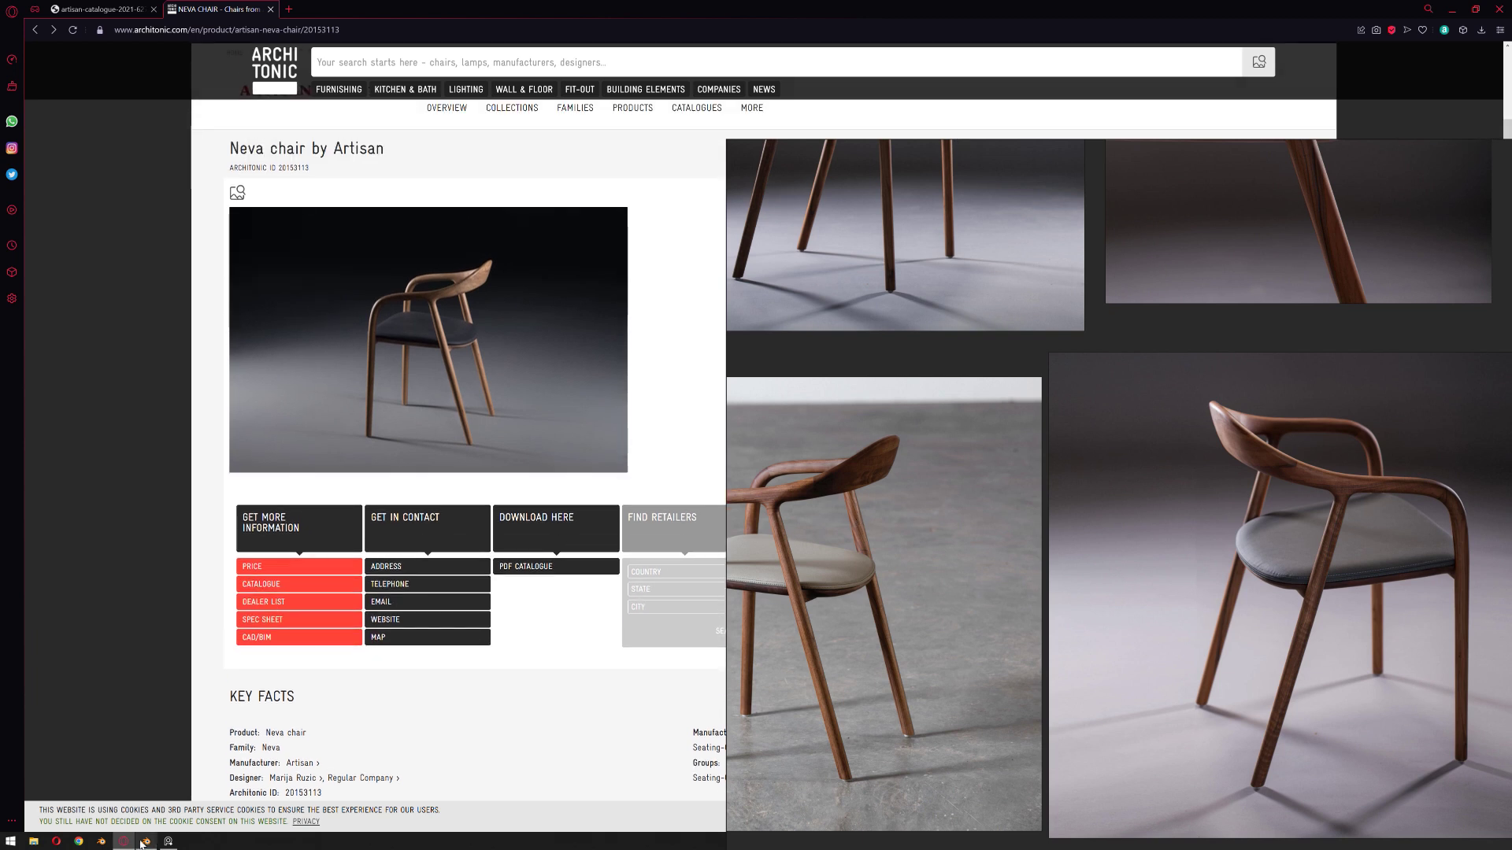
# - Switch to Blender and examine the finished chair mesh and the side-view reference image from several angles
pyautogui.click(168, 842)
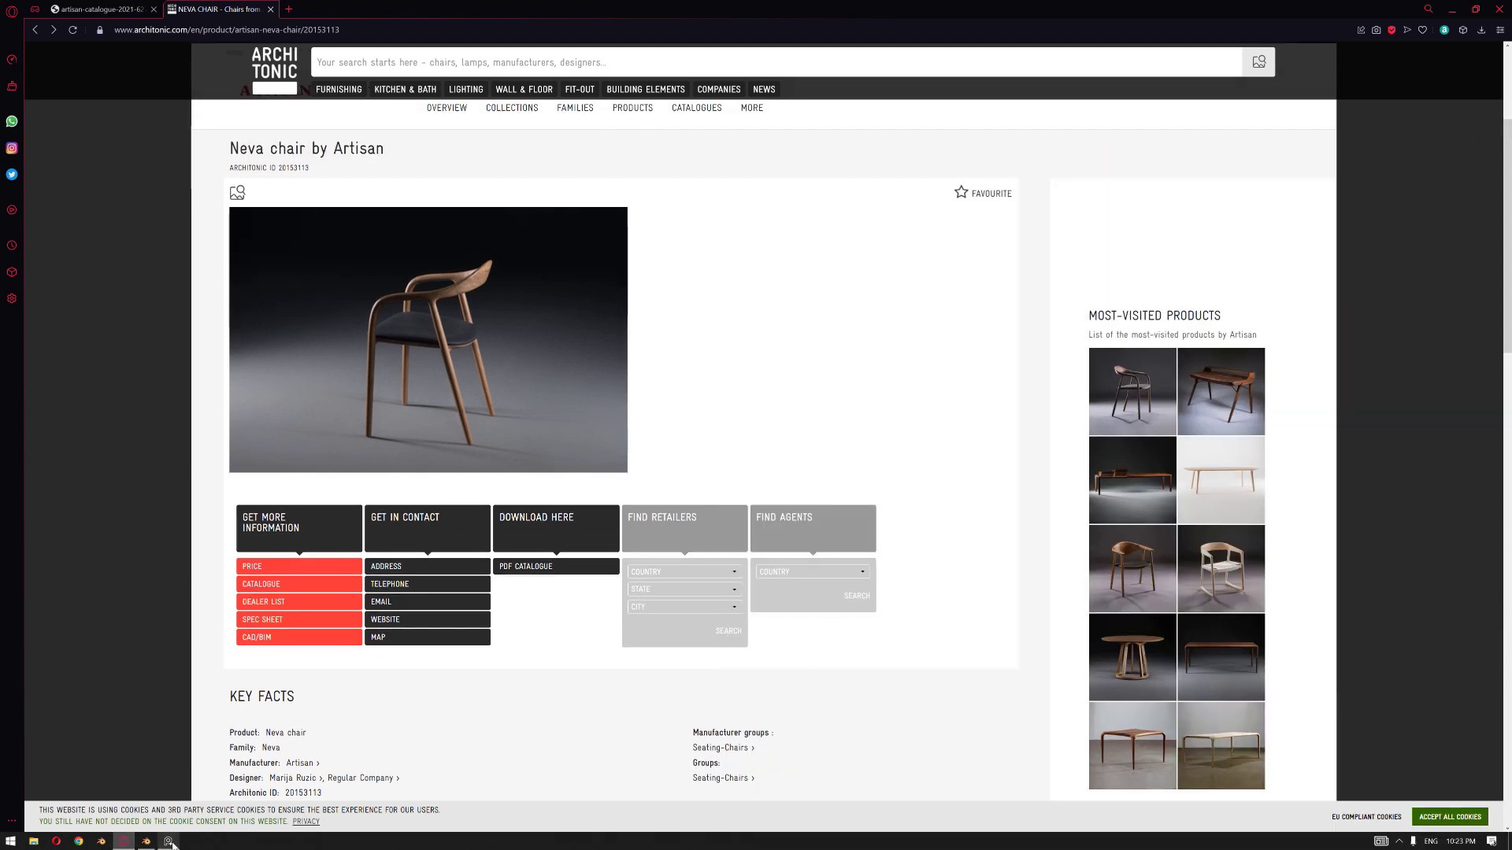
pyautogui.click(146, 842)
pyautogui.scroll(4, 588, 459)
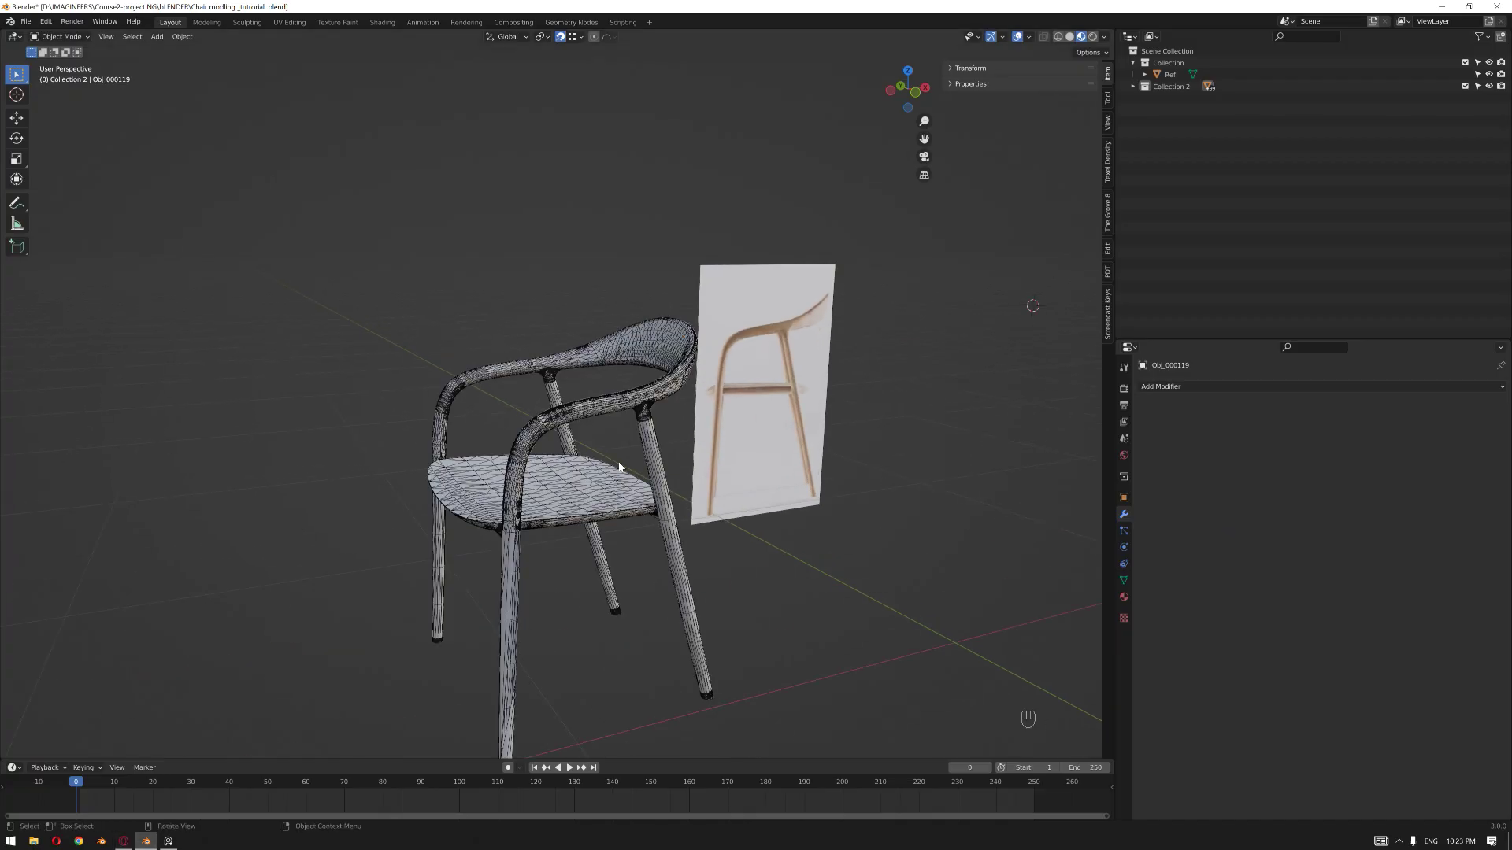
pyautogui.moveTo(588, 459); pyautogui.dragTo(594, 475, button='middle')
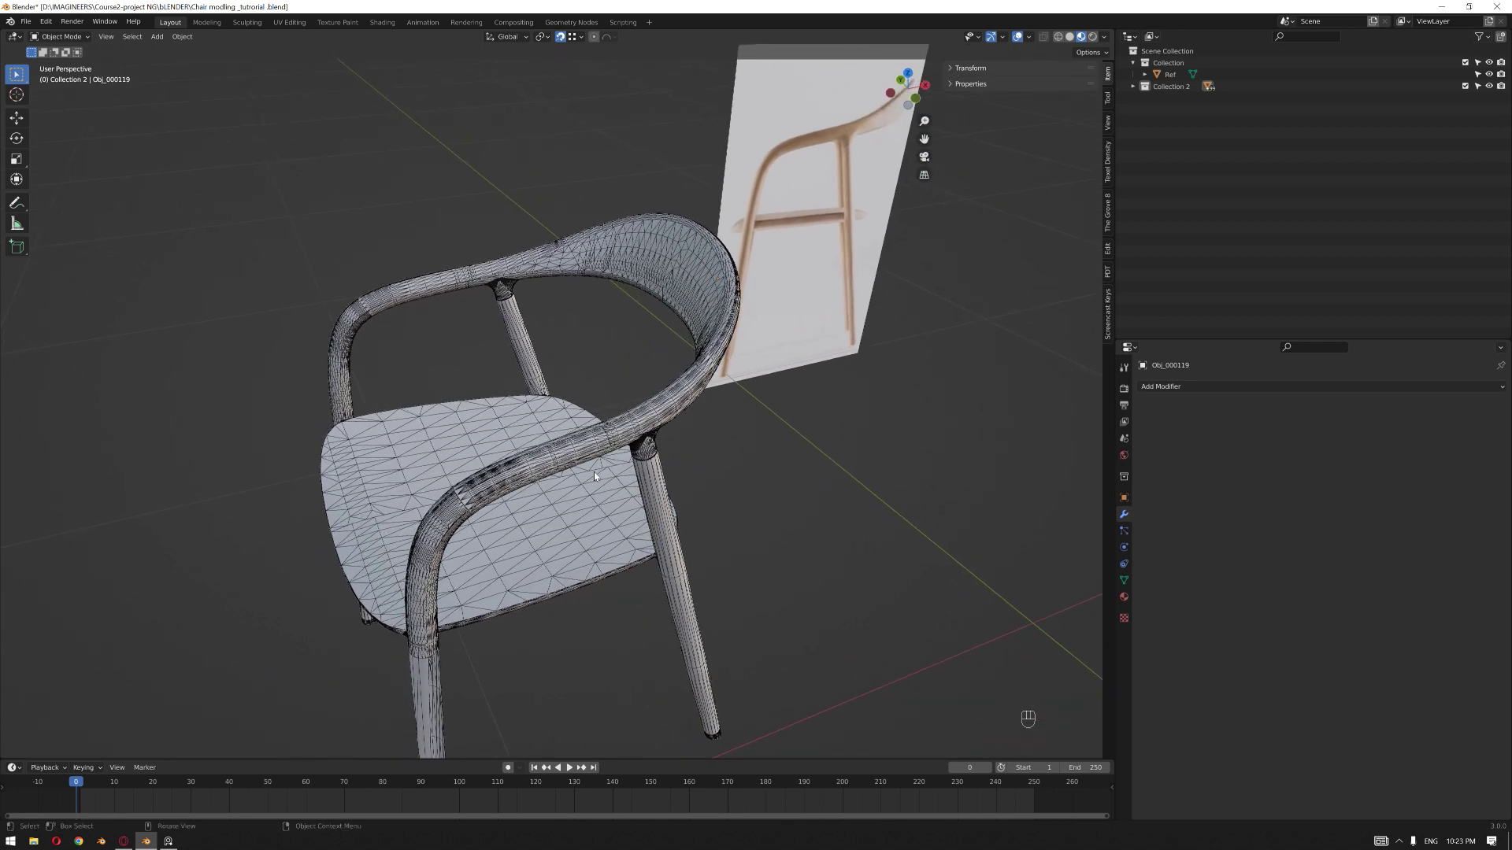
pyautogui.moveTo(594, 473); pyautogui.dragTo(464, 411, button='middle')
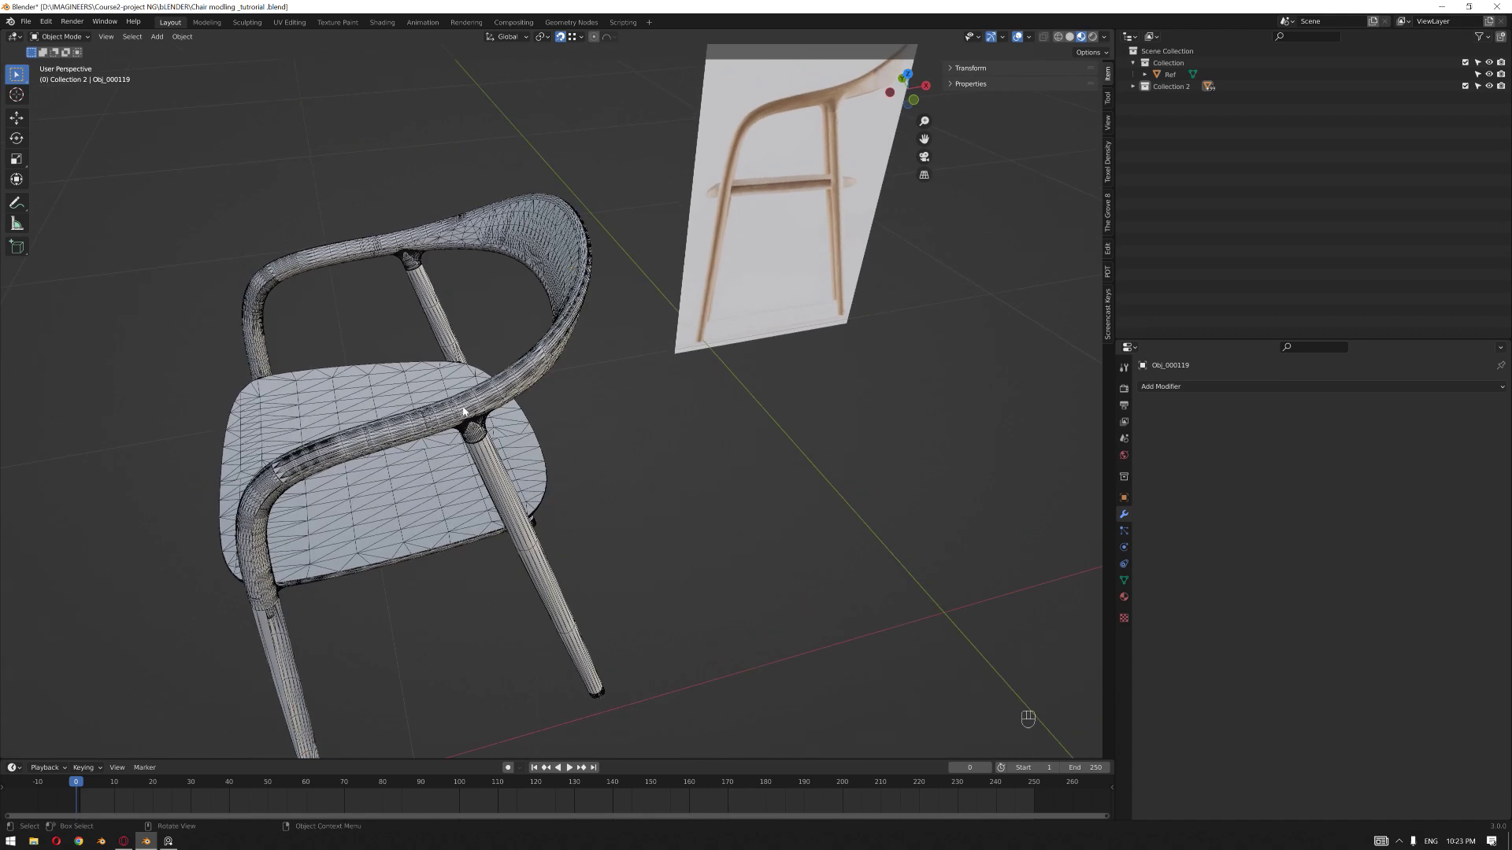
pyautogui.moveTo(618, 409); pyautogui.dragTo(538, 423, button='middle')
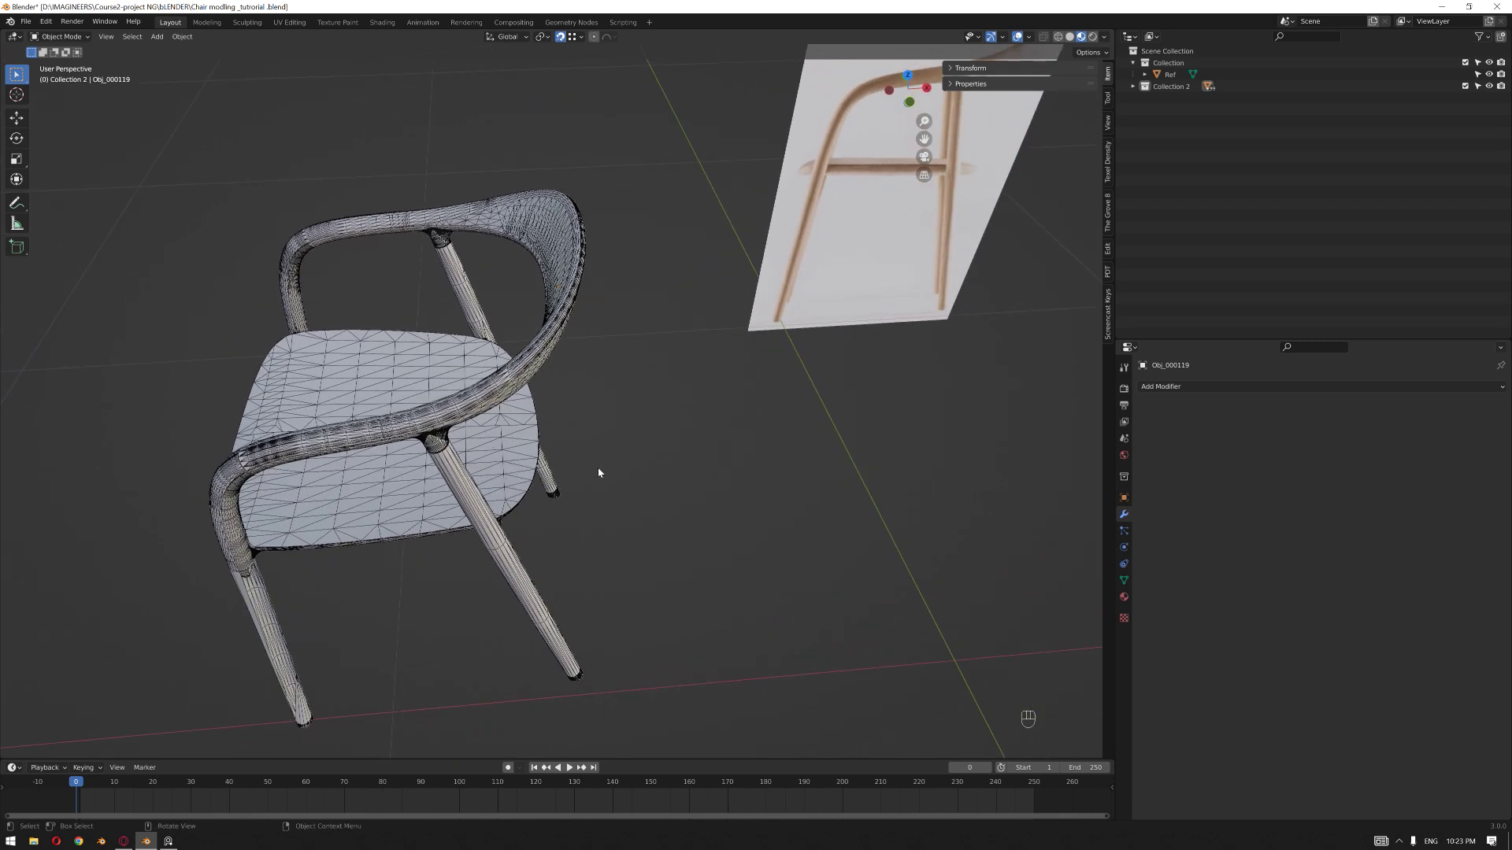
pyautogui.moveTo(600, 471); pyautogui.dragTo(613, 466, button='middle')
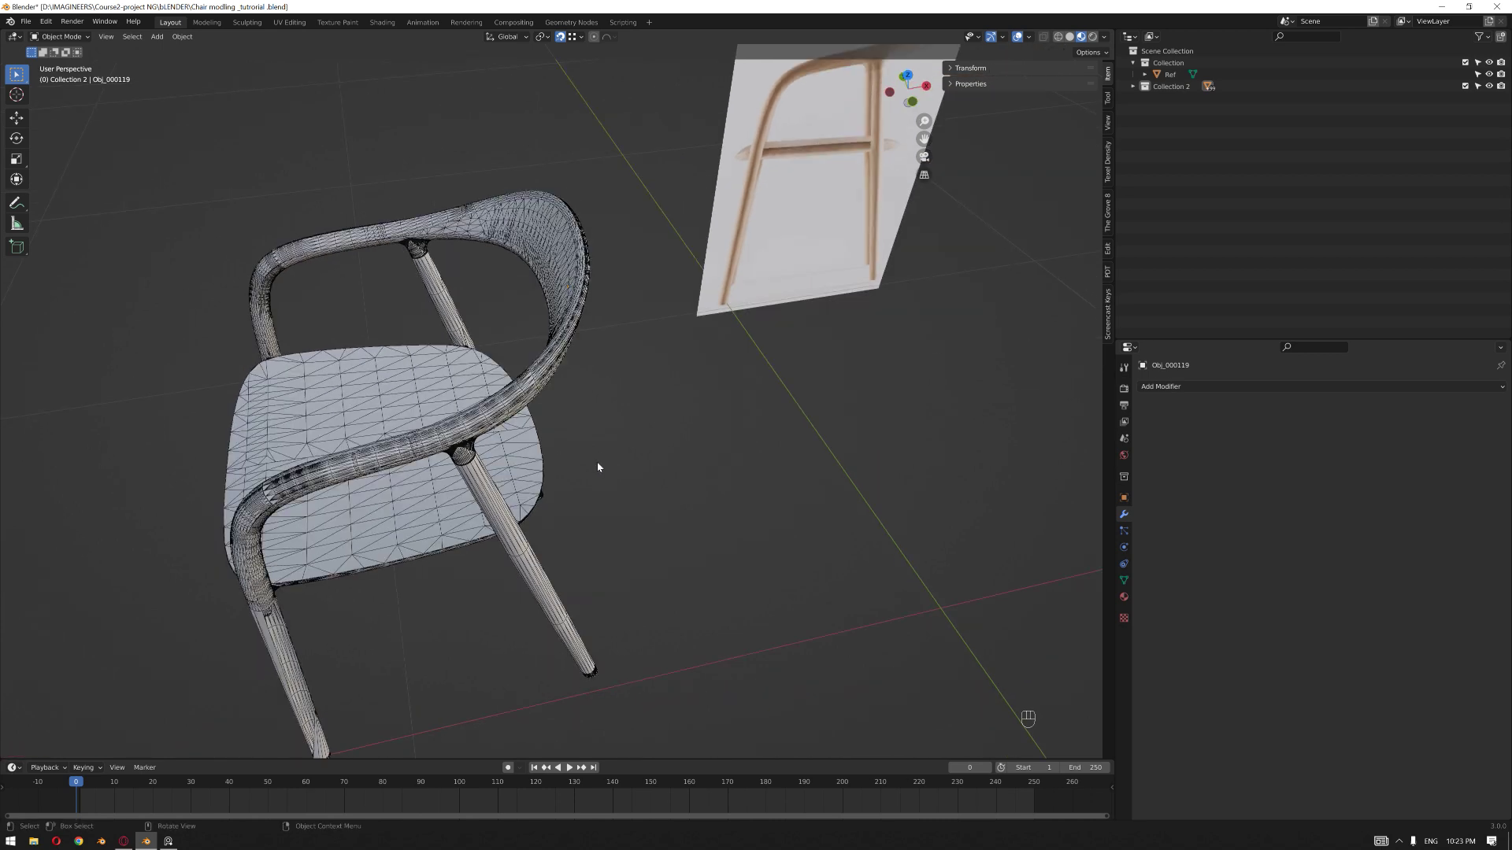
pyautogui.moveTo(610, 461)
pyautogui.mouseDown(button='middle')
pyautogui.moveTo(560, 459)
pyautogui.moveTo(604, 478)
pyautogui.mouseUp(button='middle')
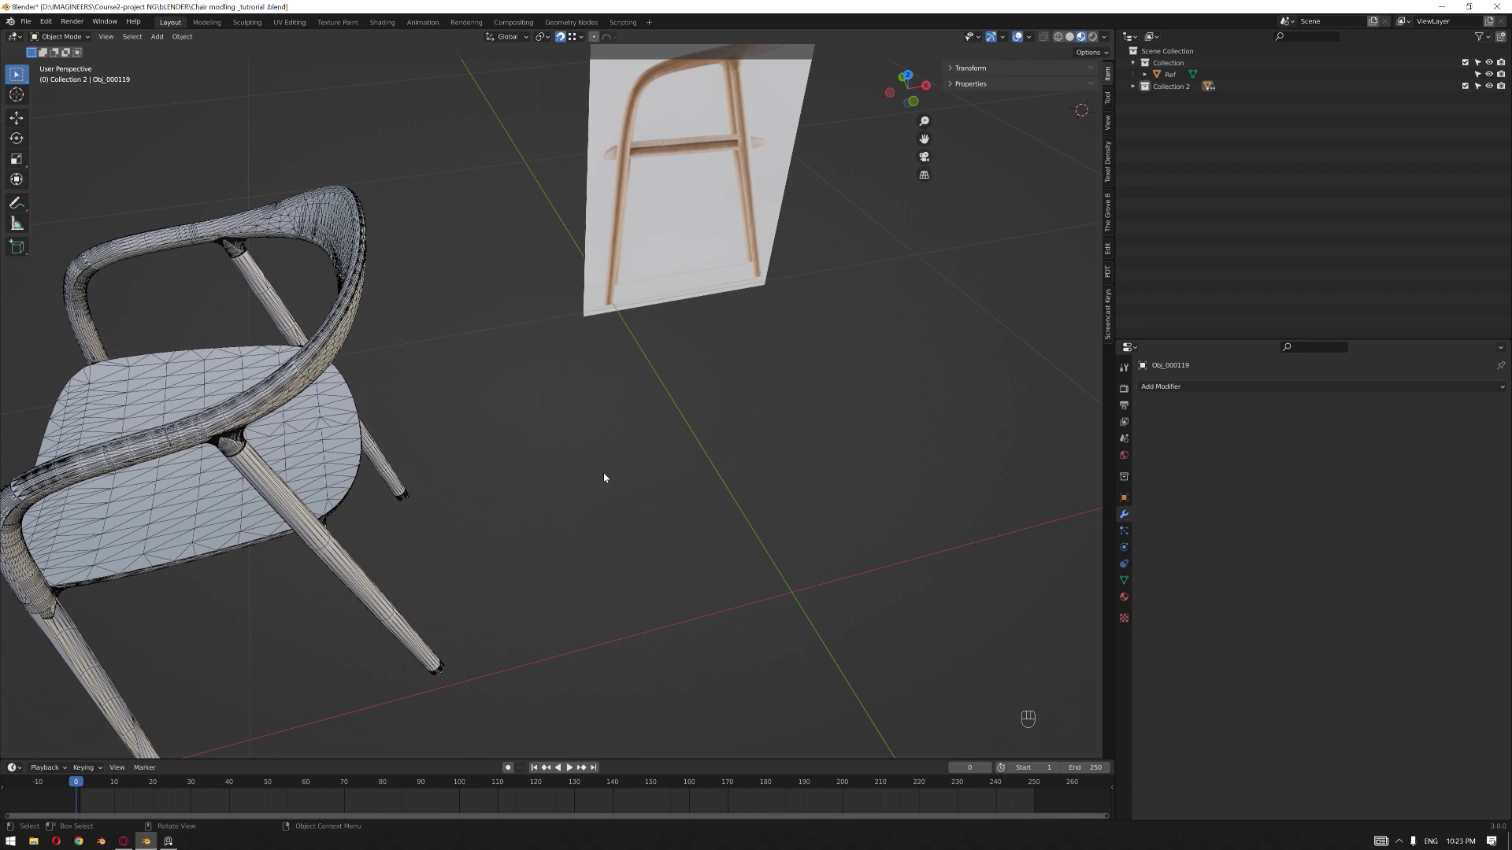
pyautogui.moveTo(797, 499); pyautogui.dragTo(617, 523, button='middle')
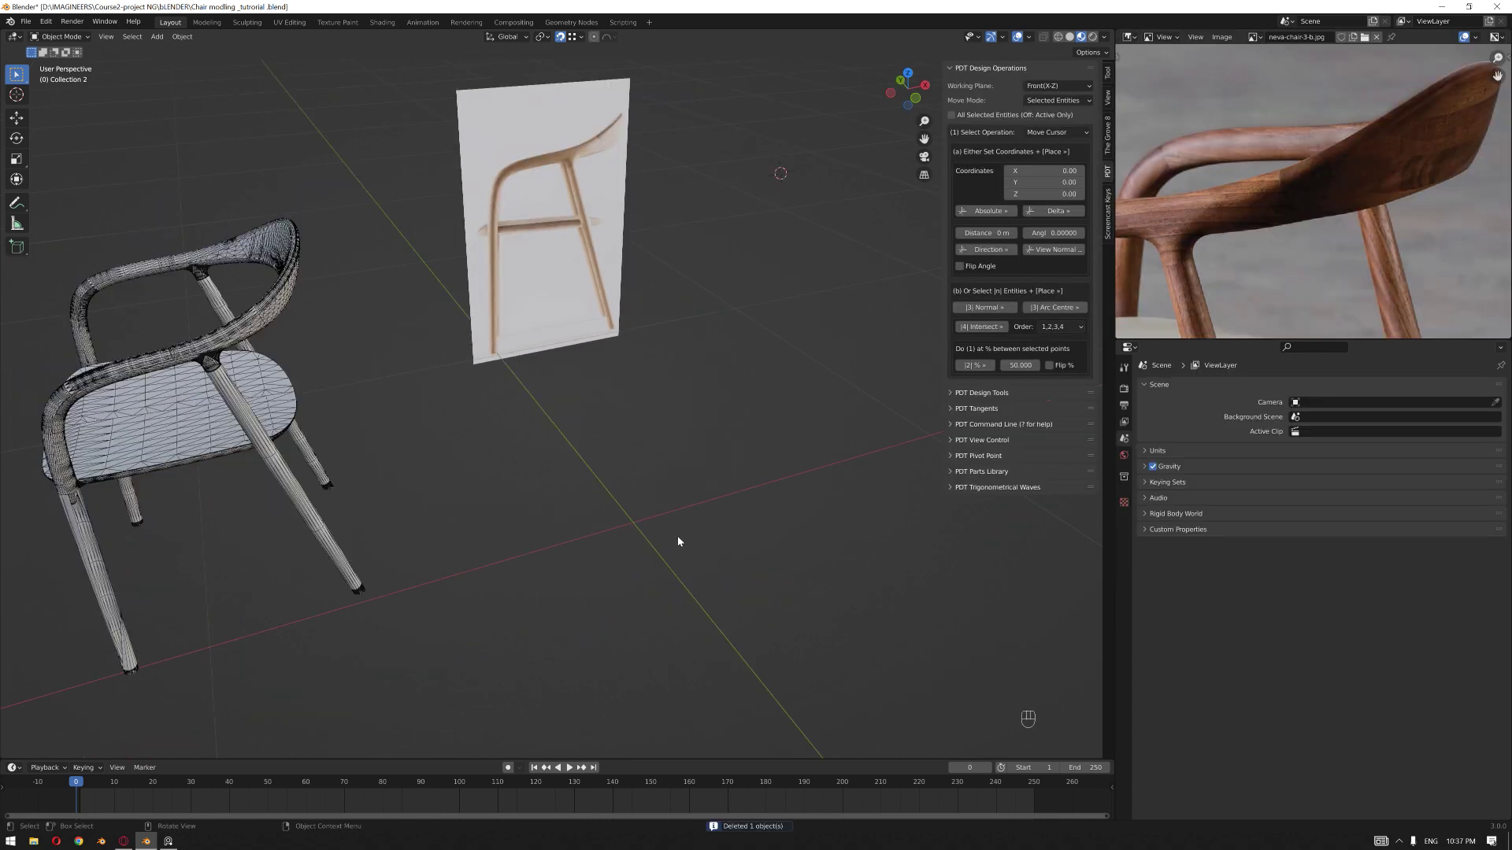
# - Reset the 3D cursor to the world origin and add a plane with a size of 0.04 m there
pyautogui.hotkey('shift', 's')
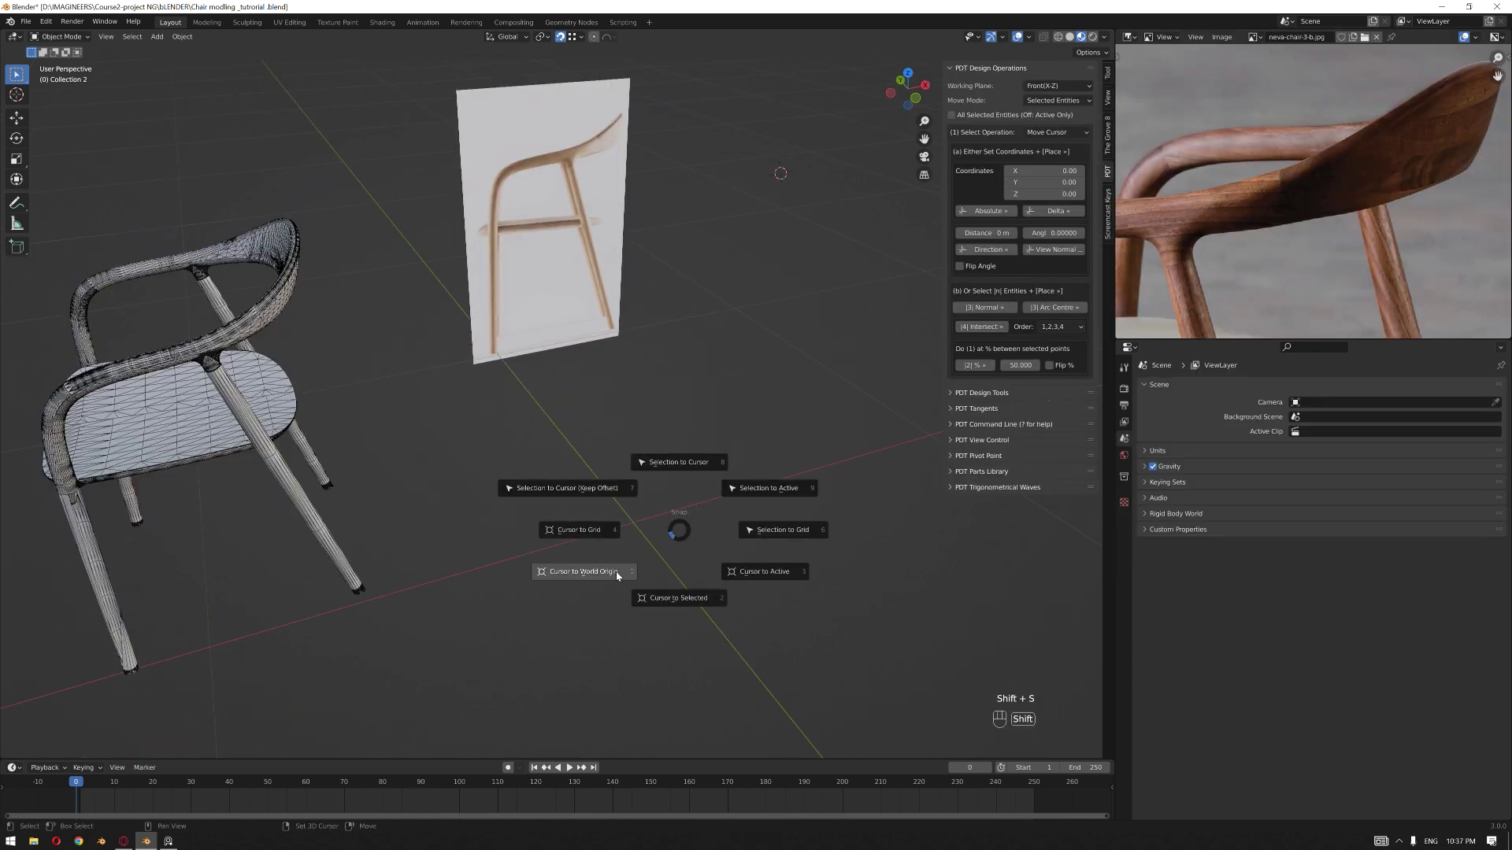
pyautogui.click(618, 576)
pyautogui.hotkey('shift', 'a')
pyautogui.moveTo(708, 569)
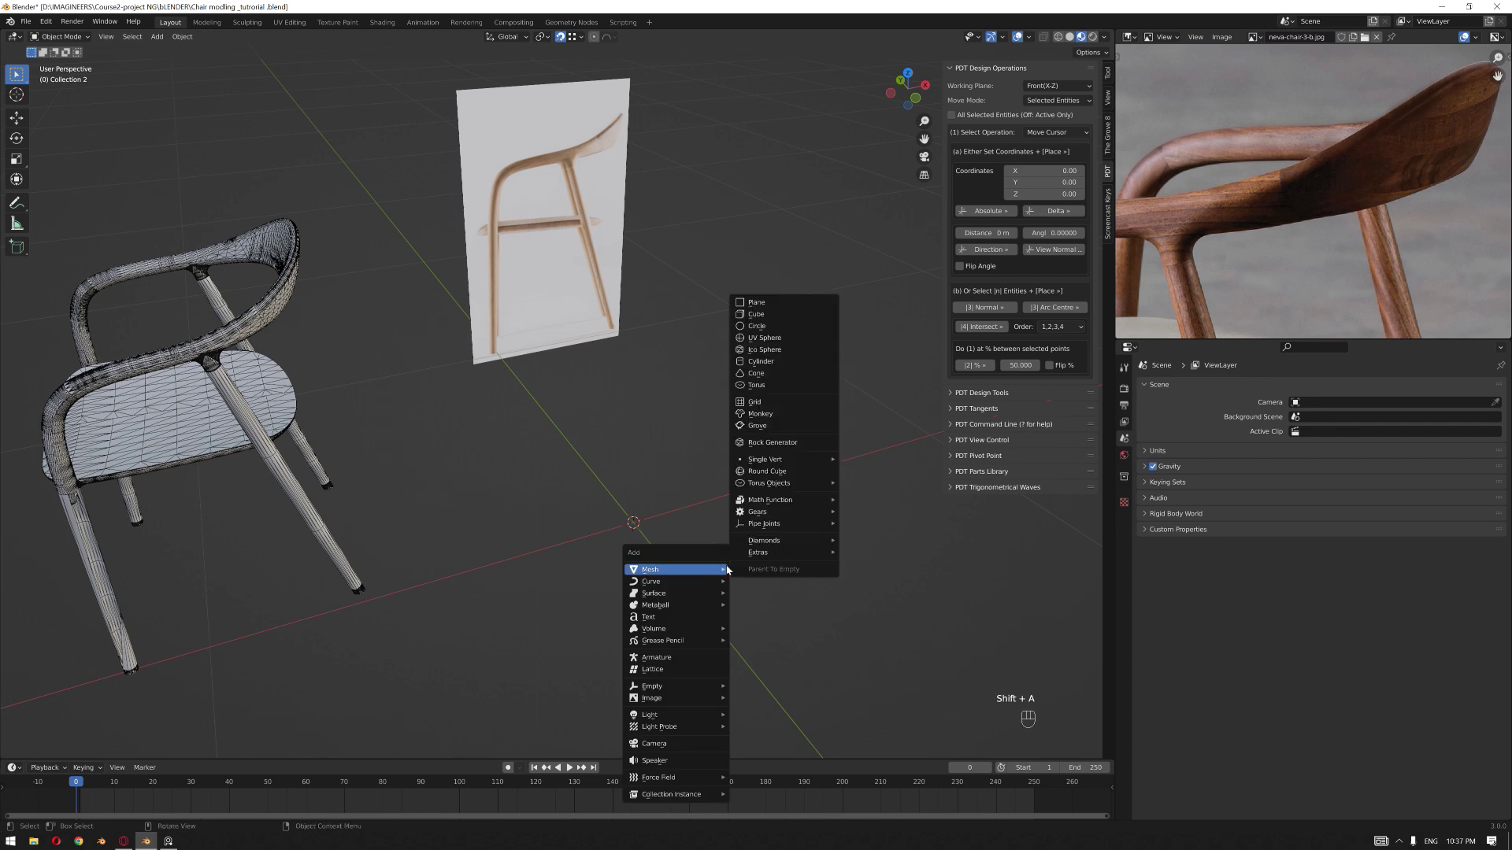
pyautogui.click(779, 303)
pyautogui.click(152, 646)
pyautogui.write('0.04')
pyautogui.press('Return')
# - Delete only the face of the plane in Edit Mode and select all its remaining edges in edge mode
pyautogui.moveTo(632, 464); pyautogui.dragTo(635, 502, button='middle')
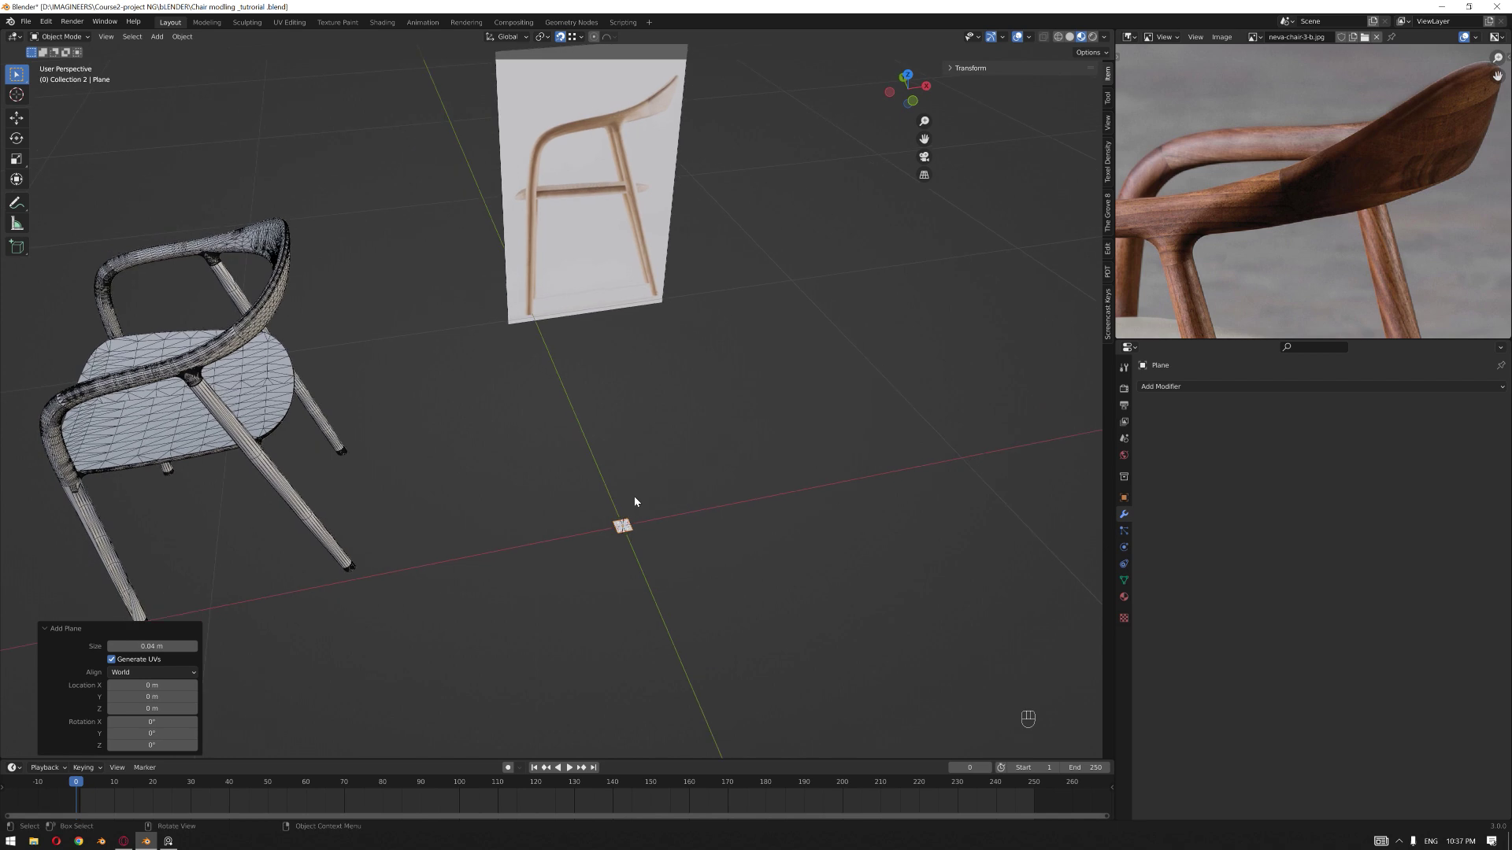
pyautogui.press('KP_Decimal')
pyautogui.press('Tab')
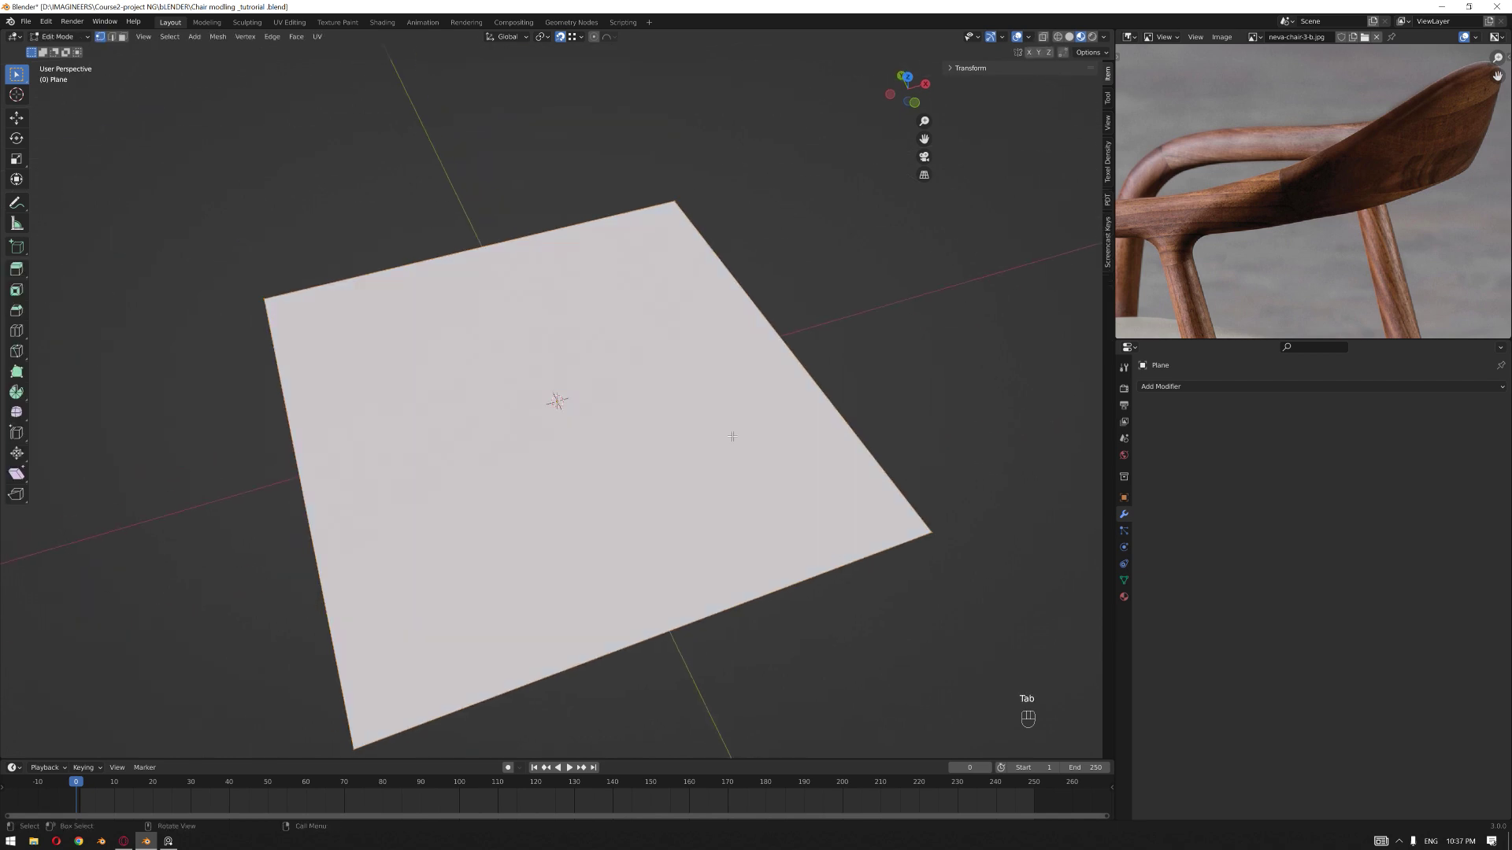
pyautogui.press('x')
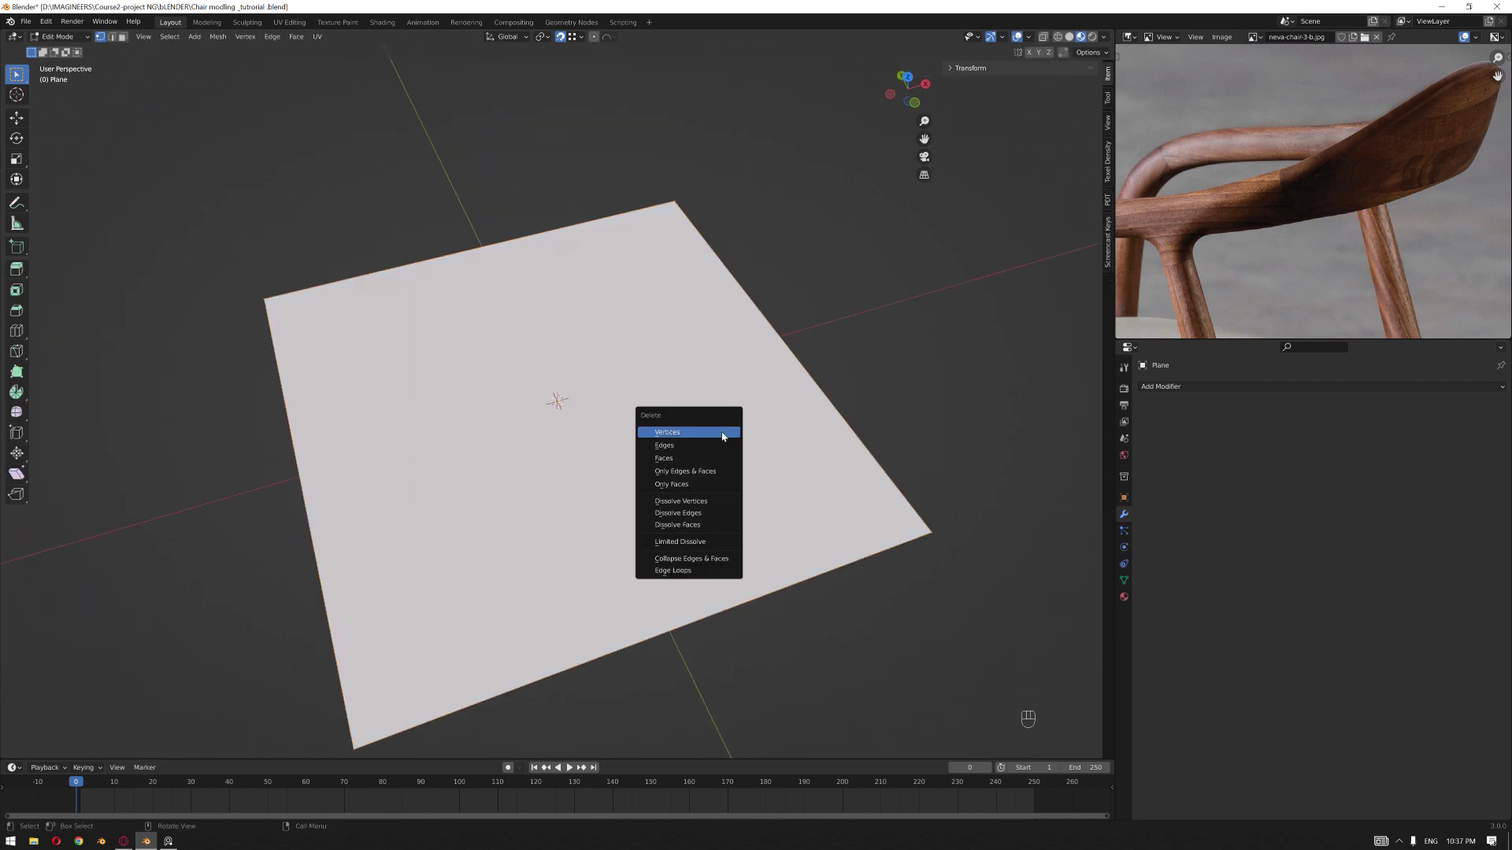
pyautogui.click(711, 485)
pyautogui.press('2')
pyautogui.press('a')
# - Nudge the square edge outline slightly along the Y axis in front view, at the foot of the reference's front leg
pyautogui.scroll(-3, 734, 462)
pyautogui.press('KP_1')
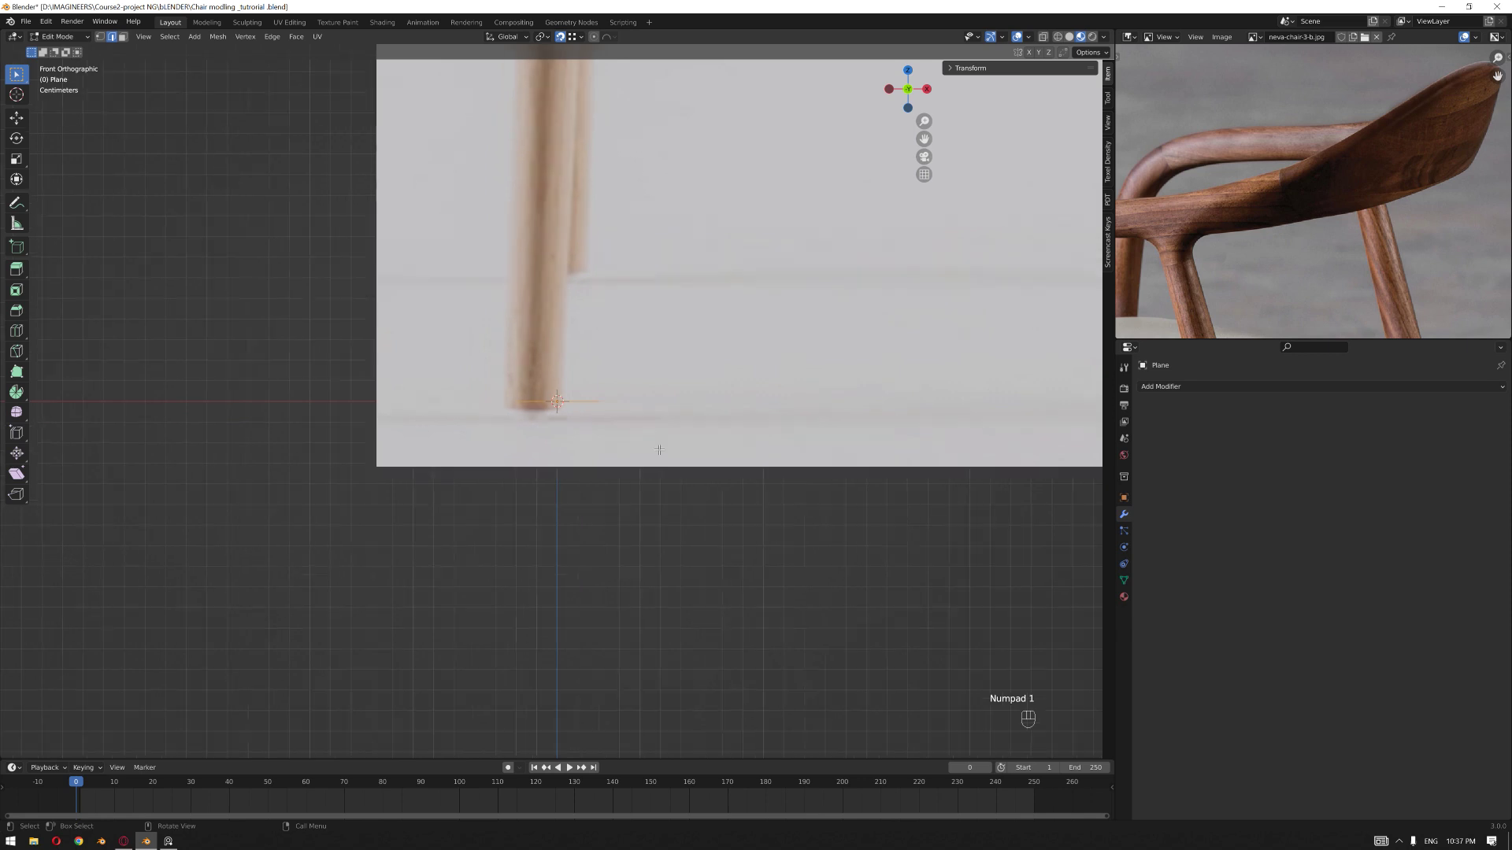
pyautogui.scroll(2, 659, 450)
pyautogui.press('g')
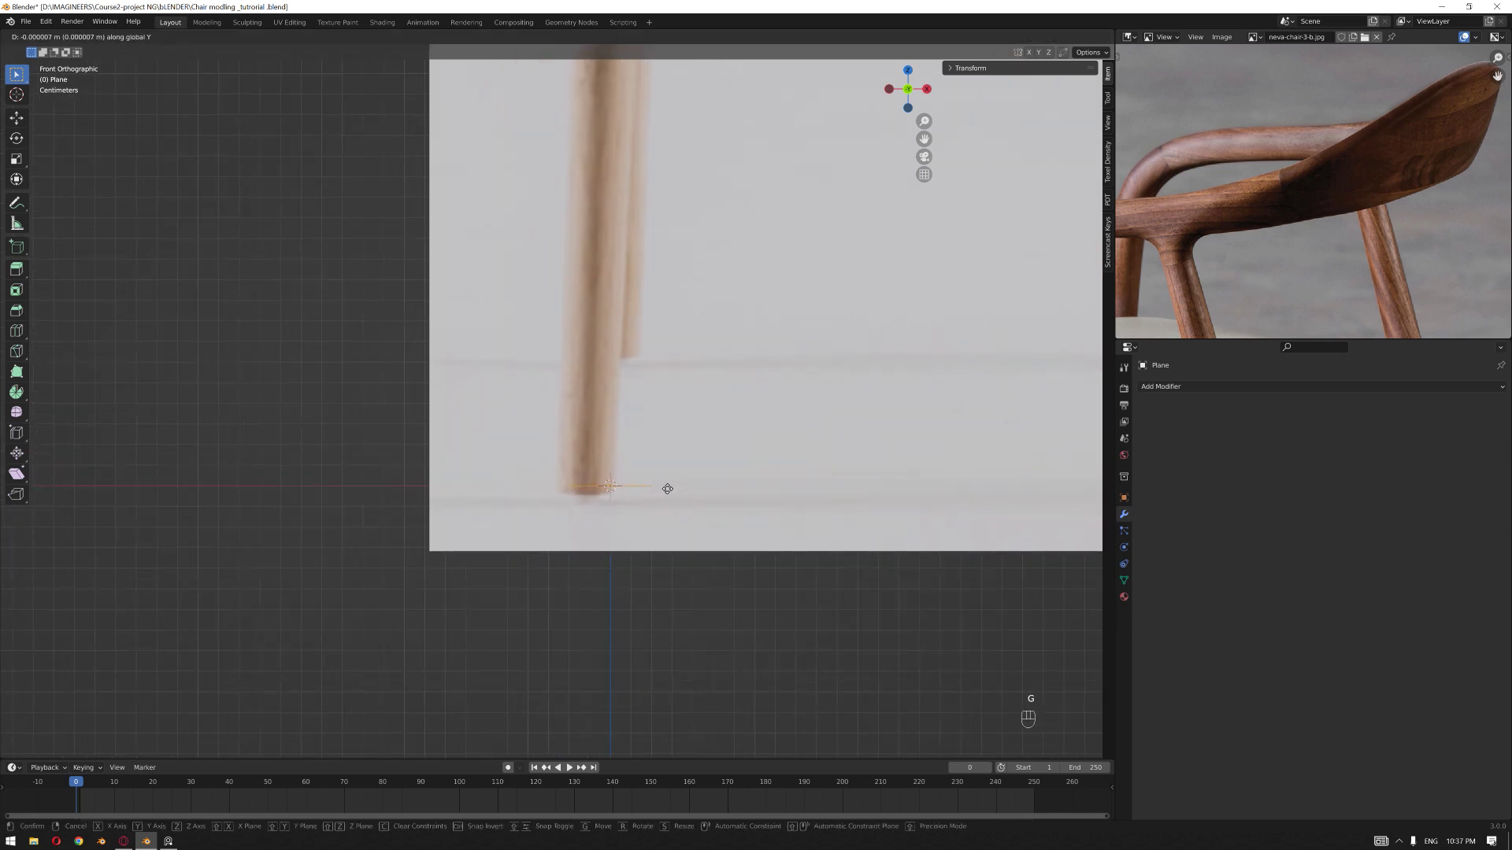
pyautogui.click(667, 489)
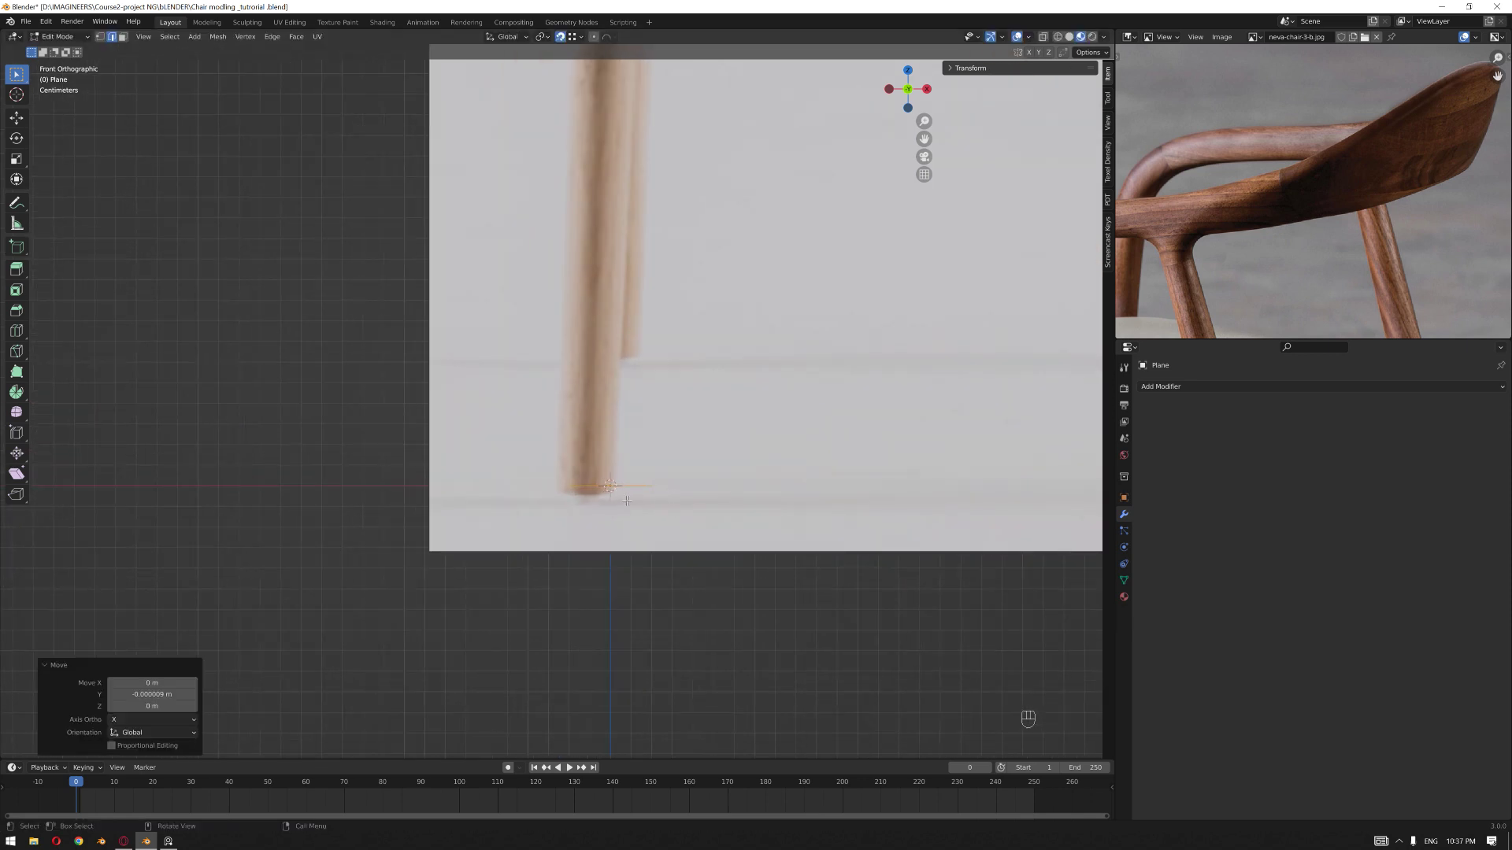
pyautogui.scroll(-4, 627, 501)
pyautogui.press('Tab')
pyautogui.press('Tab')
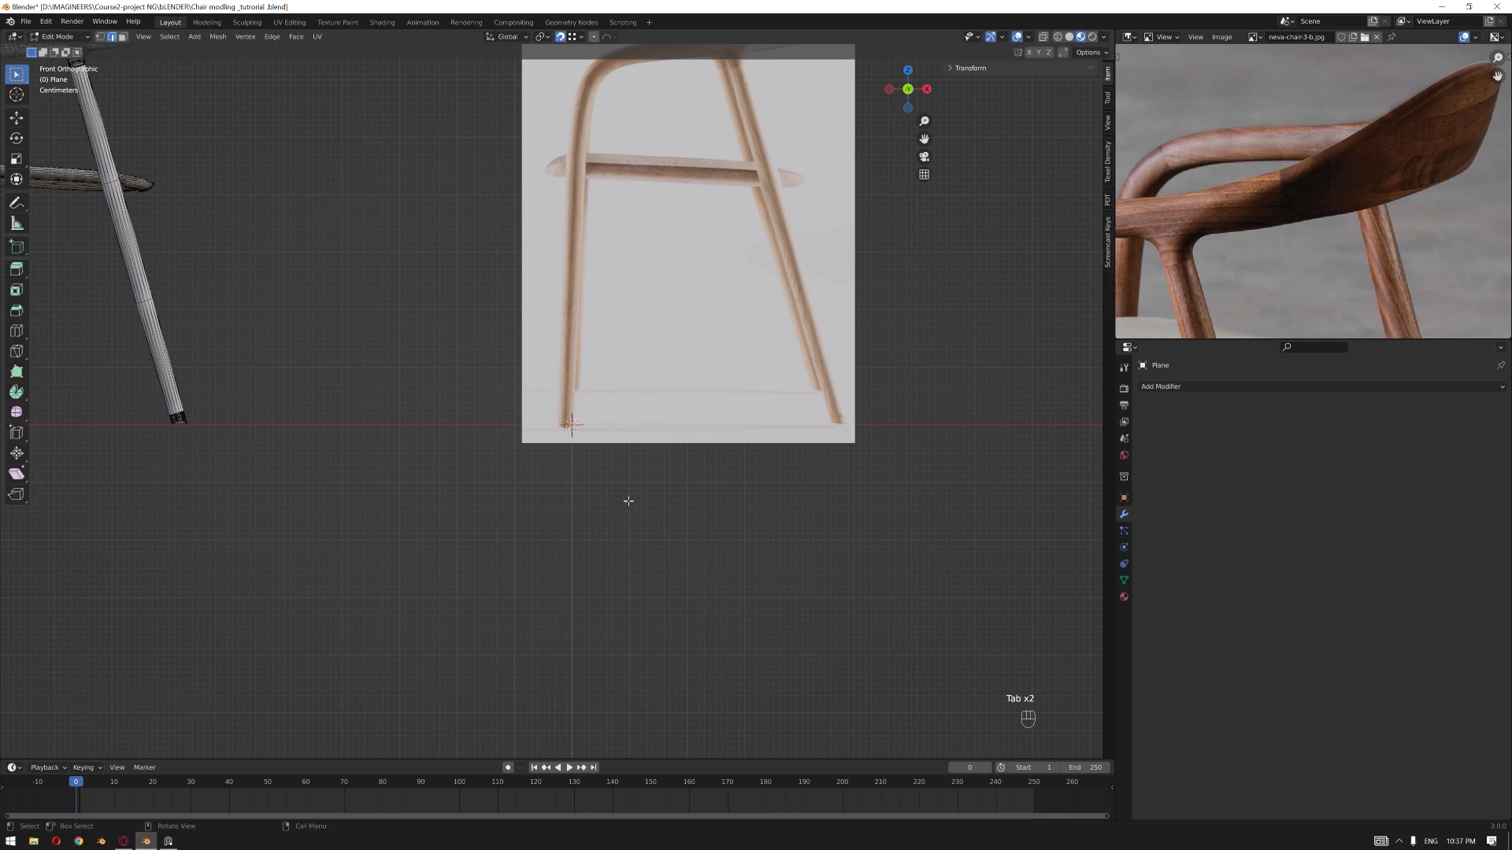
# - Extrude the square outline 0.55 m up along Z to form the front leg
pyautogui.scroll(-3, 628, 501)
pyautogui.press('e')
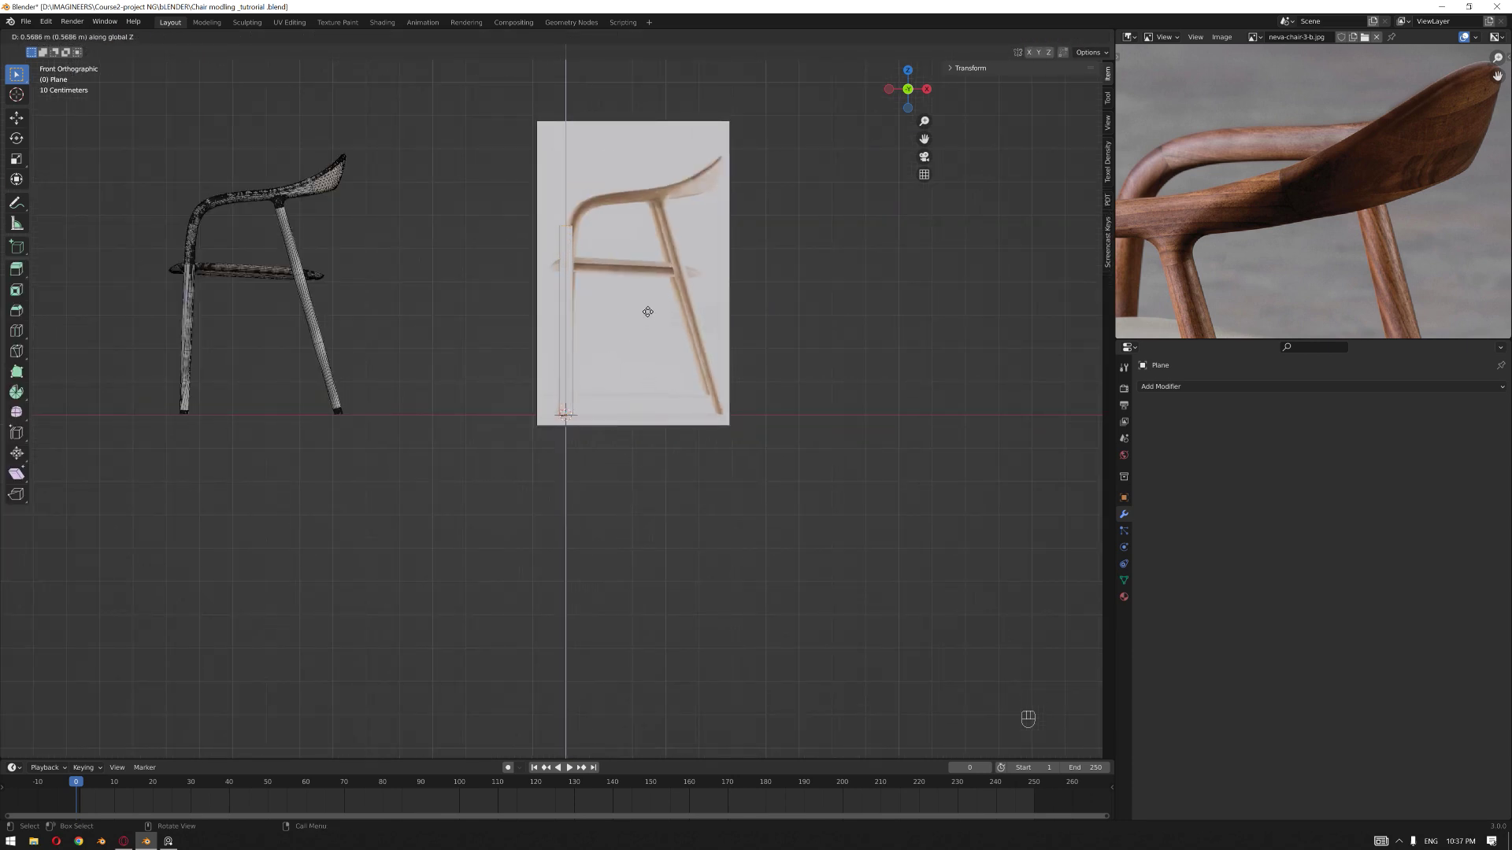
pyautogui.click(647, 322)
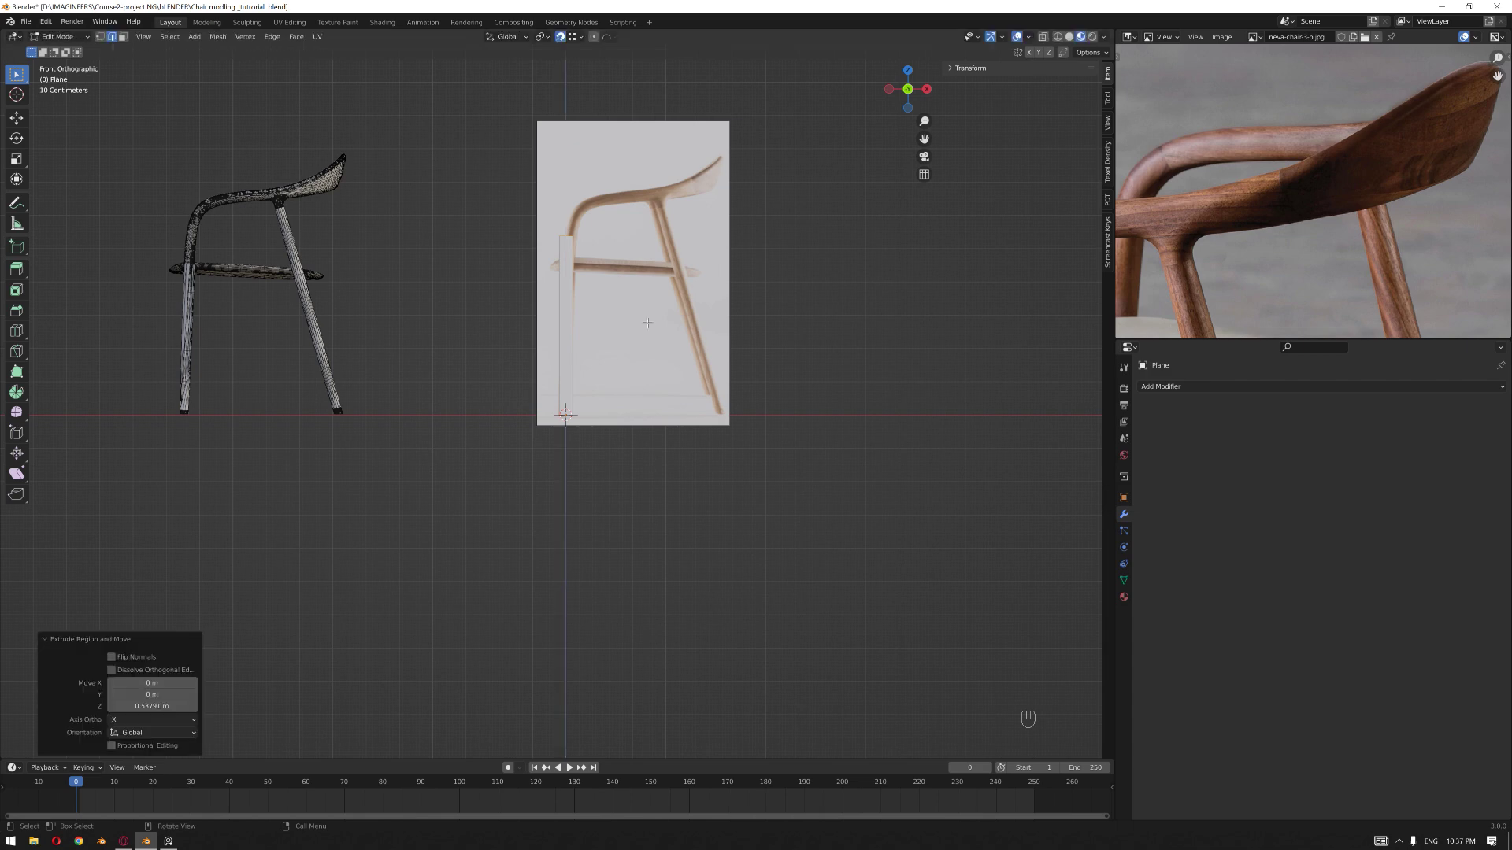
pyautogui.click(152, 706)
pyautogui.write('0.55')
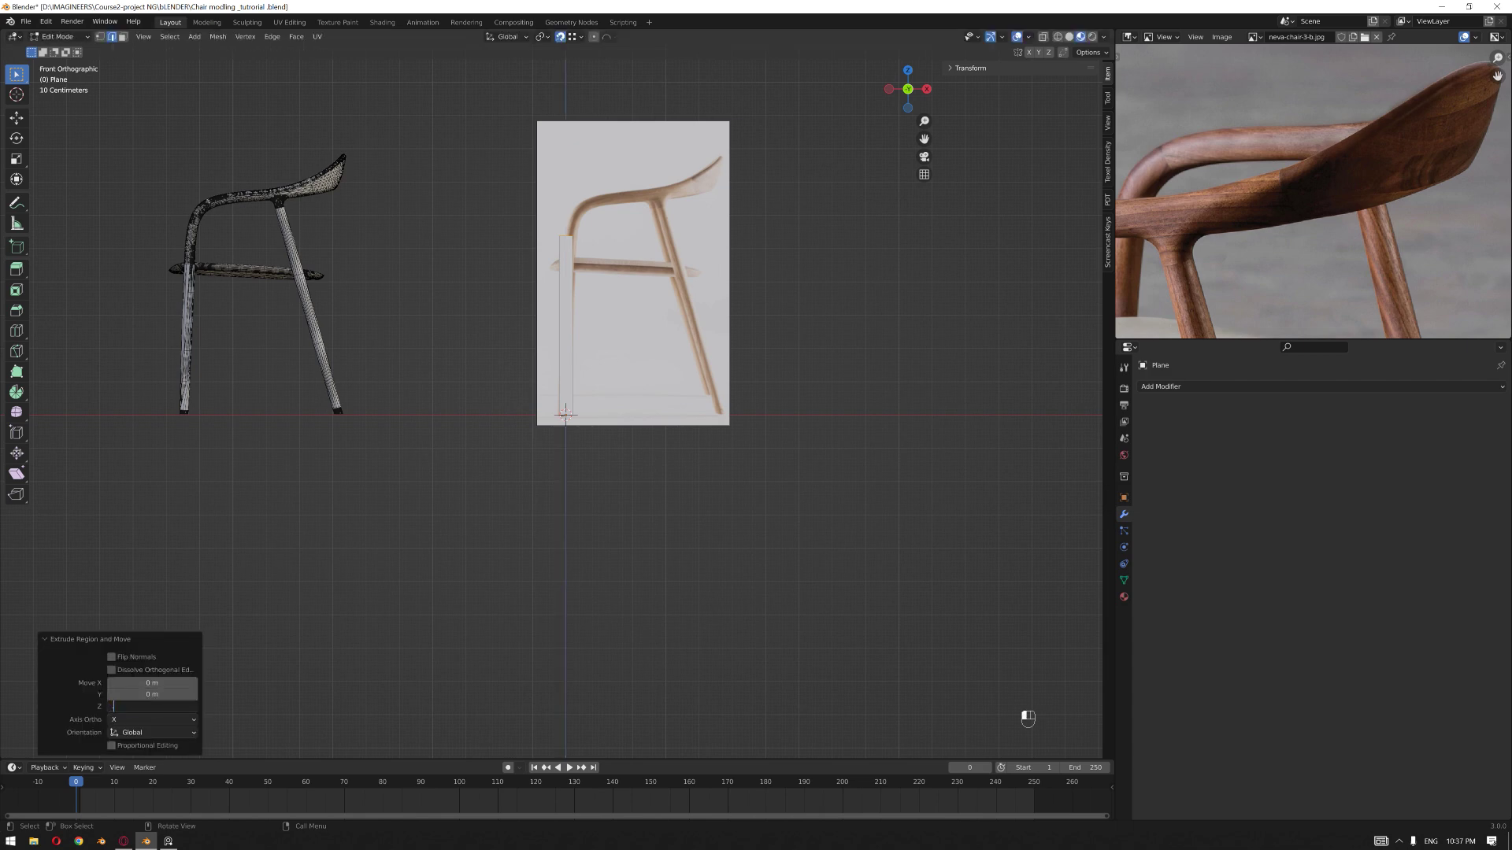
pyautogui.press('Return')
# - Move the leg's top edges about 0.017 m along X so the leg follows the slant in the reference
pyautogui.scroll(4, 561, 315)
pyautogui.keyDown('shift'); pyautogui.moveTo(562, 314); pyautogui.dragTo(564, 517, button='middle'); pyautogui.keyUp('shift')
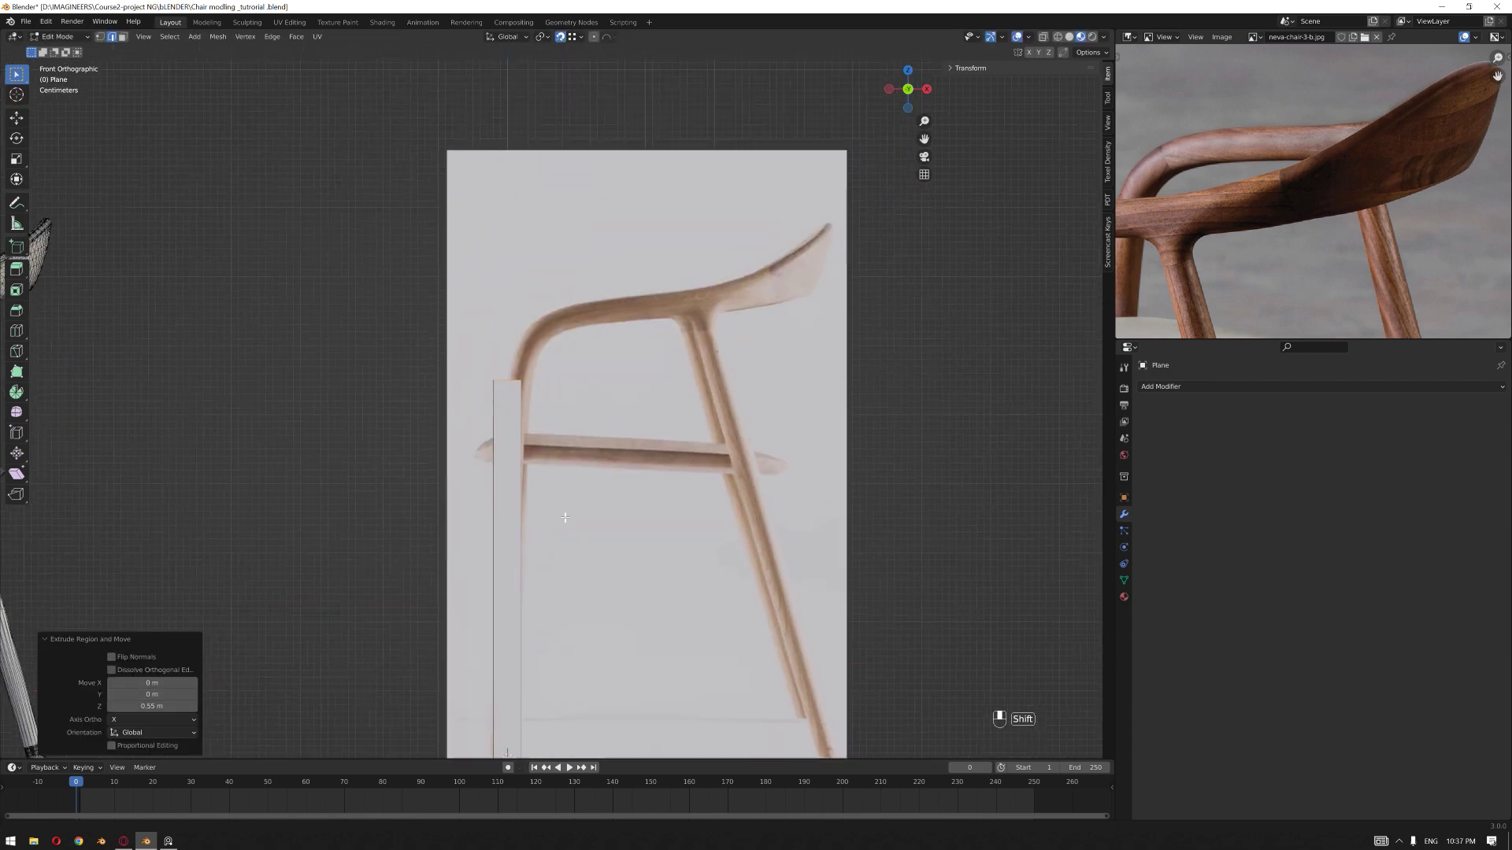
pyautogui.scroll(2, 555, 475)
pyautogui.press('g')
pyautogui.press('x')
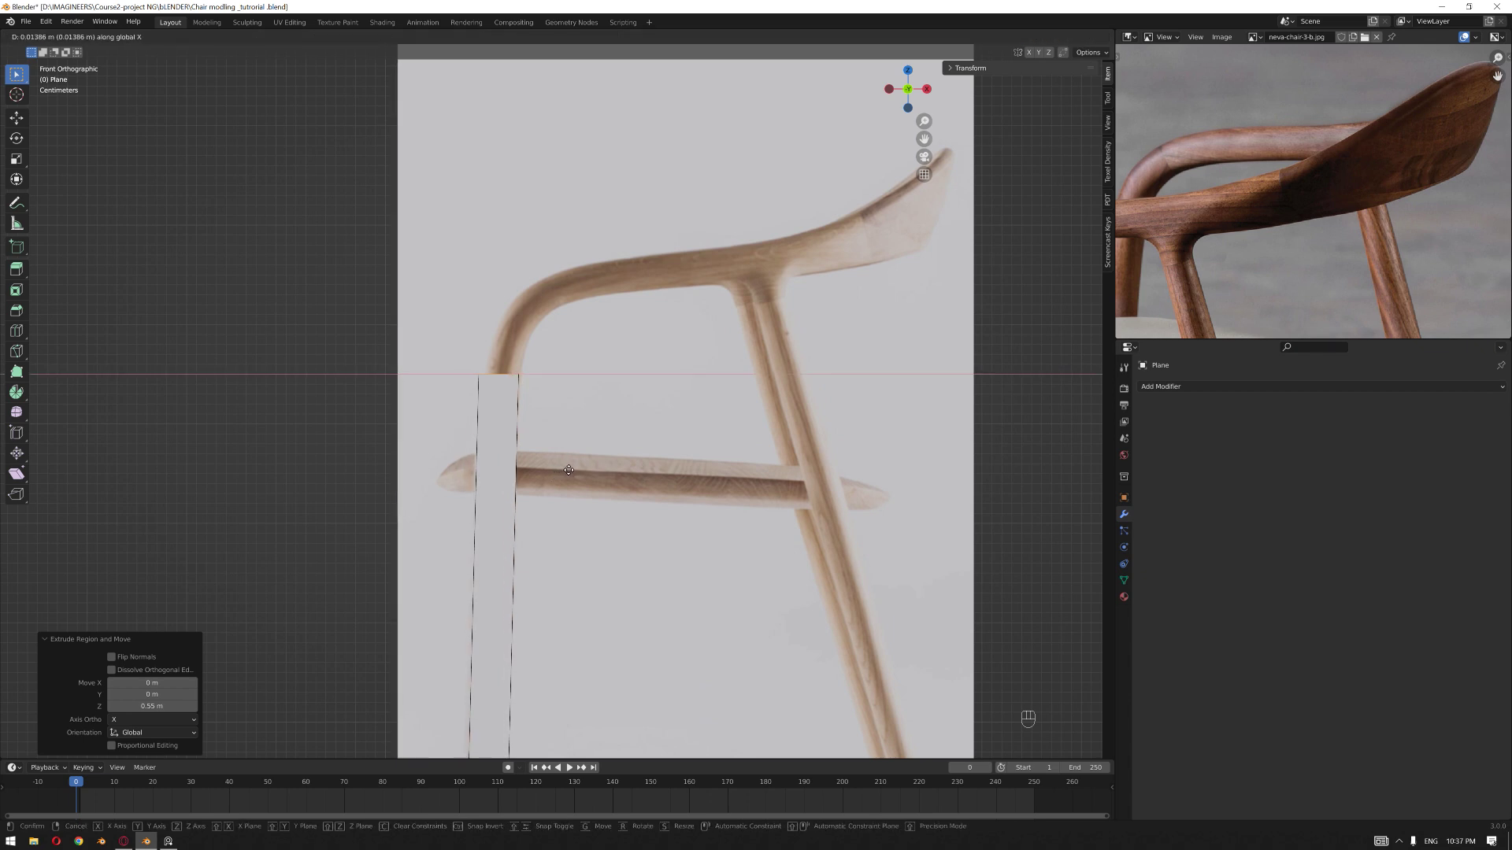
pyautogui.click(570, 470)
# - Place the 3D cursor inside the armrest bend and spin the leg's top edges about Y by -81.6° in 3 steps
pyautogui.scroll(2, 567, 466)
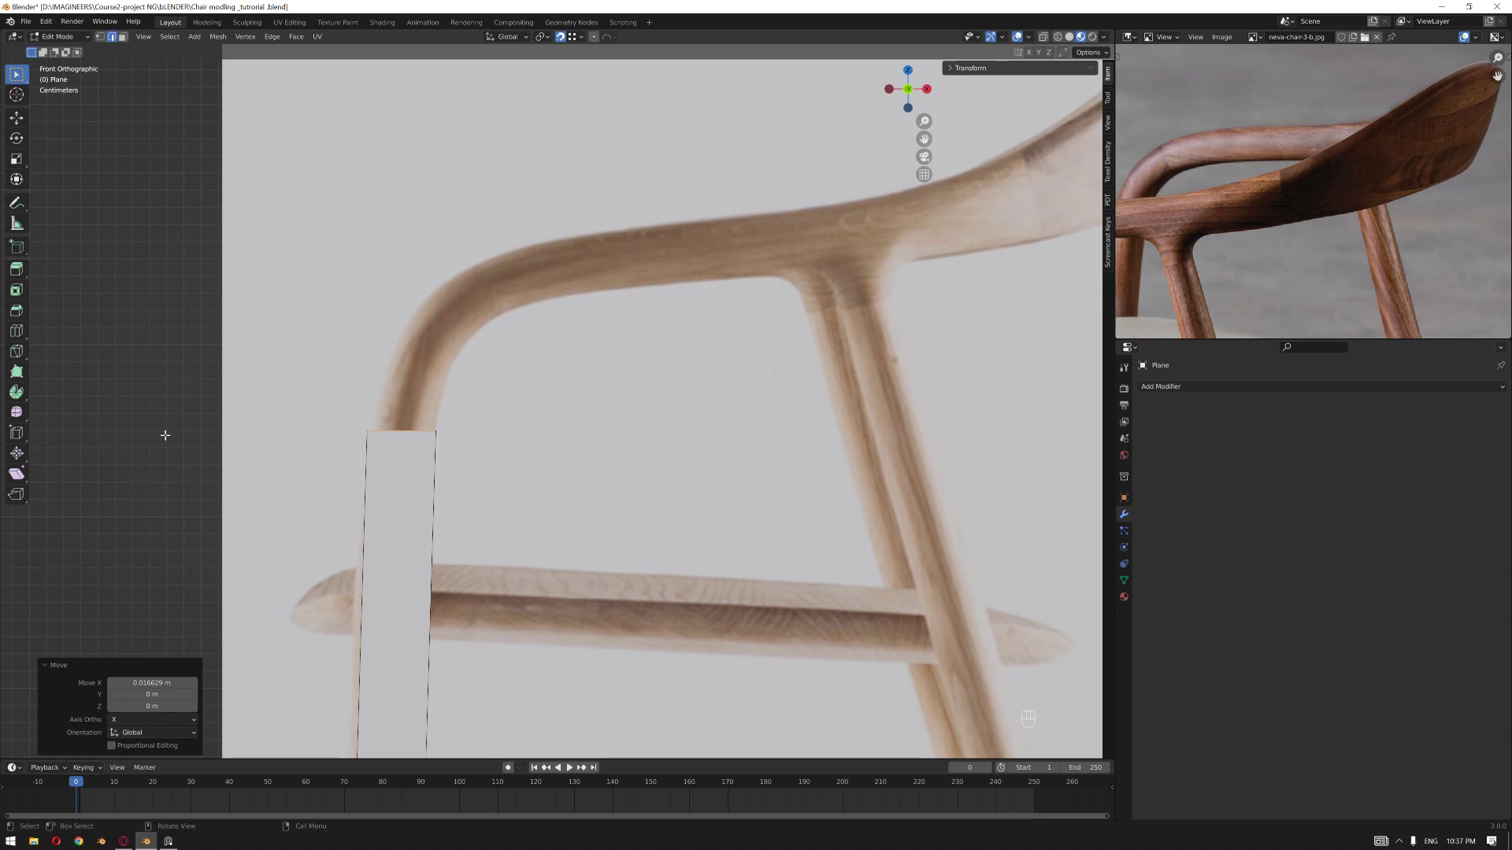
pyautogui.click(16, 394)
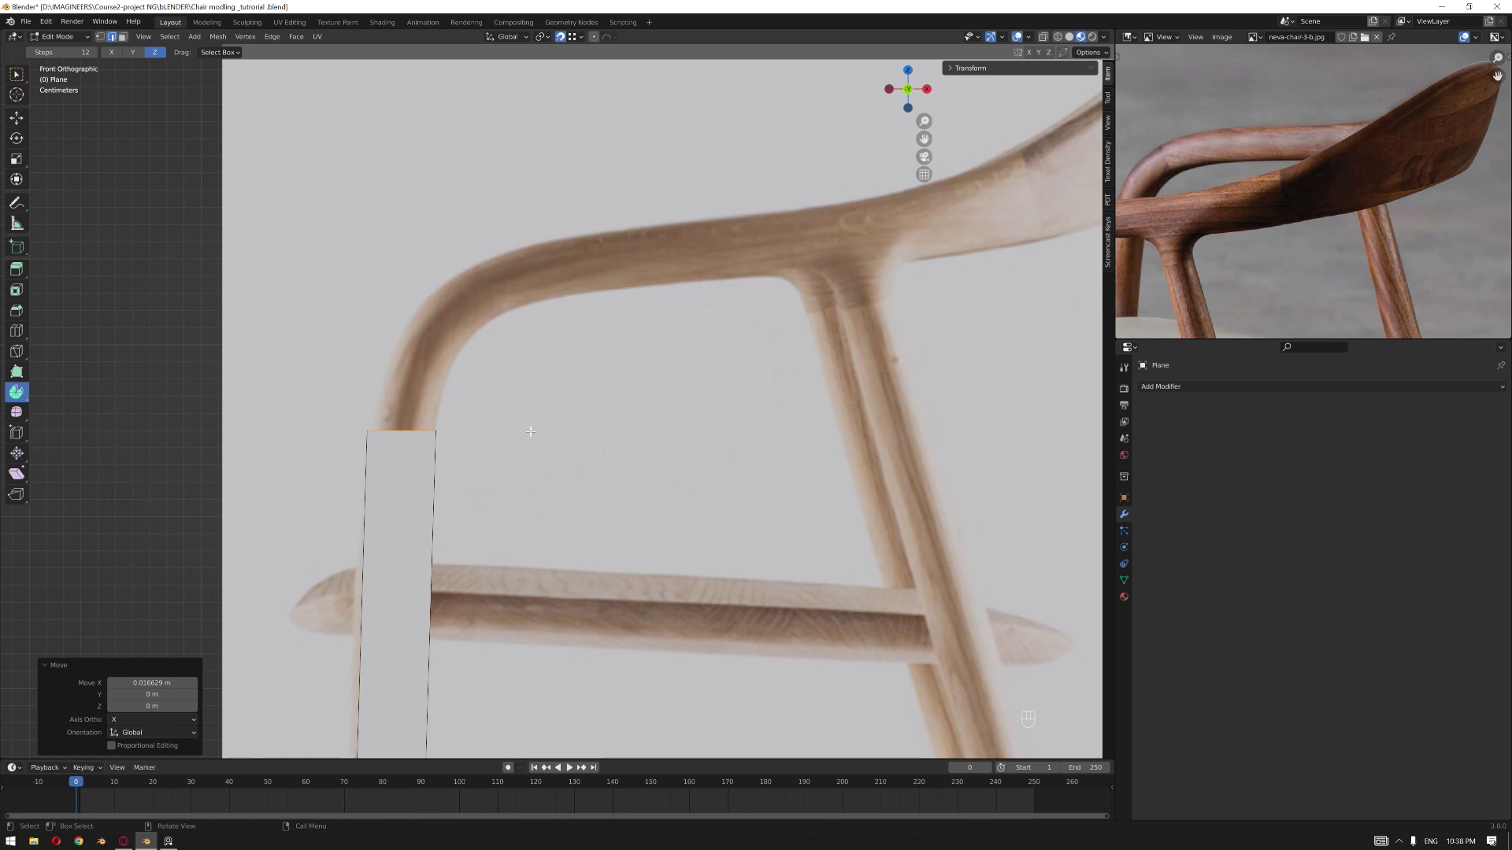
pyautogui.keyDown('shift'); pyautogui.rightClick(538, 426); pyautogui.keyUp('shift')
pyautogui.click(133, 52)
pyautogui.moveTo(610, 354); pyautogui.dragTo(611, 480)
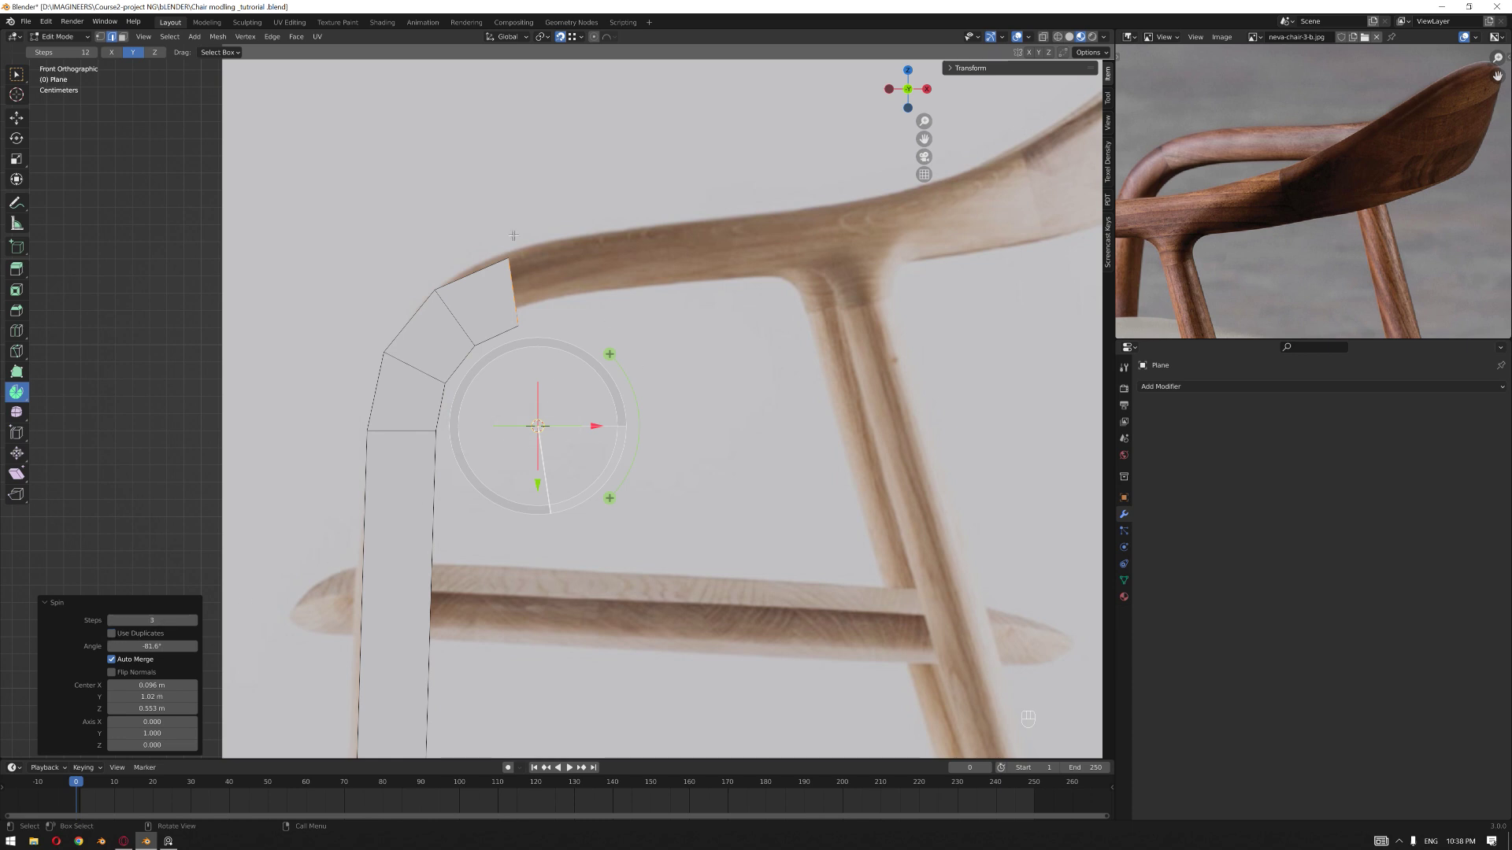
# - Nudge the bend's end edges onto the reference and extrude them about 0.173 m in X and 0.025 m in Z to the rear leg joint
pyautogui.click(18, 76)
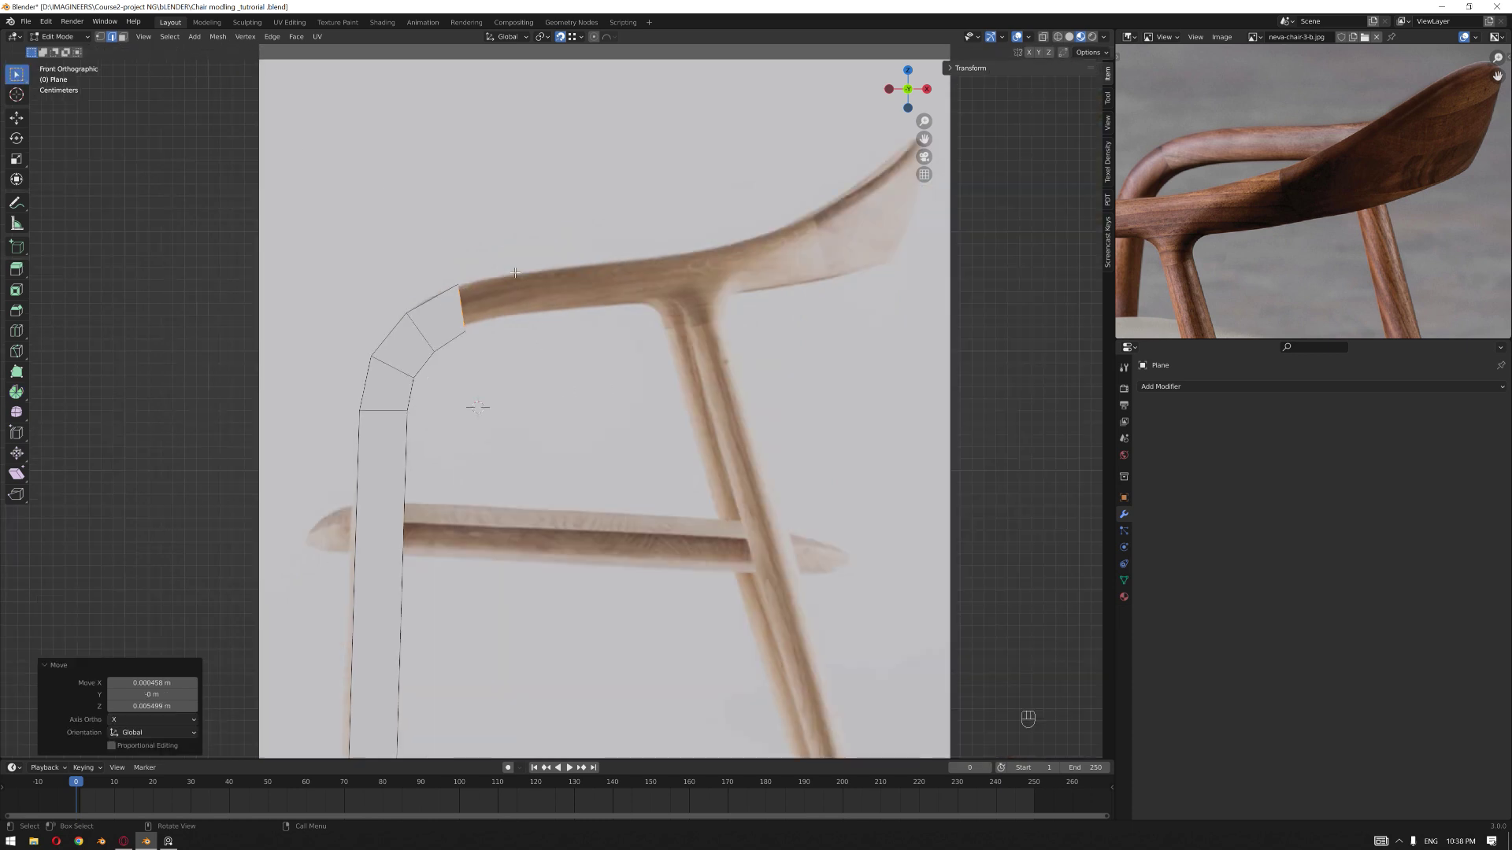
pyautogui.scroll(-1, 515, 273)
pyautogui.press('e')
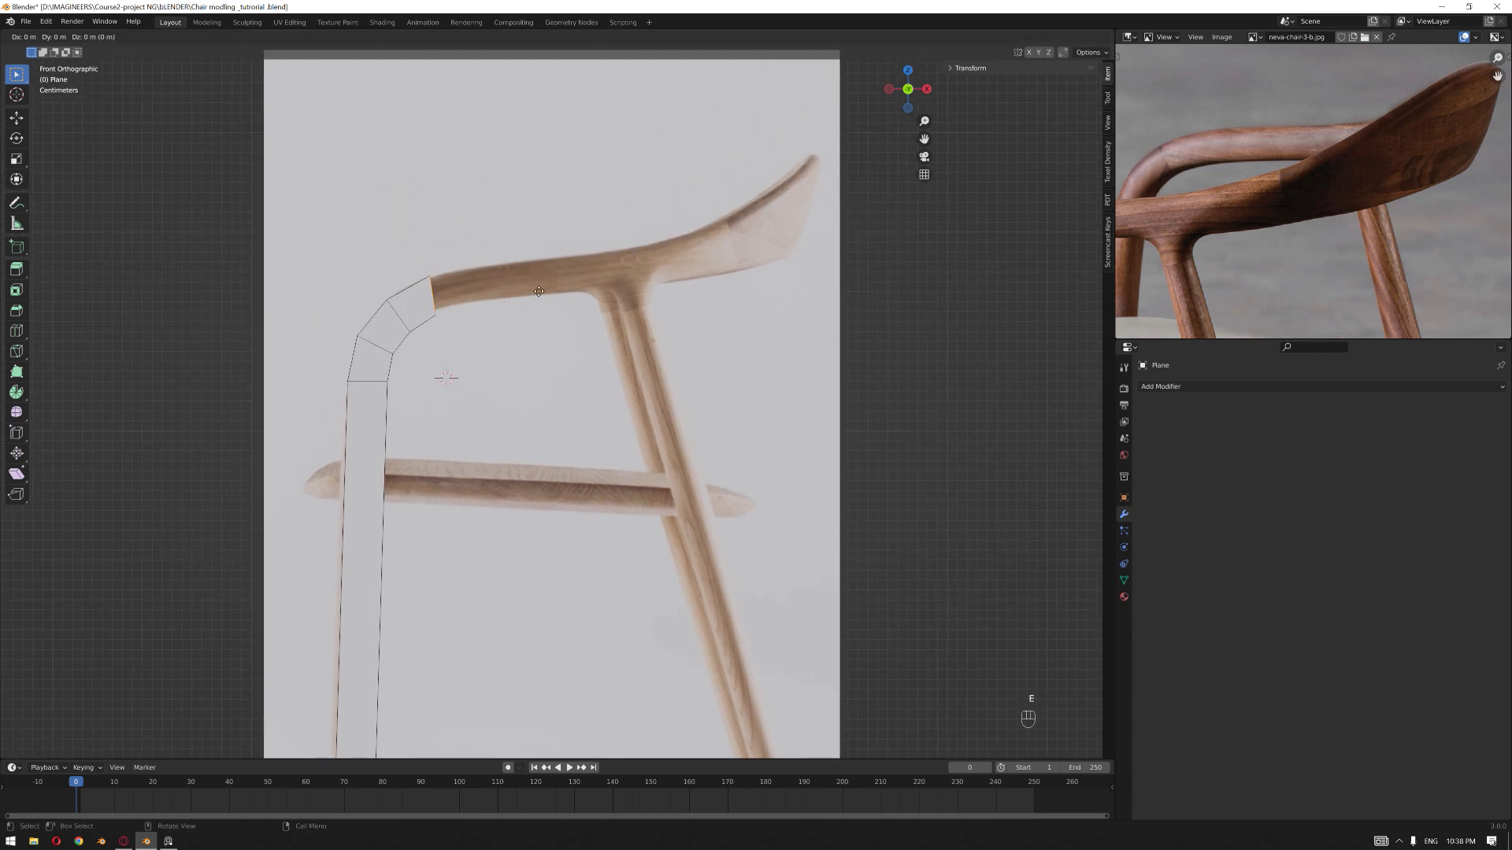
pyautogui.click(682, 278)
# - Extrude the armrest end about 0.059 m in X and 0.009 m in Z, past the rear leg joint
pyautogui.keyDown('shift'); pyautogui.moveTo(682, 278); pyautogui.dragTo(617, 321, button='middle'); pyautogui.keyUp('shift')
pyautogui.scroll(2, 606, 316)
pyautogui.press('e')
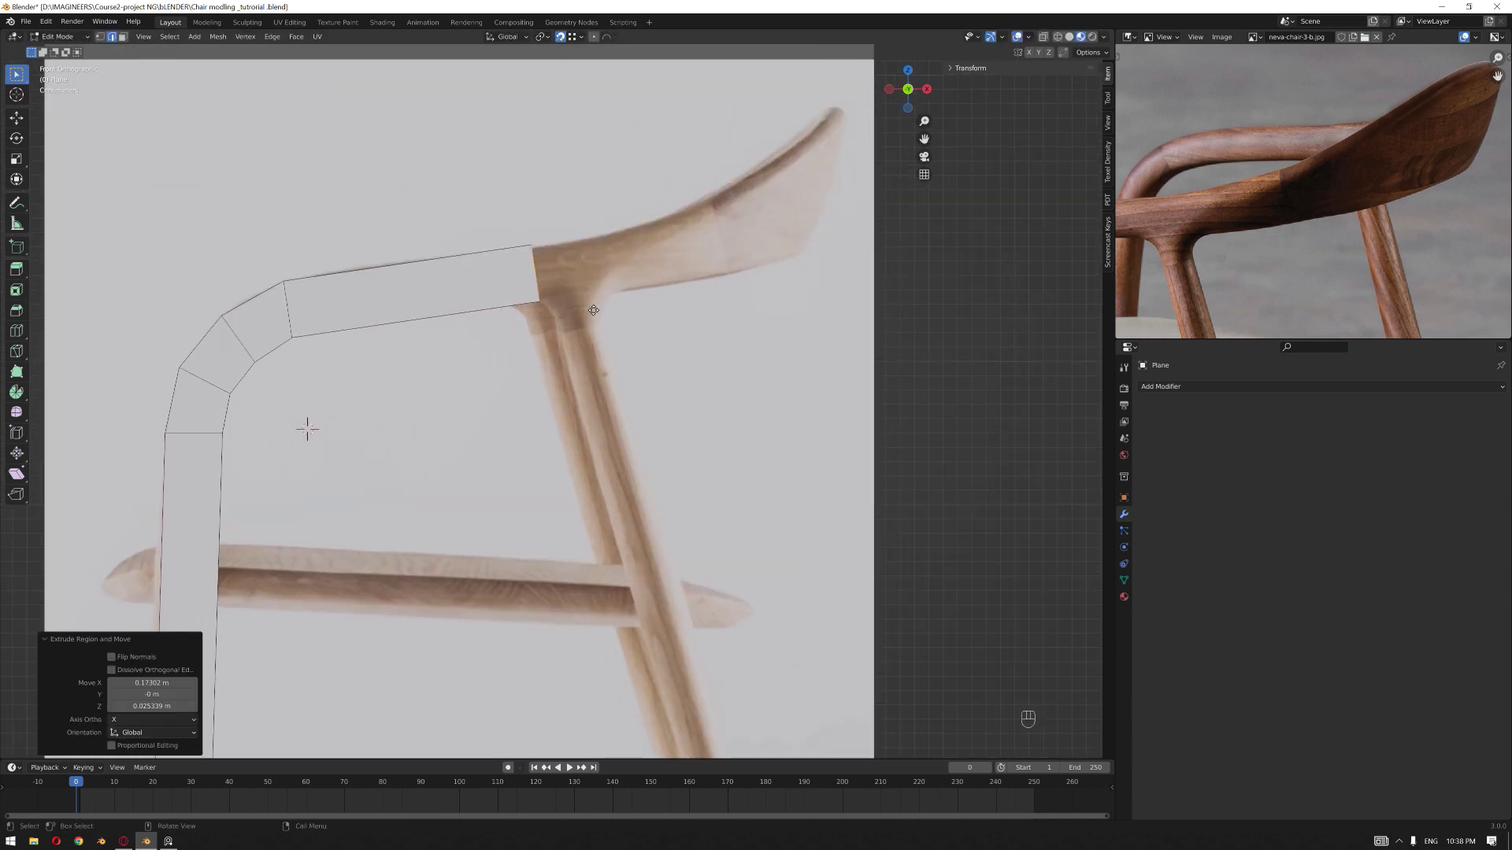
pyautogui.click(675, 296)
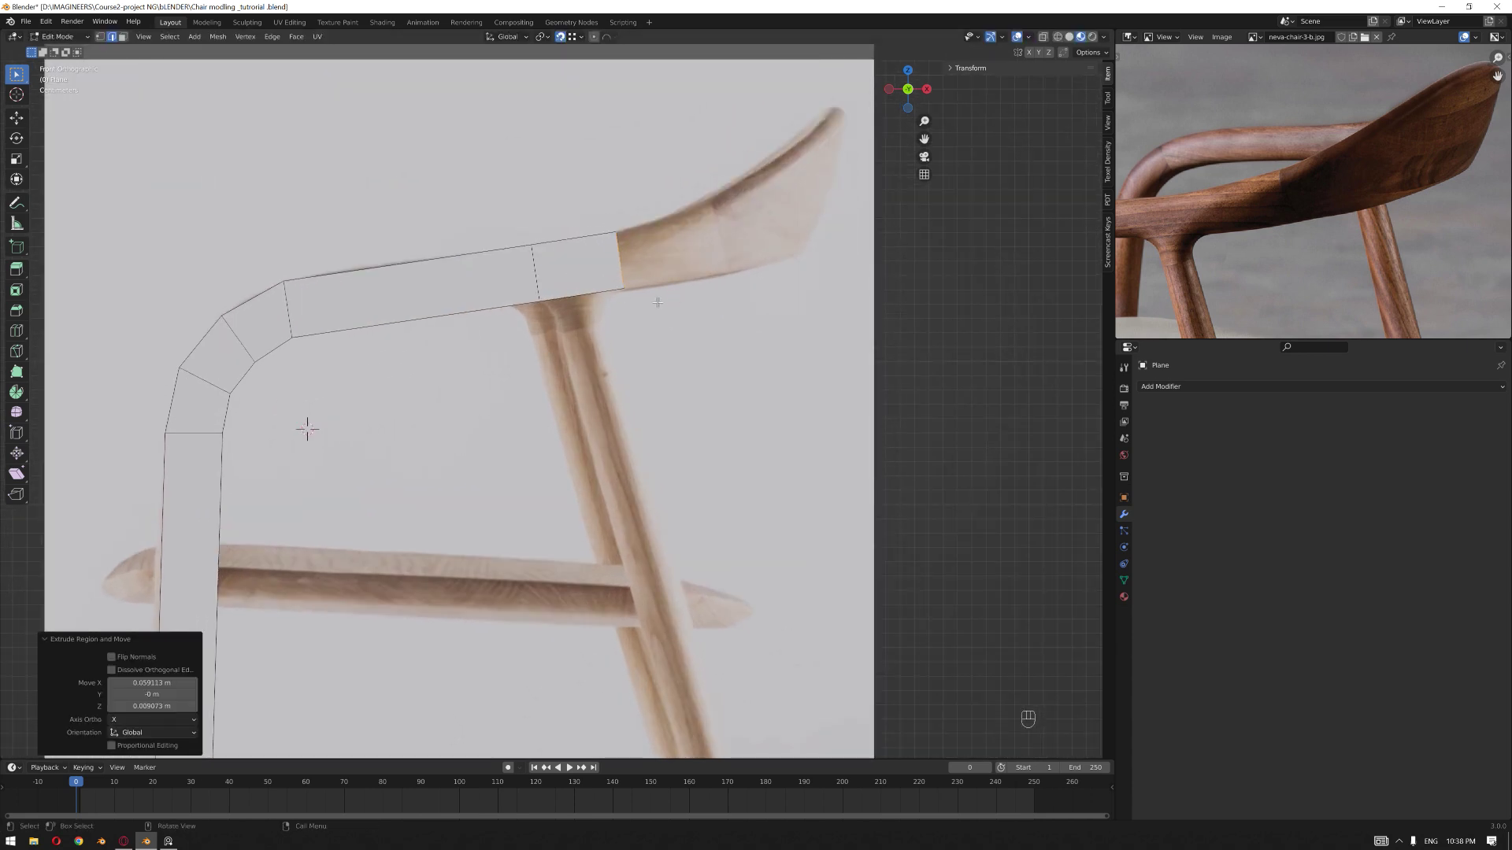
# - Add two loop cuts to the short armrest segment above the rear leg, sliding one close to each end
pyautogui.hotkey('ctrl', 'r')
pyautogui.click(580, 300)
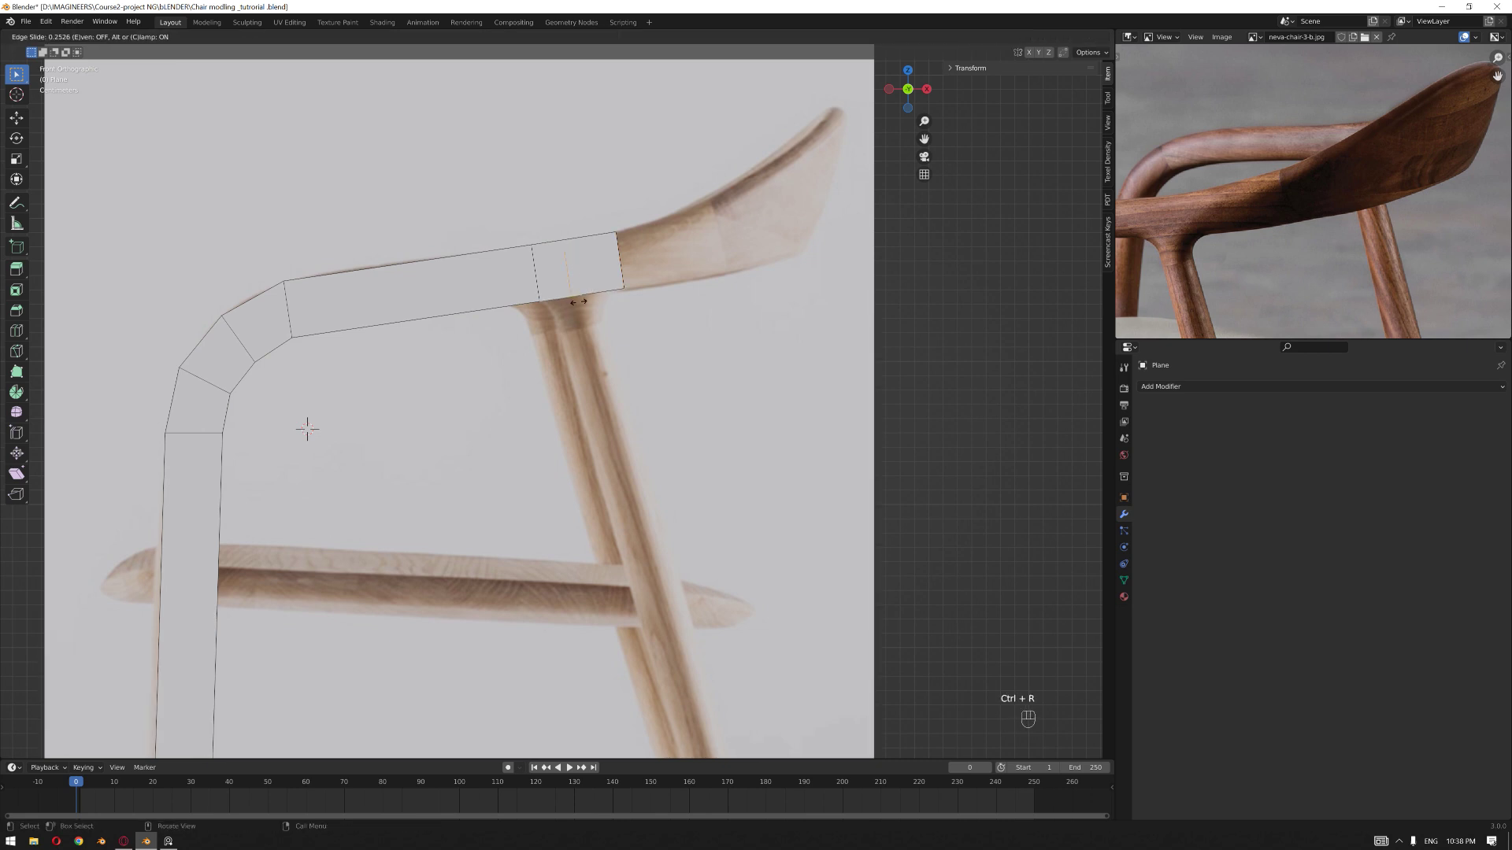
pyautogui.click(561, 324)
pyautogui.hotkey('ctrl', 'r')
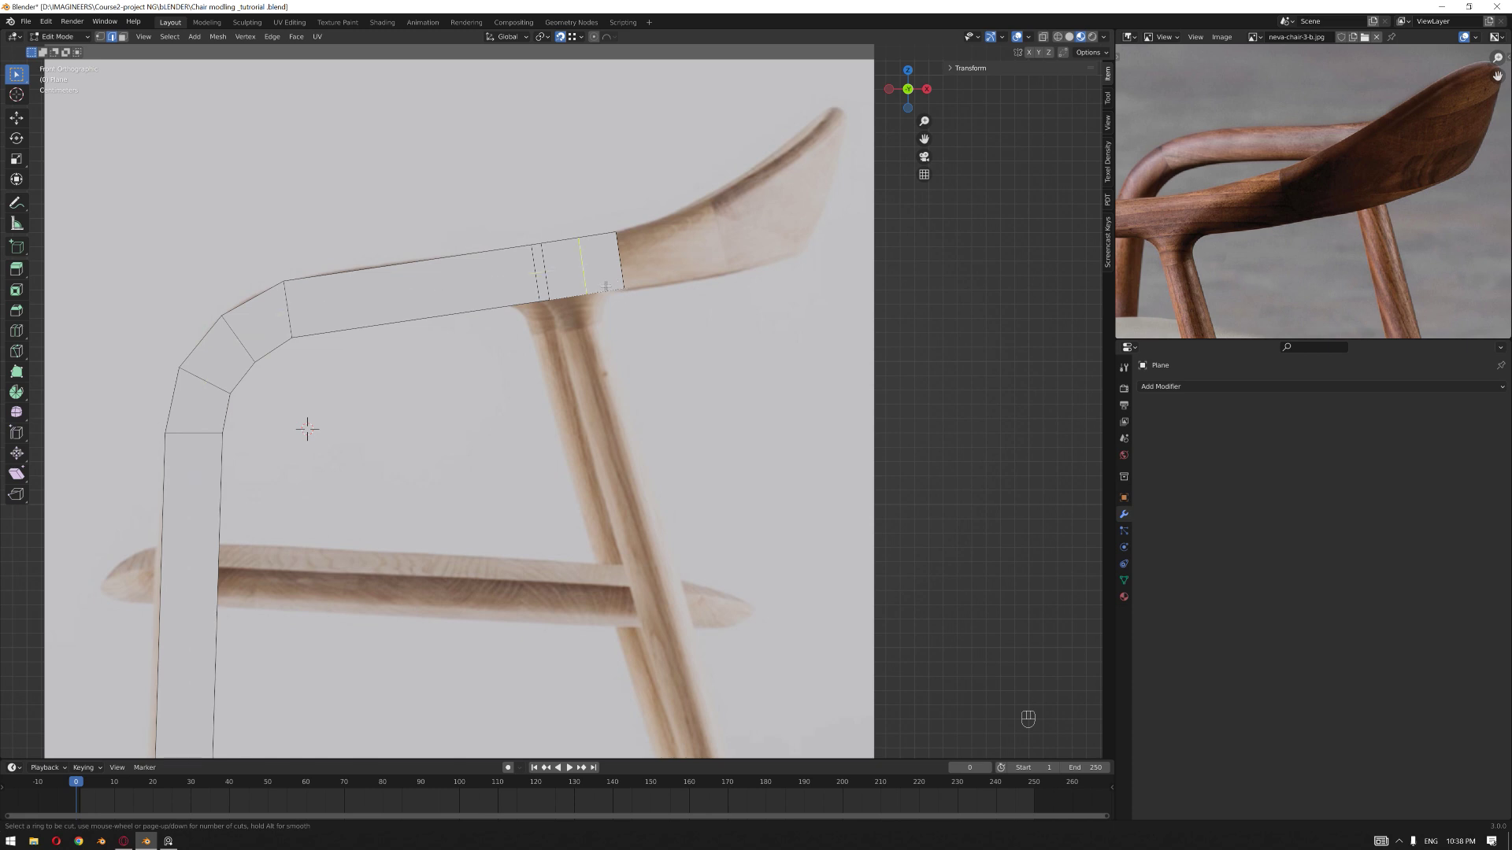
pyautogui.click(608, 279)
pyautogui.click(630, 336)
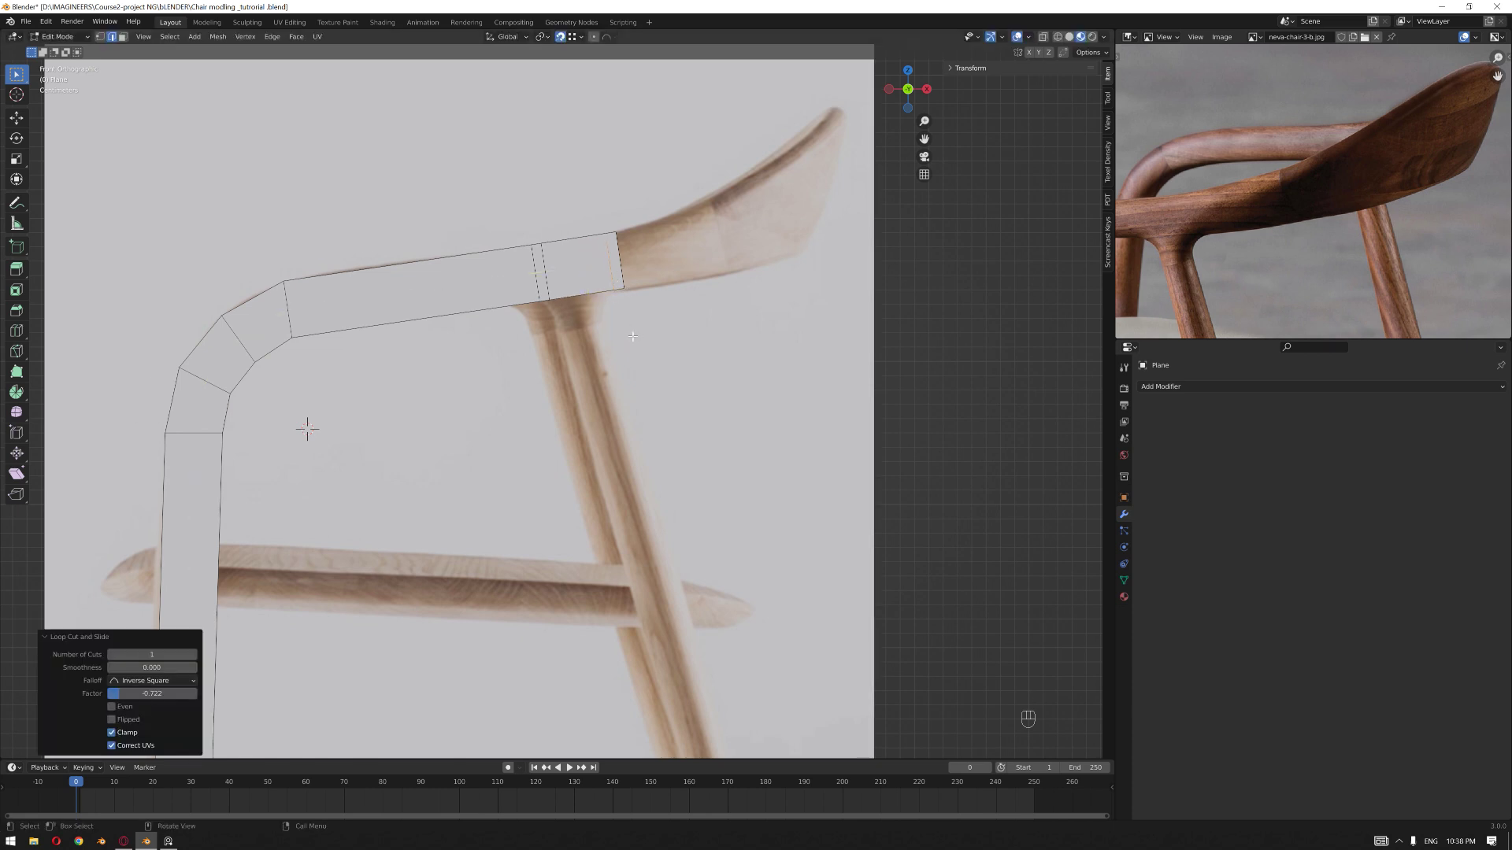
# - Duplicate the front leg's bottom edges and offset the copy about 0.331 m along X toward the rear leg
pyautogui.scroll(-3, 630, 336)
pyautogui.moveTo(630, 335); pyautogui.dragTo(566, 423, button='middle')
pyautogui.scroll(-3, 618, 299)
pyautogui.press('KP_1')
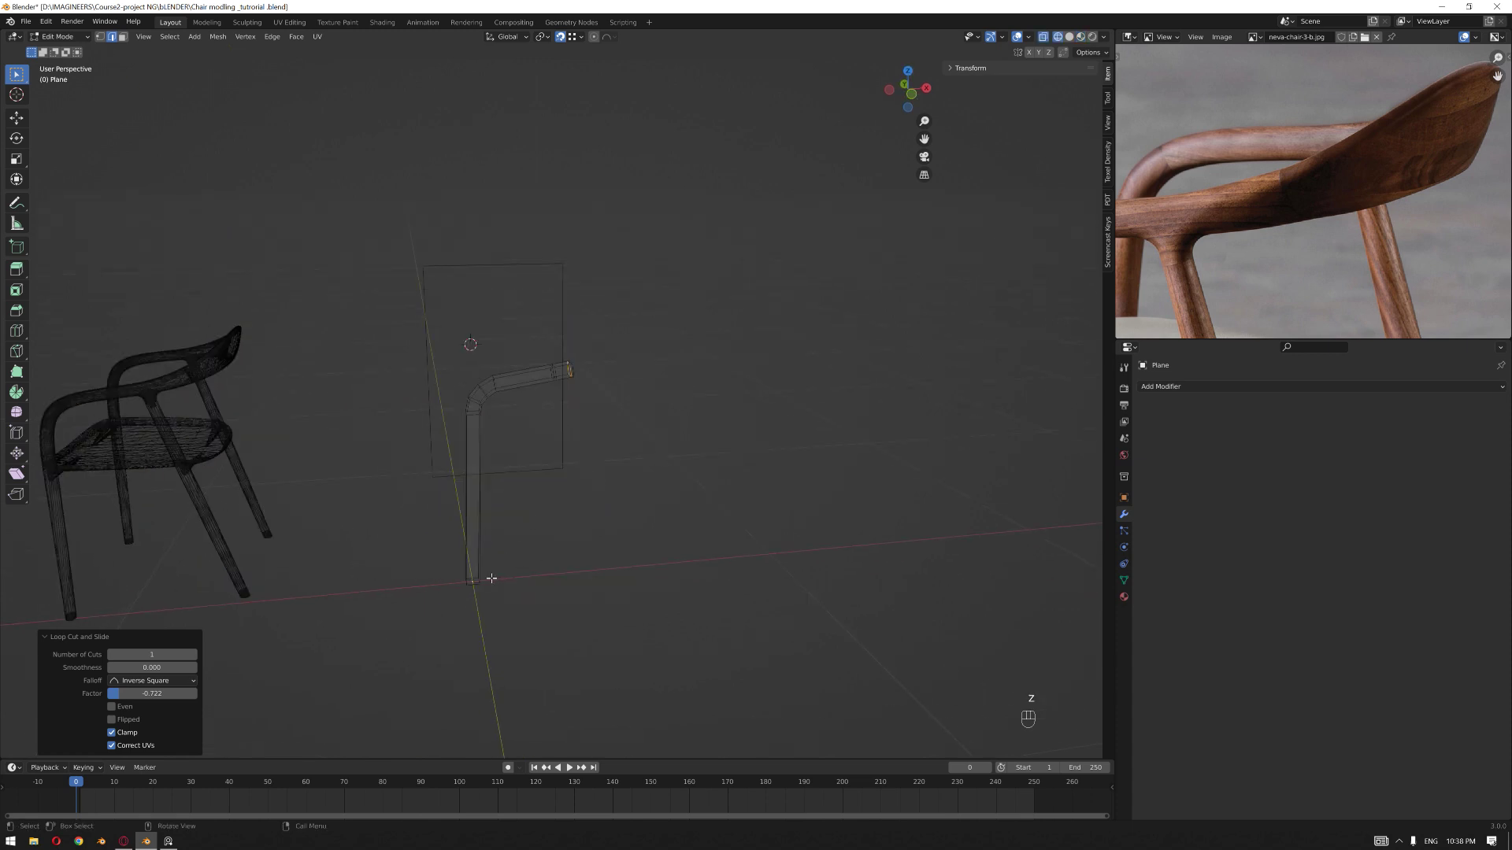
pyautogui.press('g')
pyautogui.press('x')
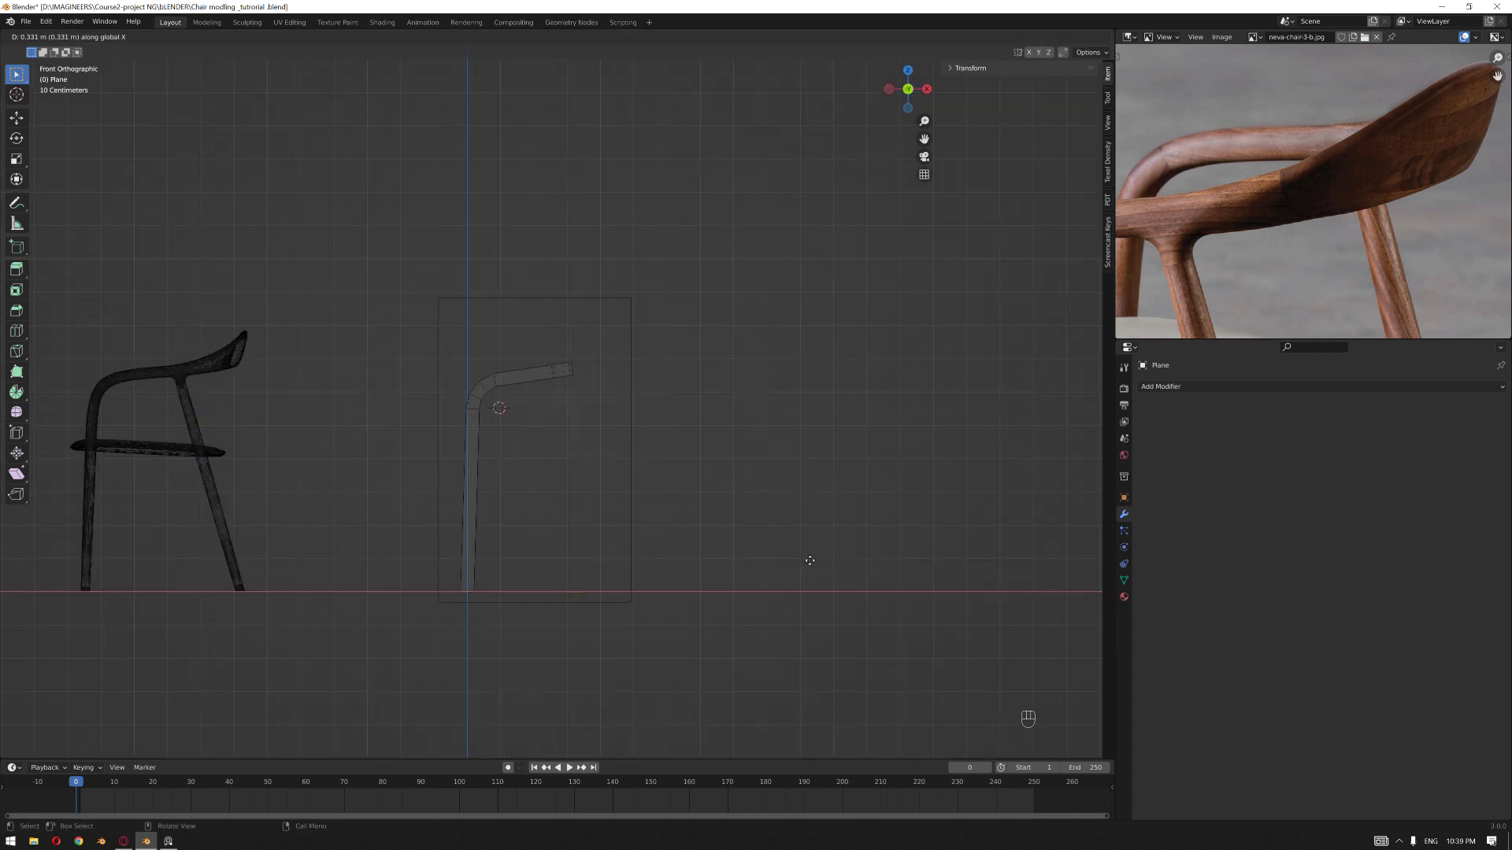
pyautogui.click(808, 560)
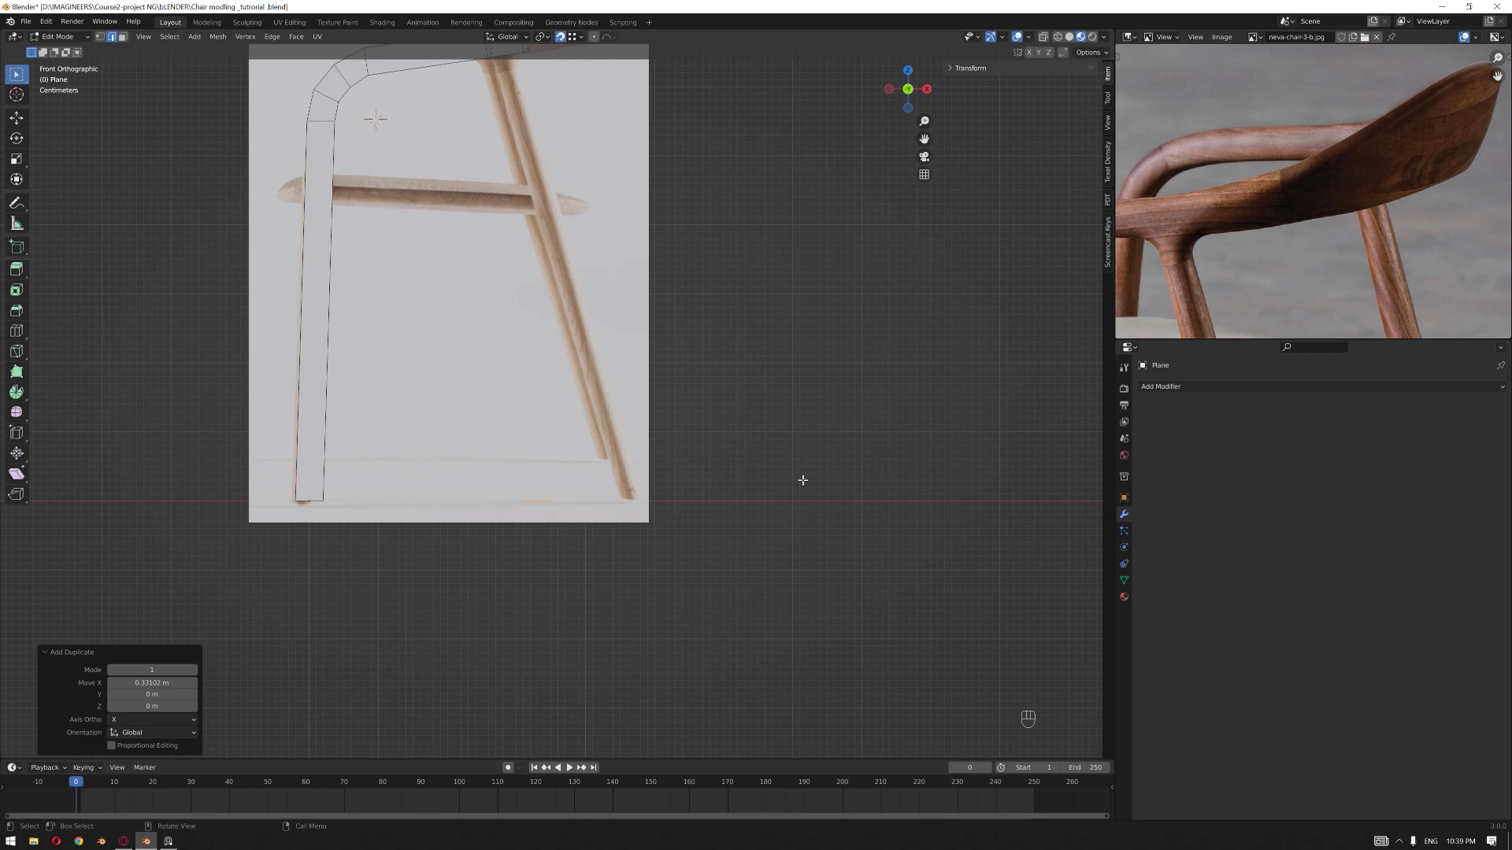
# - Shift the duplicated foot edges another 0.060 m and 0.071 m along X onto the reference's rear foot
pyautogui.press('g')
pyautogui.press('x')
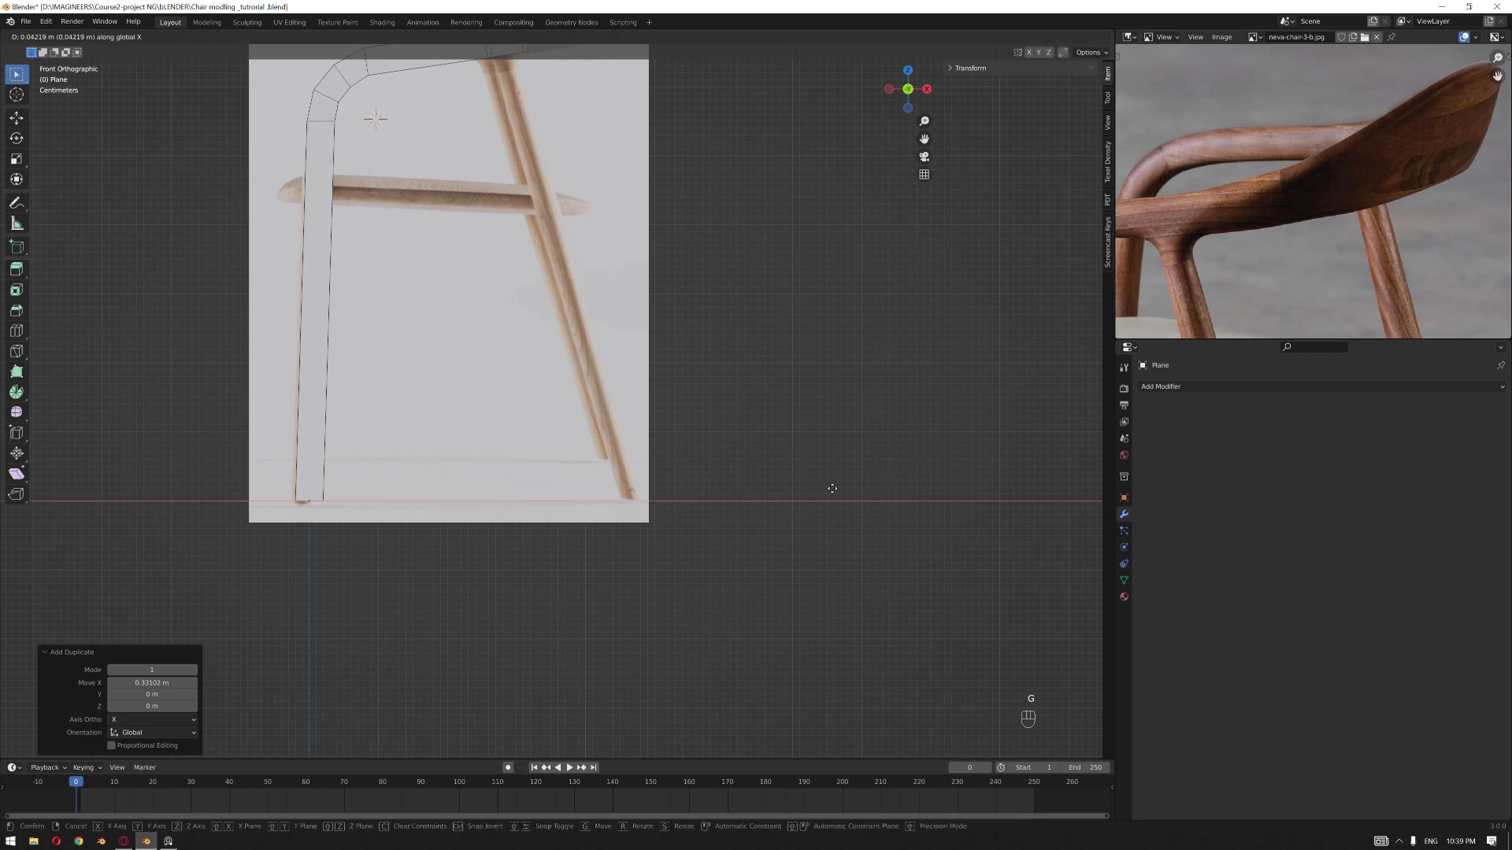
pyautogui.click(843, 490)
pyautogui.scroll(4, 787, 473)
pyautogui.press('g')
pyautogui.press('x')
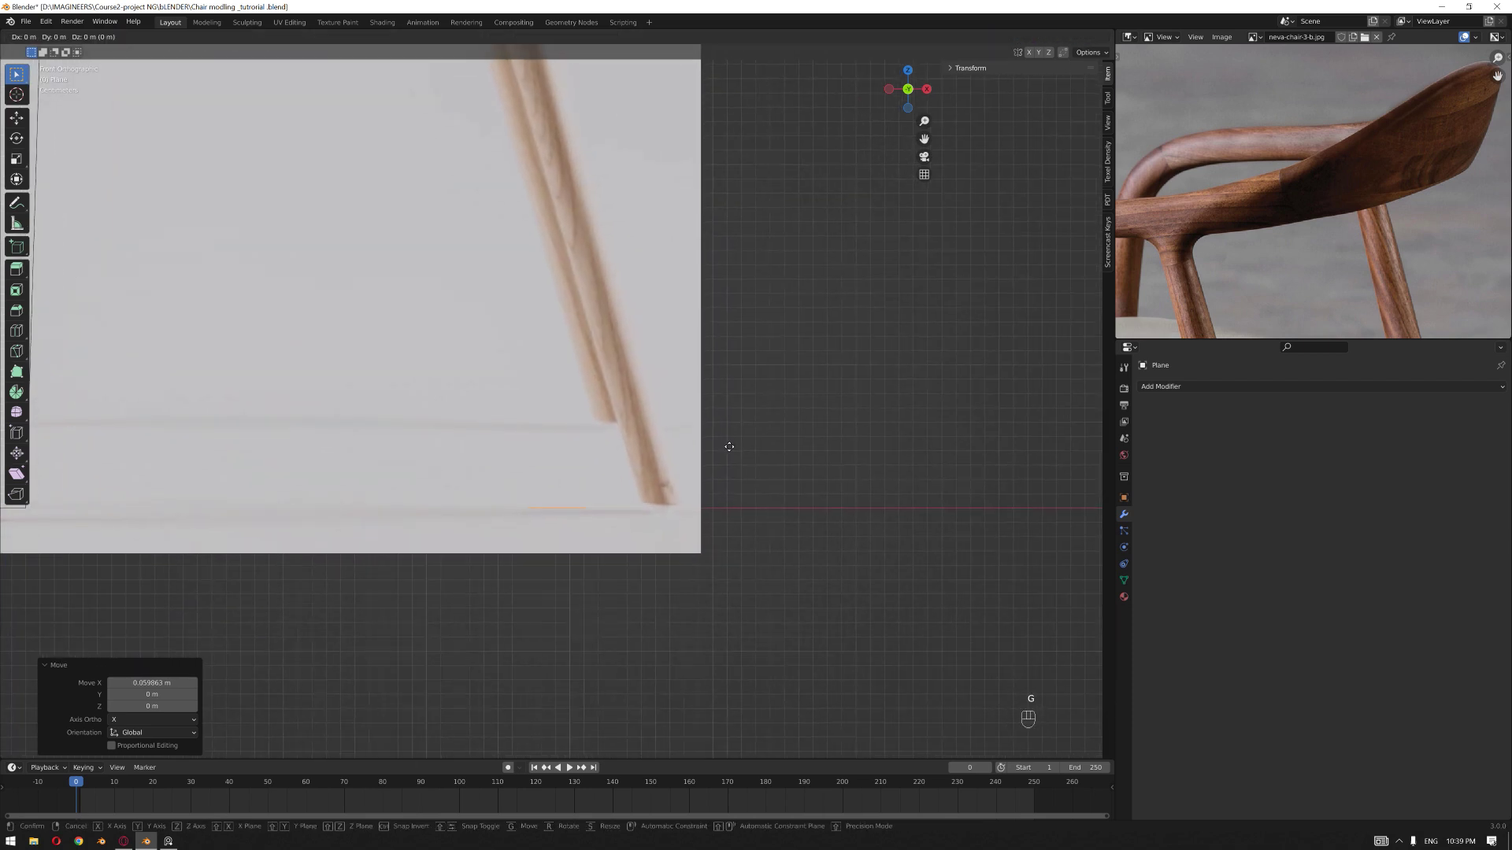
pyautogui.click(832, 456)
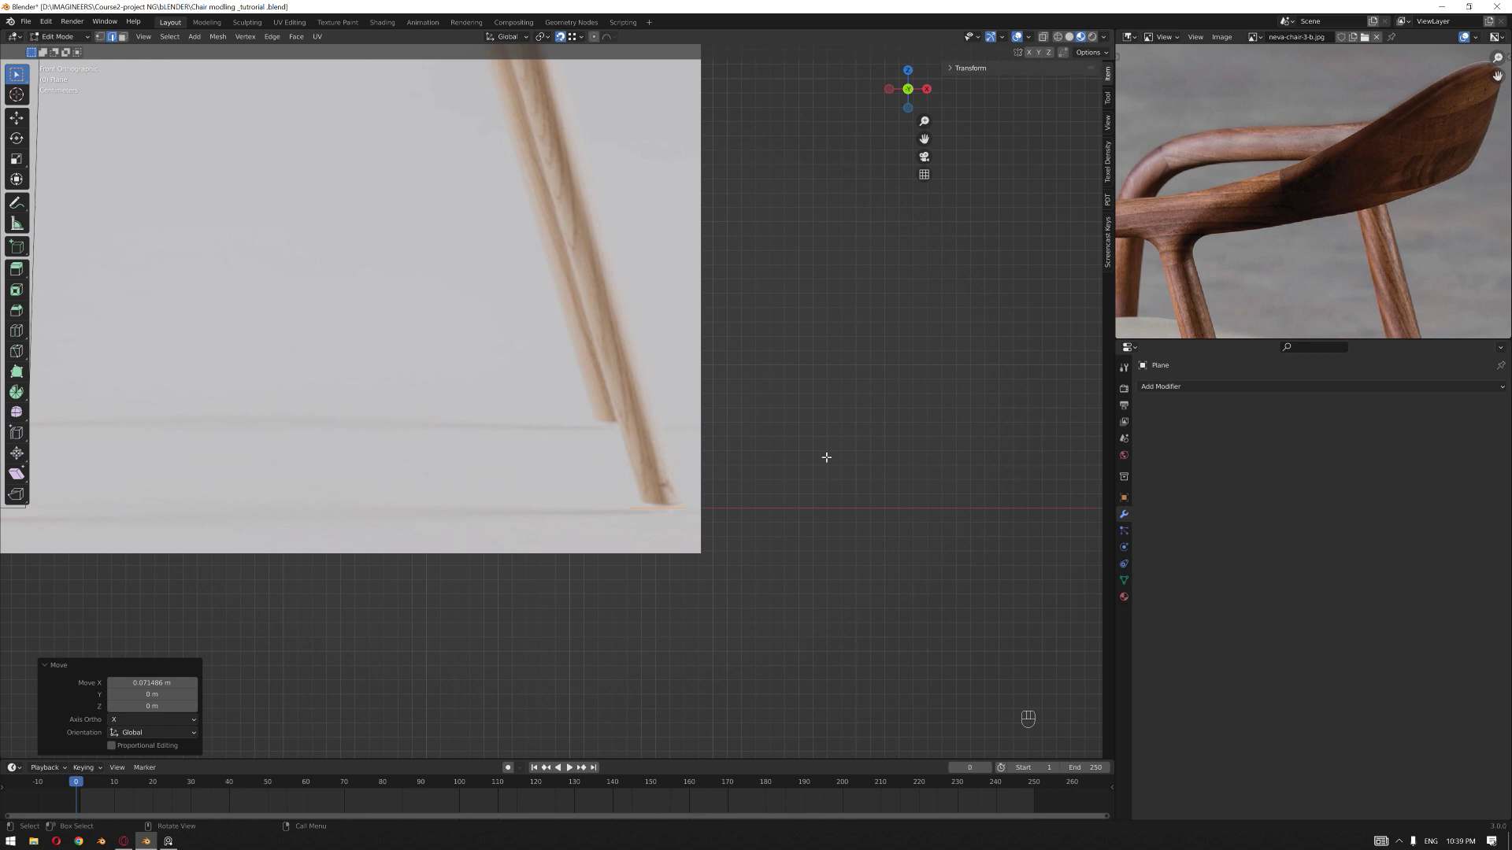
# - Delete the face on the armrest's underside between the two loop cuts where the rear leg attaches
pyautogui.scroll(-3, 823, 456)
pyautogui.moveTo(824, 456); pyautogui.dragTo(498, 289, button='middle')
pyautogui.press('Tab')
pyautogui.press('Tab')
pyautogui.press('3')
pyautogui.click(504, 241)
pyautogui.press('x')
pyautogui.click(504, 242)
# - Fill the first two sides of the rear leg between the duplicated foot edges and the armrest opening
pyautogui.press('2')
pyautogui.moveTo(506, 288); pyautogui.dragTo(679, 630, button='middle')
pyautogui.keyDown('shift'); pyautogui.click(622, 642); pyautogui.keyUp('shift')
pyautogui.press('f')
pyautogui.click(654, 586)
pyautogui.moveTo(648, 581); pyautogui.dragTo(701, 510, button='middle')
pyautogui.keyDown('shift'); pyautogui.click(639, 274); pyautogui.keyUp('shift')
pyautogui.press('f')
# - Fill the rear leg's remaining two sides by joining matching foot and armrest edges with faces
pyautogui.moveTo(566, 306); pyautogui.dragTo(580, 399, button='middle')
pyautogui.scroll(3, 649, 297)
pyautogui.click(665, 178)
pyautogui.keyDown('shift'); pyautogui.click(566, 470); pyautogui.keyUp('shift')
pyautogui.press('f')
pyautogui.moveTo(565, 471); pyautogui.dragTo(736, 451, button='middle')
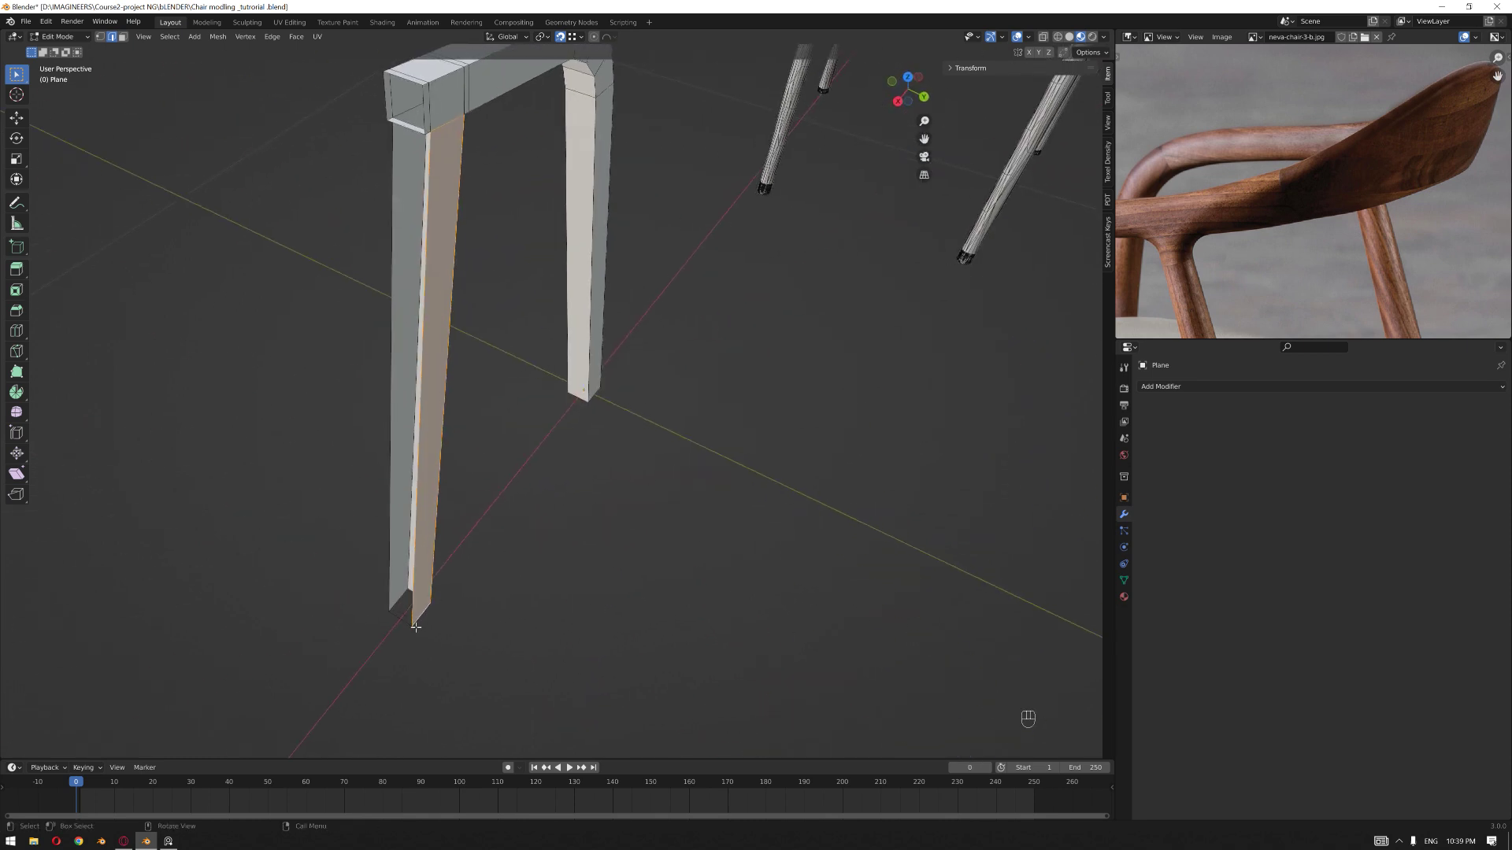
pyautogui.click(400, 619)
pyautogui.moveTo(529, 605); pyautogui.dragTo(535, 398, button='middle')
pyautogui.keyDown('shift'); pyautogui.click(460, 257); pyautogui.keyUp('shift')
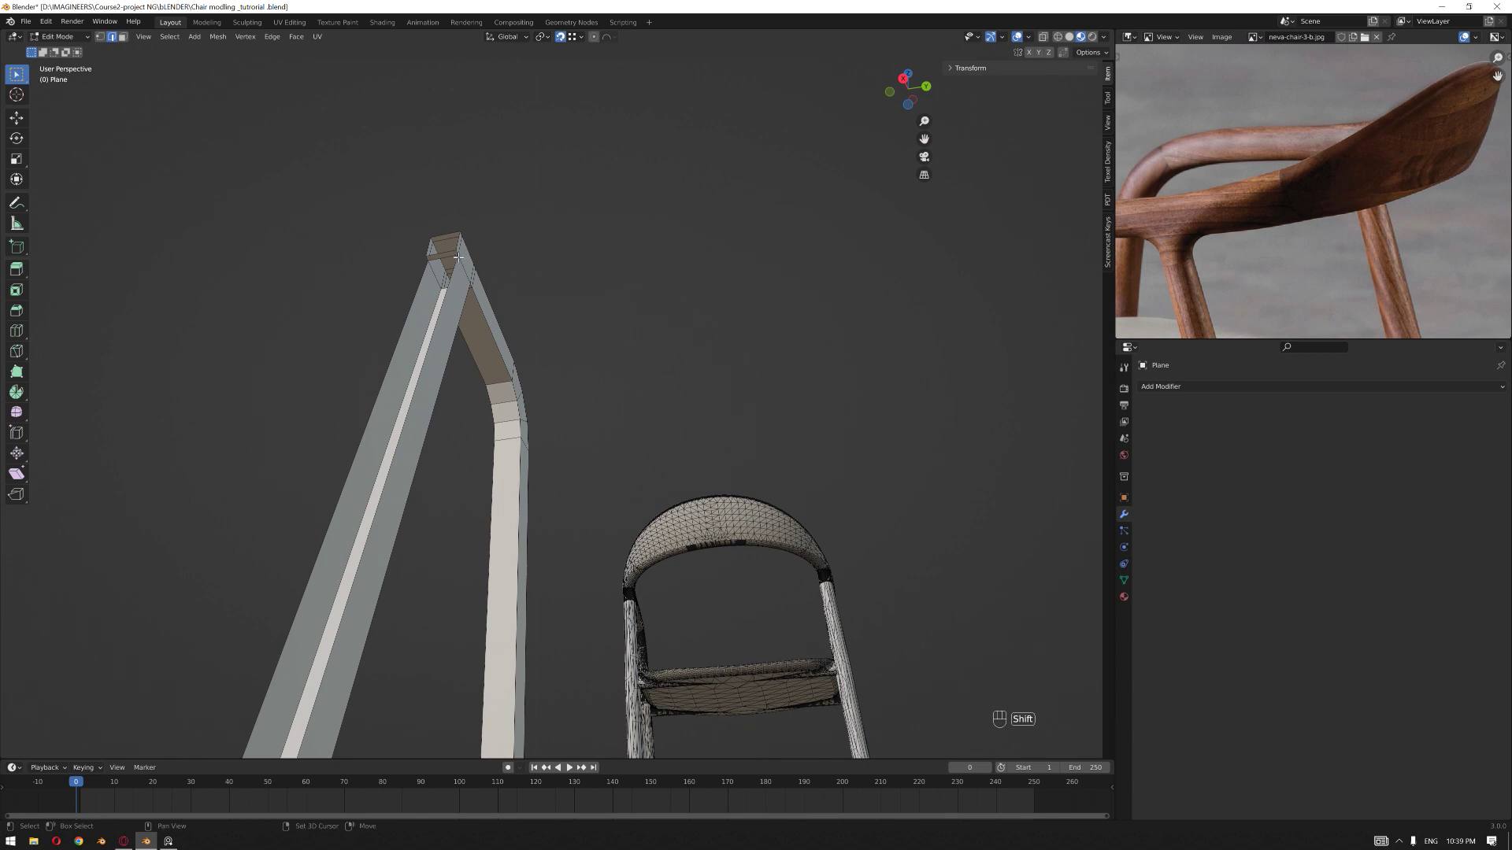
pyautogui.press('f')
# - Extrude the armrest end about 0.048 m in X and 0.007 m in Z toward the backrest
pyautogui.moveTo(664, 253); pyautogui.dragTo(726, 405, button='middle')
pyautogui.press('KP_1')
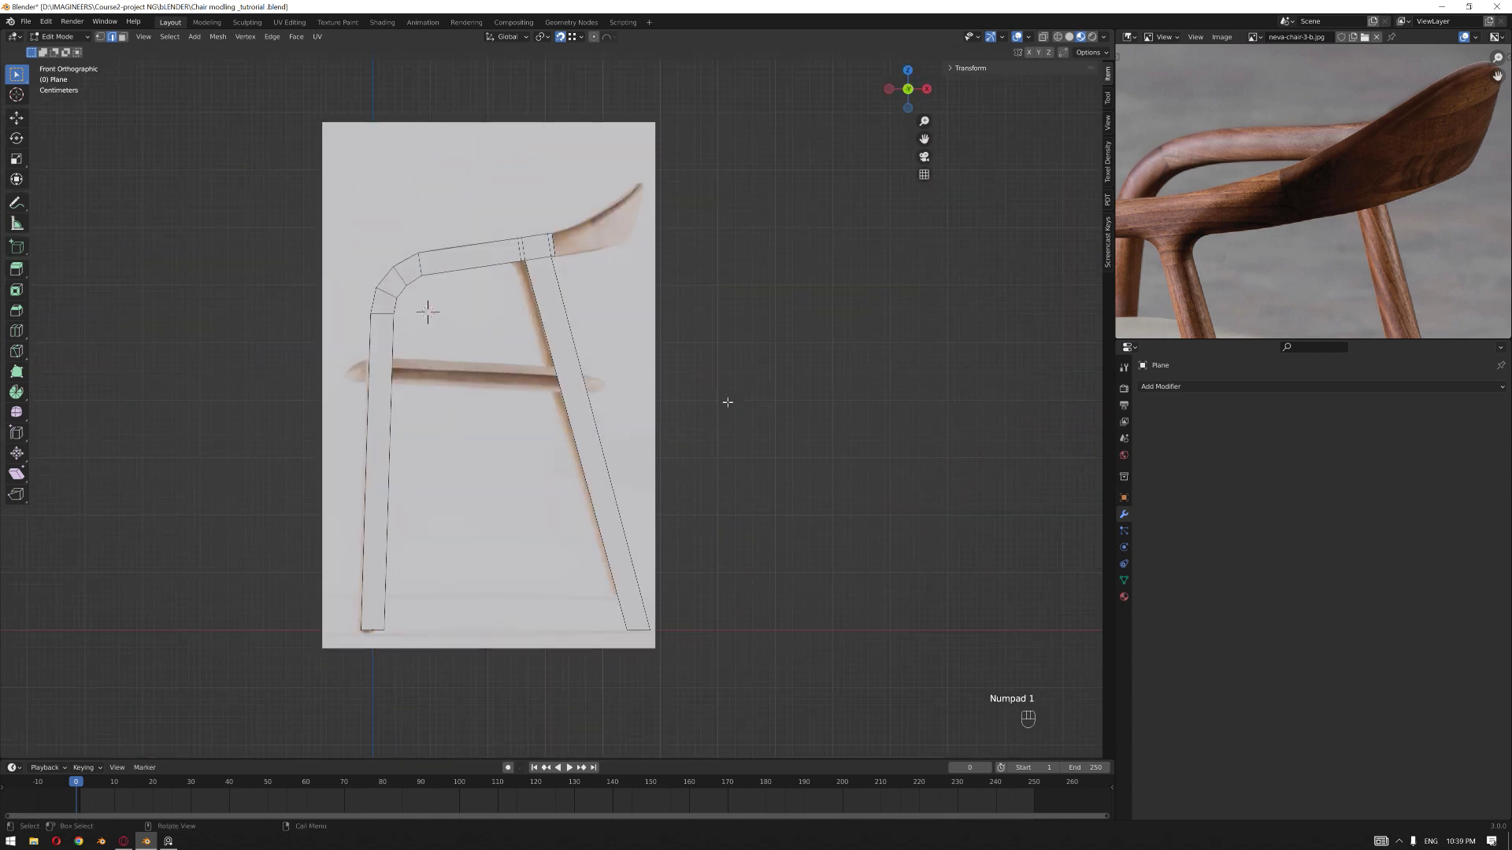
pyautogui.scroll(5, 528, 474)
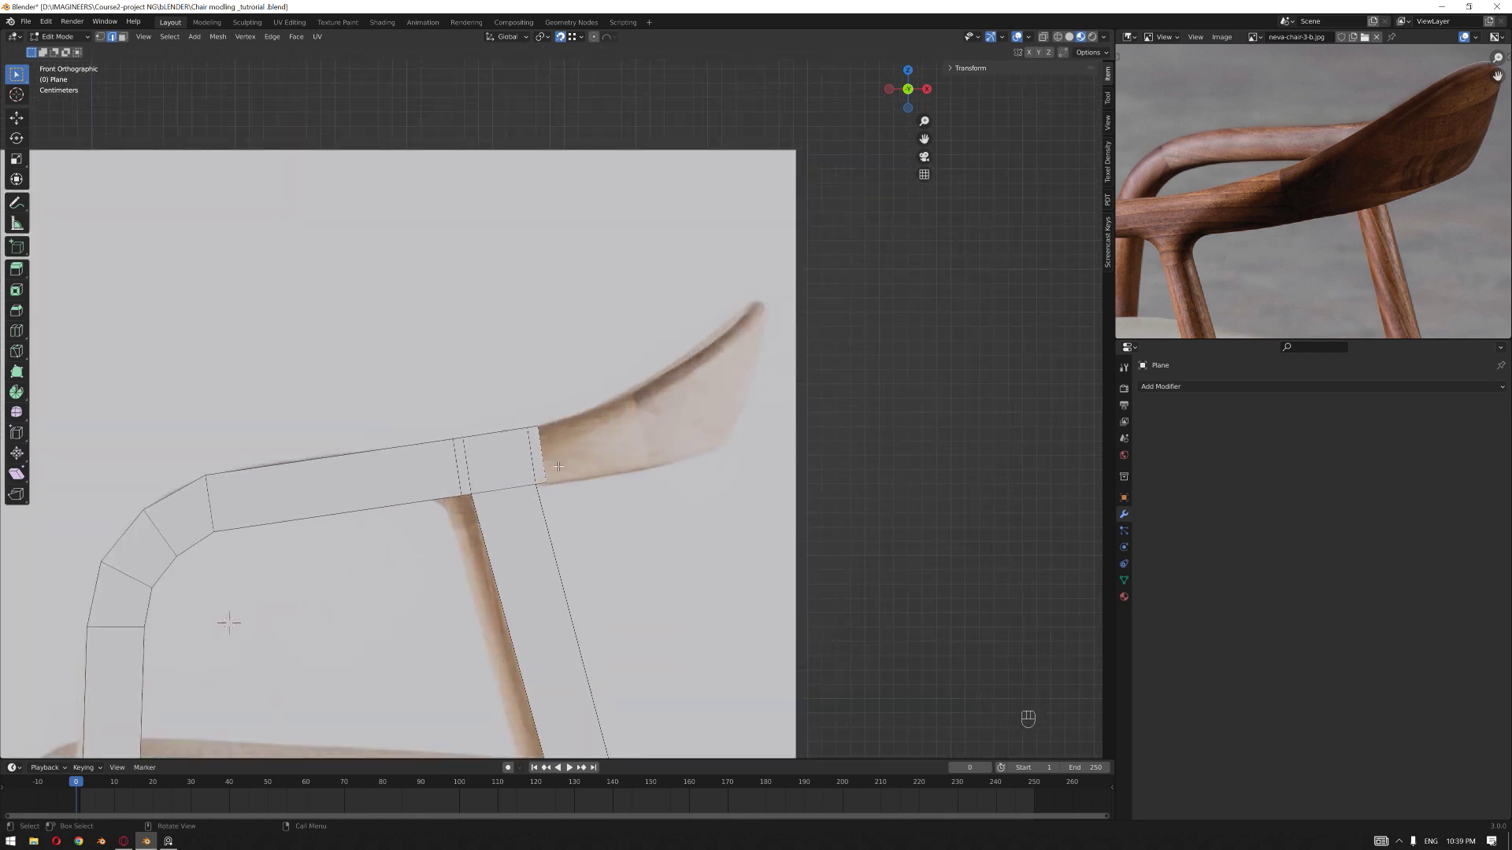
pyautogui.press('e')
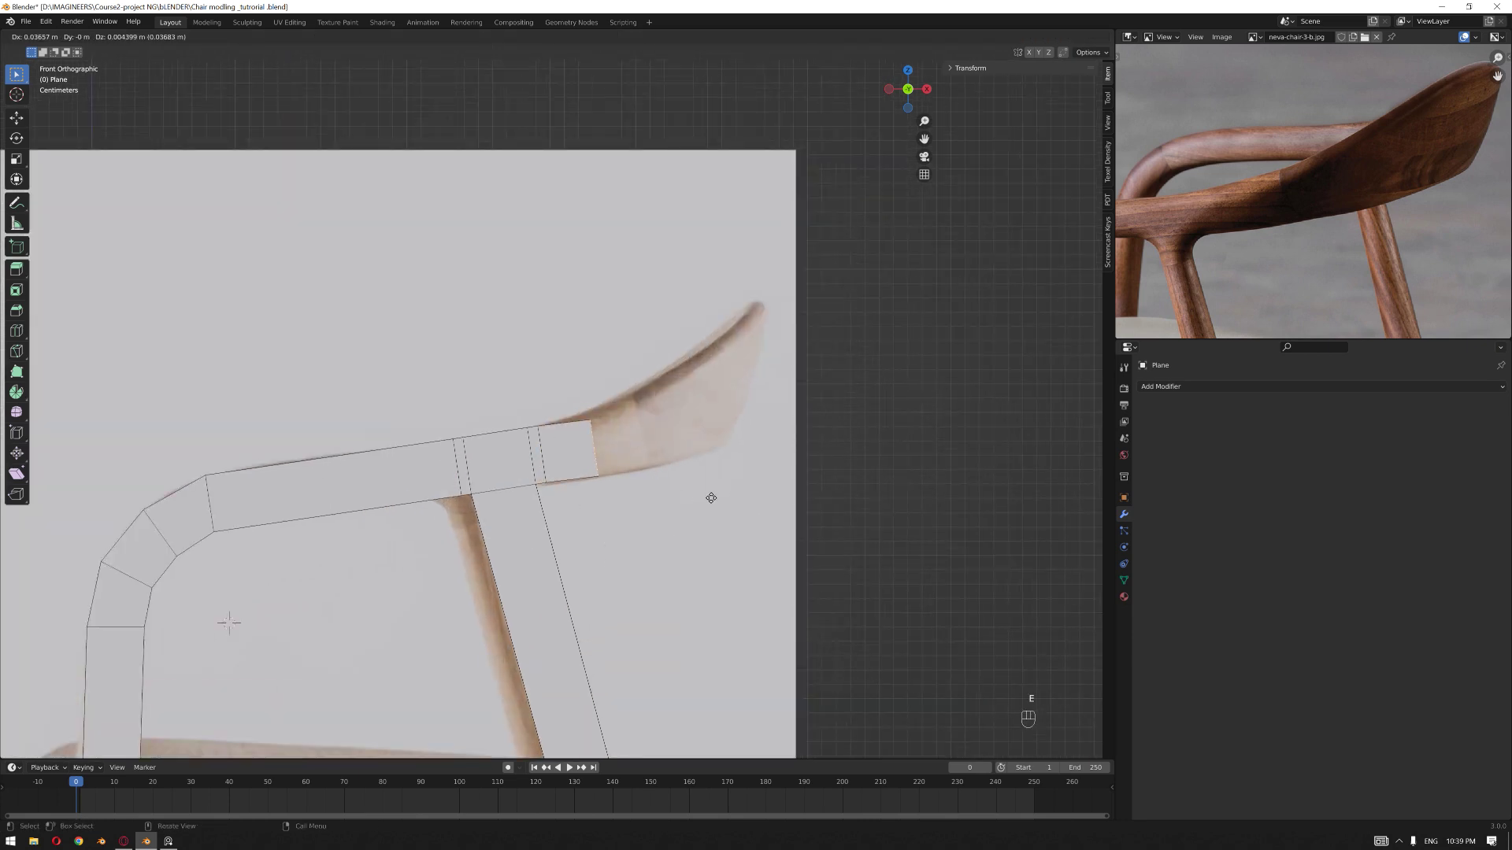
pyautogui.click(727, 494)
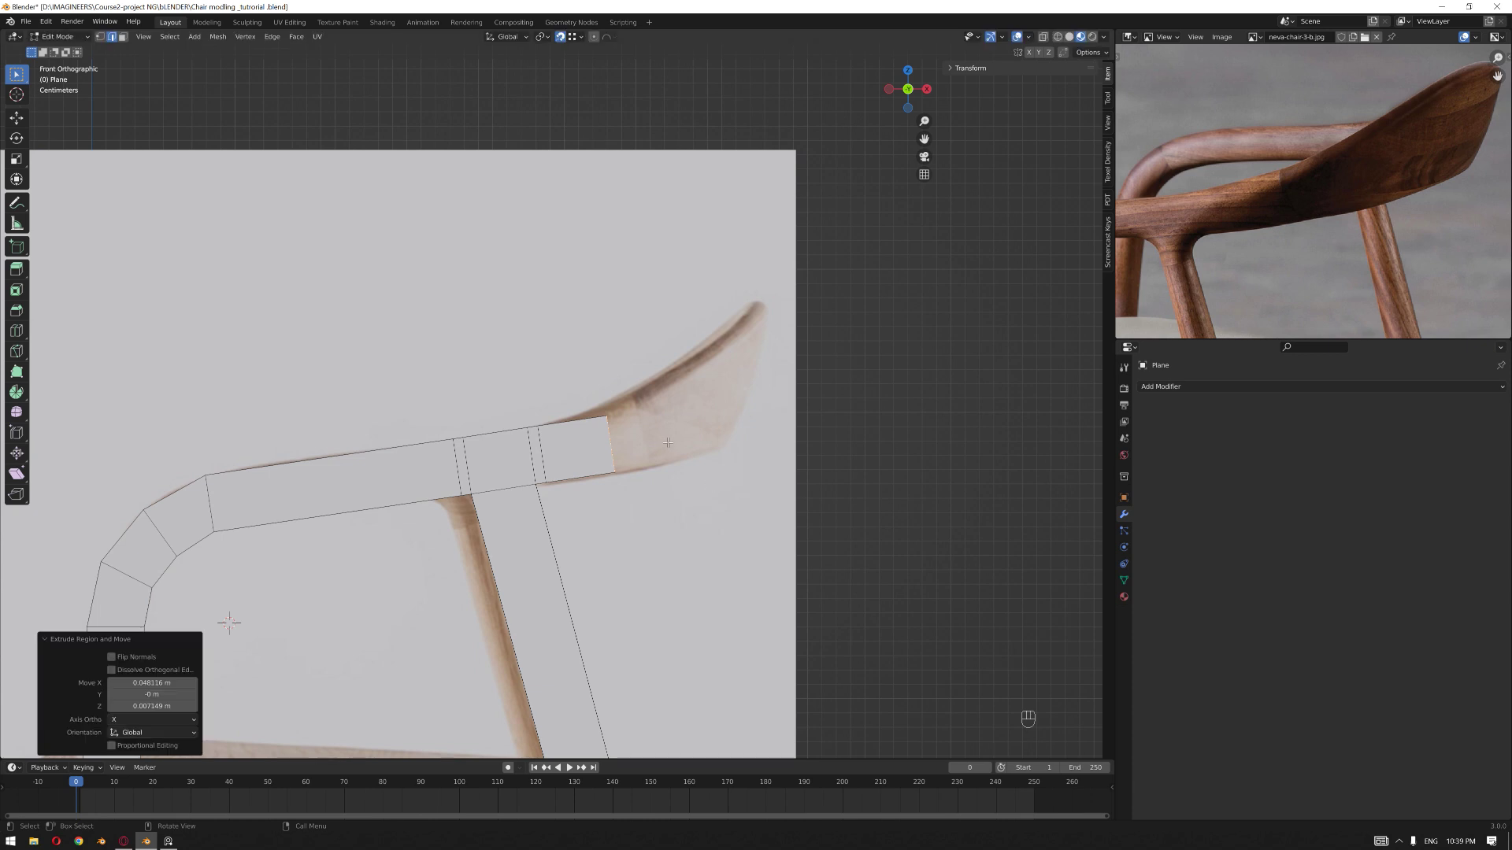
# - Move the extruded end's vertices along Z to match the backrest outline in the side reference
pyautogui.hotkey('alt', 'z')
pyautogui.press('1')
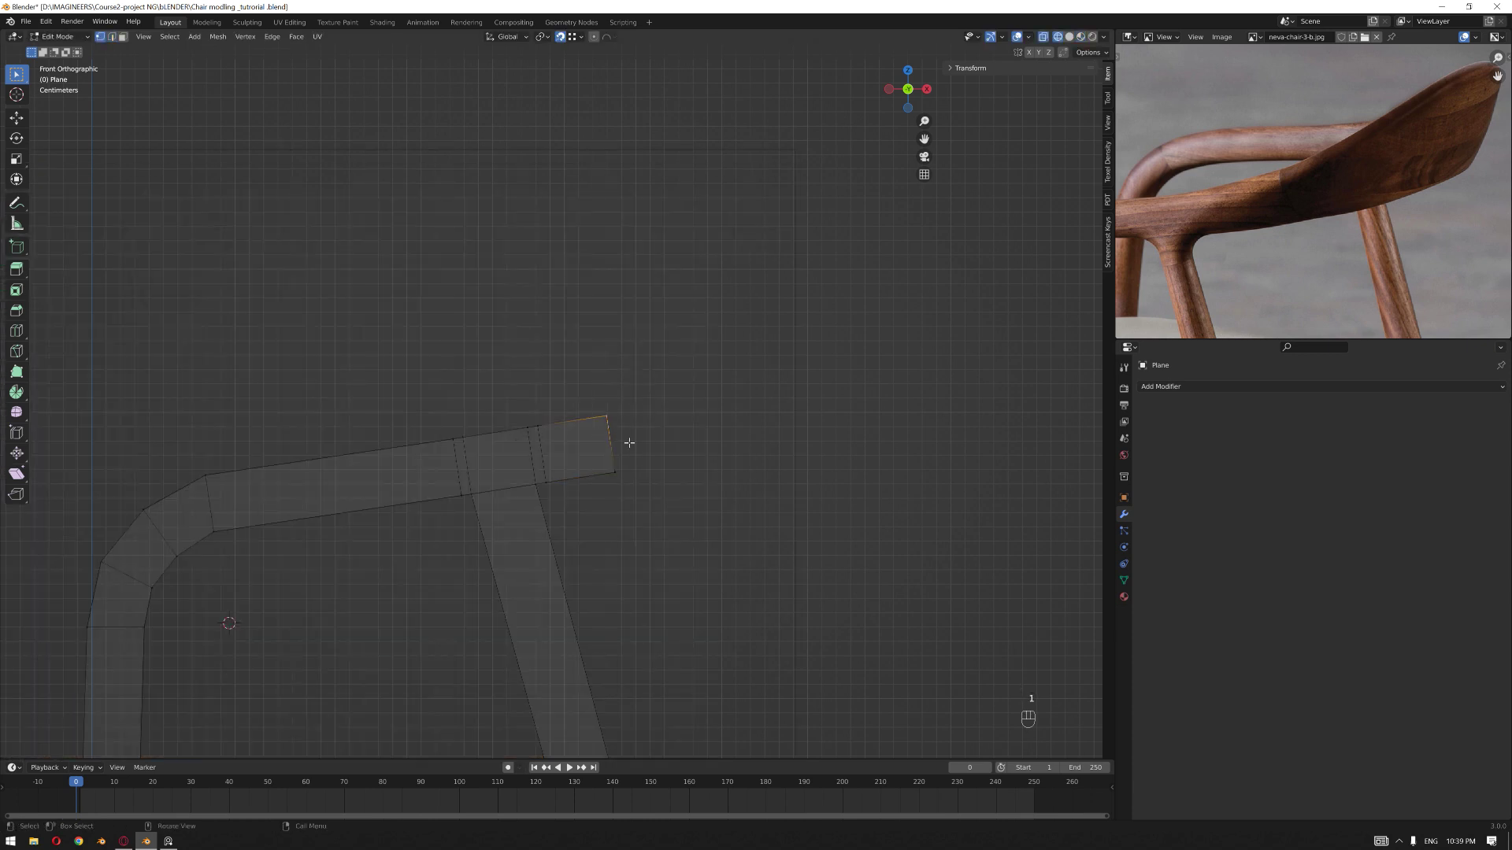
pyautogui.press('z')
pyautogui.click(635, 525)
pyautogui.press('g')
pyautogui.press('z')
pyautogui.click(720, 499)
# - Activate the Spin tool in edge selection mode and look at the armrest from above
pyautogui.press('2')
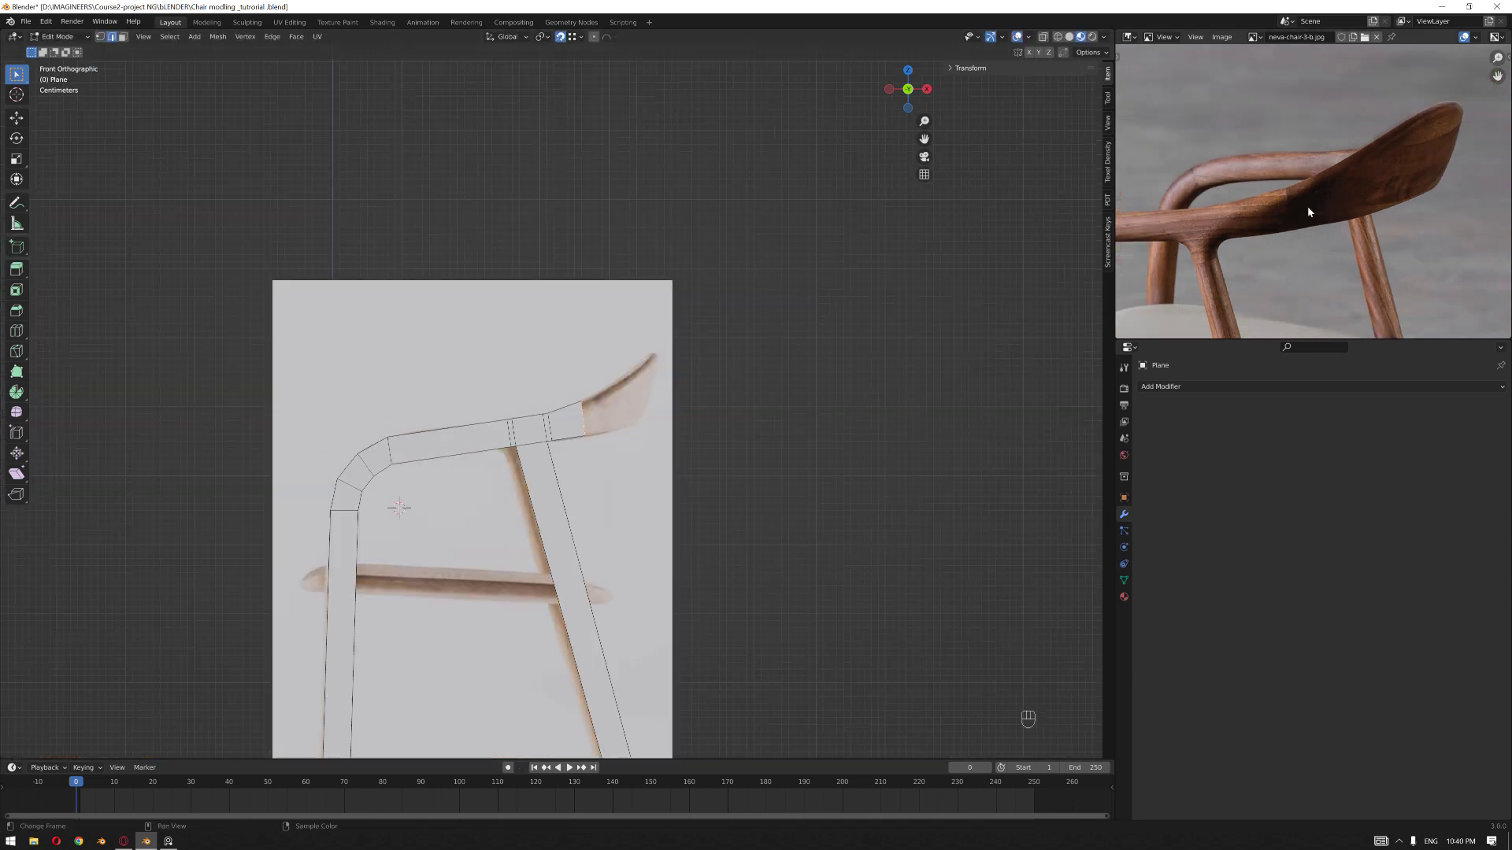
pyautogui.moveTo(871, 263); pyautogui.dragTo(499, 516, button='middle')
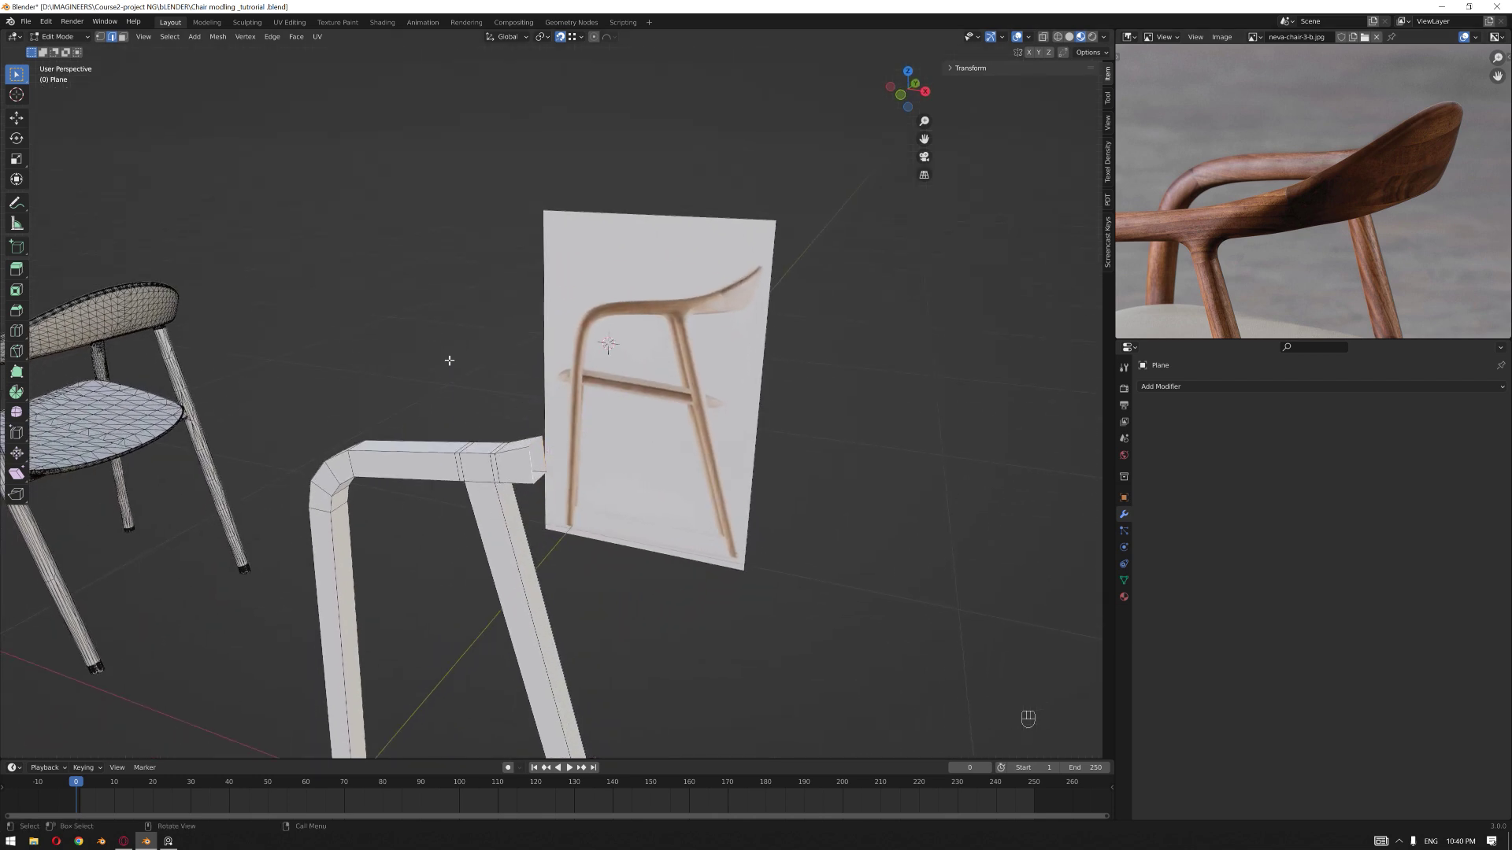
pyautogui.click(16, 392)
pyautogui.moveTo(292, 355); pyautogui.dragTo(381, 391, button='middle')
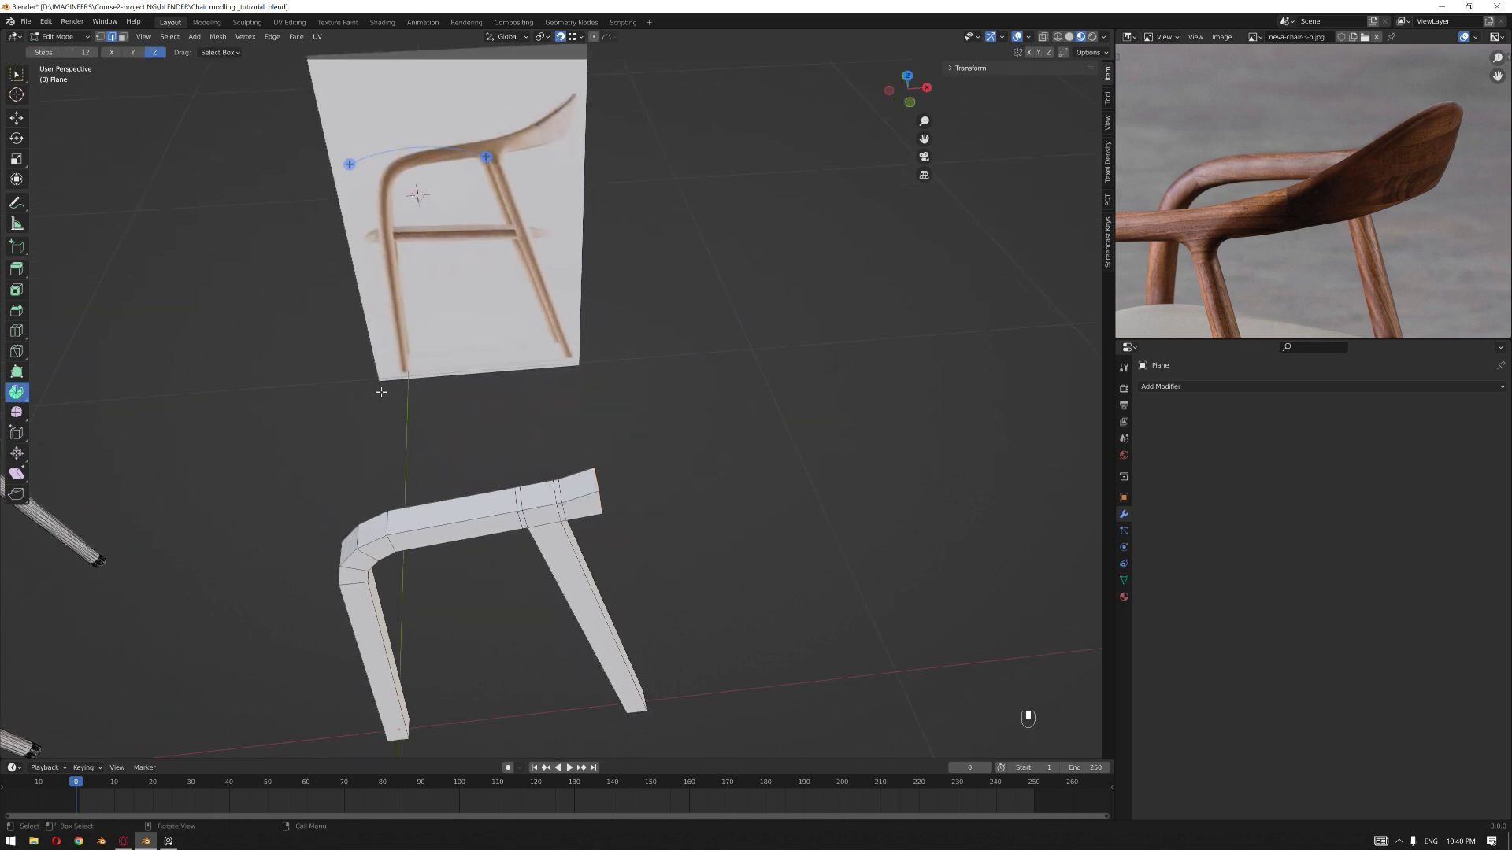
pyautogui.press('KP_7')
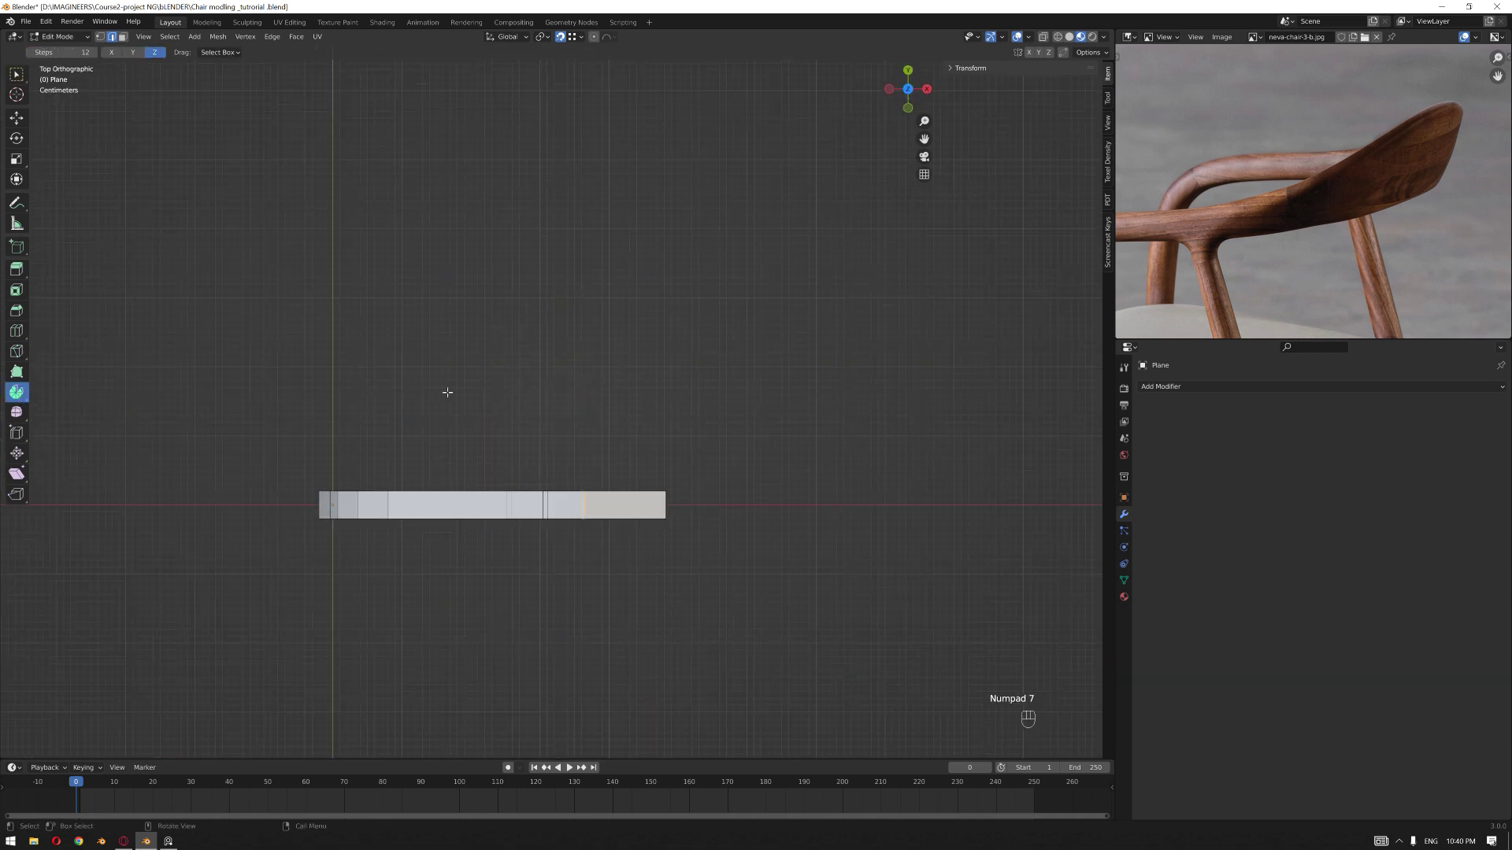
# - Add a separate plane object and set its size to 0.5 m
pyautogui.scroll(-2, 448, 392)
pyautogui.keyDown('shift'); pyautogui.moveTo(479, 398); pyautogui.dragTo(611, 442, button='middle'); pyautogui.keyUp('shift')
pyautogui.press('Tab')
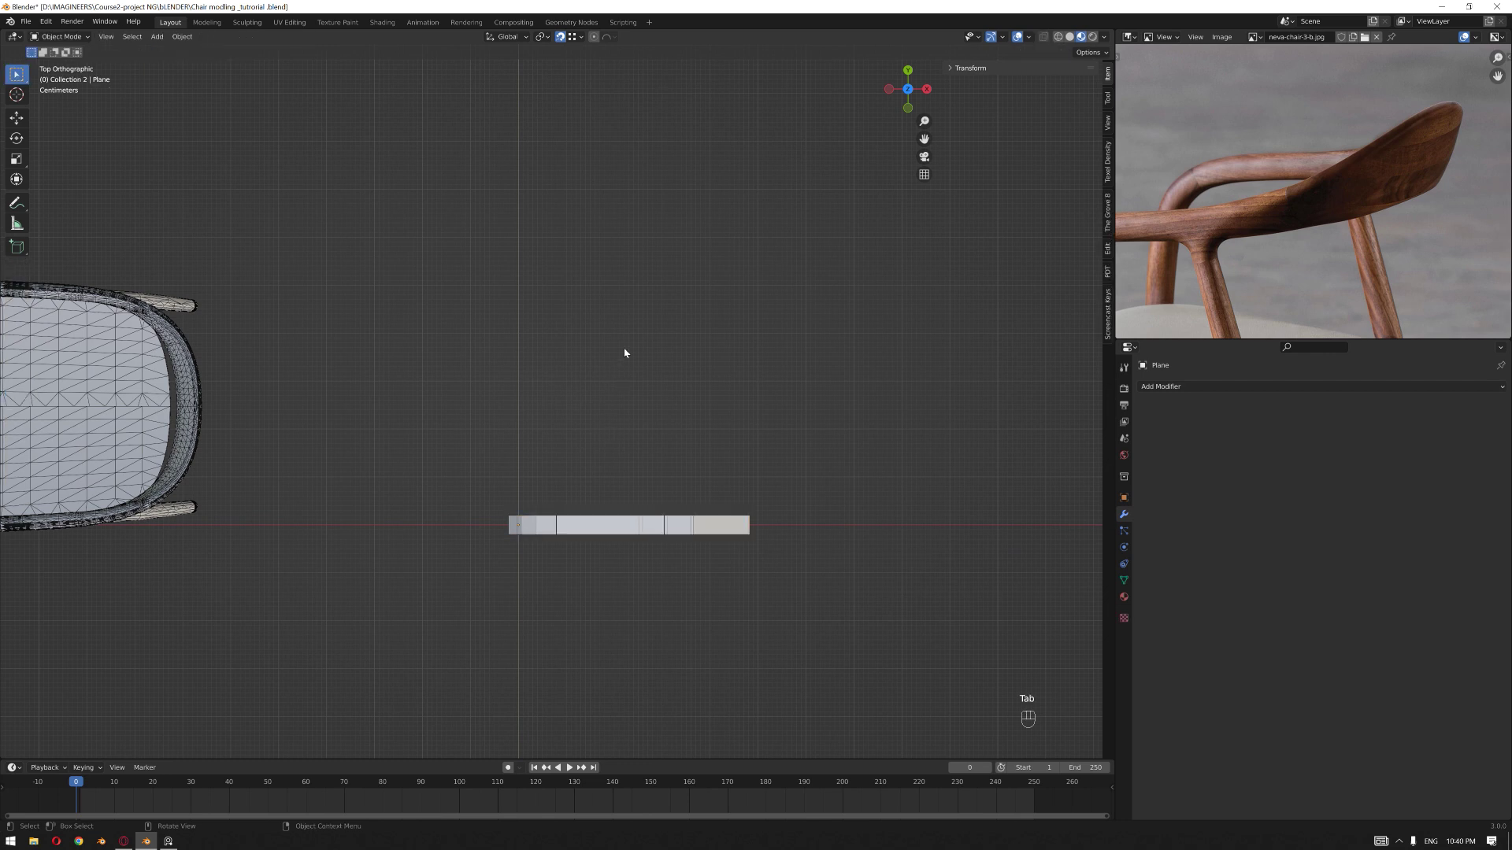
pyautogui.hotkey('shift', 'a')
pyautogui.moveTo(627, 384)
pyautogui.click(701, 388)
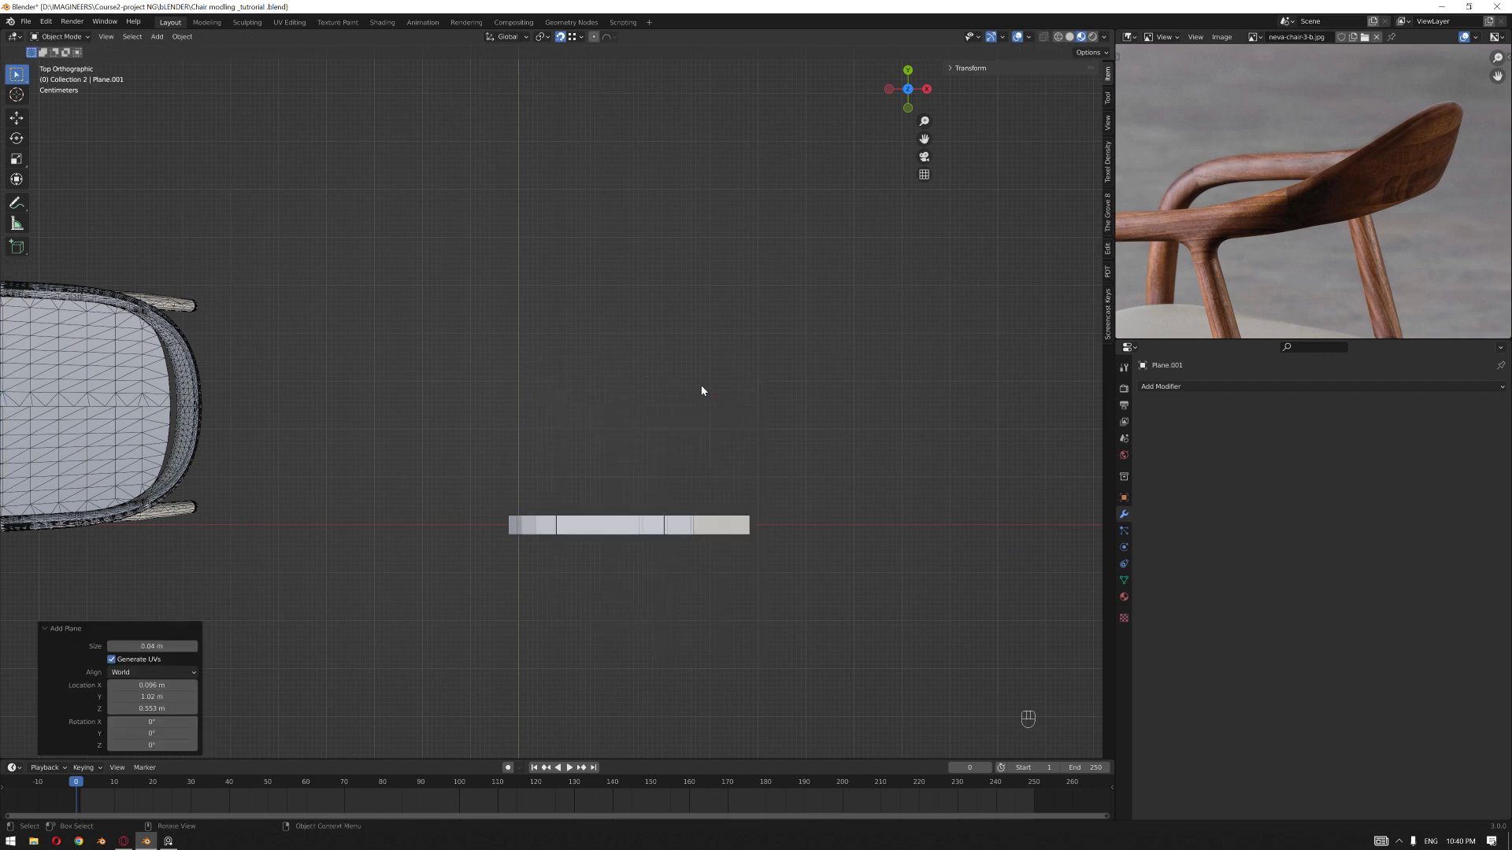
pyautogui.scroll(-4, 750, 396)
pyautogui.scroll(3, 701, 399)
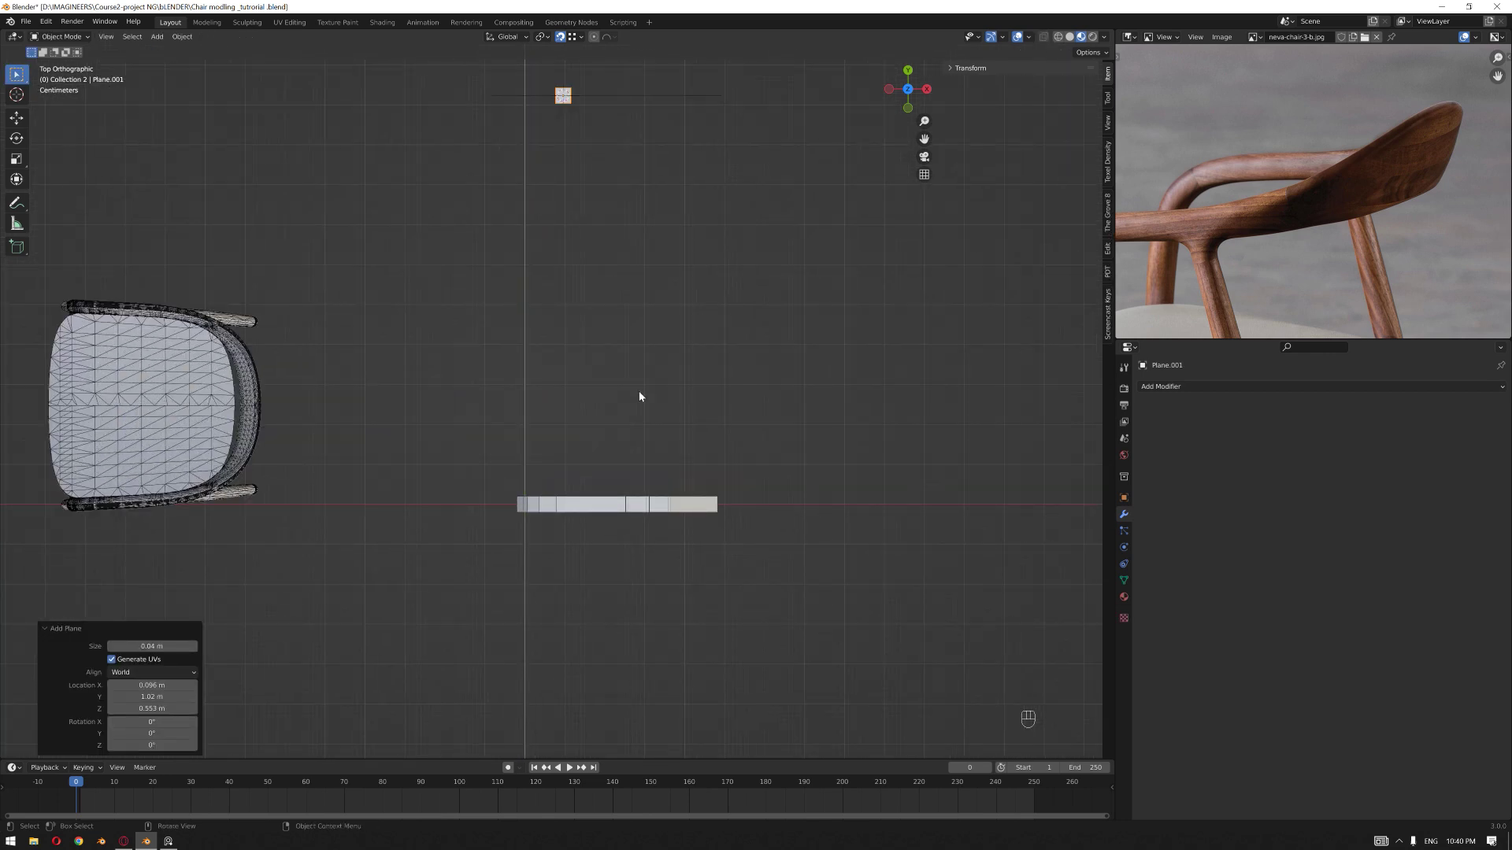
pyautogui.click(152, 645)
pyautogui.write('.5')
pyautogui.press('Return')
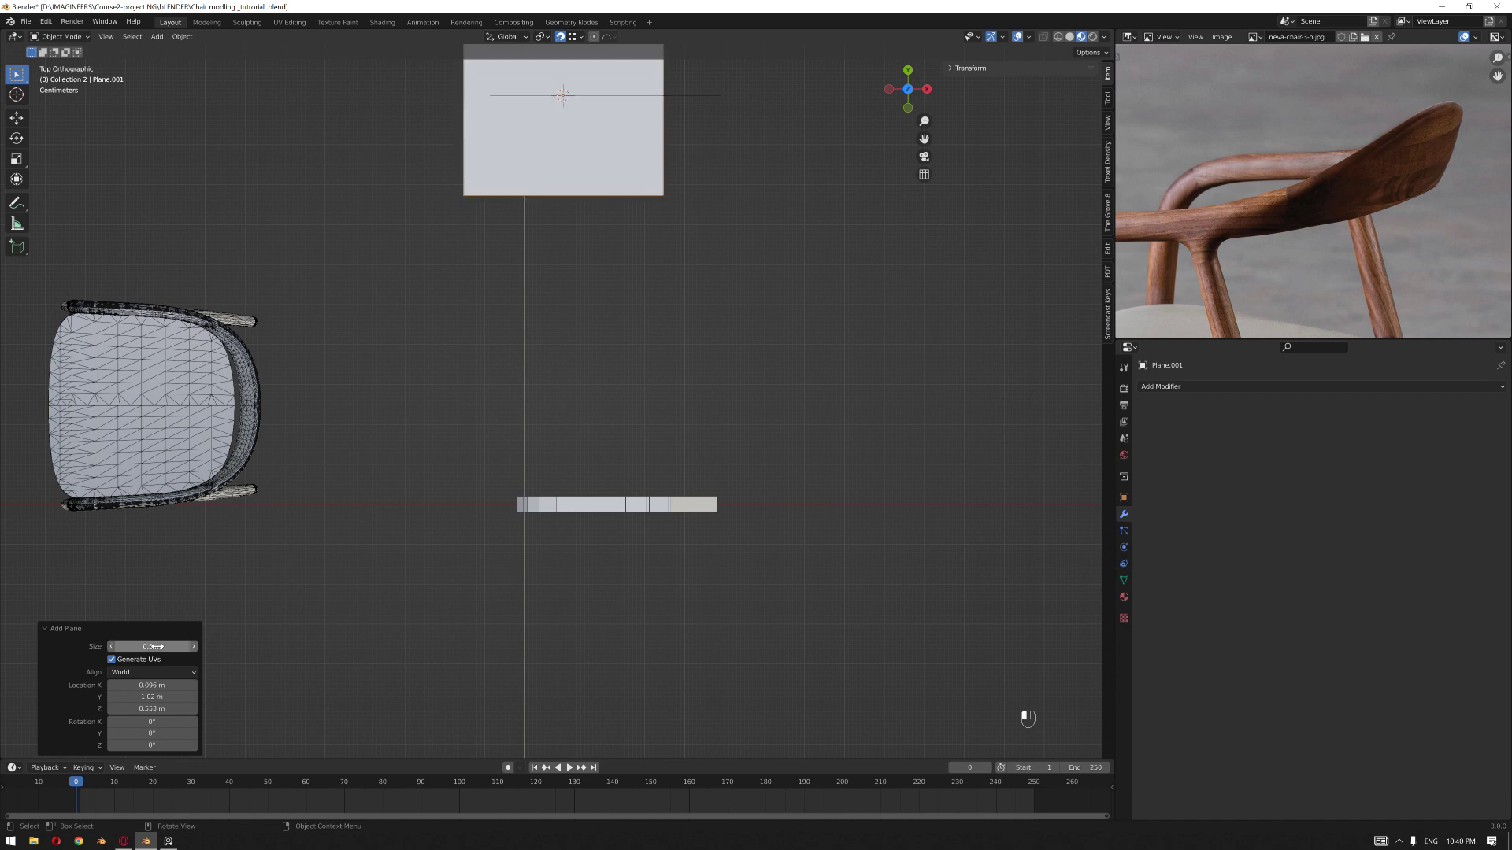
# - Move the plane about -0.588 m in X and -0.767 m in Y, up against the finished chair's back
pyautogui.scroll(-2, 346, 437)
pyautogui.keyDown('shift'); pyautogui.moveTo(475, 401); pyautogui.dragTo(638, 489, button='middle'); pyautogui.keyUp('shift')
pyautogui.scroll(1, 627, 465)
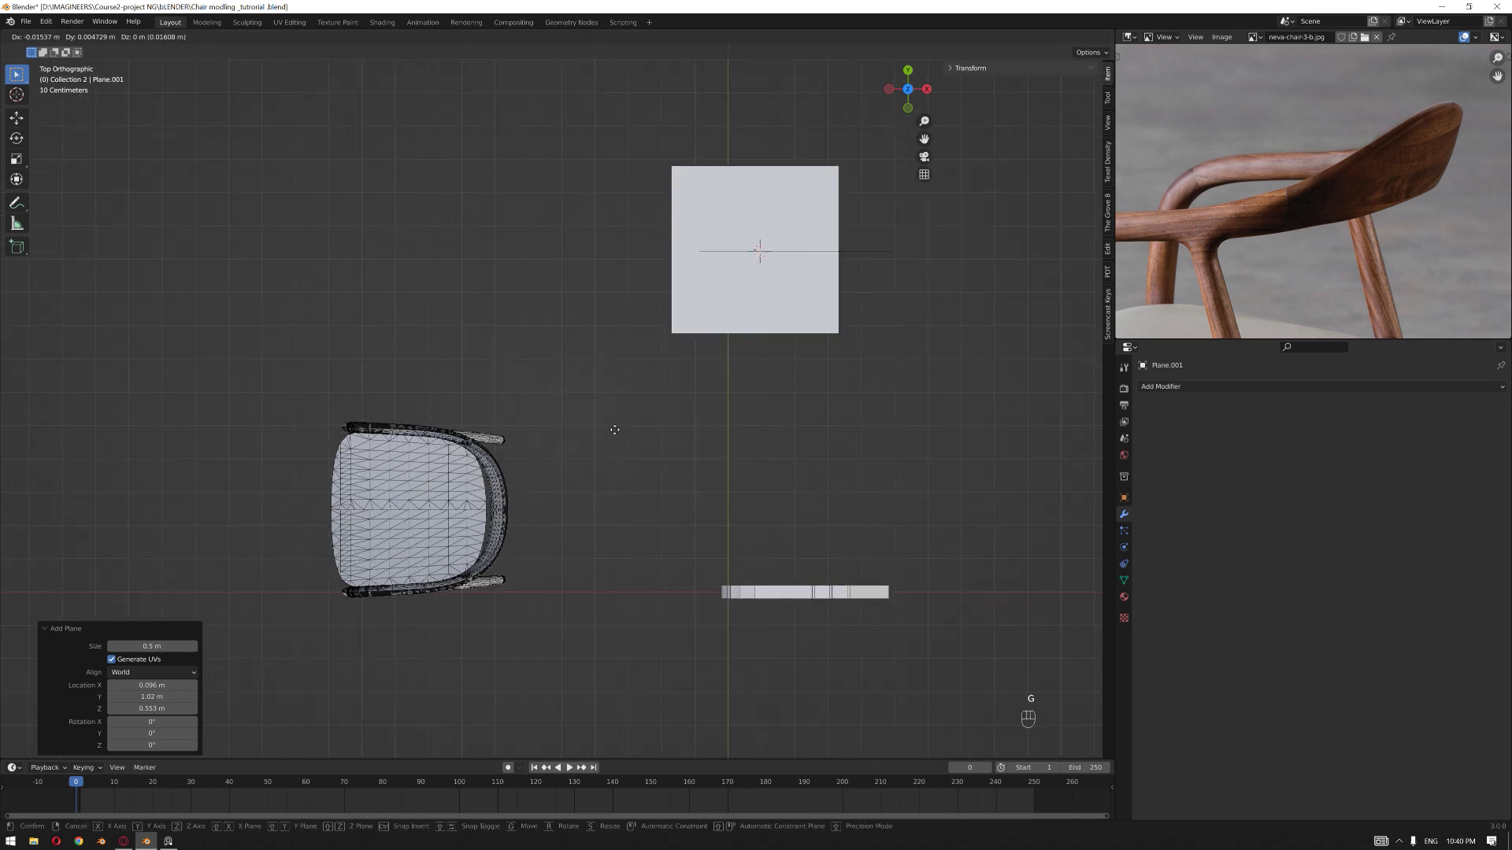
pyautogui.press('g')
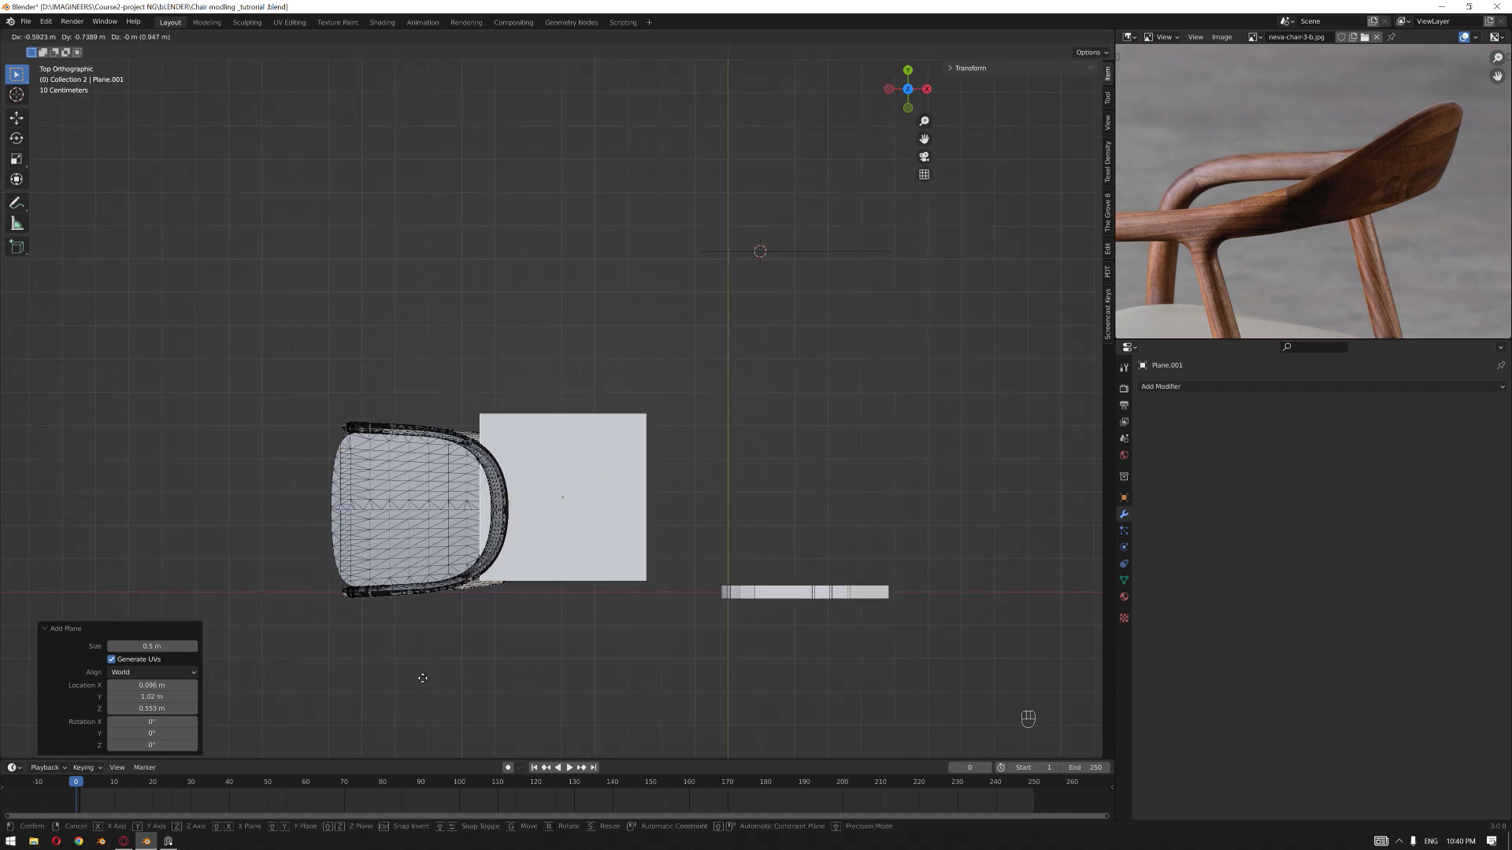
pyautogui.click(424, 688)
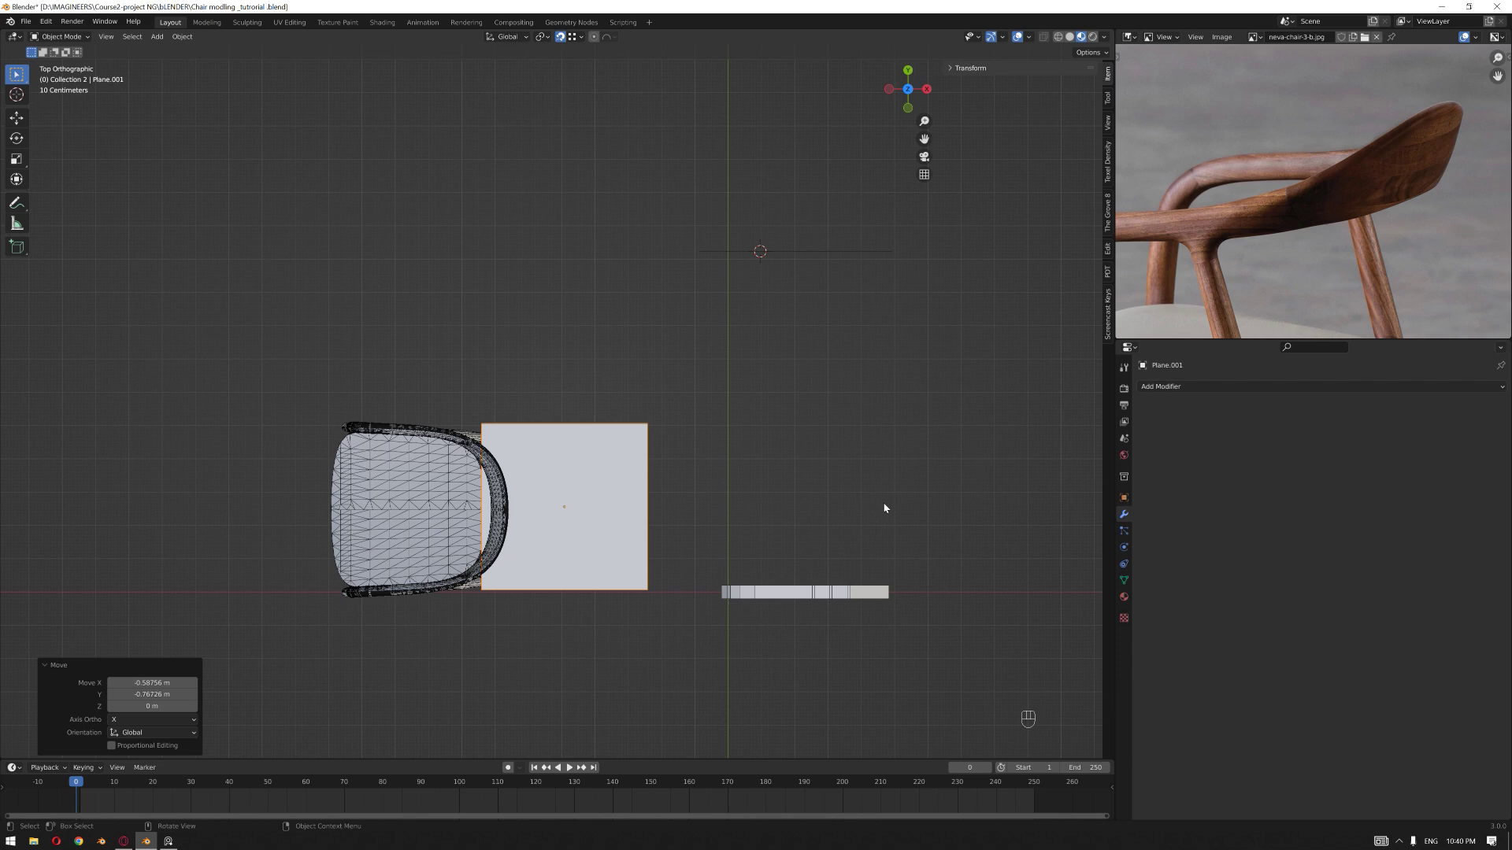
# - Move the backrest's intermediate upper vertices along Z onto the top curve of the finished chair's backrest
pyautogui.moveTo(561, 270); pyautogui.dragTo(631, 406)
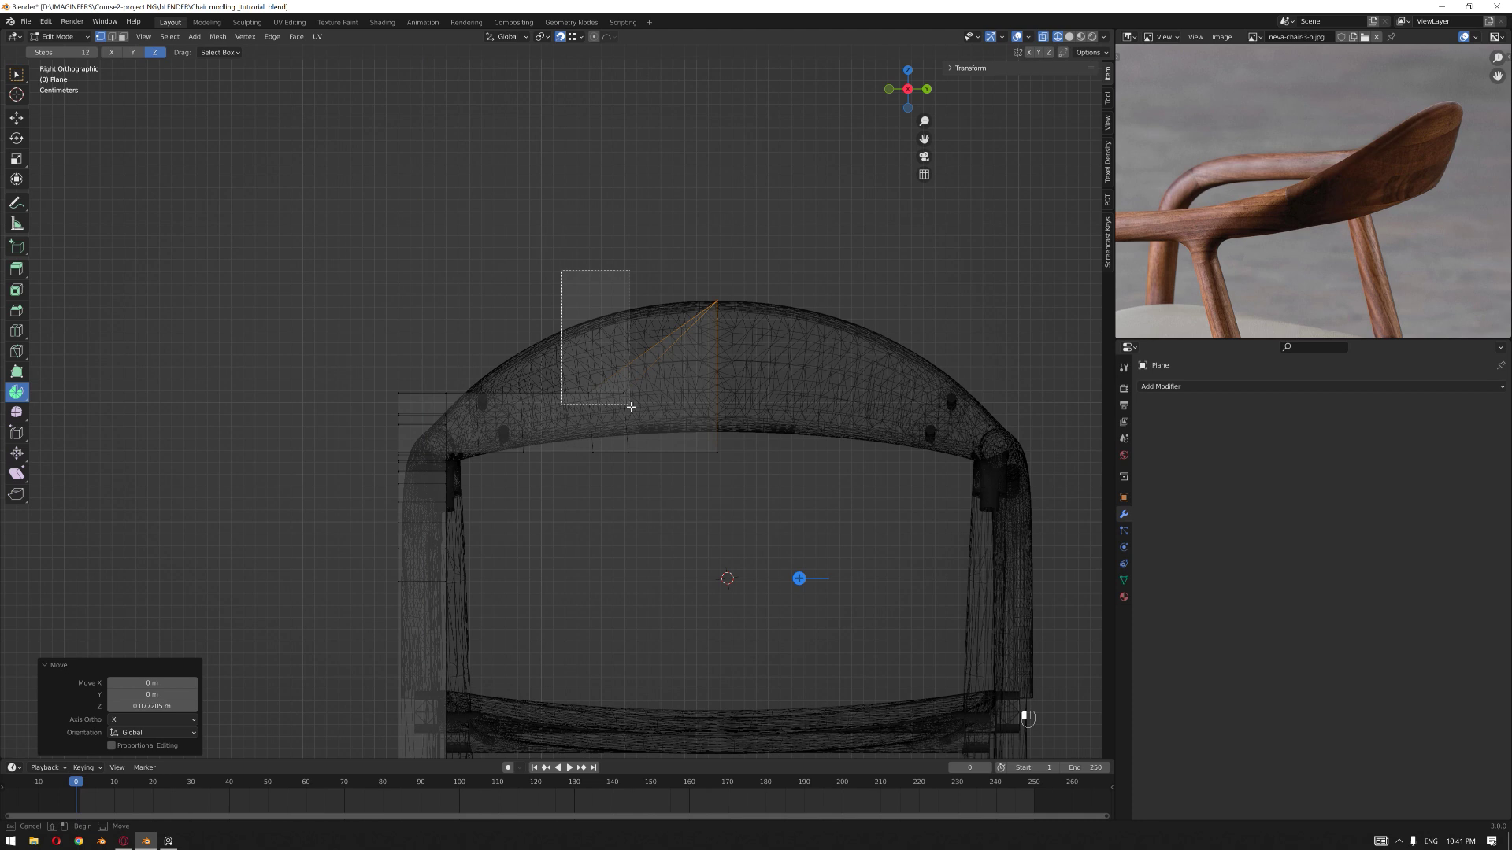
pyautogui.moveTo(631, 407); pyautogui.dragTo(636, 411)
pyautogui.press('g')
pyautogui.press('z')
pyautogui.click(1009, 154)
pyautogui.moveTo(467, 332); pyautogui.dragTo(540, 418)
pyautogui.press('g')
pyautogui.press('z')
pyautogui.click(929, 248)
# - Move the backrest's lower vertices near the middle along Z onto the finished backrest's bottom curve
pyautogui.moveTo(779, 518); pyautogui.dragTo(568, 429)
pyautogui.press('g')
pyautogui.press('z')
pyautogui.click(841, 457)
pyautogui.press('g')
pyautogui.press('z')
pyautogui.click(608, 480)
# - Adjust the backrest's lower vertices nearest the armrest along Z to follow the finished backrest's bottom curve
pyautogui.moveTo(530, 484); pyautogui.dragTo(515, 445)
pyautogui.press('g')
pyautogui.press('z')
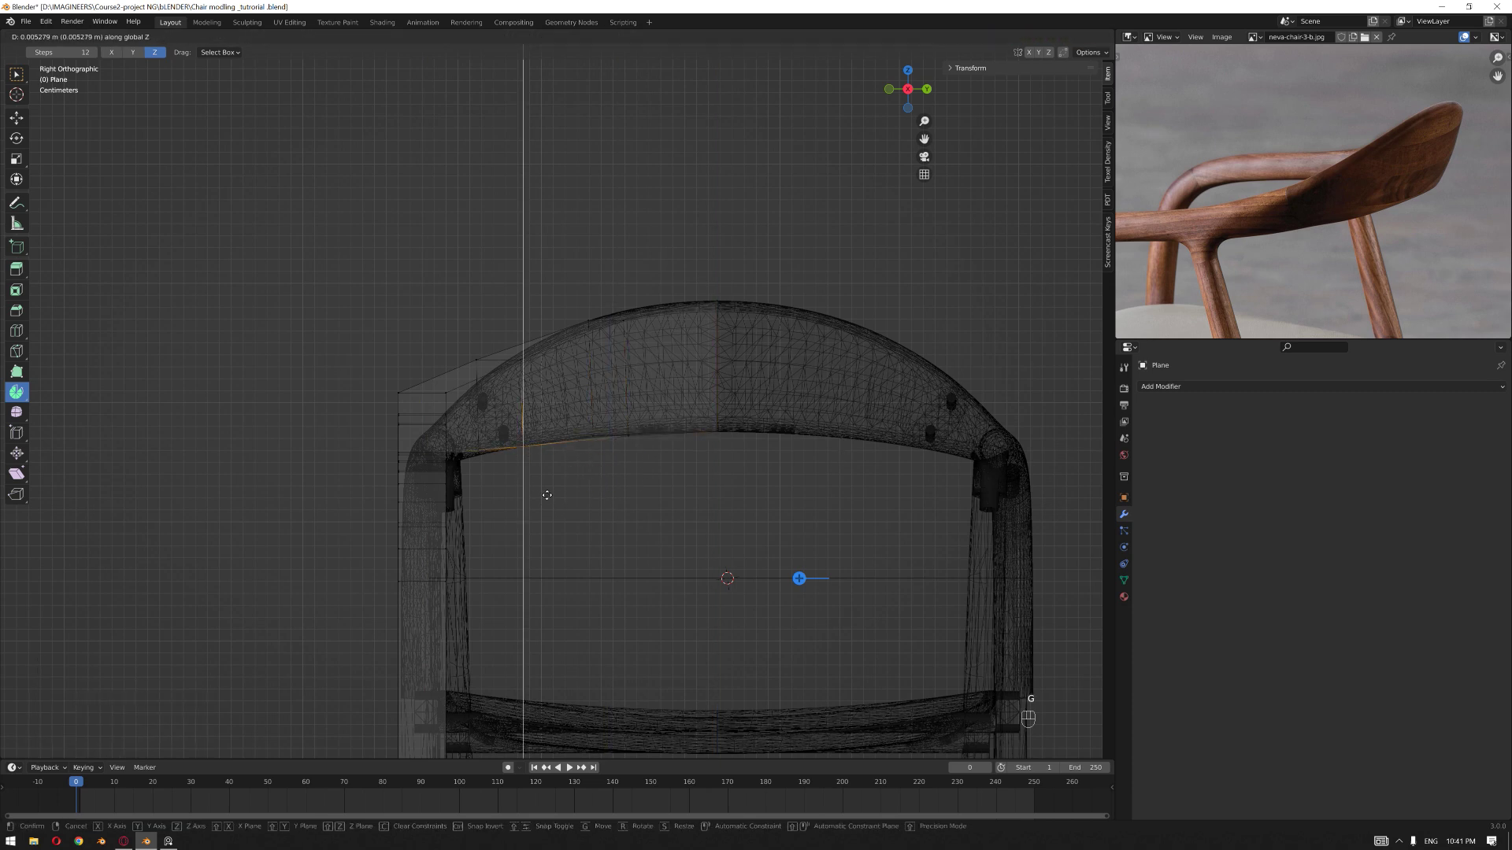
pyautogui.click(547, 497)
pyautogui.moveTo(541, 496); pyautogui.dragTo(581, 577, button='middle')
pyautogui.press('g')
pyautogui.press('z')
pyautogui.click(784, 475)
# - Move the rear leg's foot about 0.044 m inward along Y and compare it with the finished chair's feet
pyautogui.scroll(-6, 705, 480)
pyautogui.scroll(2, 568, 587)
pyautogui.moveTo(516, 708); pyautogui.dragTo(663, 575)
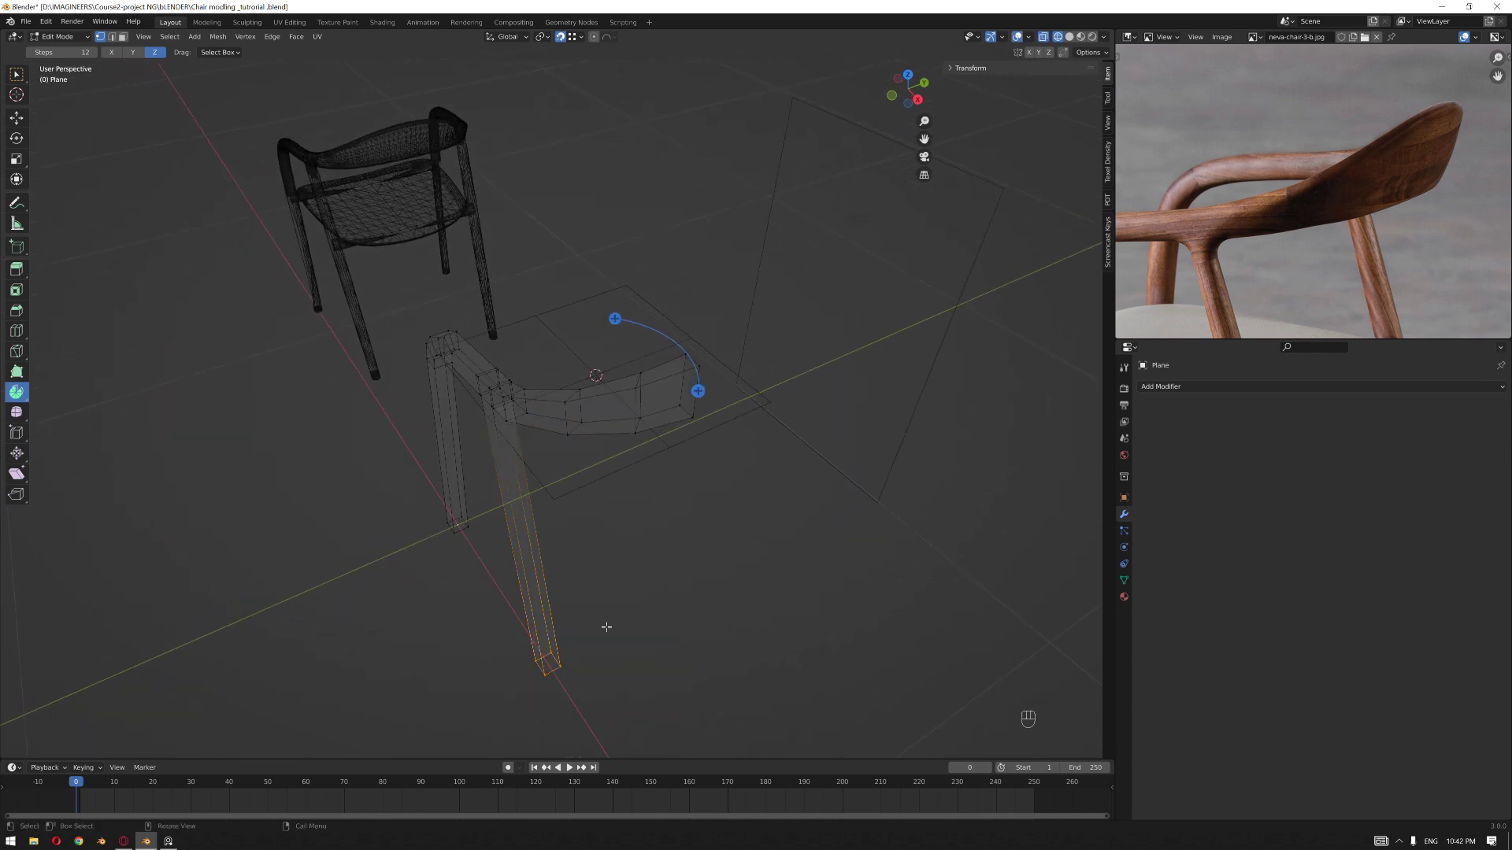
pyautogui.press('g')
pyautogui.press('y')
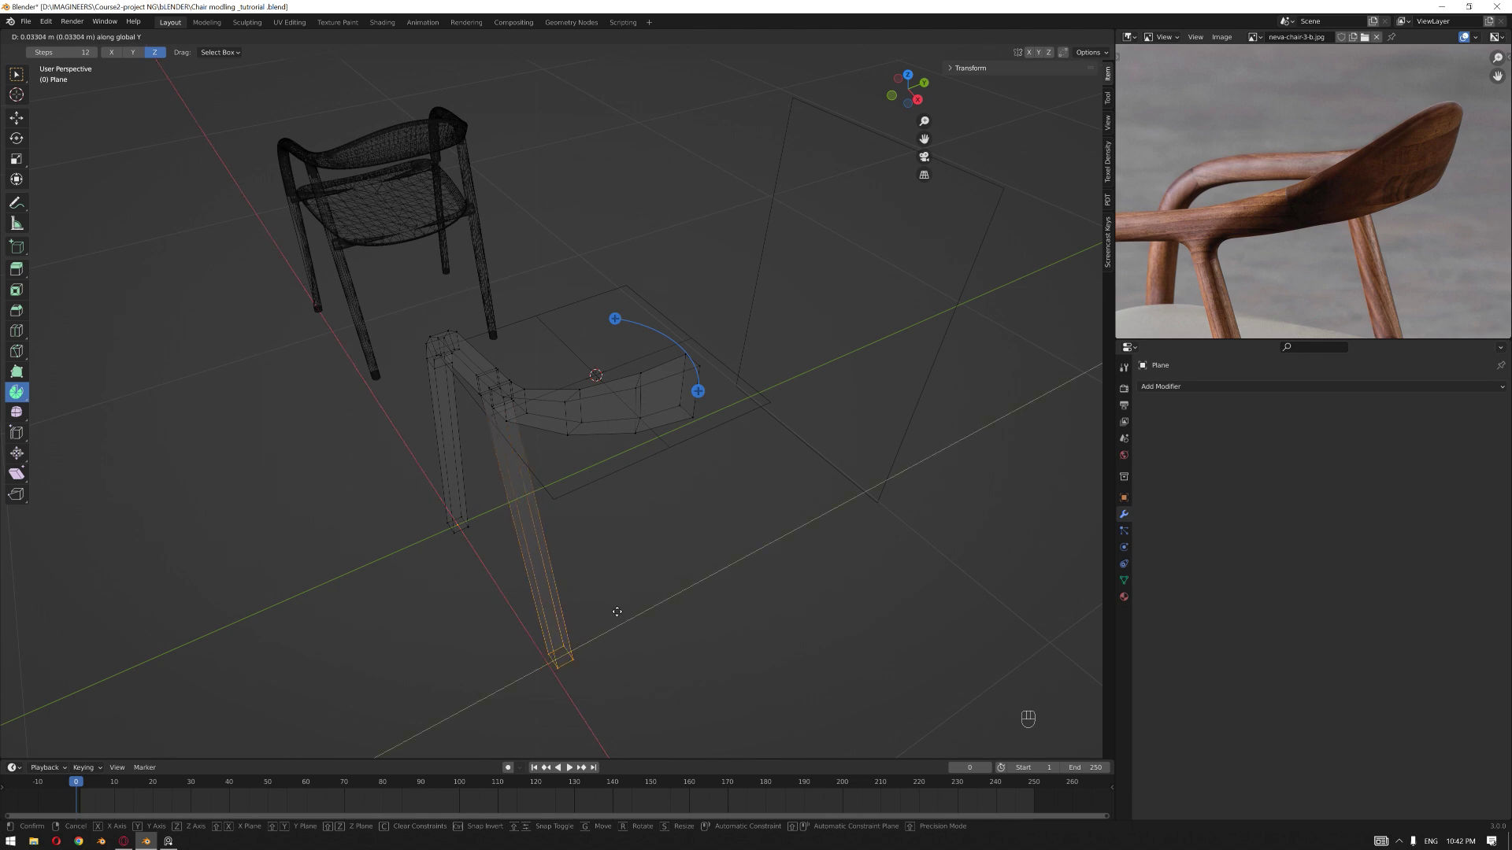
pyautogui.click(621, 610)
pyautogui.press('KP_1')
pyautogui.press('KP_3')
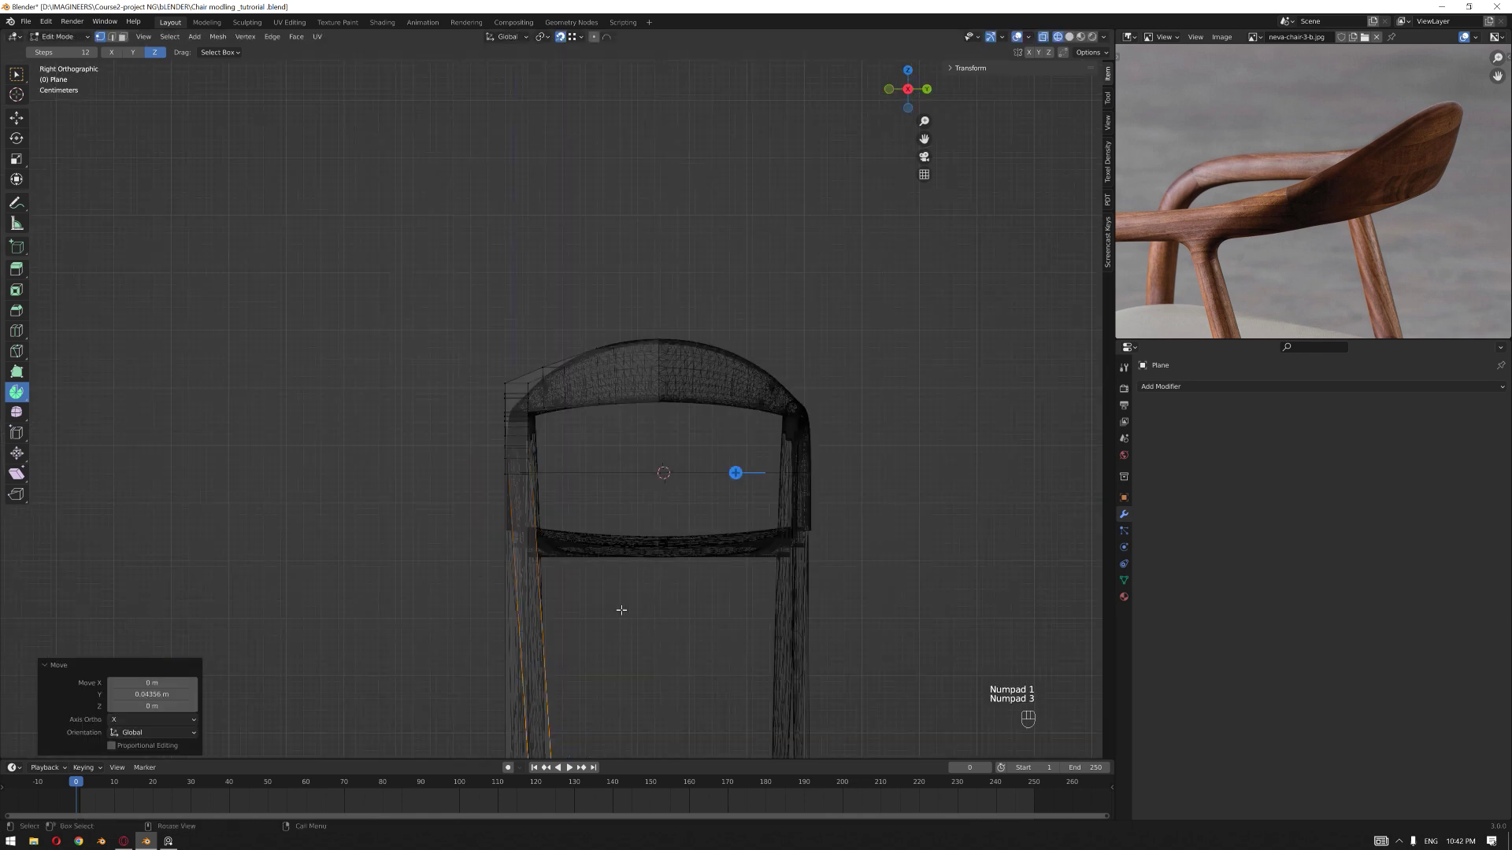
pyautogui.keyDown('shift'); pyautogui.moveTo(641, 536); pyautogui.dragTo(648, 507, button='middle'); pyautogui.keyUp('shift')
pyautogui.scroll(7, 726, 559)
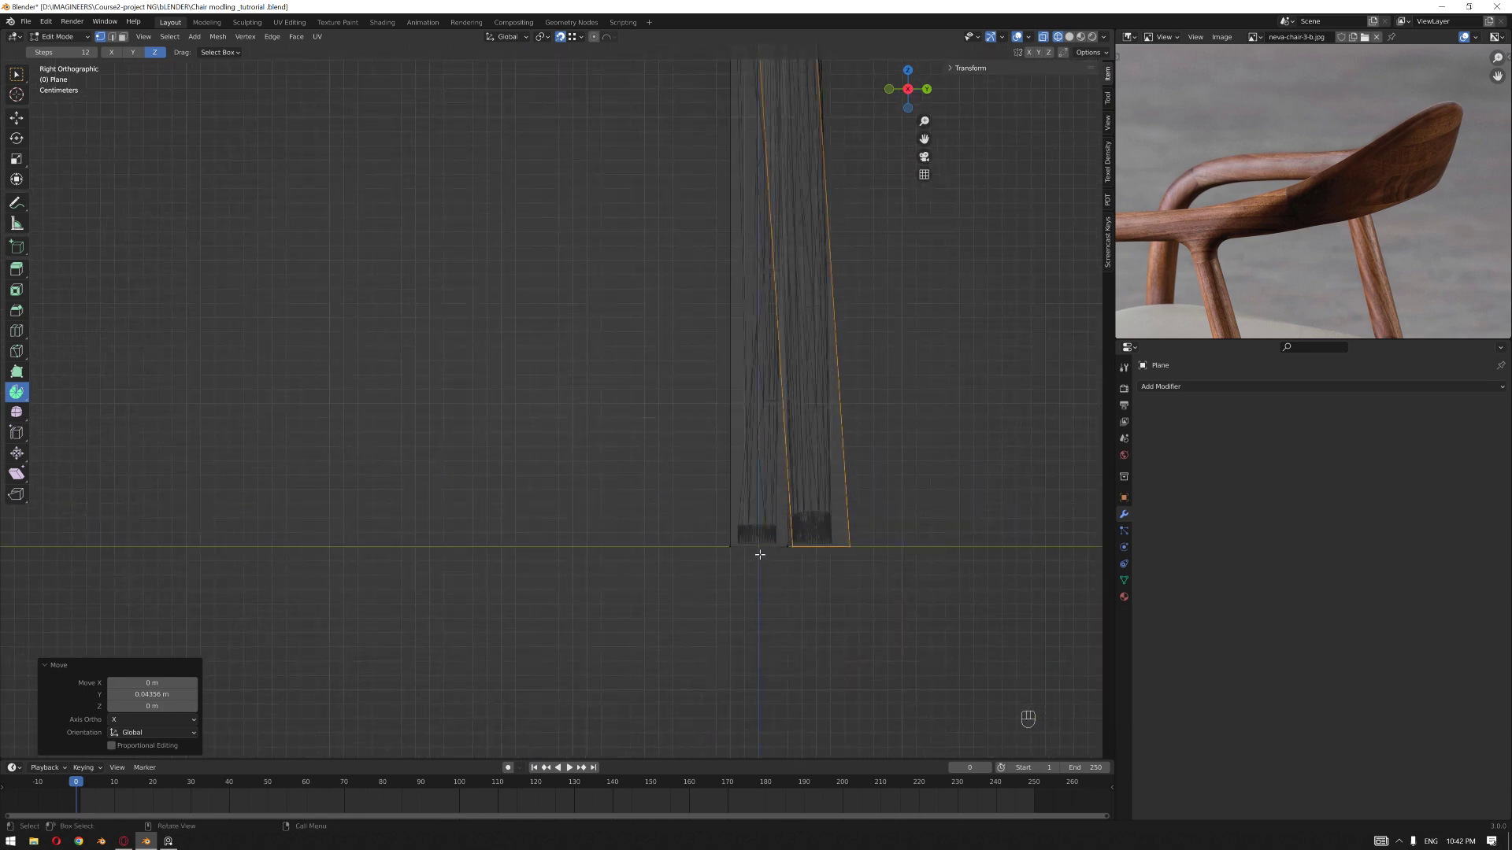
pyautogui.scroll(-4, 762, 556)
# - Place the 3D cursor on the backrest's center end corner and set the frame's origin to the 3D cursor
pyautogui.moveTo(642, 307); pyautogui.dragTo(644, 439, button='middle')
pyautogui.press('Tab')
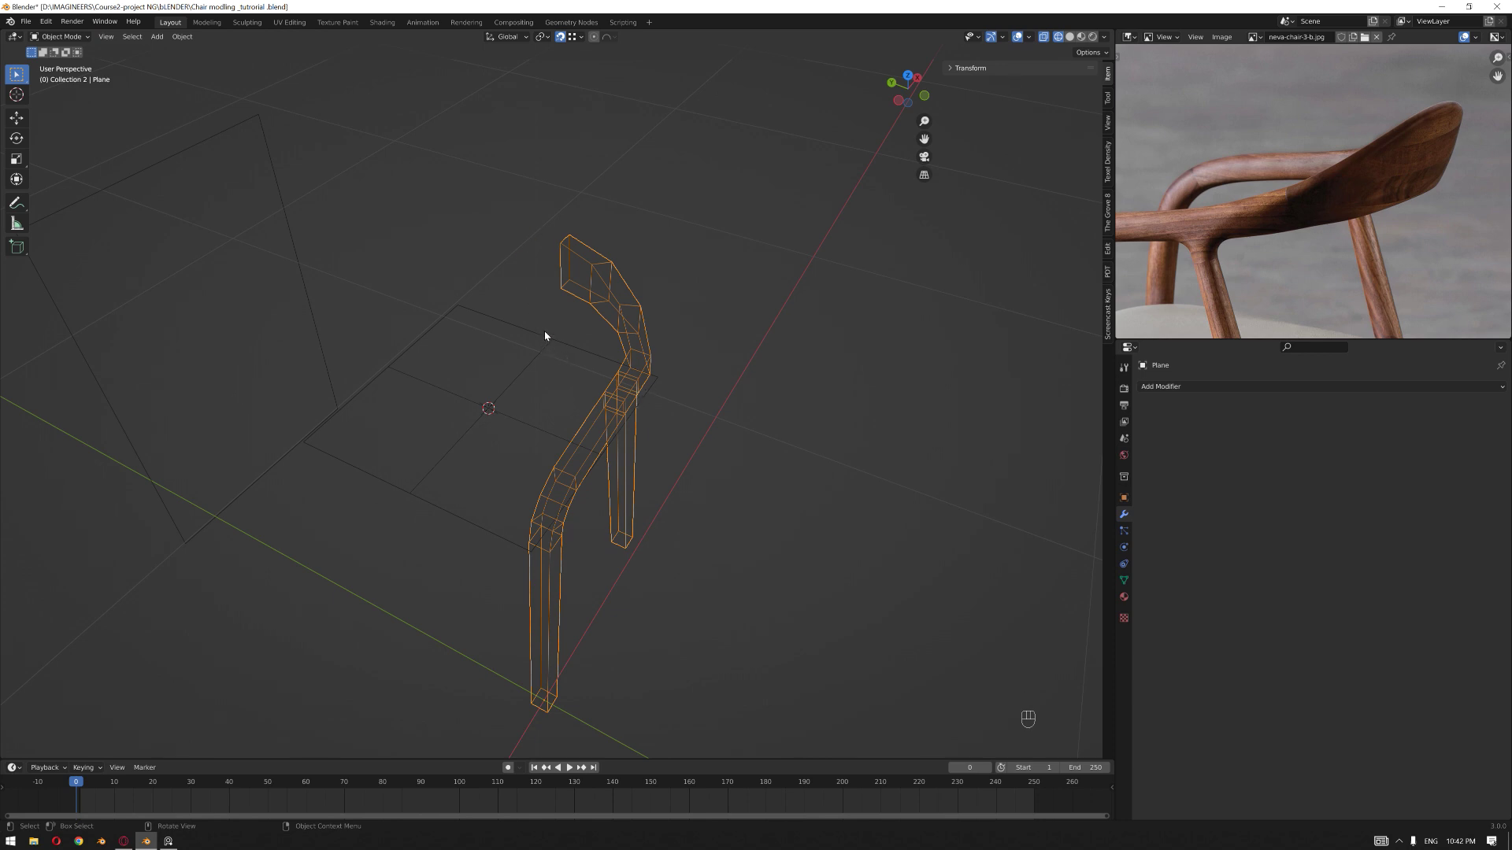
pyautogui.keyDown('shift'); pyautogui.moveTo(566, 253); pyautogui.dragTo(559, 243, button='right'); pyautogui.keyUp('shift')
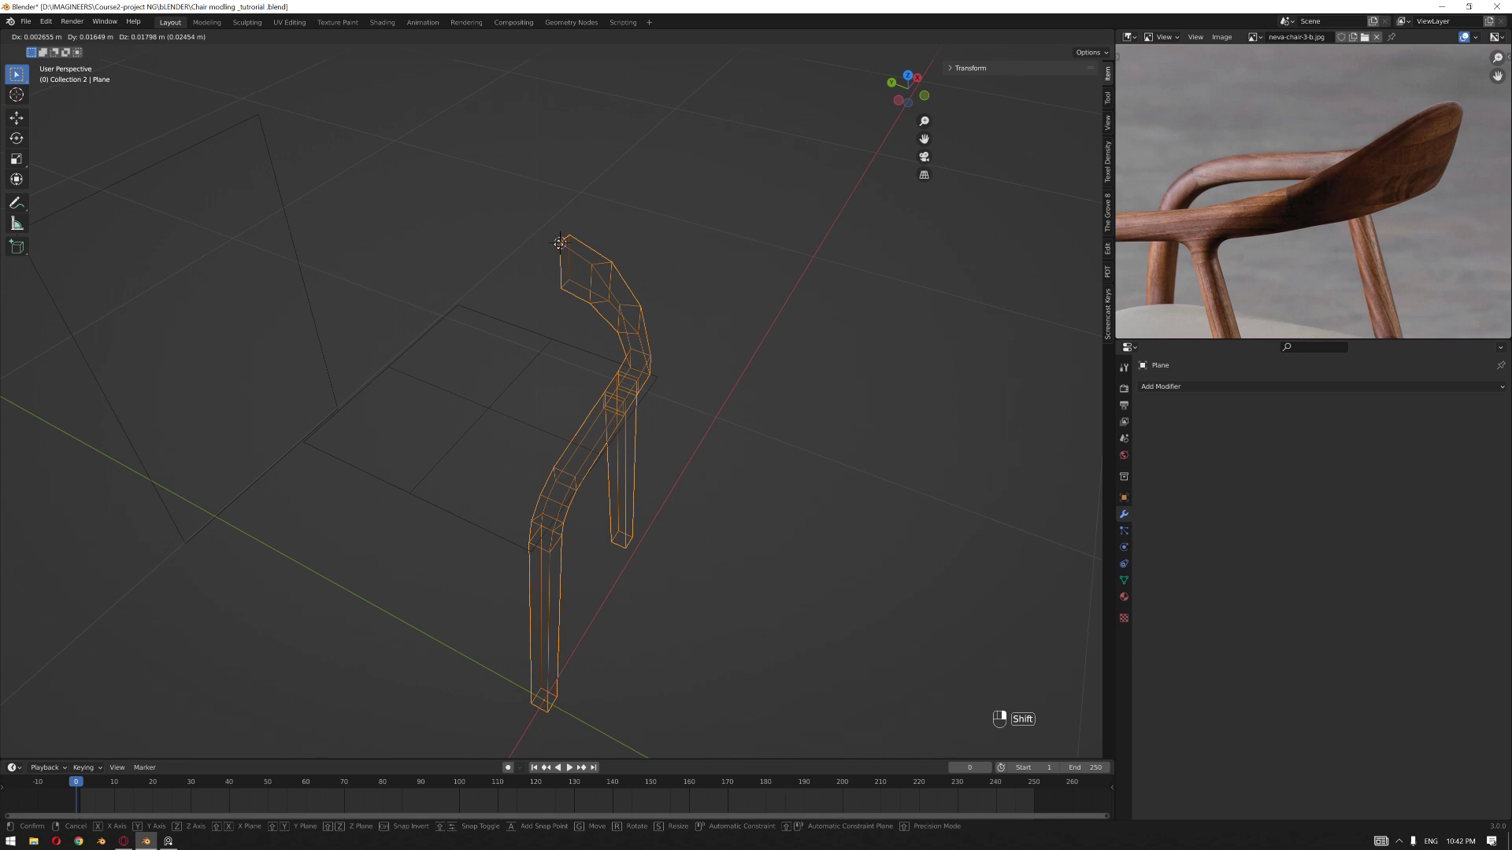
pyautogui.keyDown('shift'); pyautogui.moveTo(560, 243); pyautogui.dragTo(559, 243, button='right'); pyautogui.keyUp('shift')
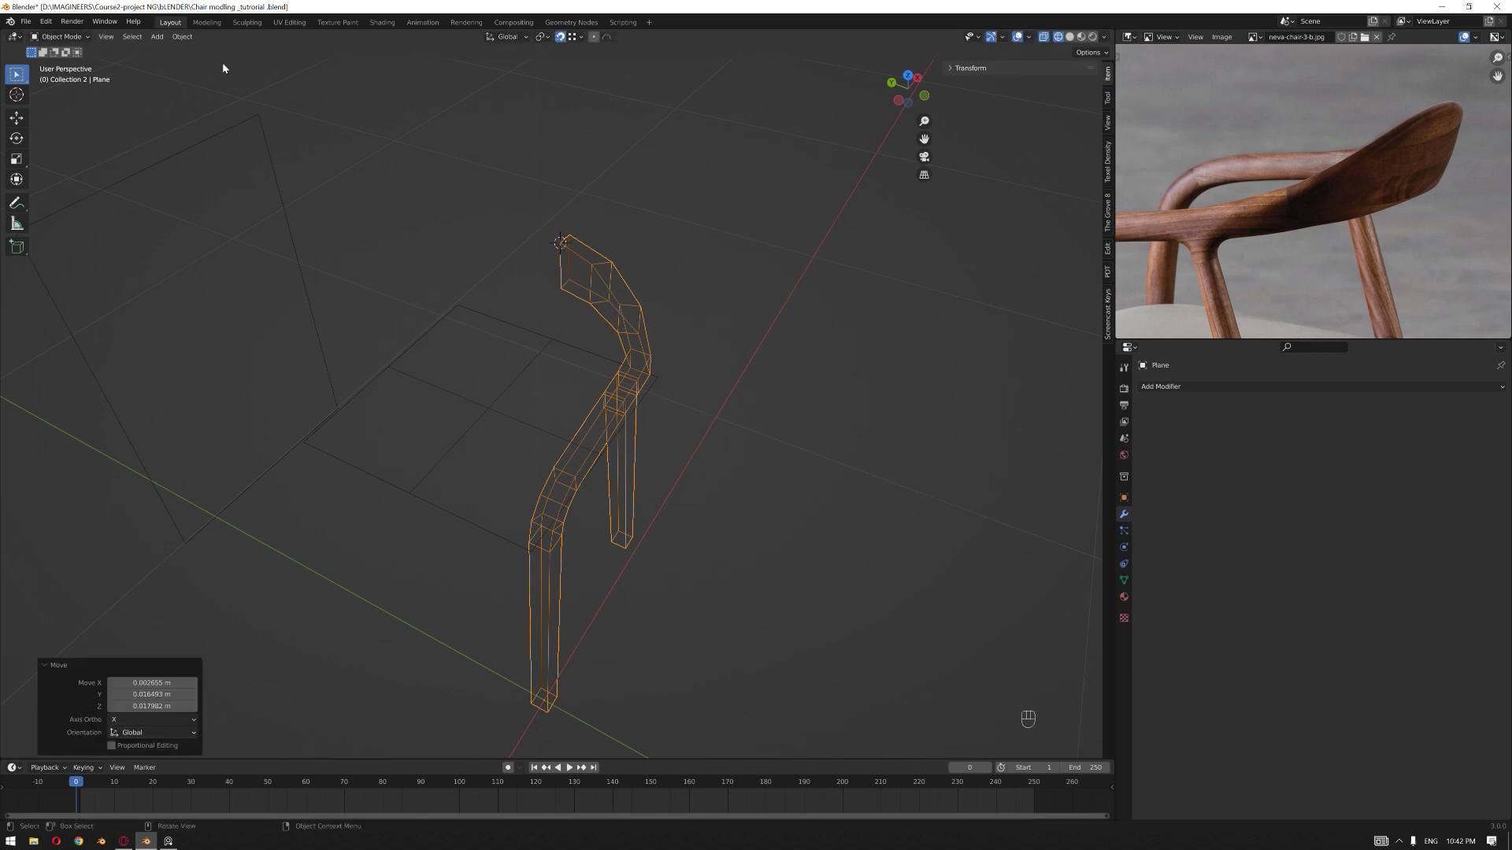
pyautogui.click(182, 36)
pyautogui.moveTo(221, 64)
pyautogui.click(354, 92)
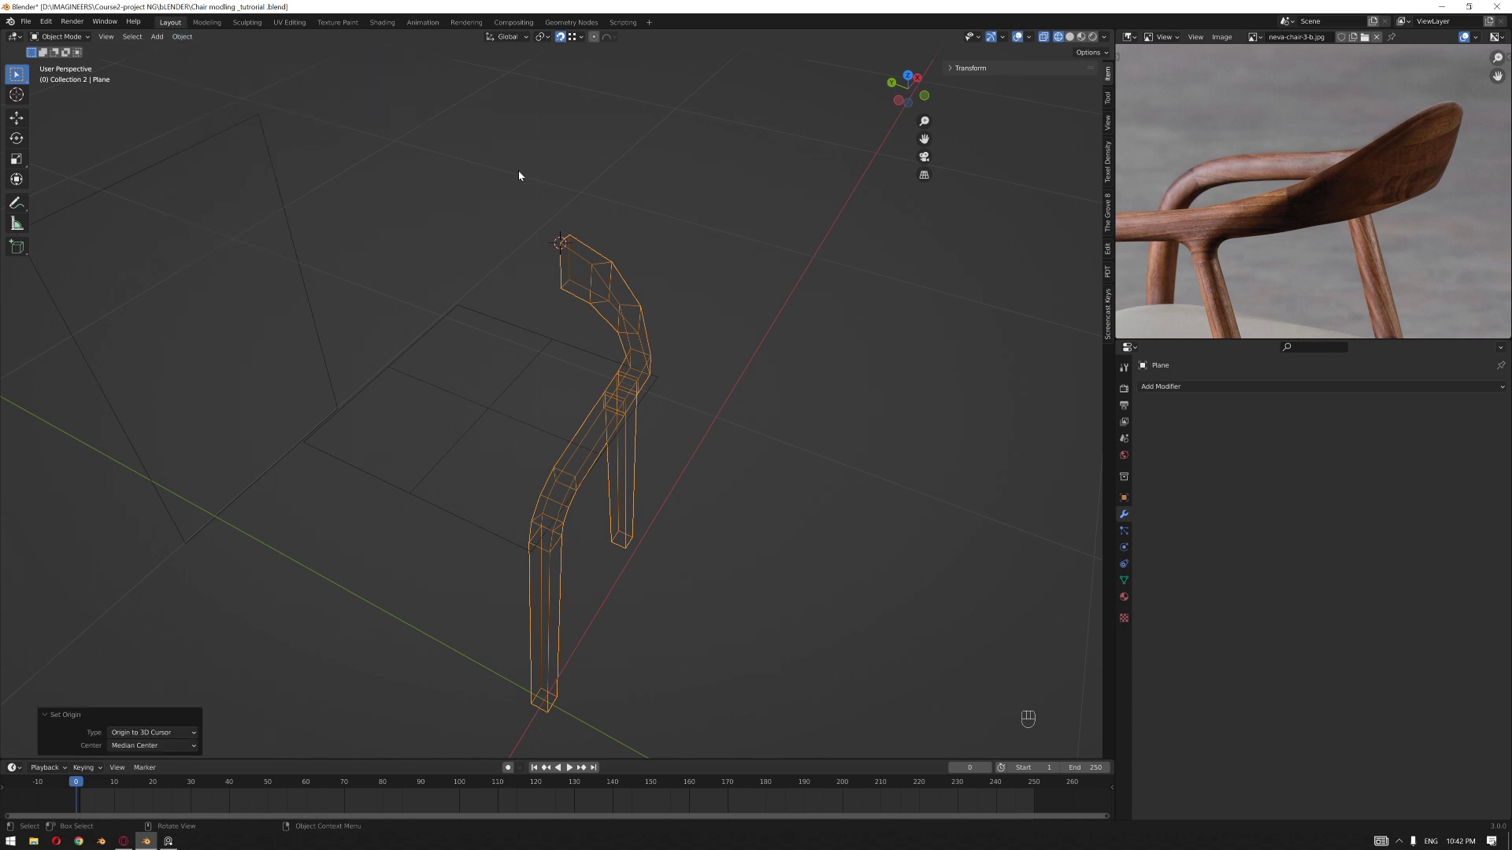
# - Add a Mirror modifier to the frame with the Y axis on, the X axis off and Clipping enabled
pyautogui.click(1339, 387)
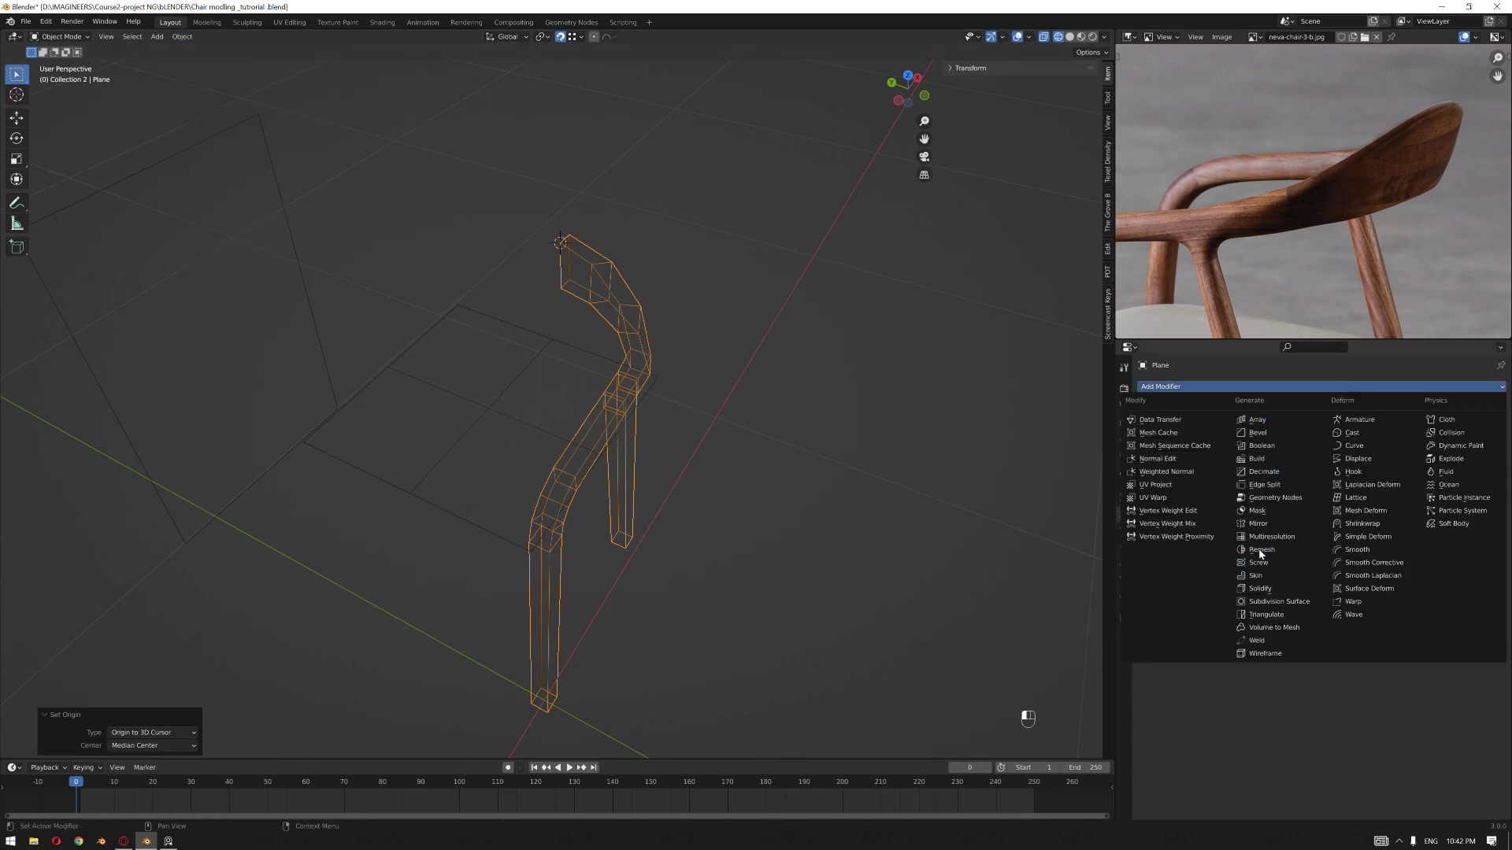
pyautogui.click(1258, 524)
pyautogui.click(1386, 424)
pyautogui.click(1331, 424)
pyautogui.click(1289, 480)
pyautogui.moveTo(692, 327)
pyautogui.mouseDown(button='middle')
pyautogui.moveTo(500, 256)
pyautogui.moveTo(713, 308)
pyautogui.mouseUp(button='middle')
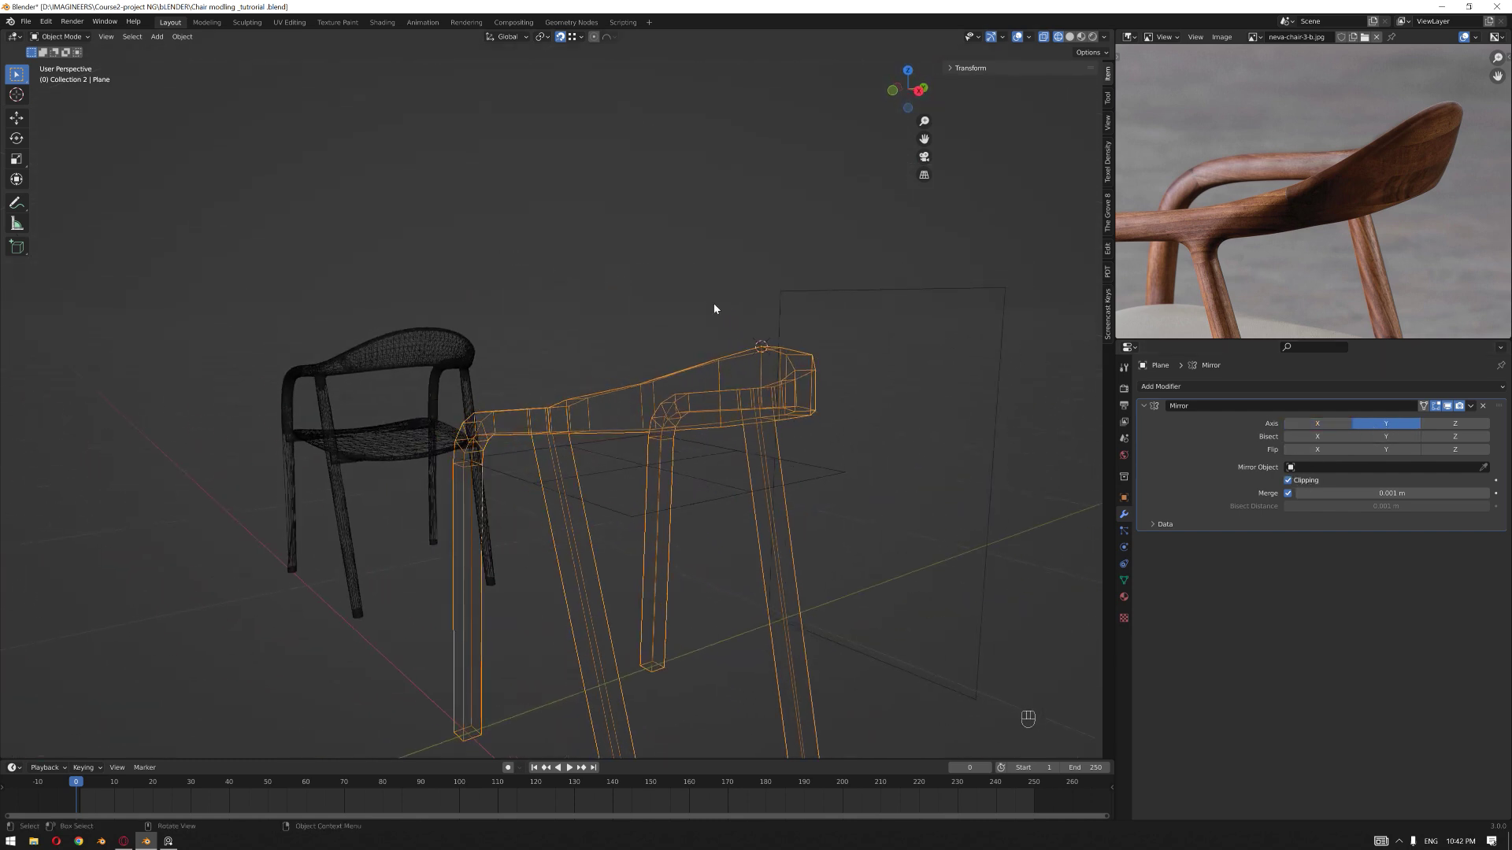
# - Add a Subdivision Surface modifier to the frame and set its viewport levels to 2
pyautogui.click(1321, 386)
pyautogui.click(1277, 605)
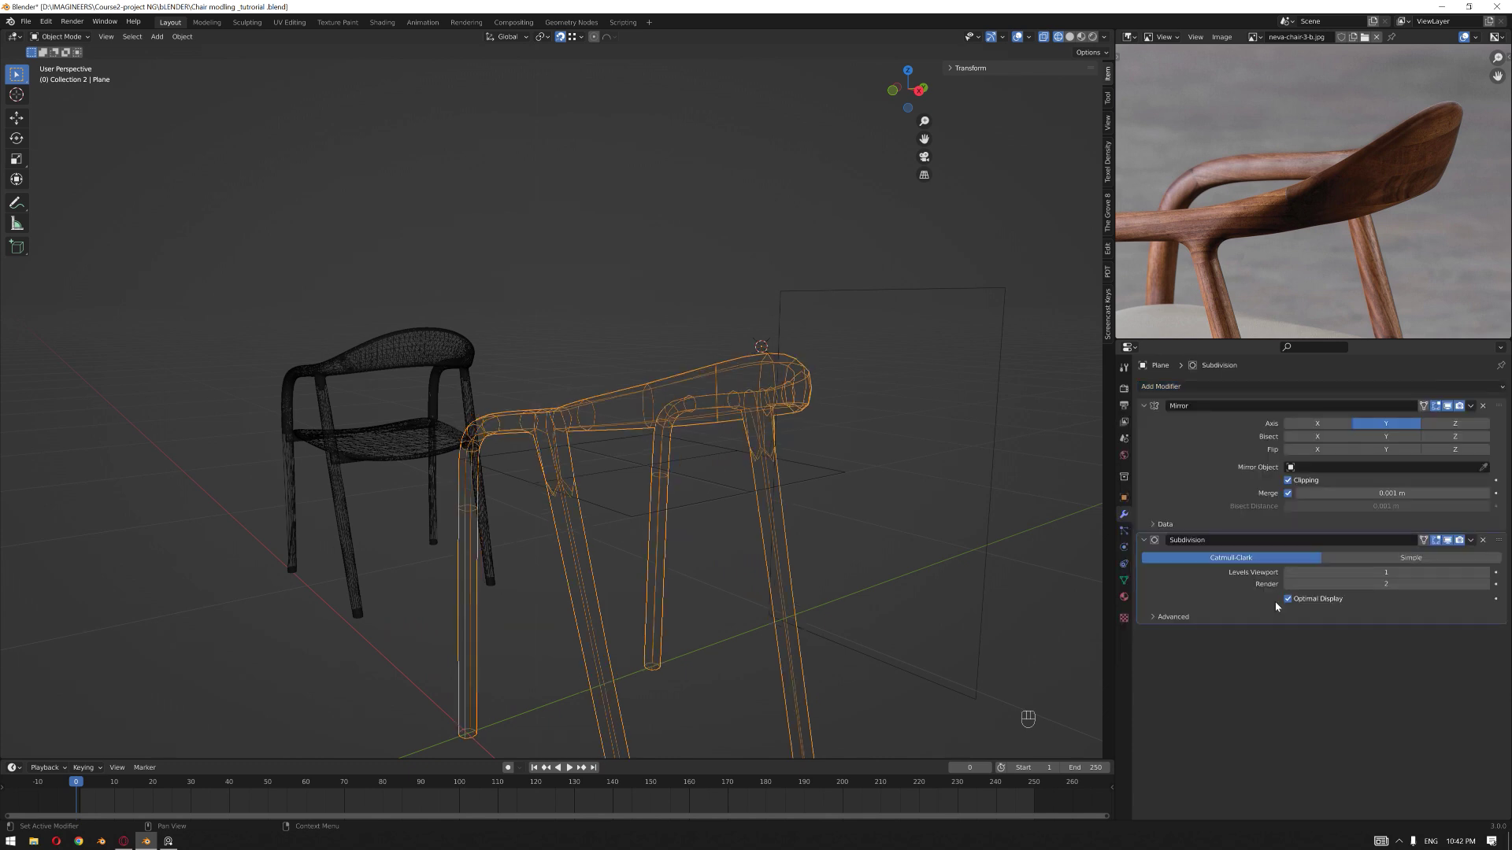
pyautogui.click(1485, 573)
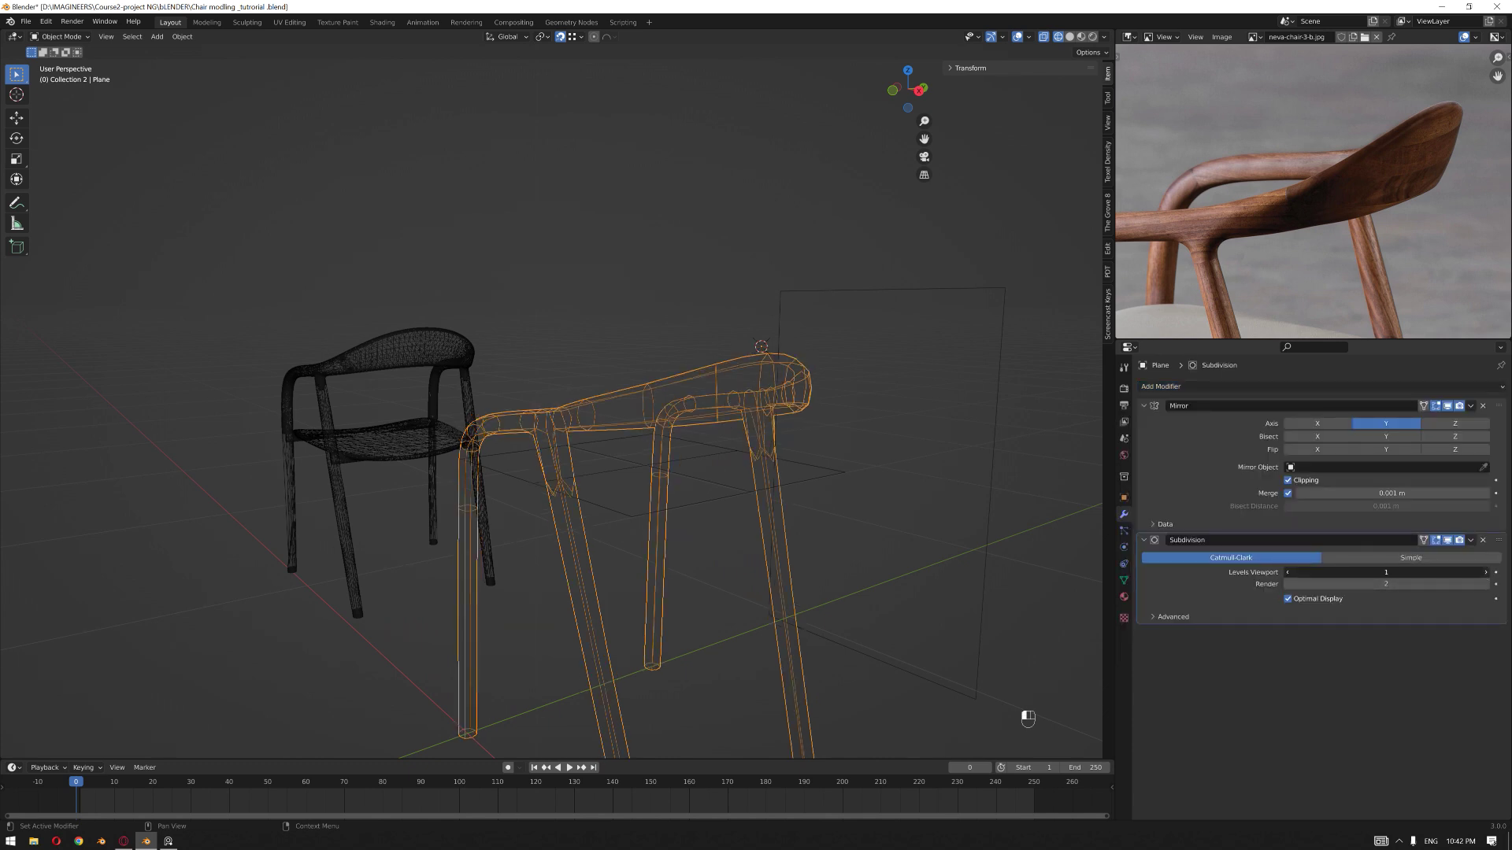
pyautogui.moveTo(792, 334); pyautogui.dragTo(703, 325, button='middle')
# - Move the frame's backrest vertices along Z in the right view to follow the finished chair's backrest
pyautogui.press('Tab')
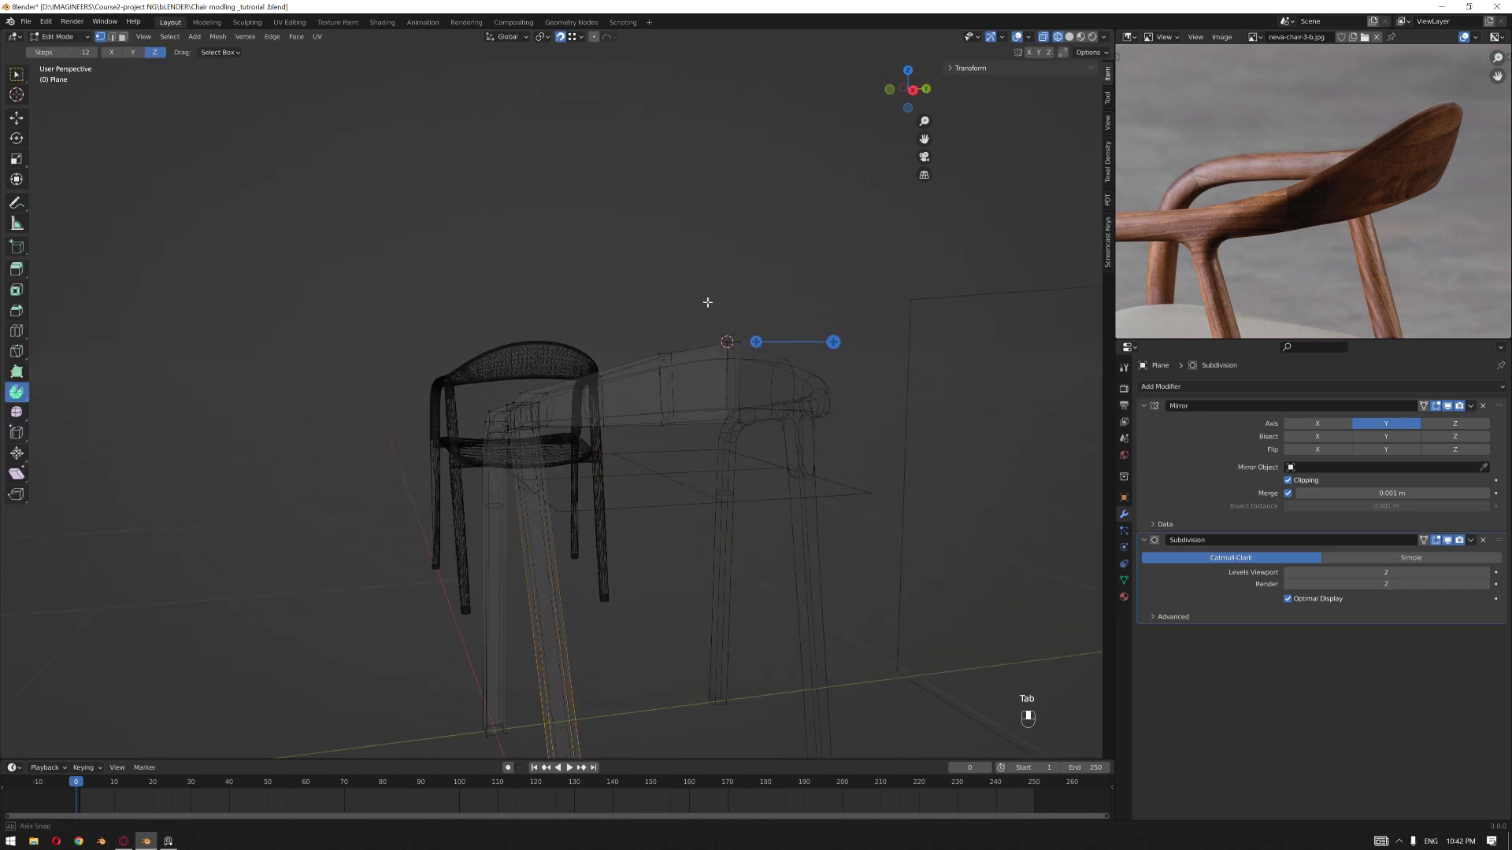
pyautogui.press('KP_1')
pyautogui.press('KP_3')
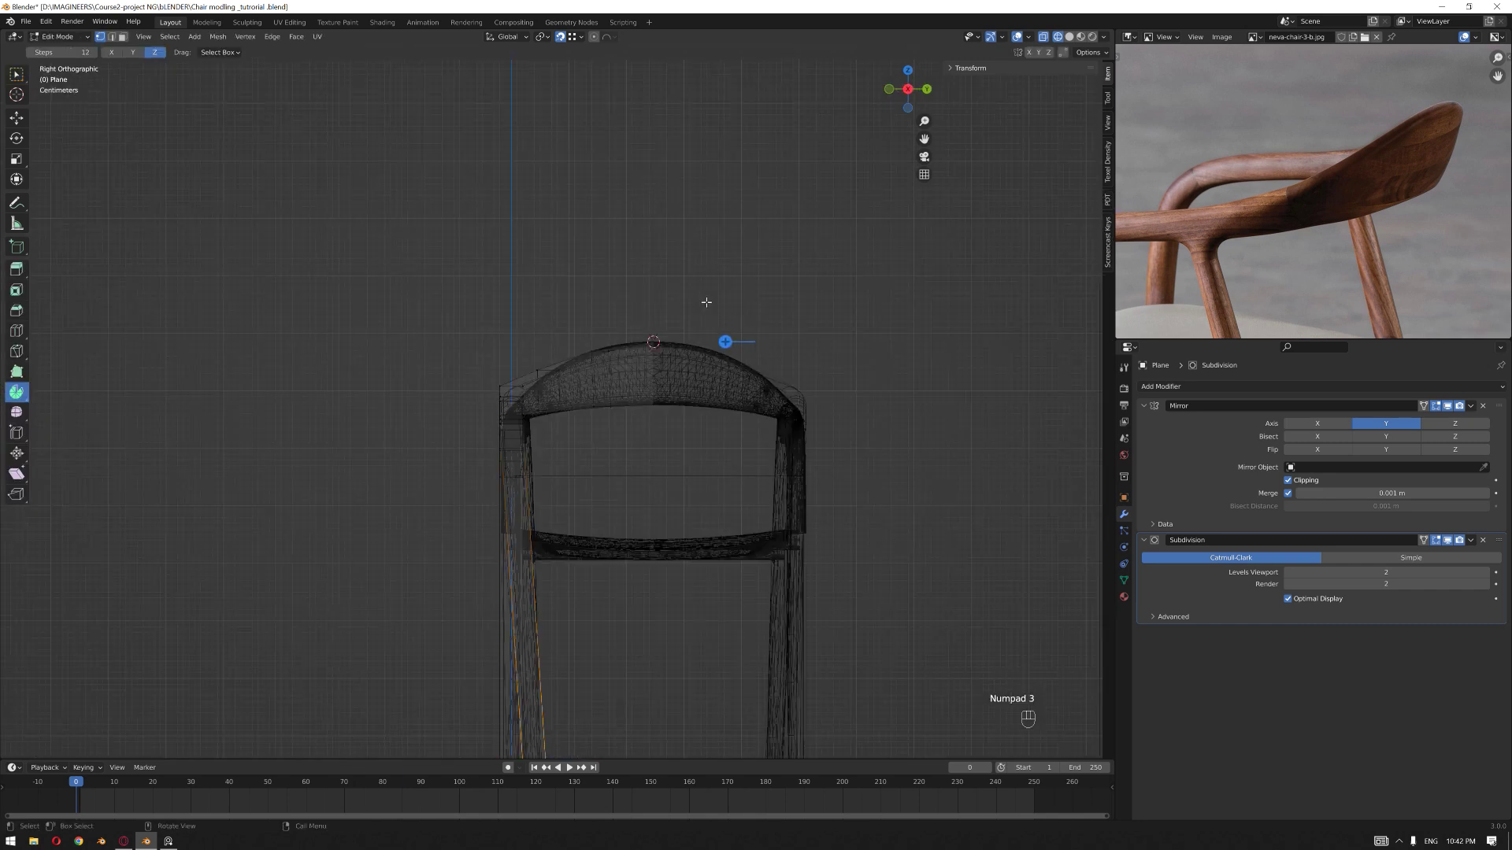
pyautogui.scroll(4, 604, 307)
pyautogui.keyDown('shift'); pyautogui.moveTo(572, 389); pyautogui.dragTo(722, 356, button='middle'); pyautogui.keyUp('shift')
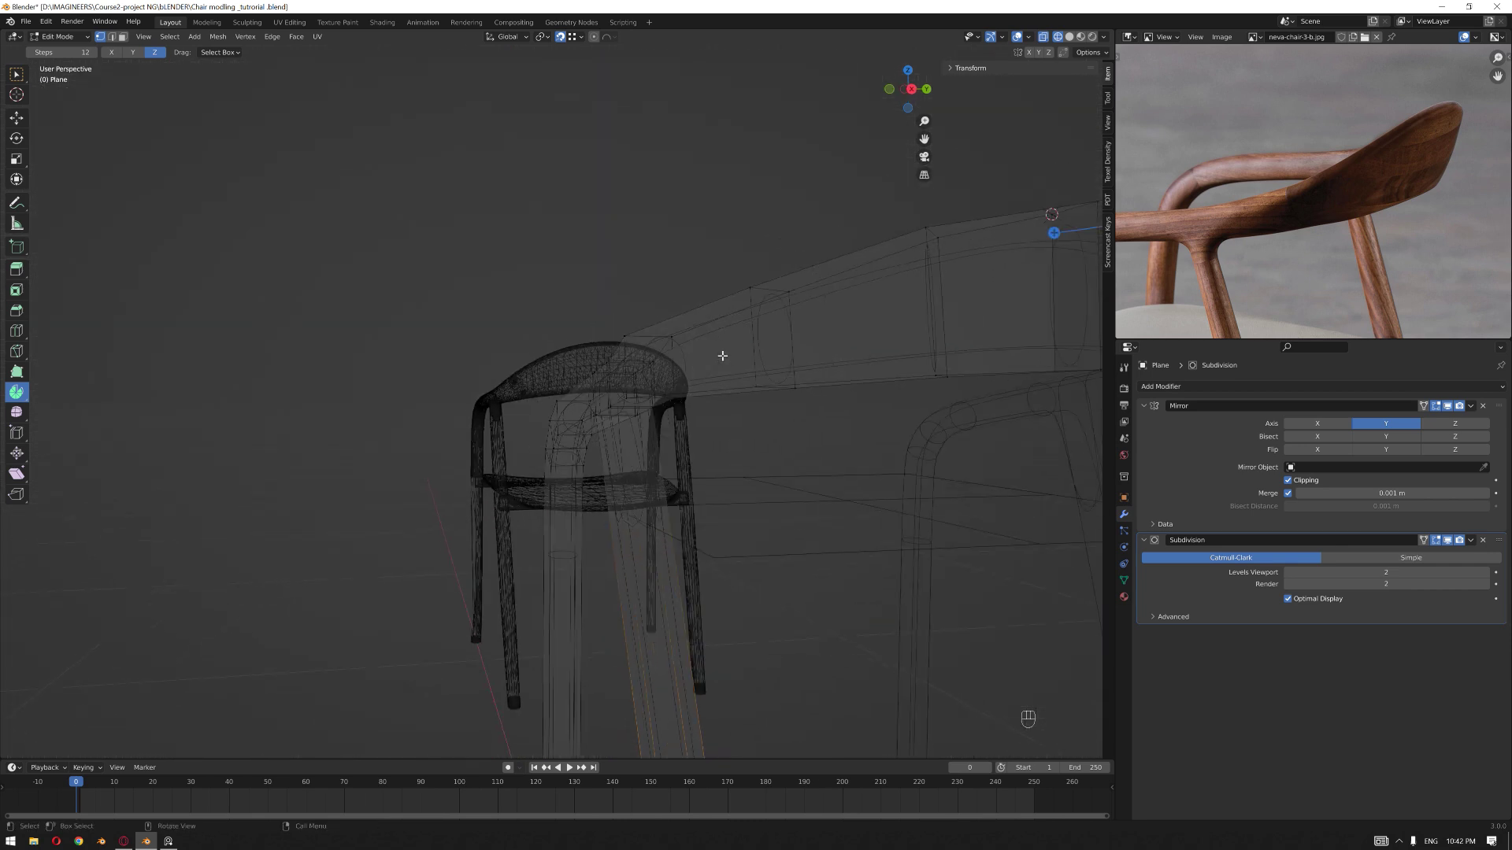
pyautogui.press('KP_3')
pyautogui.moveTo(537, 291); pyautogui.dragTo(622, 347)
pyautogui.scroll(-1, 658, 361)
pyautogui.moveTo(658, 360); pyautogui.dragTo(709, 394, button='middle')
pyautogui.moveTo(408, 257); pyautogui.dragTo(788, 508)
pyautogui.click(719, 300)
pyautogui.moveTo(719, 300); pyautogui.dragTo(437, 516)
pyautogui.press('g')
pyautogui.press('z')
pyautogui.click(769, 511)
# - Lower the upper vertices where the backrest meets the armrest by about 0.004 m along Z
pyautogui.scroll(2, 770, 510)
pyautogui.moveTo(728, 313); pyautogui.dragTo(791, 374)
pyautogui.press('g')
pyautogui.press('z')
pyautogui.click(809, 377)
# - Shift the upper vertices at the backrest and armrest junction along Y in the right view
pyautogui.moveTo(823, 456); pyautogui.dragTo(803, 465, button='middle')
pyautogui.press('KP_3')
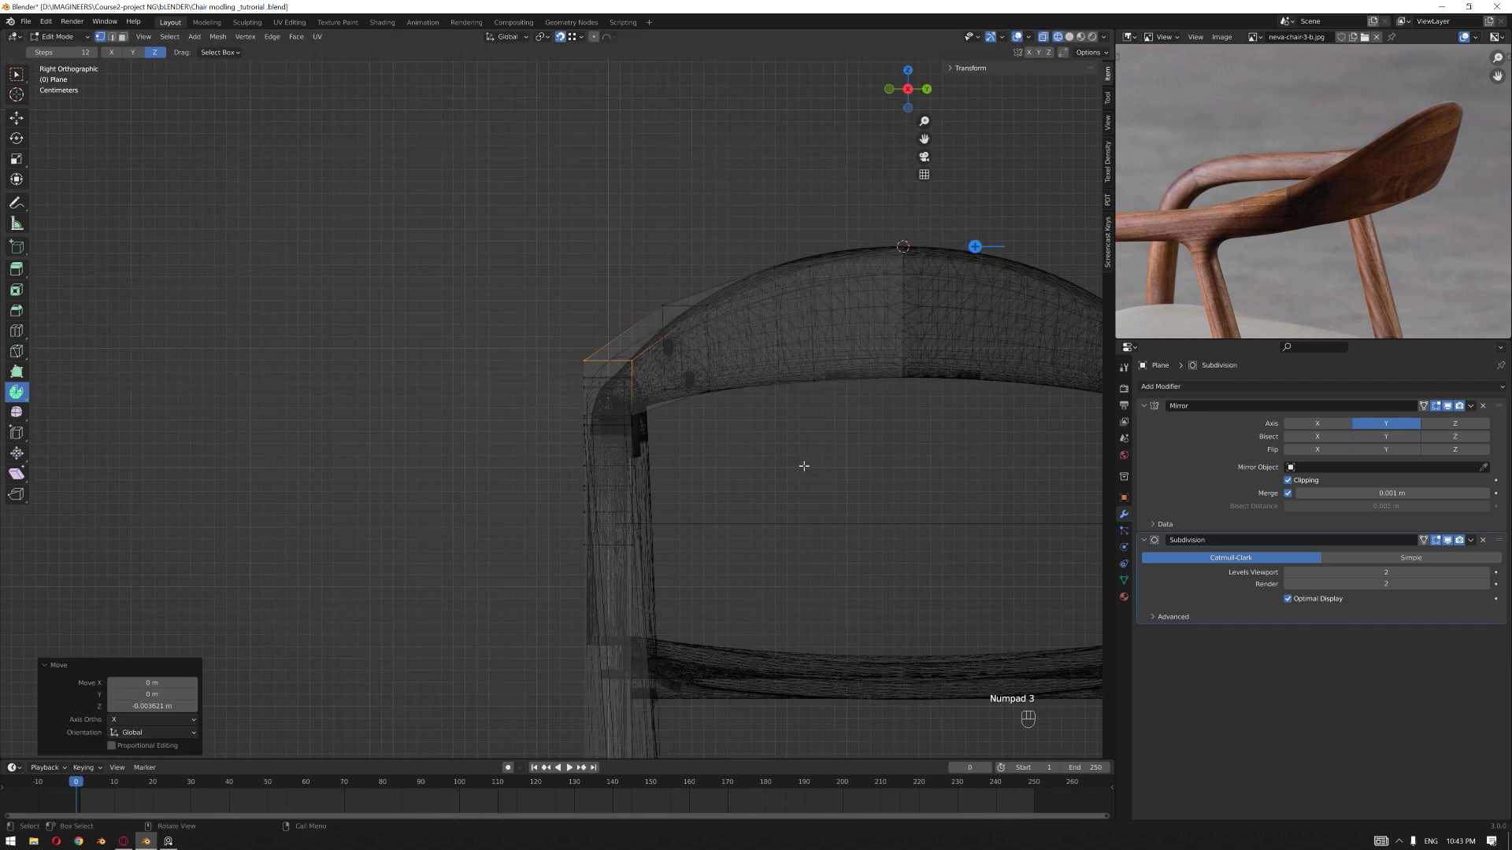
pyautogui.press('g')
pyautogui.press('x')
pyautogui.press('y')
pyautogui.click(721, 462)
# - Try to move the backrest's next upper vertices freely in the right view, and undo that move
pyautogui.moveTo(594, 250); pyautogui.dragTo(765, 332)
pyautogui.press('g')
pyautogui.click(836, 455)
pyautogui.moveTo(836, 454); pyautogui.dragTo(624, 425, button='middle')
pyautogui.scroll(-4, 625, 425)
pyautogui.hotkey('ctrl', 'z')
# - Enable the on-cage display for both the Mirror and Subdivision modifiers
pyautogui.press('KP_3')
pyautogui.press('Tab')
pyautogui.press('Tab')
pyautogui.keyDown('shift'); pyautogui.moveTo(911, 469); pyautogui.dragTo(829, 403, button='middle'); pyautogui.keyUp('shift')
pyautogui.click(1424, 406)
pyautogui.click(1424, 541)
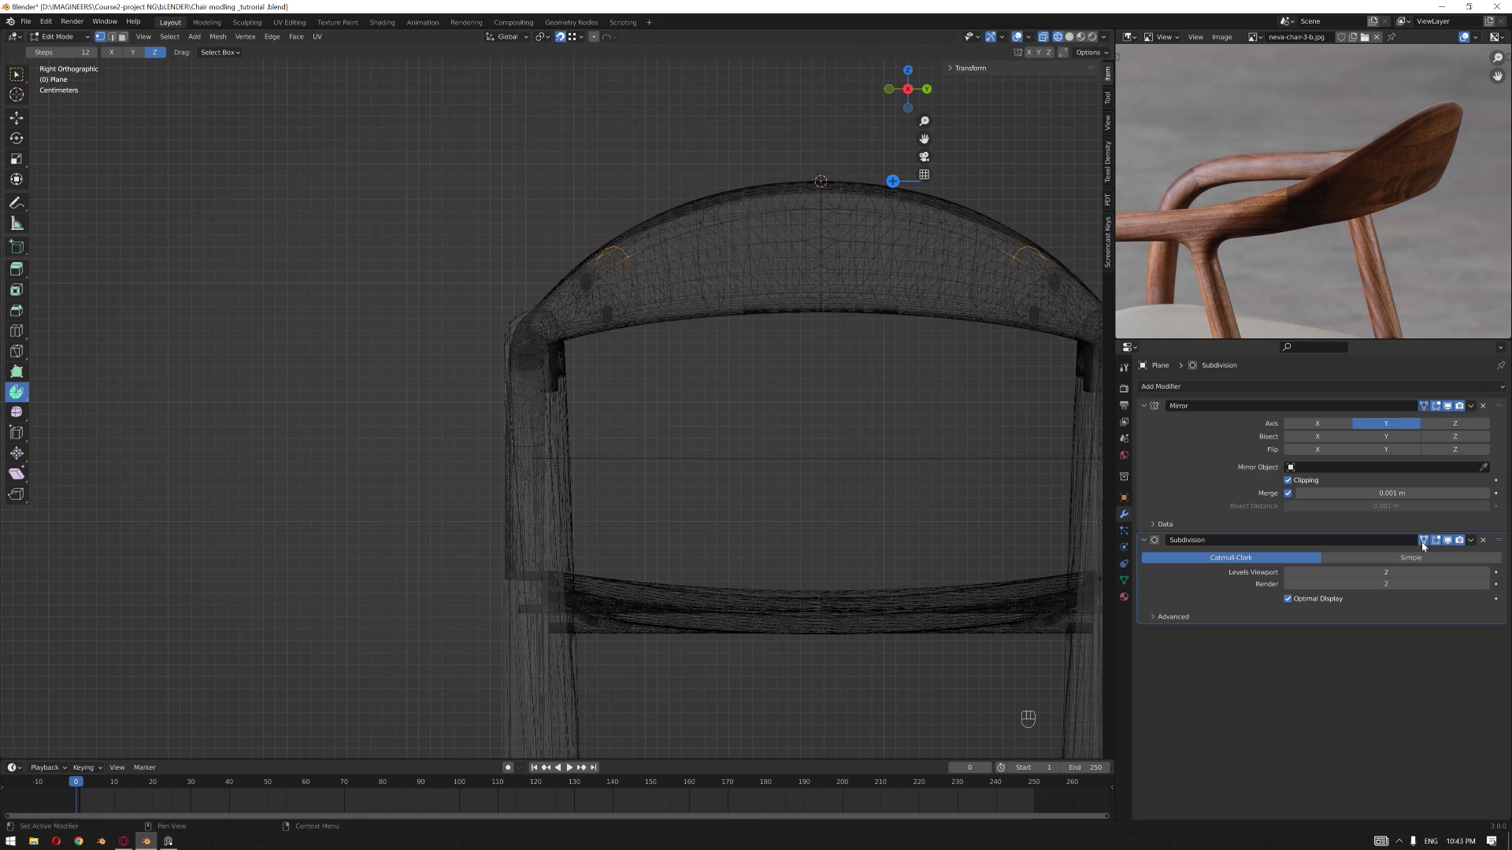
# - Compare the smoothed frame with the side reference image in front view using Material Preview shading
pyautogui.moveTo(668, 388); pyautogui.dragTo(796, 397, button='middle')
pyautogui.press('Tab')
pyautogui.press('KP_1')
pyautogui.press('z')
pyautogui.click(780, 441)
pyautogui.keyDown('shift'); pyautogui.moveTo(687, 369); pyautogui.dragTo(729, 439, button='middle'); pyautogui.keyUp('shift')
pyautogui.scroll(2, 729, 439)
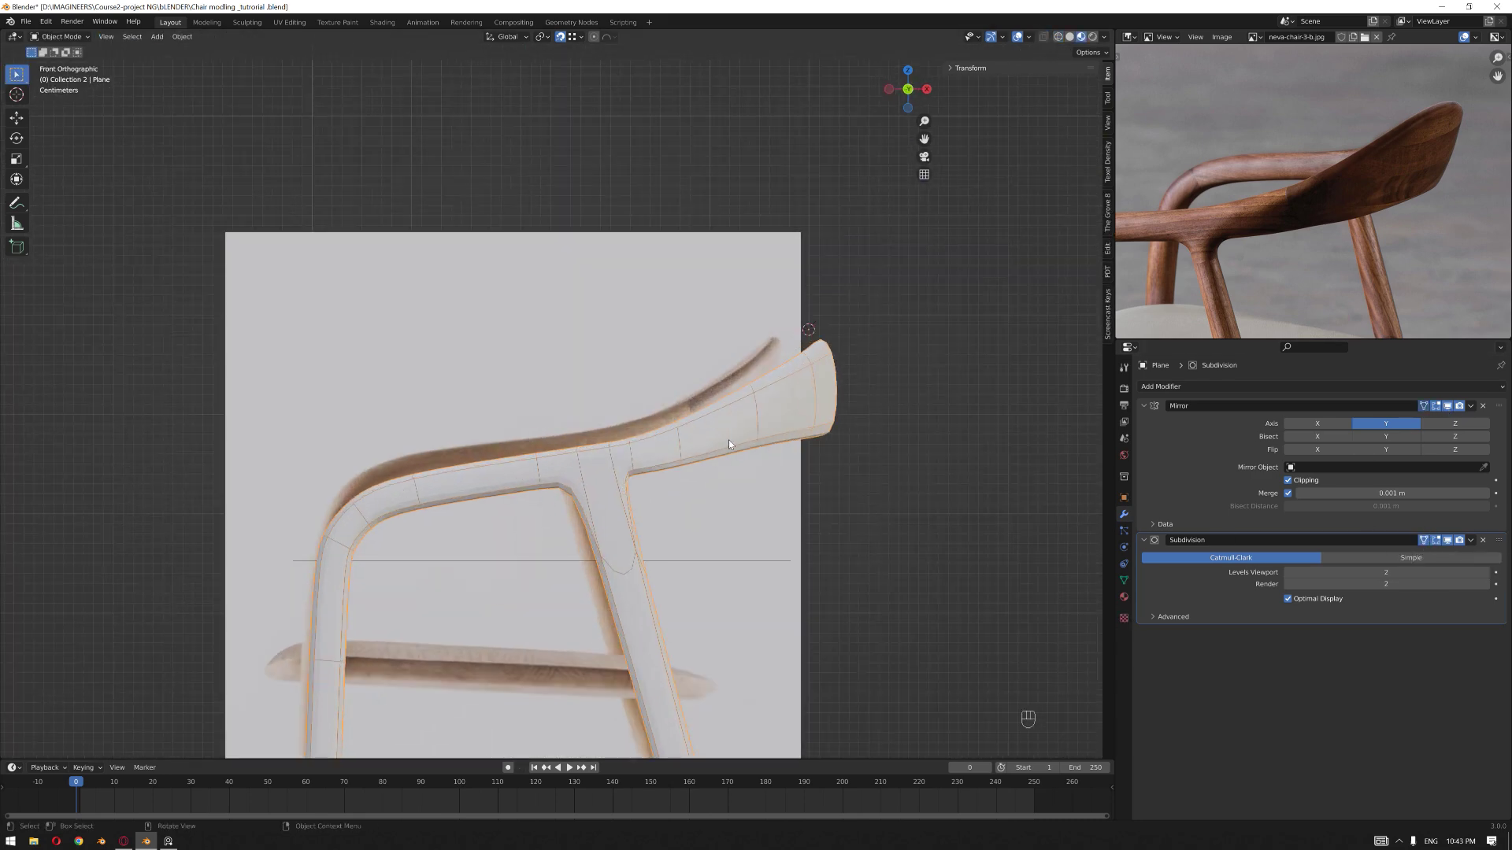
# - Move the backrest's end sections about 0.043 m forward along X to line up with the side reference image
pyautogui.press('Tab')
pyautogui.press('z')
pyautogui.moveTo(911, 318); pyautogui.dragTo(745, 466)
pyautogui.press('Tab')
pyautogui.press('Tab')
pyautogui.press('z')
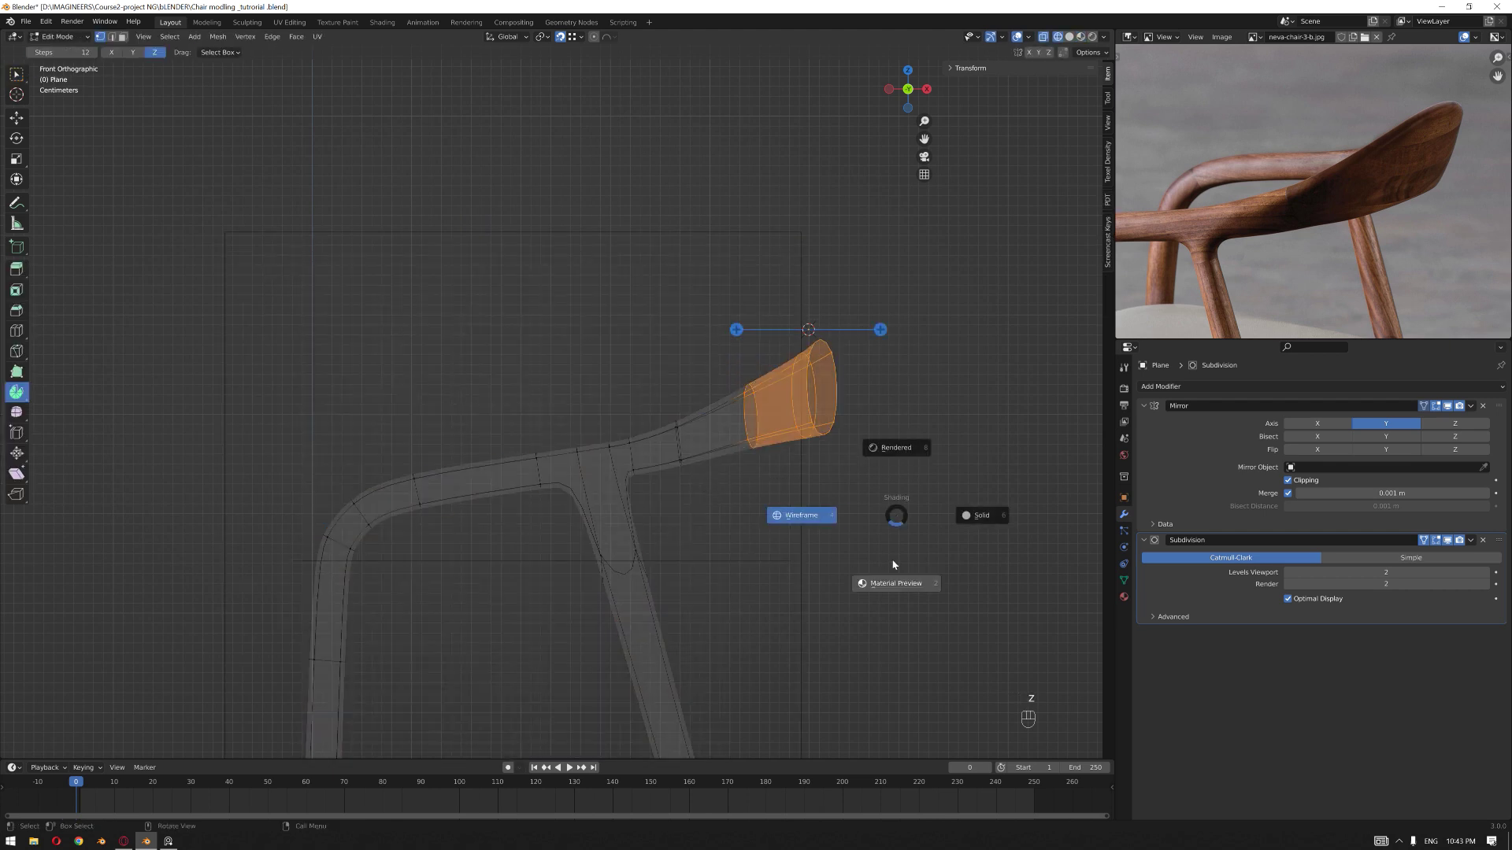
pyautogui.click(895, 564)
pyautogui.press('g')
pyautogui.rightClick(886, 542)
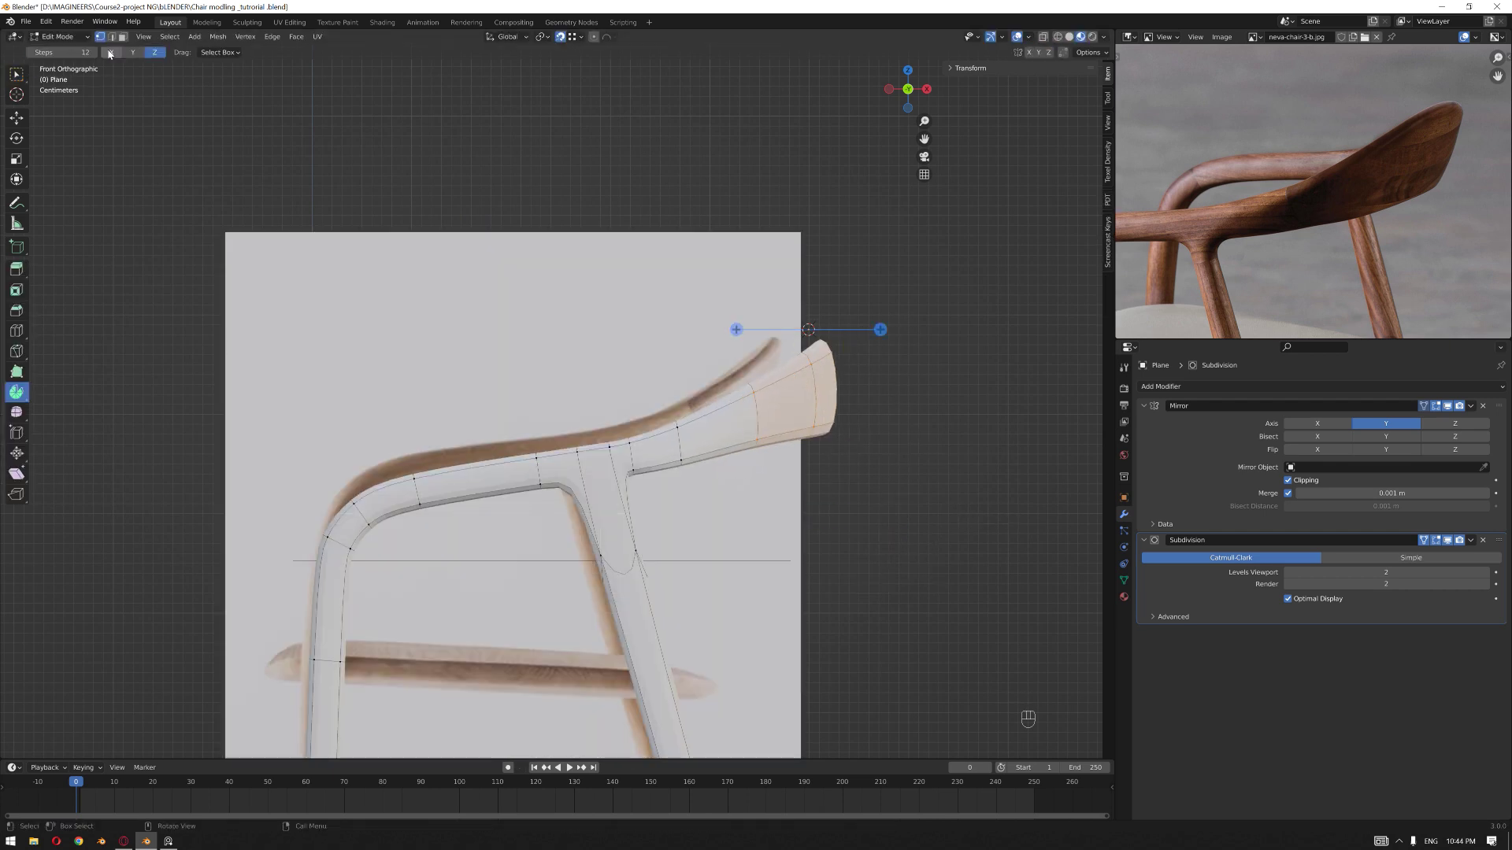
pyautogui.click(17, 75)
pyautogui.press('g')
pyautogui.press('x')
pyautogui.click(919, 523)
# - Move the backrest section nearest the armrest along Z to follow the curve in the side reference
pyautogui.scroll(3, 867, 512)
pyautogui.press('z')
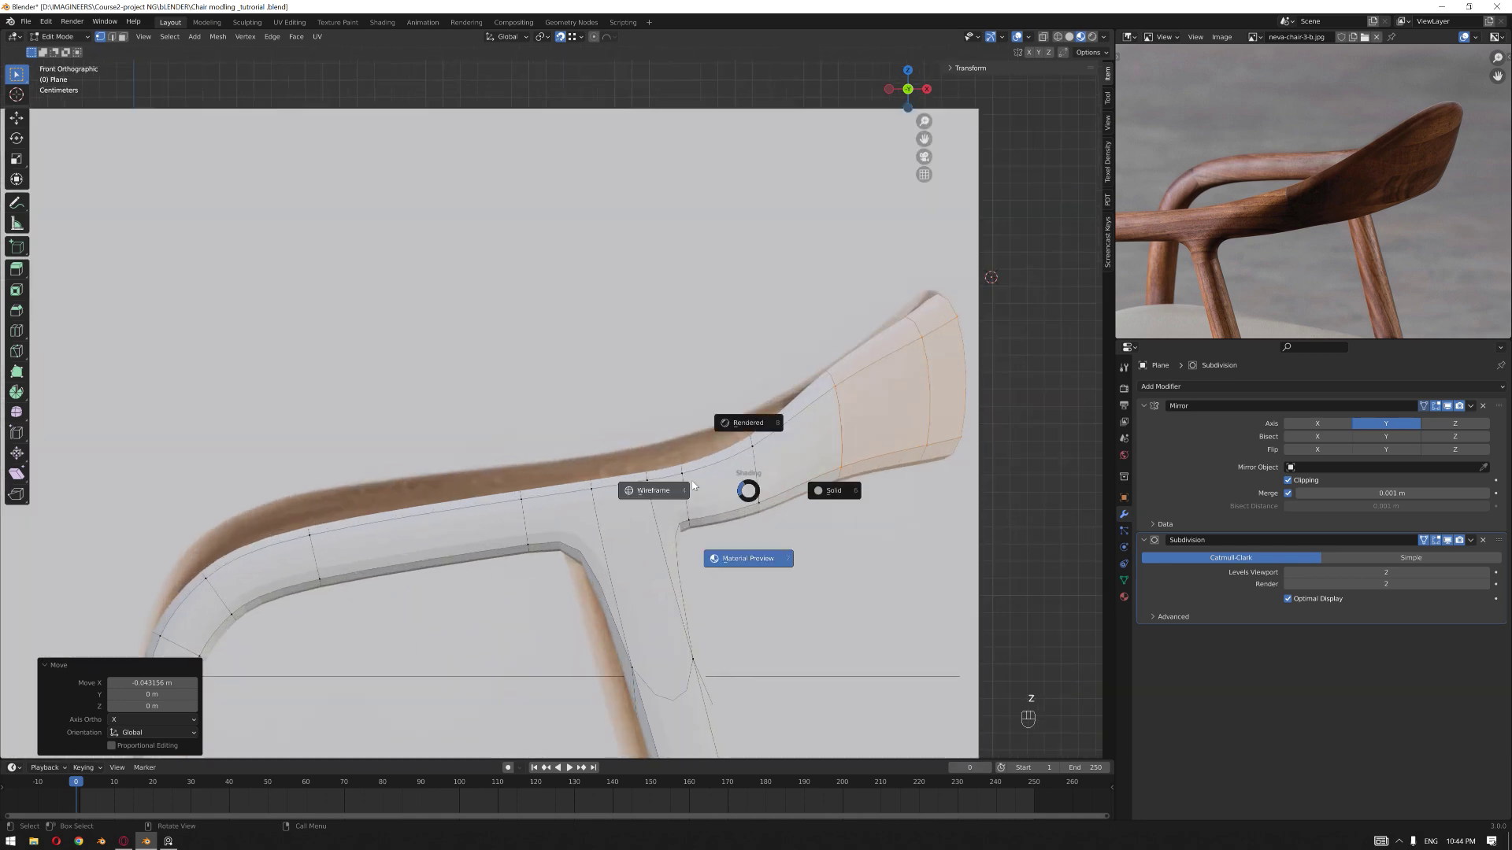
pyautogui.click(653, 492)
pyautogui.moveTo(775, 532); pyautogui.dragTo(744, 427)
pyautogui.press('g')
pyautogui.press('z')
pyautogui.click(812, 547)
pyautogui.click(830, 543)
# - Add an edge loop around the rear leg and slide it up close to the armrest joint
pyautogui.moveTo(832, 543); pyautogui.dragTo(780, 547, button='middle')
pyautogui.press('Tab')
pyautogui.press('z')
pyautogui.moveTo(913, 545)
pyautogui.mouseDown(button='middle')
pyautogui.moveTo(719, 565)
pyautogui.moveTo(630, 529)
pyautogui.moveTo(679, 510)
pyautogui.moveTo(618, 573)
pyautogui.mouseUp(button='middle')
pyautogui.press('Tab')
pyautogui.hotkey('ctrl', 'r')
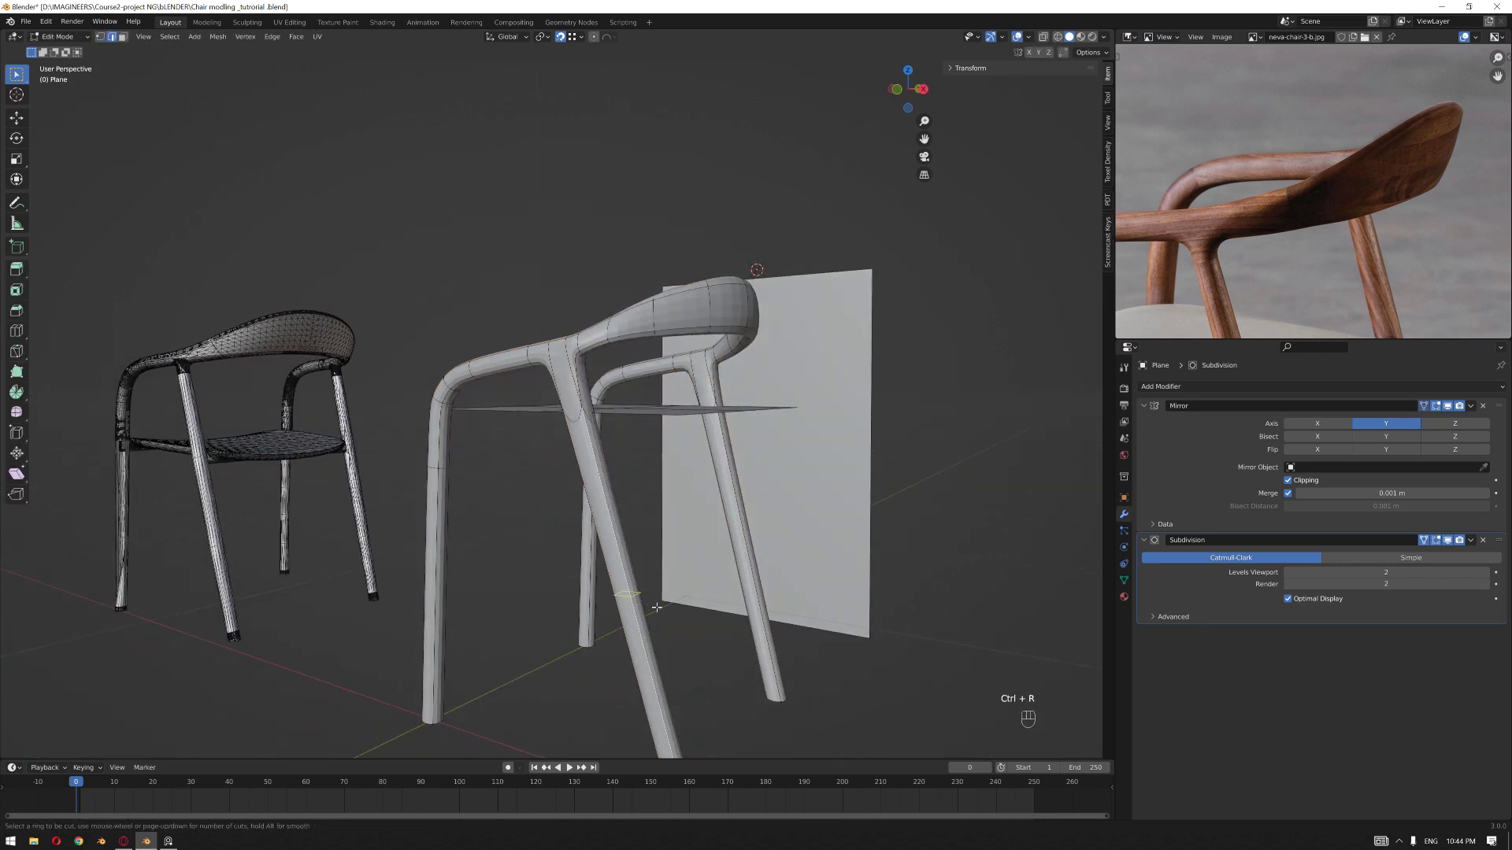
pyautogui.click(668, 493)
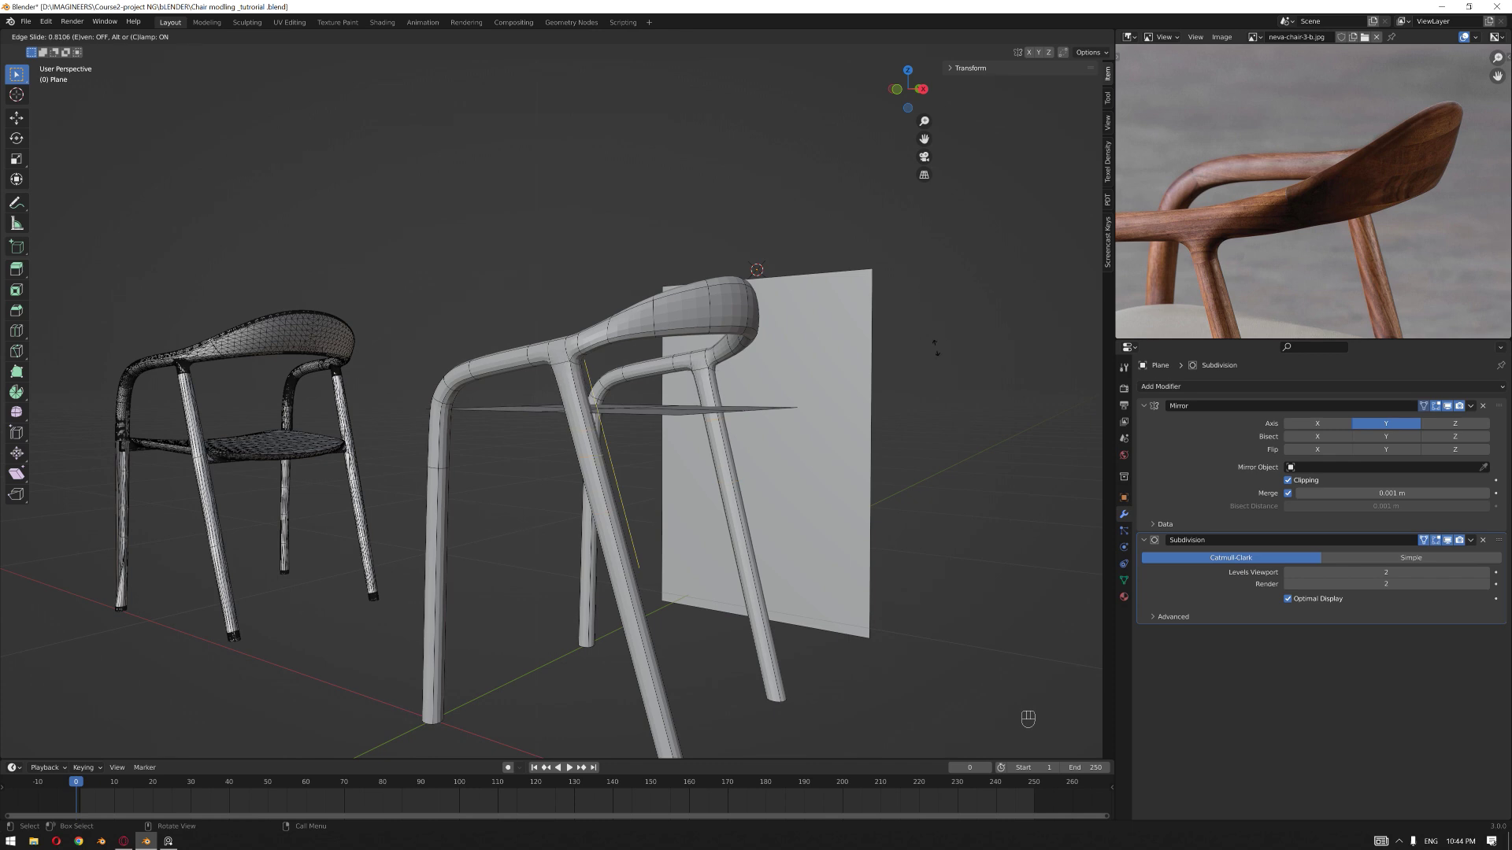
pyautogui.click(923, 327)
# - Scale the rear leg's foot vertices to 0.904 and shrink them once more to taper the leg
pyautogui.moveTo(922, 328); pyautogui.dragTo(949, 362, button='middle')
pyautogui.hotkey('shift', 'z')
pyautogui.press('1')
pyautogui.moveTo(729, 563); pyautogui.dragTo(897, 683)
pyautogui.press('s')
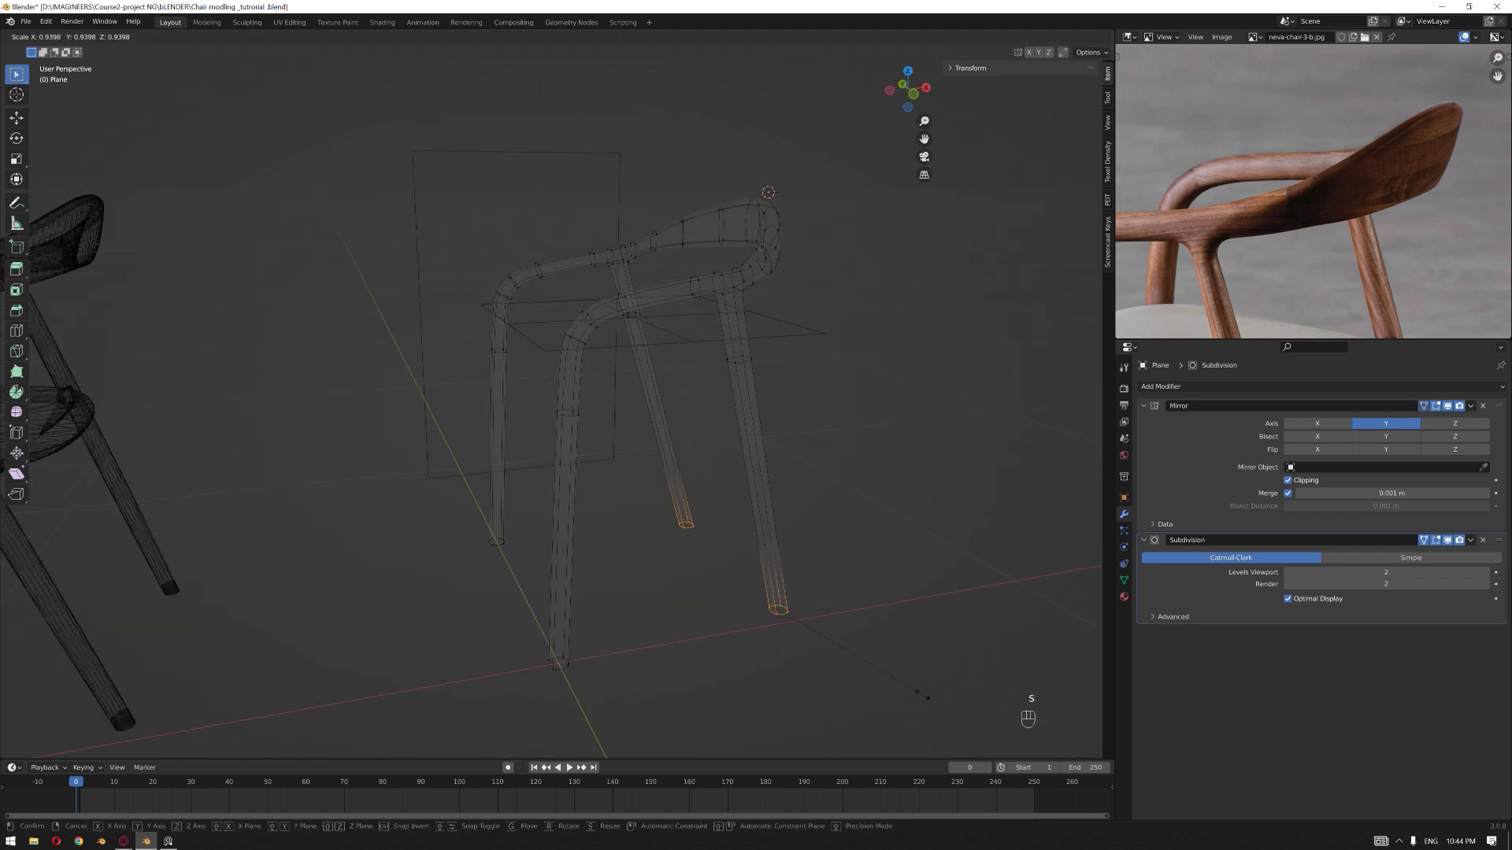
pyautogui.click(919, 689)
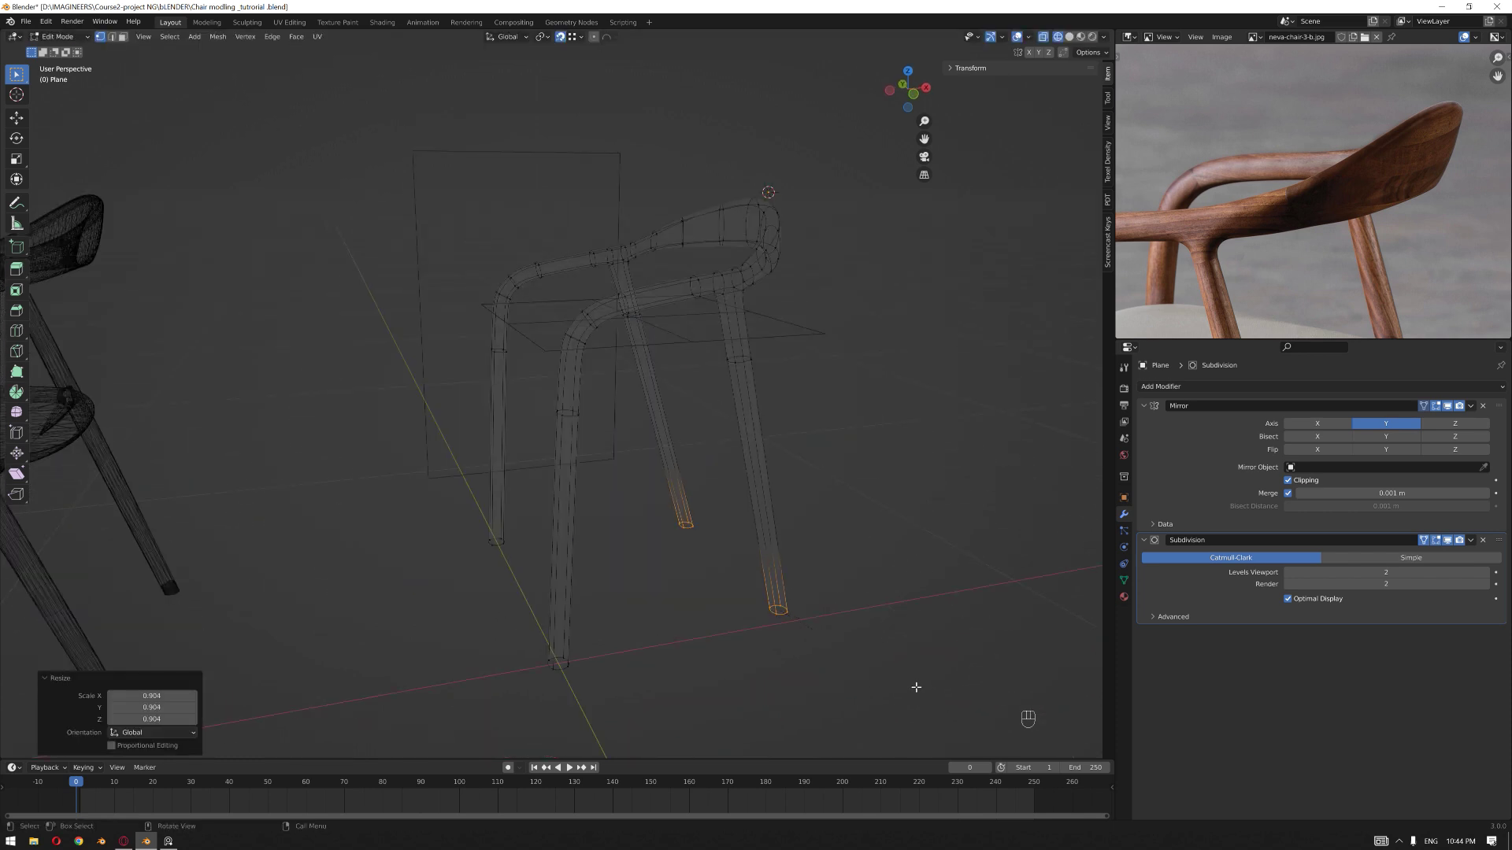
pyautogui.press('s')
pyautogui.click(899, 684)
# - Examine the smoothed legs, armrest joint and backrest from several angles in solid shading
pyautogui.press('Tab')
pyautogui.hotkey('shift', 'z')
pyautogui.moveTo(856, 647); pyautogui.dragTo(672, 426, button='middle')
pyautogui.scroll(3, 715, 467)
pyautogui.click(719, 294)
pyautogui.moveTo(658, 321); pyautogui.dragTo(813, 408, button='middle')
pyautogui.press('Tab')
pyautogui.scroll(3, 610, 400)
pyautogui.scroll(-4, 679, 346)
# - Move the backrest's edge loop beside the rear leg joint about 0.022 m along Y in the top view
pyautogui.hotkey('shift', 'z')
pyautogui.moveTo(813, 408); pyautogui.dragTo(734, 468)
pyautogui.moveTo(834, 441); pyautogui.dragTo(874, 506, button='middle')
pyautogui.press('KP_7')
pyautogui.press('g')
pyautogui.press('z')
pyautogui.click(899, 603)
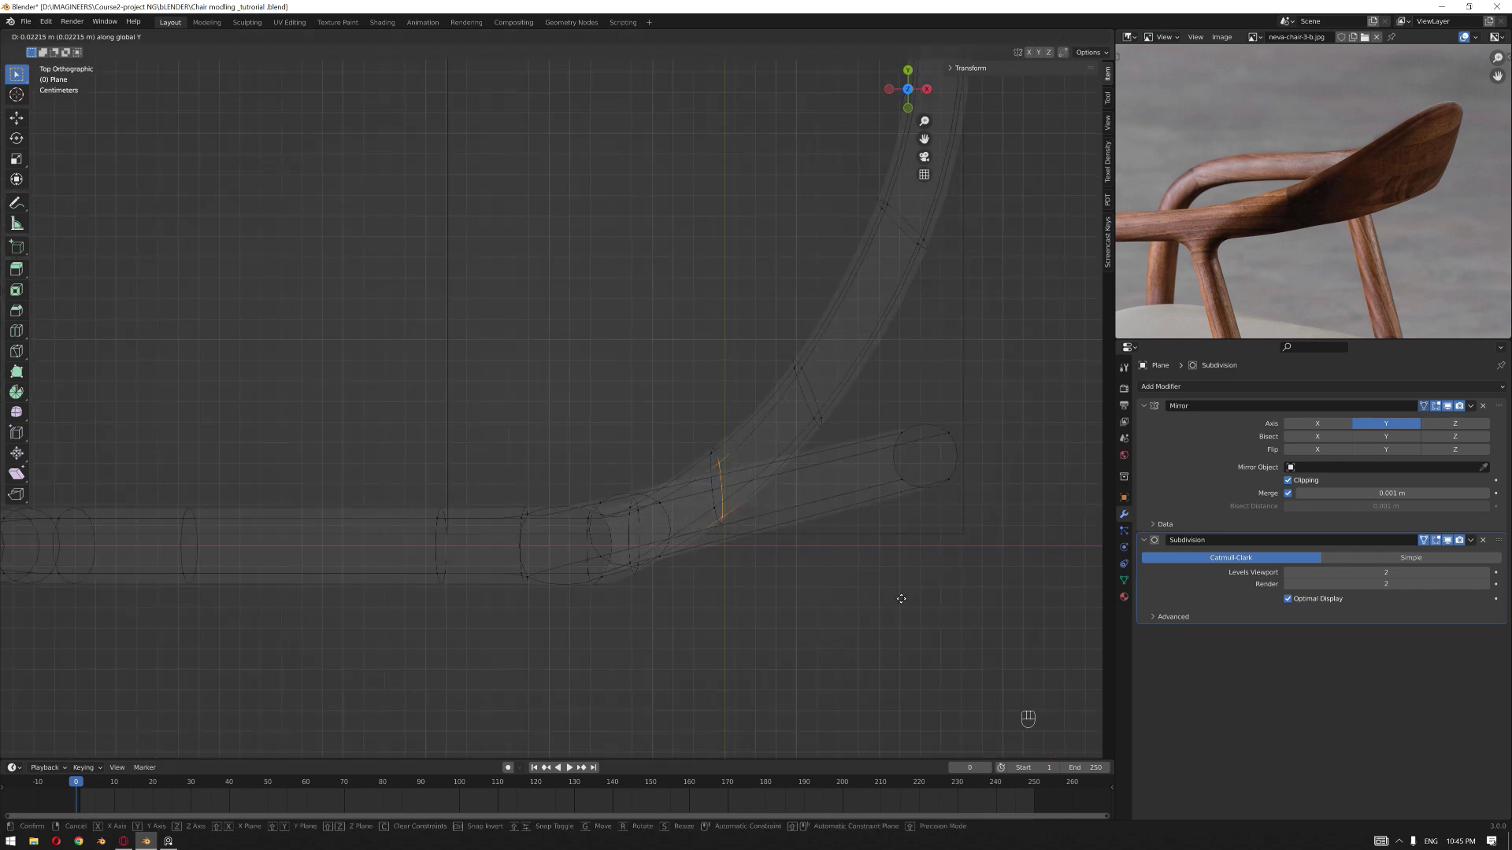
# - Tilt the armrest together with both legs slightly about the global X axis and check the smoothed shape
pyautogui.scroll(-4, 764, 581)
pyautogui.moveTo(763, 581)
pyautogui.mouseDown(button='middle')
pyautogui.moveTo(713, 534)
pyautogui.moveTo(757, 606)
pyautogui.mouseUp(button='middle')
pyautogui.press('Tab')
pyautogui.press('KP_7')
pyautogui.scroll(-1, 748, 608)
pyautogui.keyDown('shift'); pyautogui.moveTo(508, 606); pyautogui.dragTo(739, 449, button='middle'); pyautogui.keyUp('shift')
pyautogui.press('Tab')
pyautogui.scroll(4, 814, 455)
pyautogui.moveTo(700, 317); pyautogui.dragTo(452, 787)
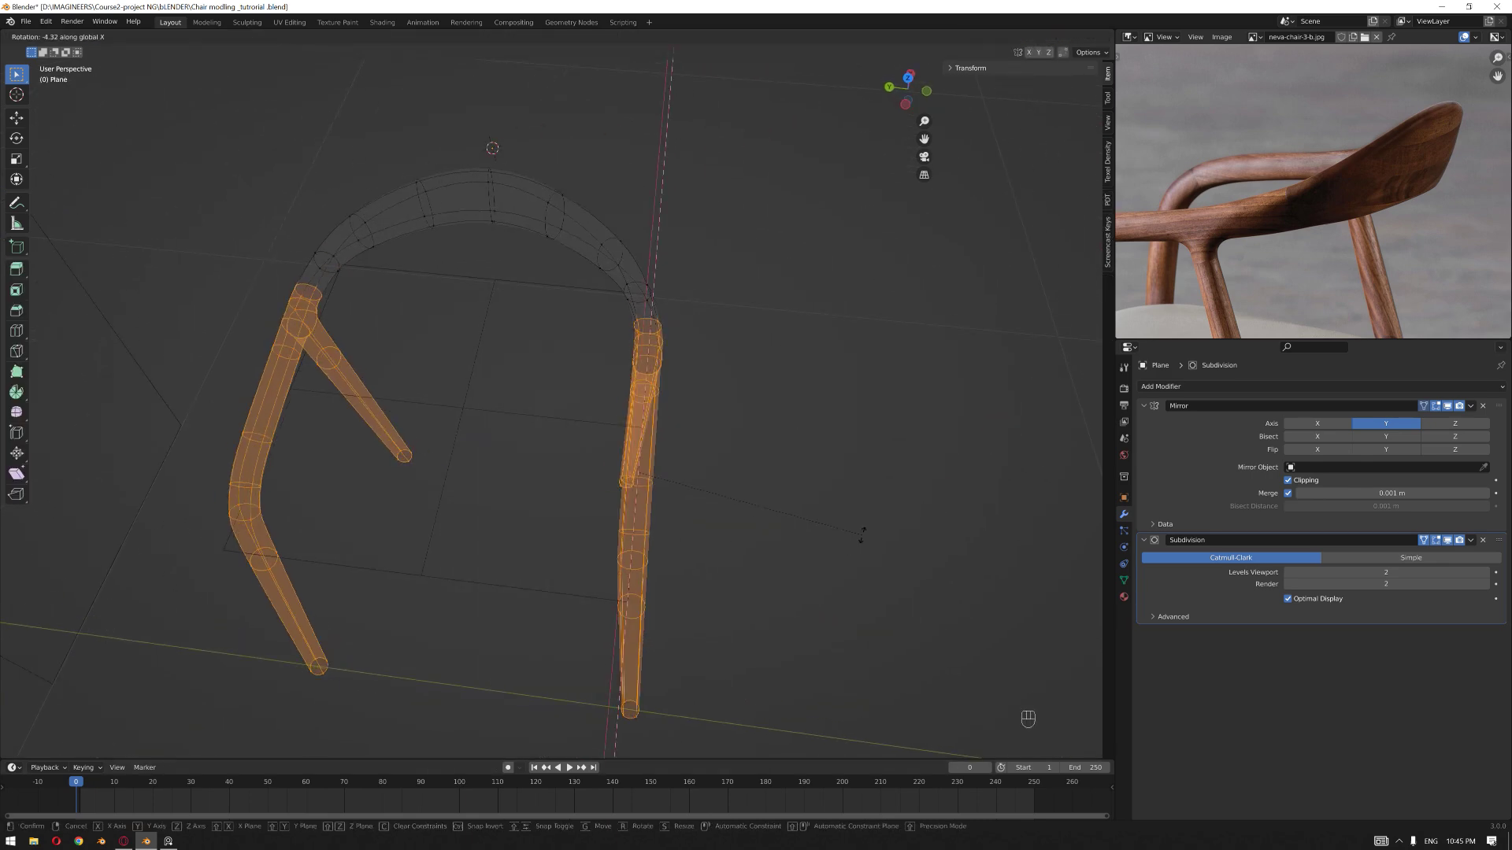
pyautogui.press('Tab')
pyautogui.hotkey('shift', 'z')
pyautogui.moveTo(822, 536)
pyautogui.mouseDown(button='middle')
pyautogui.moveTo(664, 534)
pyautogui.moveTo(699, 530)
pyautogui.moveTo(683, 496)
pyautogui.mouseUp(button='middle')
# - Reposition the backrest section near the armrest joint to smooth the bend
pyautogui.press('Tab')
pyautogui.hotkey('shift', 'z')
pyautogui.moveTo(643, 343); pyautogui.dragTo(739, 482)
pyautogui.press('g')
pyautogui.click(890, 630)
pyautogui.moveTo(882, 591)
pyautogui.mouseDown(button='middle')
pyautogui.moveTo(837, 567)
pyautogui.moveTo(876, 581)
pyautogui.mouseUp(button='middle')
# - Raise the backrest's middle edge loop about 0.002 m along Z
pyautogui.moveTo(740, 339); pyautogui.dragTo(799, 472)
pyautogui.press('g')
pyautogui.click(787, 520)
pyautogui.moveTo(780, 543); pyautogui.dragTo(837, 574, button='middle')
# - Adjust the lower vertices of the backrest sections along Z in the front view to even out the underside curve
pyautogui.press('KP_1')
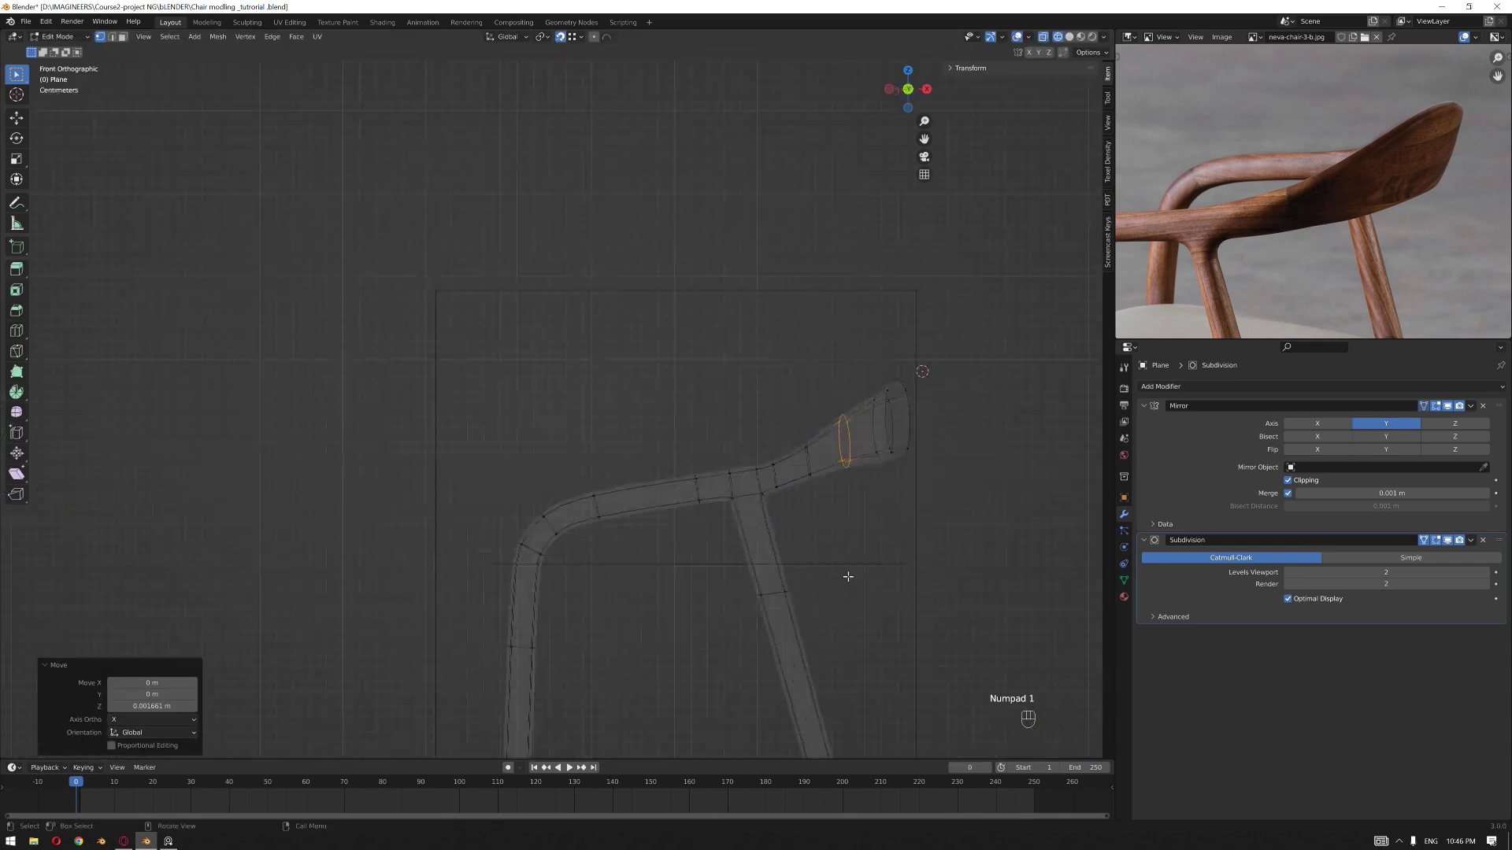
pyautogui.scroll(4, 847, 504)
pyautogui.keyDown('shift'); pyautogui.moveTo(918, 523); pyautogui.dragTo(857, 516, button='middle'); pyautogui.keyUp('shift')
pyautogui.moveTo(768, 465); pyautogui.dragTo(815, 537)
pyautogui.press('g')
pyautogui.moveTo(706, 500); pyautogui.dragTo(747, 537)
pyautogui.press('g')
pyautogui.press('z')
pyautogui.click(746, 548)
# - Lower the upper vertices of the backrest's middle section about 0.01 m along Z
pyautogui.moveTo(775, 386); pyautogui.dragTo(823, 422)
pyautogui.press('g')
pyautogui.press('z')
pyautogui.click(891, 638)
pyautogui.scroll(-5, 875, 555)
pyautogui.keyDown('shift'); pyautogui.moveTo(861, 456); pyautogui.dragTo(821, 557, button='middle'); pyautogui.keyUp('shift')
pyautogui.scroll(4, 820, 556)
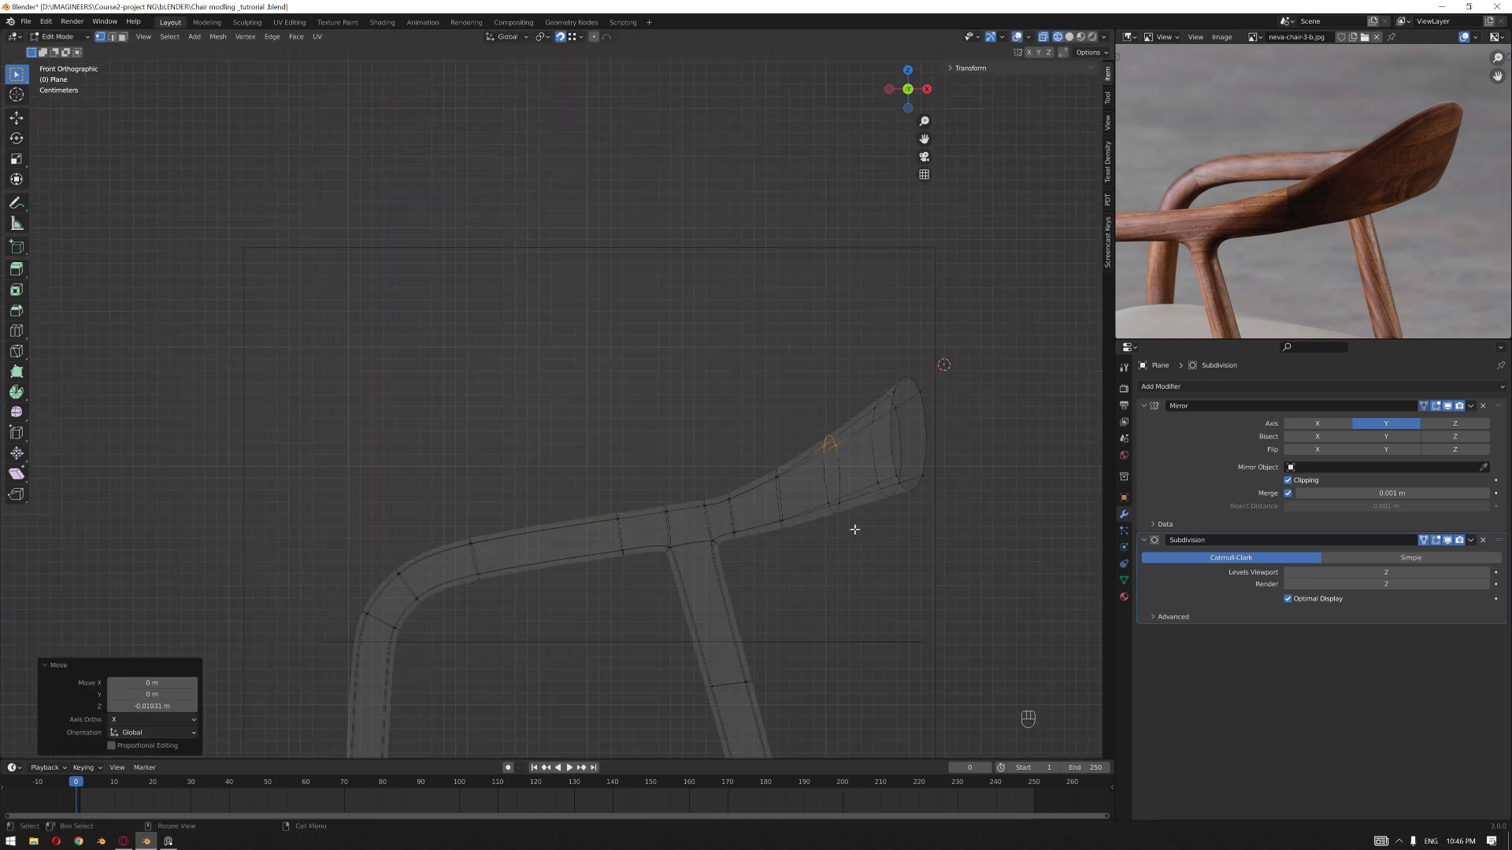
# - Rotate the backrest's end sections slightly in the front view
pyautogui.keyDown('shift'); pyautogui.moveTo(844, 484); pyautogui.dragTo(886, 571, button='middle'); pyautogui.keyUp('shift')
pyautogui.moveTo(784, 374); pyautogui.dragTo(941, 563)
pyautogui.press('r')
pyautogui.click(882, 569)
# - Move the lower vertices at the start of the backrest along Z and inspect the frame in solid shading
pyautogui.moveTo(730, 486); pyautogui.dragTo(775, 595)
pyautogui.moveTo(726, 537); pyautogui.dragTo(780, 594)
pyautogui.press('g')
pyautogui.press('z')
pyautogui.click(787, 600)
pyautogui.press('Tab')
pyautogui.scroll(-2, 834, 581)
pyautogui.hotkey('shift', 'z')
pyautogui.moveTo(834, 581)
pyautogui.mouseDown(button='middle')
pyautogui.moveTo(806, 574)
pyautogui.moveTo(849, 550)
pyautogui.mouseUp(button='middle')
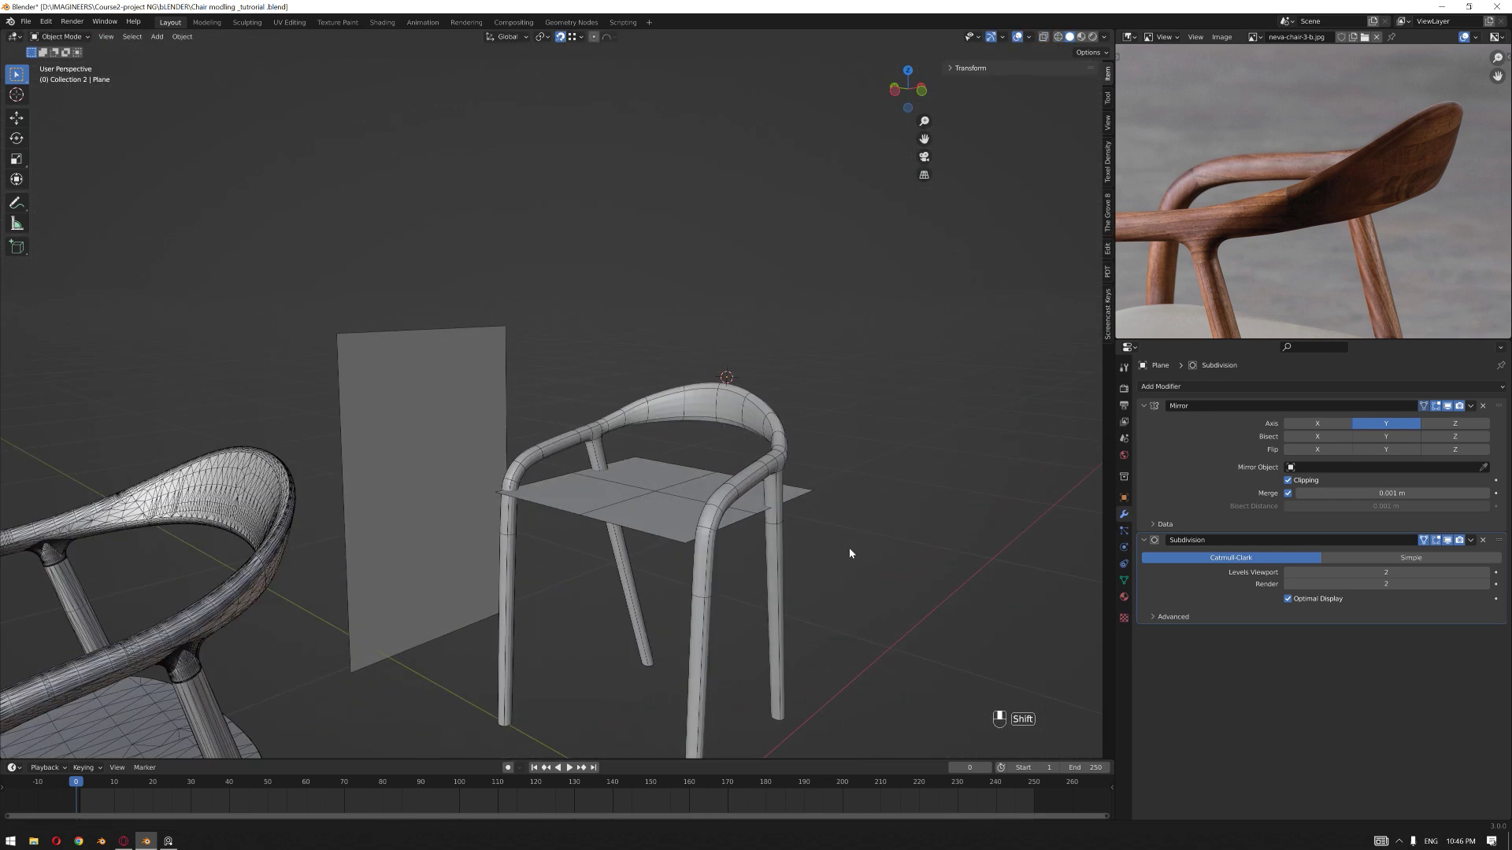
pyautogui.scroll(5, 849, 554)
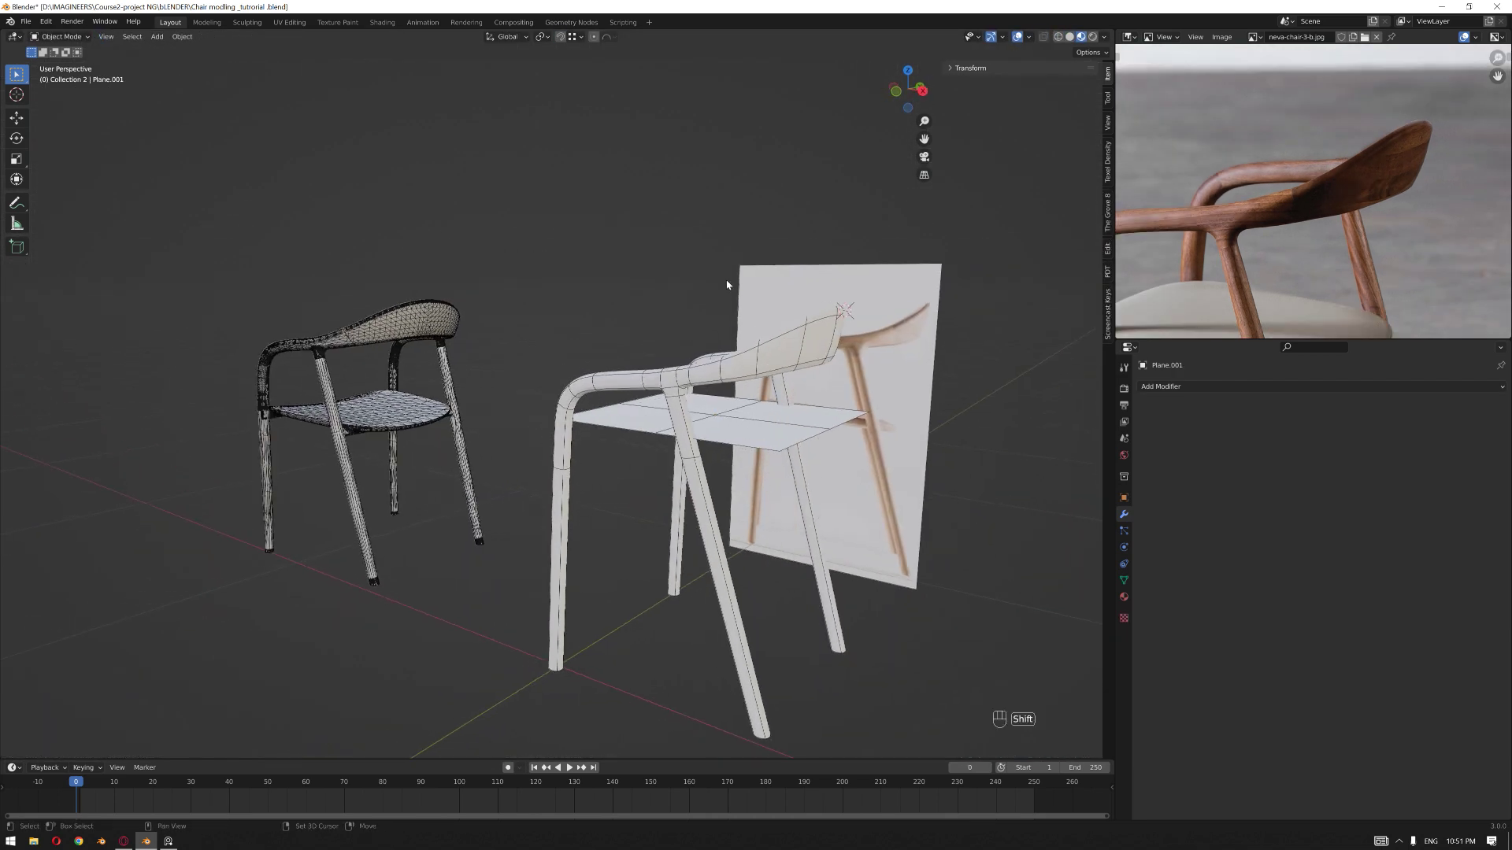
# - Delete the existing seat plane between the chair's armrests
pyautogui.keyDown('shift'); pyautogui.moveTo(729, 285); pyautogui.dragTo(656, 257, button='middle'); pyautogui.keyUp('shift')
pyautogui.scroll(1, 653, 312)
pyautogui.moveTo(660, 314)
pyautogui.mouseDown(button='middle')
pyautogui.moveTo(627, 320)
pyautogui.moveTo(671, 322)
pyautogui.mouseUp(button='middle')
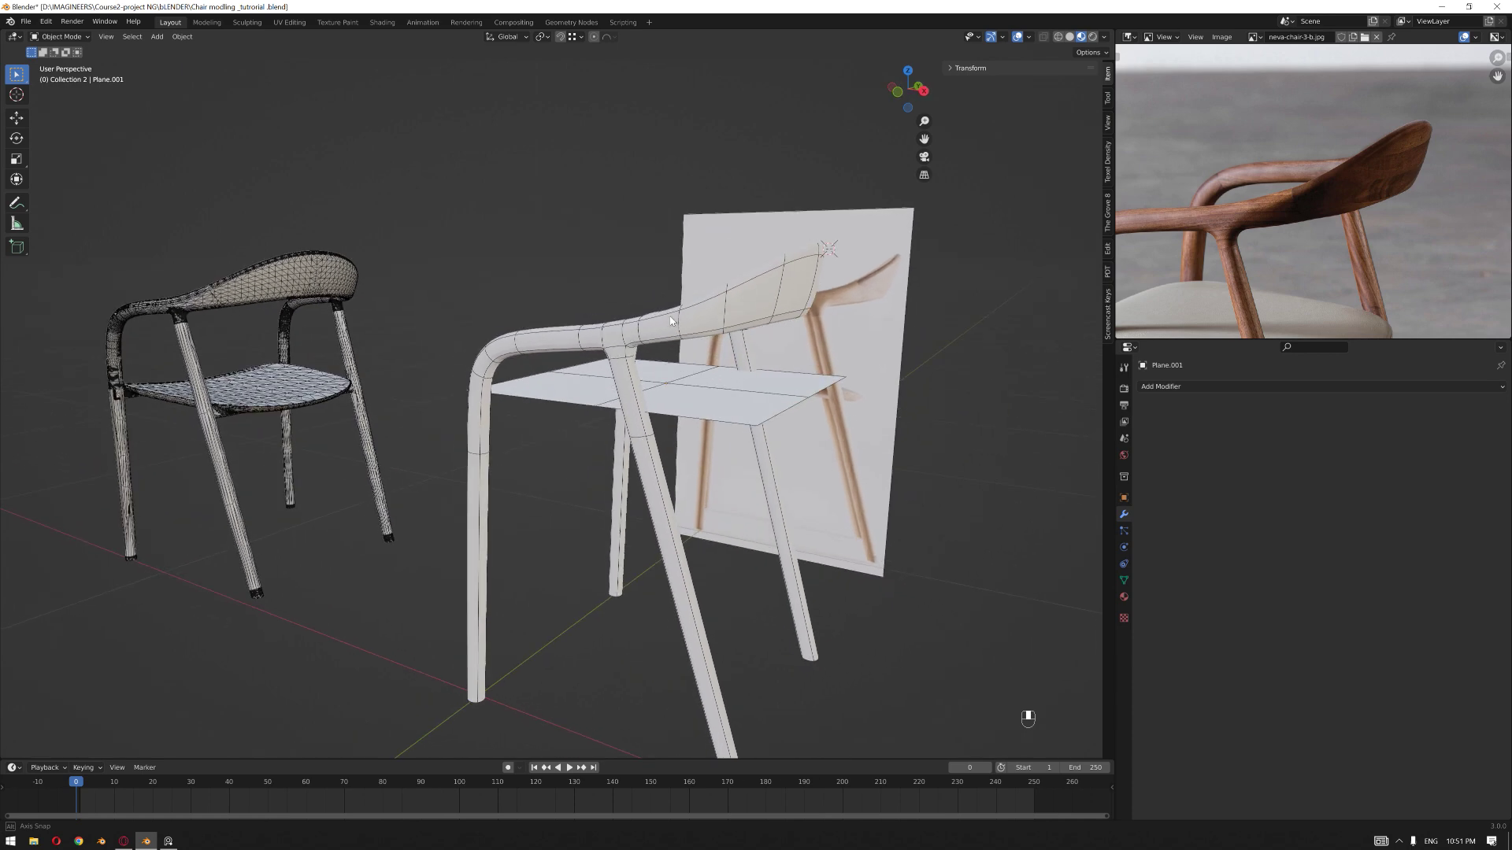
pyautogui.moveTo(502, 293); pyautogui.dragTo(482, 293, button='middle')
pyautogui.click(743, 290)
pyautogui.moveTo(748, 350); pyautogui.dragTo(819, 479, button='middle')
pyautogui.click(767, 532)
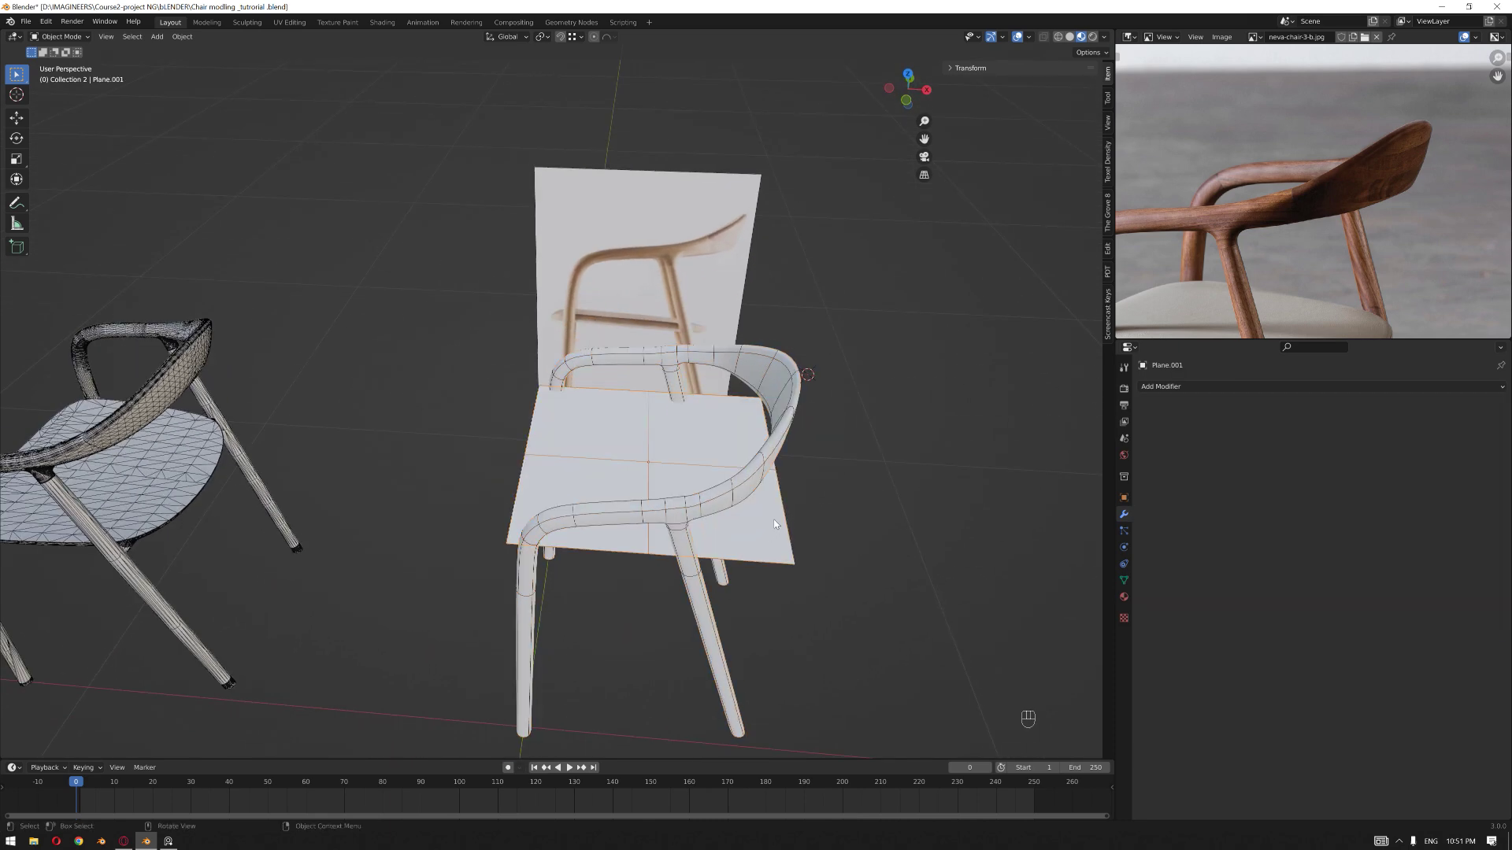
pyautogui.press('KP_7')
pyautogui.press('x')
pyautogui.click(756, 518)
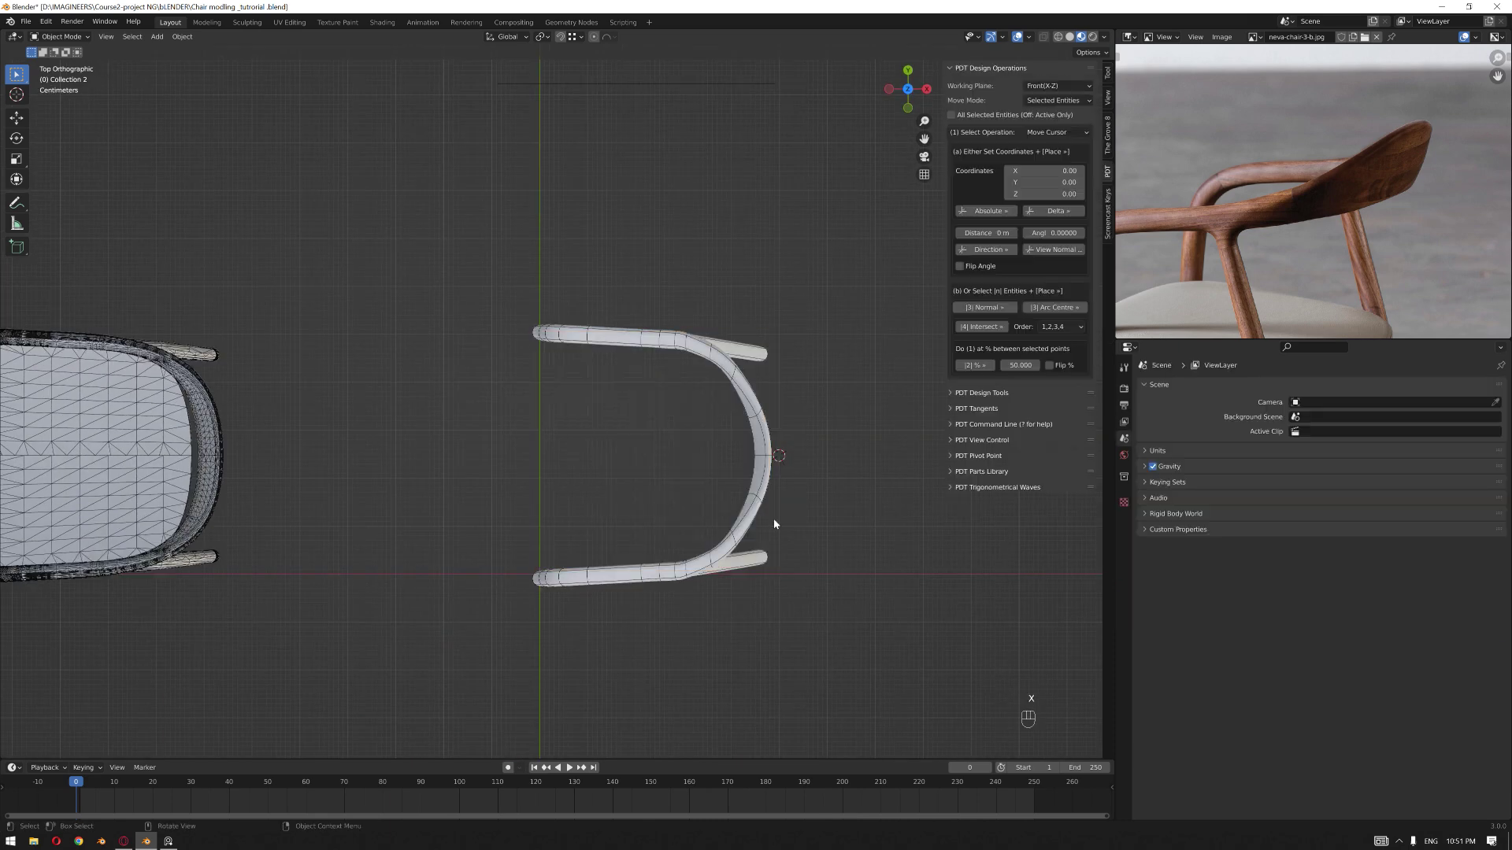
# - Add a 0.5 m mesh plane inside the frame and move it about -1.19 m along X onto the finished chair
pyautogui.hotkey('shift', 'a')
pyautogui.moveTo(670, 493)
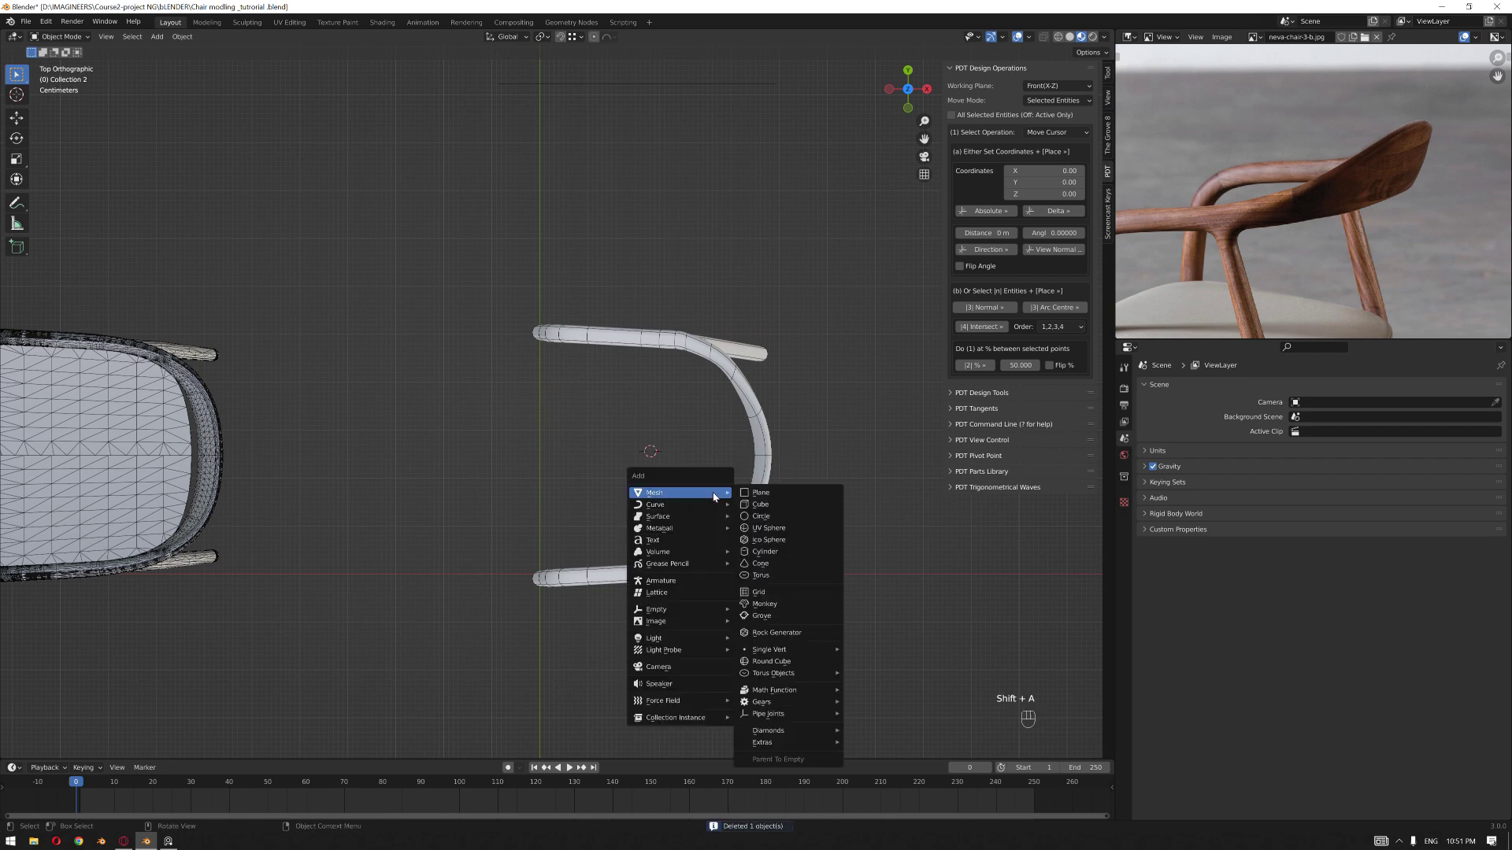
pyautogui.click(784, 494)
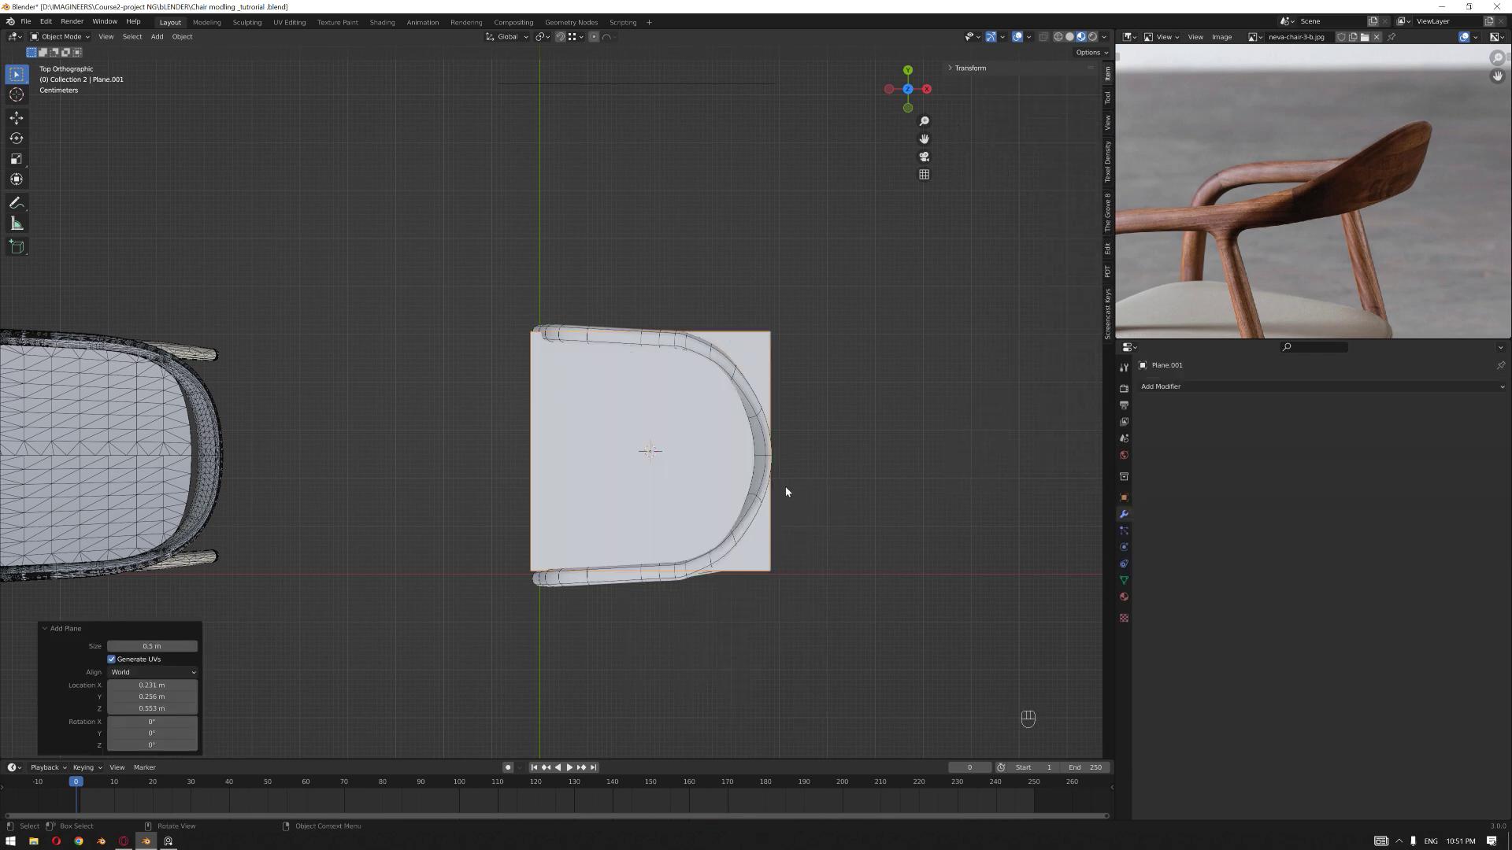
pyautogui.scroll(-2, 780, 488)
pyautogui.keyDown('shift'); pyautogui.moveTo(664, 485); pyautogui.dragTo(825, 485, button='middle'); pyautogui.keyUp('shift')
pyautogui.scroll(2, 827, 485)
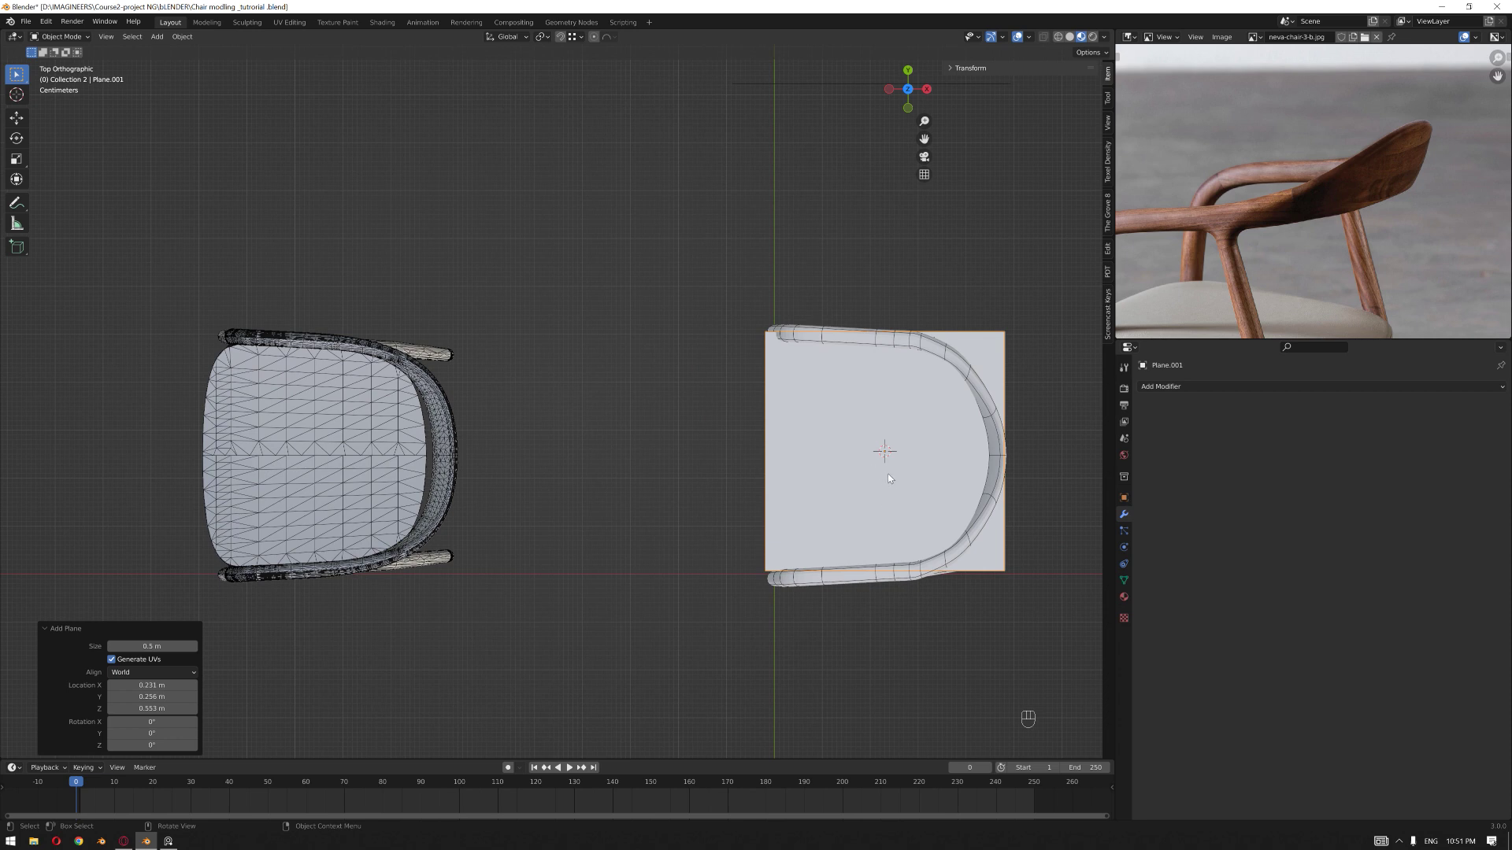
pyautogui.press('g')
pyautogui.press('x')
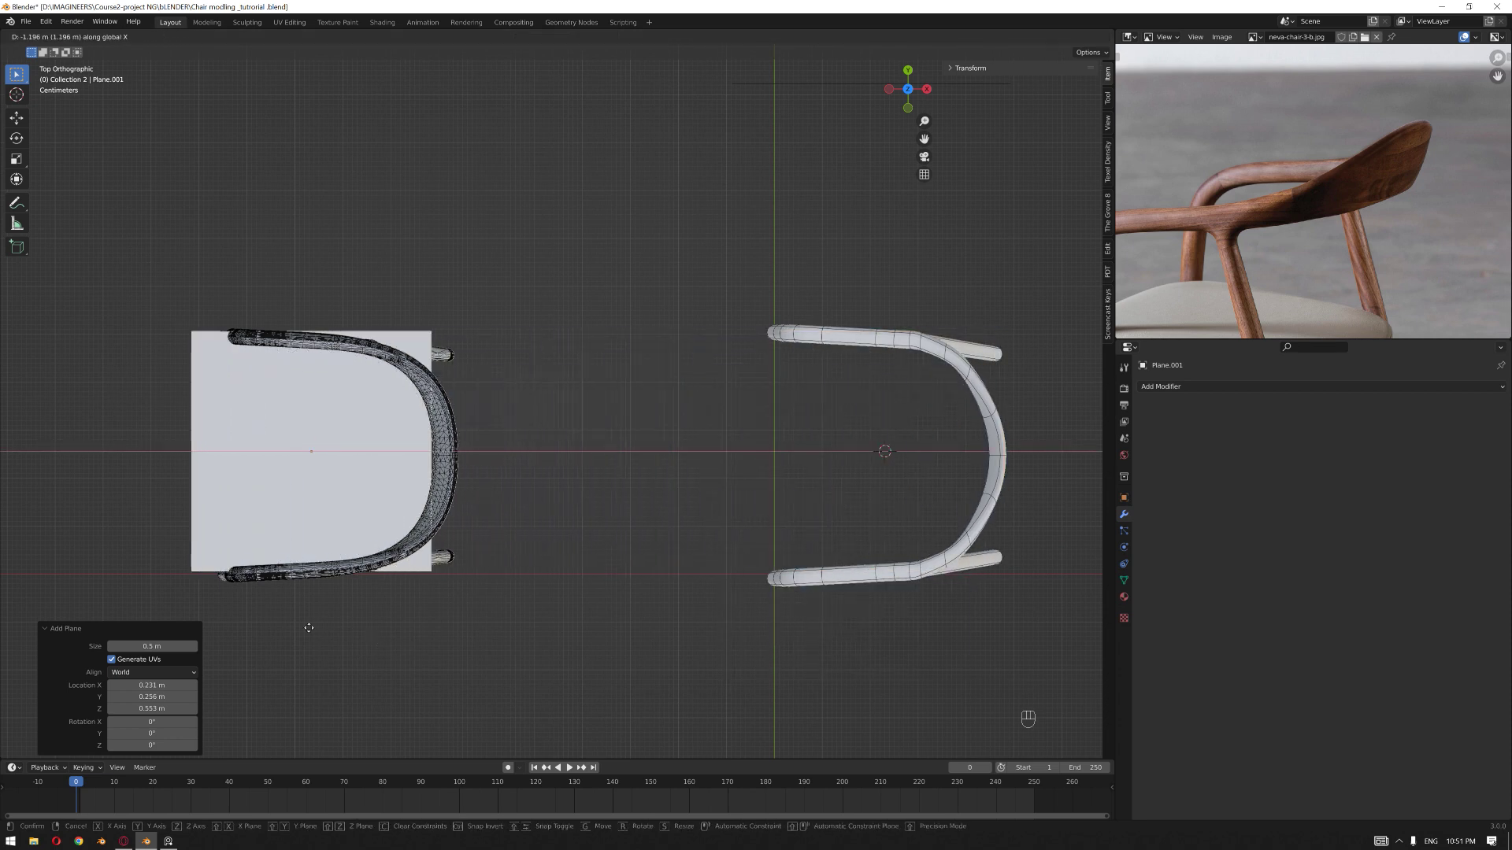
pyautogui.click(311, 625)
# - In wireframe view, scale the plane's rear vertices along Y to match the finished seat's narrower back
pyautogui.press('z')
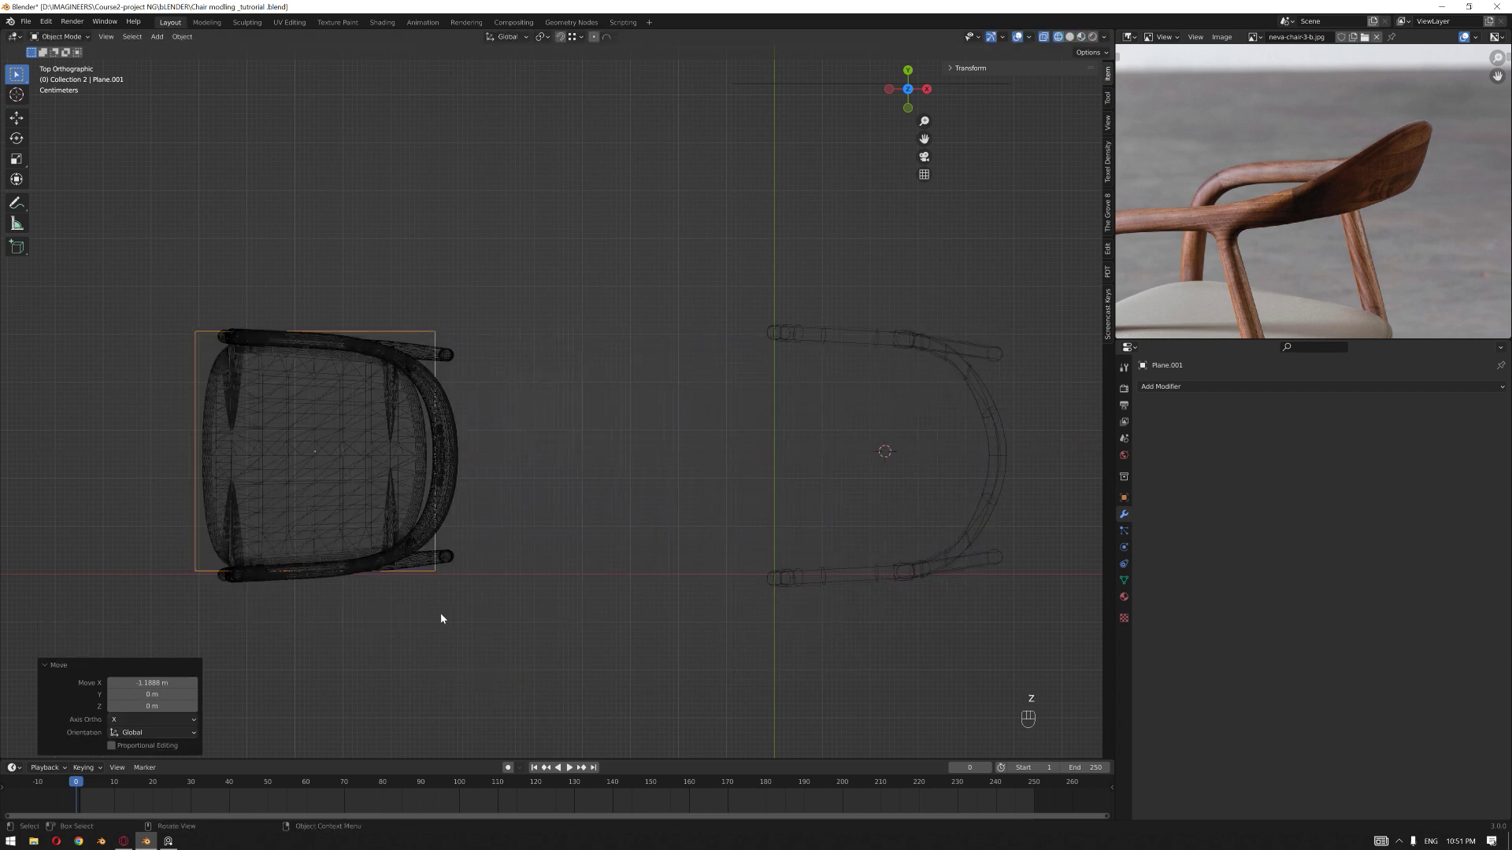
pyautogui.press('Tab')
pyautogui.press('1')
pyautogui.moveTo(423, 662); pyautogui.dragTo(525, 216)
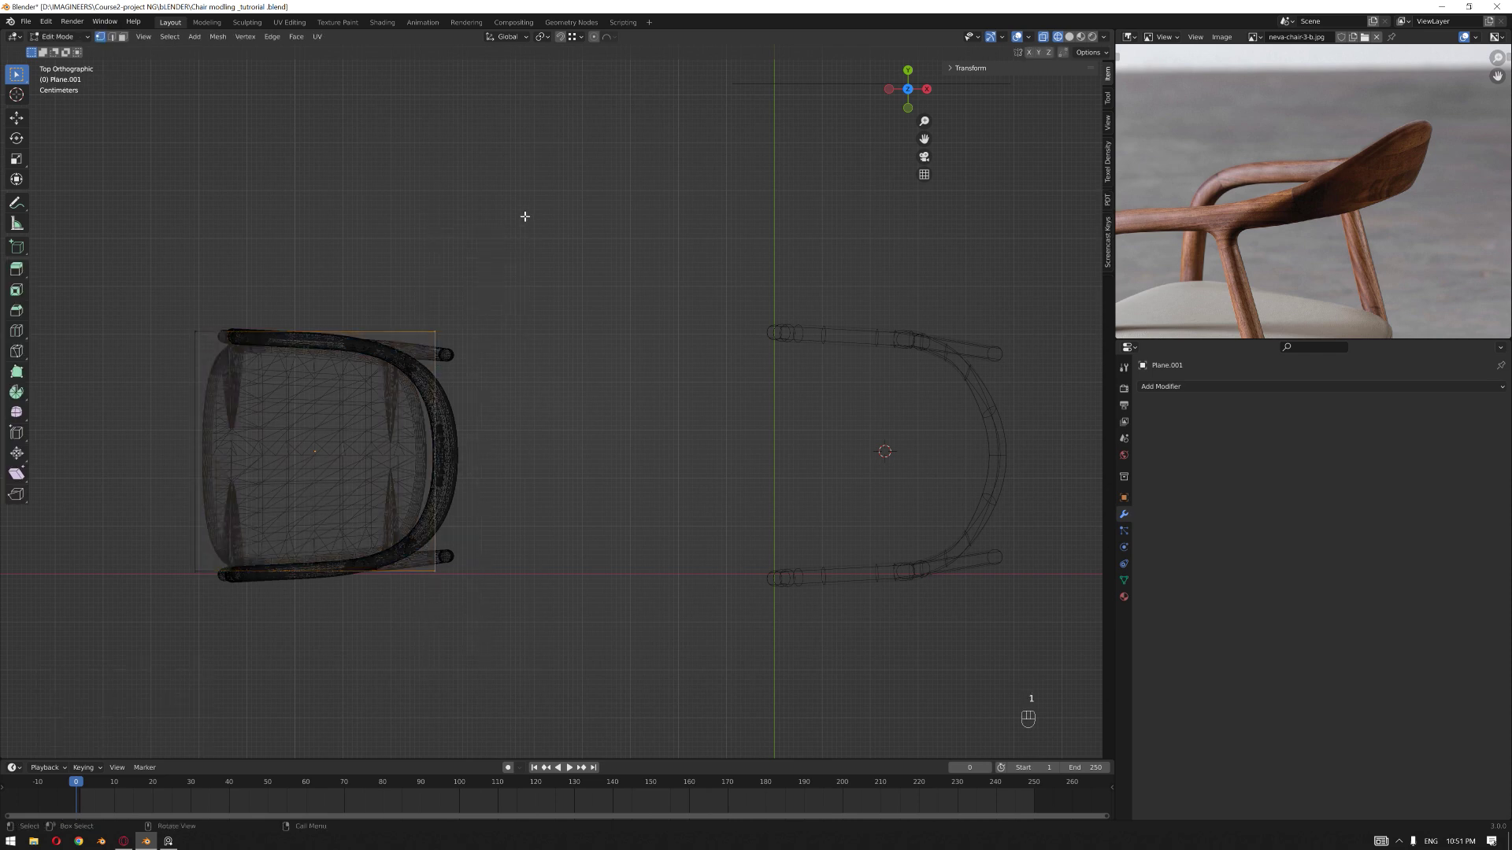
pyautogui.press('s')
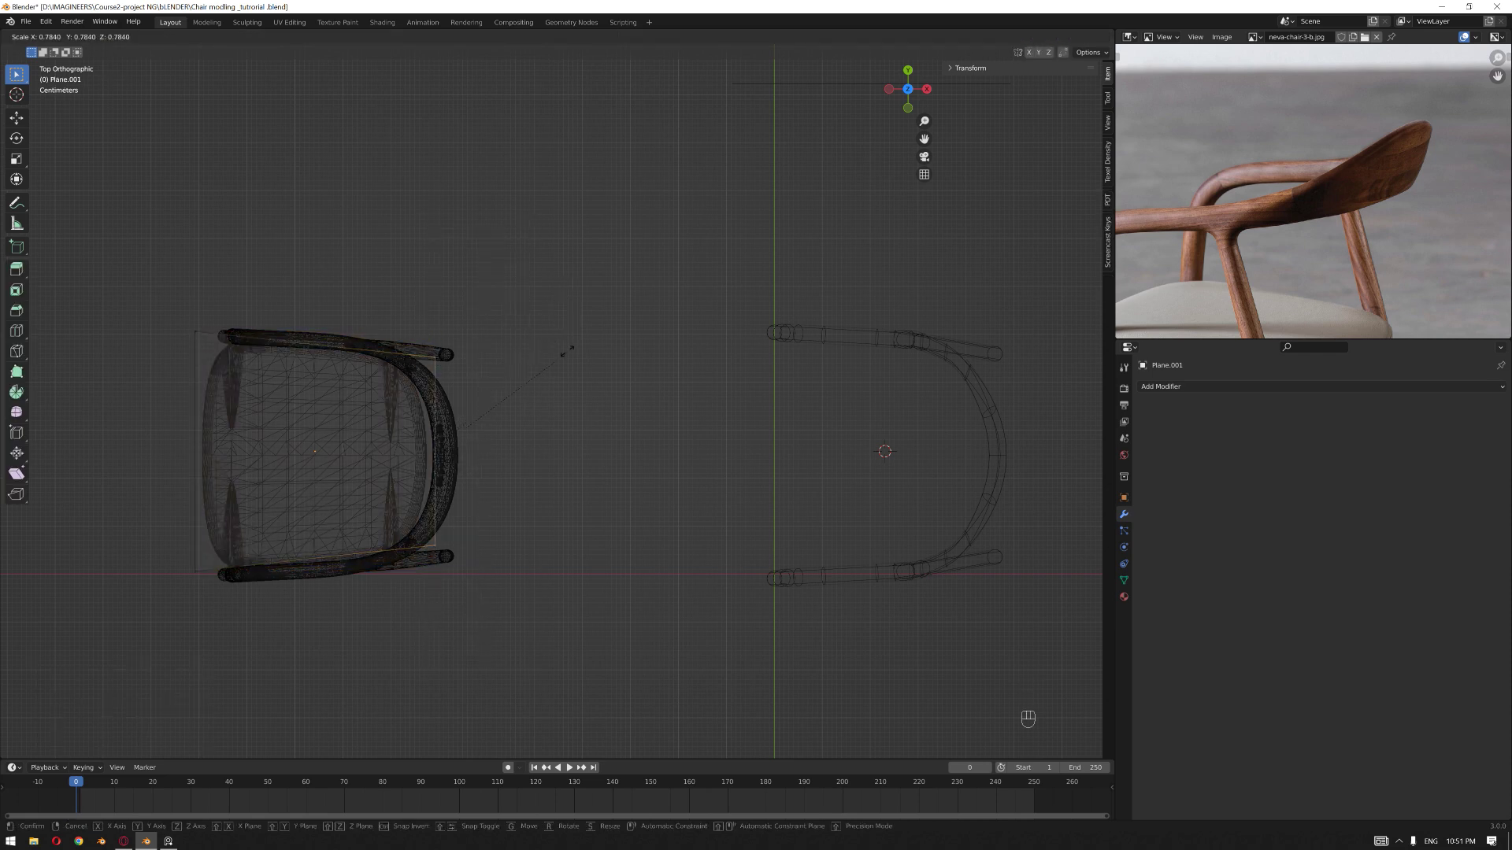
pyautogui.click(565, 341)
pyautogui.moveTo(146, 243); pyautogui.dragTo(231, 612)
pyautogui.press('s')
pyautogui.press('x')
pyautogui.rightClick(304, 614)
pyautogui.press('s')
pyautogui.press('y')
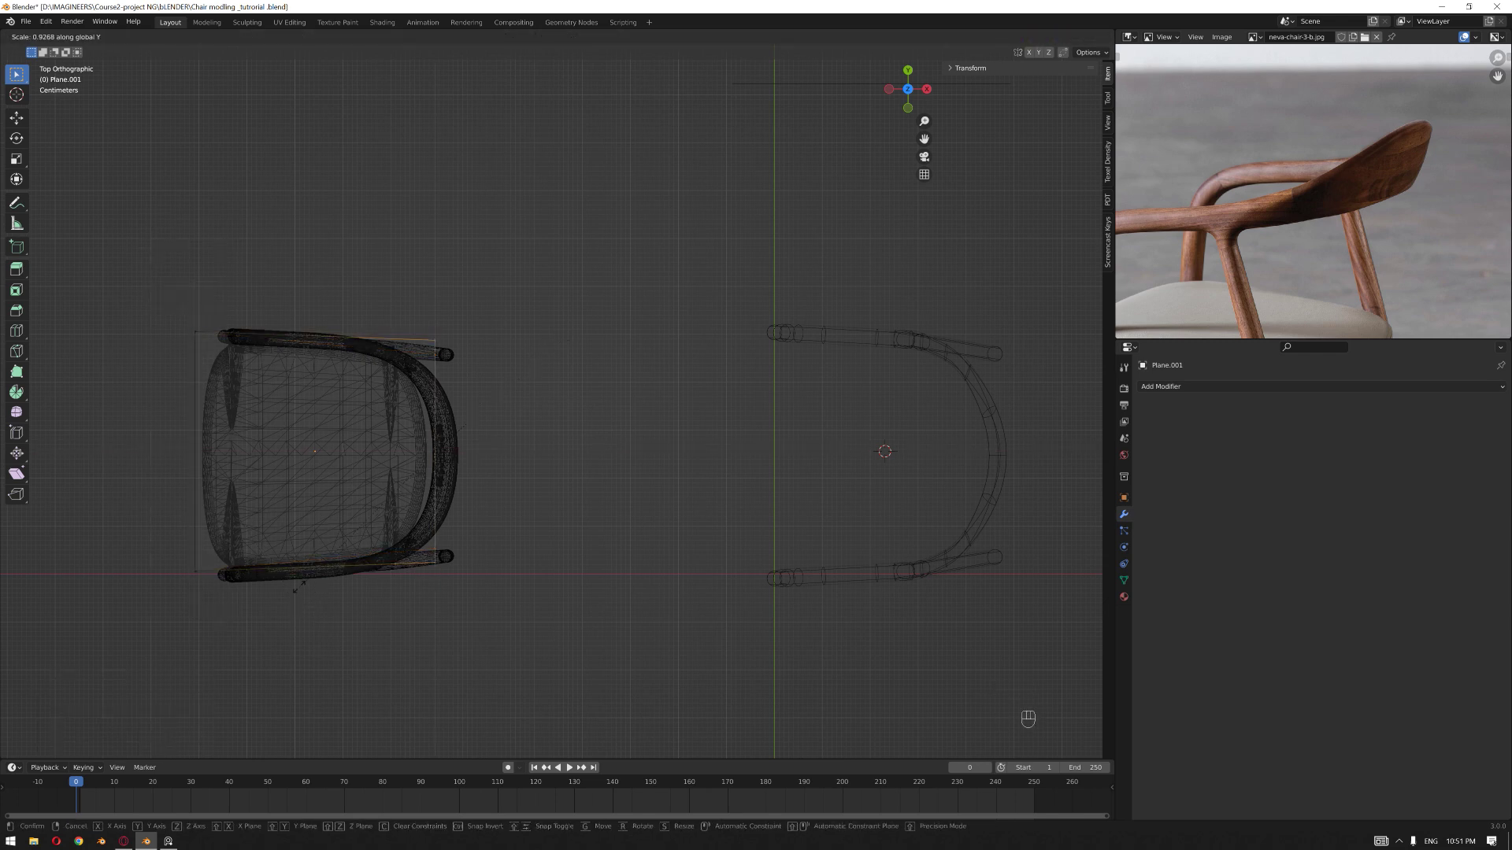
pyautogui.click(210, 434)
# - Scale the plane's front vertices slightly inward along Y to match the finished seat's front width
pyautogui.moveTo(211, 435); pyautogui.dragTo(270, 650)
pyautogui.press('s')
pyautogui.press('y')
pyautogui.click(273, 641)
pyautogui.press('a')
pyautogui.press('Tab')
# - Remove the plane's face while keeping its outline, and bevel all four corner vertices
pyautogui.keyDown('shift'); pyautogui.moveTo(498, 476); pyautogui.dragTo(728, 464, button='middle'); pyautogui.keyUp('shift')
pyautogui.scroll(1, 728, 464)
pyautogui.press('Tab')
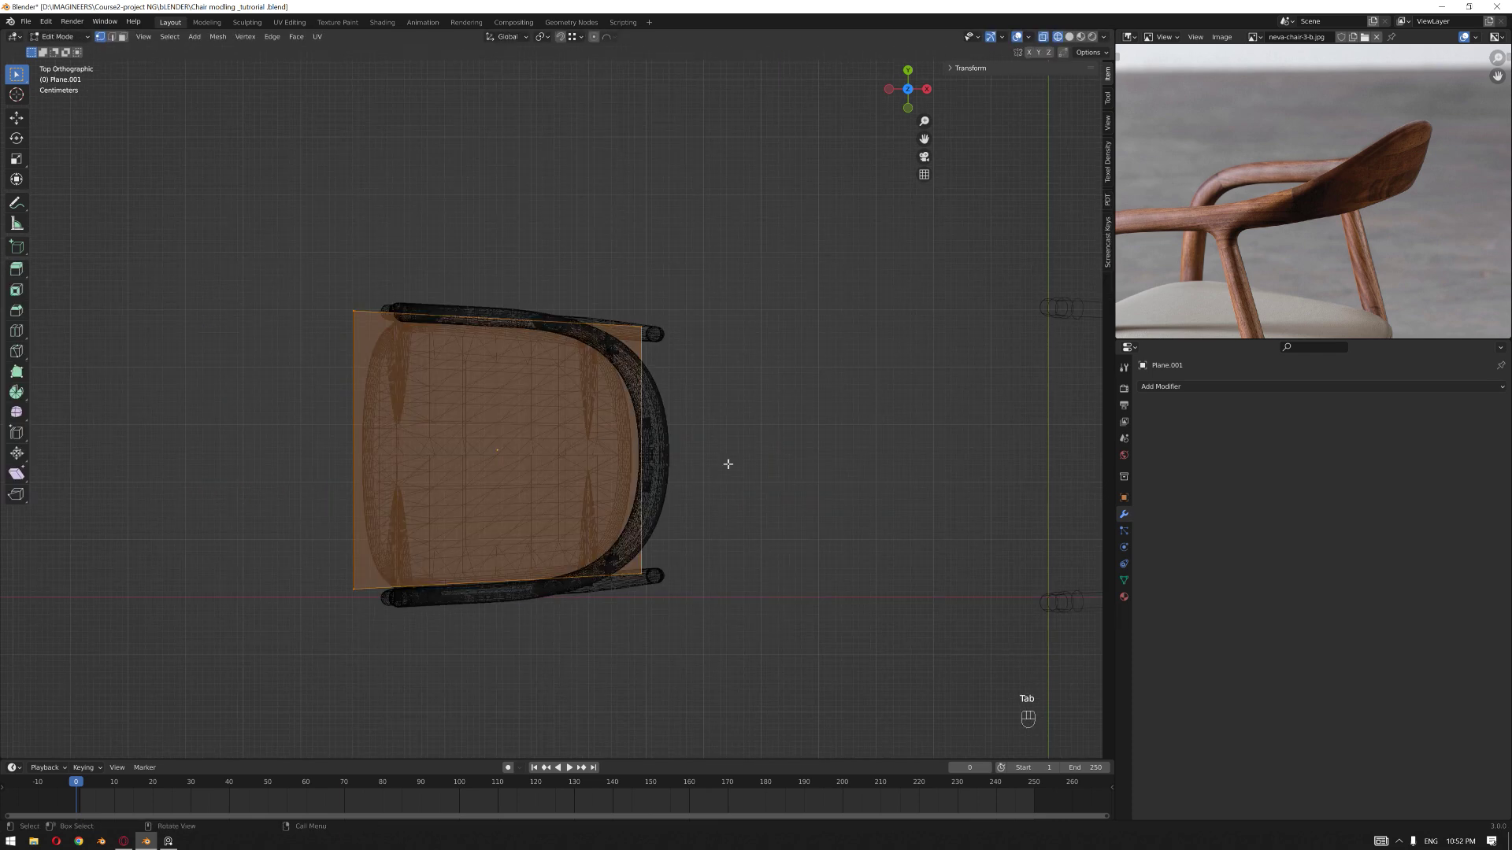
pyautogui.press('x')
pyautogui.click(540, 449)
pyautogui.press('a')
pyautogui.press('a')
pyautogui.hotkey('ctrl', 'shift', 'b')
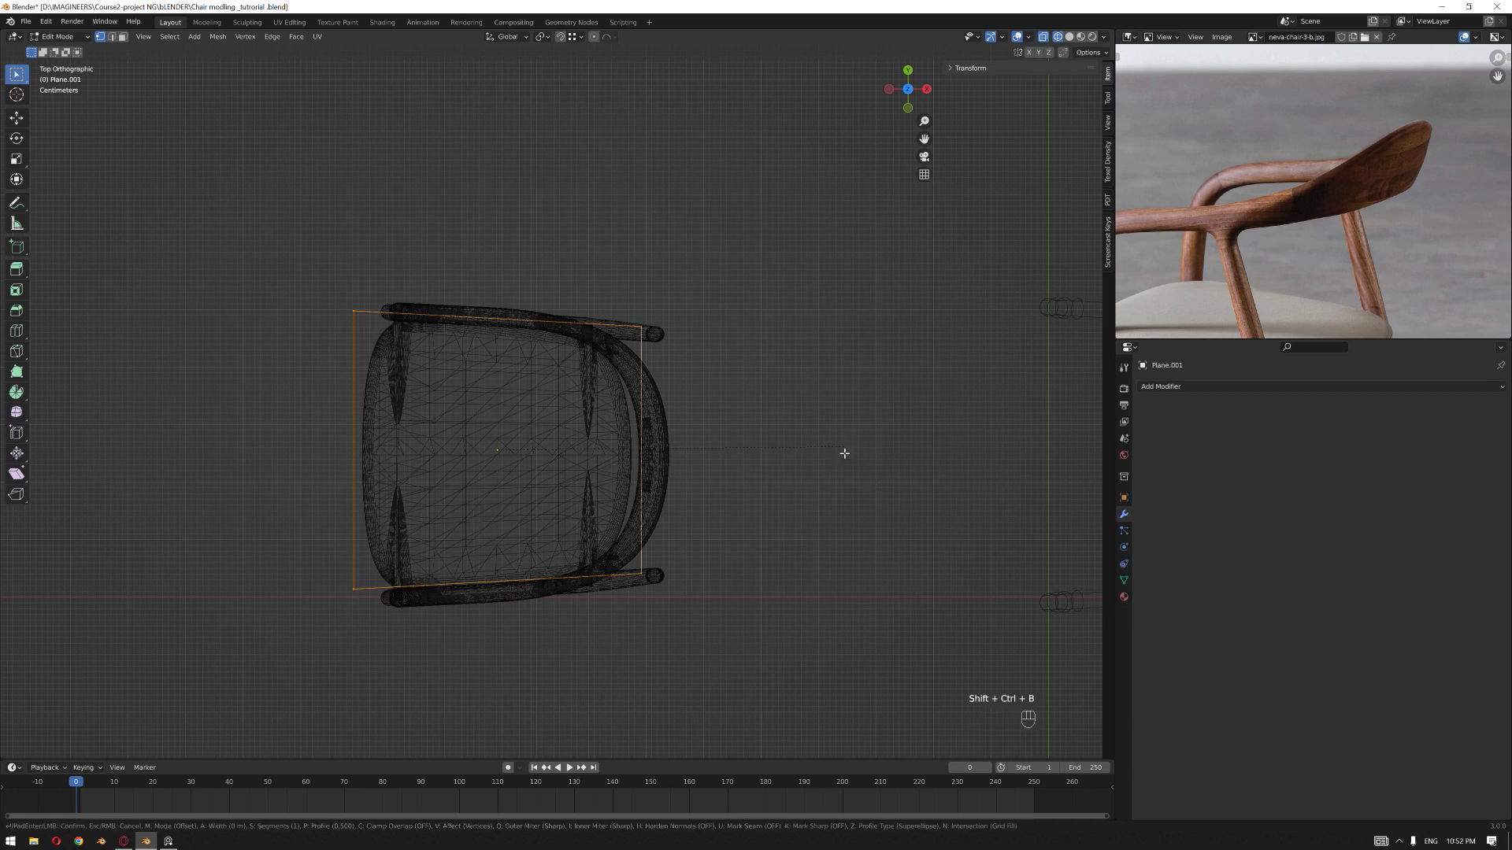
pyautogui.click(817, 665)
pyautogui.scroll(-2, 719, 498)
# - Move the outline's front vertices along X to line up with the finished seat's front edge
pyautogui.press('Tab')
pyautogui.press('Tab')
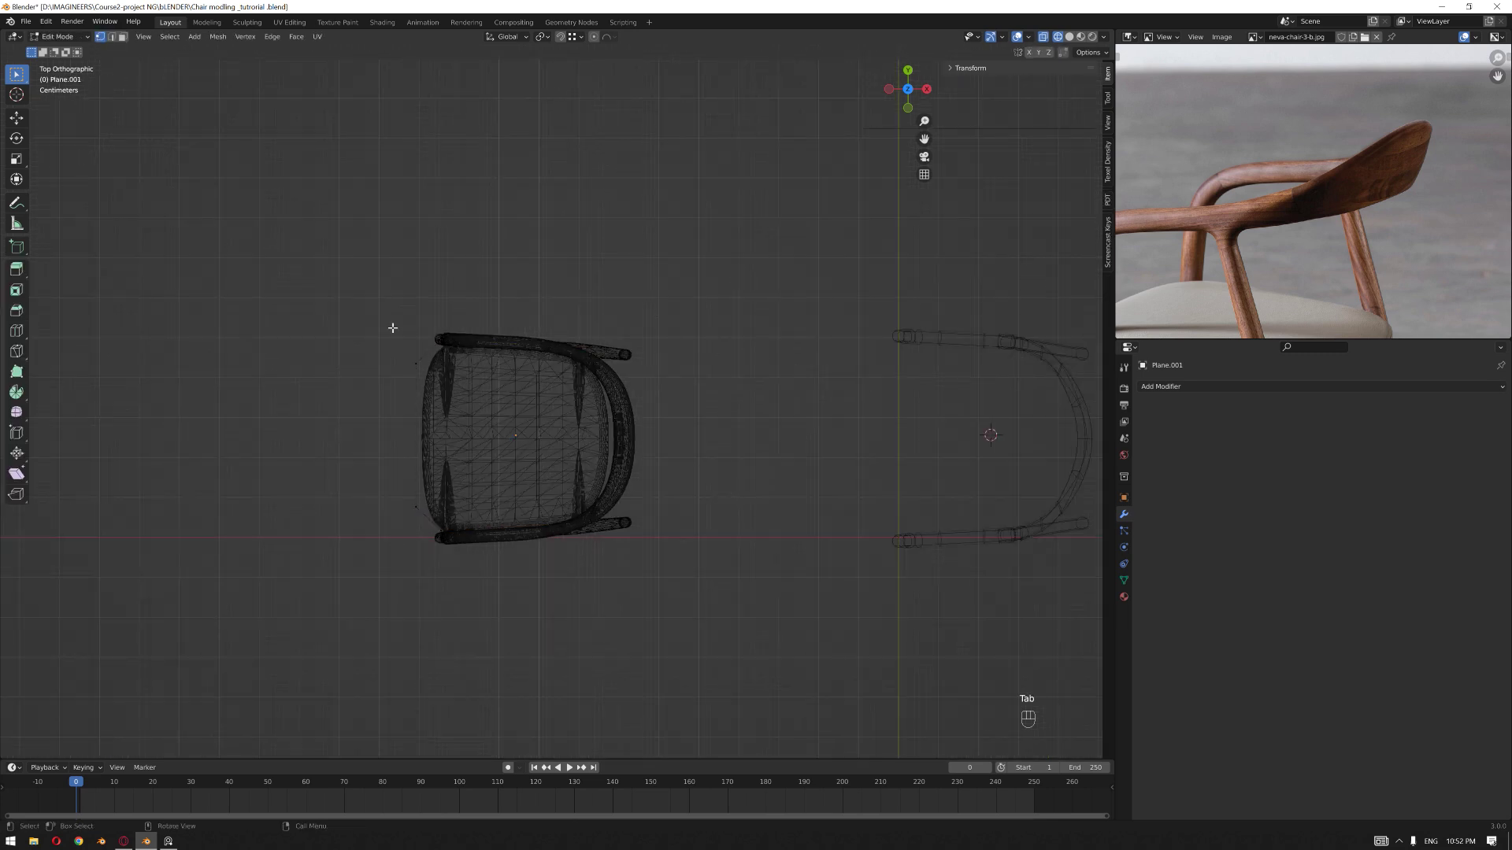
pyautogui.scroll(2, 273, 320)
pyautogui.moveTo(265, 302); pyautogui.dragTo(364, 632)
pyautogui.press('g')
pyautogui.press('x')
pyautogui.click(615, 600)
pyautogui.scroll(-2, 622, 594)
# - Move the seat outline along X back inside the new chair frame
pyautogui.press('Tab')
pyautogui.keyDown('shift'); pyautogui.moveTo(736, 493); pyautogui.dragTo(550, 488, button='middle'); pyautogui.keyUp('shift')
pyautogui.press('g')
pyautogui.press('x')
pyautogui.click(1087, 612)
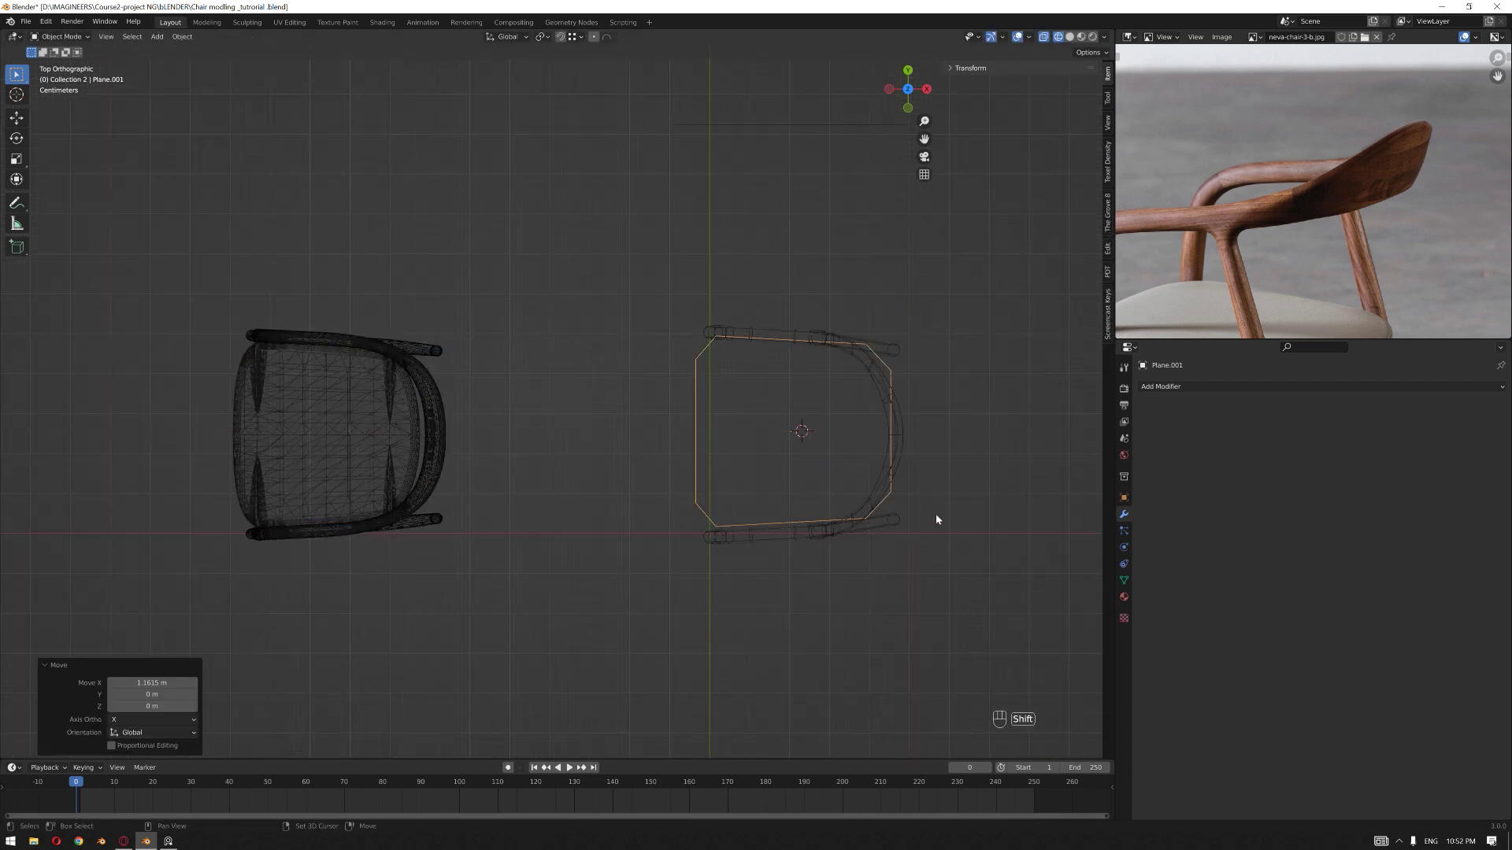
pyautogui.scroll(2, 936, 514)
# - Switch to solid shading and fill the whole seat outline with a face
pyautogui.press('Tab')
pyautogui.scroll(-2, 1182, 282)
pyautogui.moveTo(1274, 309); pyautogui.dragTo(1384, 220, button='middle')
pyautogui.scroll(2, 1293, 210)
pyautogui.moveTo(488, 389)
pyautogui.mouseDown(button='middle')
pyautogui.moveTo(574, 314)
pyautogui.moveTo(581, 334)
pyautogui.moveTo(706, 373)
pyautogui.moveTo(716, 399)
pyautogui.moveTo(631, 409)
pyautogui.mouseUp(button='middle')
pyautogui.press('Tab')
pyautogui.press('z')
pyautogui.moveTo(750, 405); pyautogui.dragTo(649, 404, button='middle')
pyautogui.press('Tab')
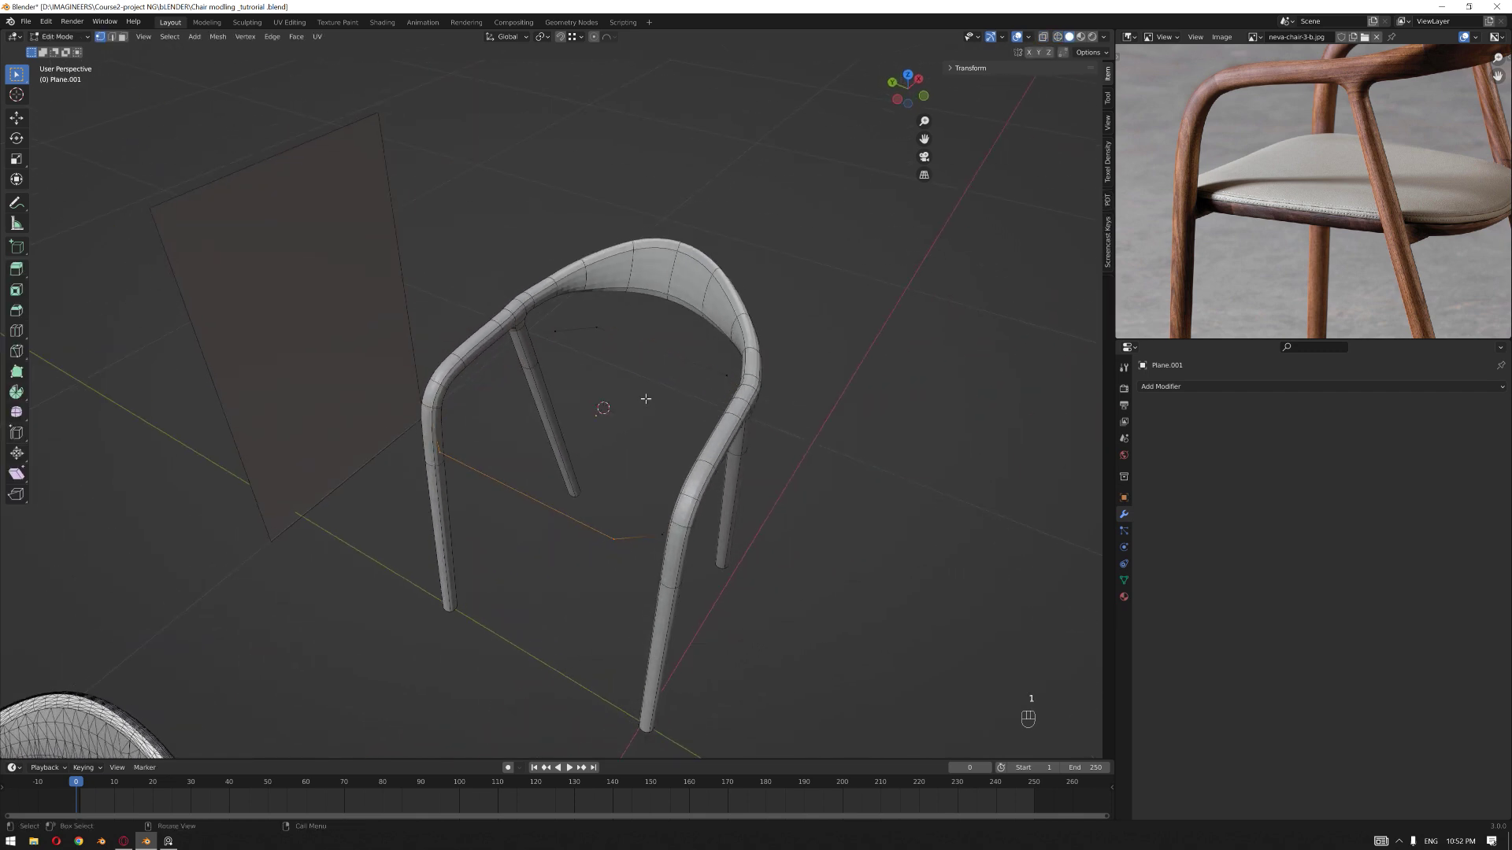
pyautogui.press('a')
pyautogui.press('f')
pyautogui.moveTo(646, 399); pyautogui.dragTo(611, 410, button='middle')
# - In the top view, connect the front and rear pairs of side vertices with edges across the seat's width
pyautogui.press('KP_7')
pyautogui.hotkey('shift', 'z')
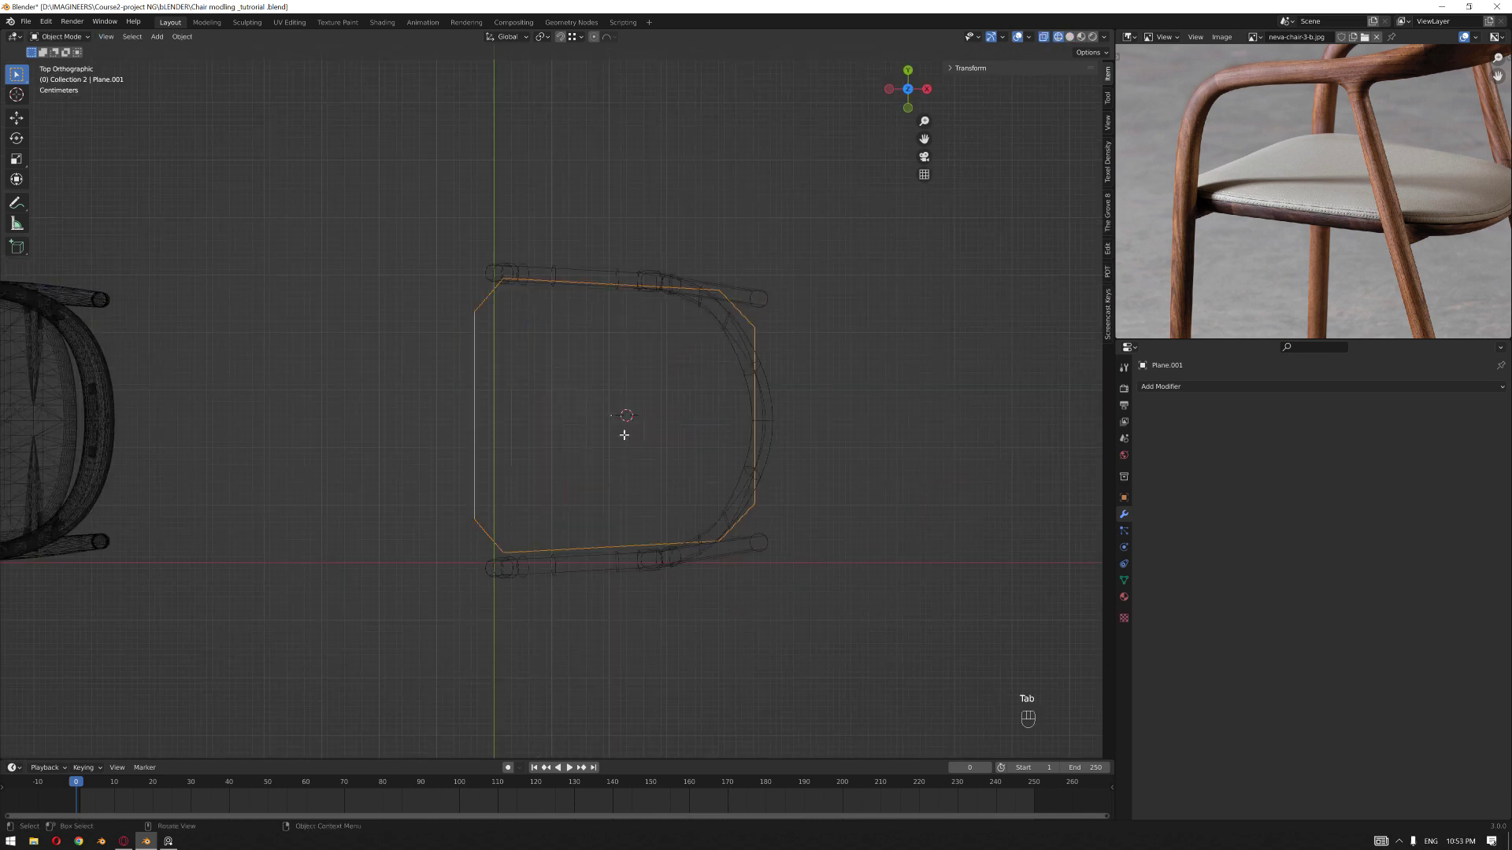
pyautogui.moveTo(578, 210); pyautogui.dragTo(490, 658)
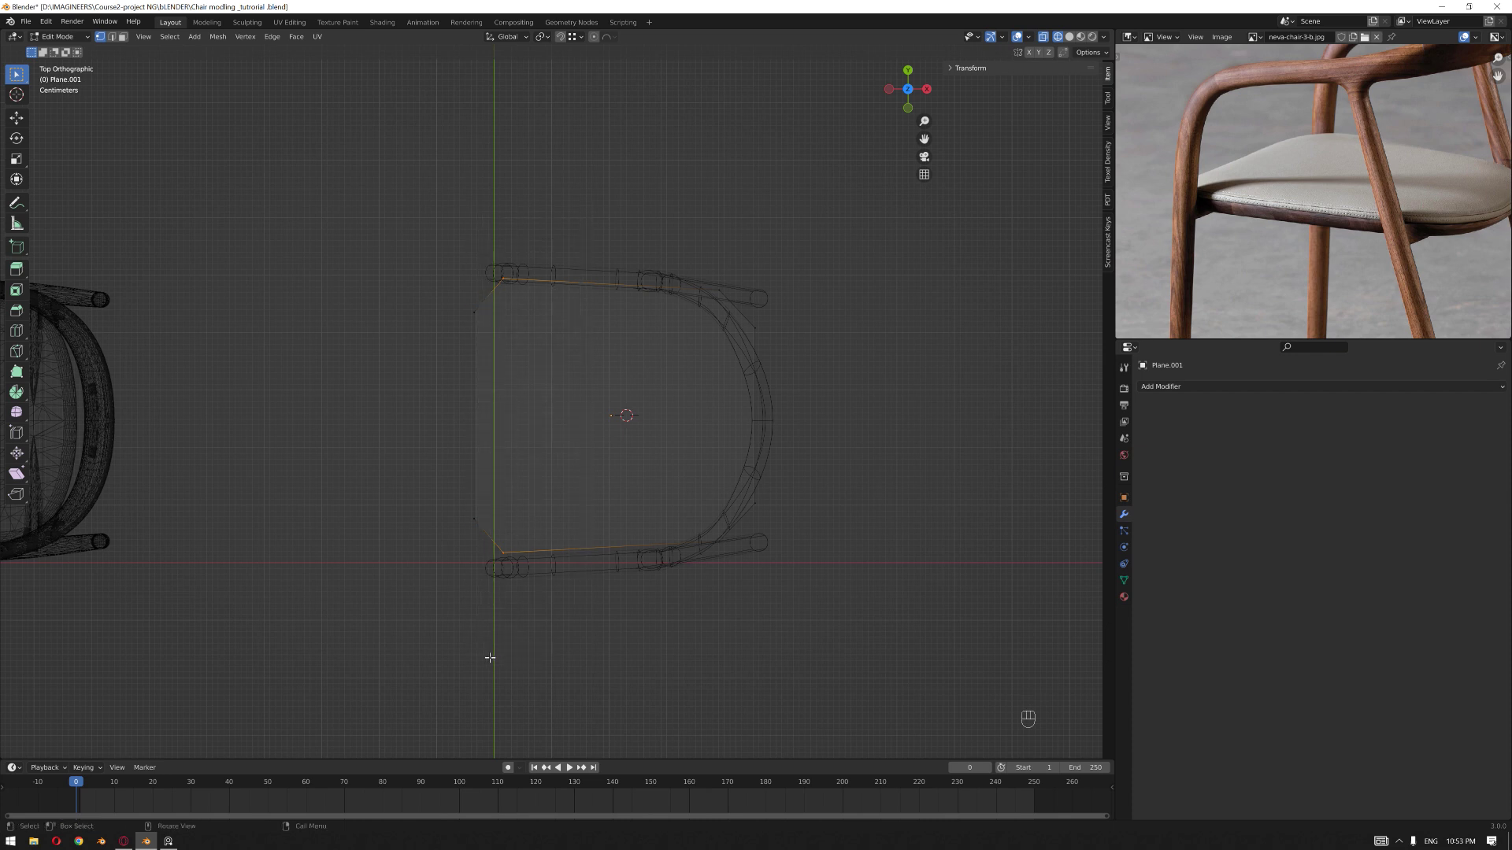
pyautogui.press('j')
pyautogui.click(601, 451)
pyautogui.moveTo(650, 232); pyautogui.dragTo(733, 594)
pyautogui.press('j')
pyautogui.click(755, 501)
# - Connect the corner vertices near each side with two edges running from the seat's front to its back
pyautogui.moveTo(807, 304); pyautogui.dragTo(693, 362)
pyautogui.keyDown('shift'); pyautogui.moveTo(560, 291); pyautogui.dragTo(409, 393); pyautogui.keyUp('shift')
pyautogui.press('j')
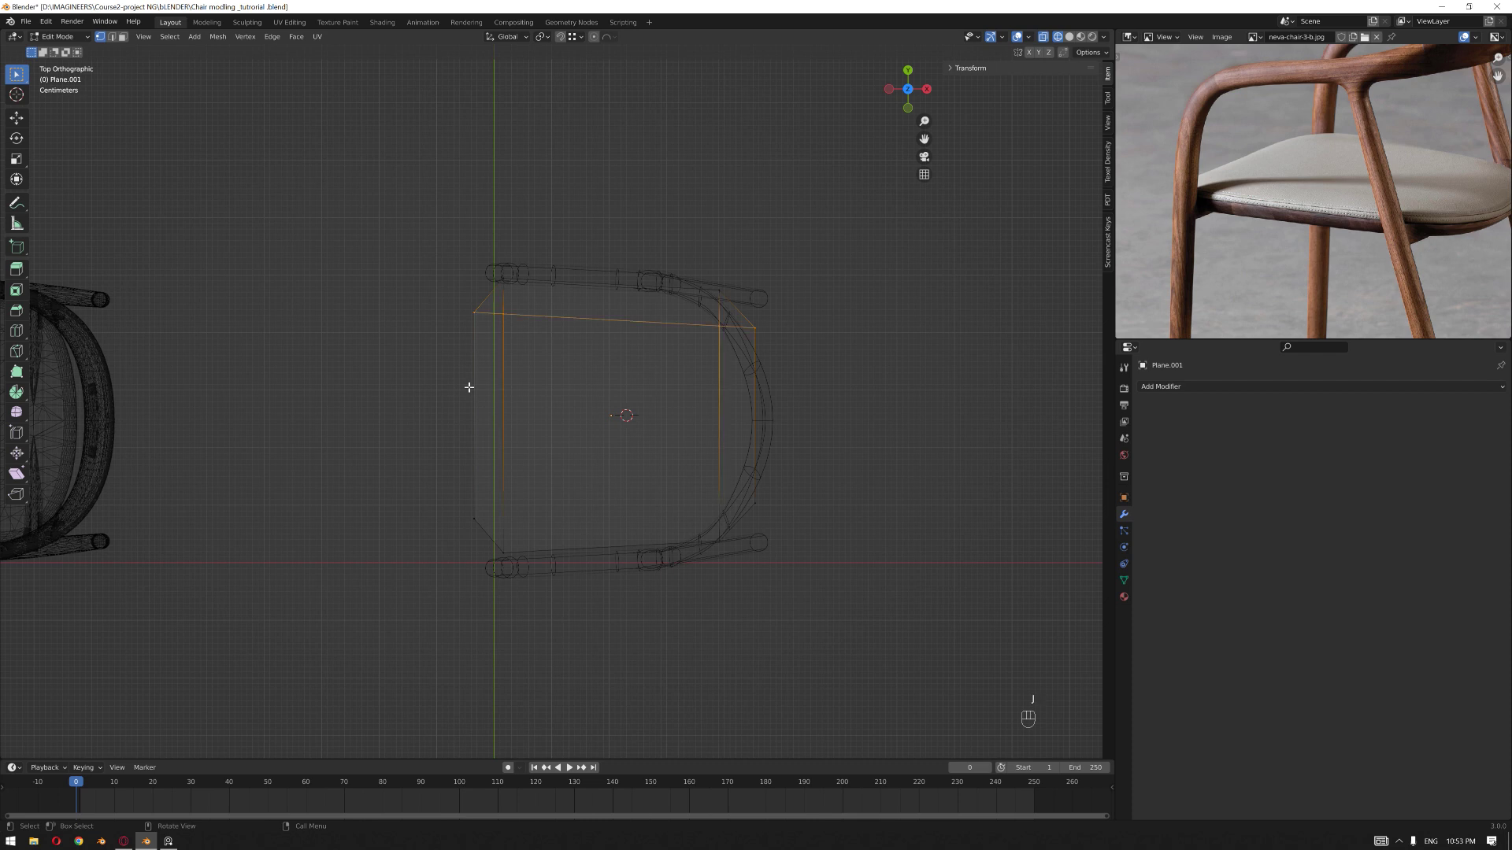
pyautogui.moveTo(838, 471); pyautogui.dragTo(382, 534)
pyautogui.press('j')
pyautogui.click(853, 426)
# - Add three loop cuts across the seat's width and three along its depth
pyautogui.press('2')
pyautogui.hotkey('ctrl', 'r')
pyautogui.scroll(2, 619, 284)
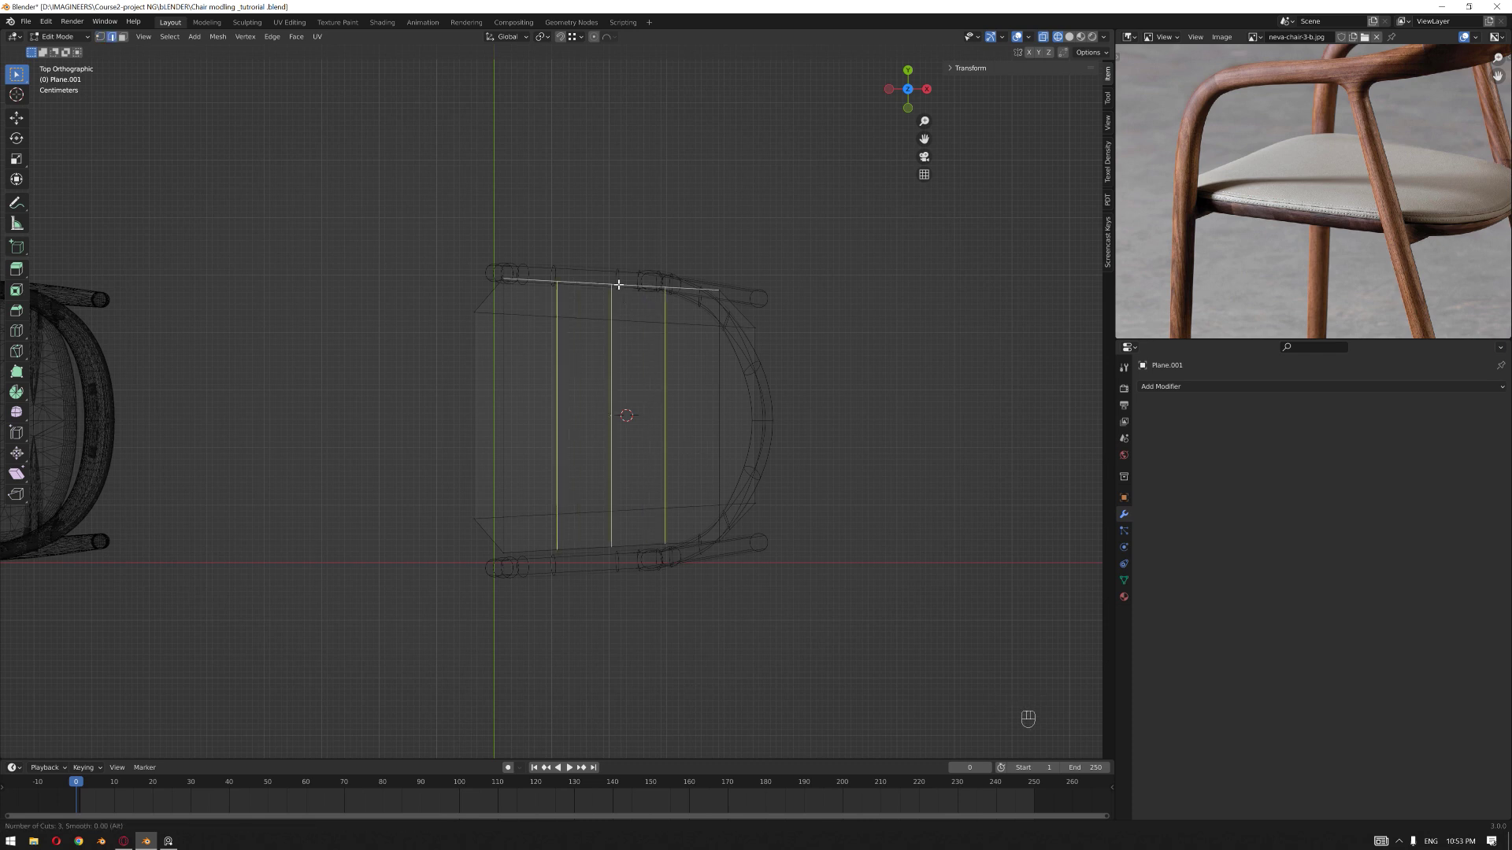
pyautogui.click(619, 285)
pyautogui.rightClick(473, 388)
pyautogui.hotkey('ctrl', 'r')
pyautogui.scroll(1, 473, 397)
pyautogui.scroll(1, 472, 396)
pyautogui.click(472, 396)
pyautogui.rightClick(473, 396)
# - Switch to the reference board and examine the seat's curvature and thickness in the chair photos
pyautogui.moveTo(892, 460); pyautogui.dragTo(705, 492, button='middle')
pyautogui.scroll(3, 685, 456)
pyautogui.scroll(2, 663, 479)
pyautogui.scroll(-3, 705, 492)
pyautogui.scroll(-4, 1213, 281)
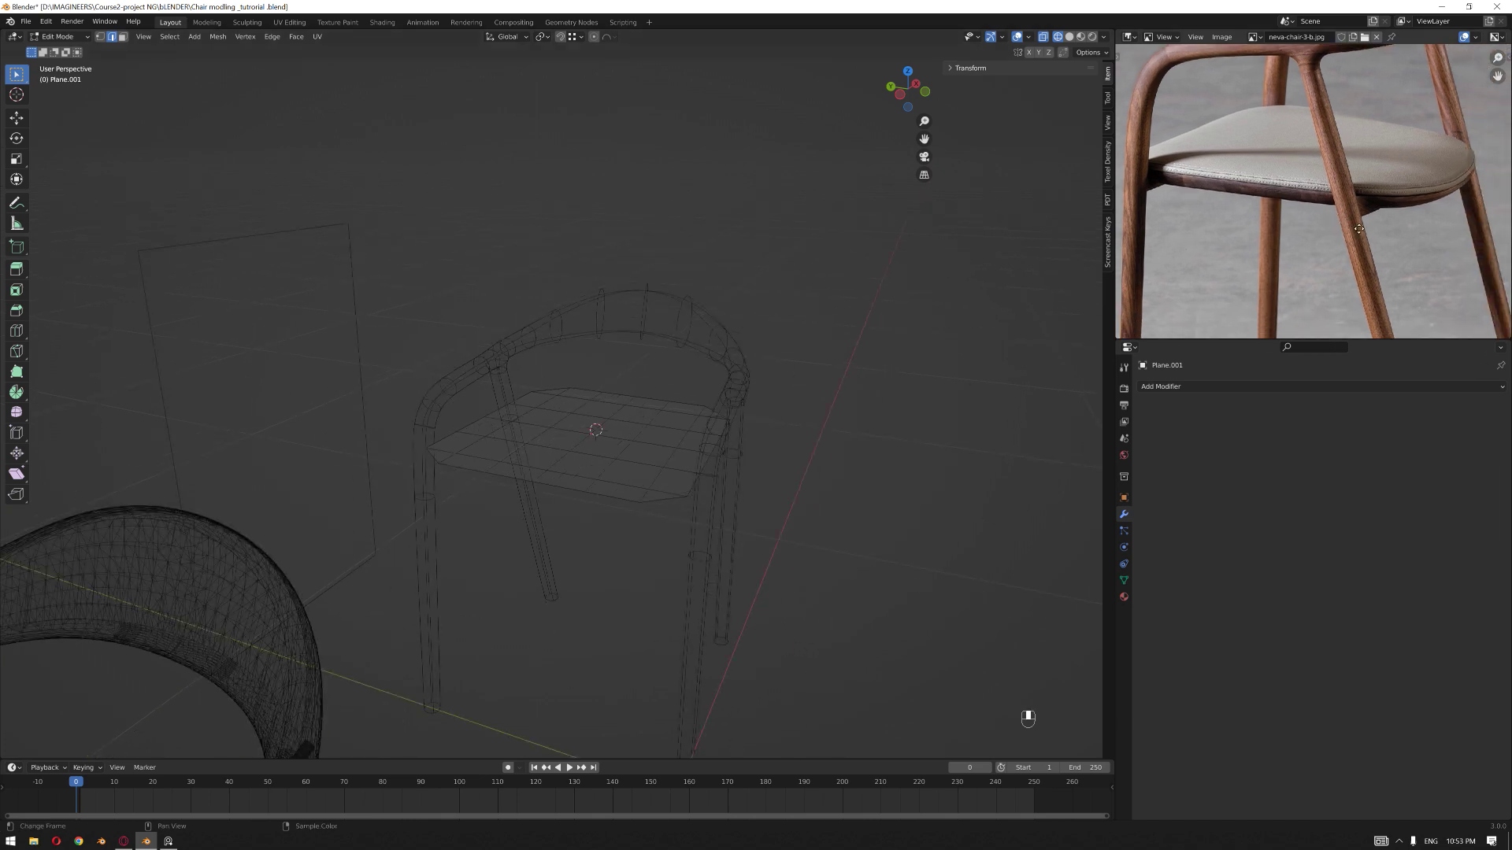
pyautogui.click(167, 841)
pyautogui.scroll(-3, 961, 388)
pyautogui.scroll(6, 958, 458)
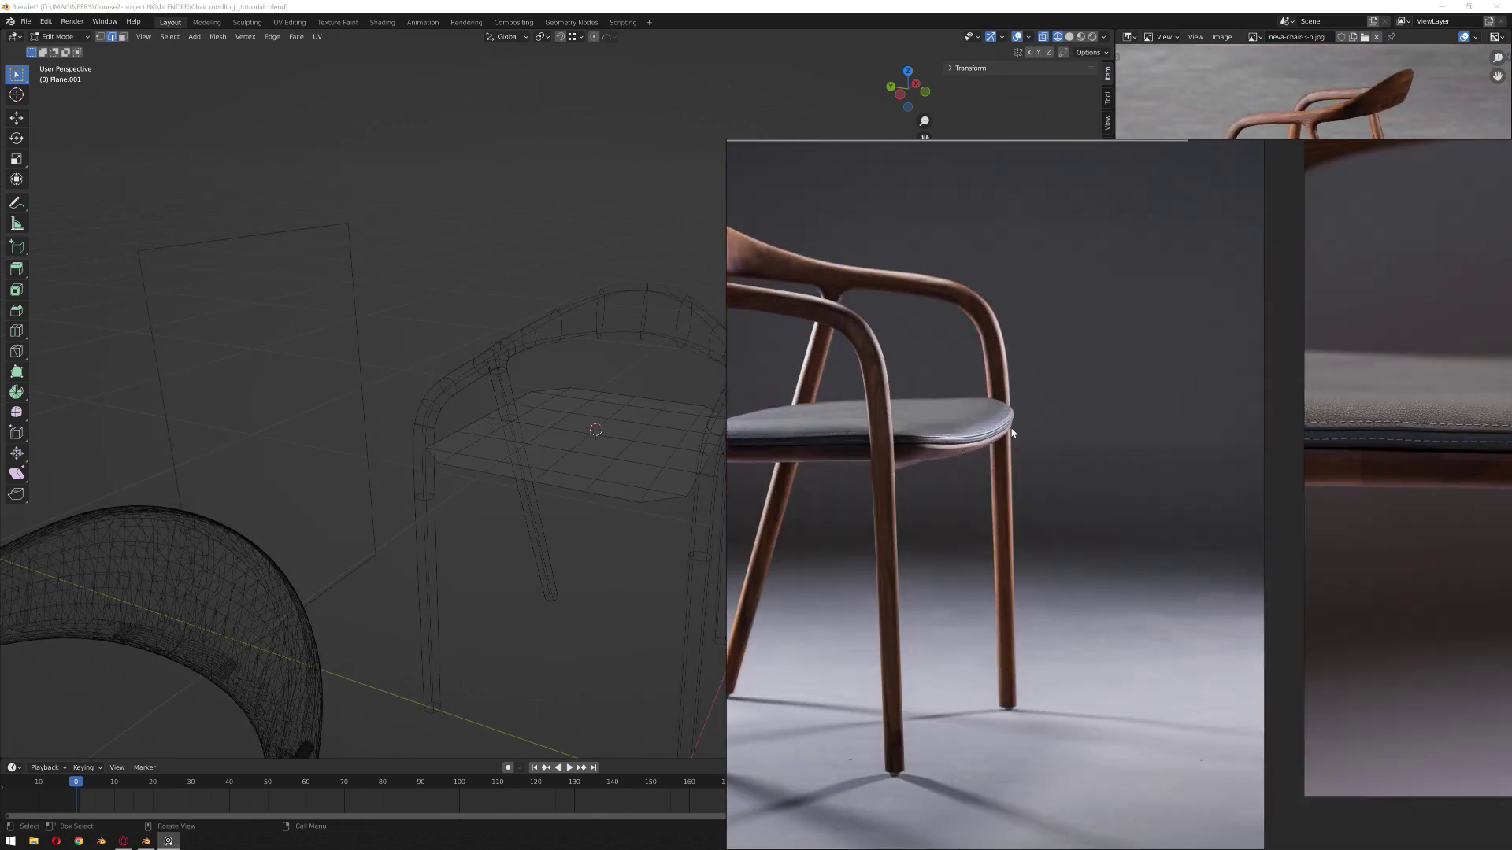
pyautogui.click(168, 841)
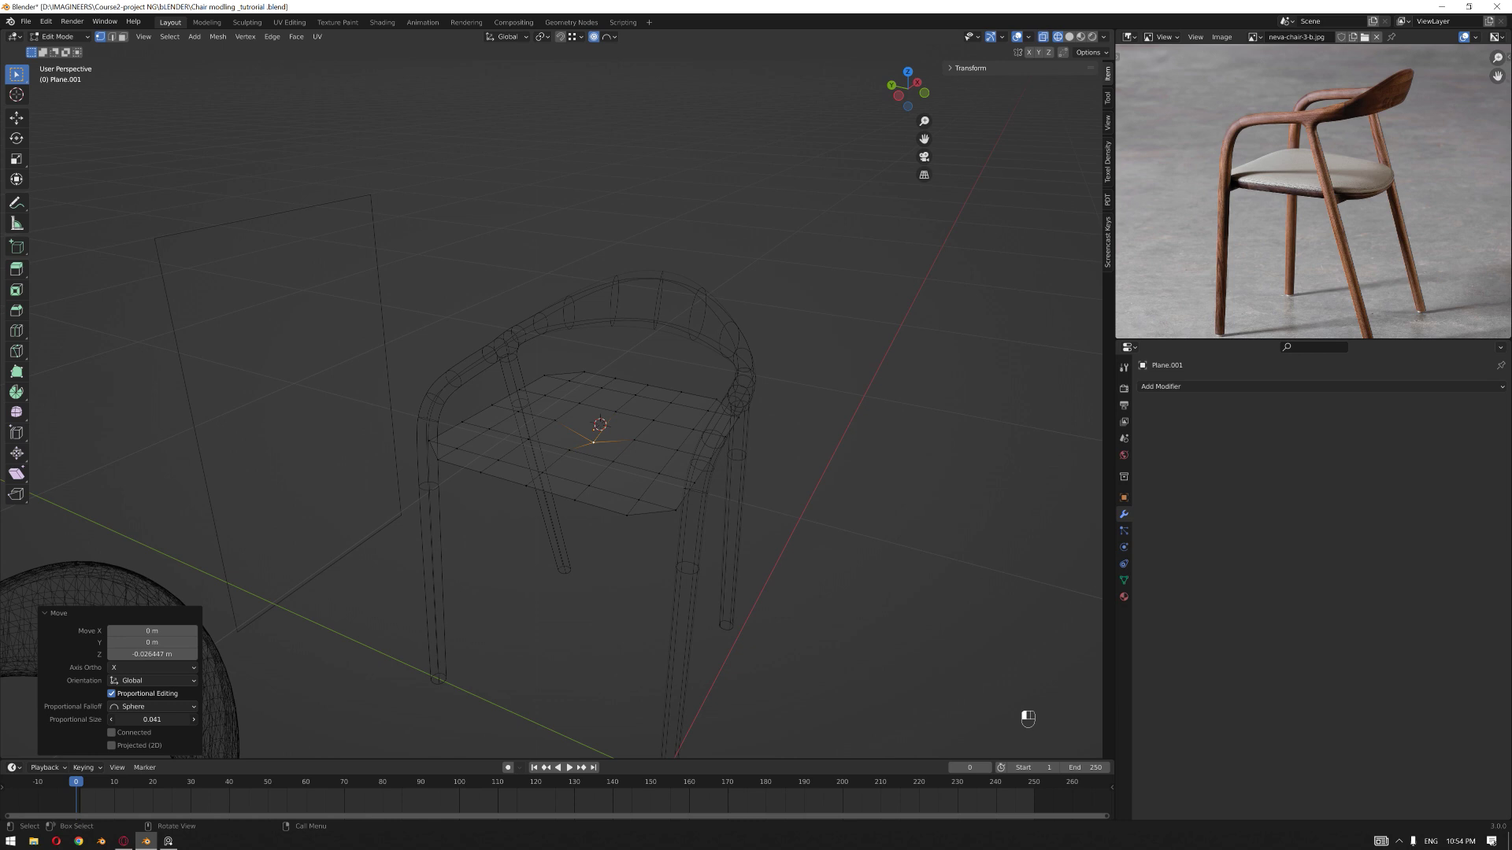
# - Move the seat's centre along Z with Sphere proportional editing to shape the flat grid into a curved seat
pyautogui.moveTo(152, 719); pyautogui.dragTo(144, 720)
pyautogui.moveTo(466, 540); pyautogui.dragTo(472, 473, button='middle')
pyautogui.press('g')
pyautogui.press('z')
pyautogui.click(815, 394)
pyautogui.moveTo(816, 394); pyautogui.dragTo(800, 425, button='middle')
pyautogui.press('g')
pyautogui.press('z')
pyautogui.click(841, 526)
pyautogui.press('Tab')
pyautogui.press('Tab')
# - Extrude all of the seat's faces 0.025 m along Z
pyautogui.press('a')
pyautogui.scroll(3, 797, 421)
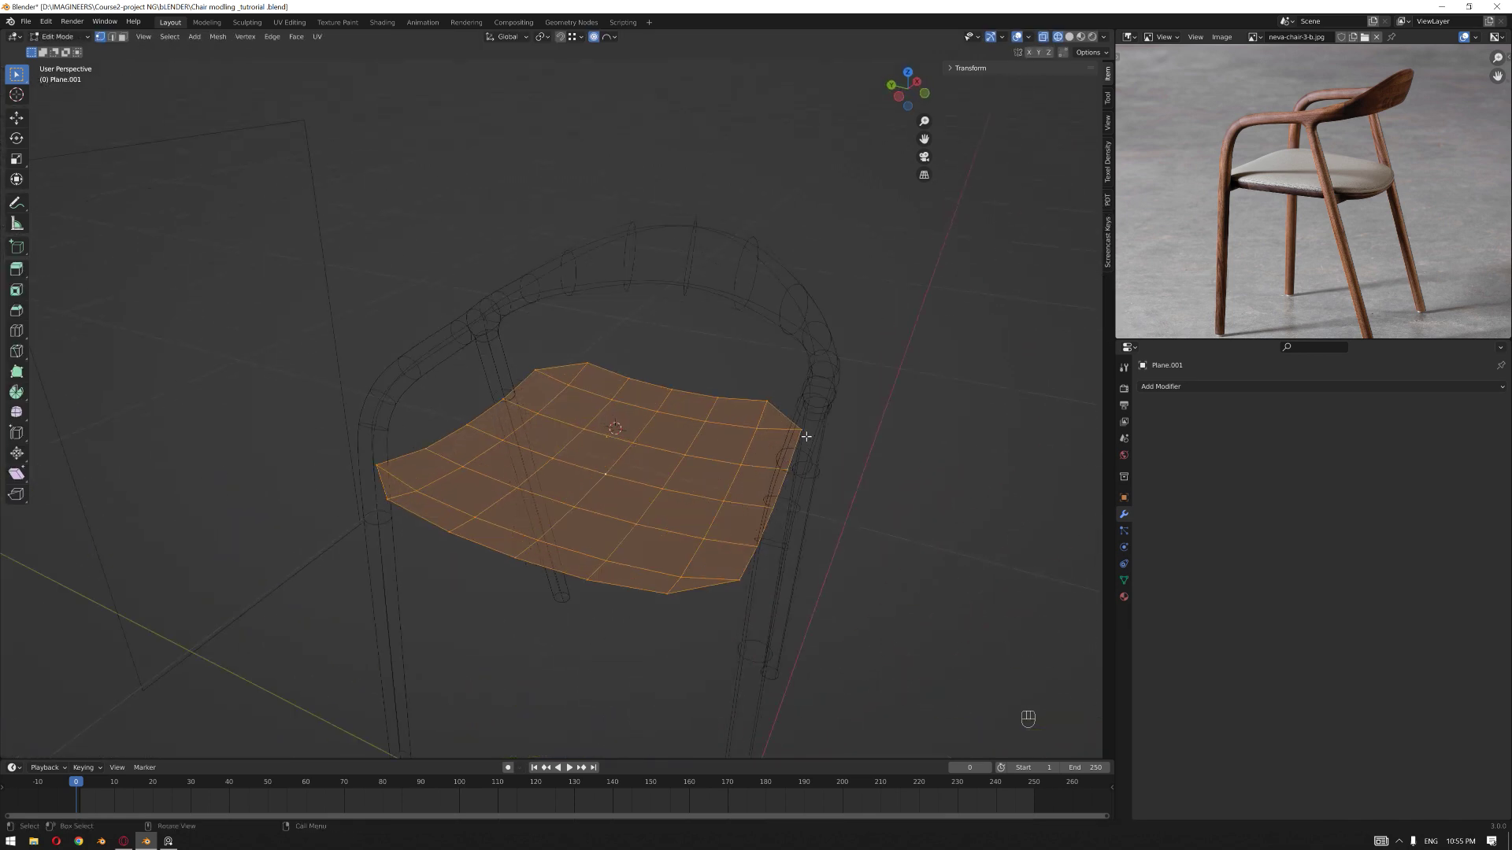
pyautogui.press('e')
pyautogui.press('z')
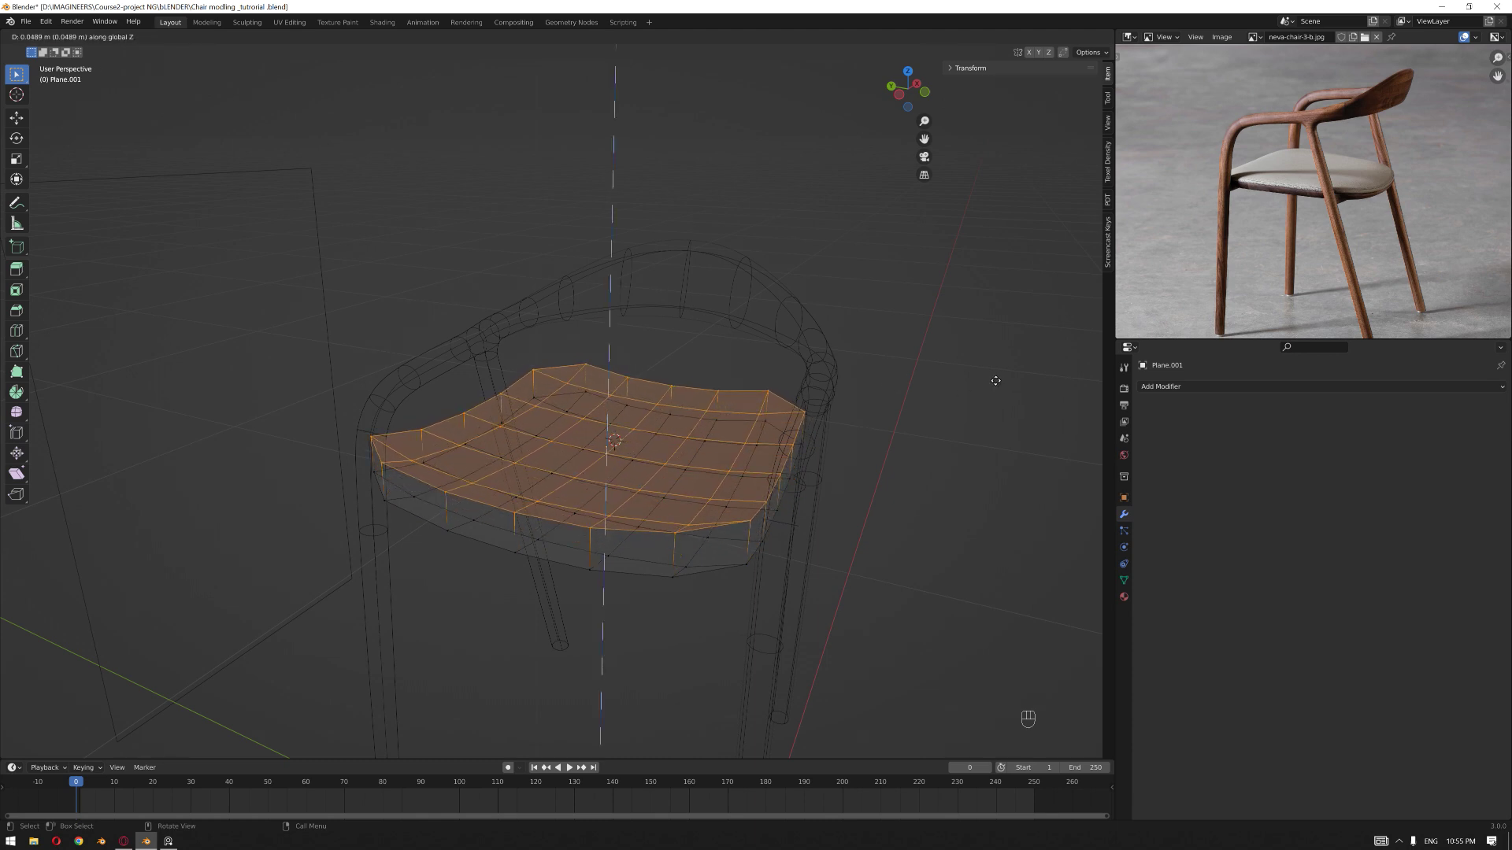
pyautogui.write('.025')
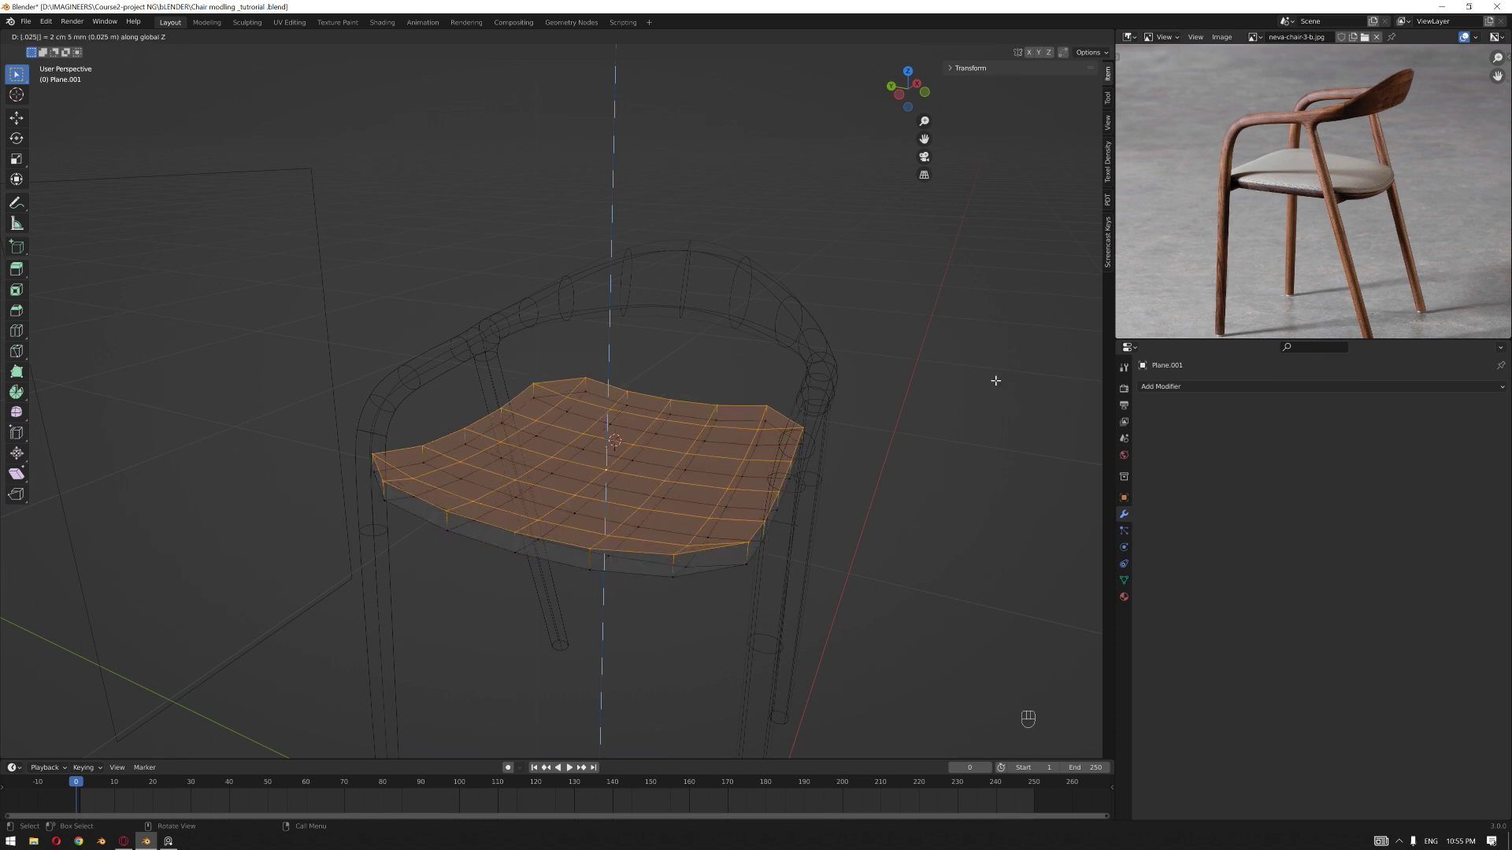
pyautogui.press('Return')
pyautogui.press('Tab')
pyautogui.moveTo(961, 428); pyautogui.dragTo(897, 503, button='middle')
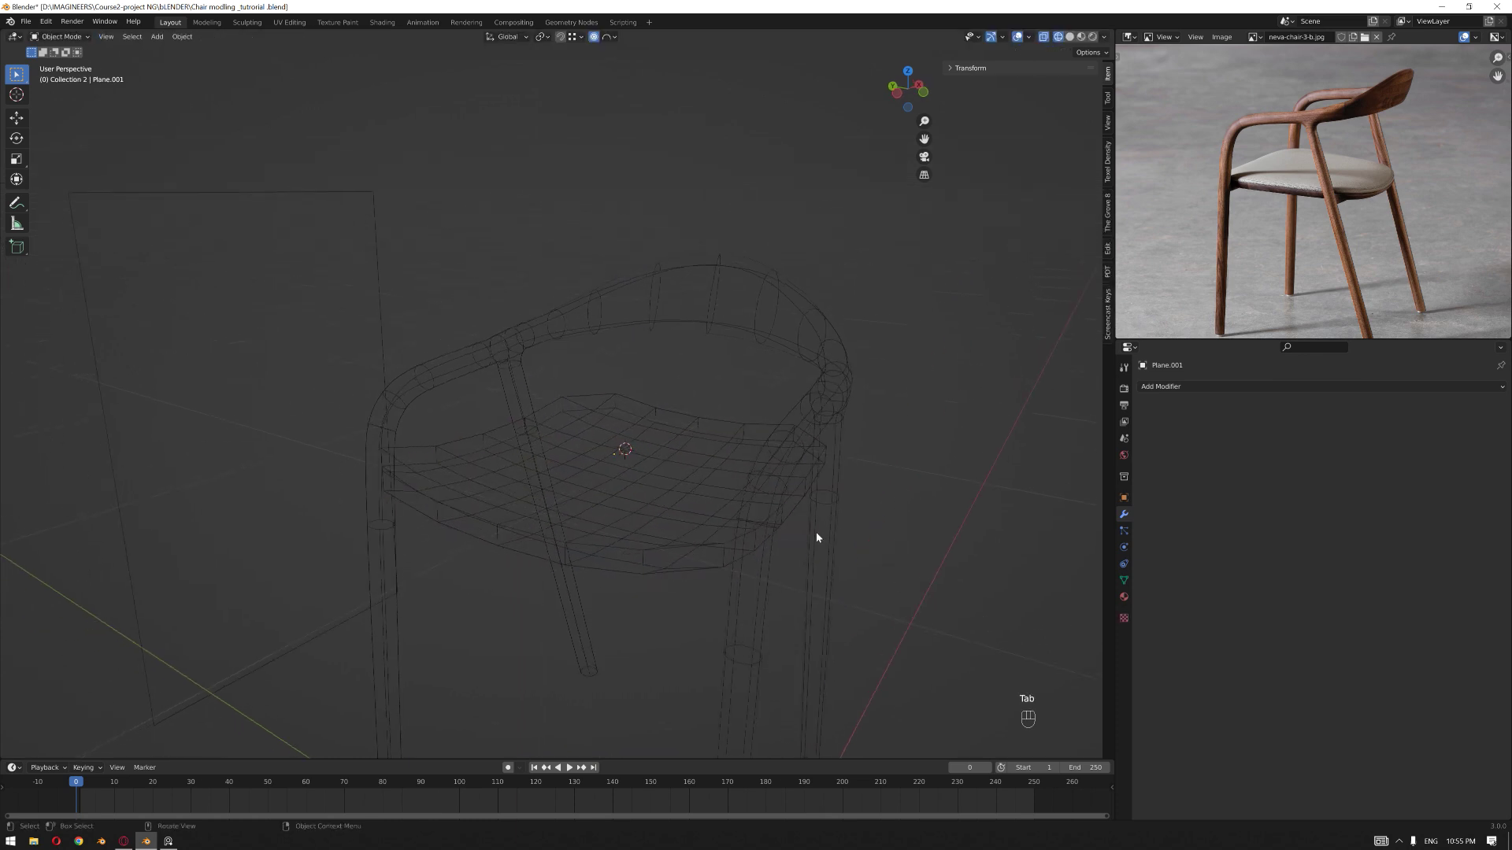
# - Add one centred loop cut around the seat's side wall
pyautogui.scroll(2, 874, 520)
pyautogui.press('Tab')
pyautogui.press('2')
pyautogui.click(702, 661)
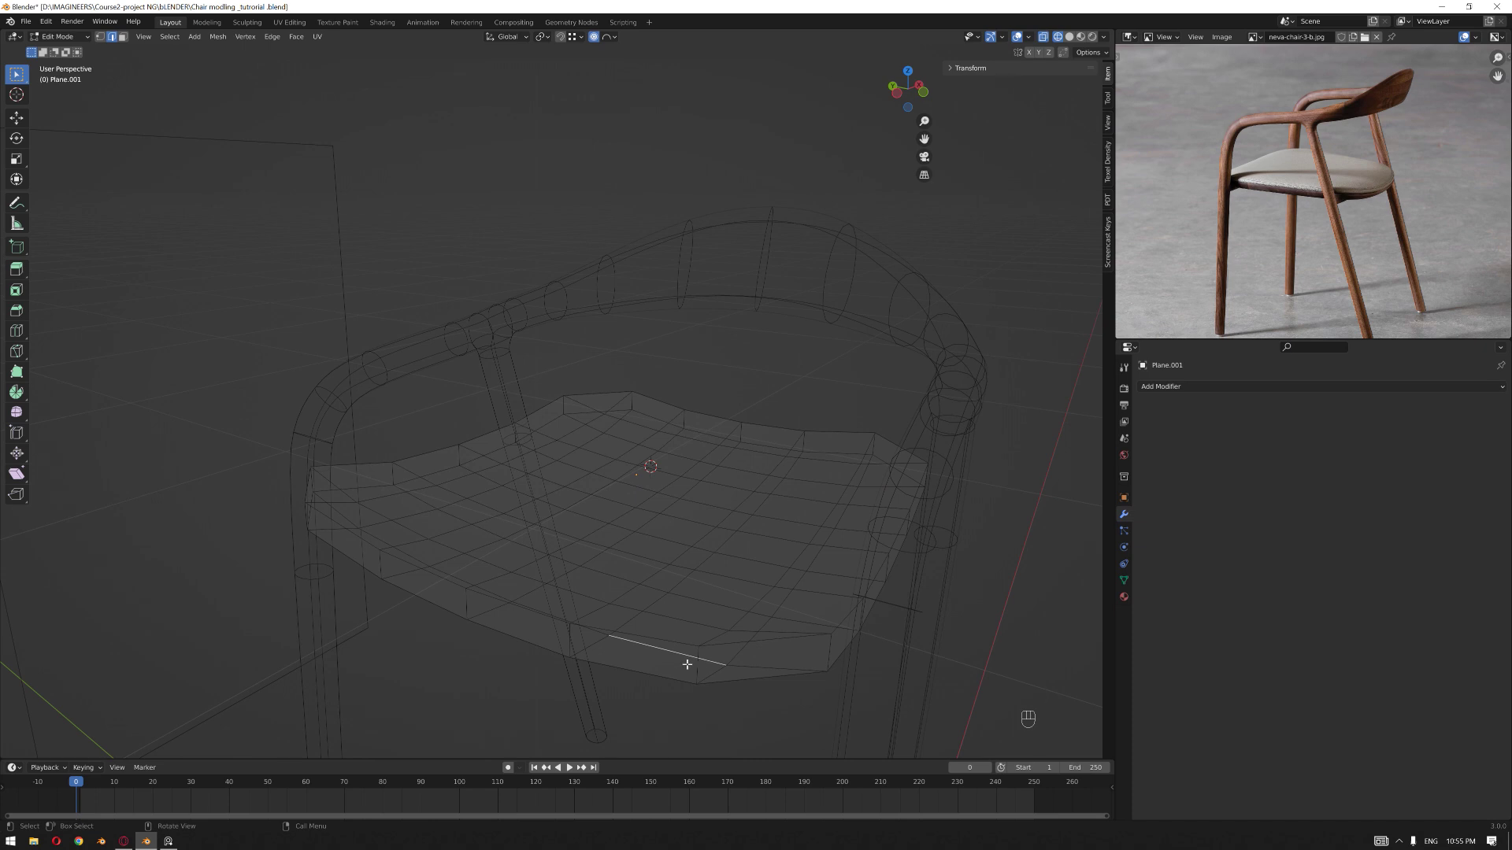
pyautogui.hotkey('ctrl', 'r')
pyautogui.click(693, 662)
pyautogui.rightClick(696, 662)
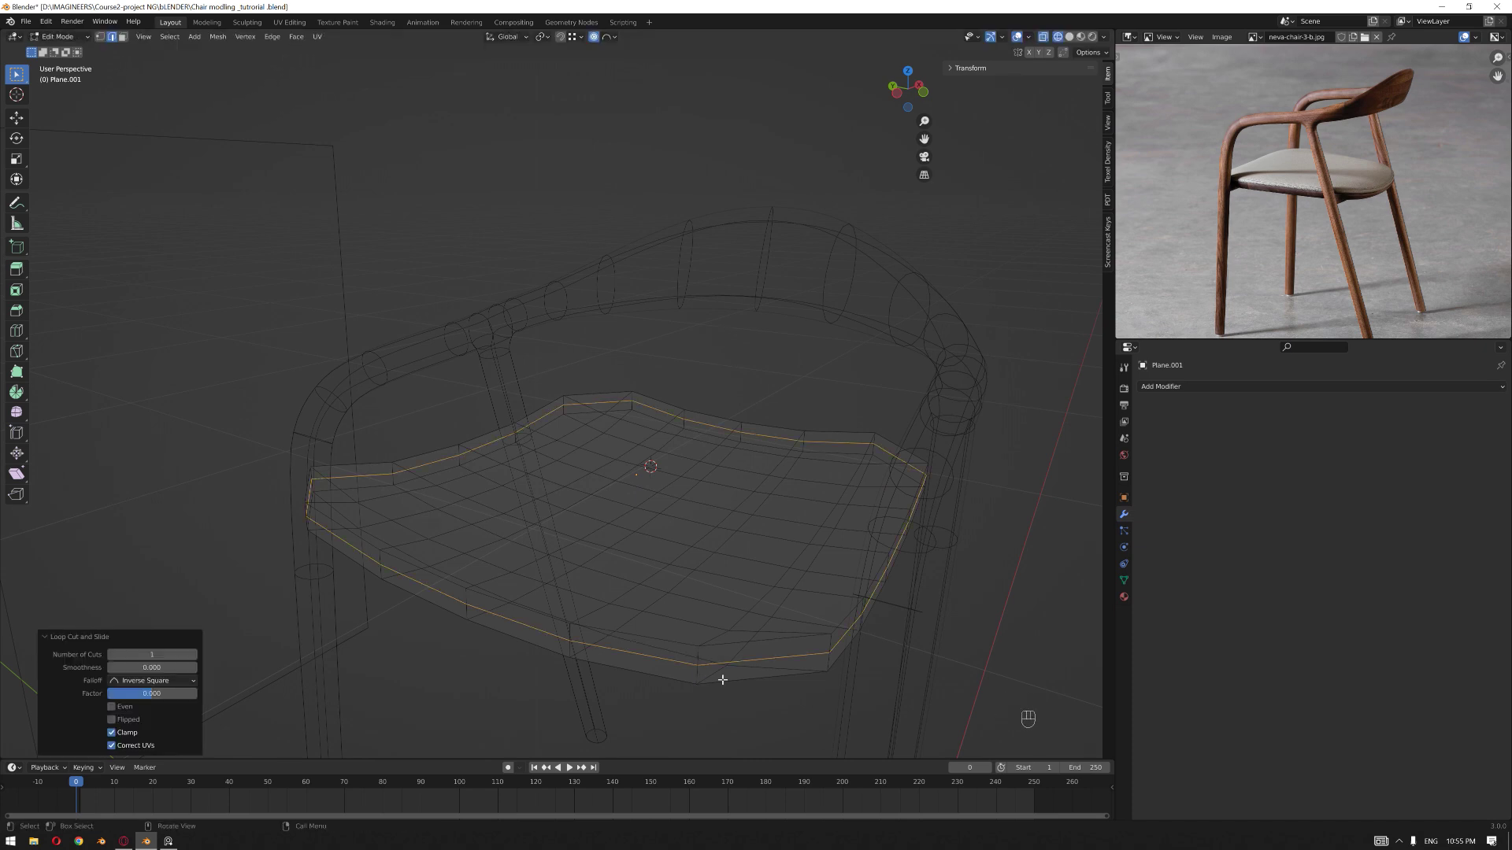
# - Turn off proportional editing and scale the seat's side loop outward to about 1.02
pyautogui.press('s')
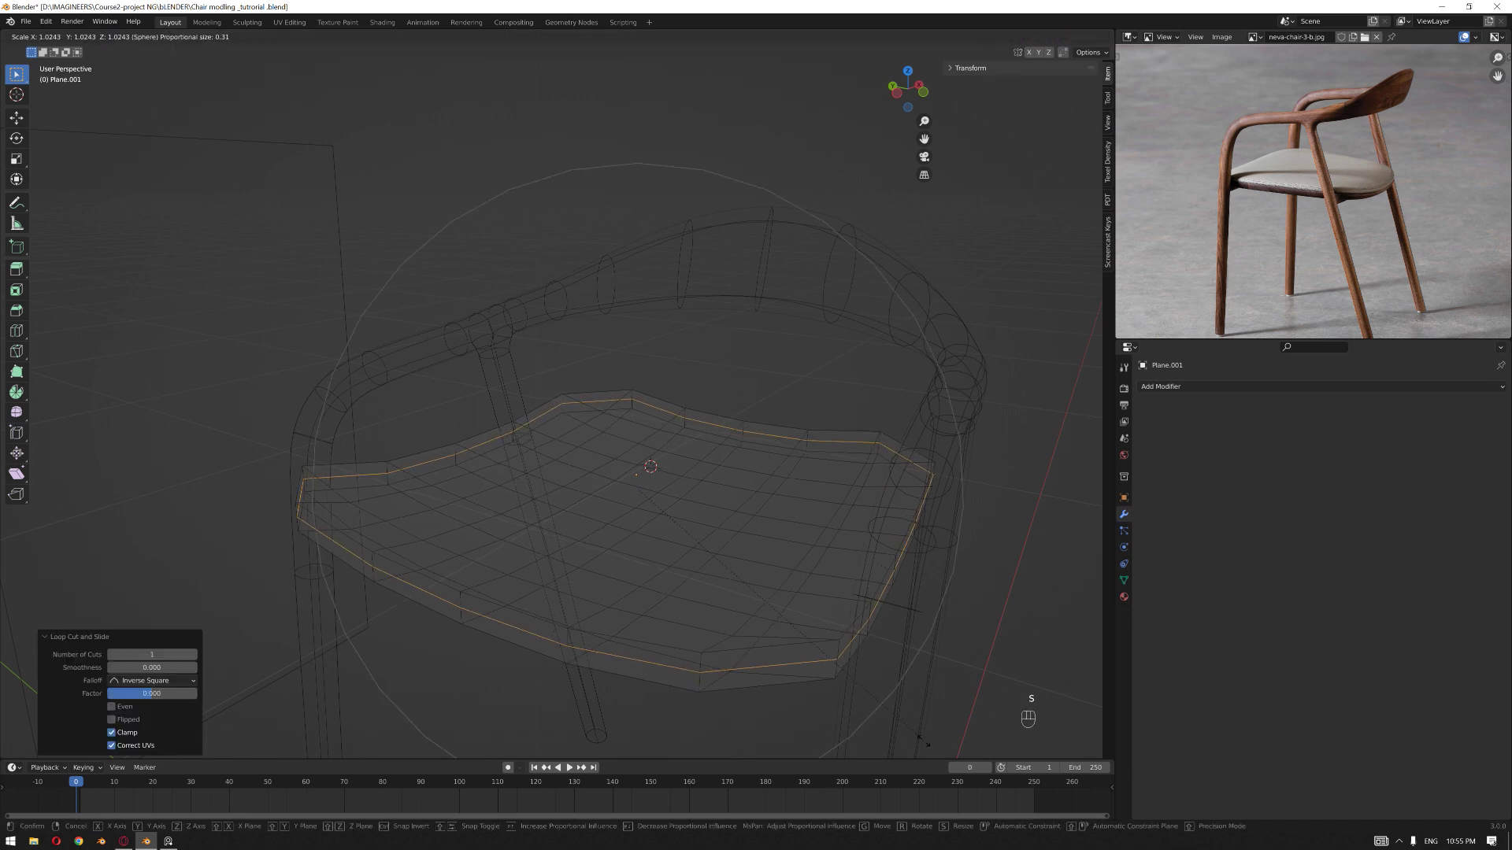
pyautogui.rightClick(944, 687)
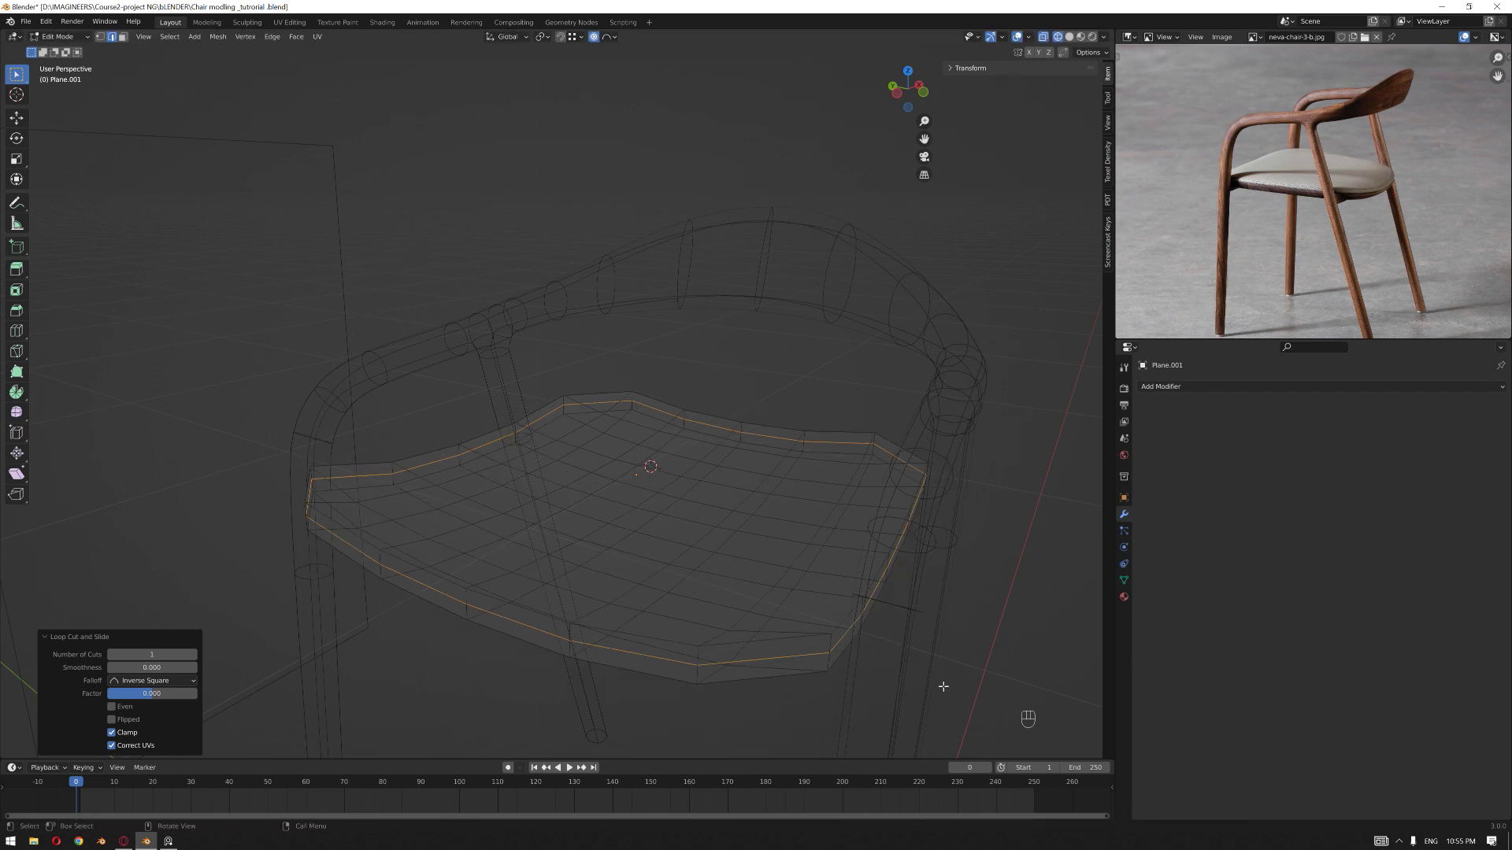
pyautogui.click(593, 36)
pyautogui.press('s')
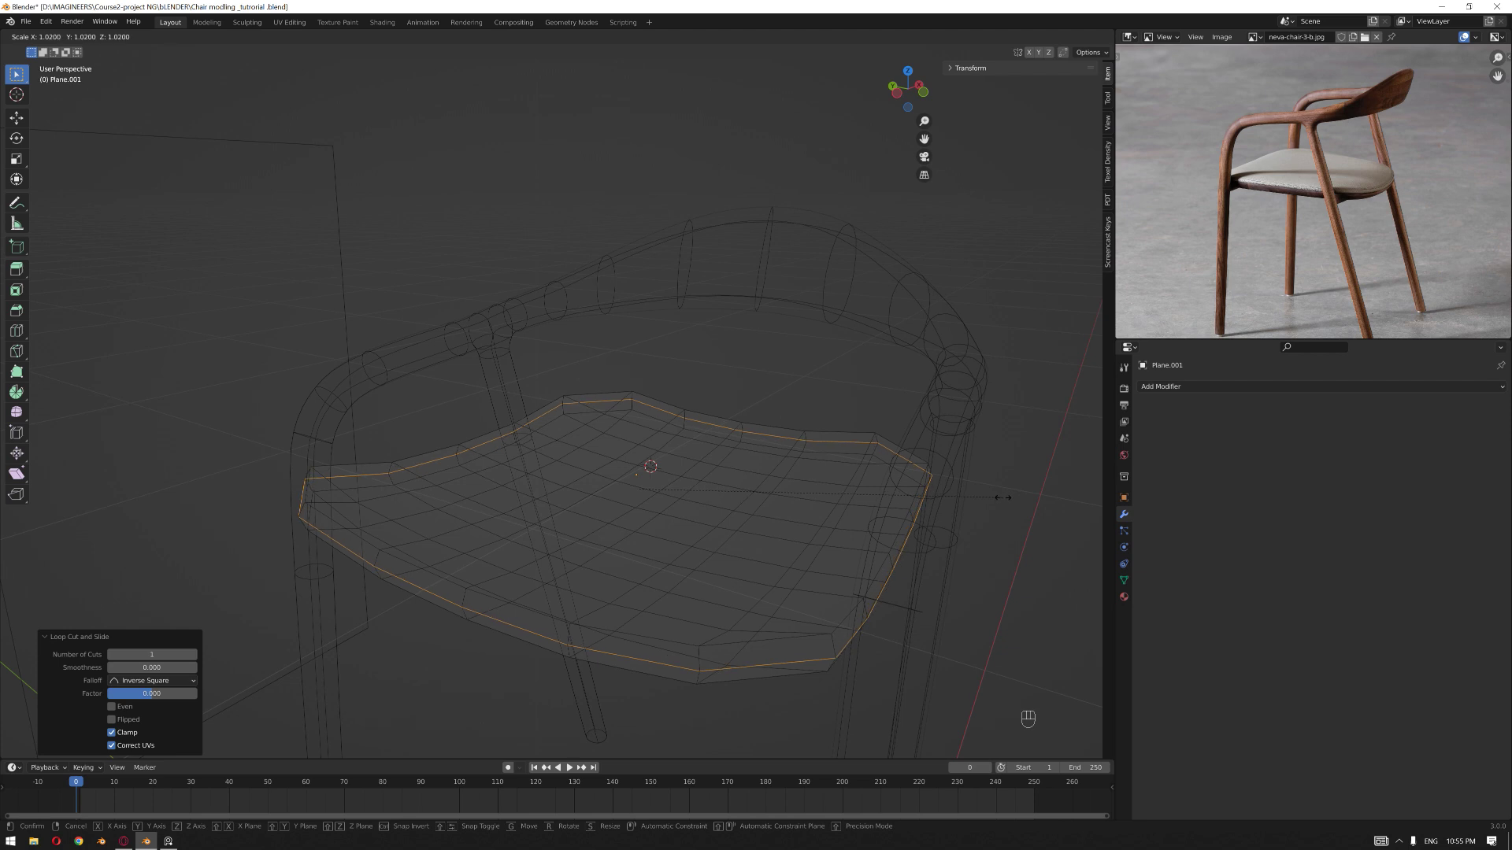
pyautogui.click(1003, 497)
pyautogui.moveTo(999, 496)
pyautogui.mouseDown(button='middle')
pyautogui.moveTo(837, 422)
pyautogui.moveTo(850, 448)
pyautogui.mouseUp(button='middle')
# - Switch to solid shading and add a Subdivision Surface modifier to the seat
pyautogui.press('Tab')
pyautogui.click(898, 450)
pyautogui.scroll(-2, 850, 447)
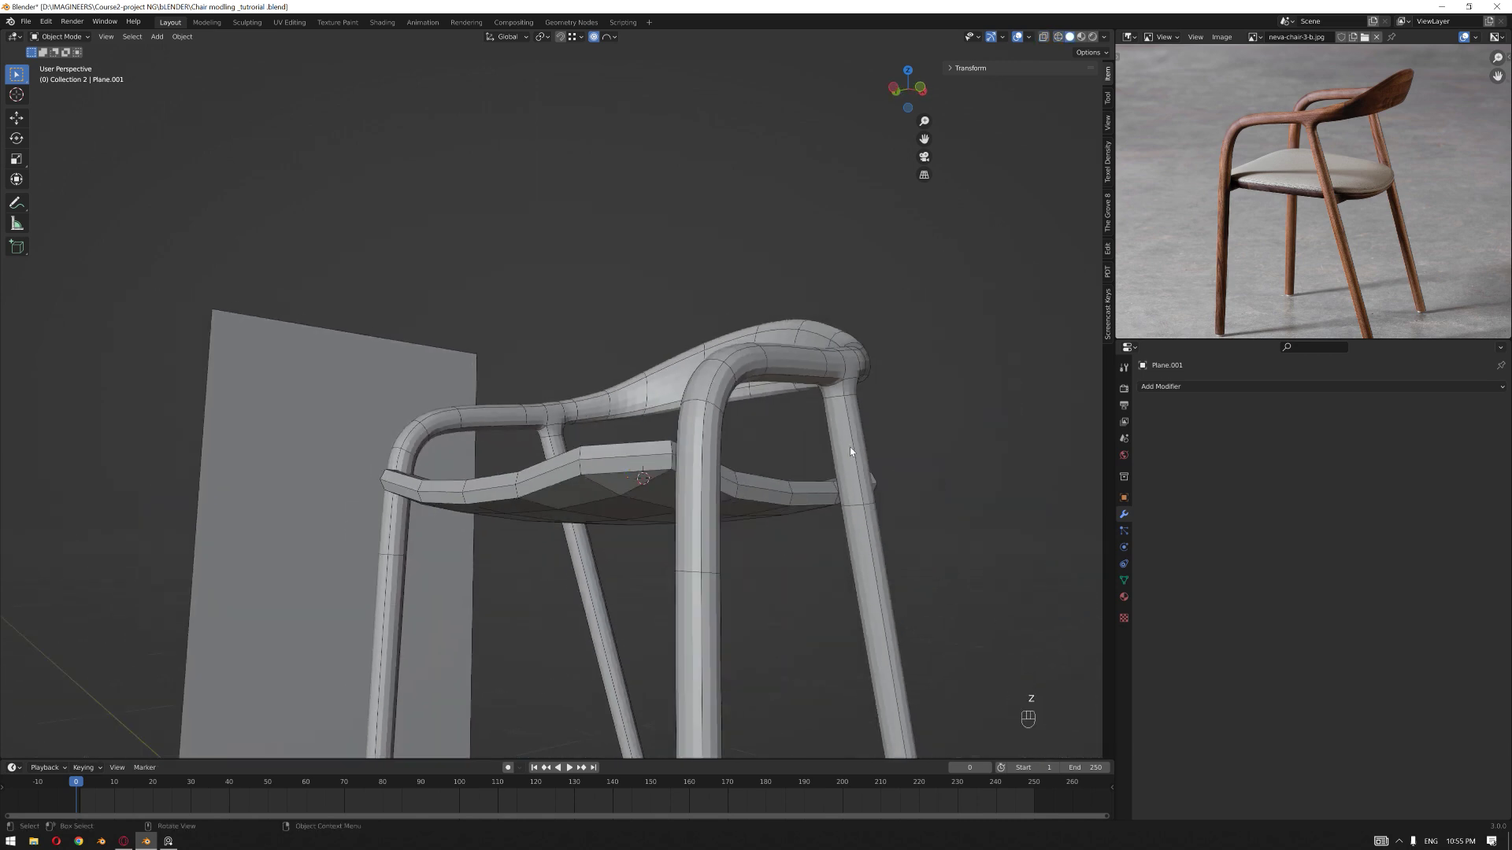
pyautogui.click(656, 495)
pyautogui.click(1218, 387)
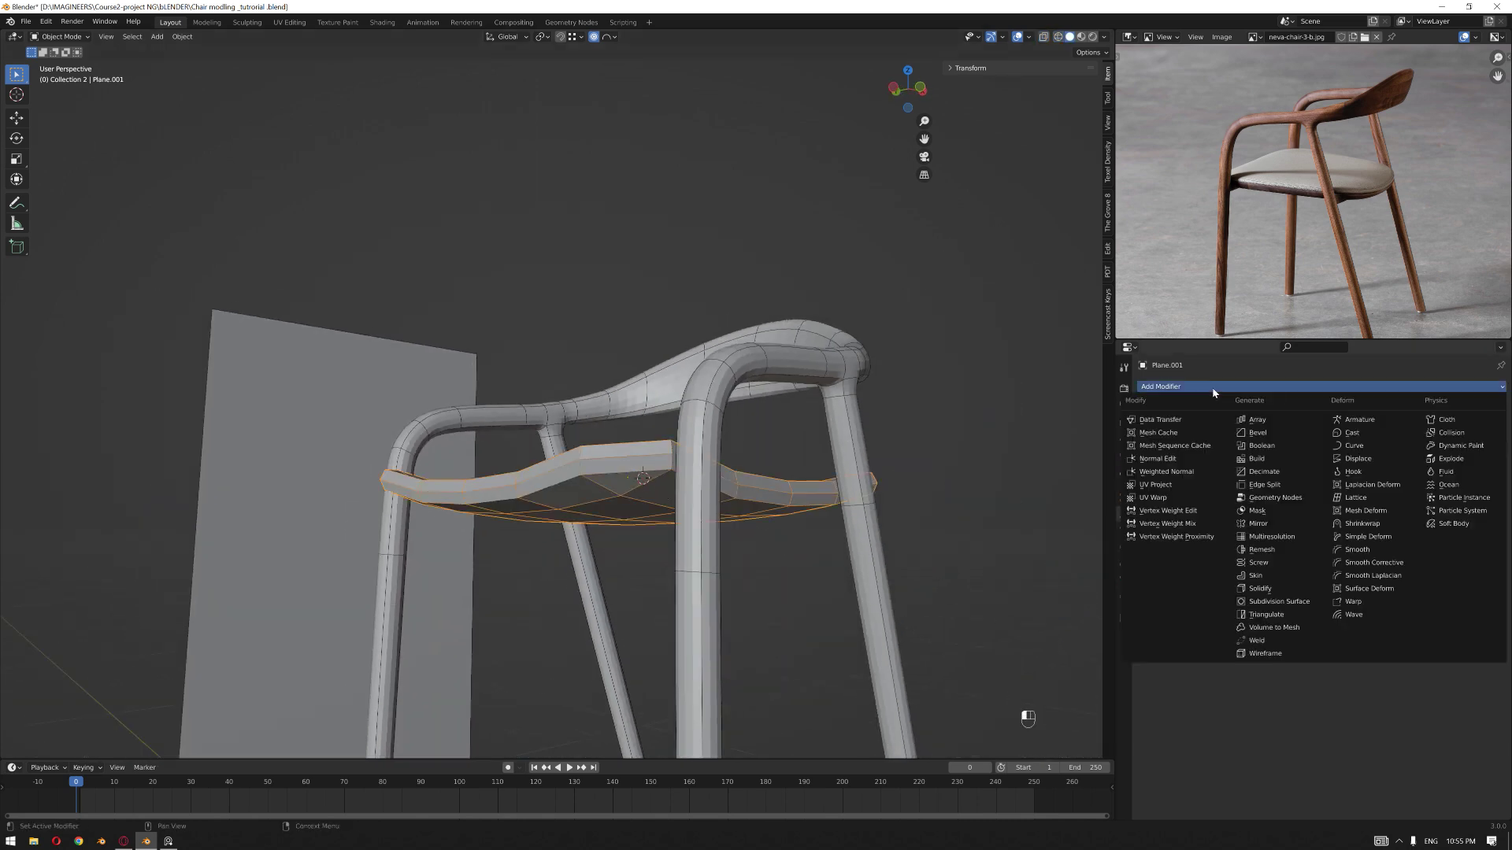
pyautogui.click(1267, 602)
# - Examine the subdivided seat's rim and its fit to the frame, and open the seat mesh for editing
pyautogui.moveTo(795, 456); pyautogui.dragTo(827, 465, button='middle')
pyautogui.moveTo(920, 436); pyautogui.dragTo(811, 435, button='middle')
pyautogui.scroll(2, 811, 434)
pyautogui.scroll(2, 811, 434)
pyautogui.click(742, 591)
pyautogui.scroll(-2, 697, 542)
pyautogui.scroll(4, 630, 407)
pyautogui.scroll(-3, 630, 406)
pyautogui.scroll(3, 611, 471)
pyautogui.press('Tab')
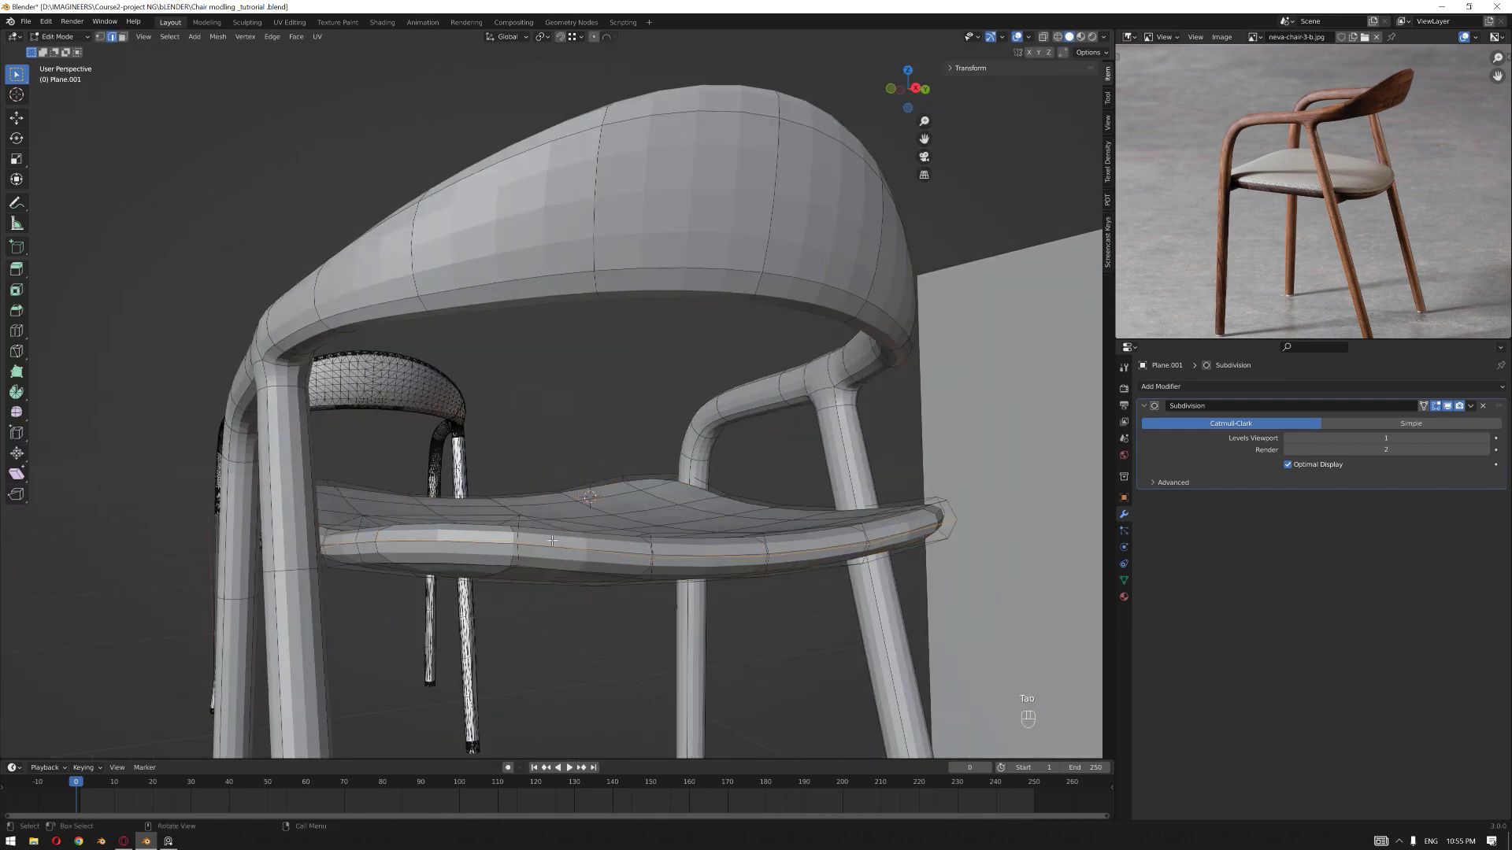
# - Add two supporting loop cuts around the seat's side wall, one near its upper edge and one near its lower edge
pyautogui.scroll(2, 742, 545)
pyautogui.hotkey('ctrl', 'r')
pyautogui.click(508, 604)
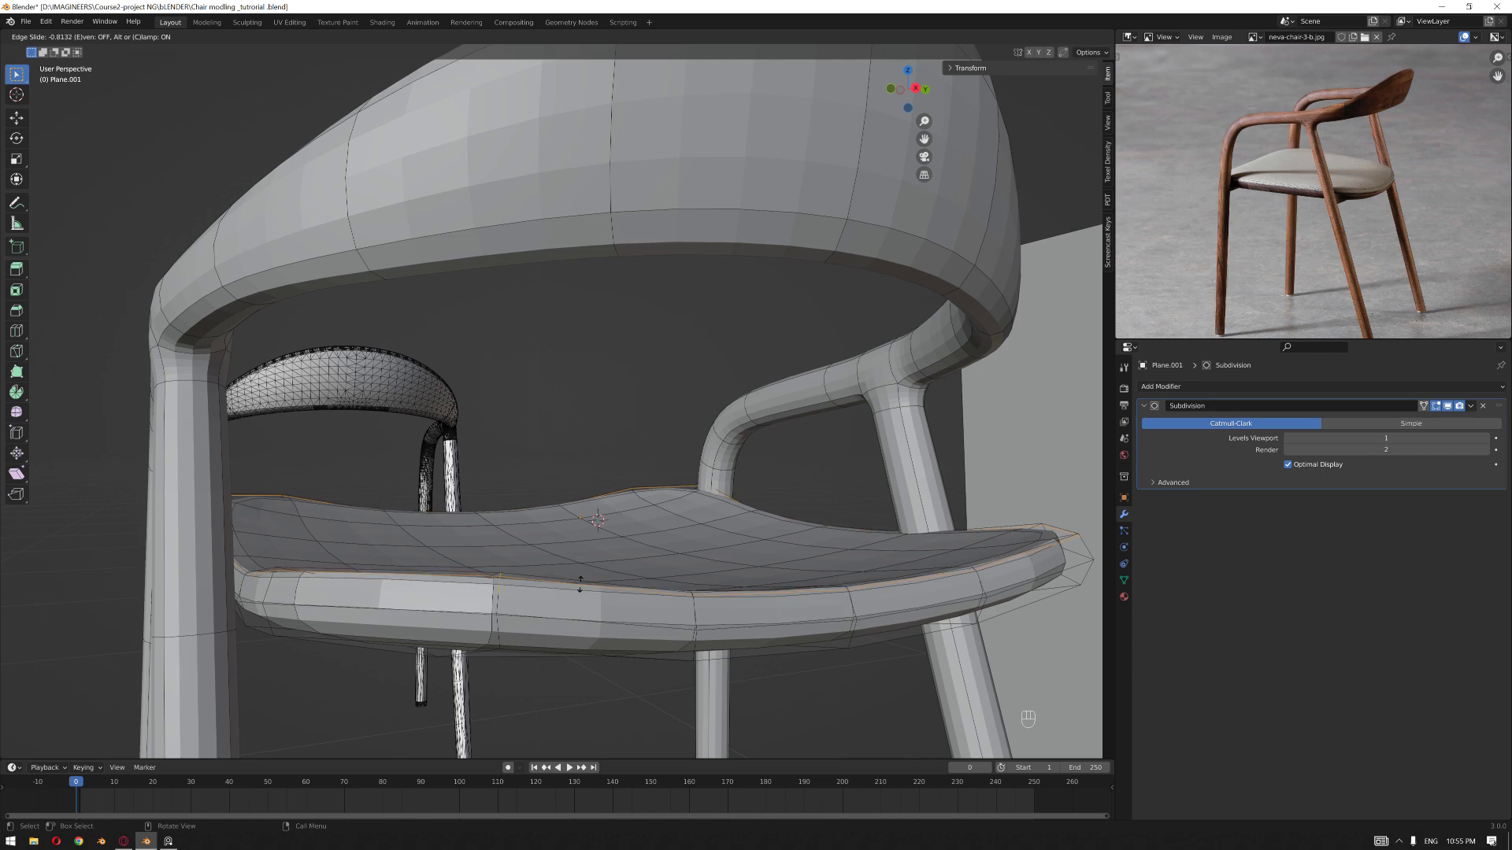
pyautogui.click(571, 595)
pyautogui.hotkey('ctrl', 'r')
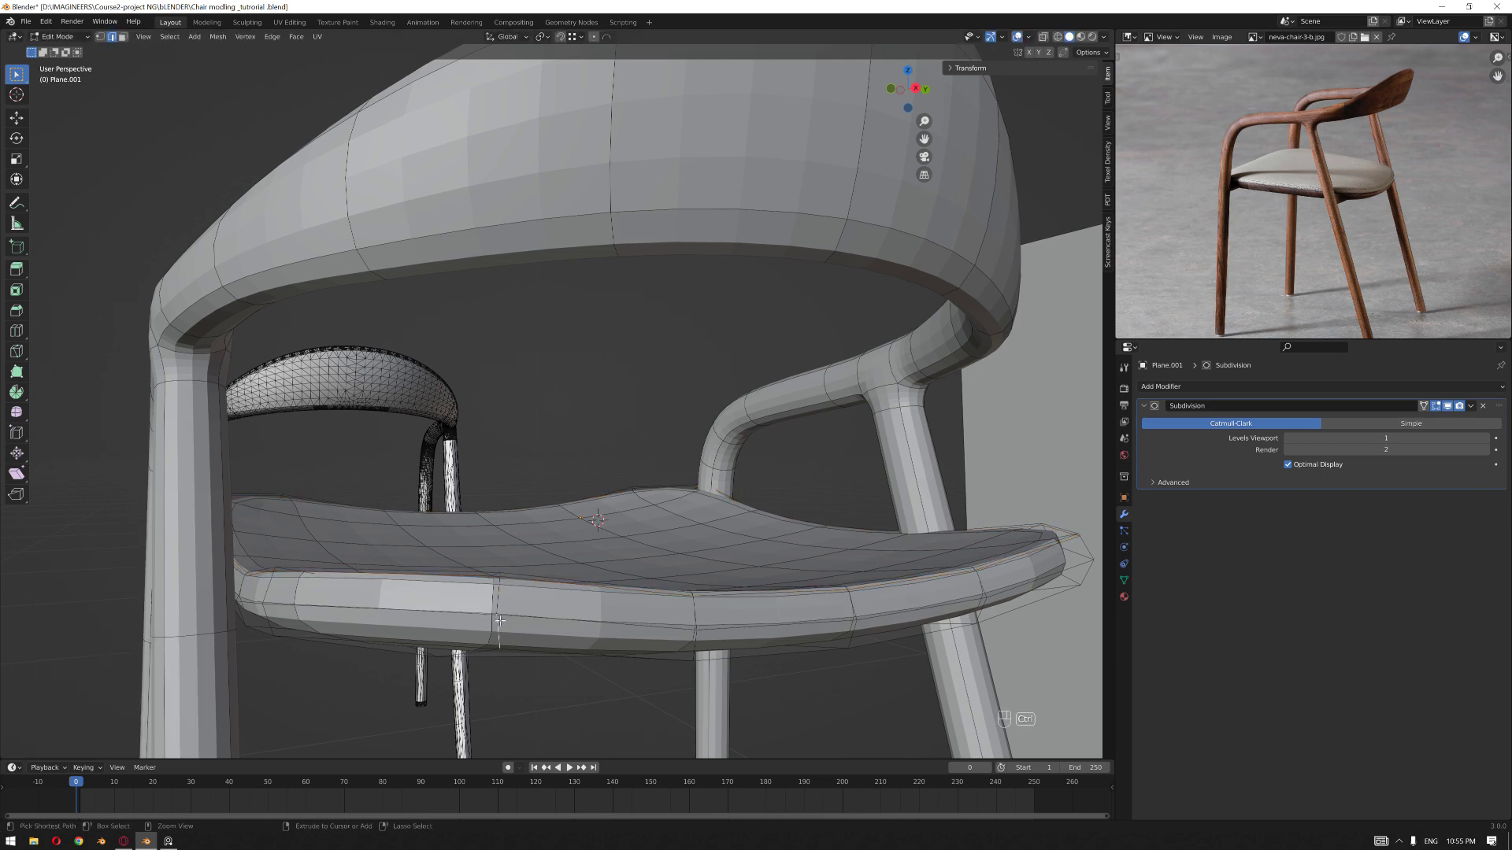
pyautogui.click(512, 640)
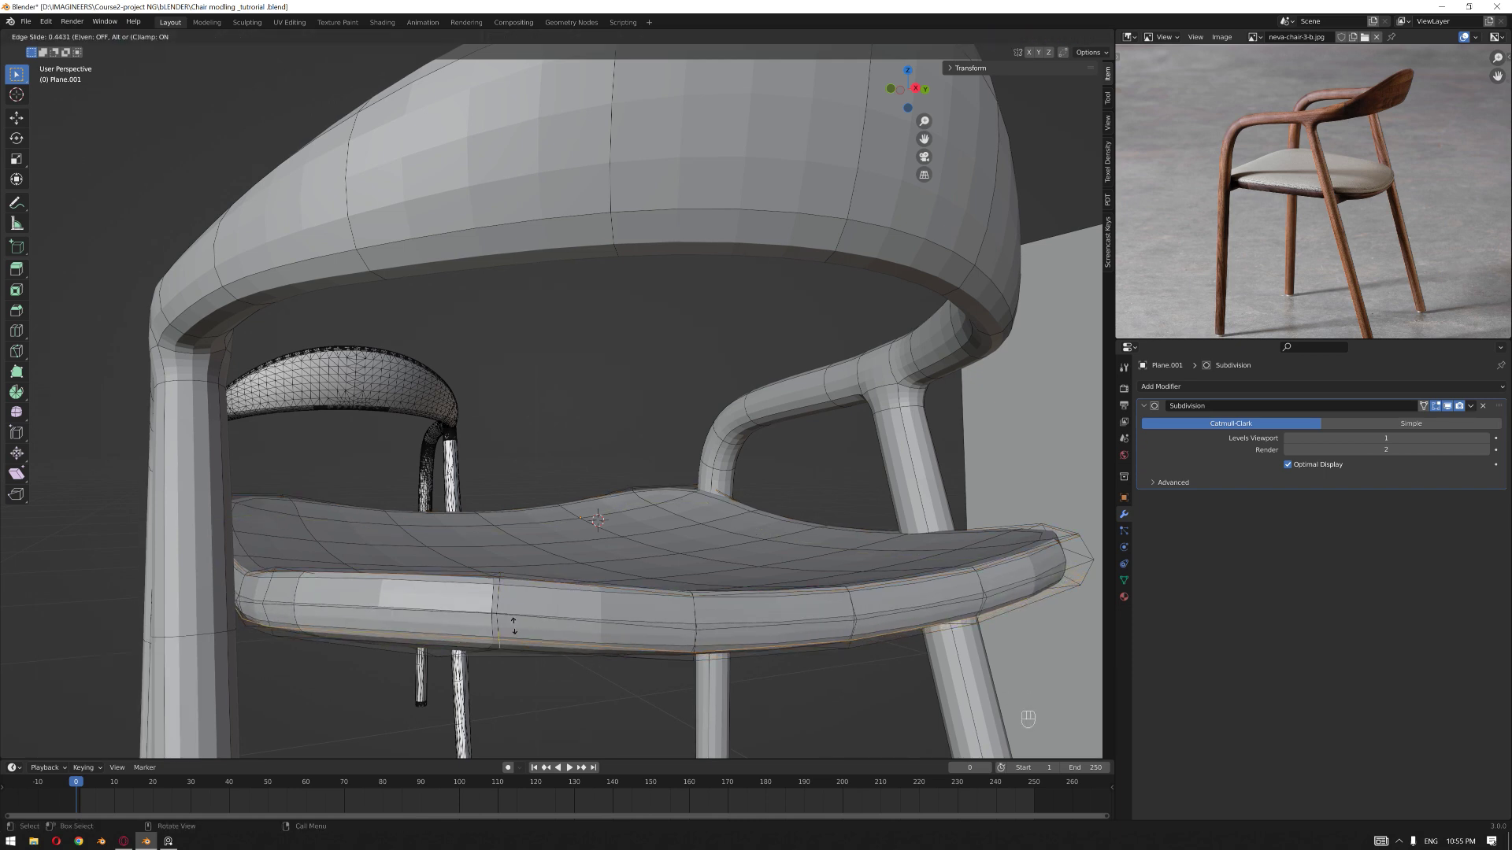
pyautogui.click(513, 627)
# - Dissolve the middle edge loop of the seat's side wall and leave mesh editing
pyautogui.hotkey('ctrl', 'r')
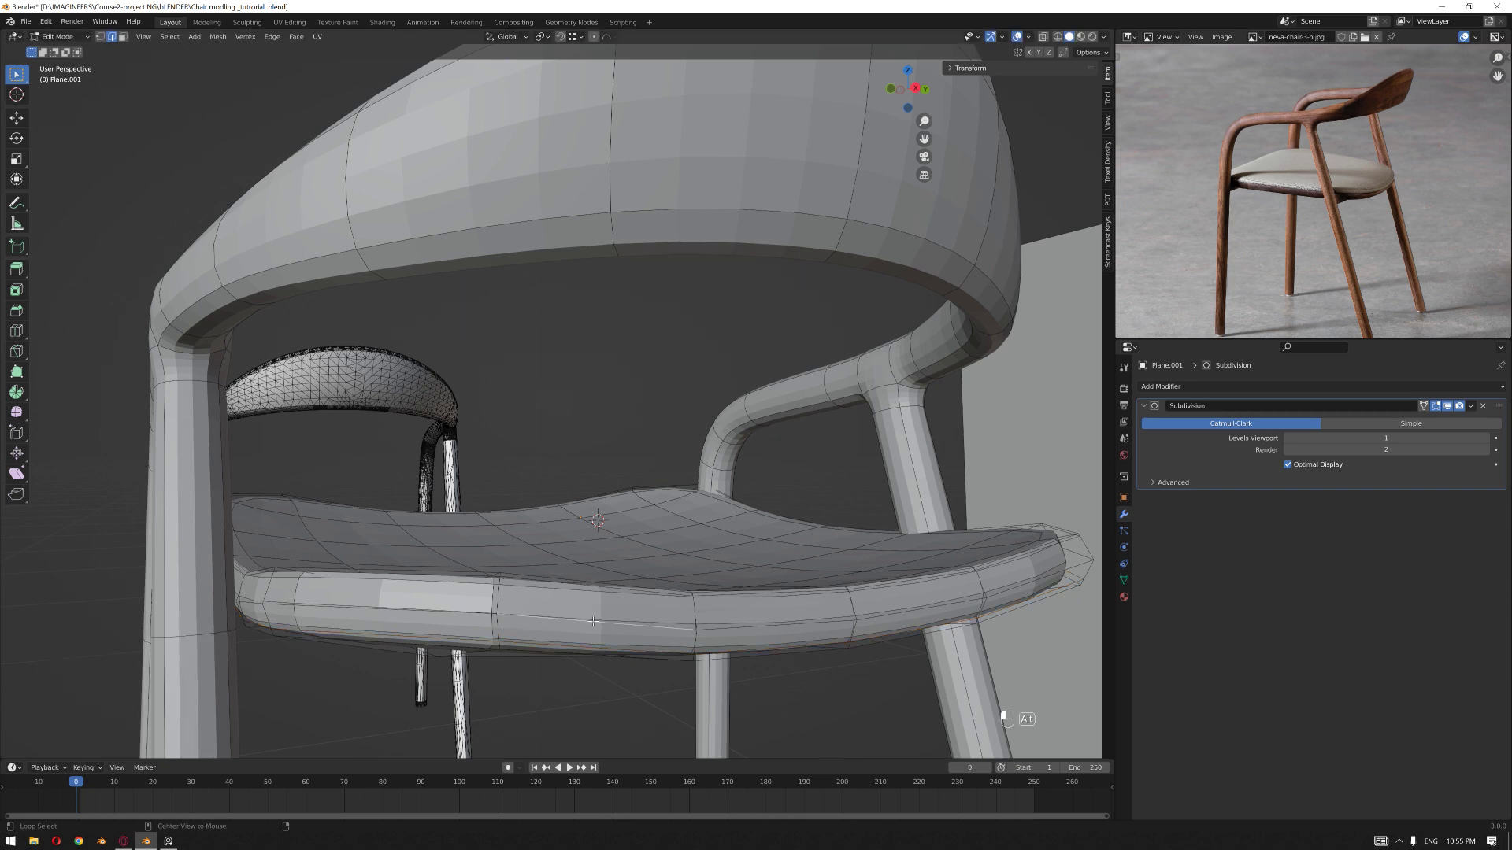
pyautogui.rightClick(592, 622)
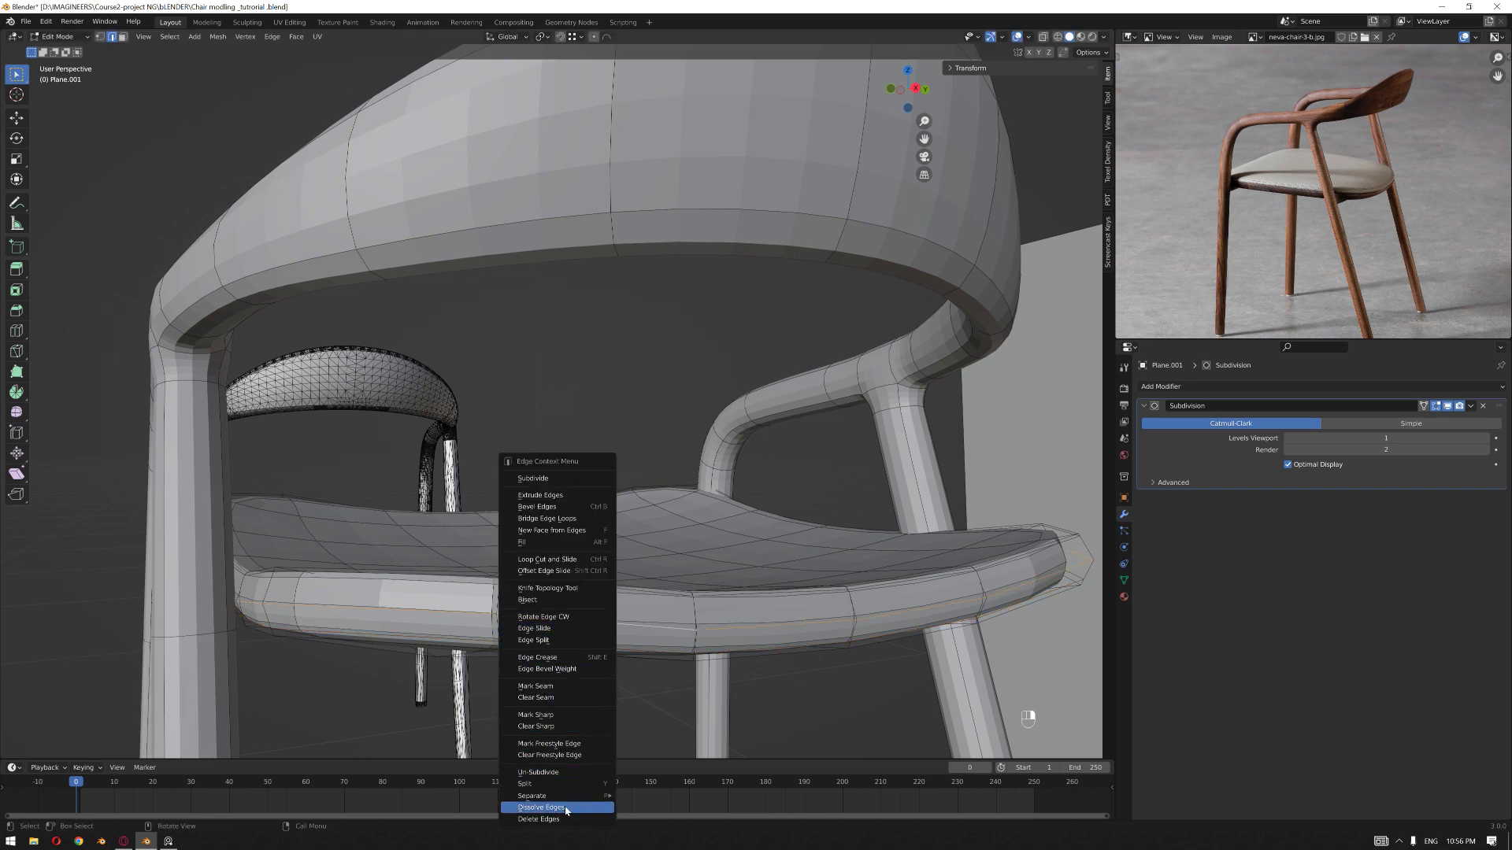
pyautogui.click(565, 810)
pyautogui.moveTo(597, 446); pyautogui.dragTo(611, 446, button='middle')
pyautogui.scroll(-1, 610, 441)
pyautogui.press('Tab')
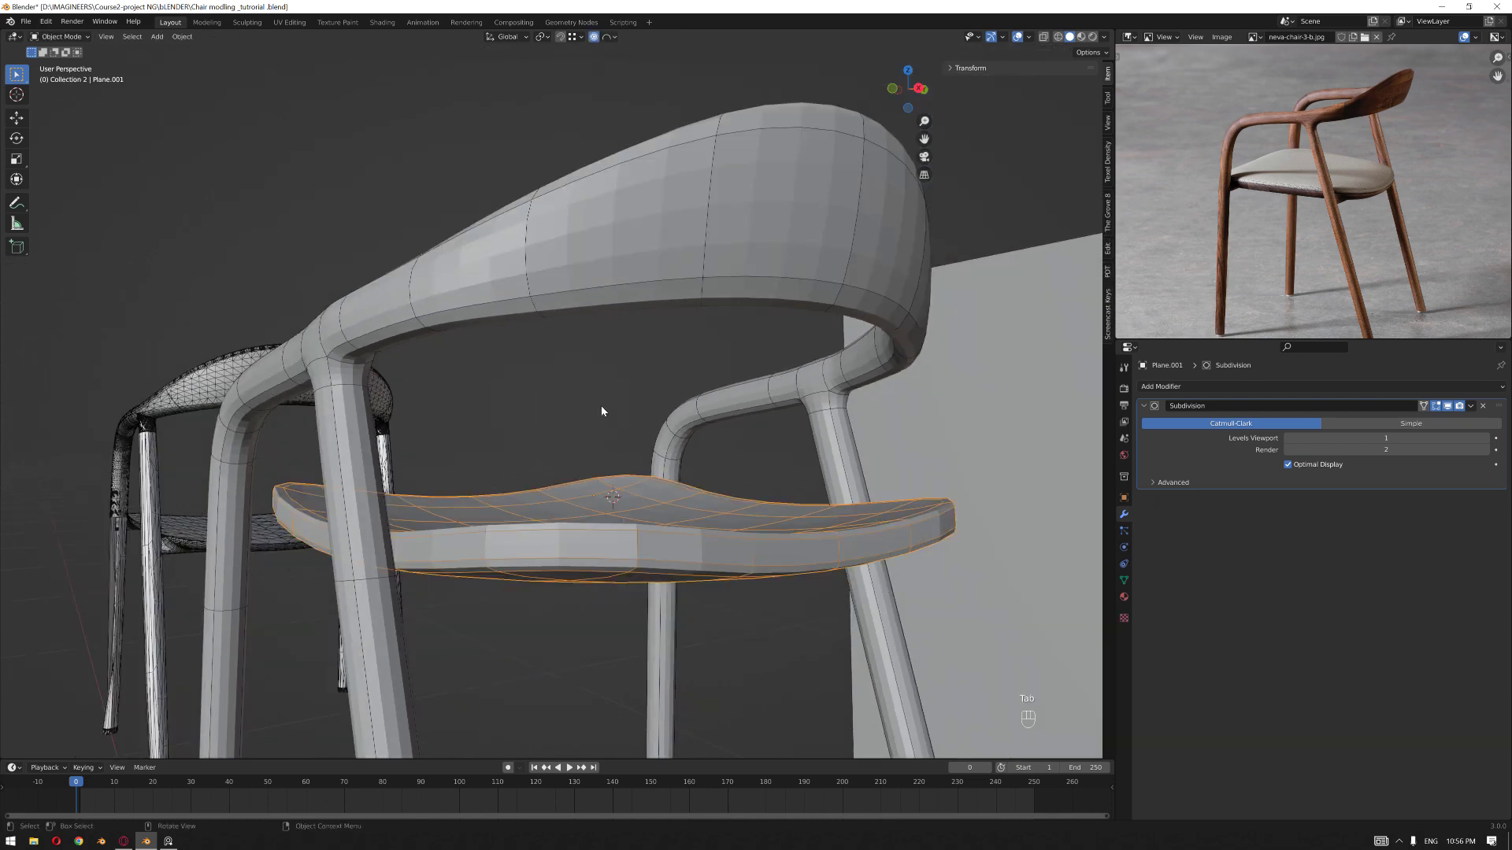
pyautogui.click(602, 410)
pyautogui.scroll(-2, 590, 418)
pyautogui.click(638, 476)
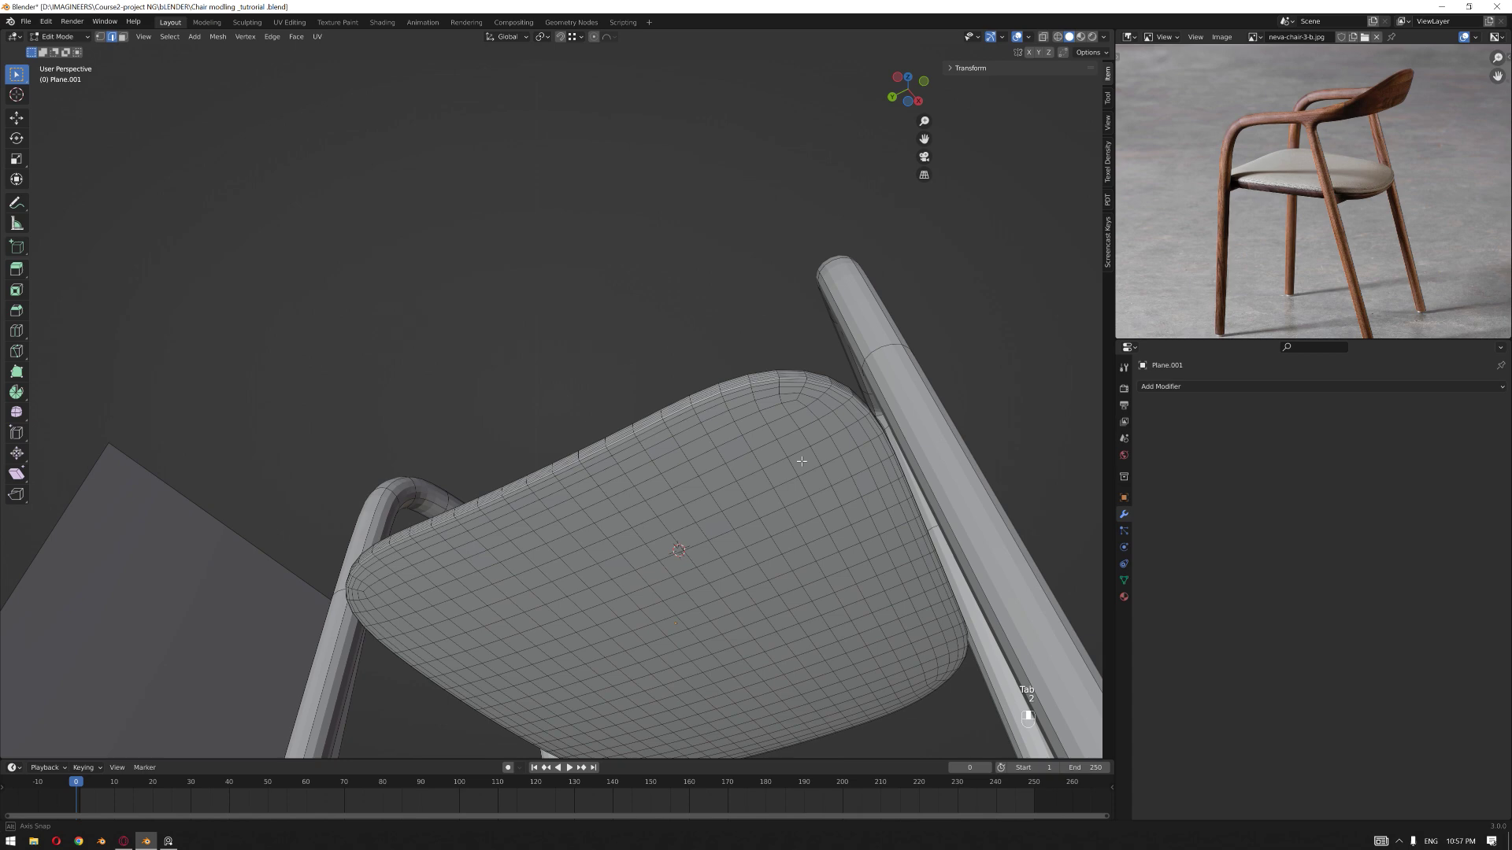
# - Select a run of edges across the seat's underside near its rounded corner
pyautogui.moveTo(802, 462); pyautogui.dragTo(555, 403, button='middle')
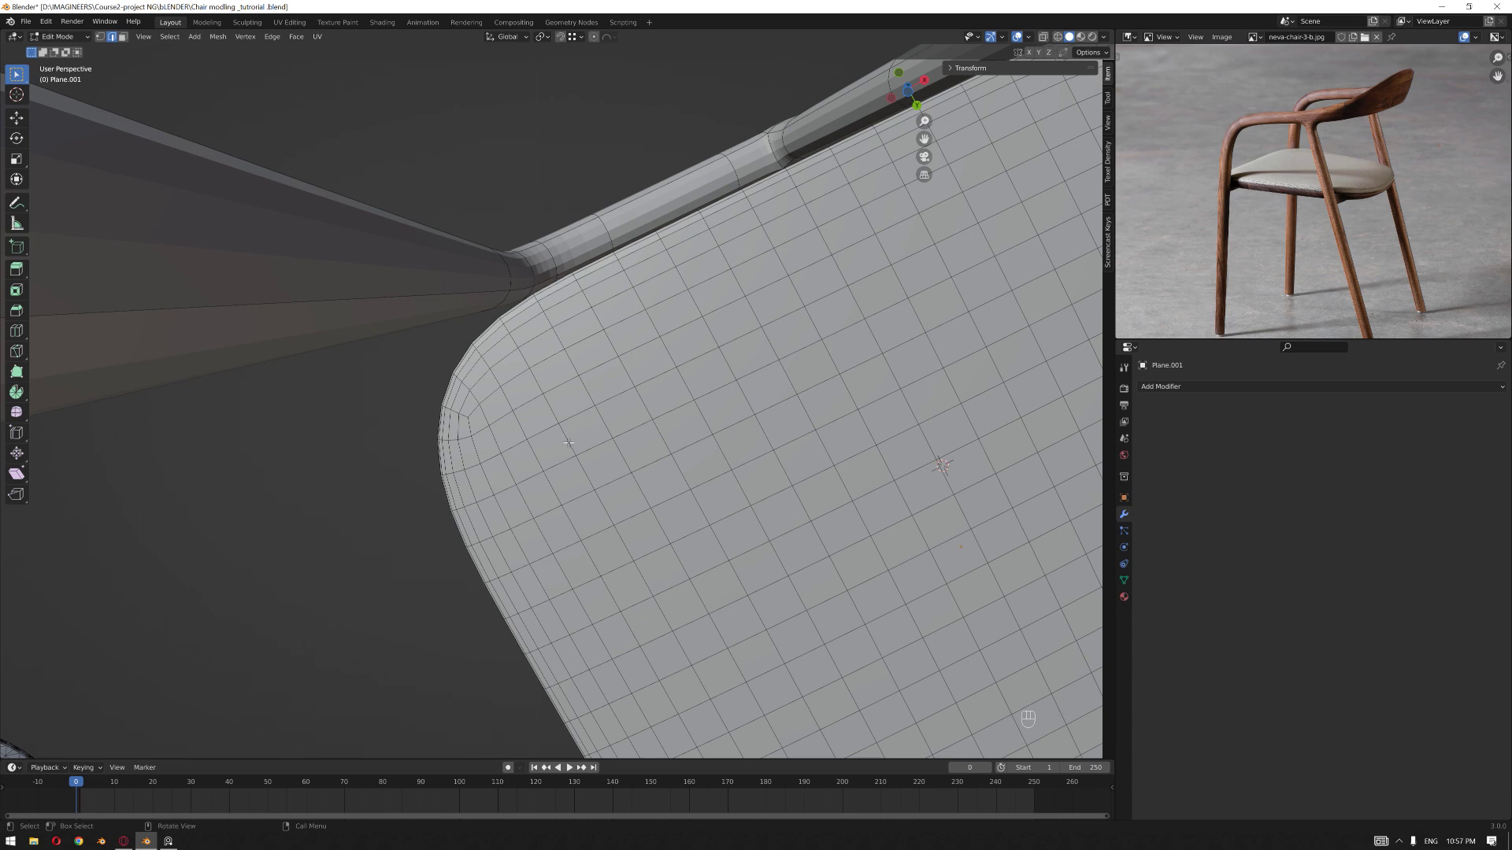
pyautogui.press('shift')
pyautogui.moveTo(576, 345); pyautogui.dragTo(519, 461, button='middle')
pyautogui.press('shift')
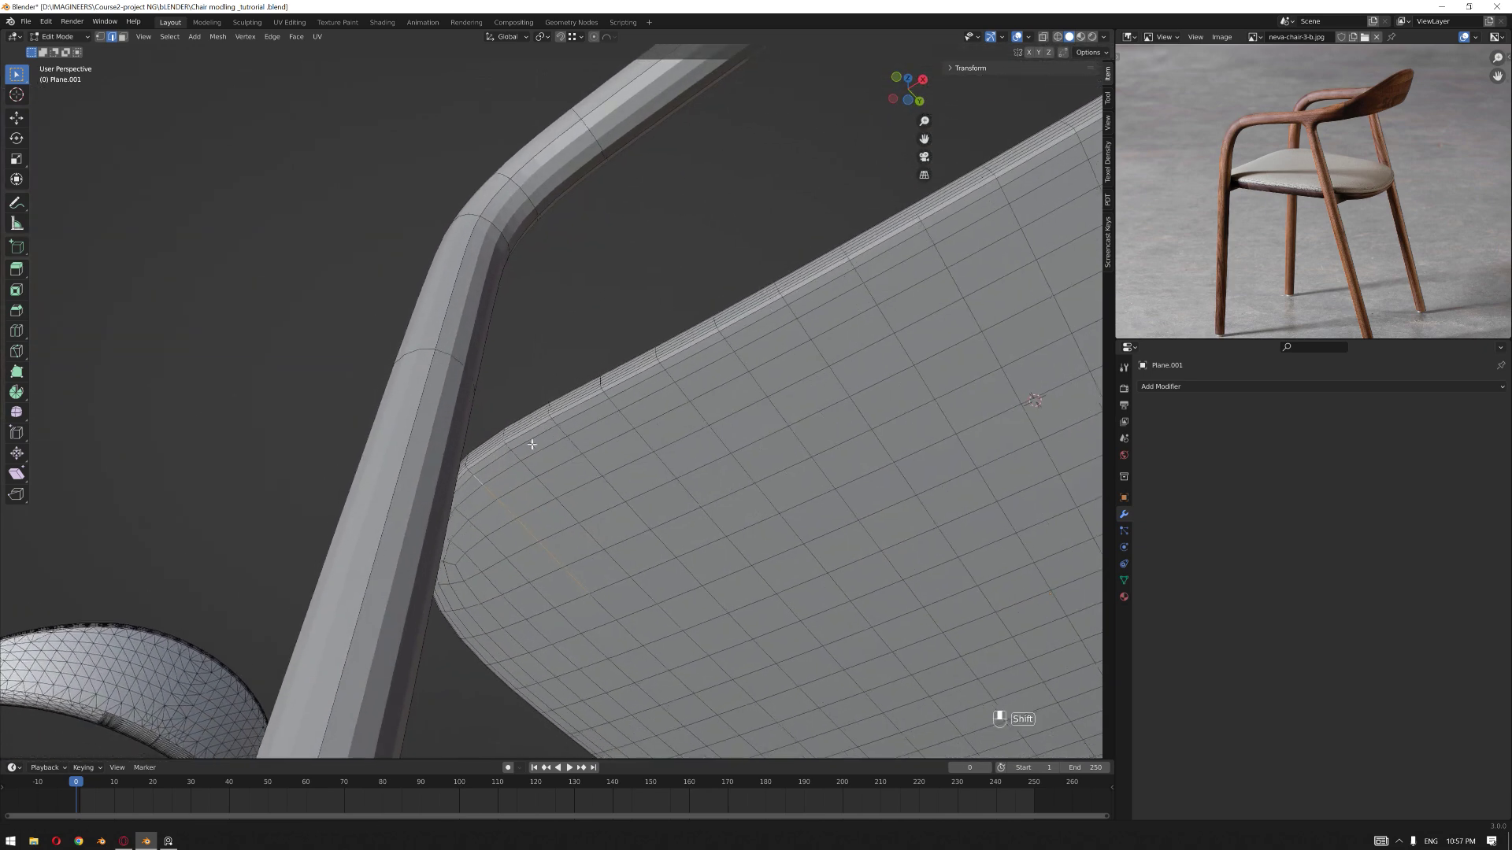
pyautogui.scroll(4, 518, 461)
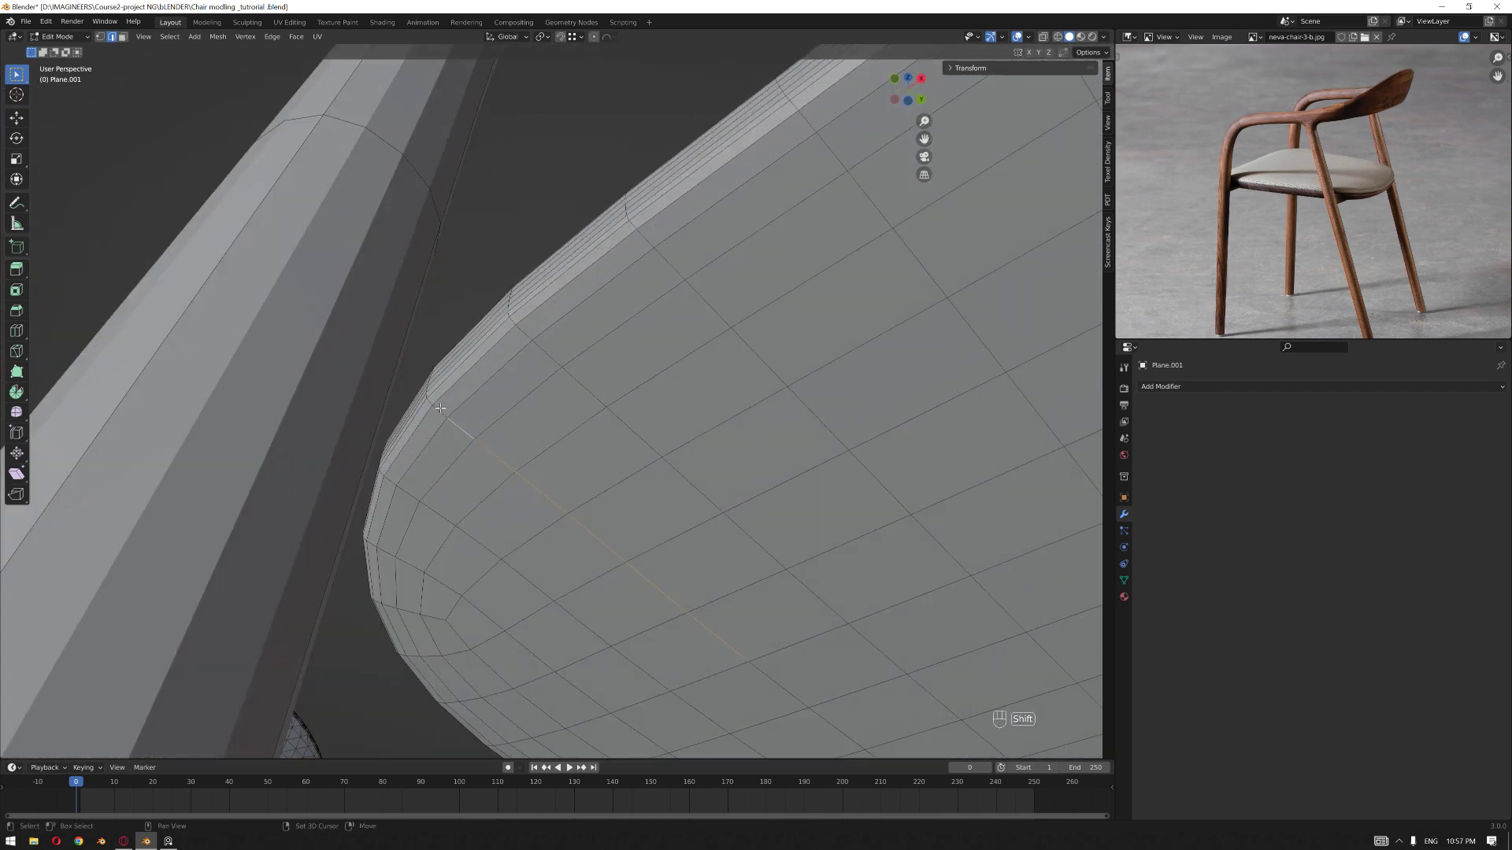
pyautogui.scroll(-1, 440, 408)
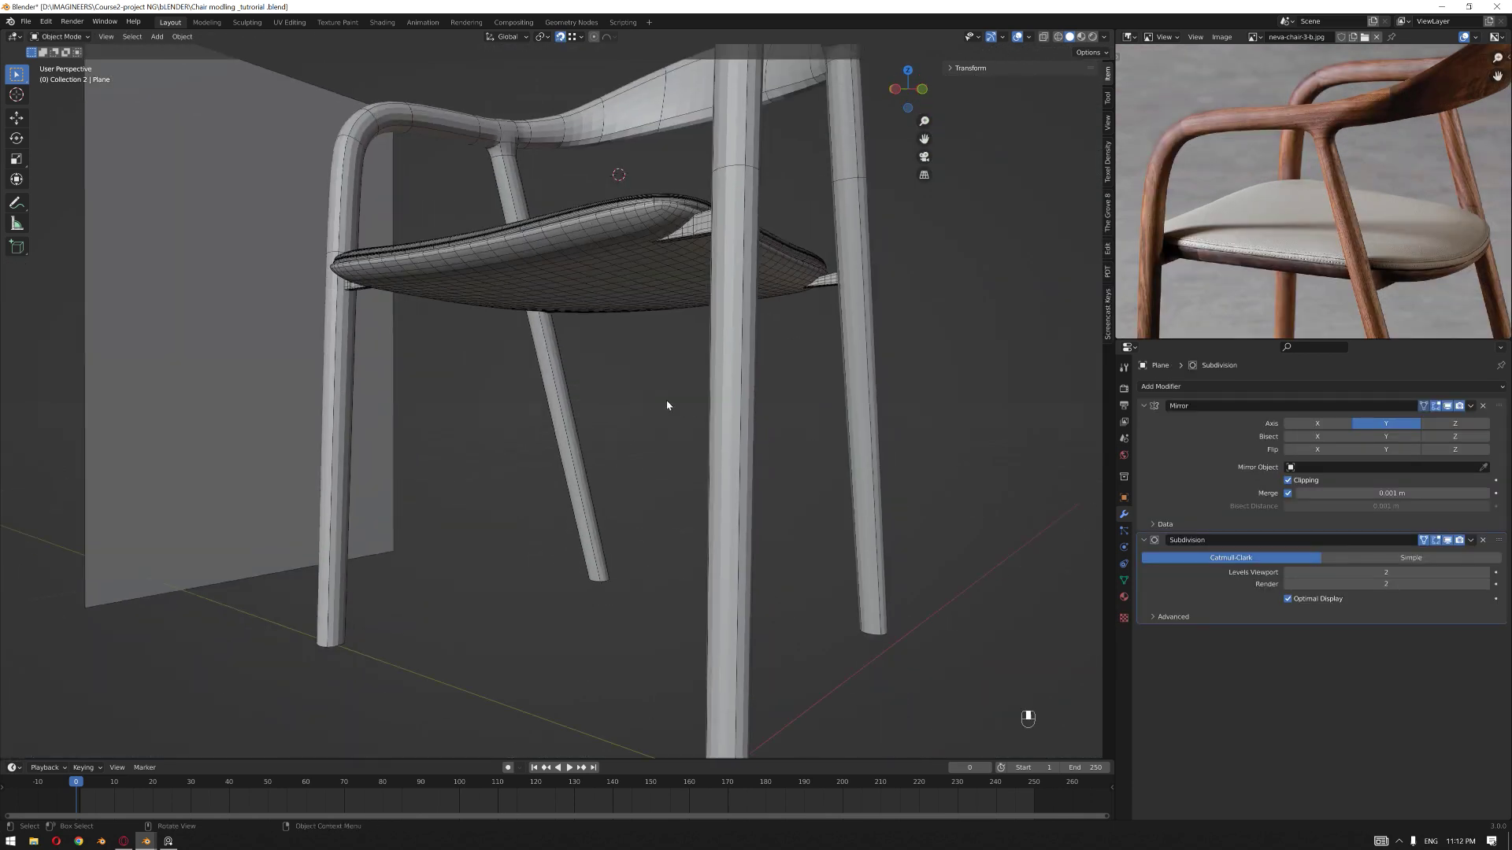
# - Open the frame mesh and add a loop cut near the lower end of the front leg
pyautogui.moveTo(667, 405); pyautogui.dragTo(742, 395, button='middle')
pyautogui.press('Tab')
pyautogui.hotkey('ctrl', 'r')
pyautogui.click(742, 456)
pyautogui.click(737, 530)
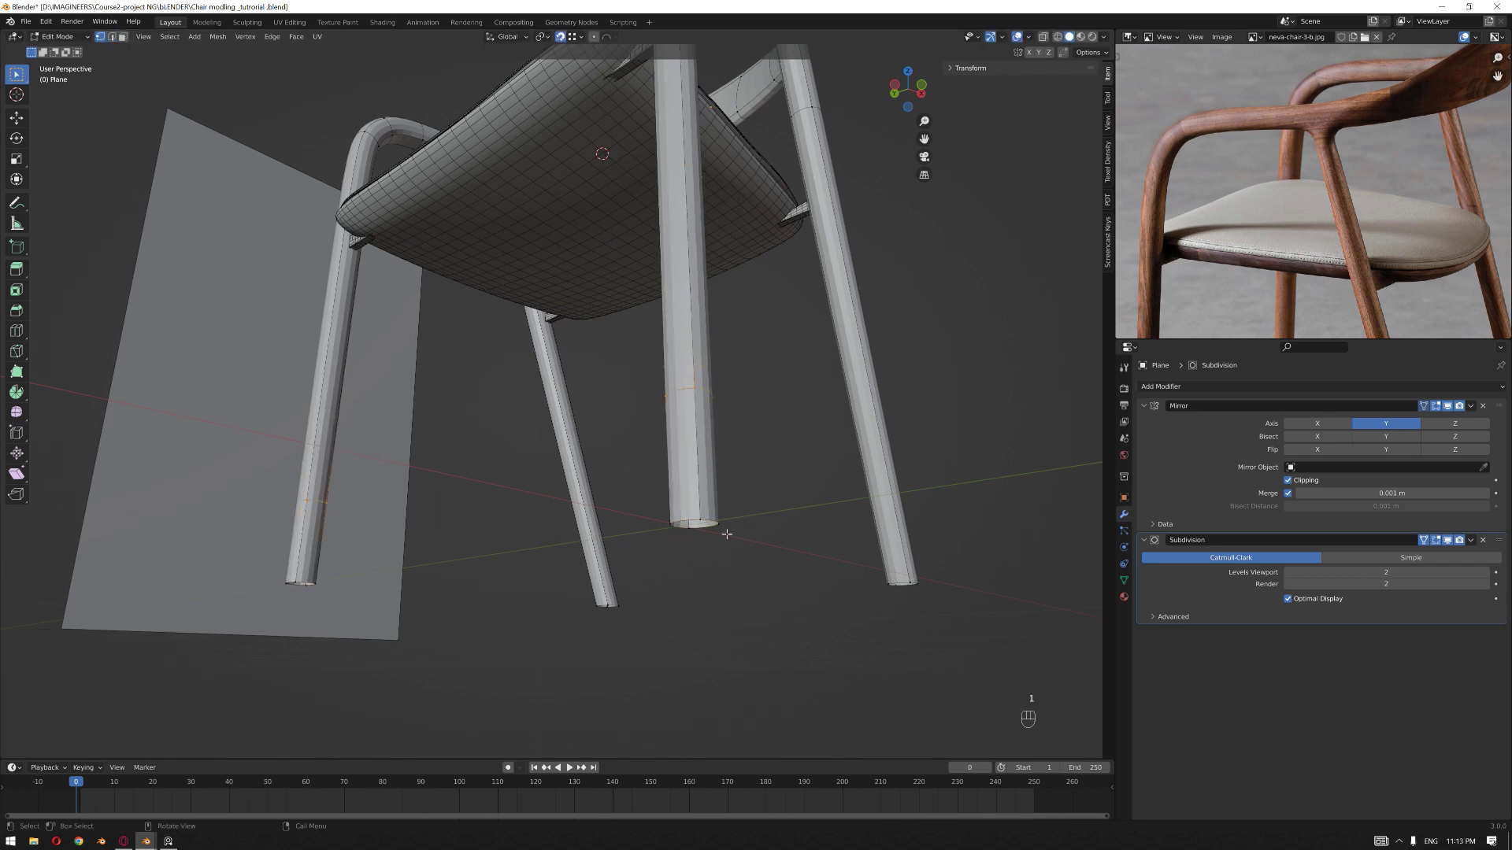
# - Inset the front leg's bottom face by about 0.008 m and extrude it downward into a short foot
pyautogui.scroll(4, 678, 583)
pyautogui.press('i')
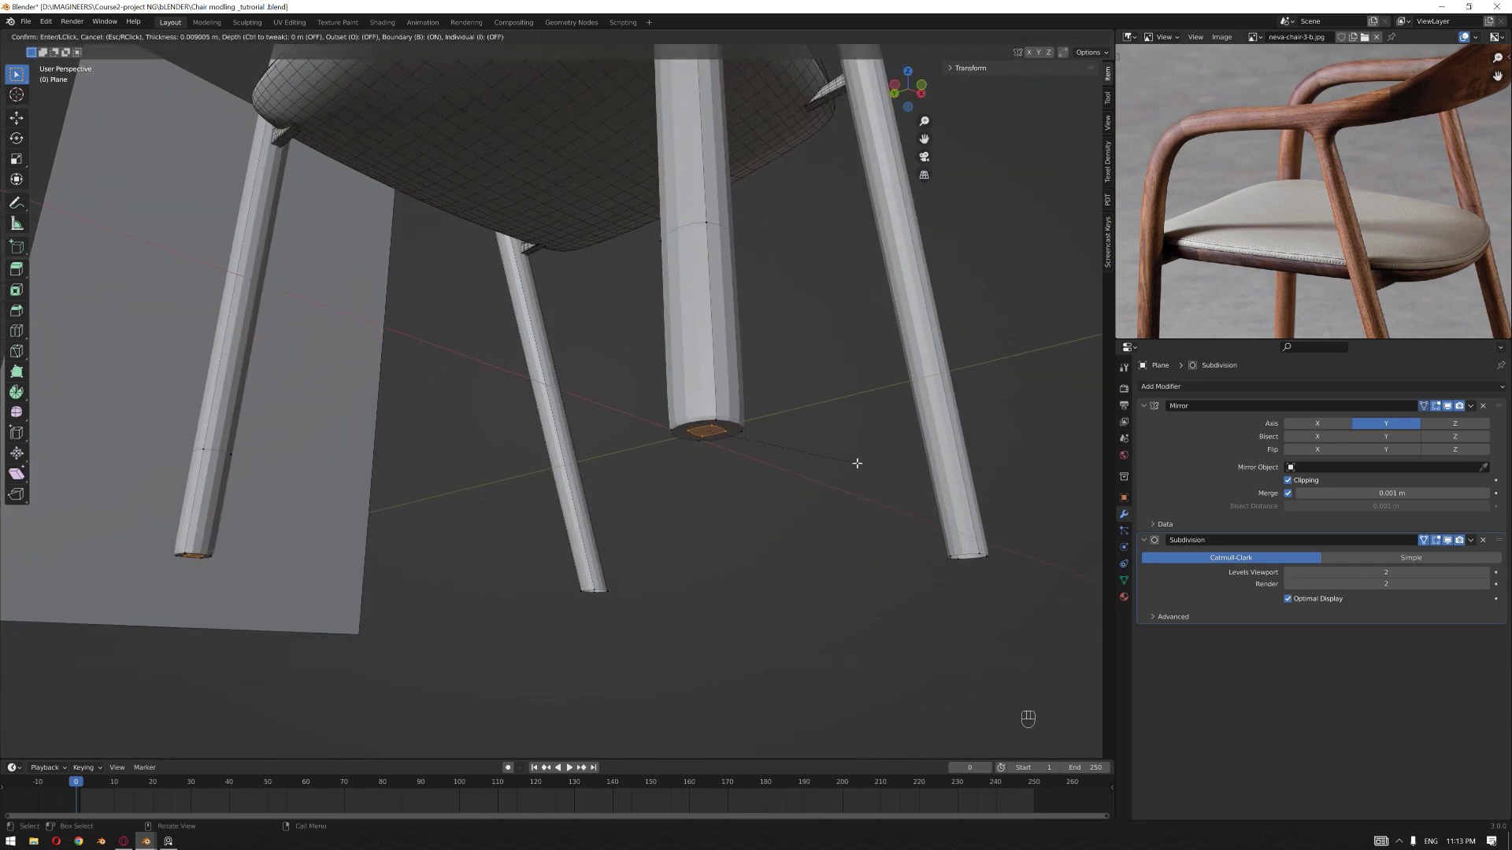
pyautogui.click(855, 466)
pyautogui.press('e')
pyautogui.click(839, 545)
# - Add a loop cut around the front foot and turn off the on-cage display of the Subdivision and Mirror modifiers
pyautogui.hotkey('ctrl', 'r')
pyautogui.click(746, 444)
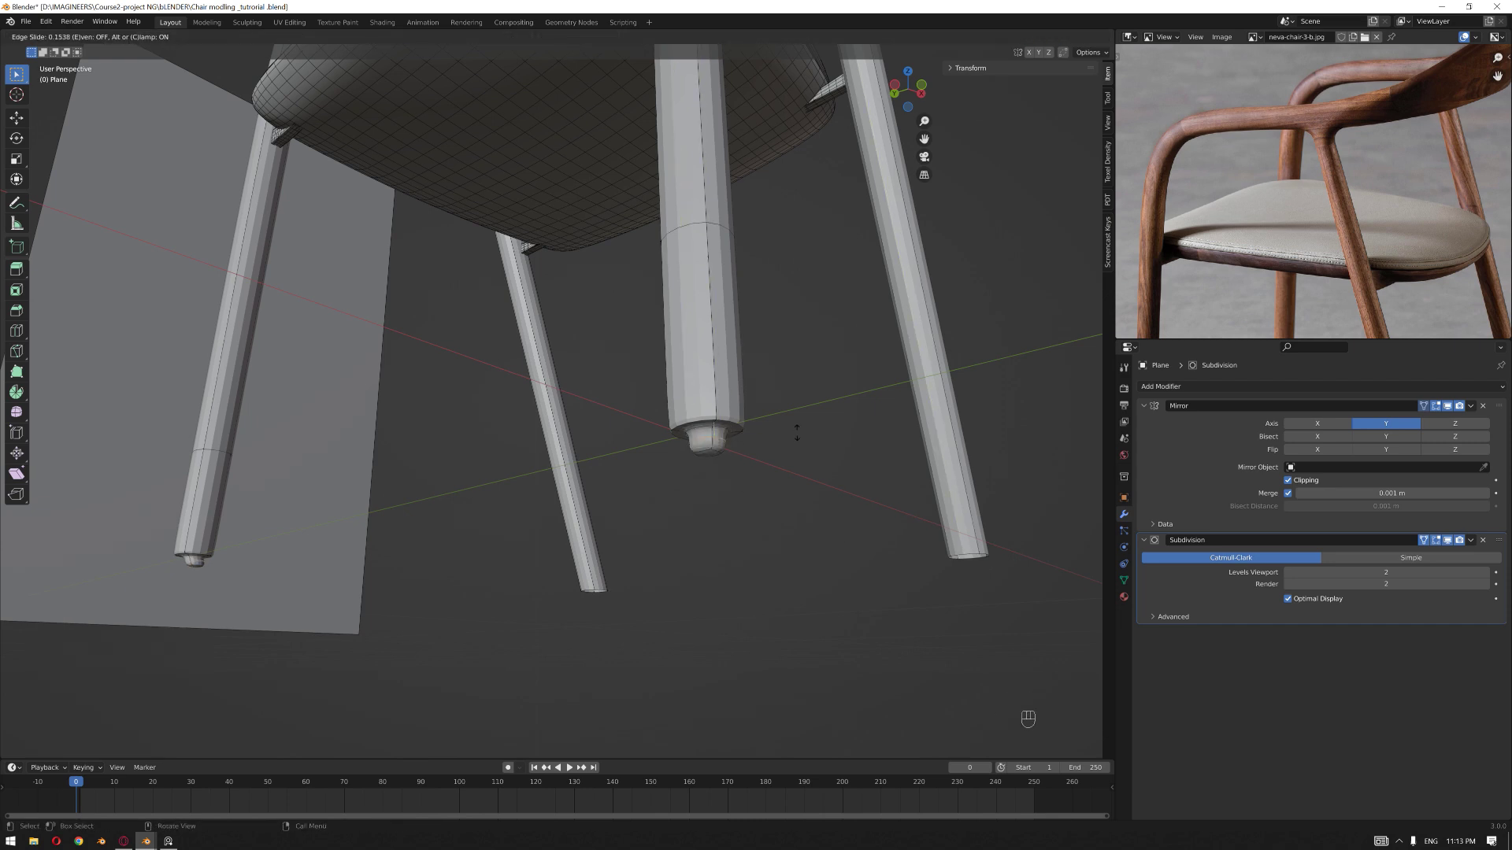
pyautogui.click(775, 457)
pyautogui.scroll(3, 771, 462)
pyautogui.click(1425, 541)
pyautogui.click(1425, 407)
# - Separate the faces of the front foot into their own object and leave mesh editing
pyautogui.press('3')
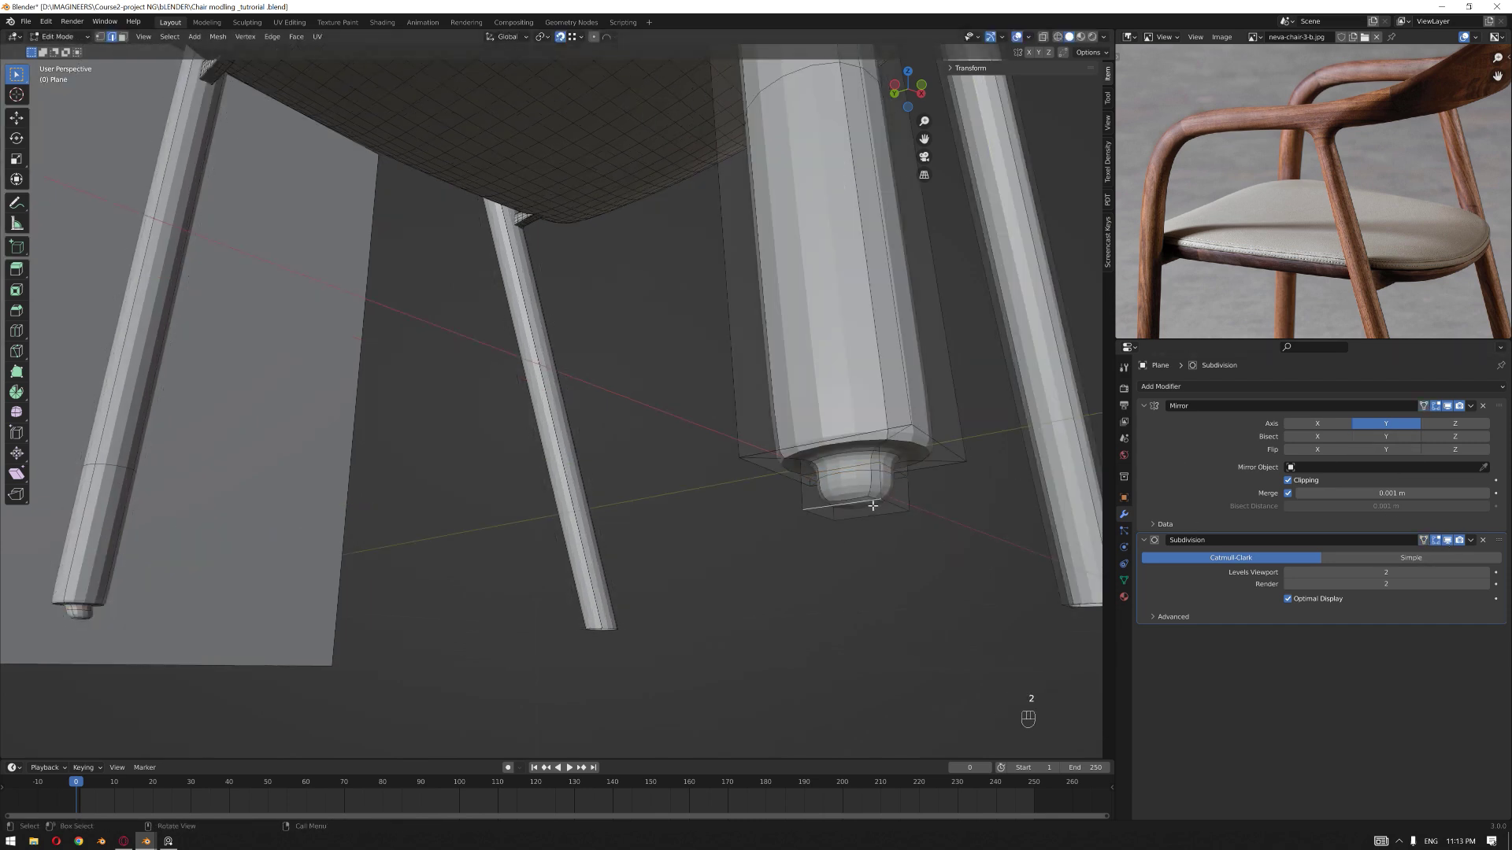
pyautogui.click(873, 507)
pyautogui.press('ctrl+KP_Add')
pyautogui.press('ctrl+KP_Add')
pyautogui.press('p')
pyautogui.click(874, 504)
pyautogui.press('Tab')
pyautogui.scroll(-5, 874, 504)
pyautogui.moveTo(874, 504); pyautogui.dragTo(796, 530, button='middle')
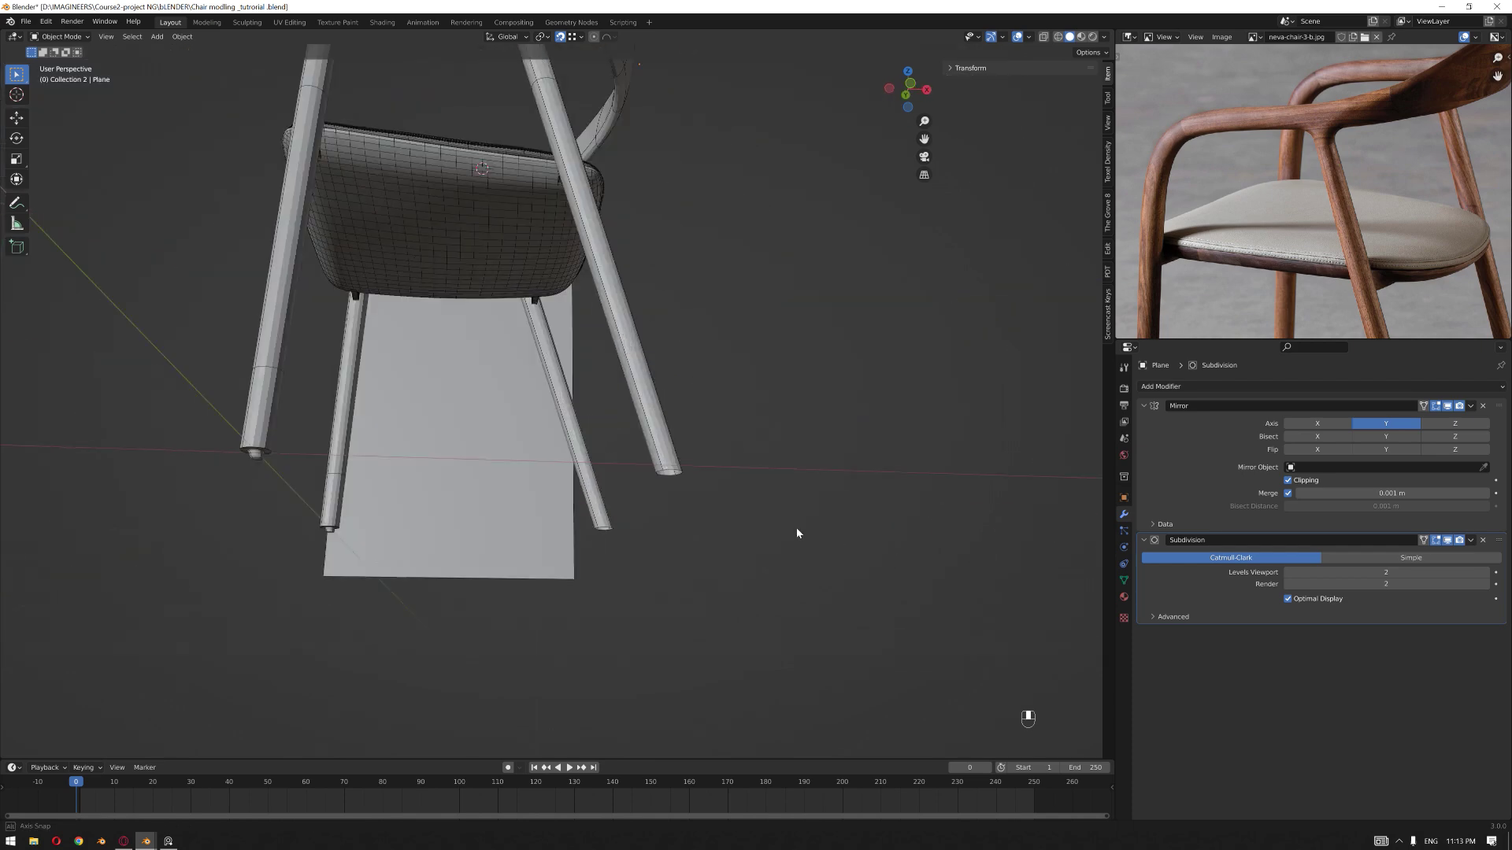
# - Open the frame mesh for vertex editing at the lower end of the rear leg
pyautogui.scroll(2, 794, 528)
pyautogui.press('Tab')
pyautogui.press('1')
pyautogui.keyDown('alt'); pyautogui.click(733, 504); pyautogui.keyUp('alt')
pyautogui.press('f')
pyautogui.hotkey('ctrl', 'z')
# - Add a loop cut near the rear leg's lower end and fill its open bottom with a face
pyautogui.hotkey('ctrl', 'r')
pyautogui.click(740, 450)
pyautogui.click(810, 613)
pyautogui.press('1')
pyautogui.scroll(1, 699, 486)
pyautogui.keyDown('alt'); pyautogui.click(810, 543); pyautogui.keyUp('alt')
pyautogui.press('f')
pyautogui.press('KP_Decimal')
pyautogui.press('3')
# - Inset the rear leg's bottom face and extrude it downward into a short foot
pyautogui.press('i')
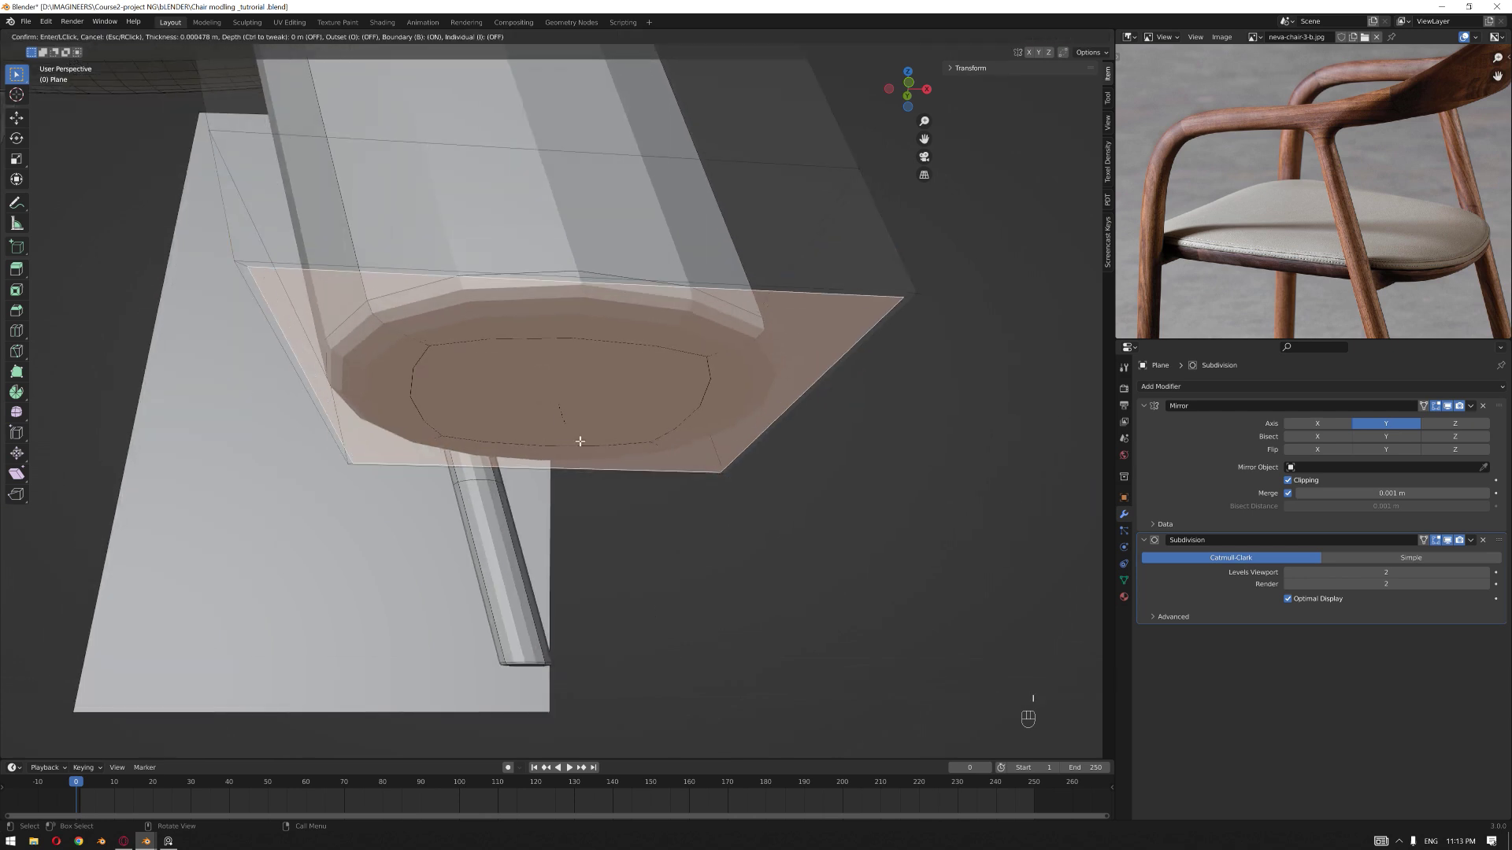
pyautogui.rightClick(587, 672)
pyautogui.scroll(-4, 999, 433)
pyautogui.press('i')
pyautogui.click(909, 449)
pyautogui.press('e')
pyautogui.click(913, 554)
# - Add a supporting loop cut around the rear leg's extruded foot
pyautogui.press('2')
pyautogui.hotkey('ctrl', 'r')
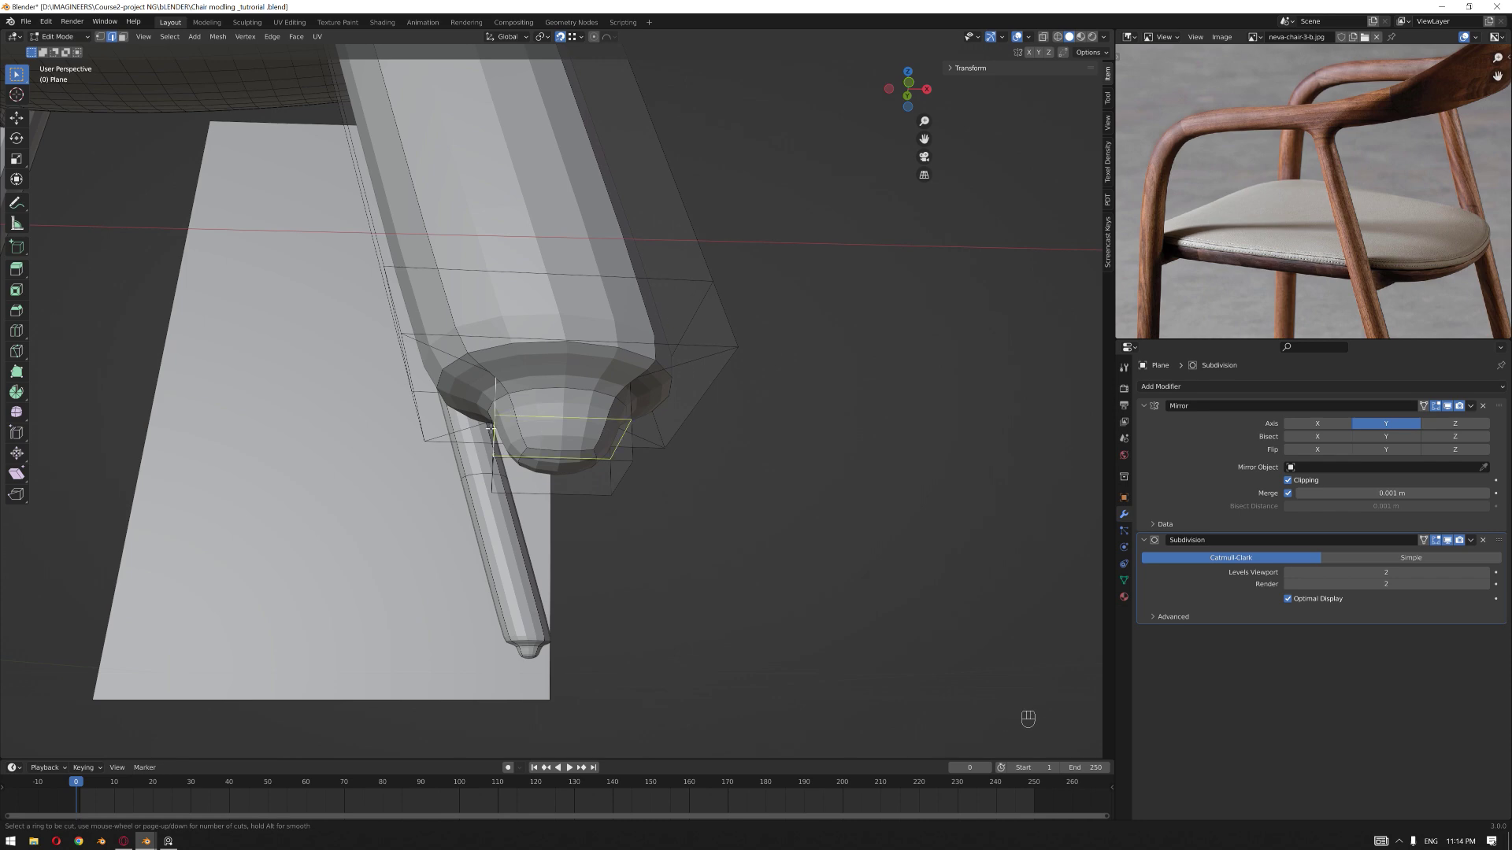
pyautogui.click(491, 426)
pyautogui.click(820, 442)
# - Separate the faces of the rear foot into their own object and return to viewing the whole chair
pyautogui.press('3')
pyautogui.click(577, 473)
pyautogui.press('ctrl+KP_Add')
pyautogui.press('ctrl+KP_Add')
pyautogui.press('ctrl+KP_Add')
pyautogui.press('p')
pyautogui.click(579, 475)
pyautogui.press('Tab')
pyautogui.scroll(-5, 784, 492)
pyautogui.moveTo(782, 492)
pyautogui.mouseDown(button='middle')
pyautogui.moveTo(723, 504)
pyautogui.moveTo(786, 506)
pyautogui.mouseUp(button='middle')
pyautogui.scroll(5, 766, 497)
pyautogui.scroll(-3, 764, 482)
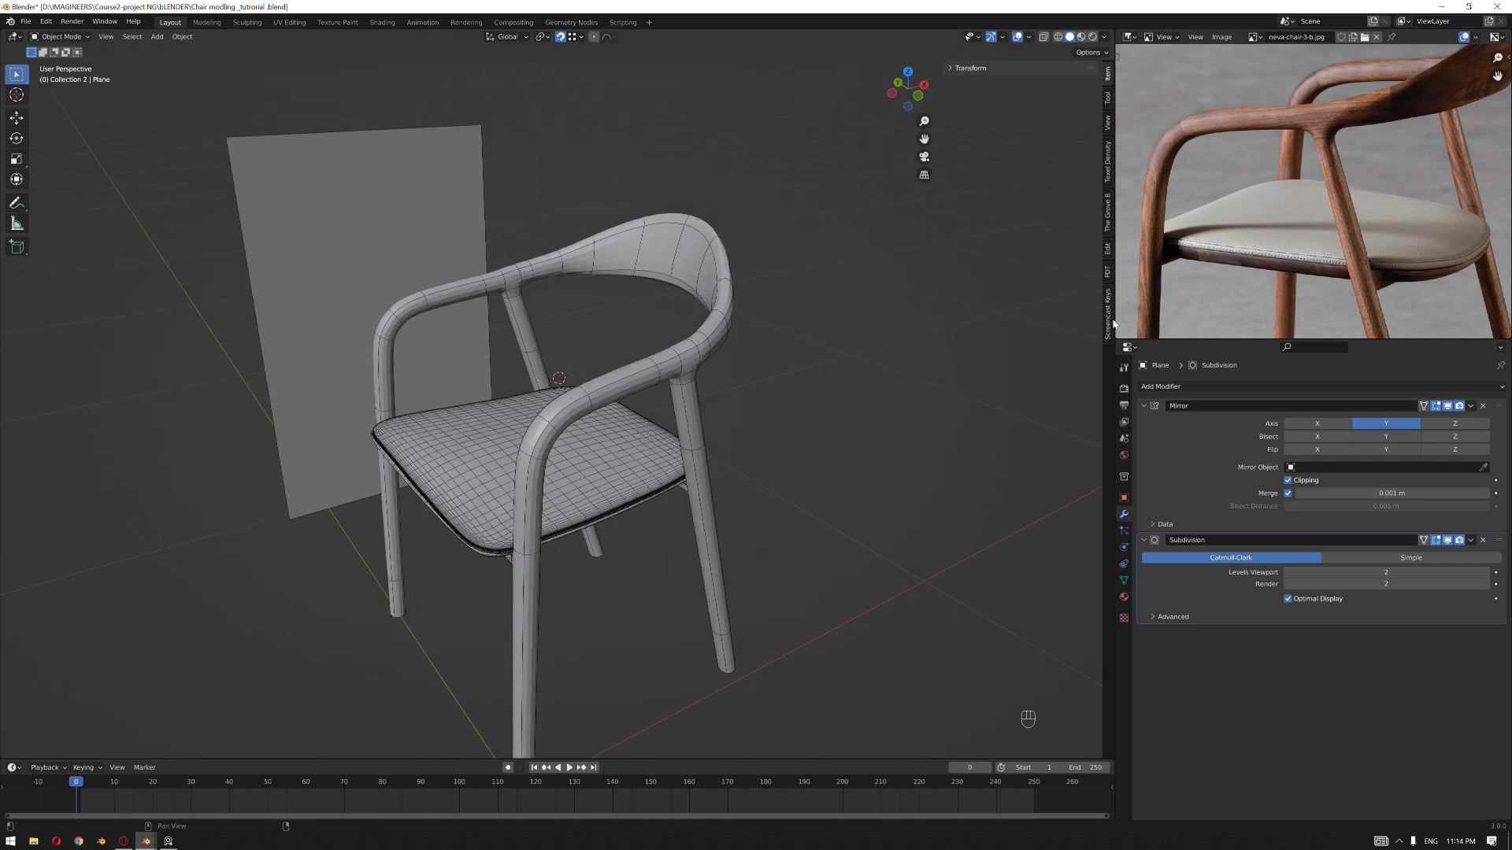
# - Switch to the reference board and examine the chair photos for the frame's joints, armrests, backrest and seat edge
pyautogui.moveTo(1168, 340); pyautogui.dragTo(1181, 454)
pyautogui.click(168, 841)
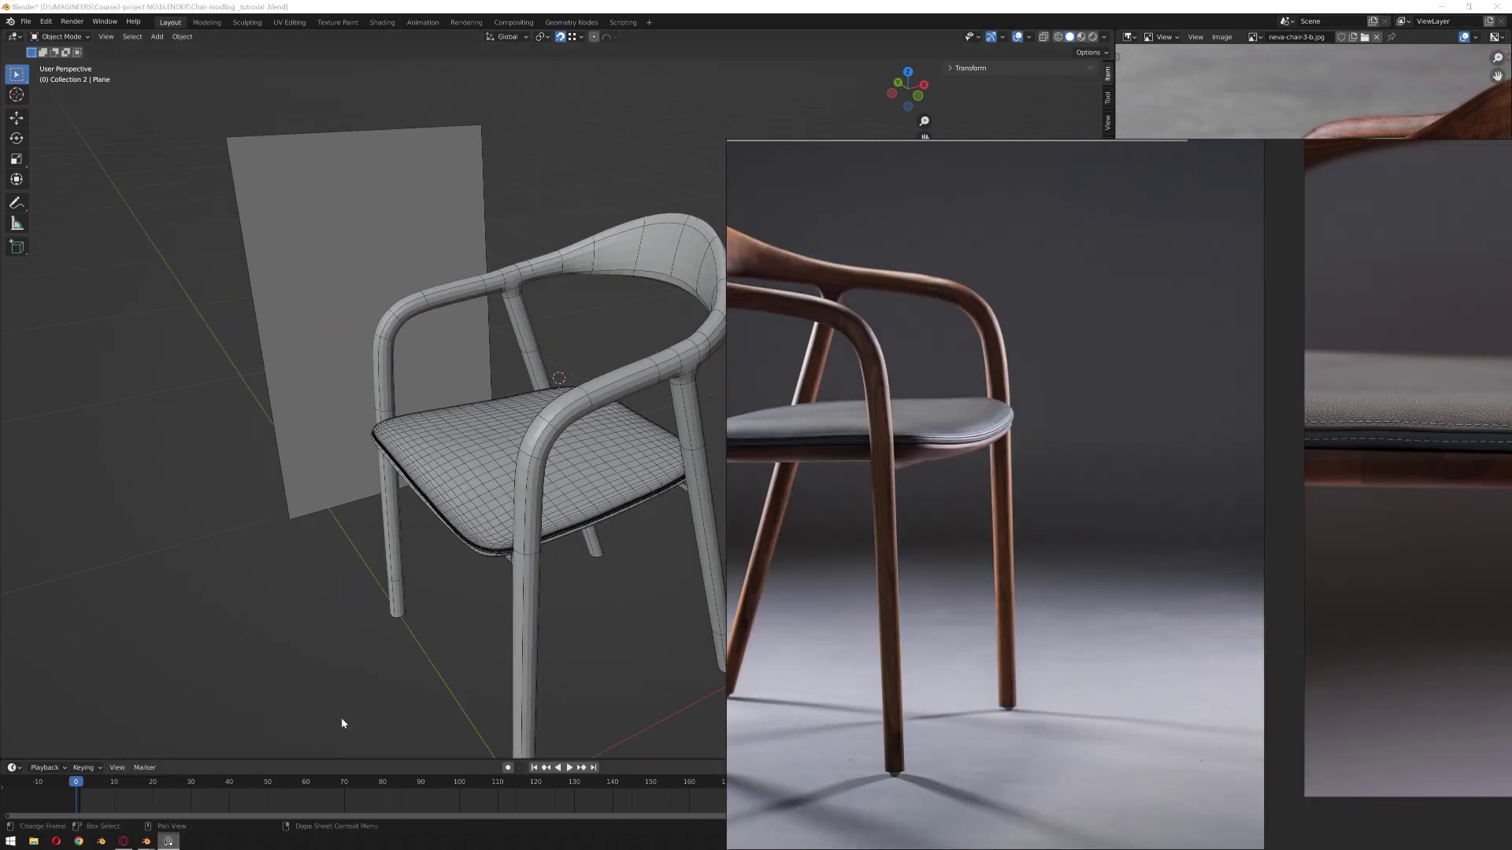
pyautogui.scroll(-4, 866, 390)
pyautogui.scroll(8, 1151, 455)
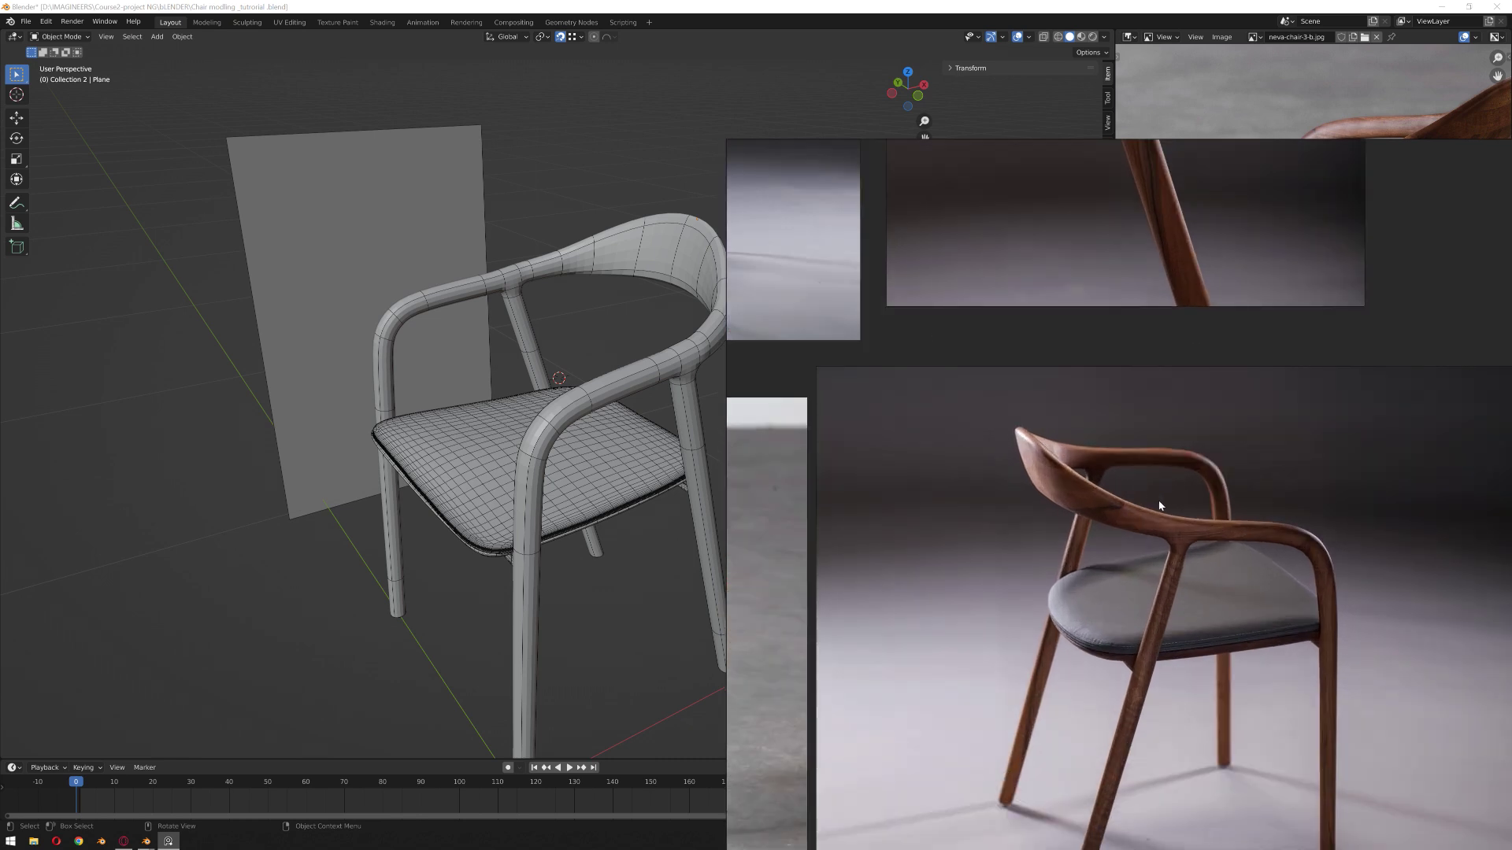
pyautogui.scroll(5, 1151, 455)
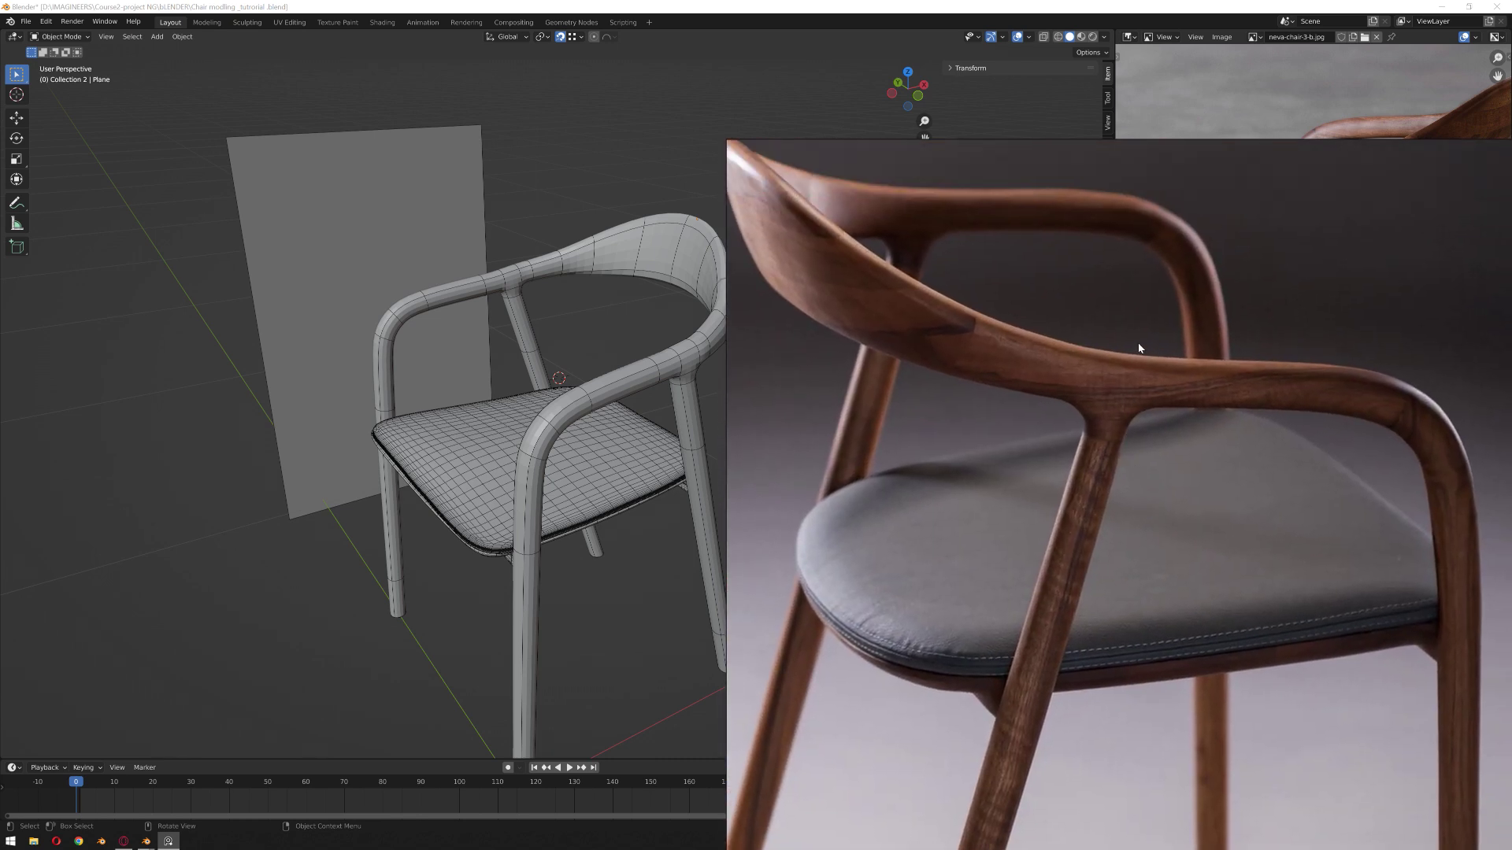
pyautogui.scroll(-8, 1127, 287)
pyautogui.scroll(-3, 1334, 482)
pyautogui.scroll(10, 930, 550)
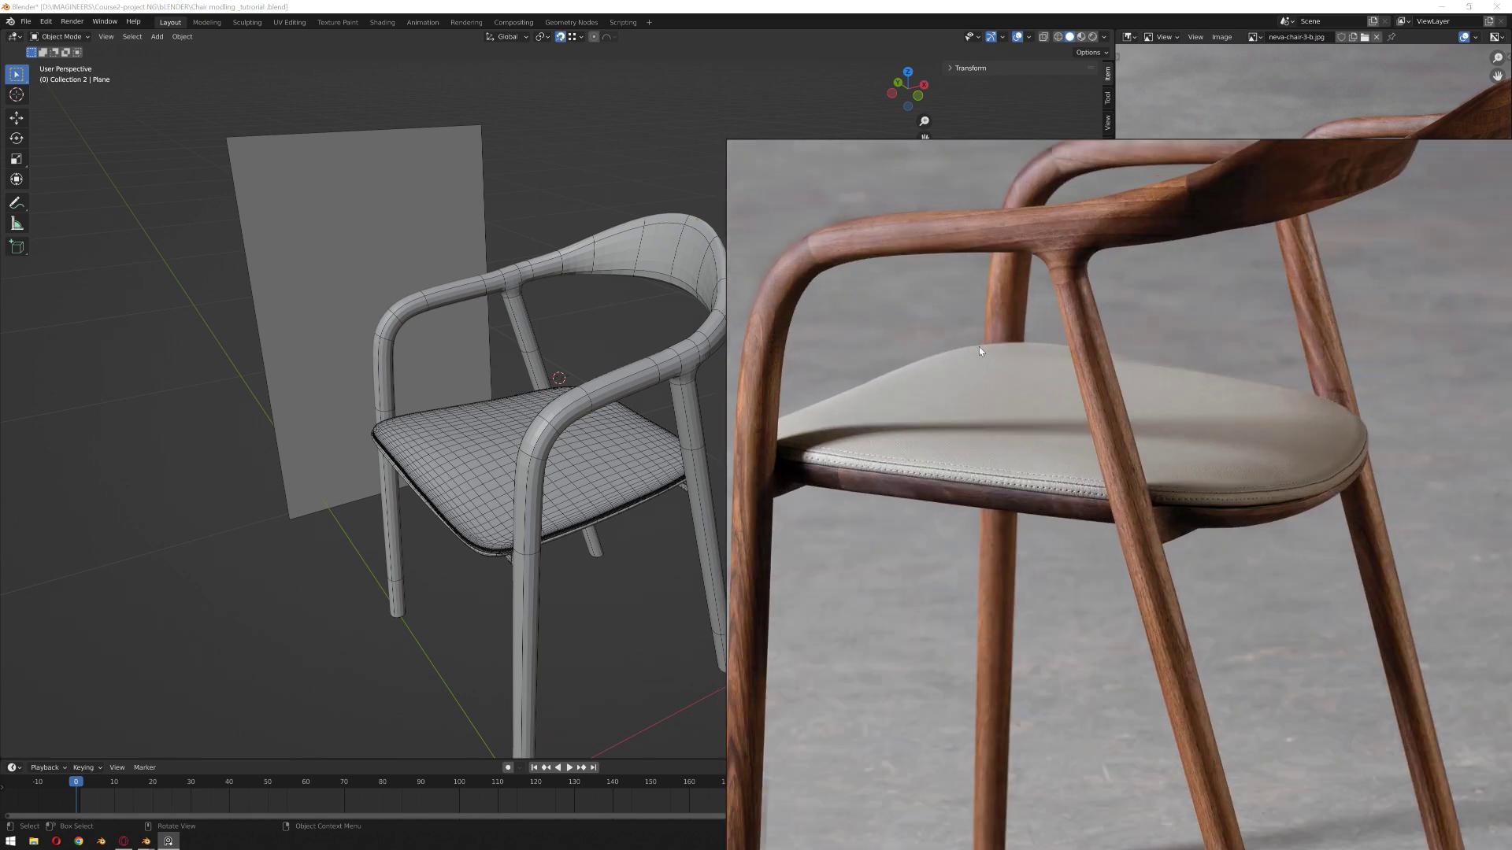
pyautogui.moveTo(995, 237); pyautogui.dragTo(1010, 379, button='middle')
pyautogui.moveTo(1094, 443); pyautogui.dragTo(1072, 425, button='middle')
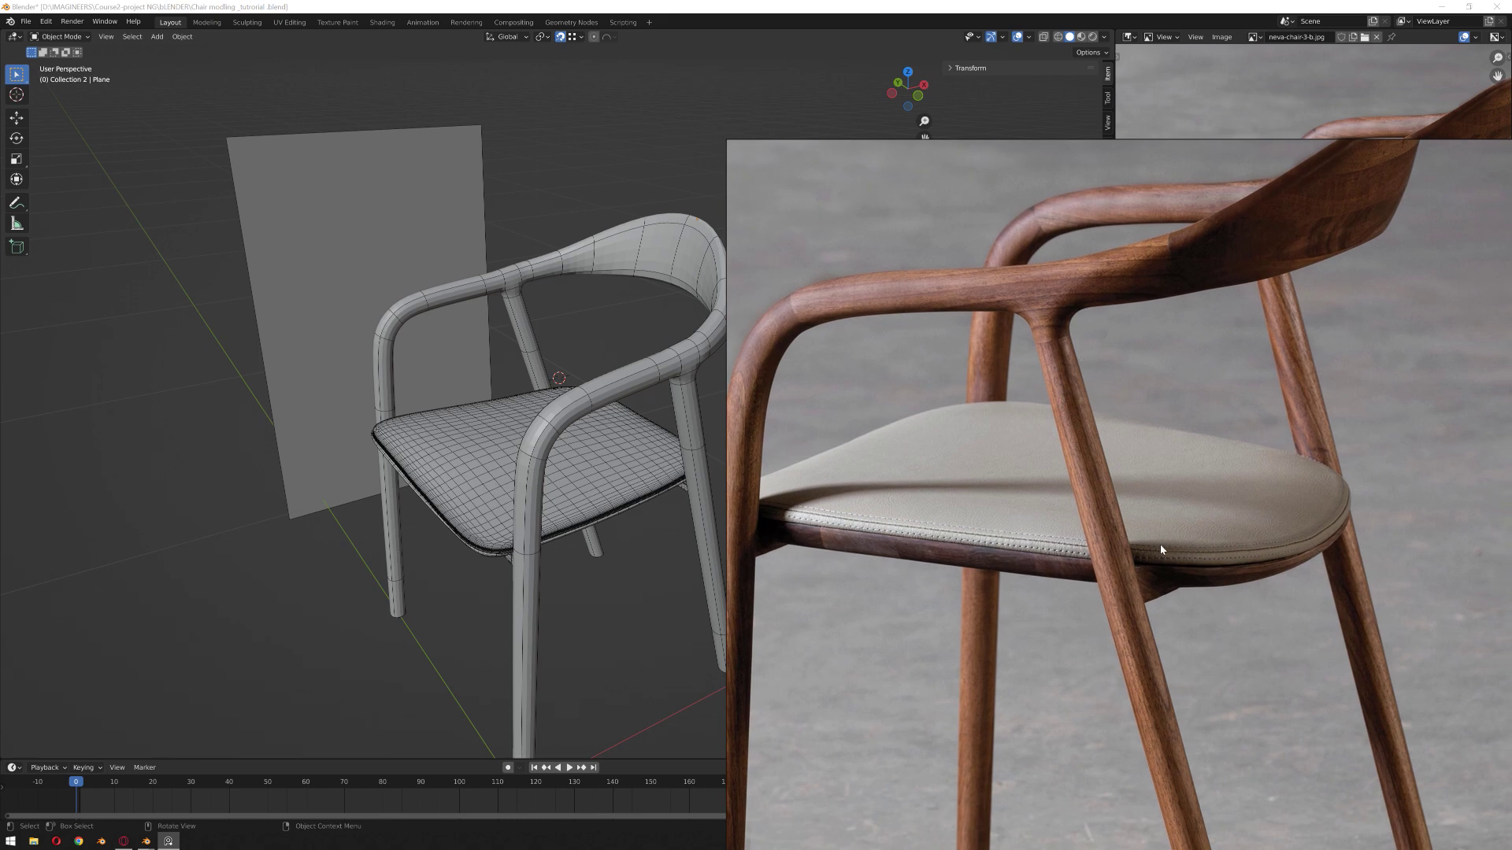
pyautogui.moveTo(1196, 376); pyautogui.dragTo(1061, 589, button='middle')
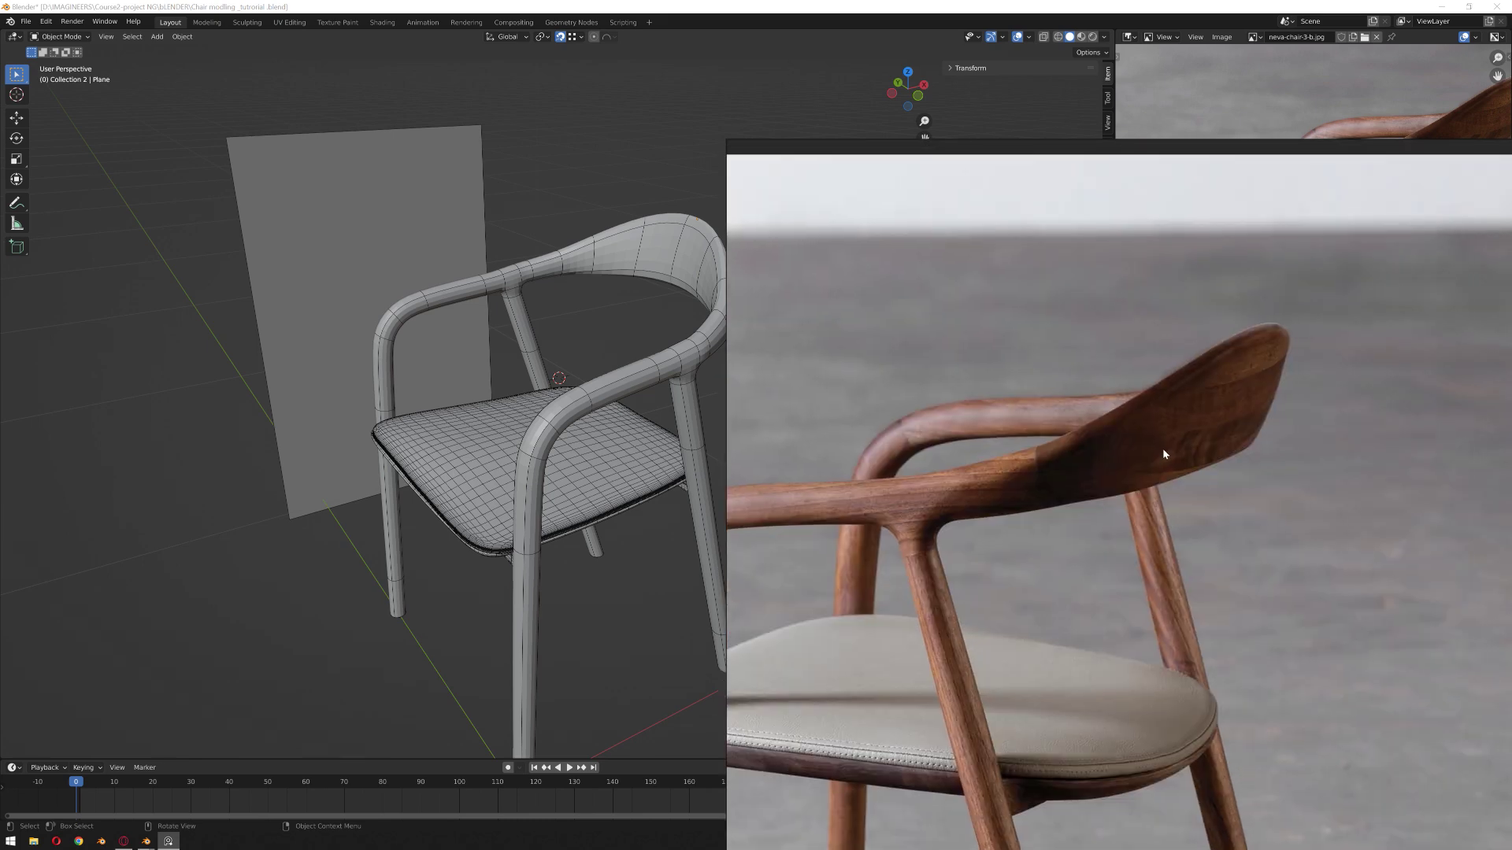
pyautogui.scroll(-3, 1162, 448)
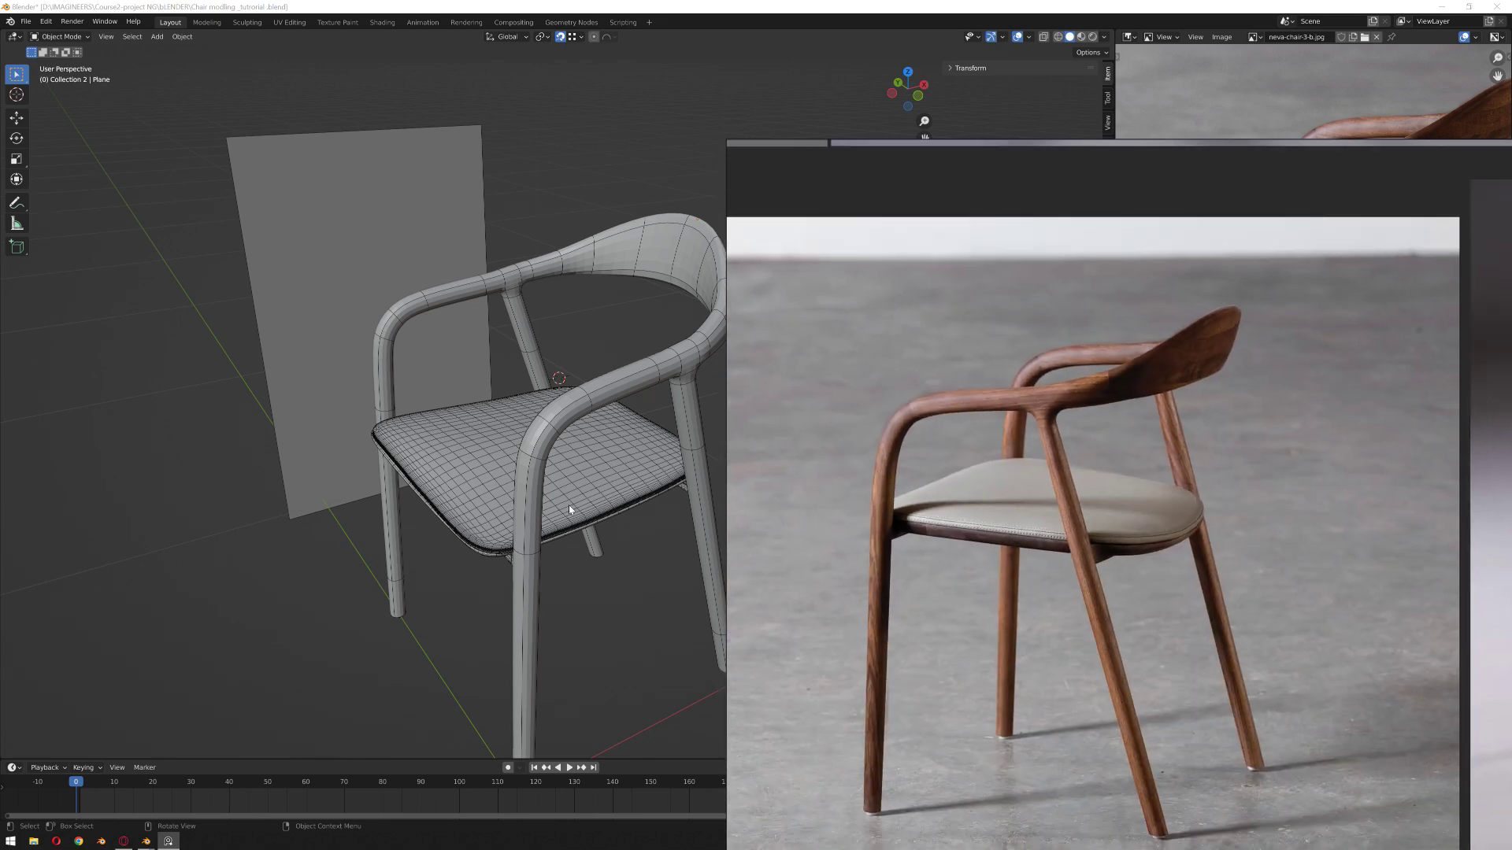
# - Isolate the chair frame in local view and open its mesh for editing
pyautogui.moveTo(621, 611); pyautogui.dragTo(544, 381, button='middle')
pyautogui.click(545, 381)
pyautogui.scroll(-1, 549, 396)
pyautogui.press('KP_Divide')
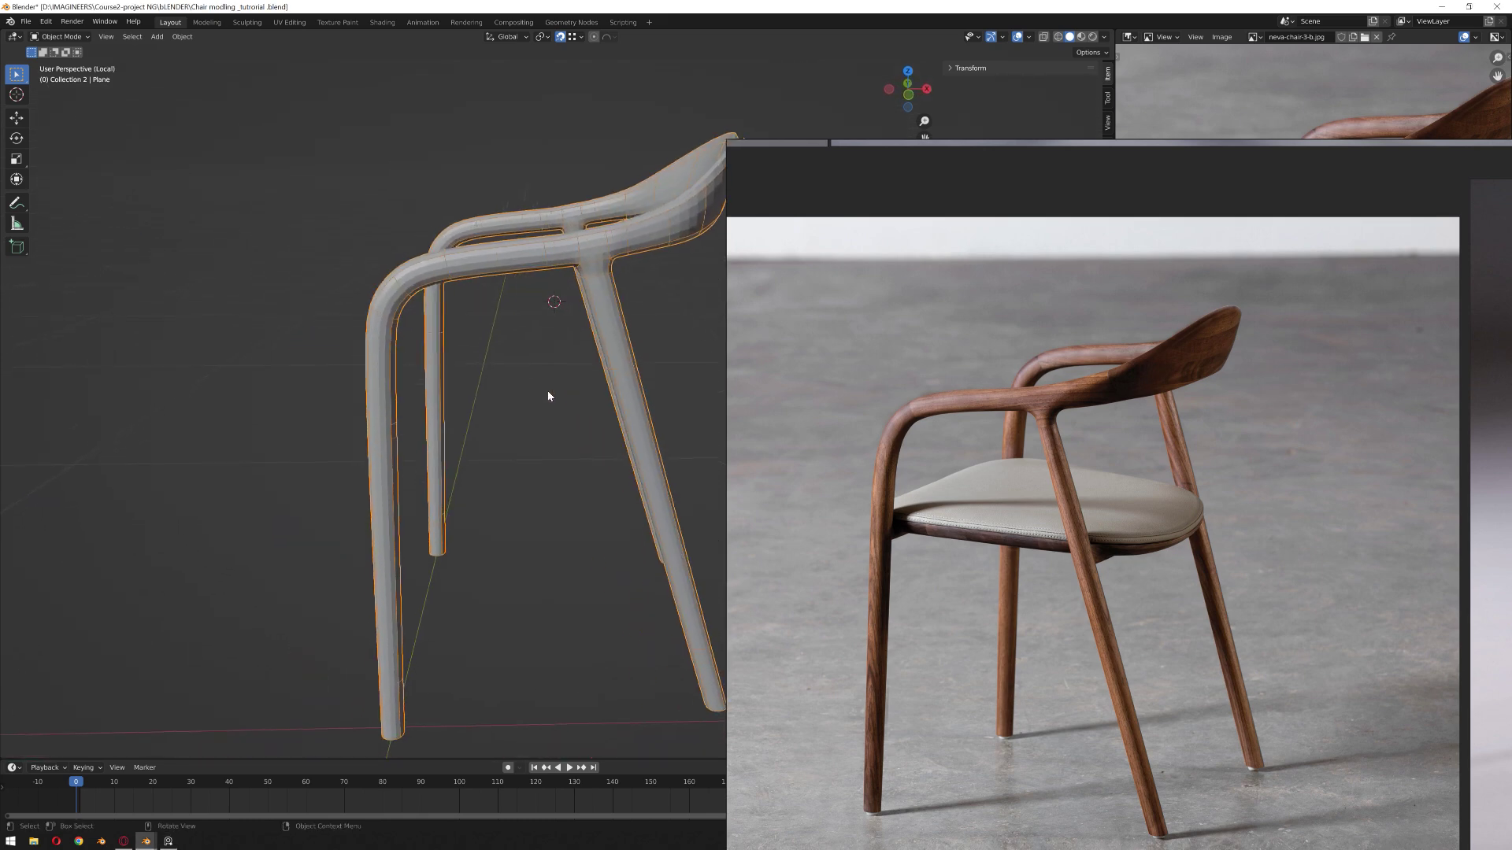
pyautogui.scroll(2, 493, 476)
pyautogui.keyDown('shift'); pyautogui.moveTo(493, 475); pyautogui.dragTo(538, 439, button='middle'); pyautogui.keyUp('shift')
pyautogui.press('Tab')
pyautogui.press('2')
pyautogui.scroll(1, 533, 400)
pyautogui.scroll(-2, 533, 400)
pyautogui.press('Tab')
pyautogui.press('Tab')
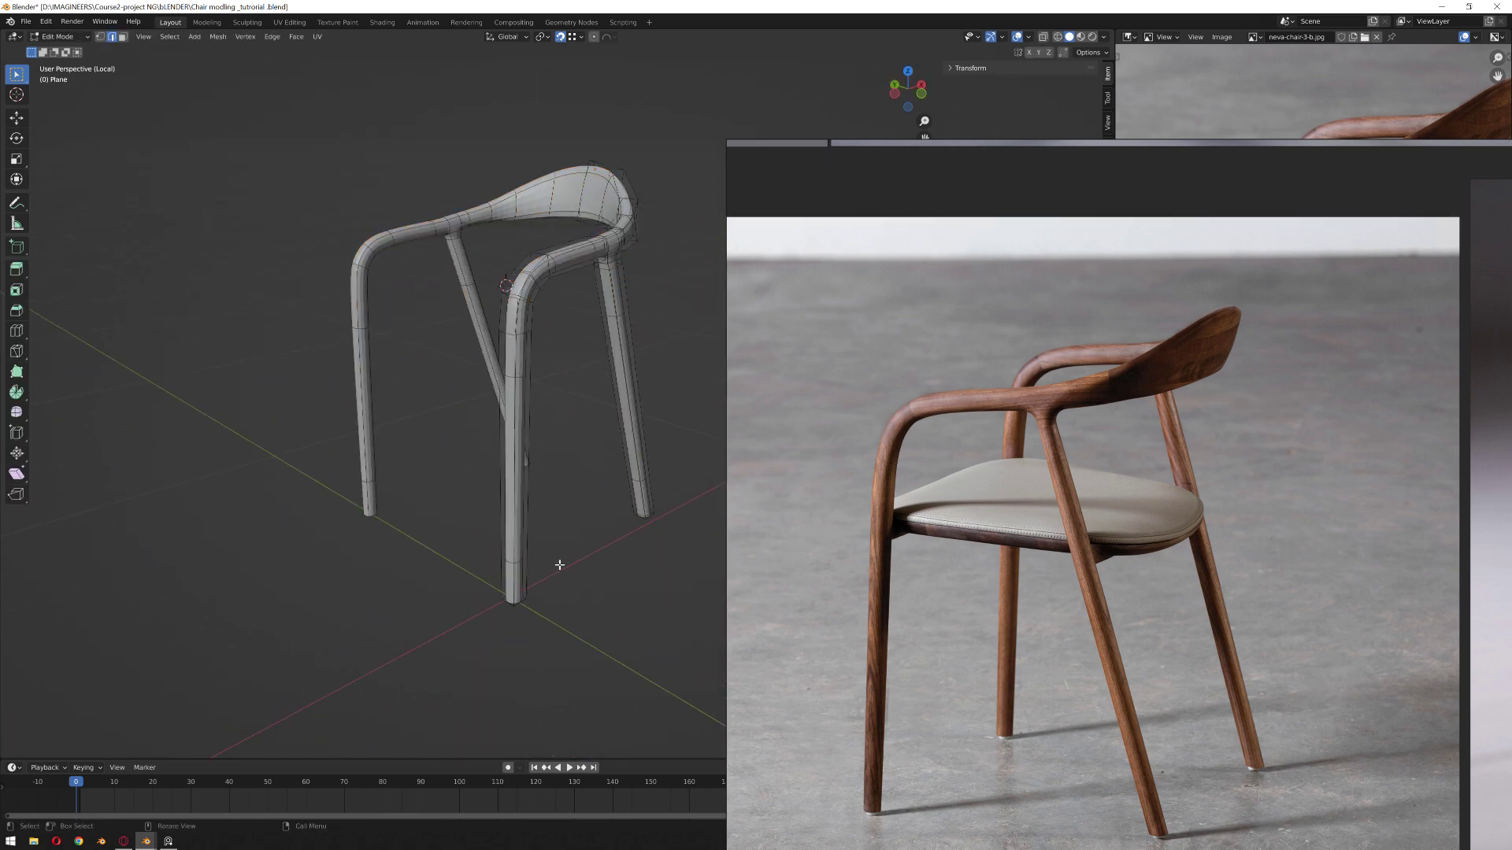
# - In wireframe display, separate the front leg up to its upper bend into its own object
pyautogui.hotkey('shift', 'z')
pyautogui.moveTo(580, 526)
pyautogui.mouseDown()
pyautogui.moveTo(472, 686)
pyautogui.moveTo(419, 682)
pyautogui.mouseUp()
pyautogui.moveTo(559, 537); pyautogui.dragTo(553, 530, button='middle')
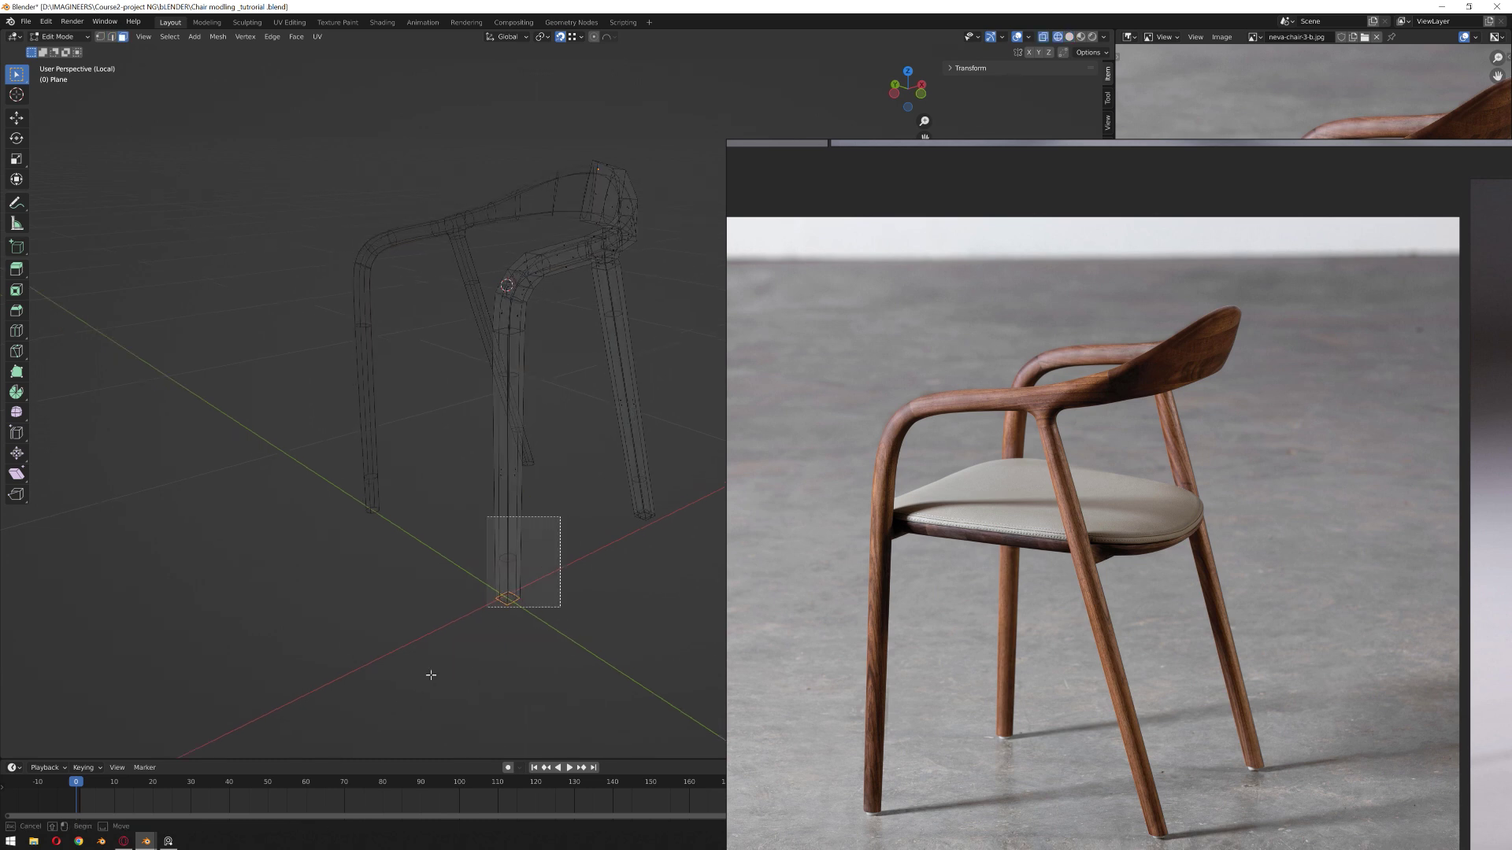
pyautogui.press('ctrl+KP_Add')
pyautogui.press('ctrl+KP_Add')
pyautogui.press('ctrl+KP_Add')
pyautogui.press('ctrl+KP_Add')
pyautogui.press('ctrl+KP_Add')
pyautogui.press('ctrl+KP_Add')
pyautogui.press('ctrl+KP_Add')
pyautogui.press('ctrl+KP_Add')
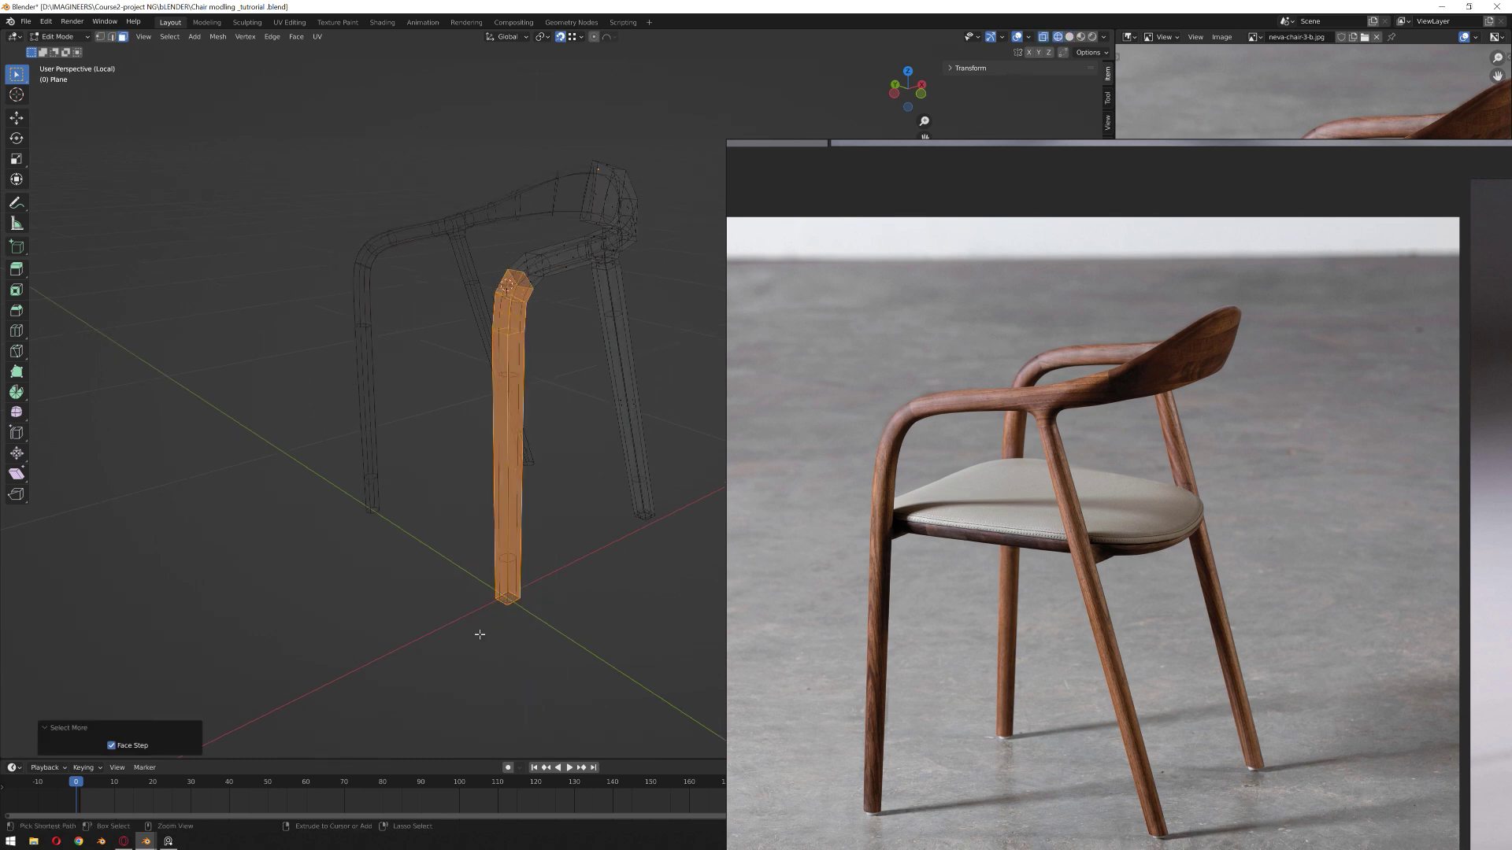
pyautogui.scroll(6, 547, 363)
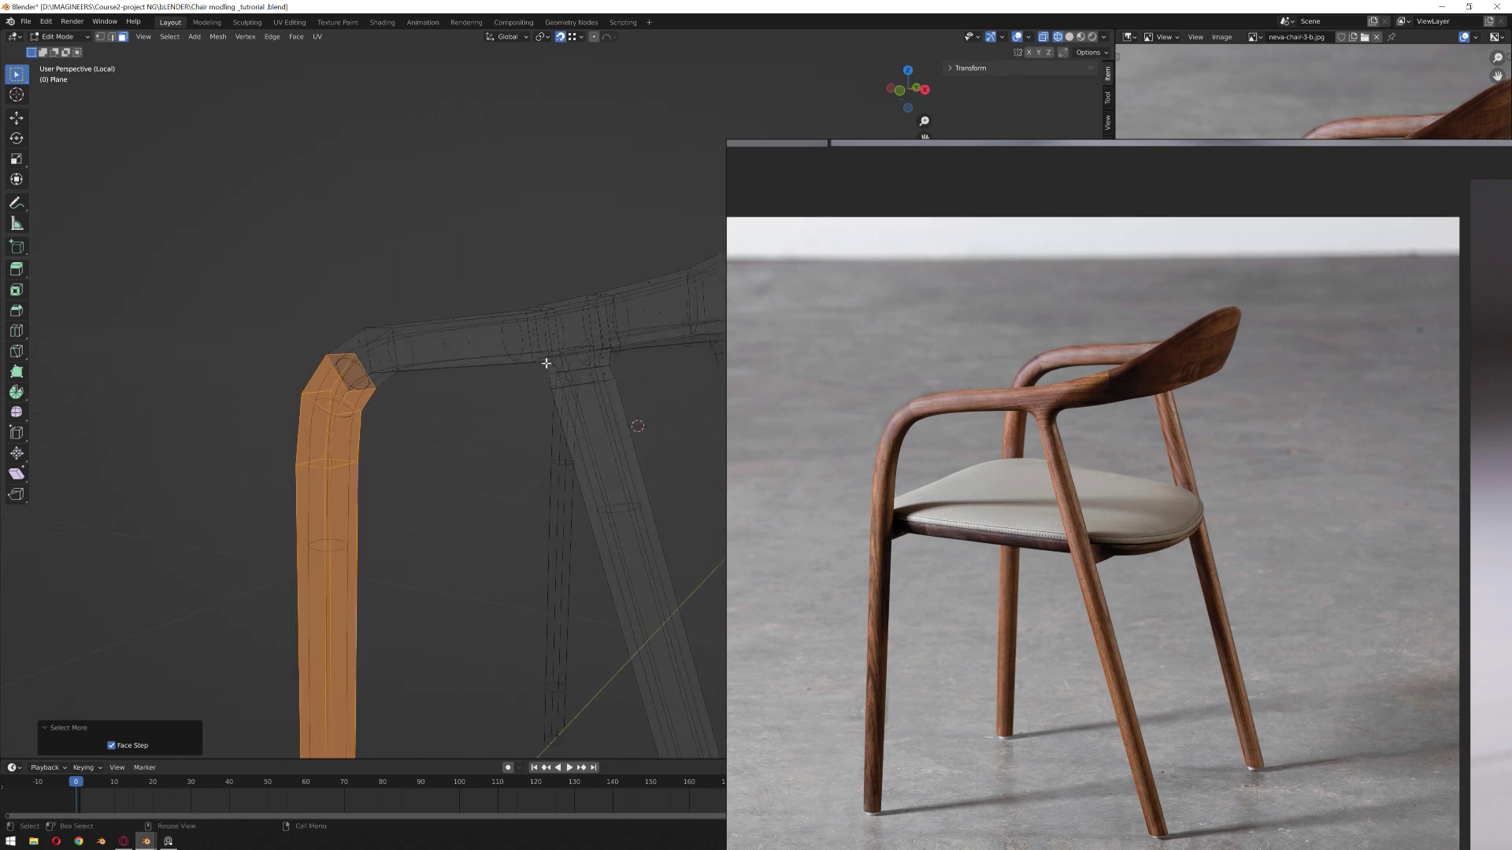
pyautogui.press('p')
pyautogui.click(547, 363)
# - Separate the armrest faces, from the front leg's bend to the start of the backrest, into their own object, excluding the rear leg
pyautogui.scroll(-4, 428, 323)
pyautogui.moveTo(428, 323); pyautogui.dragTo(560, 411, button='middle')
pyautogui.scroll(2, 247, 413)
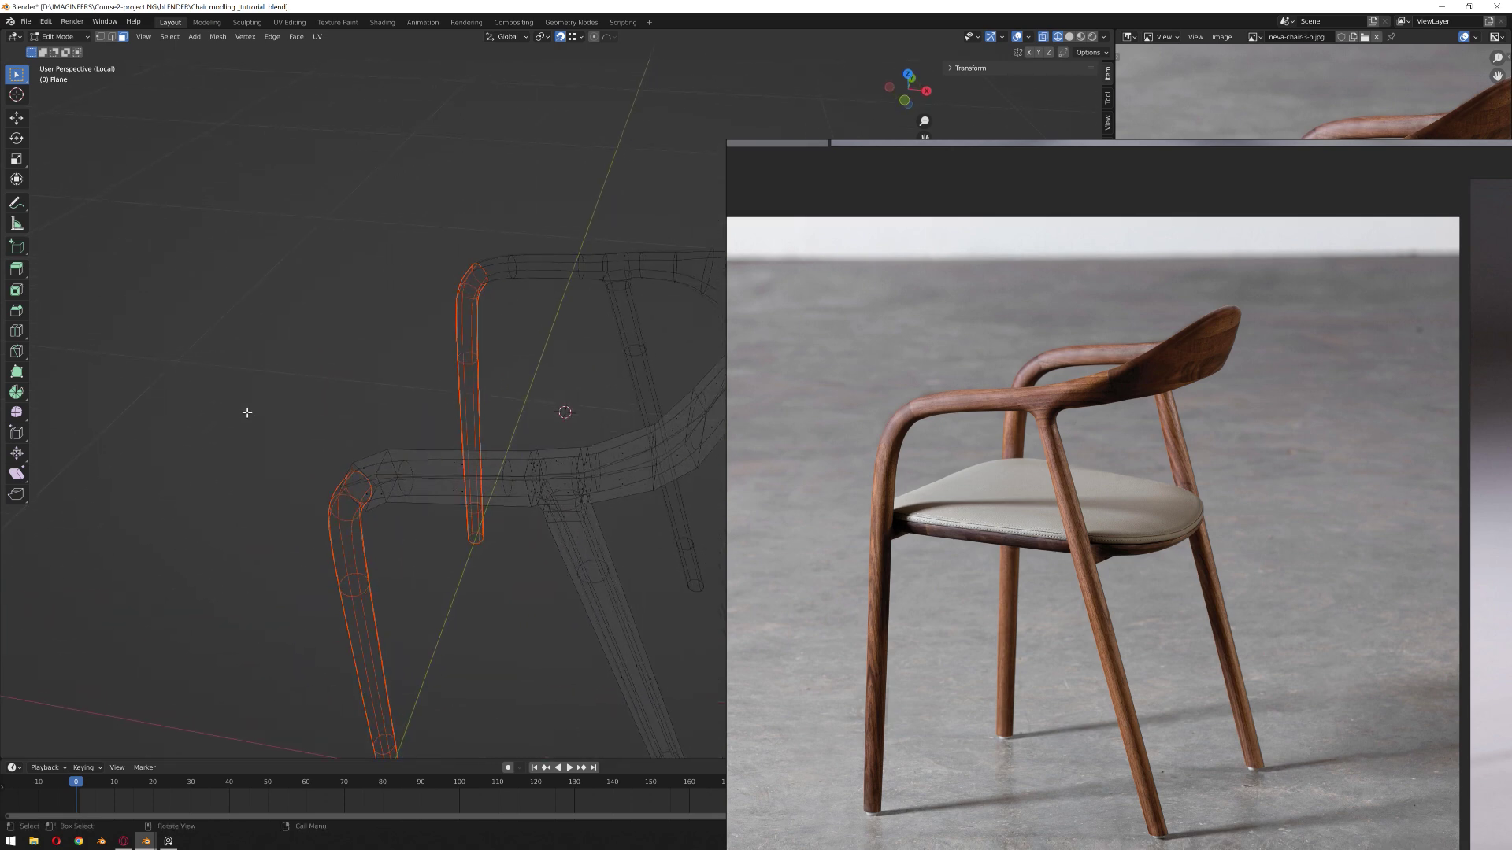
pyautogui.moveTo(247, 413); pyautogui.dragTo(504, 543)
pyautogui.press('ctrl+KP_Add')
pyautogui.press('ctrl+KP_Add')
pyautogui.scroll(-3, 504, 268)
pyautogui.moveTo(539, 436); pyautogui.dragTo(534, 398, button='middle')
pyautogui.scroll(3, 534, 397)
pyautogui.scroll(-4, 543, 400)
pyautogui.keyDown('ctrl'); pyautogui.moveTo(603, 503); pyautogui.dragTo(406, 742); pyautogui.keyUp('ctrl')
pyautogui.scroll(5, 575, 428)
pyautogui.press('p')
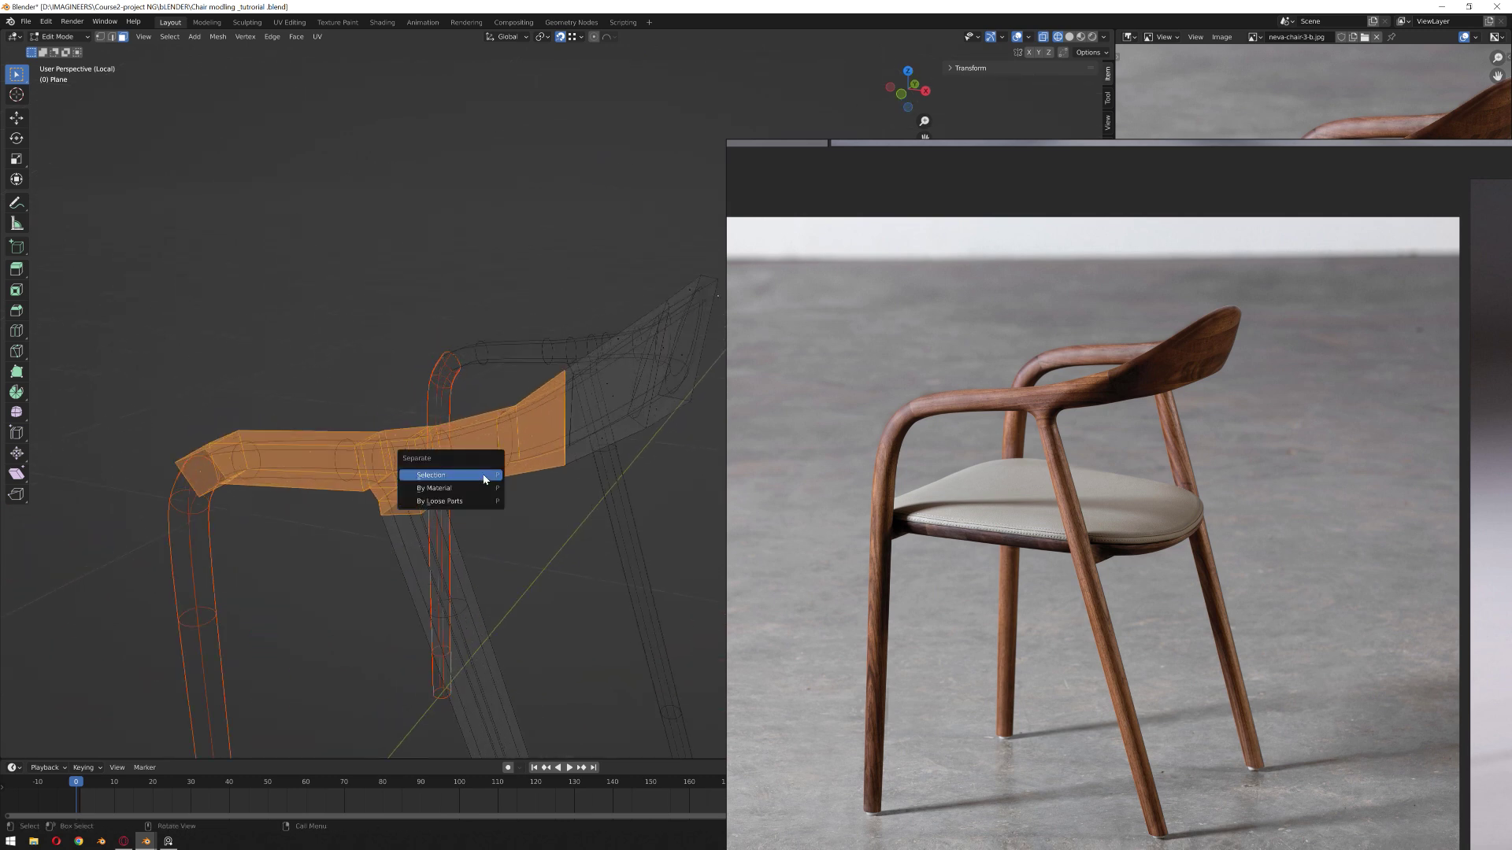
pyautogui.click(485, 475)
# - Separate the slanted rear leg into its own object
pyautogui.scroll(-5, 439, 260)
pyautogui.moveTo(421, 304); pyautogui.dragTo(462, 410, button='middle')
pyautogui.moveTo(378, 687); pyautogui.dragTo(554, 337)
pyautogui.press('p')
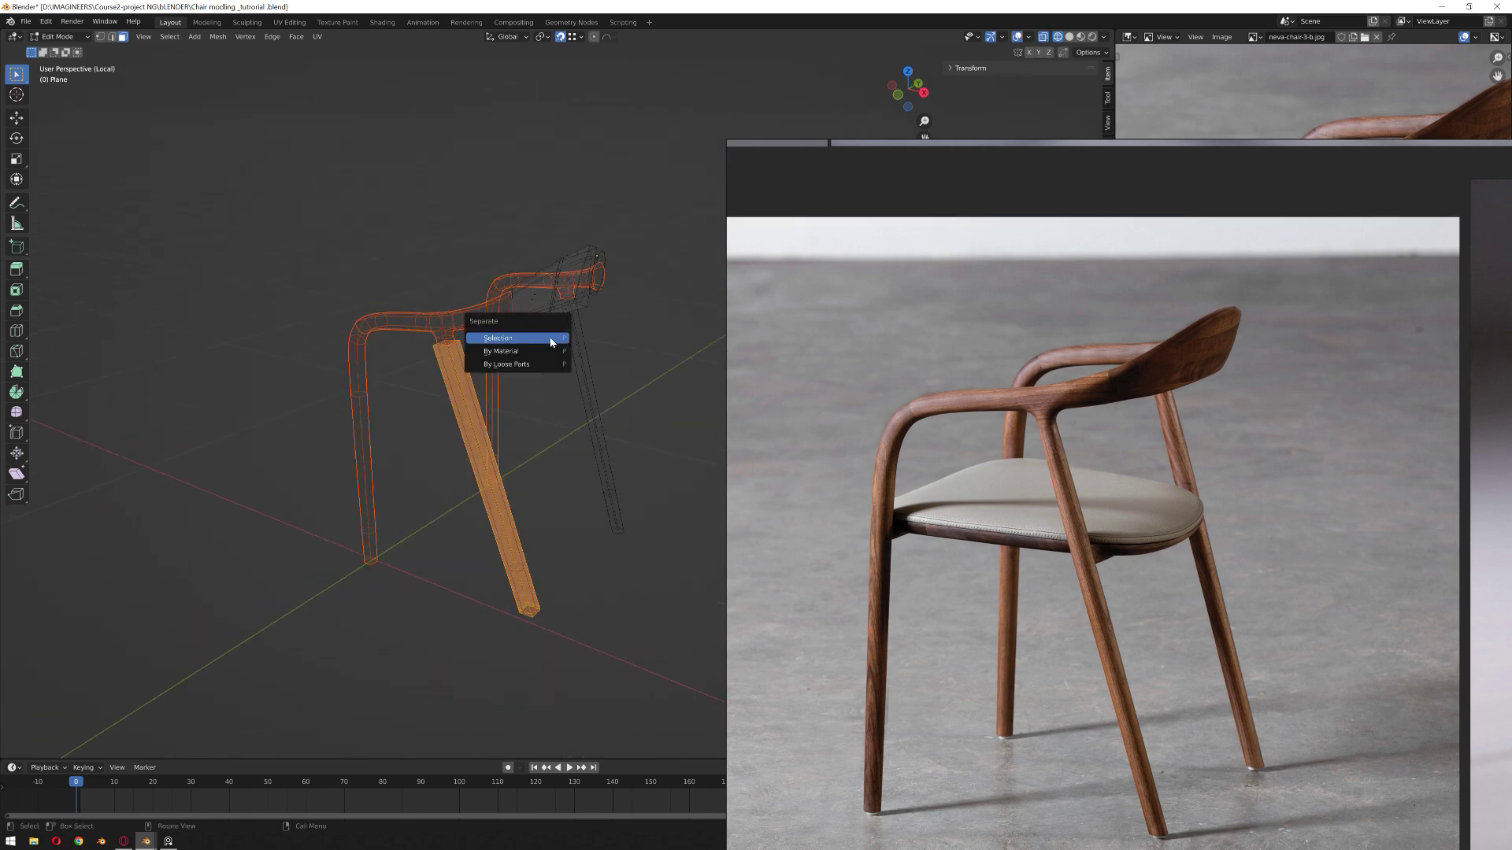
pyautogui.click(552, 341)
# - Leave mesh editing and return the isolated frame parts to solid shading
pyautogui.moveTo(552, 341)
pyautogui.mouseDown(button='middle')
pyautogui.moveTo(588, 362)
pyautogui.moveTo(625, 307)
pyautogui.moveTo(561, 378)
pyautogui.moveTo(592, 359)
pyautogui.mouseUp(button='middle')
pyautogui.press('Tab')
pyautogui.scroll(-3, 588, 335)
pyautogui.click(598, 331)
pyautogui.scroll(3, 556, 370)
pyautogui.press('z')
pyautogui.click(594, 419)
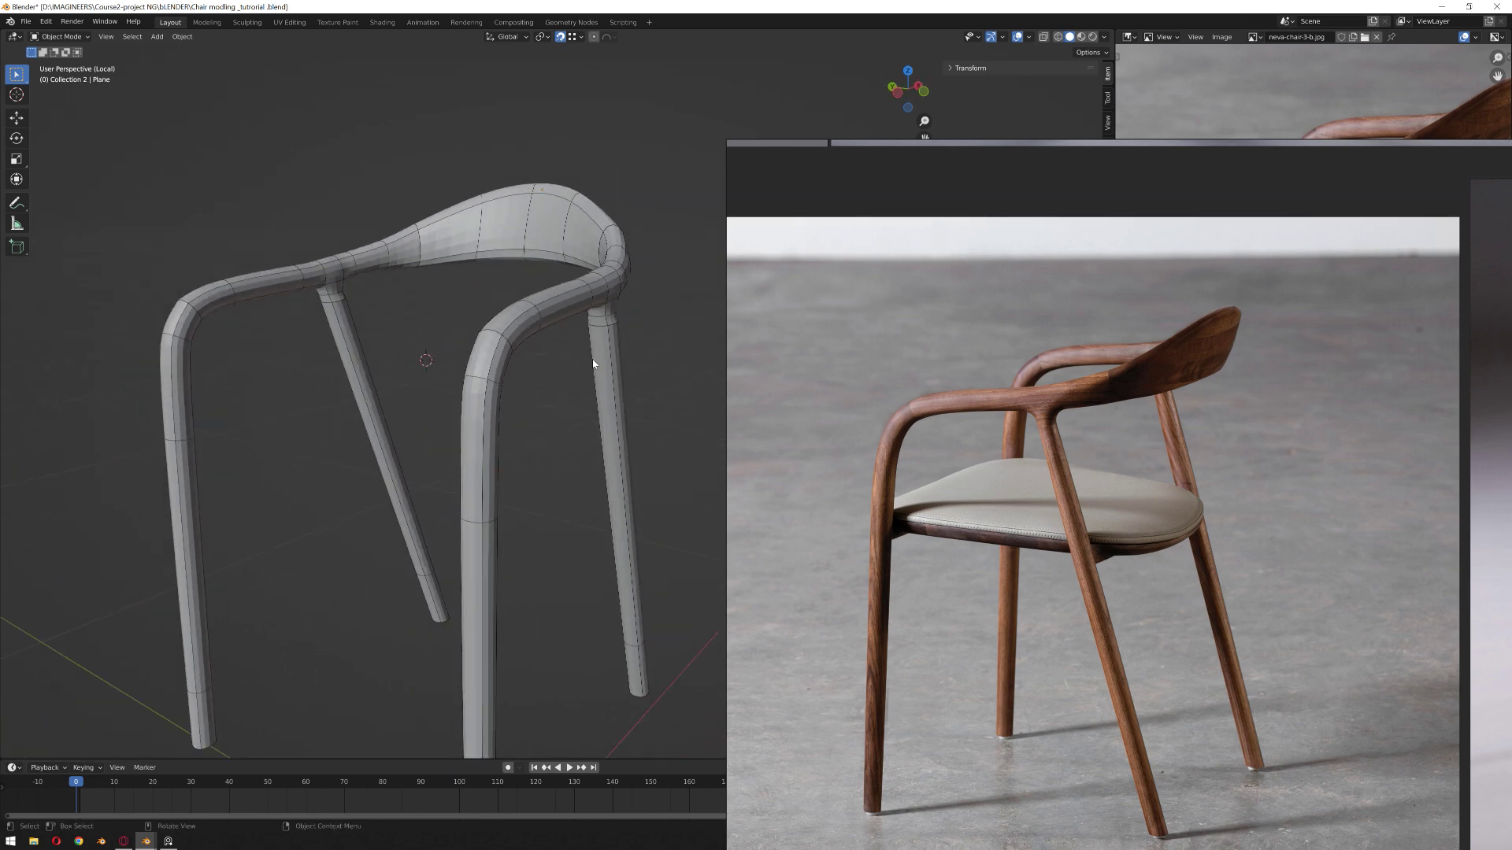
# - Examine how the armrest joins the front leg in the reference photo and compare it with the modelled frame
pyautogui.scroll(2, 555, 408)
pyautogui.scroll(2, 555, 406)
pyautogui.scroll(2, 1019, 408)
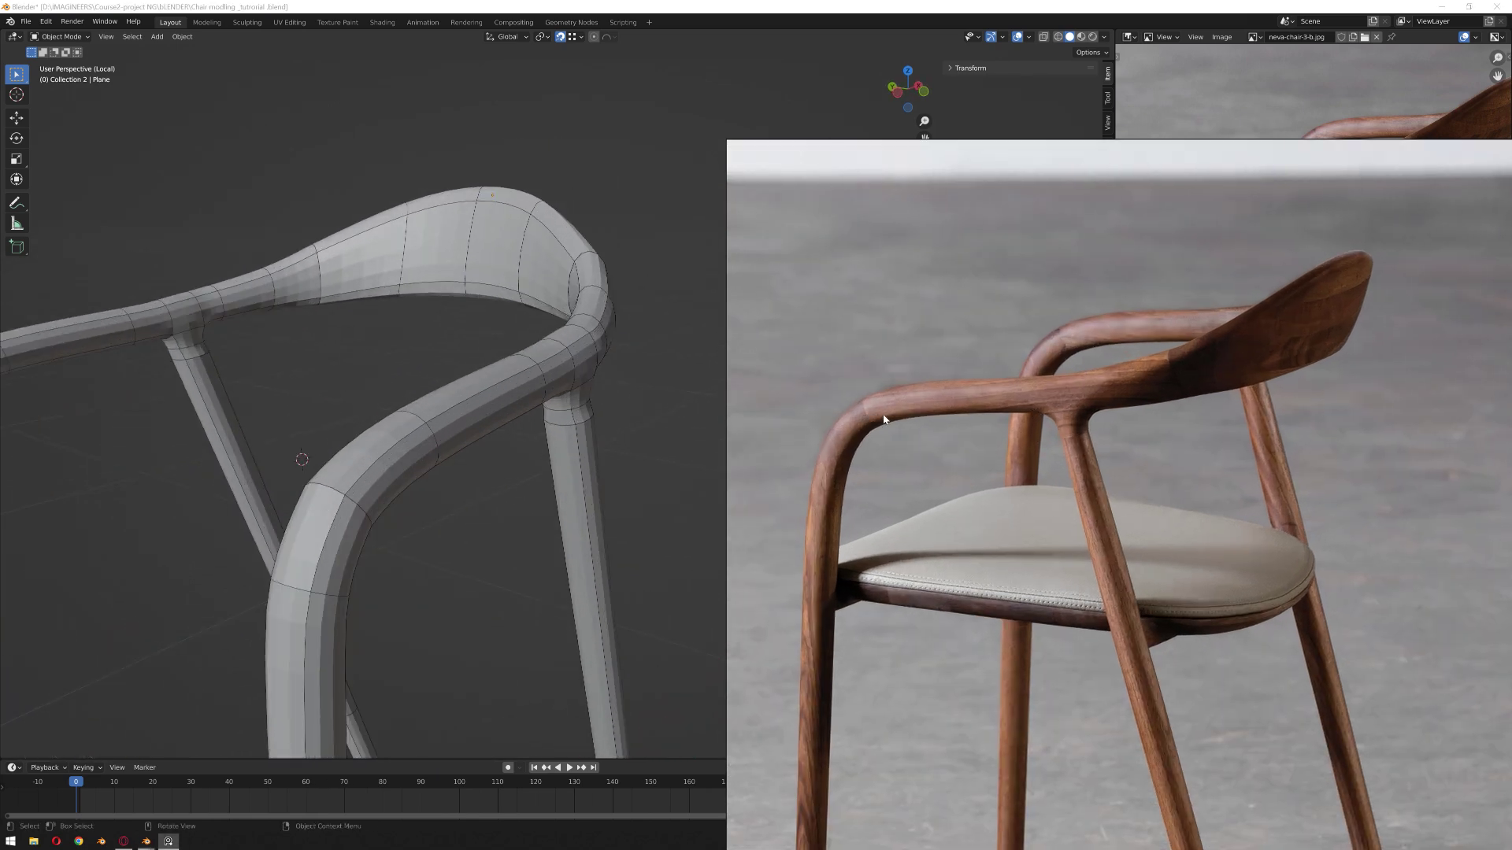
pyautogui.scroll(2, 896, 409)
pyautogui.scroll(2, 898, 412)
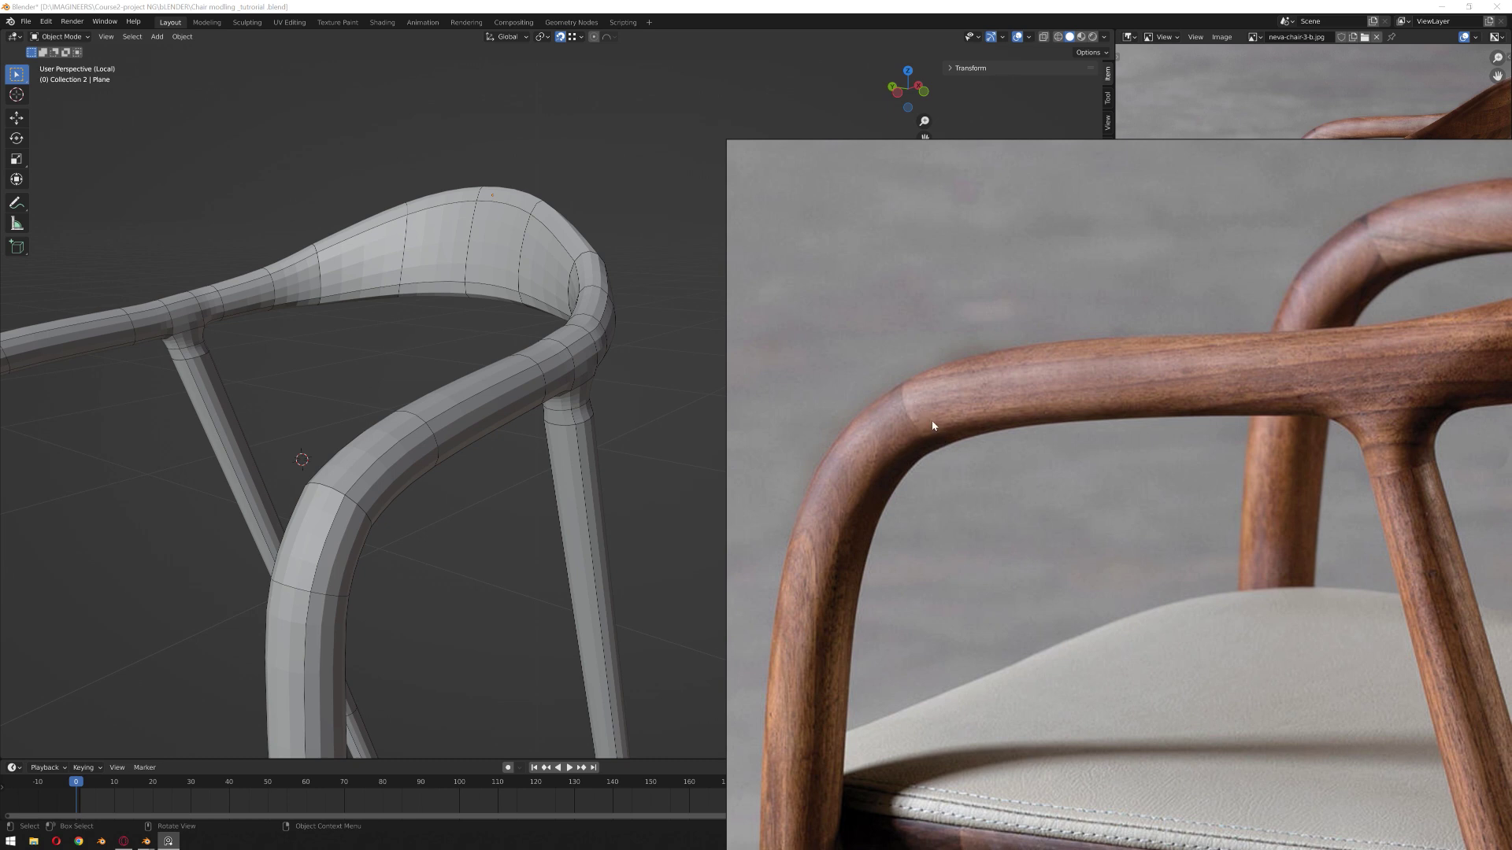
pyautogui.scroll(-3, 489, 419)
pyautogui.moveTo(487, 425); pyautogui.dragTo(484, 473, button='middle')
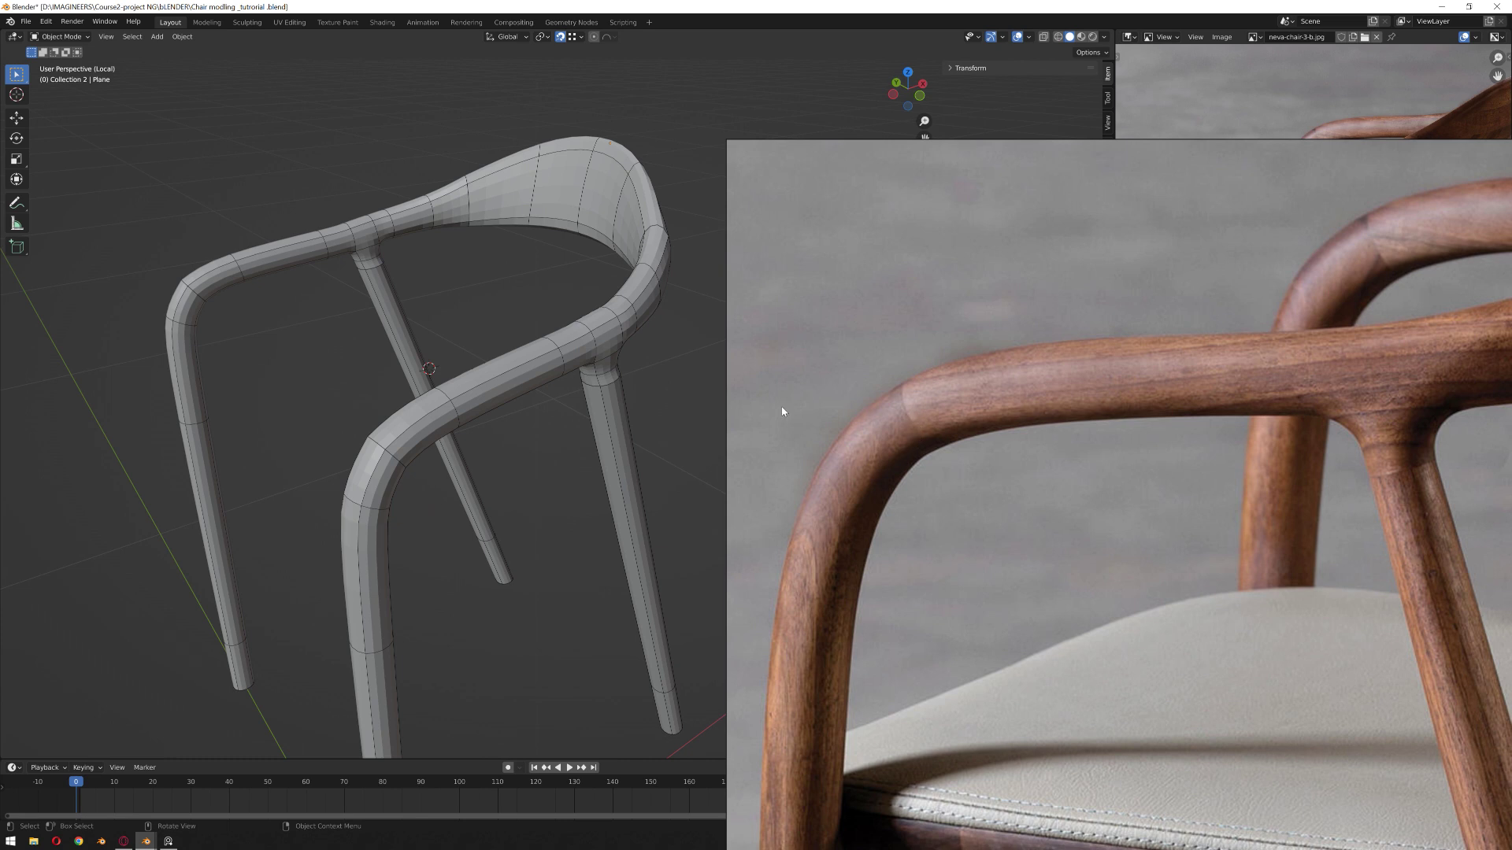
pyautogui.moveTo(488, 411)
pyautogui.mouseDown(button='middle')
pyautogui.moveTo(475, 405)
pyautogui.moveTo(507, 400)
pyautogui.mouseUp(button='middle')
# - In wireframe display, open the front leg part's mesh for editing
pyautogui.click(396, 396)
pyautogui.press('z')
pyautogui.scroll(3, 430, 417)
pyautogui.scroll(-4, 443, 437)
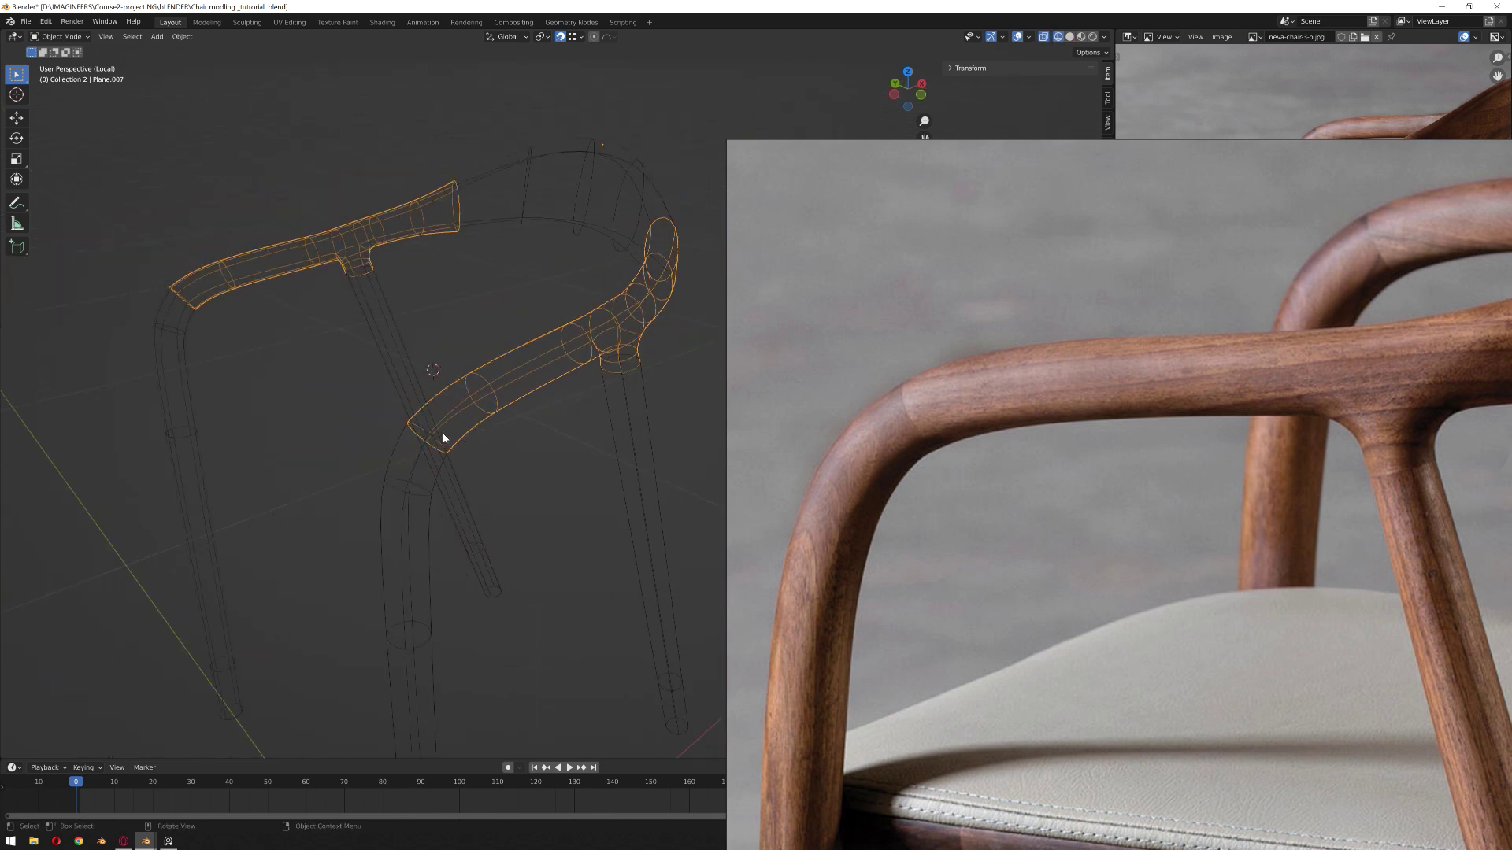
pyautogui.scroll(3, 422, 442)
pyautogui.click(382, 453)
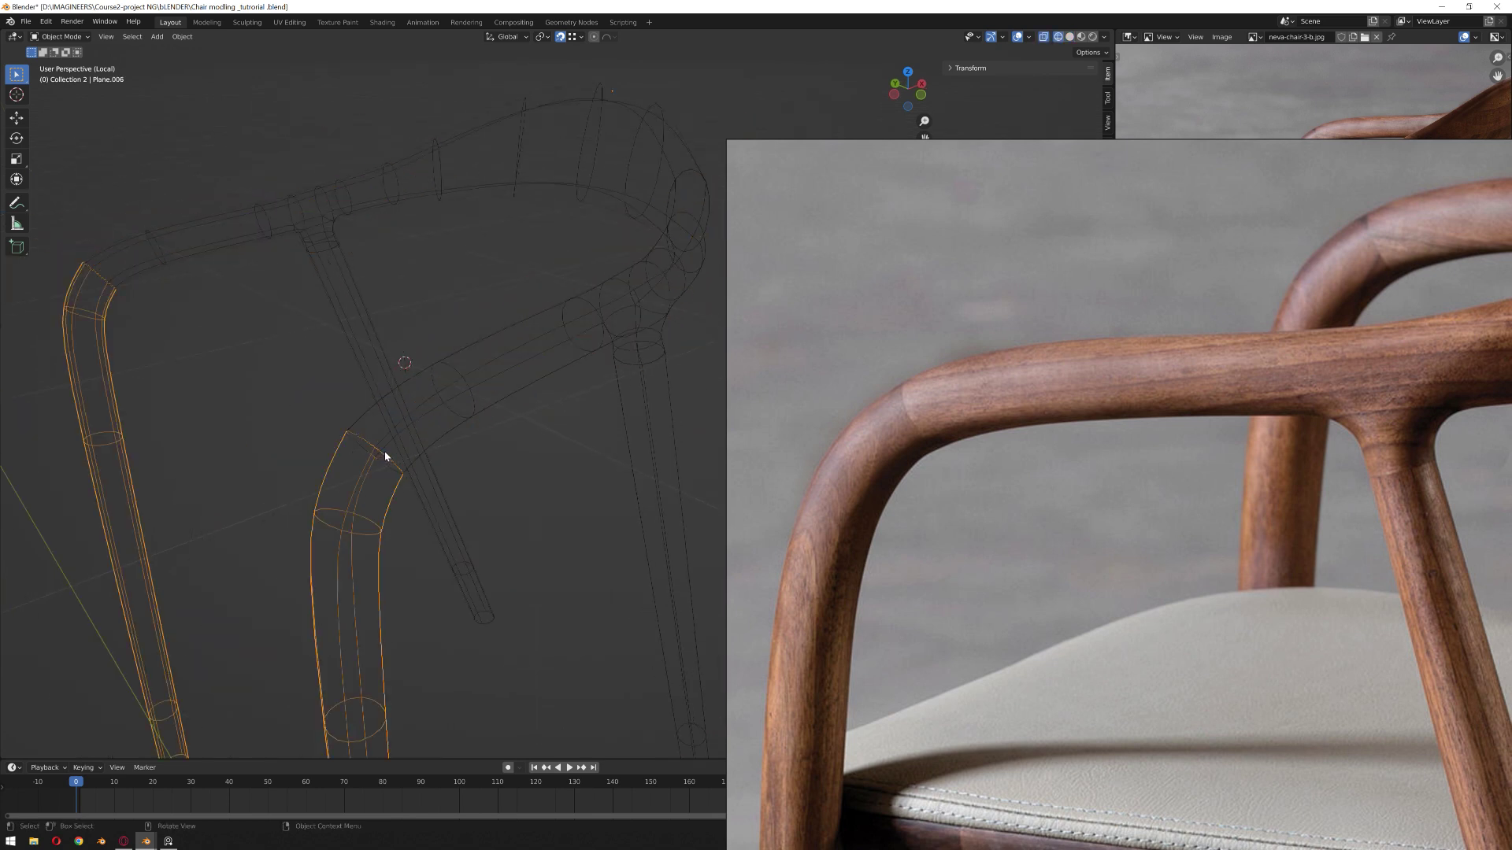
pyautogui.press('Tab')
pyautogui.moveTo(424, 472); pyautogui.dragTo(384, 478, button='middle')
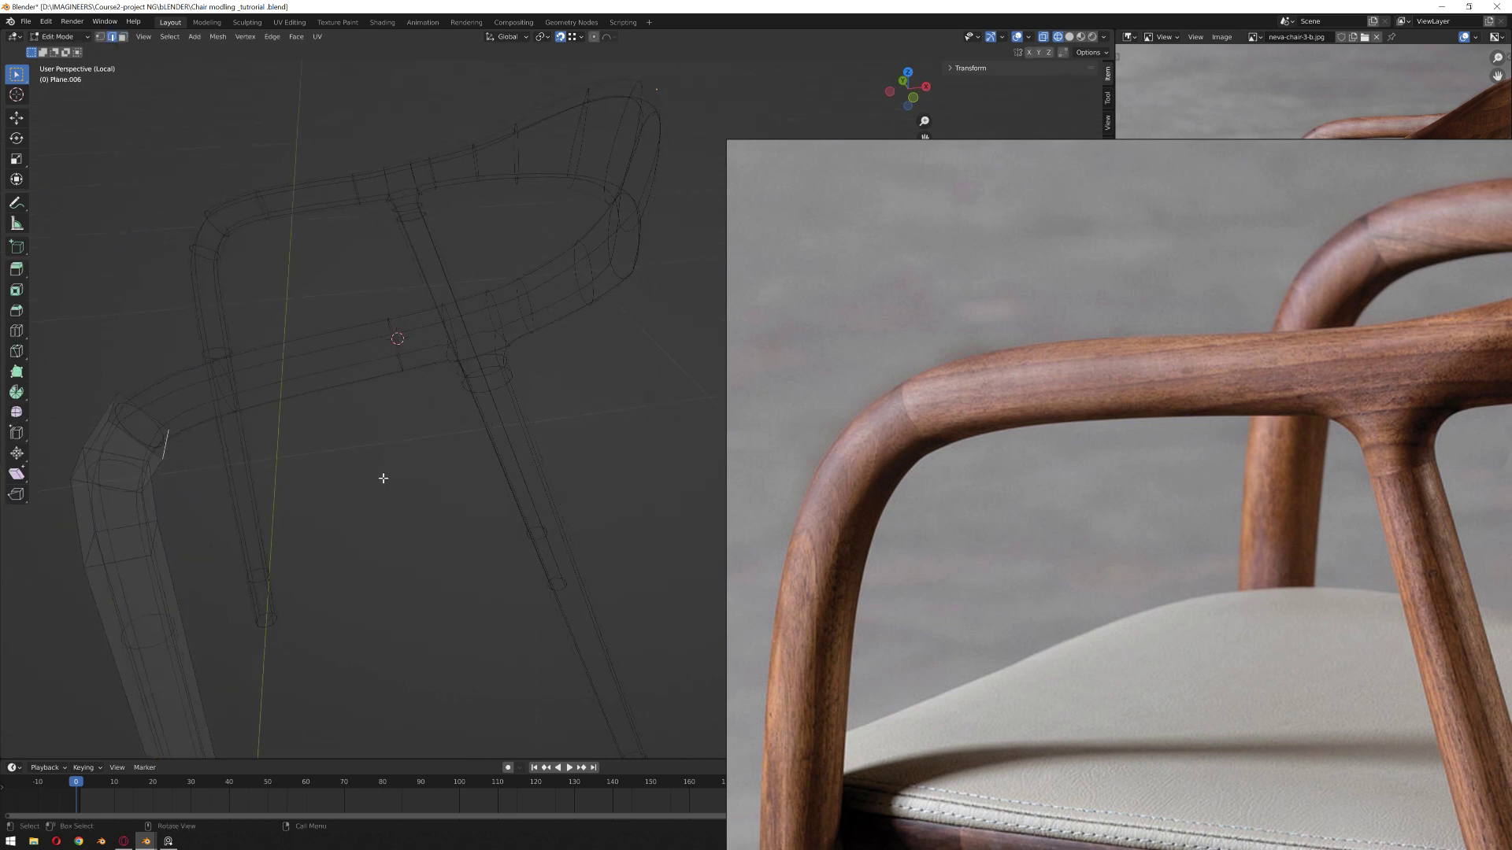
# - Select the open edge loop at the front leg's upper end and extrude its edges inward, scaled to 0.6
pyautogui.press('KP_Decimal')
pyautogui.scroll(-7, 395, 467)
pyautogui.moveTo(507, 471); pyautogui.dragTo(475, 485, button='middle')
pyautogui.keyDown('alt'); pyautogui.click(548, 432); pyautogui.keyUp('alt')
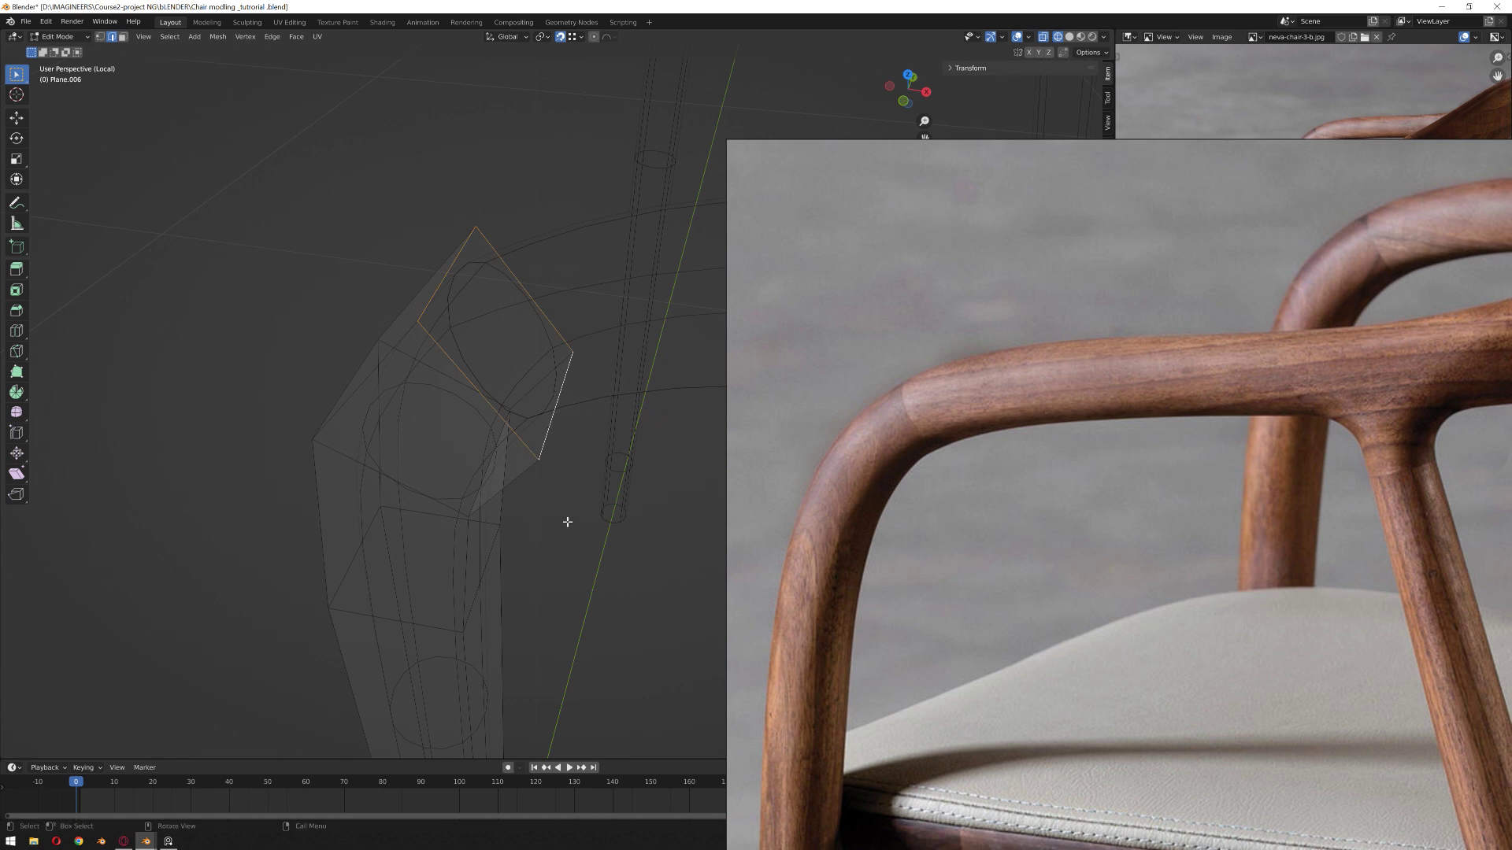
pyautogui.hotkey('ctrl', 'e')
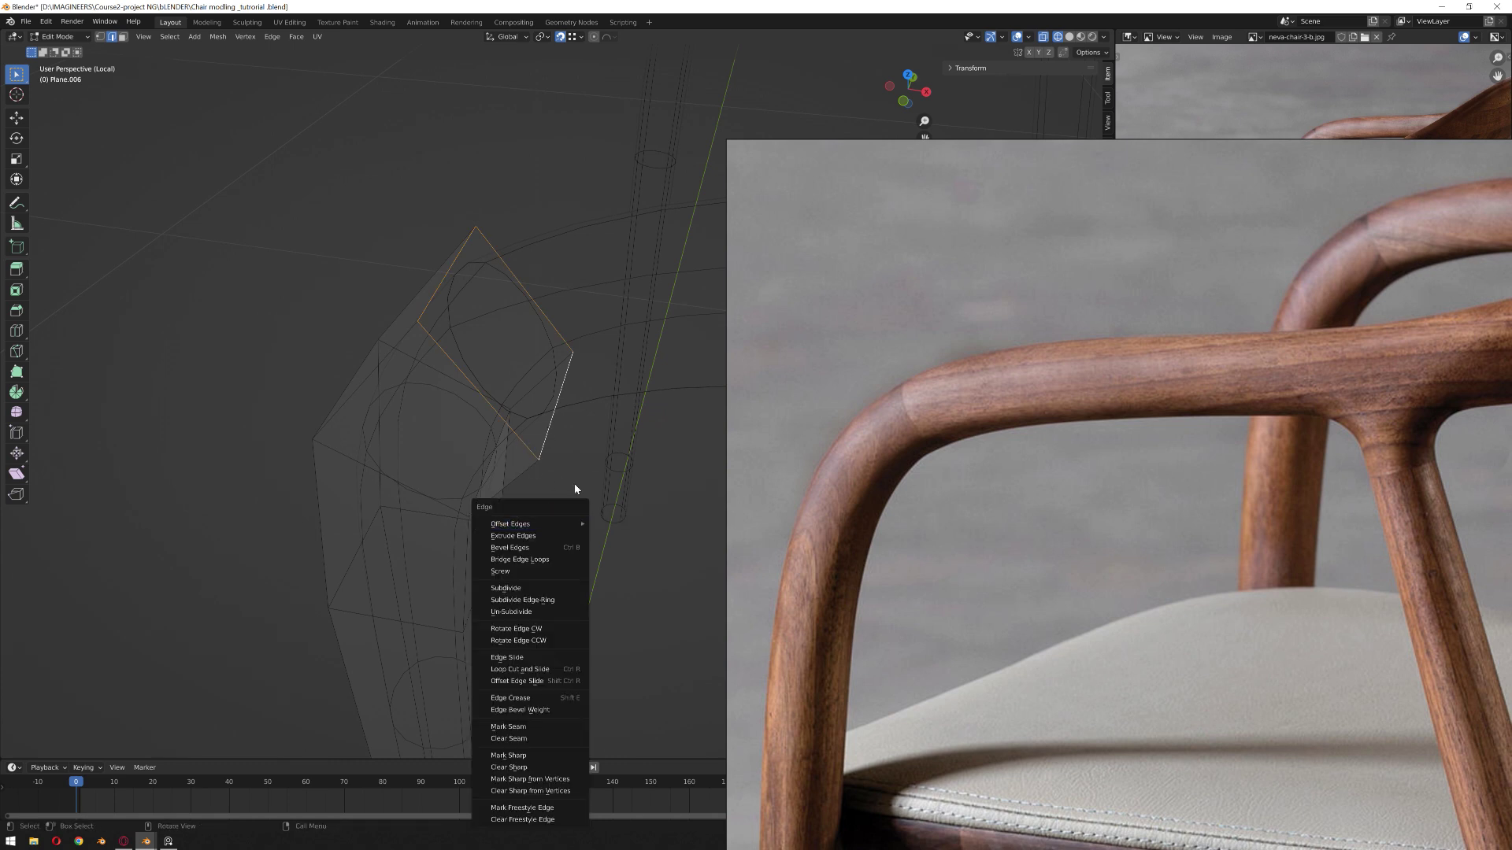
pyautogui.click(574, 485)
pyautogui.hotkey('ctrl', 'e')
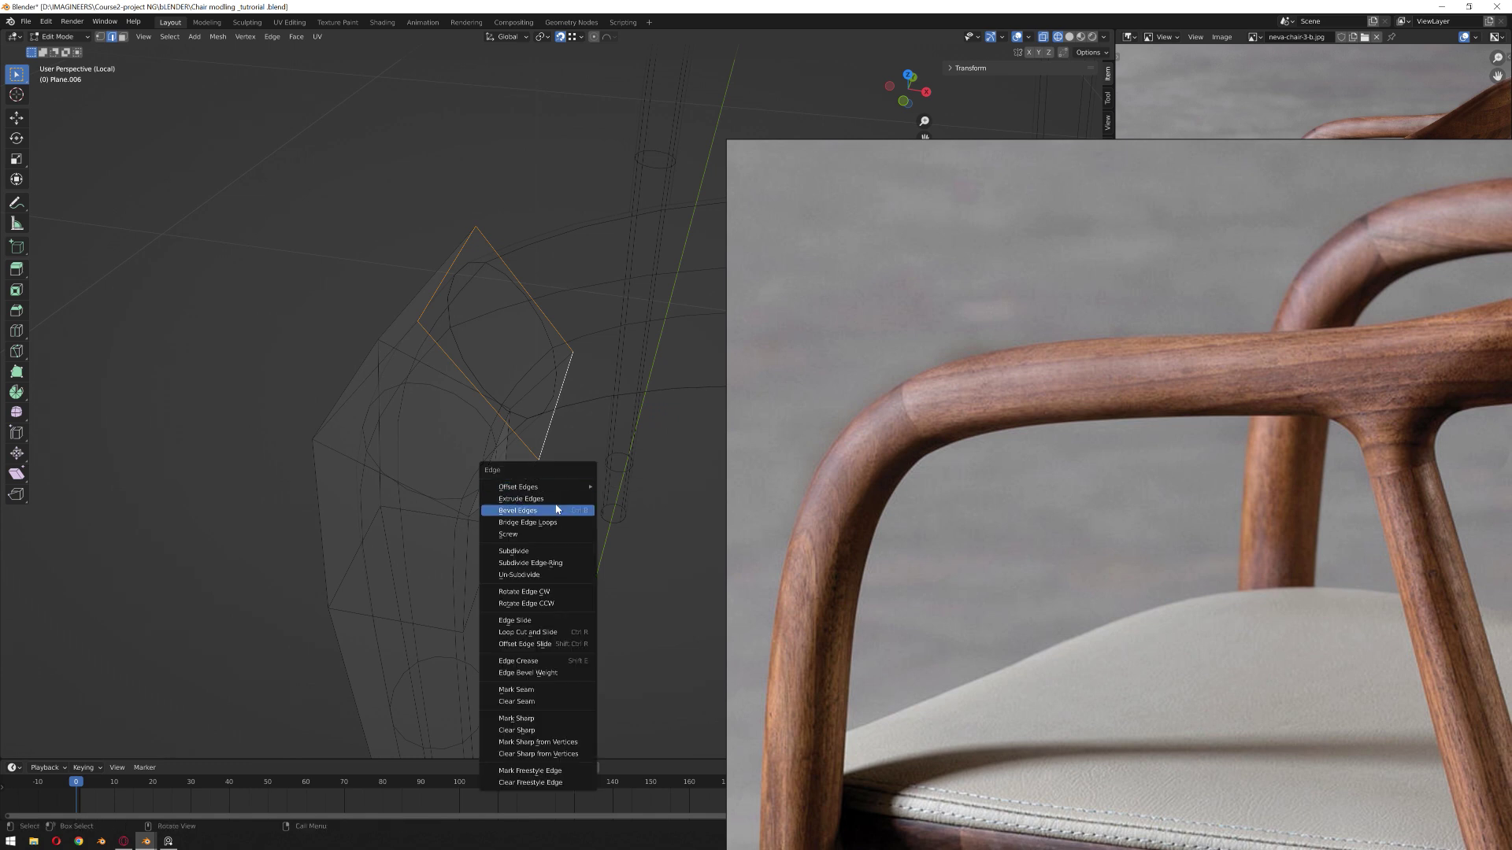
pyautogui.click(560, 500)
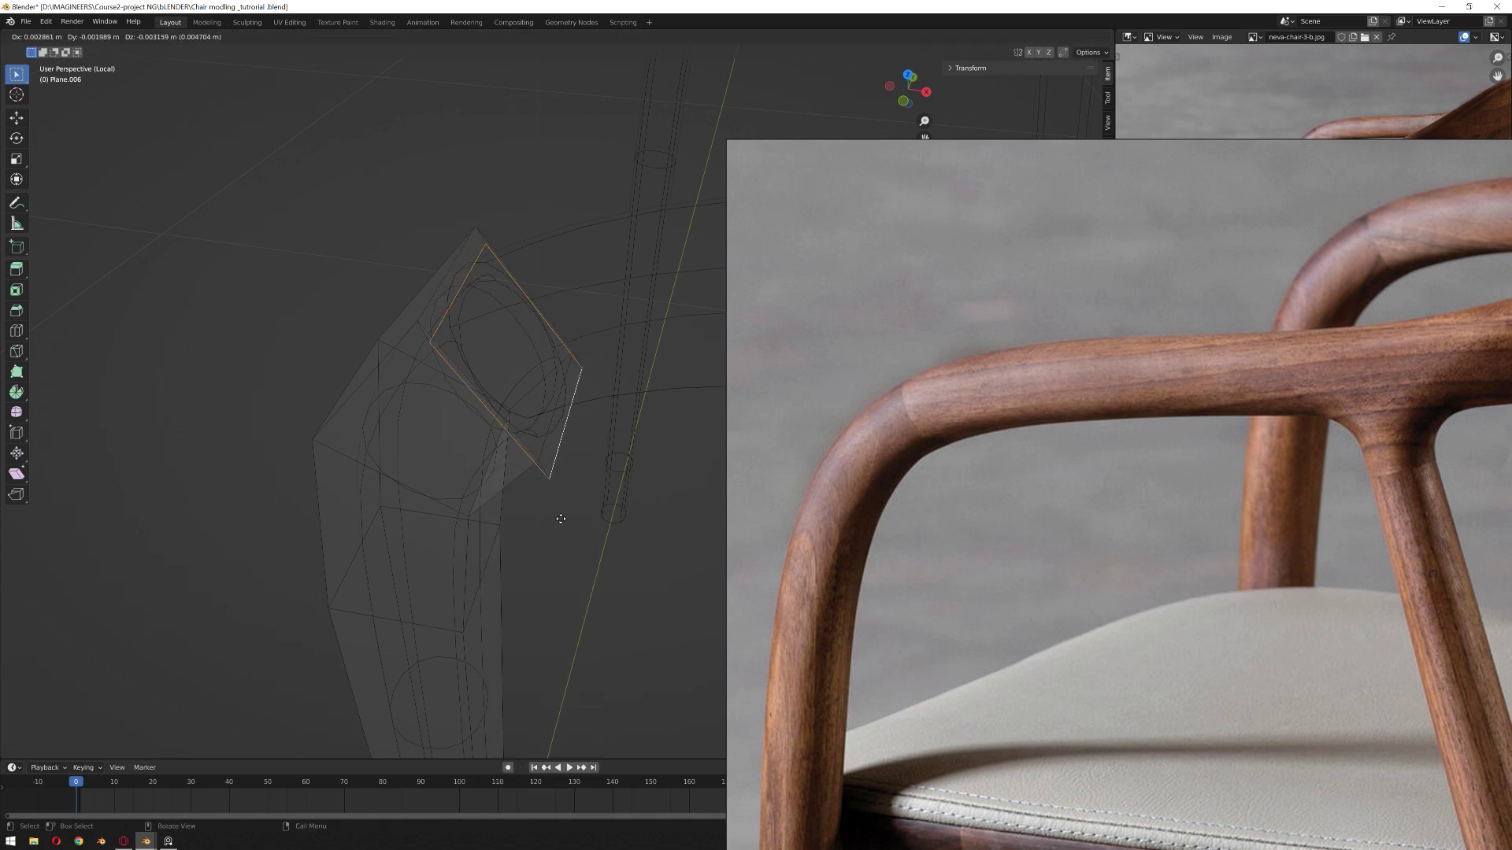
pyautogui.press('s')
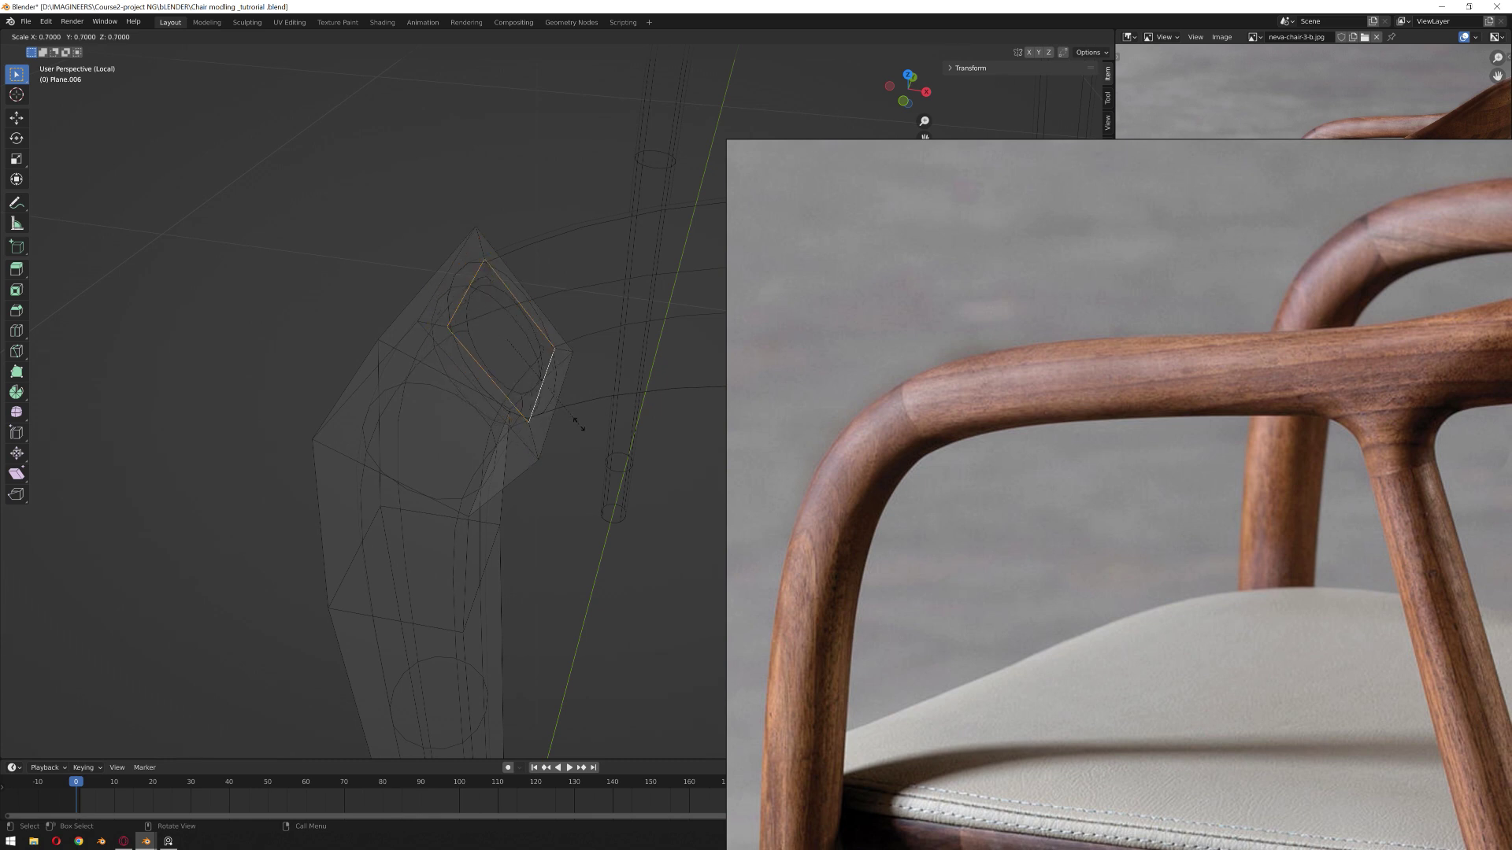
pyautogui.click(578, 415)
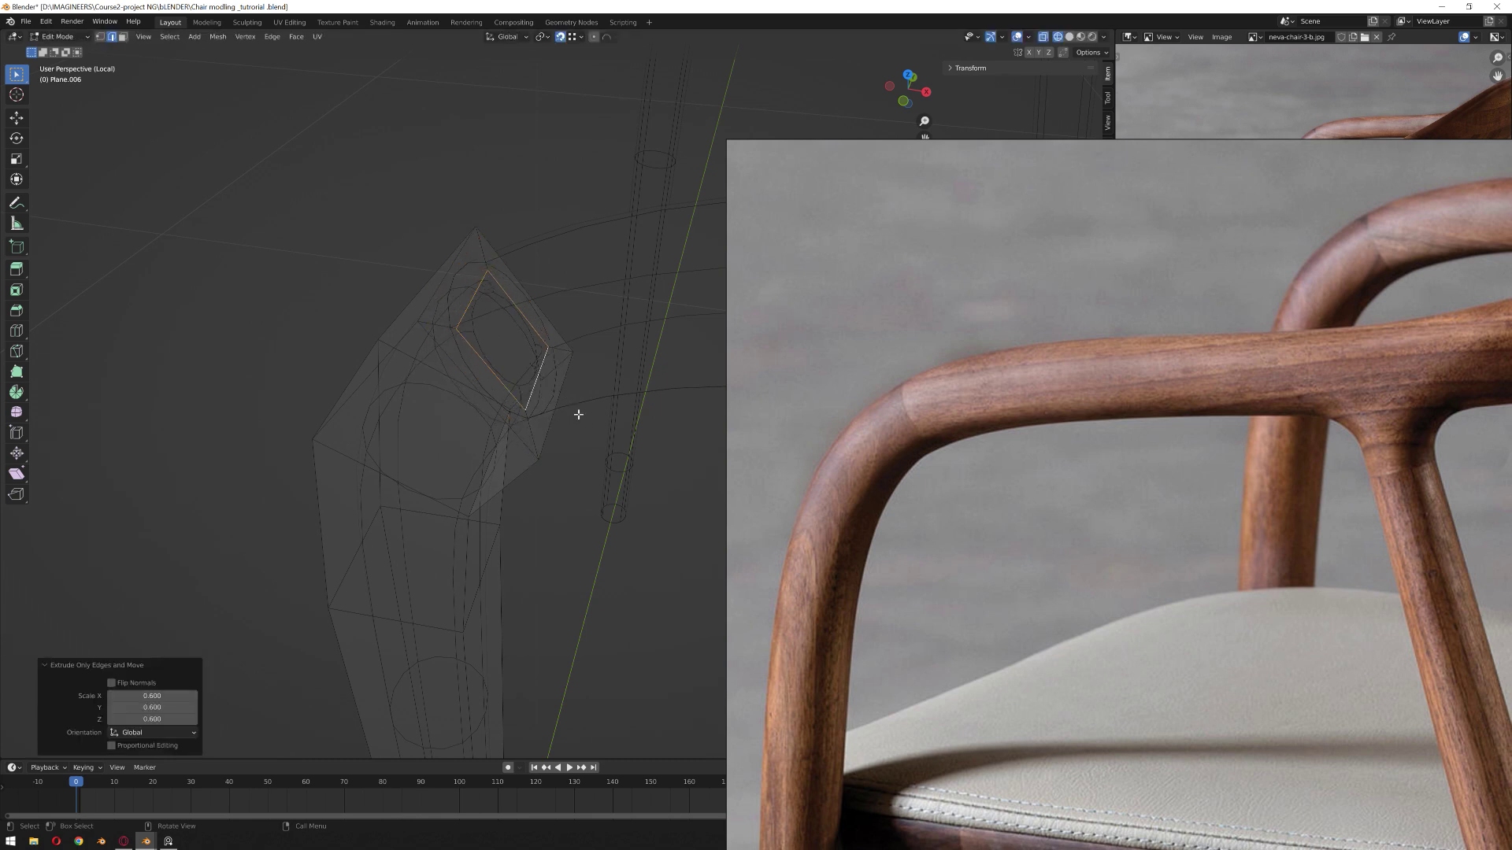
pyautogui.click(488, 410)
# - In solid shading, enable on-cage display for the front leg's Subdivision modifier
pyautogui.hotkey('shift', 'z')
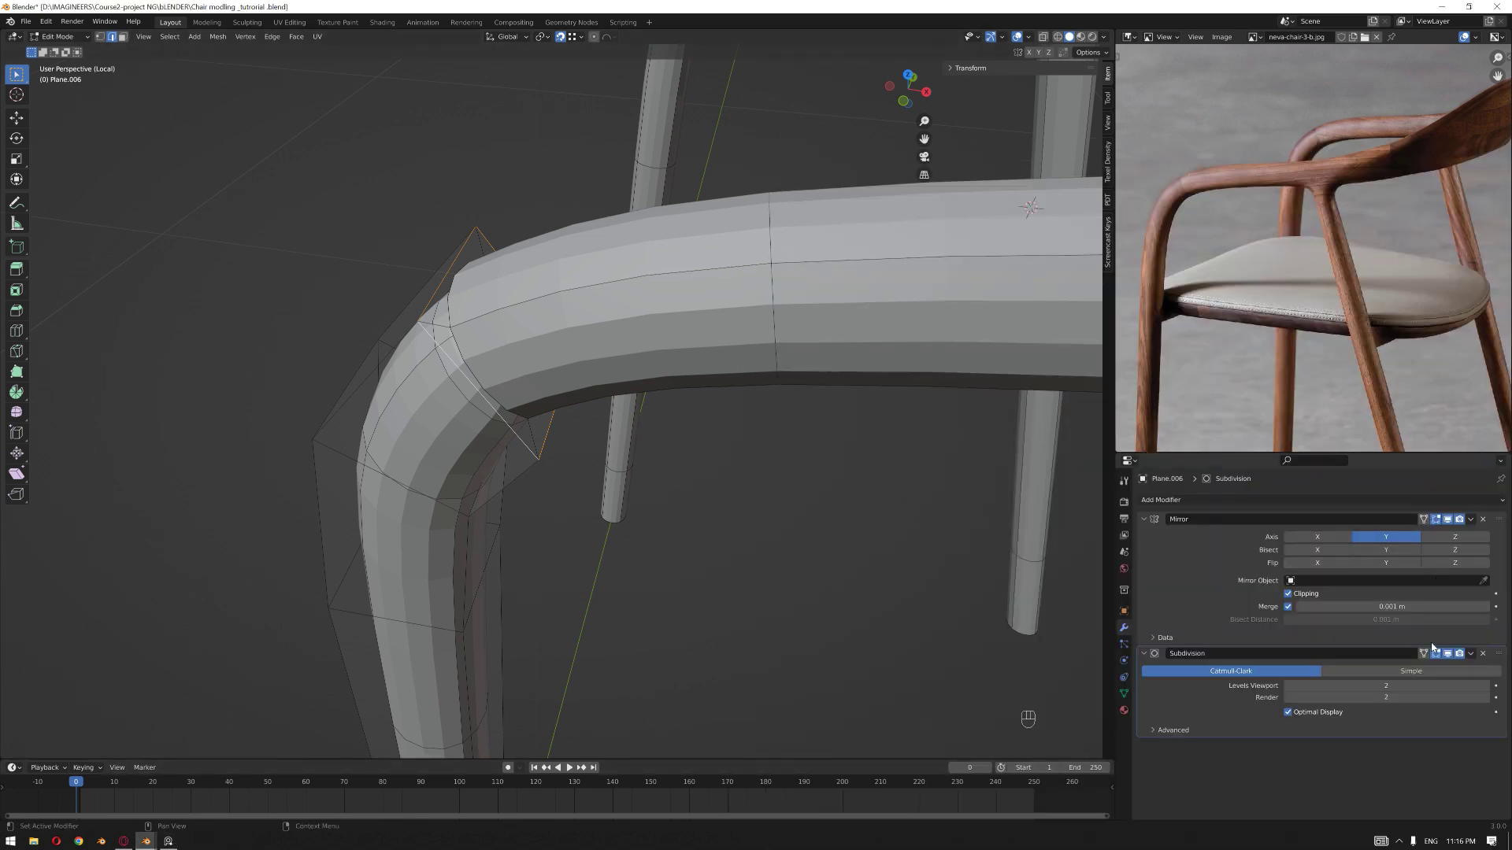
pyautogui.click(1426, 654)
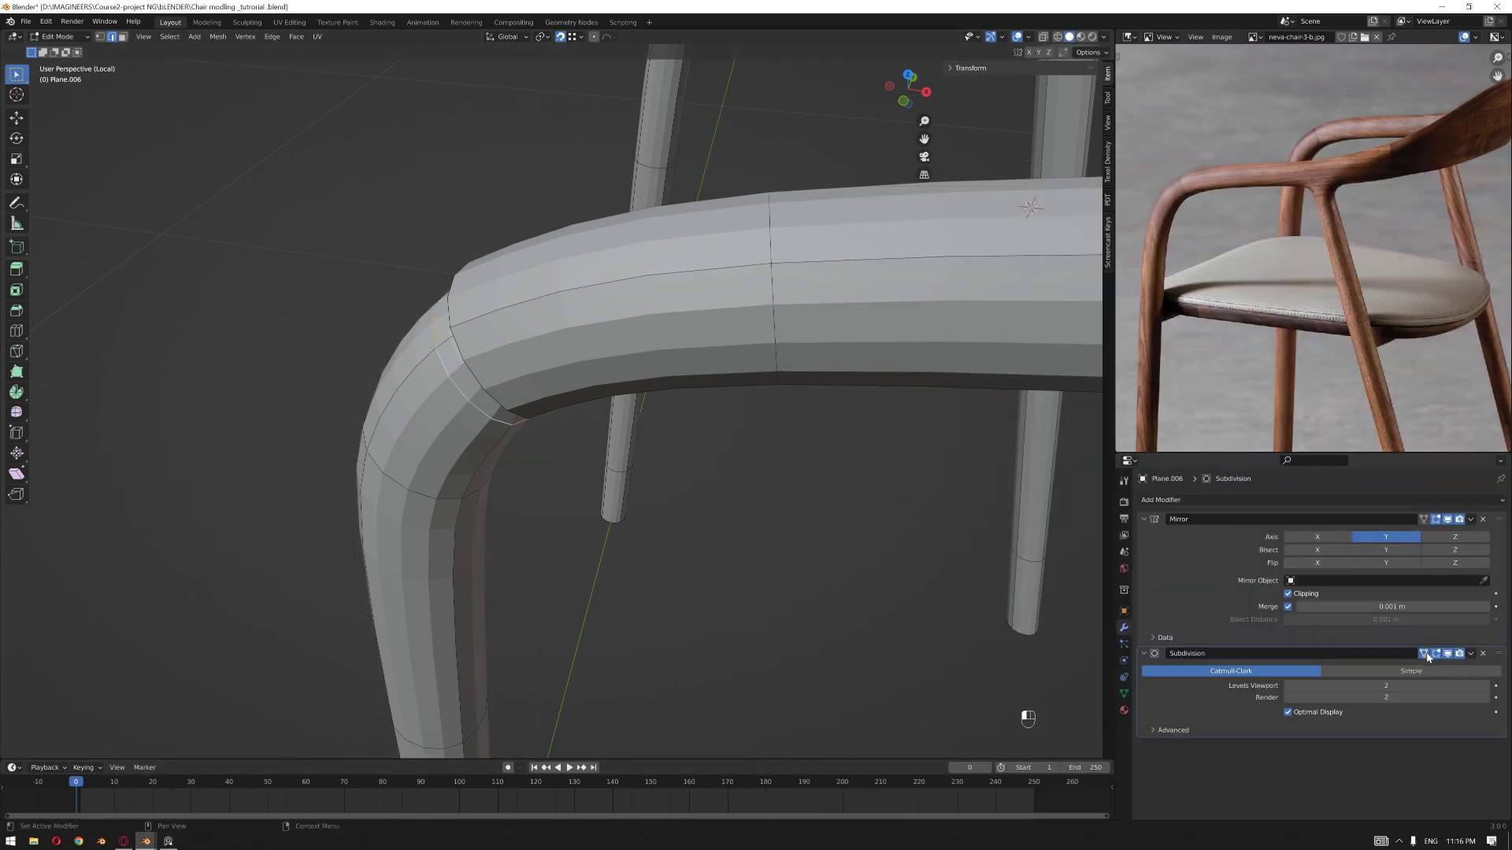
pyautogui.scroll(1, 607, 334)
# - In wireframe display, bevel the front leg's rim edge loop where it meets the armrest
pyautogui.press('z')
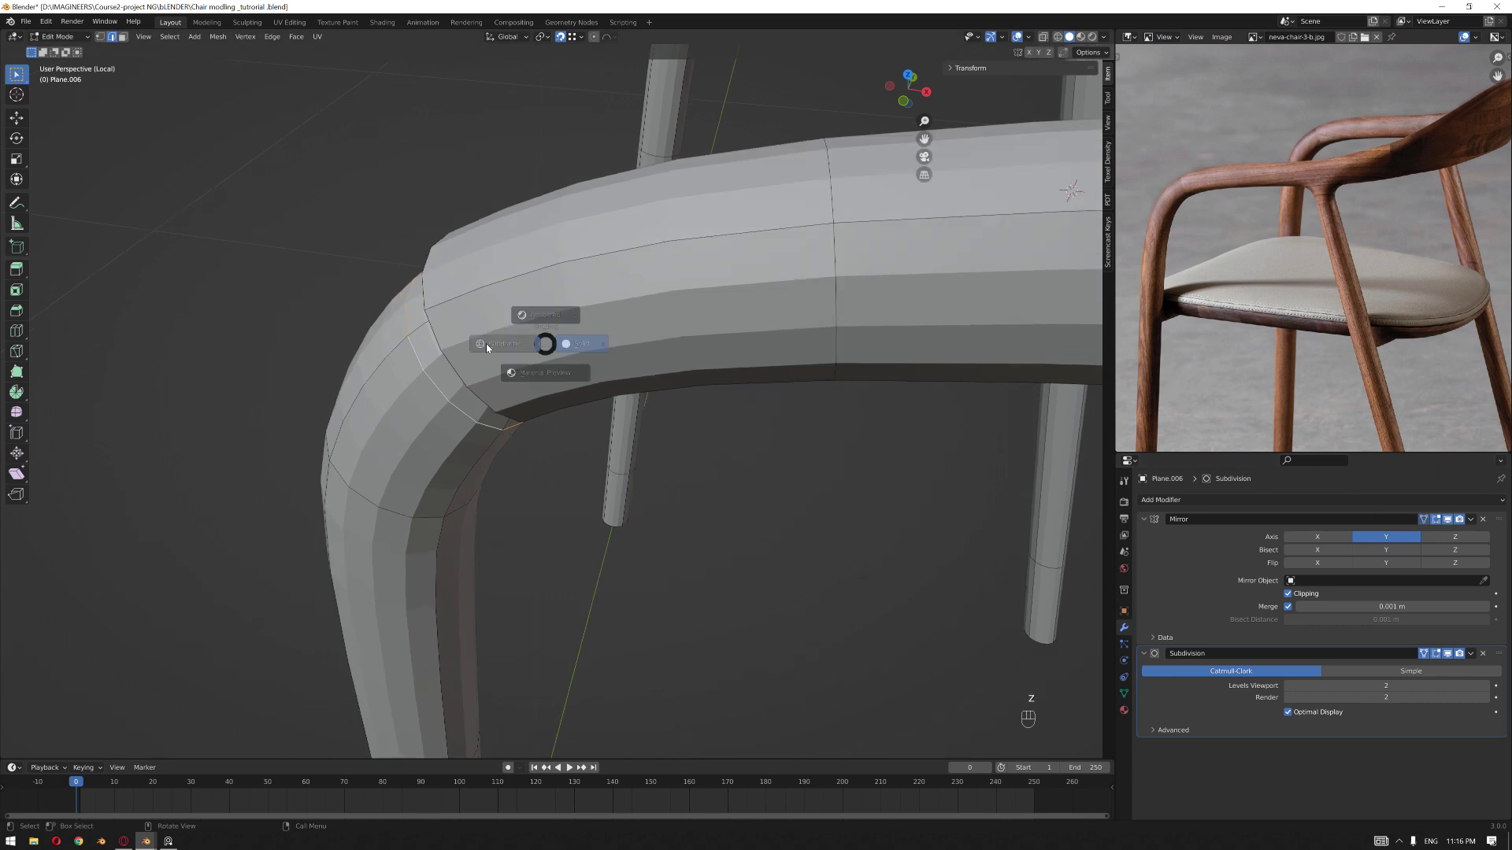
pyautogui.click(482, 344)
pyautogui.scroll(1, 570, 385)
pyautogui.moveTo(507, 341)
pyautogui.keyDown('shift'); pyautogui.mouseDown(button='middle')
pyautogui.moveTo(569, 384)
pyautogui.moveTo(628, 371)
pyautogui.moveTo(579, 386)
pyautogui.mouseUp(button='middle'); pyautogui.keyUp('shift')
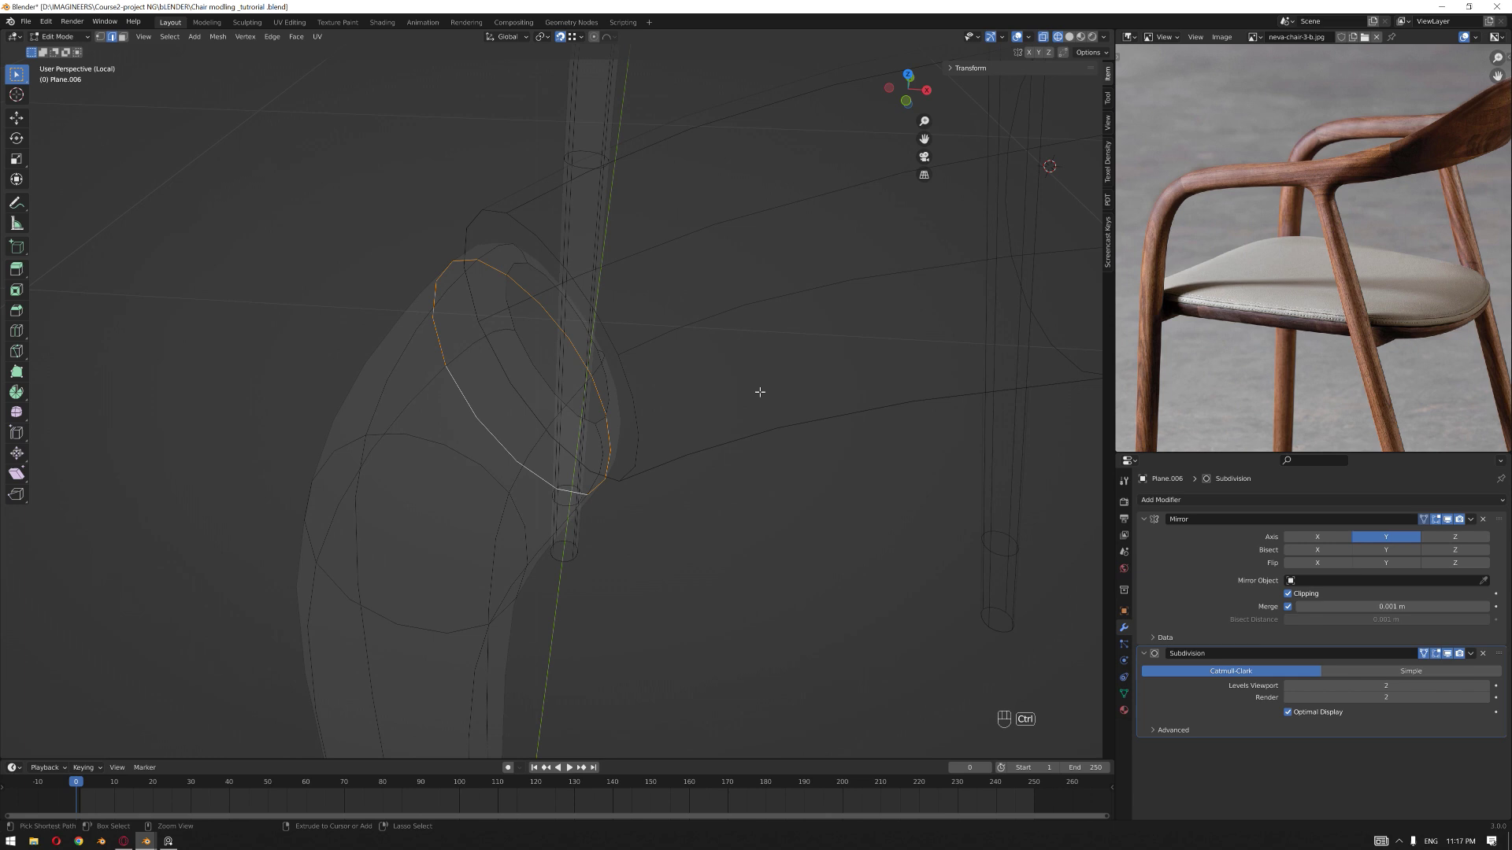
pyautogui.hotkey('ctrl', 'b')
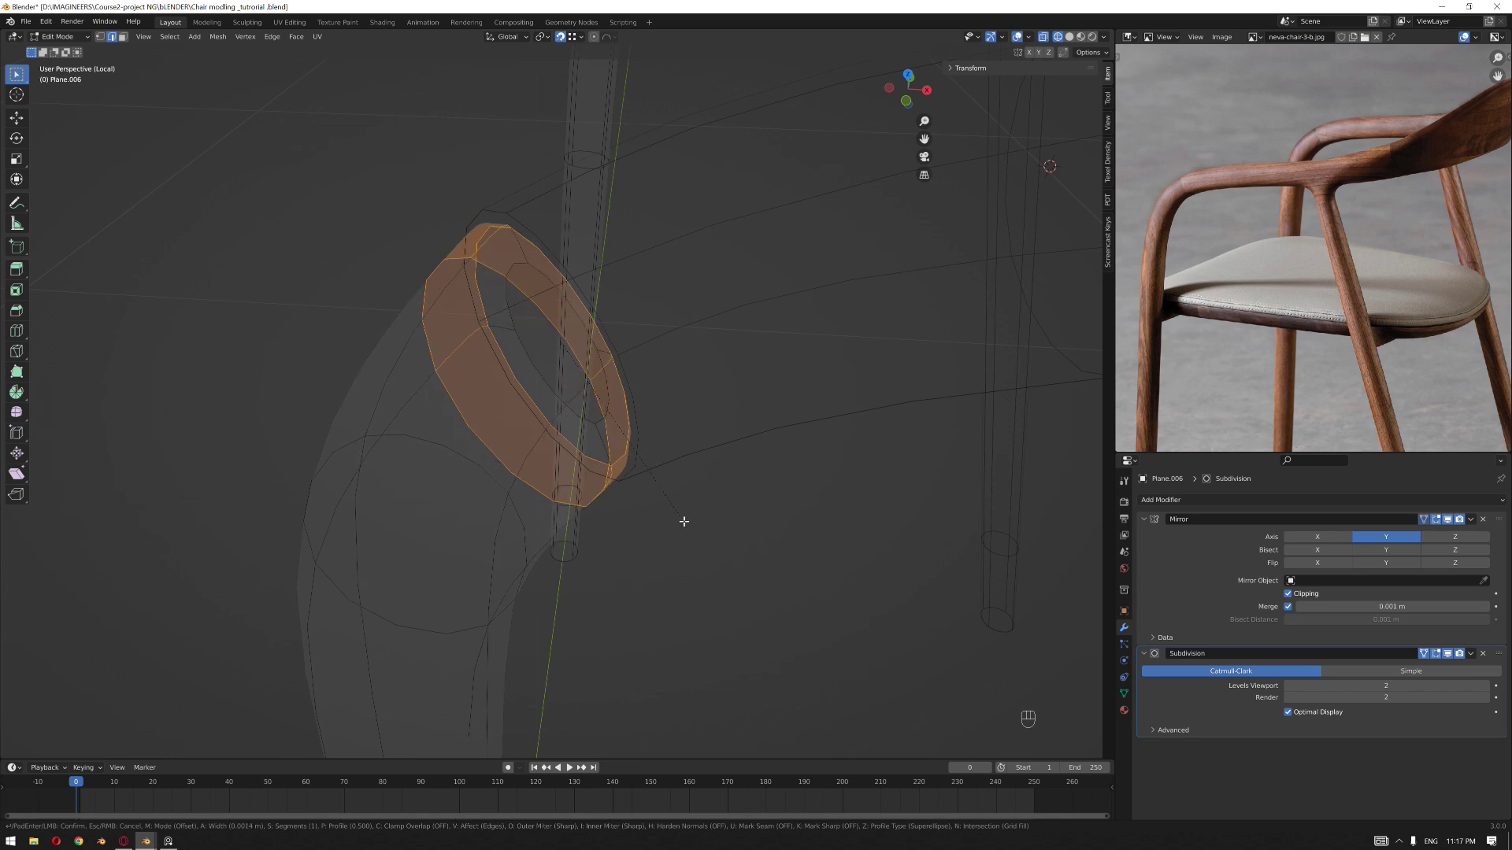
pyautogui.click(476, 504)
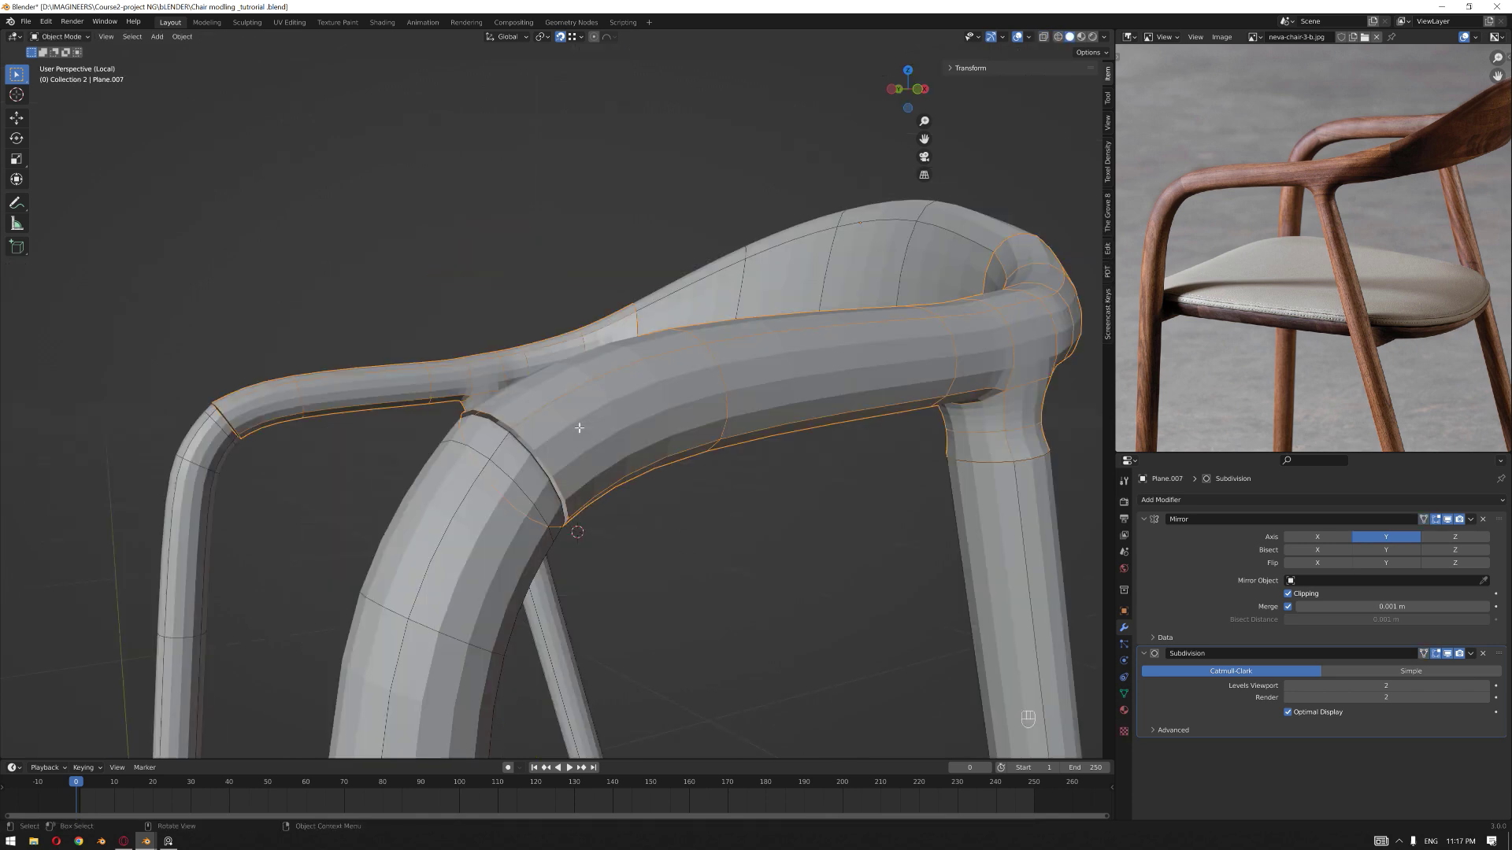
# - Open the armrest part's mesh for editing and select its end edge loop at the front leg joint
pyautogui.press('Tab')
pyautogui.keyDown('alt'); pyautogui.click(547, 464); pyautogui.keyUp('alt')
# - Try to close the armrest's open end by filling its edge loop with a face
pyautogui.hotkey('ctrl', 'b')
pyautogui.rightClick(763, 573)
pyautogui.press('f')
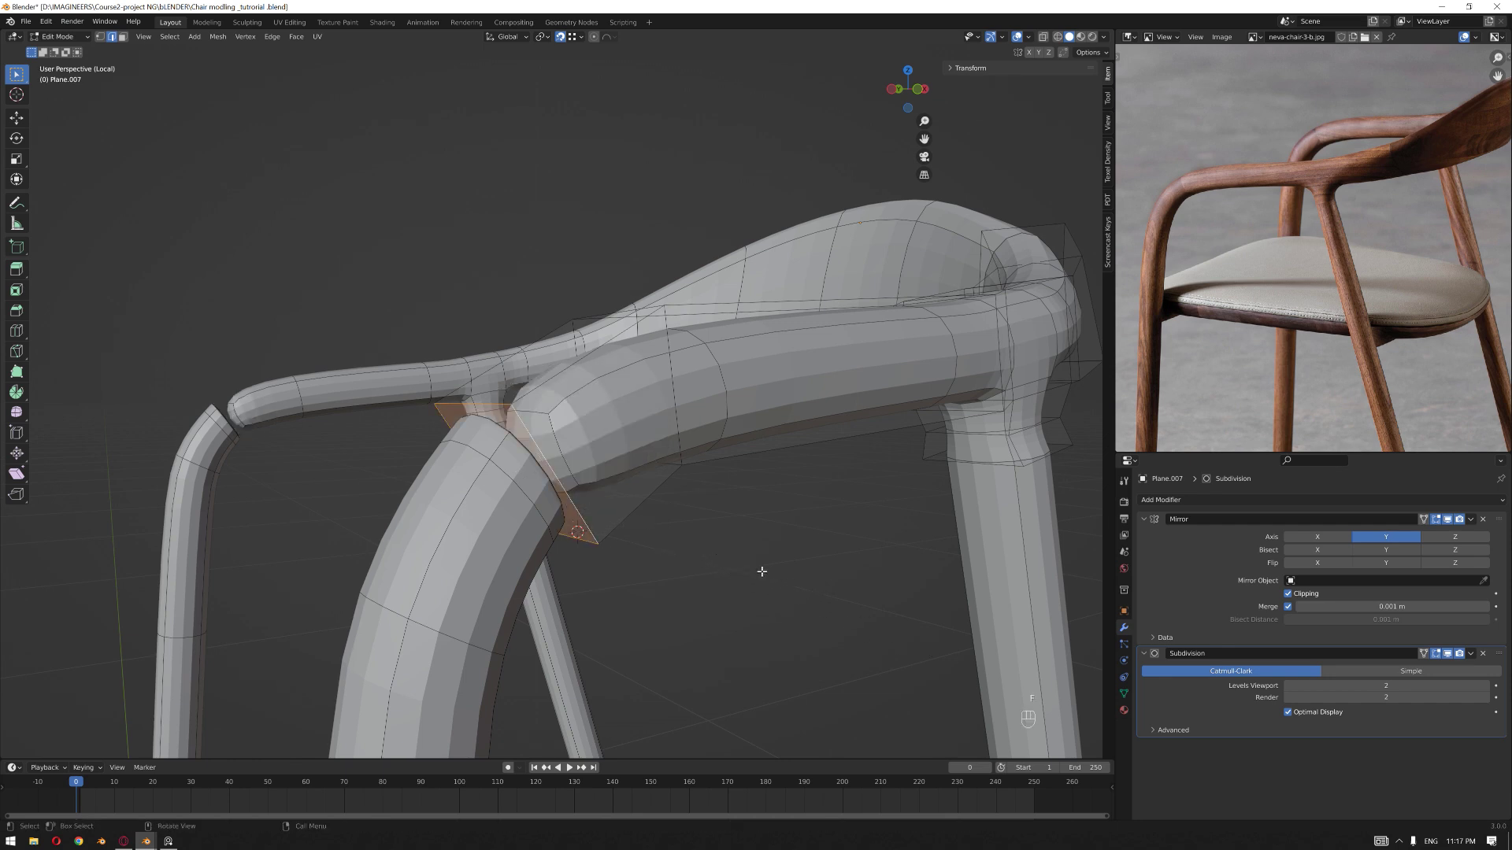
pyautogui.hotkey('ctrl', 'z')
# - In wireframe display, extrude the armrest's end edge loop and scale the new edges inward
pyautogui.press('z')
pyautogui.hotkey('ctrl', 'e')
pyautogui.press('e')
pyautogui.press('s')
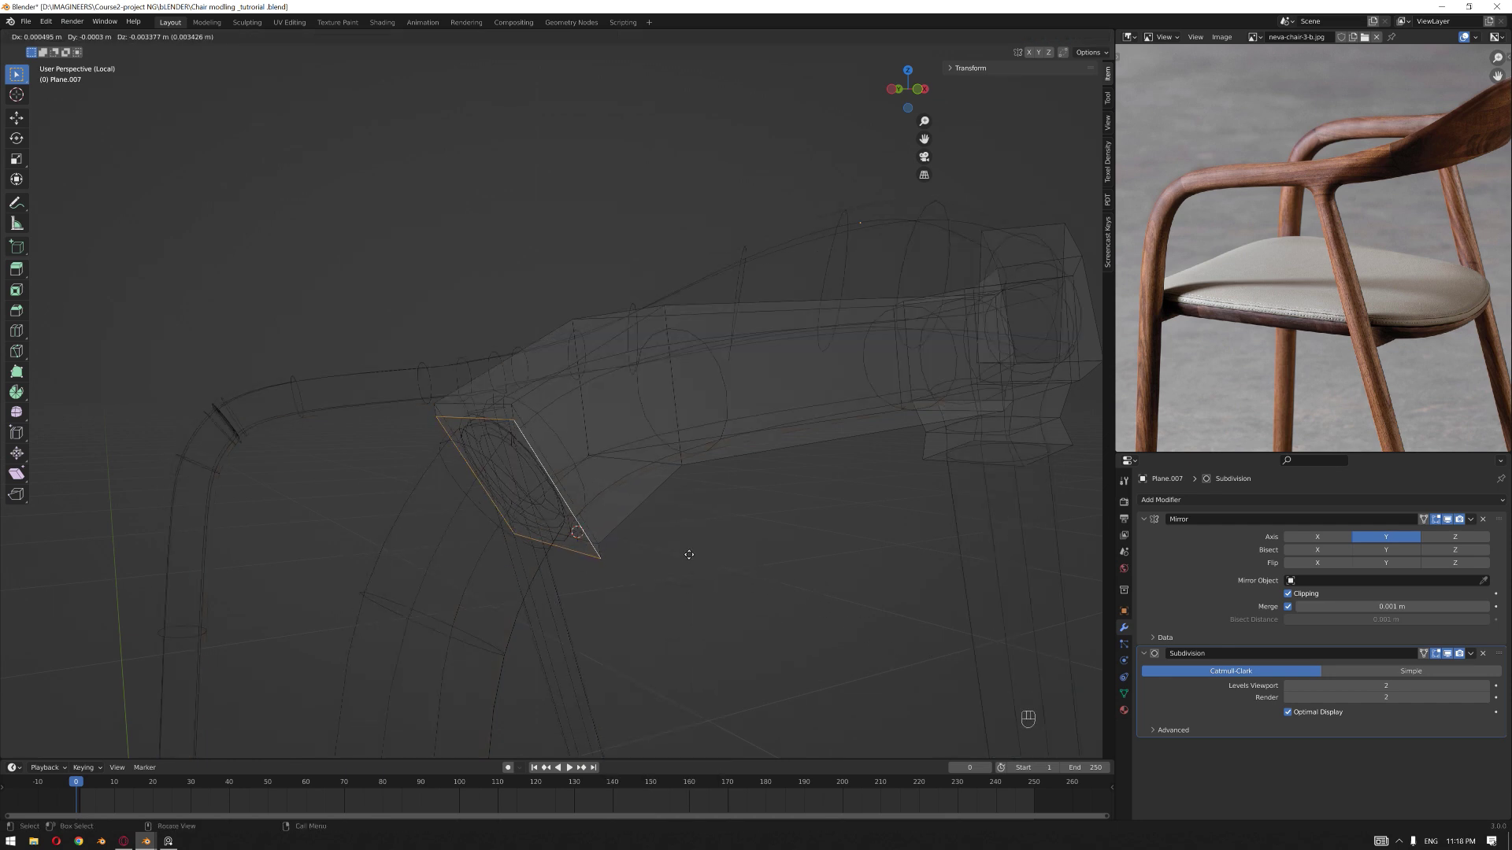
pyautogui.click(617, 531)
# - Bevel the armrest's end rim loop with a width of 0.001 and leave mesh editing
pyautogui.keyDown('alt'); pyautogui.click(596, 533); pyautogui.keyUp('alt')
pyautogui.hotkey('ctrl', 'b')
pyautogui.click(688, 556)
pyautogui.click(152, 566)
pyautogui.write('.001')
pyautogui.press('Return')
pyautogui.press('z')
pyautogui.click(810, 529)
pyautogui.press('Tab')
# - Check the bevelled frame joints and leave the isolated view to show the whole chair
pyautogui.moveTo(874, 518)
pyautogui.mouseDown(button='middle')
pyautogui.moveTo(827, 509)
pyautogui.moveTo(871, 493)
pyautogui.moveTo(854, 488)
pyautogui.moveTo(702, 476)
pyautogui.mouseUp(button='middle')
pyautogui.press('z')
pyautogui.press('z')
pyautogui.click(833, 396)
pyautogui.scroll(-1, 834, 462)
pyautogui.press('z')
pyautogui.click(838, 526)
pyautogui.scroll(-3, 702, 476)
pyautogui.scroll(-2, 702, 476)
pyautogui.press('KP_Divide')
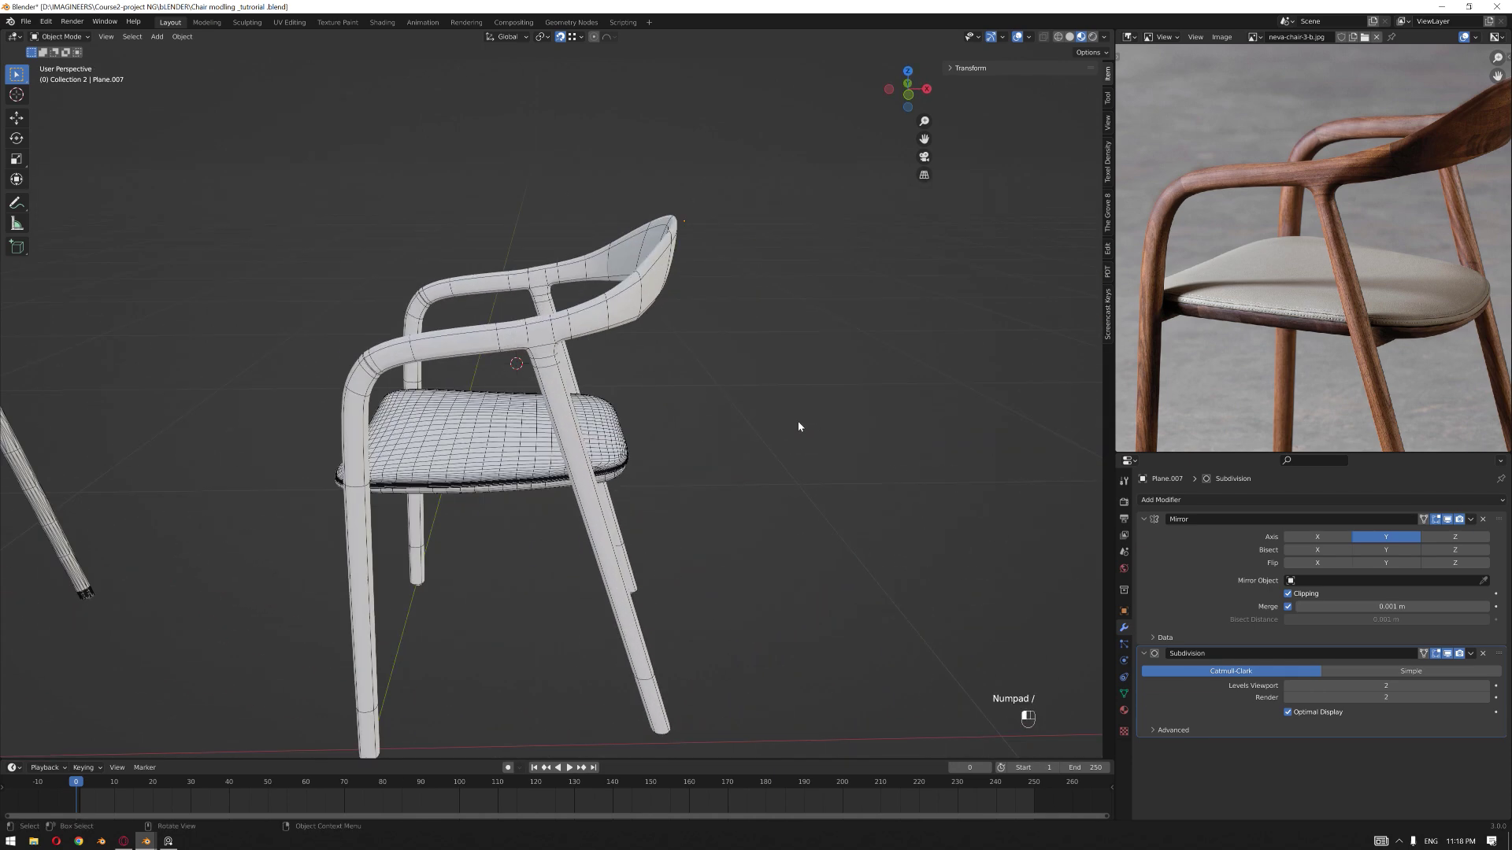
pyautogui.scroll(-3, 811, 421)
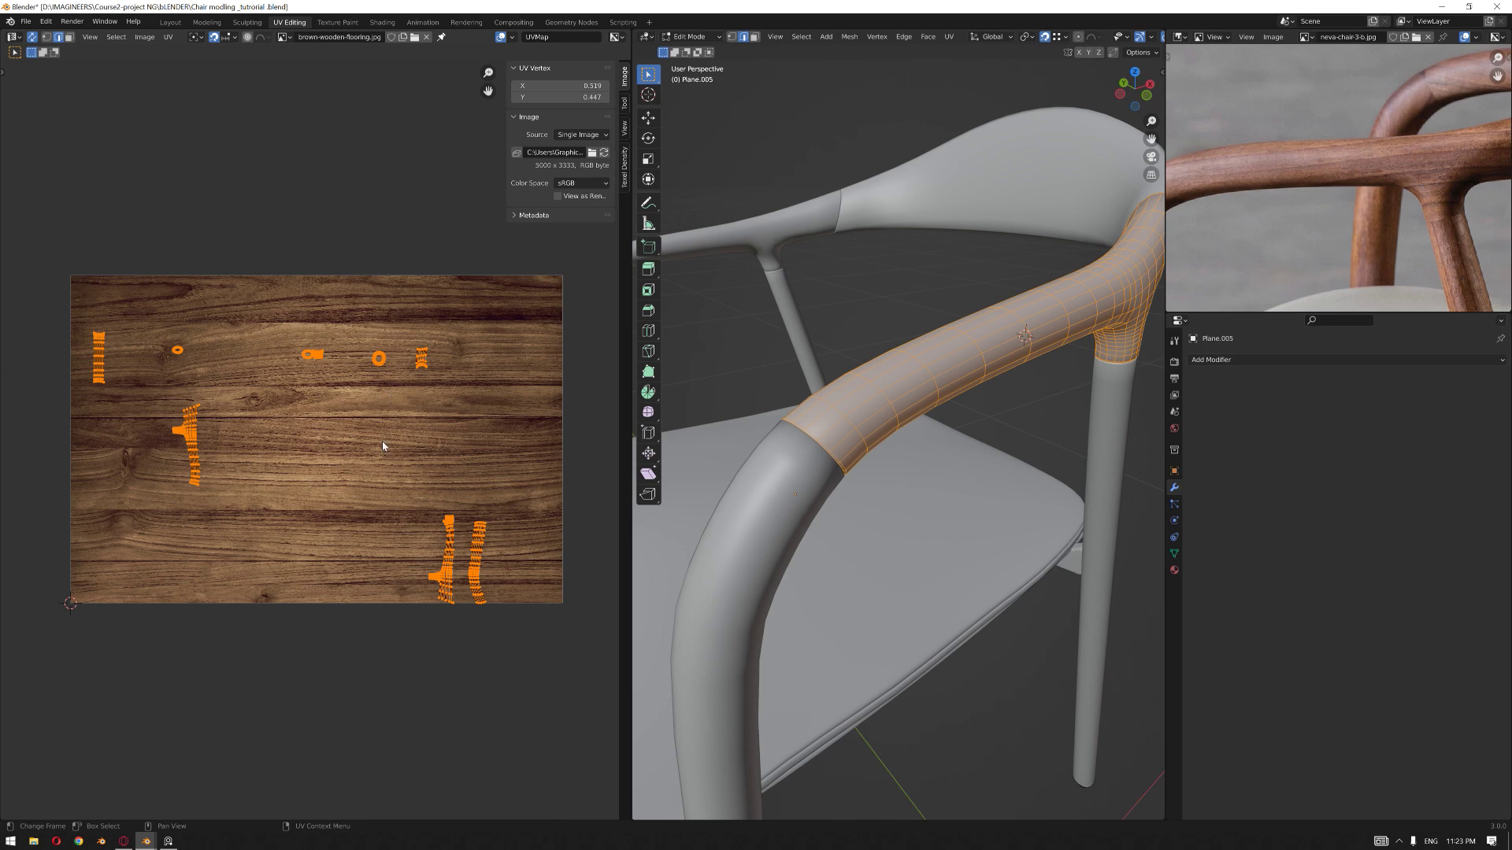
# - Examine the armrest's UV islands over the wood texture and compare the armrest with the reference photos
pyautogui.scroll(1, 328, 428)
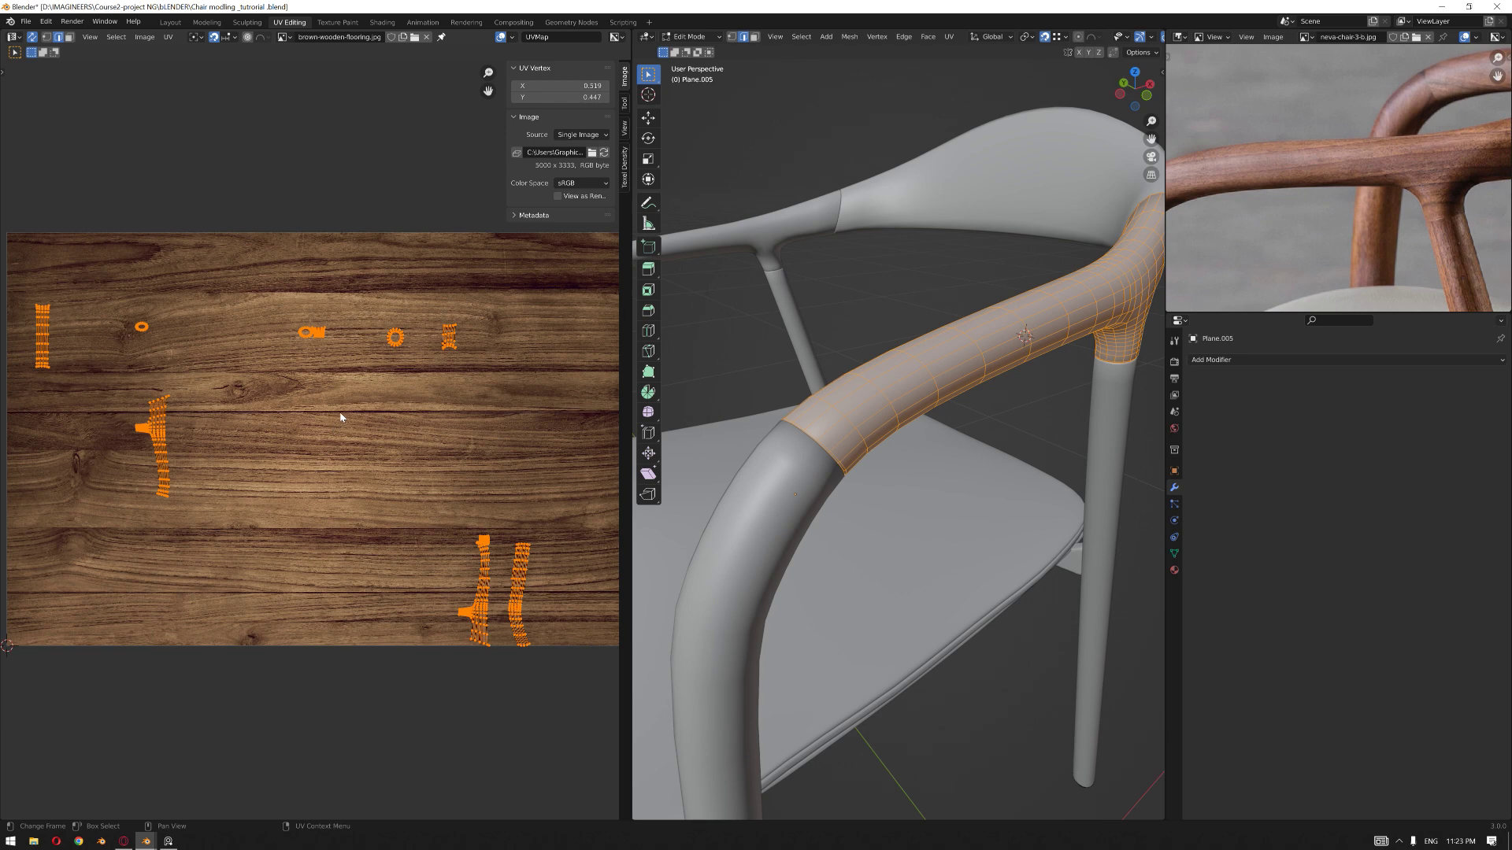
pyautogui.scroll(-2, 342, 408)
pyautogui.scroll(1, 436, 403)
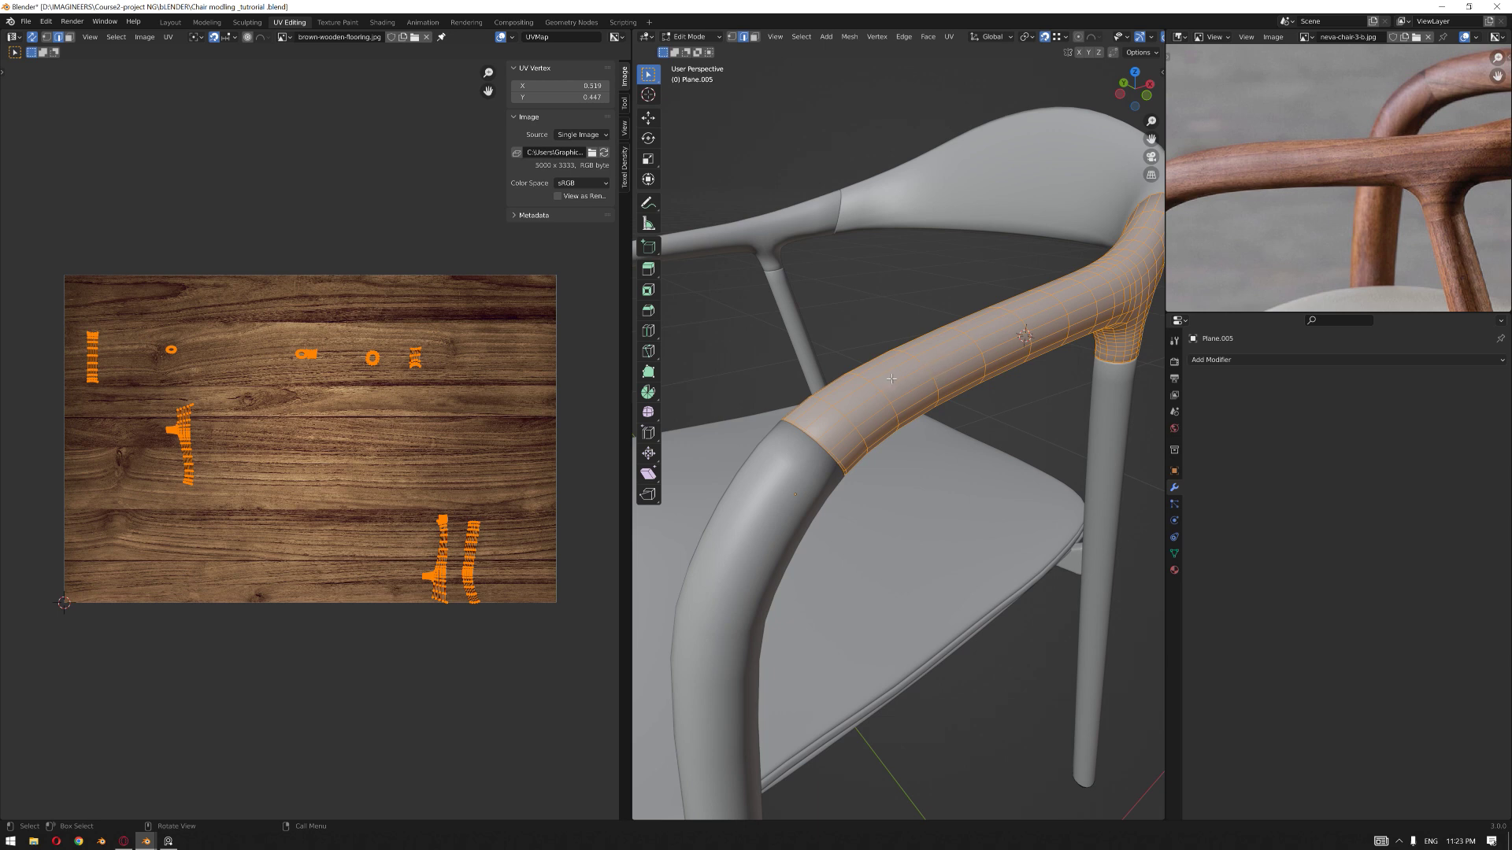
pyautogui.moveTo(945, 364); pyautogui.dragTo(866, 347, button='middle')
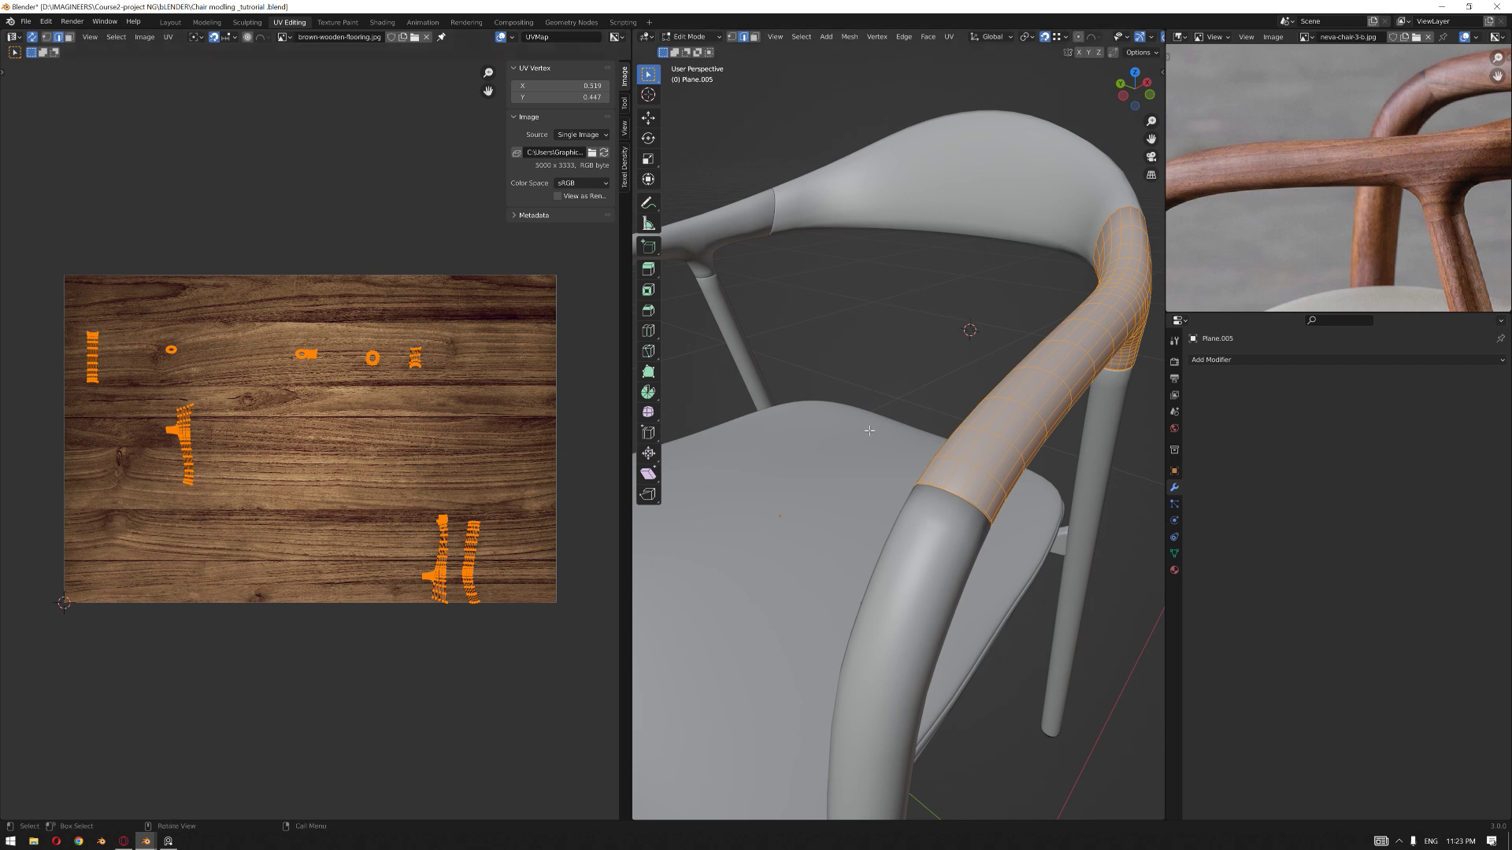
pyautogui.moveTo(922, 416)
pyautogui.mouseDown(button='middle')
pyautogui.moveTo(870, 421)
pyautogui.moveTo(904, 428)
pyautogui.moveTo(938, 405)
pyautogui.moveTo(884, 408)
pyautogui.moveTo(906, 409)
pyautogui.mouseUp(button='middle')
pyautogui.scroll(-4, 1286, 283)
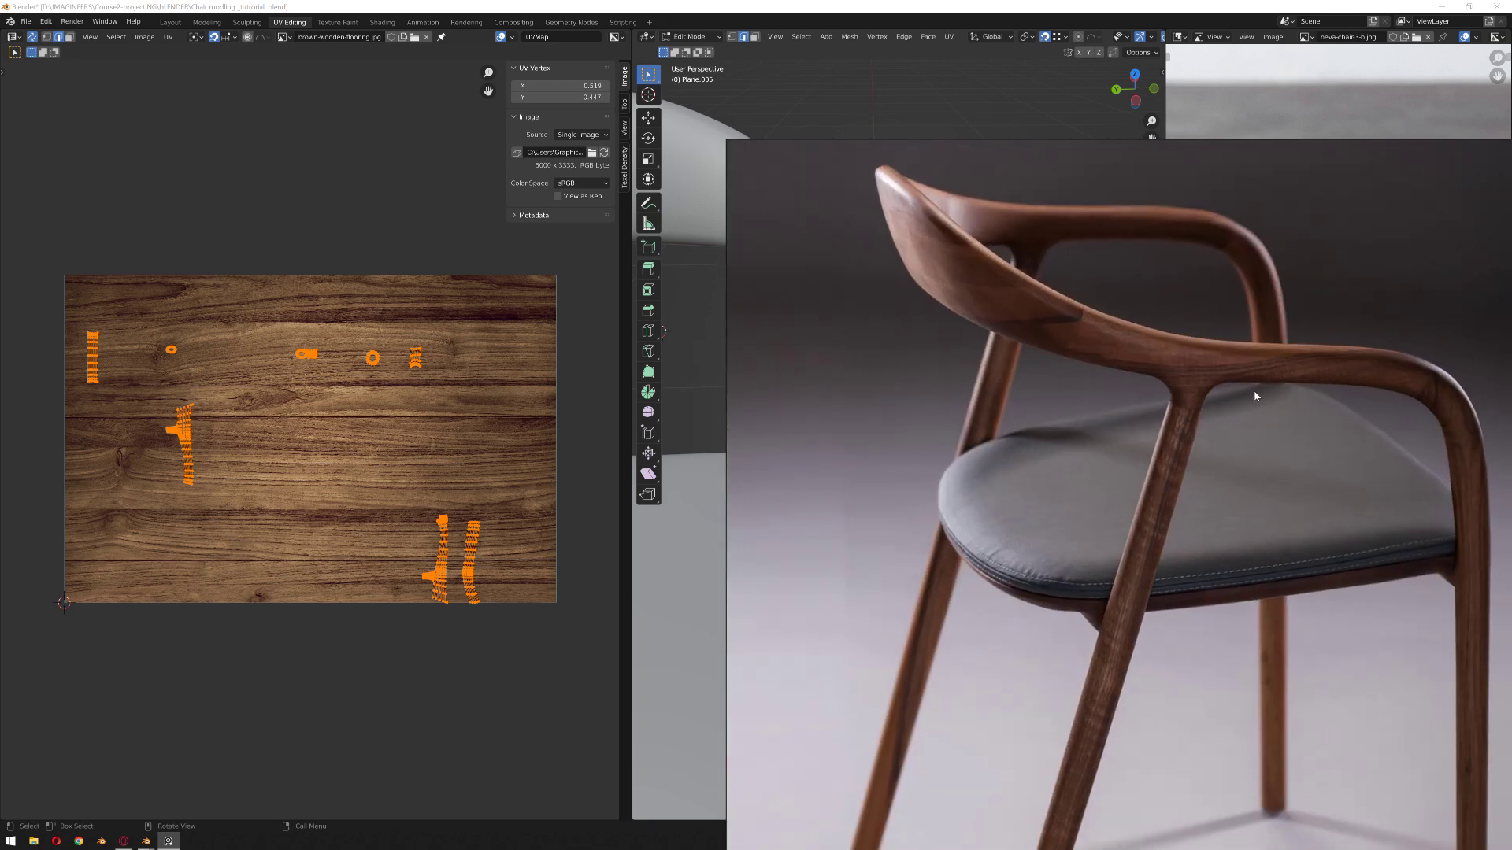
pyautogui.click(180, 845)
pyautogui.scroll(-1, 806, 429)
pyautogui.moveTo(806, 428); pyautogui.dragTo(831, 429, button='middle')
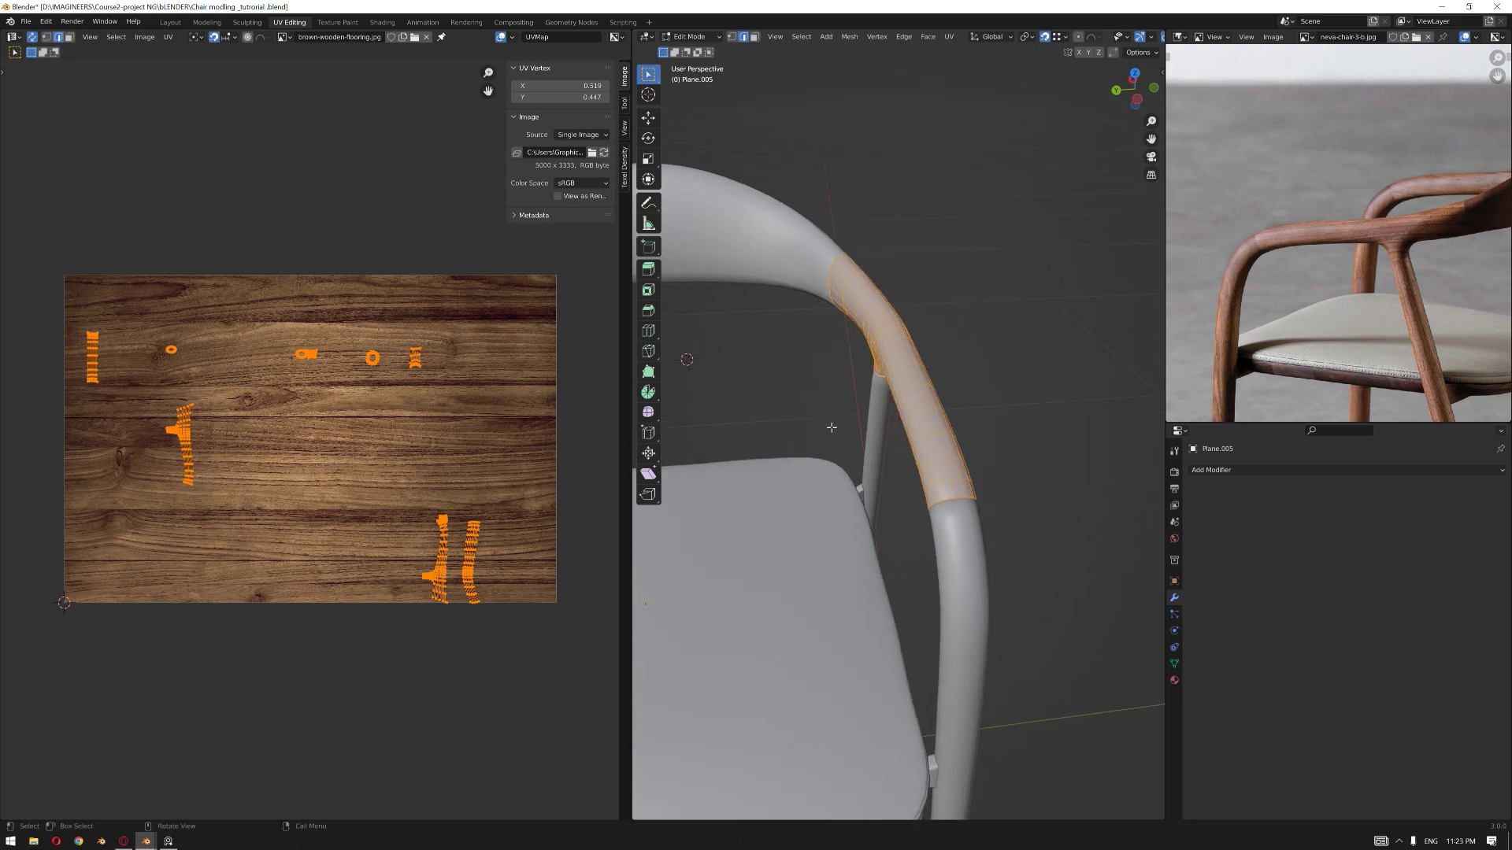
# - Return to the Layout workspace and select the lengthwise edge loop under the armrest, running from the front joint to the rear leg
pyautogui.click(170, 22)
pyautogui.moveTo(722, 233); pyautogui.dragTo(796, 220, button='middle')
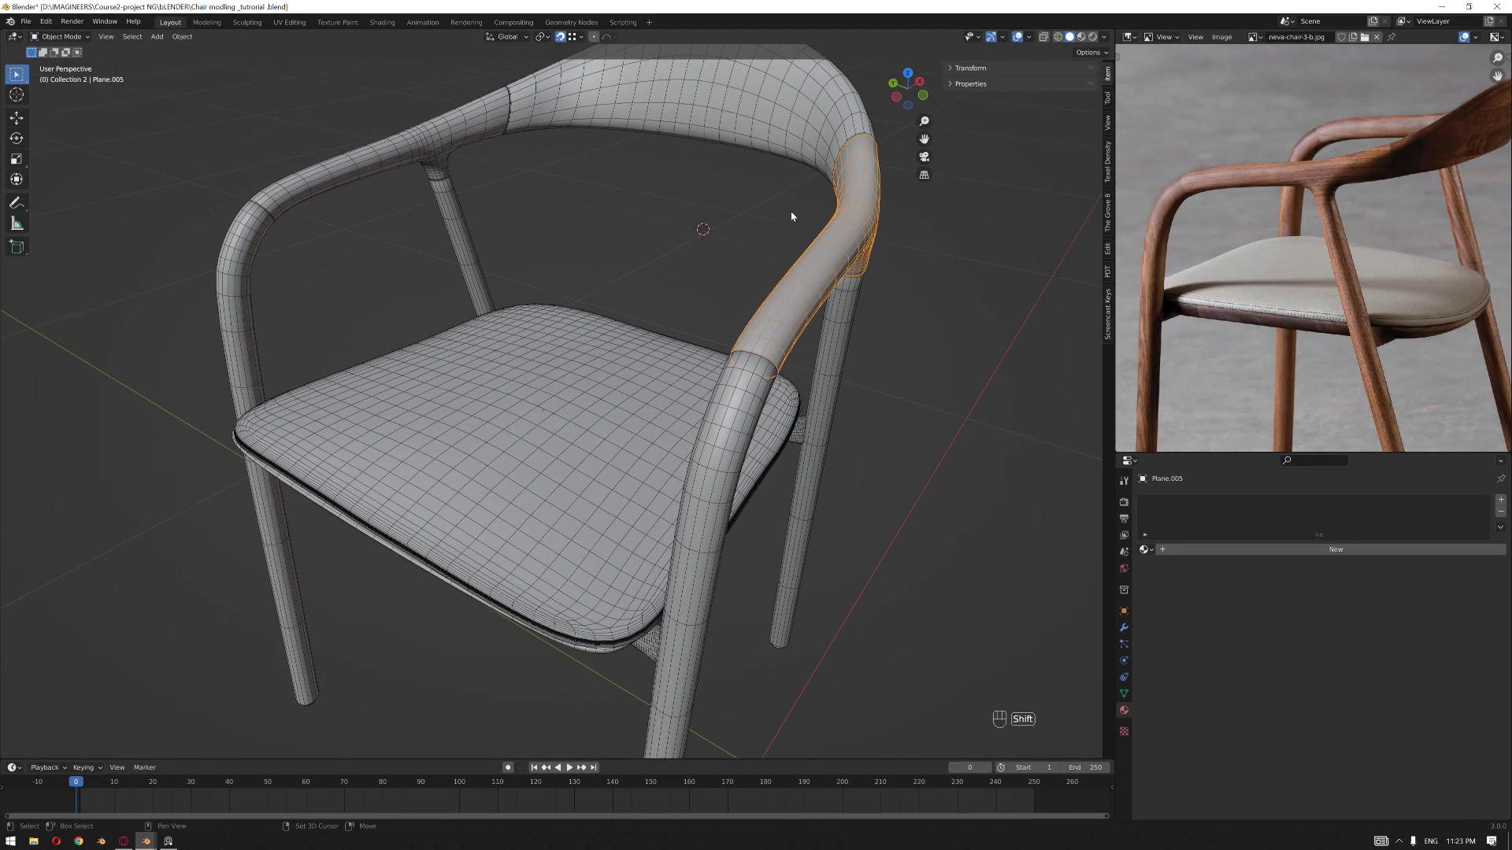
pyautogui.scroll(5, 625, 399)
pyautogui.moveTo(644, 378)
pyautogui.mouseDown(button='middle')
pyautogui.moveTo(617, 381)
pyautogui.moveTo(695, 328)
pyautogui.moveTo(622, 394)
pyautogui.moveTo(638, 375)
pyautogui.mouseUp(button='middle')
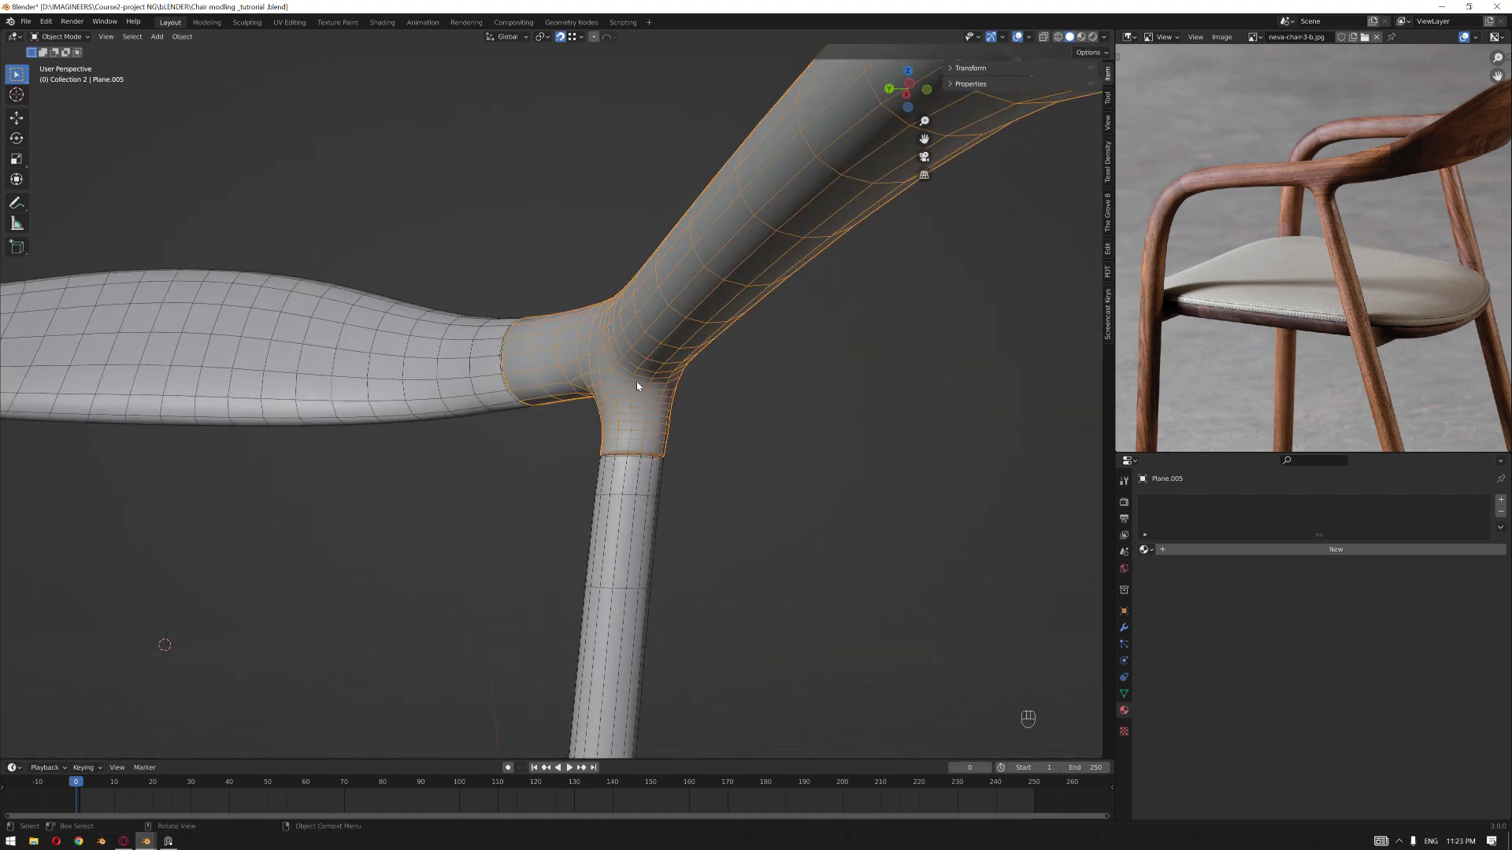
pyautogui.press('Tab')
pyautogui.press('2')
pyautogui.click(818, 399)
pyautogui.click(777, 261)
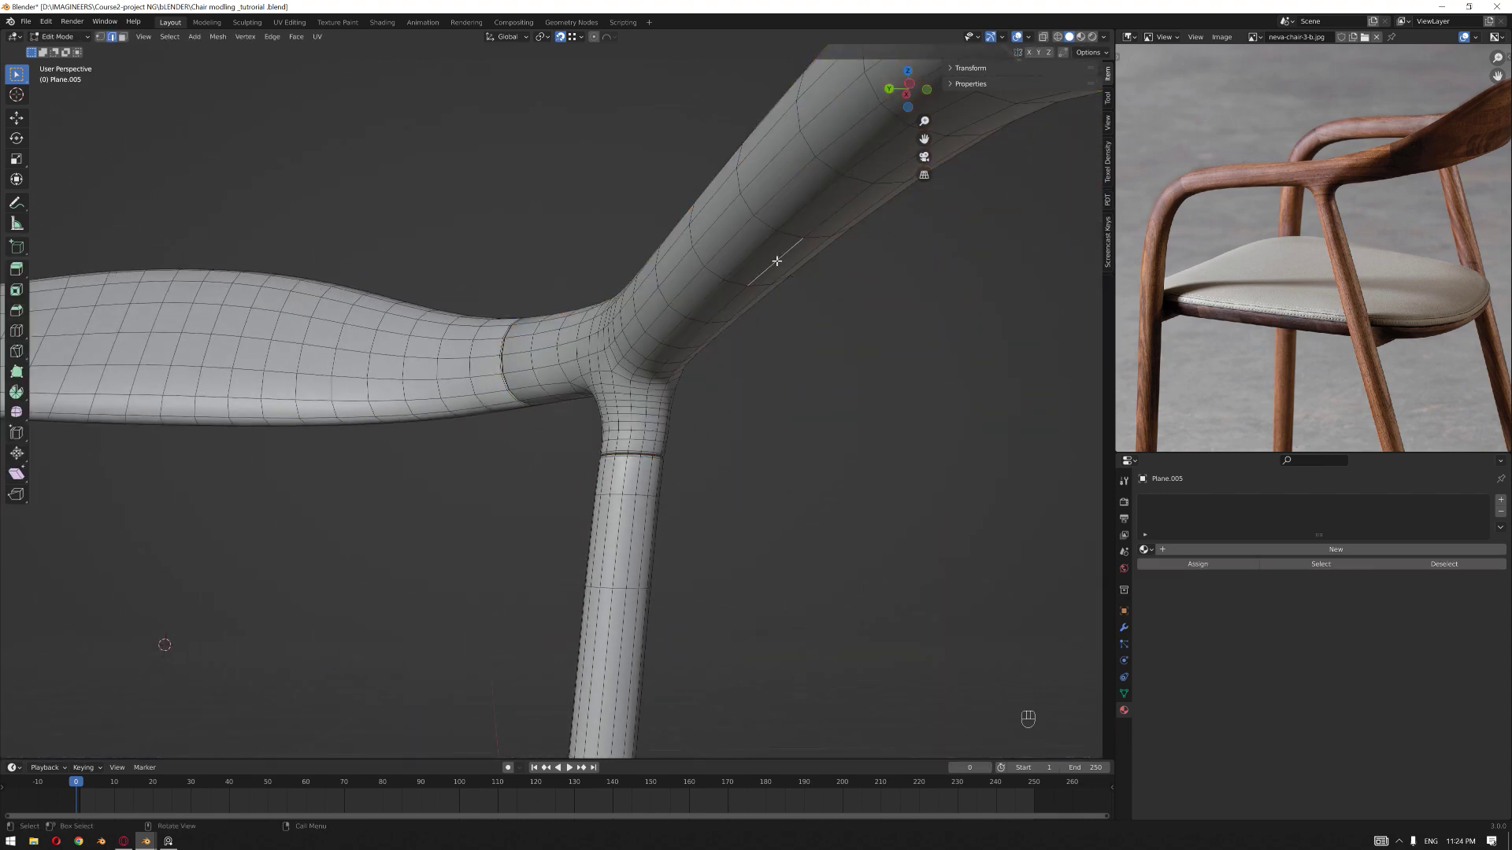
pyautogui.keyDown('alt'); pyautogui.click(777, 261); pyautogui.keyUp('alt')
pyautogui.moveTo(669, 378)
pyautogui.mouseDown(button='middle')
pyautogui.moveTo(780, 341)
pyautogui.moveTo(730, 392)
pyautogui.moveTo(591, 378)
pyautogui.mouseUp(button='middle')
pyautogui.press('KP_Decimal')
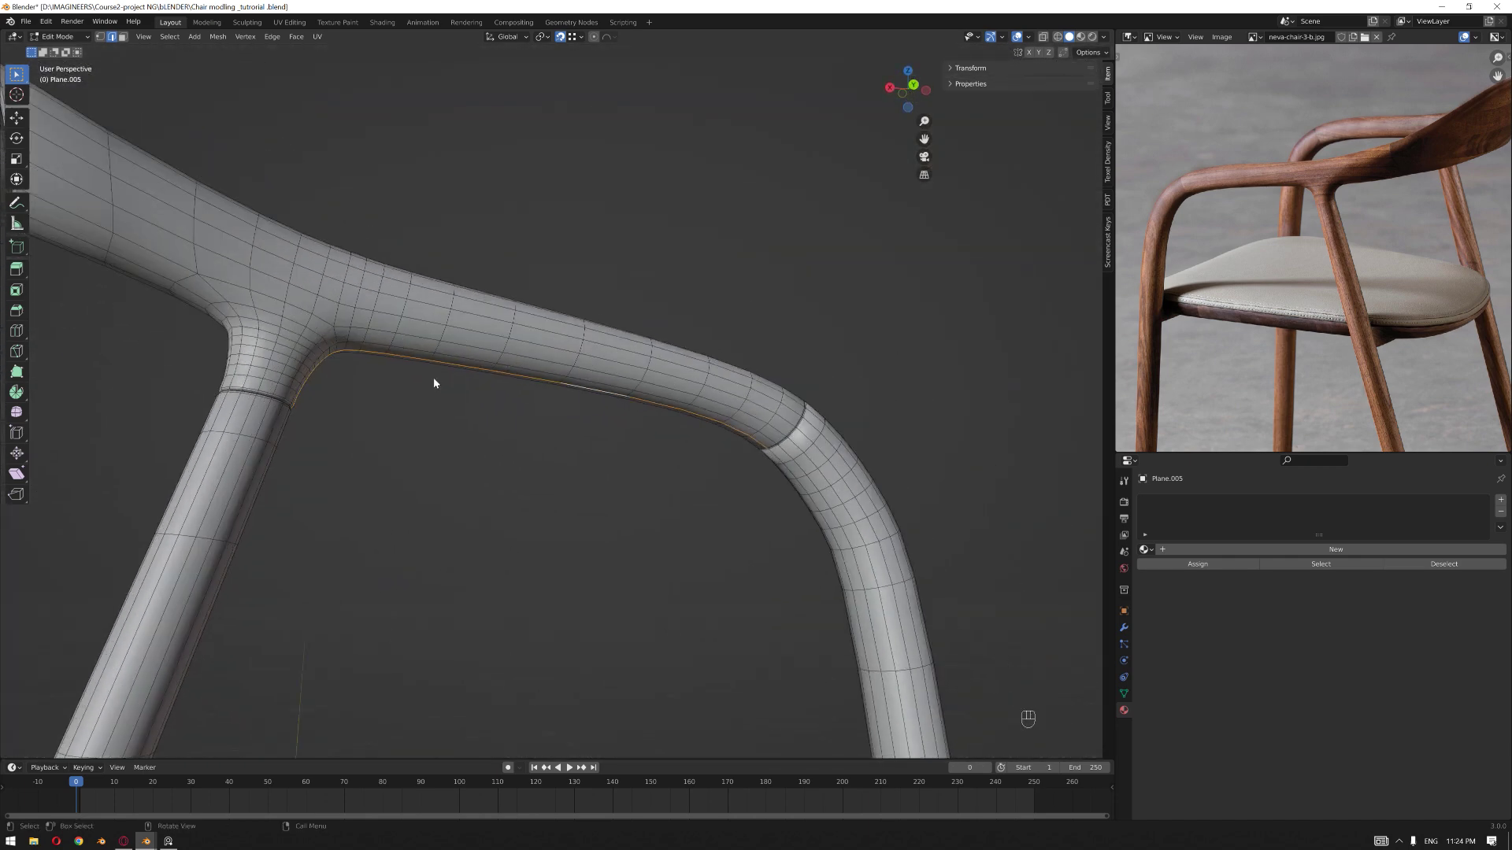
# - Add the armrest's underside edge loop from the rear leg to the backrest to the selection and mark both loops as seams
pyautogui.hotkey('shift', 'z')
pyautogui.moveTo(371, 390); pyautogui.dragTo(589, 449, button='middle')
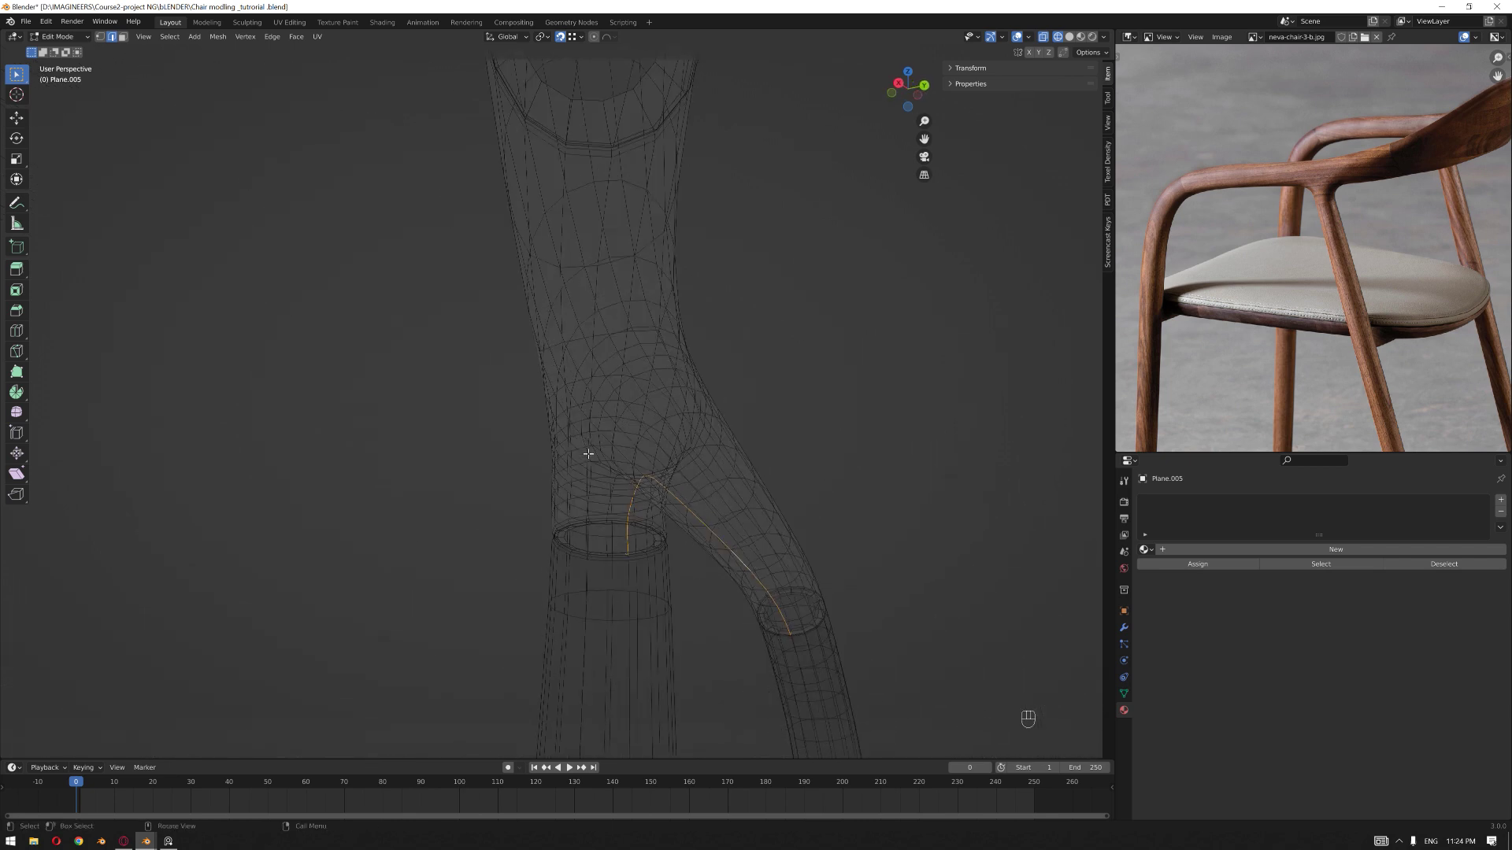
pyautogui.hotkey('shift', 'z')
pyautogui.keyDown('alt'); pyautogui.keyDown('shift'); pyautogui.click(609, 501); pyautogui.keyUp('shift'); pyautogui.keyUp('alt')
pyautogui.moveTo(600, 269); pyautogui.dragTo(591, 406, button='middle')
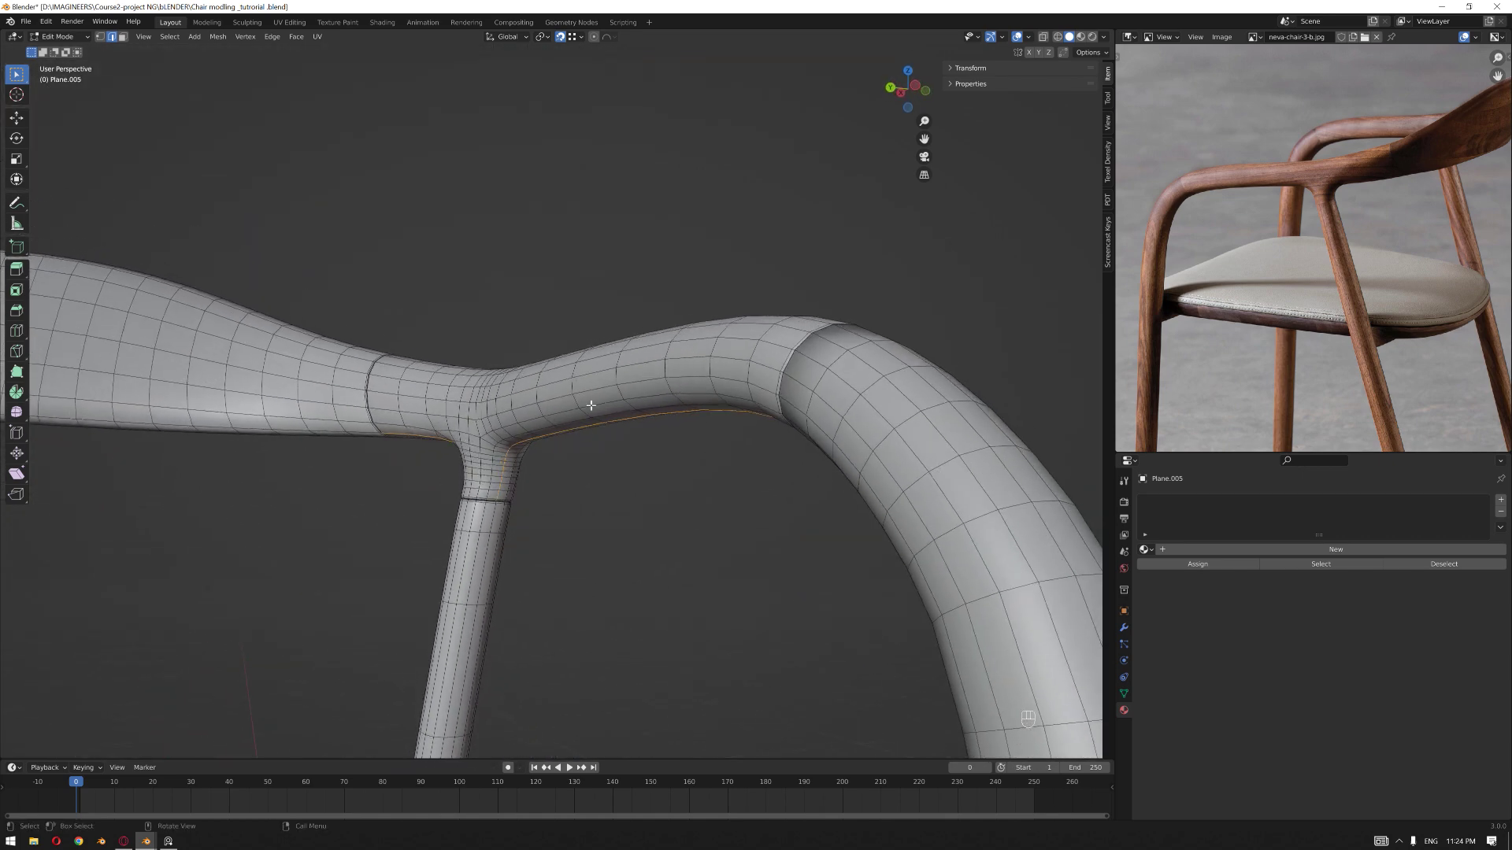
pyautogui.rightClick(592, 405)
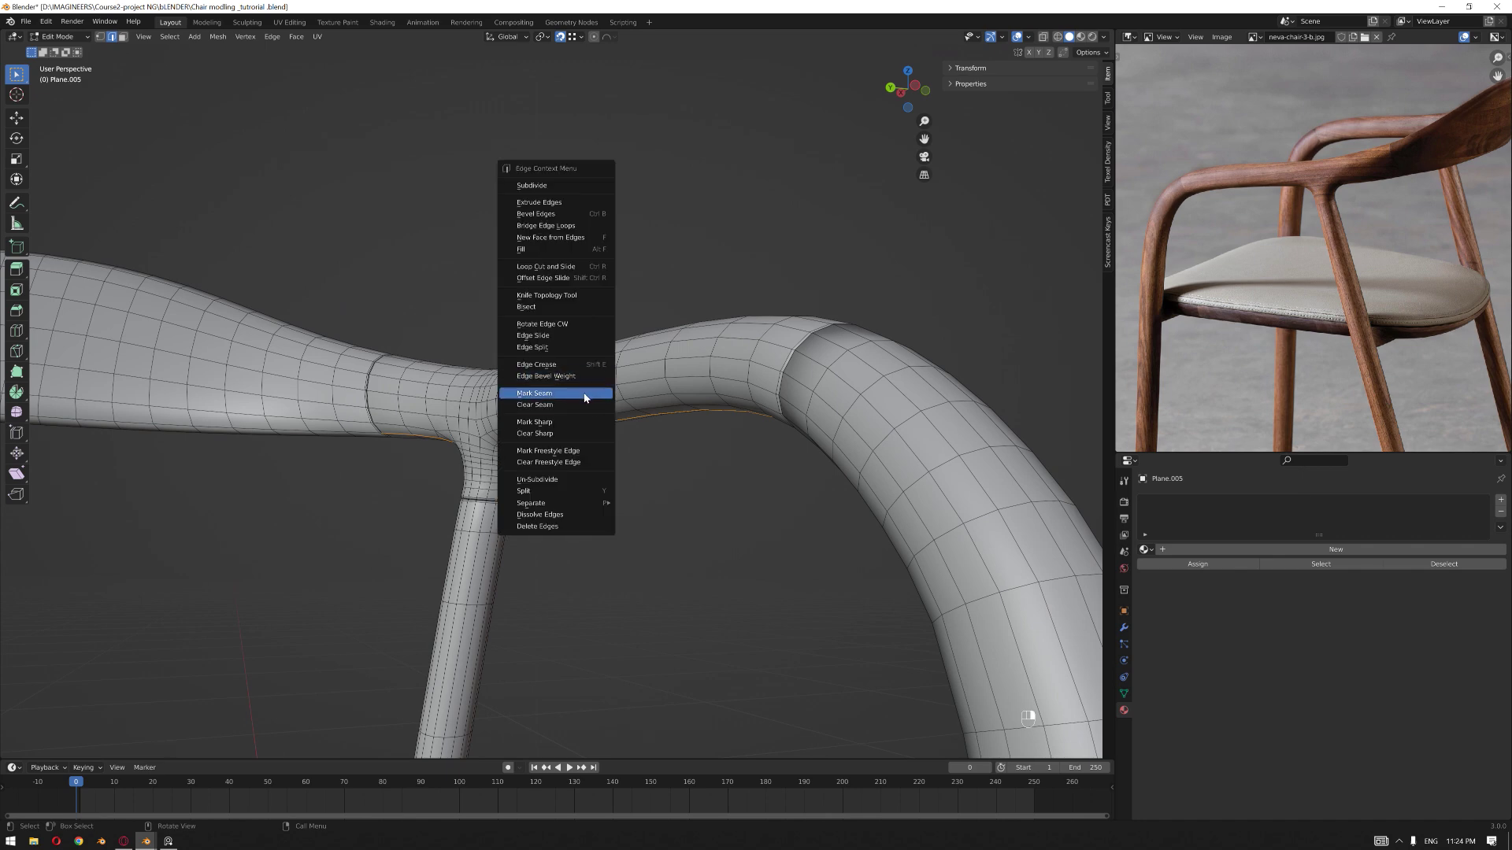
pyautogui.click(588, 396)
pyautogui.moveTo(687, 423); pyautogui.dragTo(626, 467, button='middle')
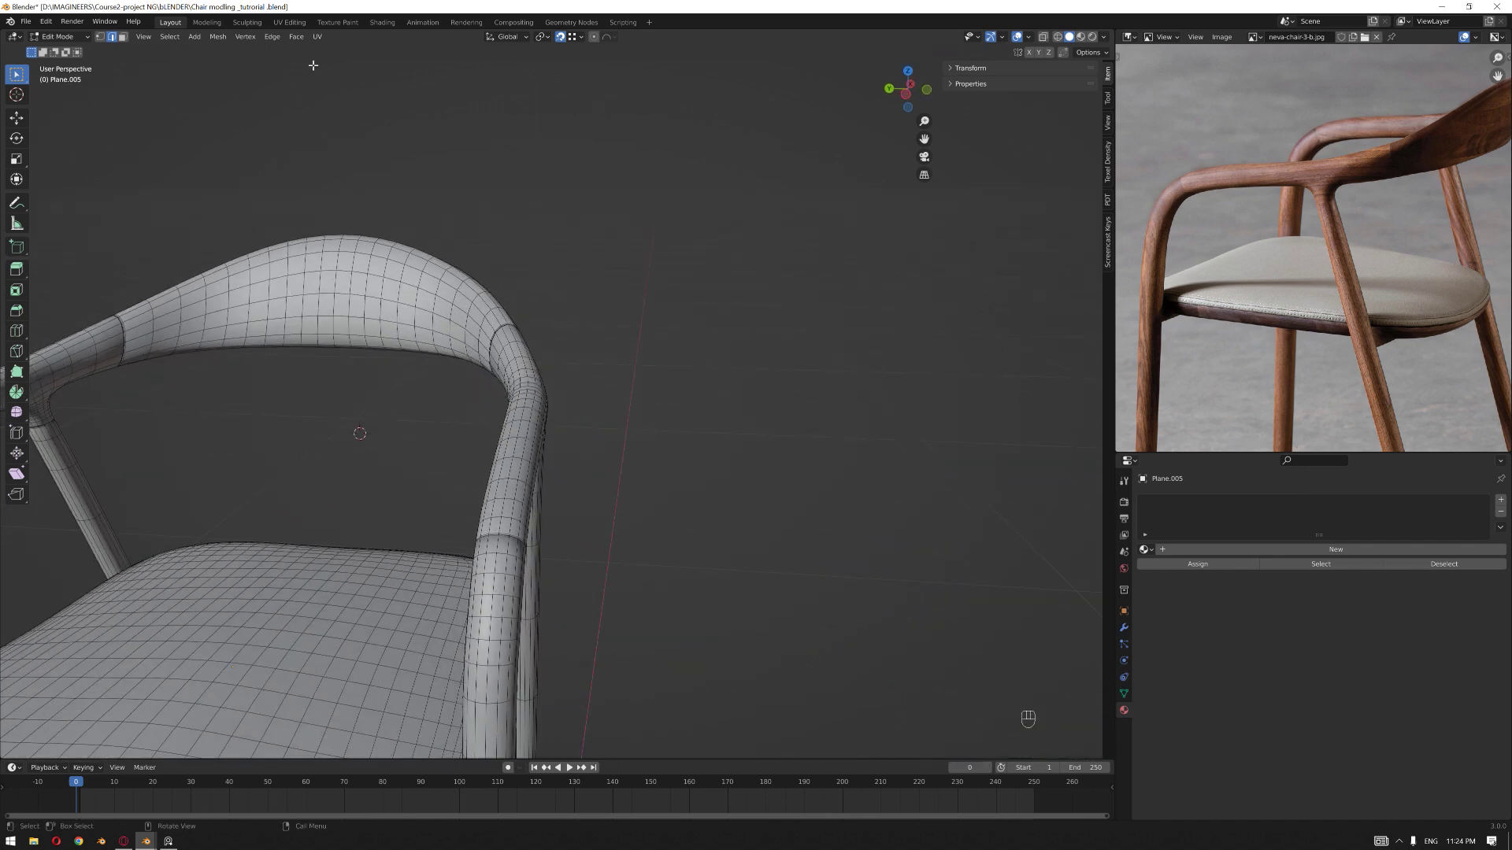
# - Open the UV Editing workspace, select the whole armrest piece and unwrap it along its new seams
pyautogui.click(289, 22)
pyautogui.press('l')
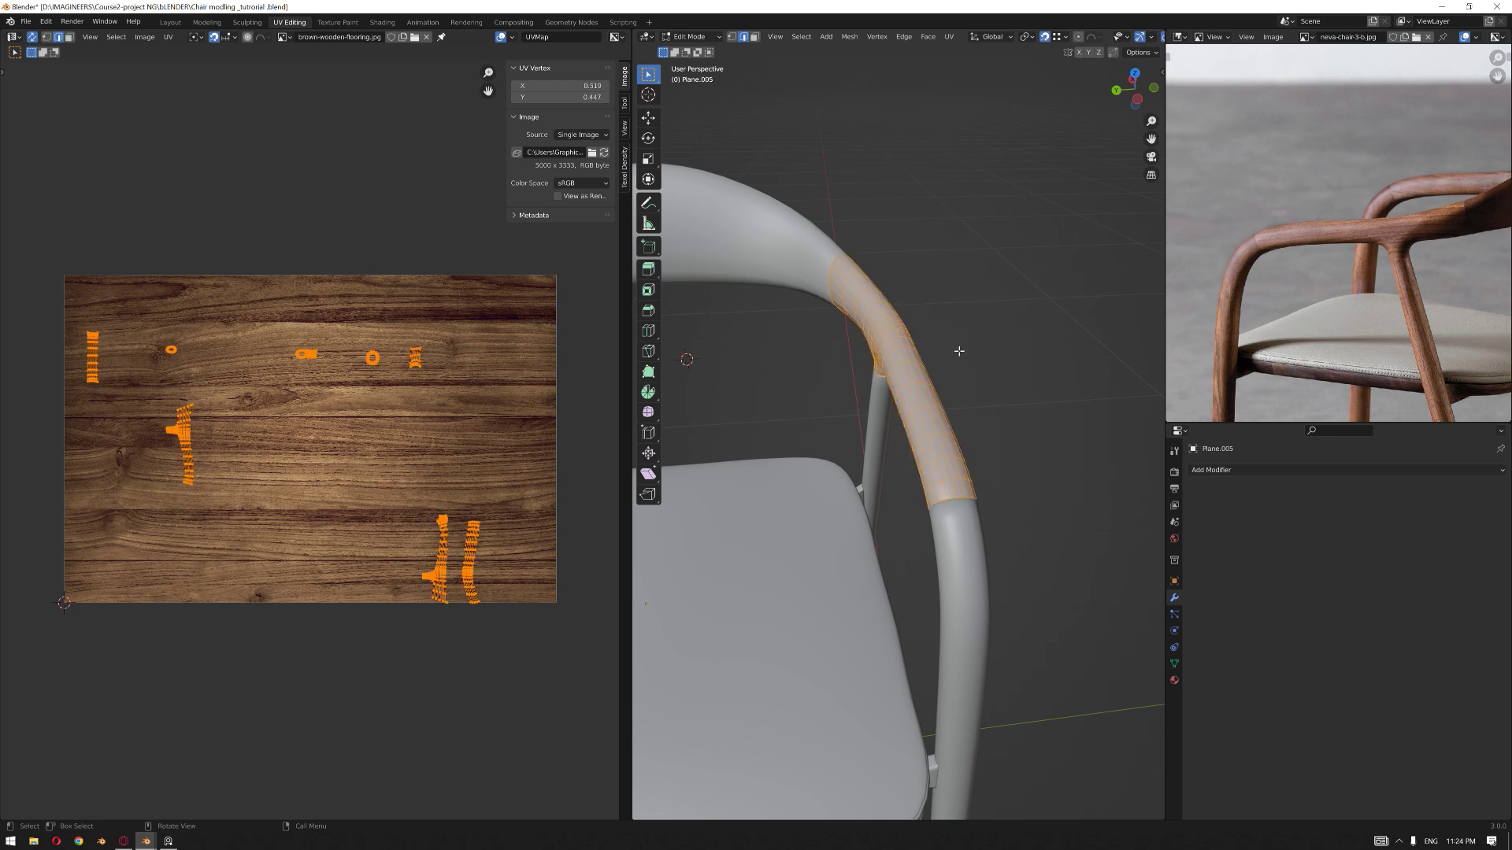
pyautogui.press('u')
pyautogui.click(954, 336)
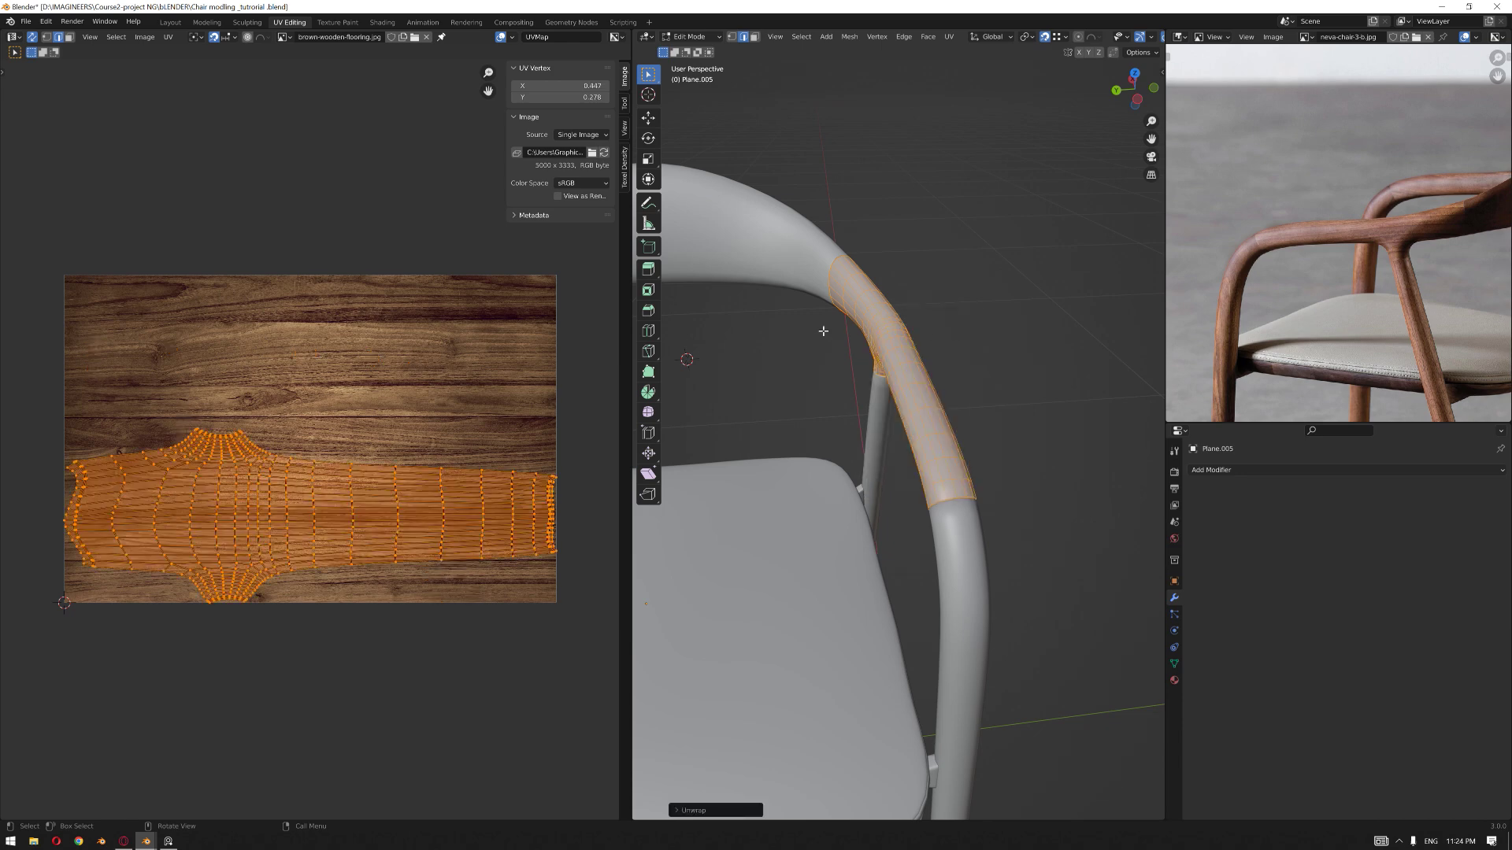
# - Shrink the armrest's UV island, place it near the middle of the wood texture and try a quarter-turn rotation
pyautogui.scroll(-1, 469, 405)
pyautogui.scroll(1, 354, 492)
pyautogui.press('s')
pyautogui.click(366, 441)
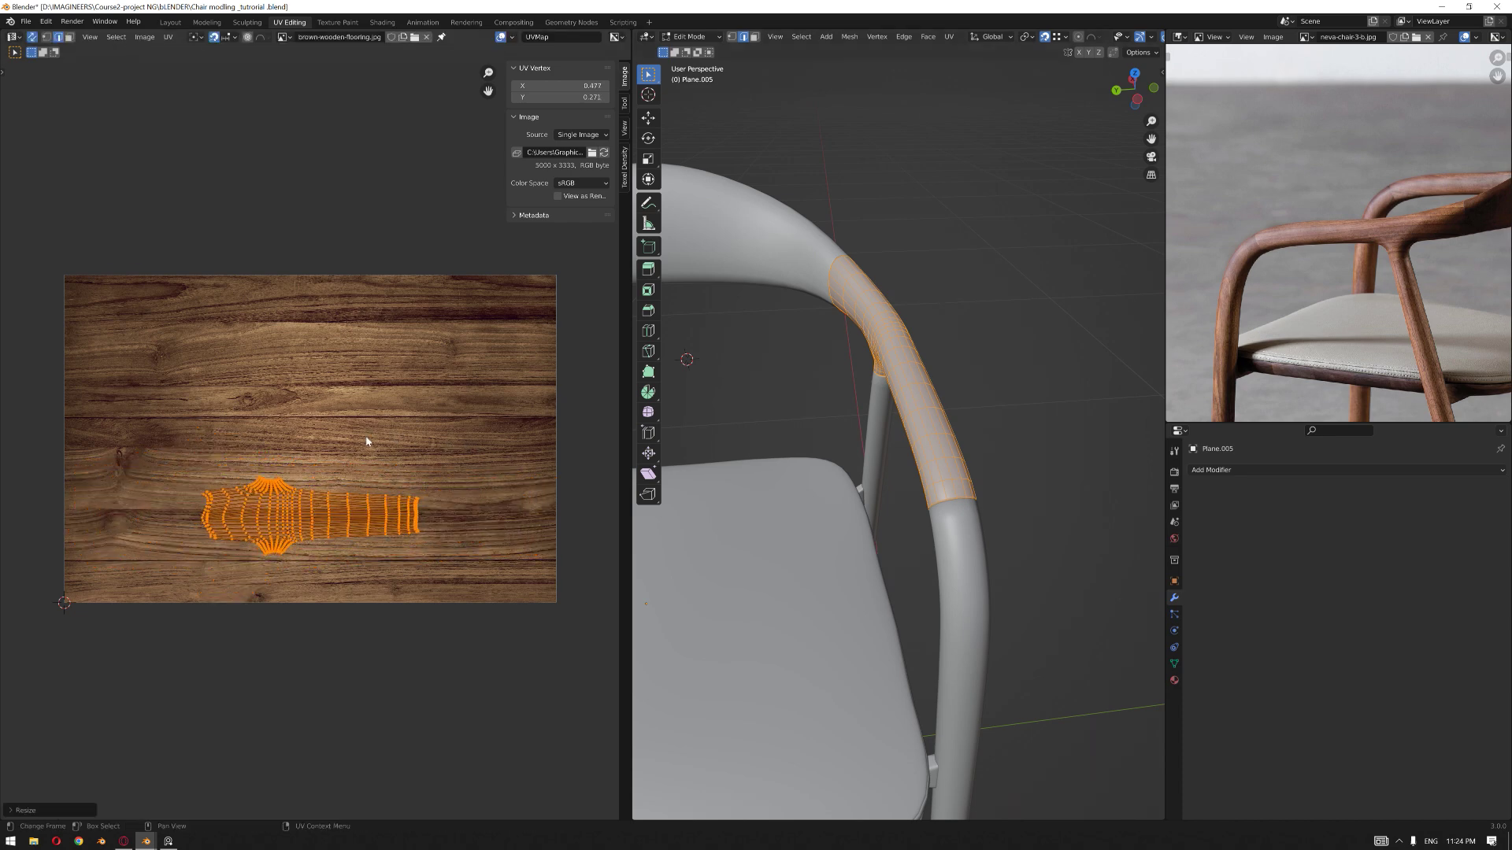
pyautogui.press('g')
pyautogui.click(549, 456)
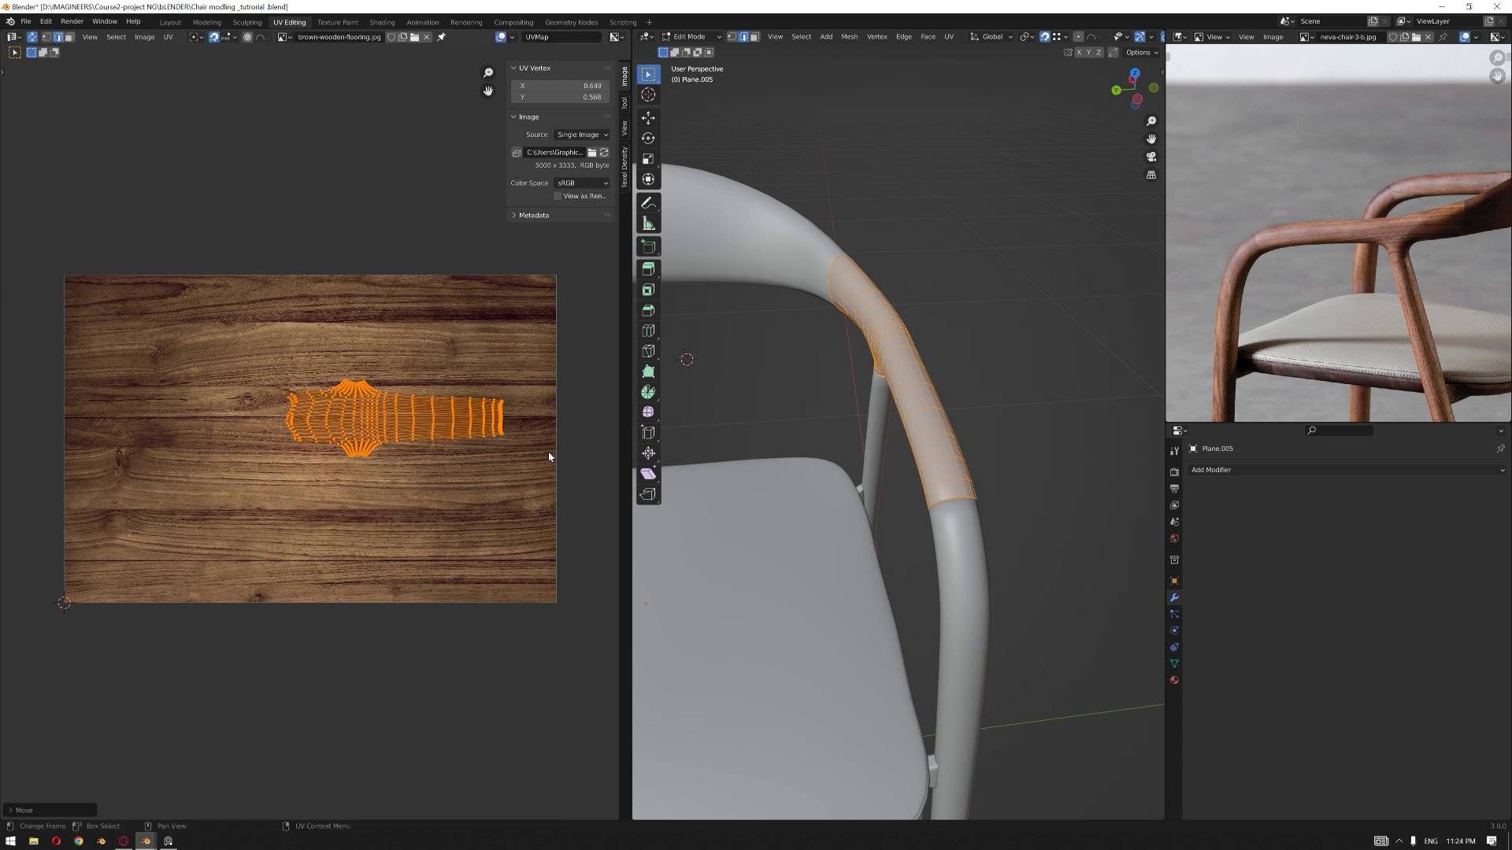
pyautogui.press('r')
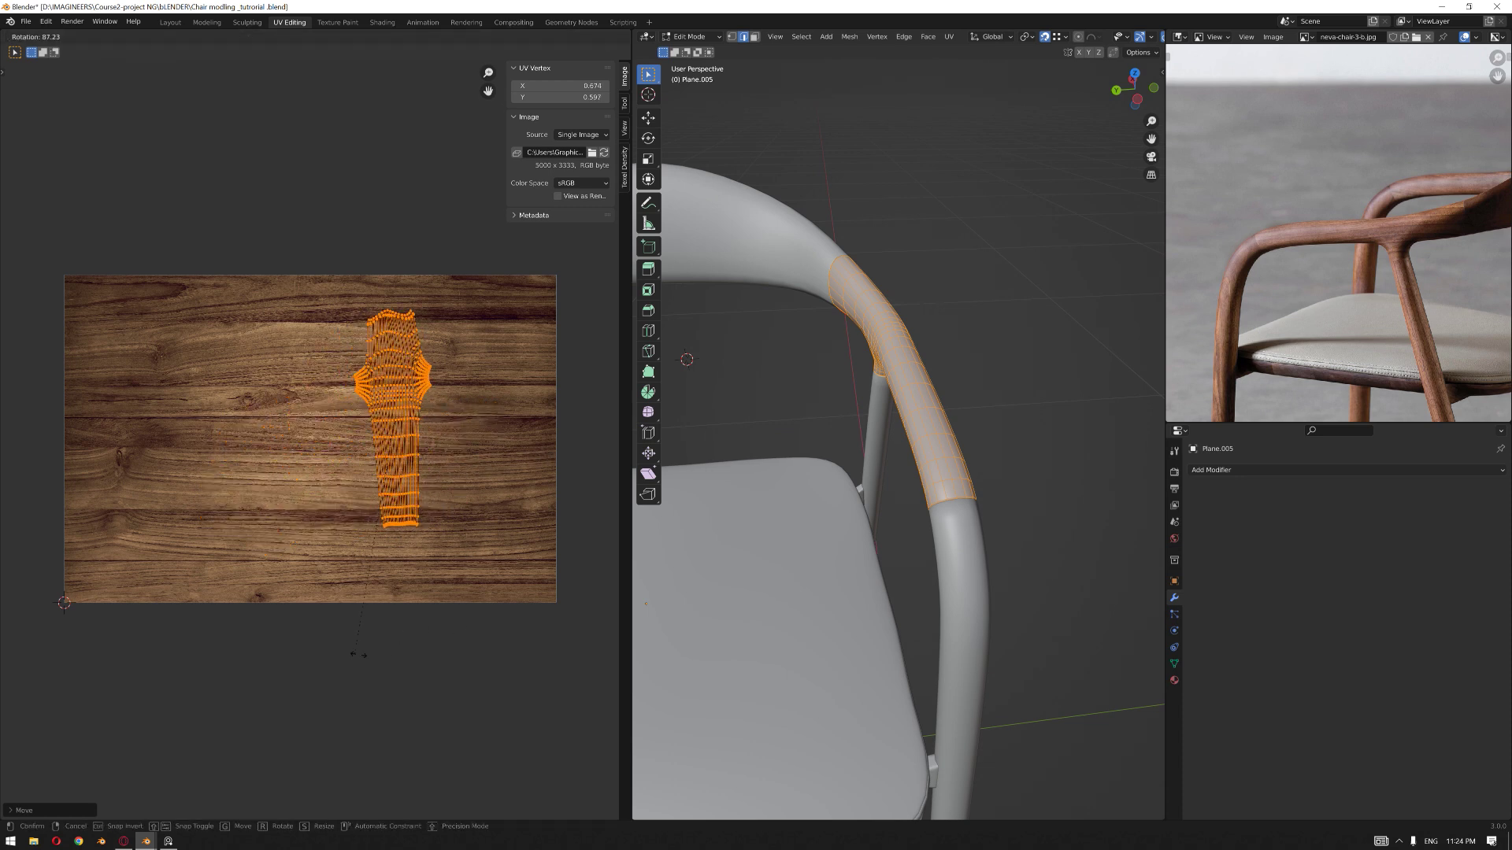
pyautogui.click(395, 658)
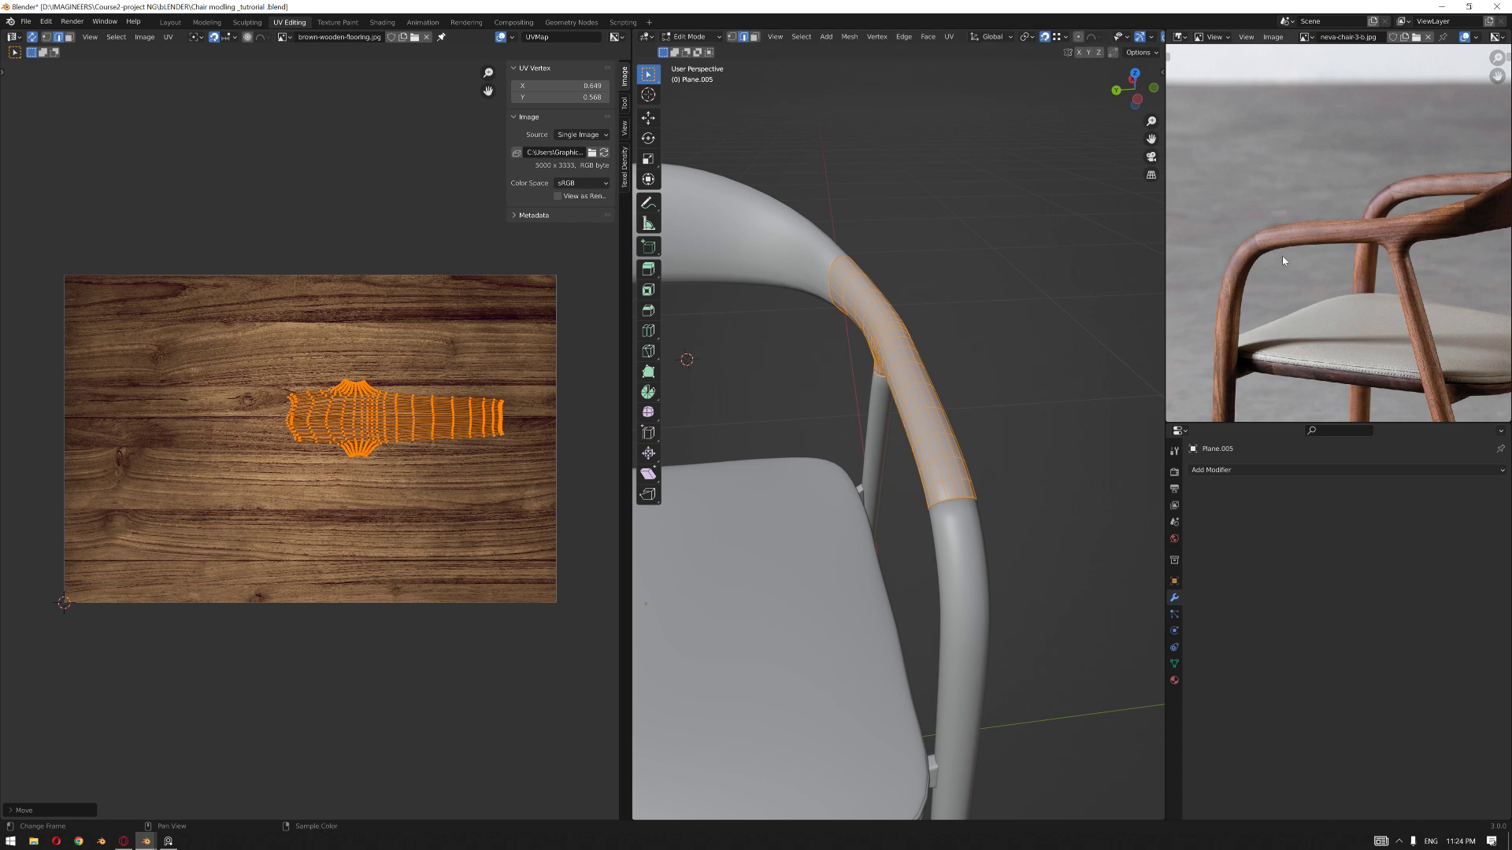
pyautogui.press('Tab')
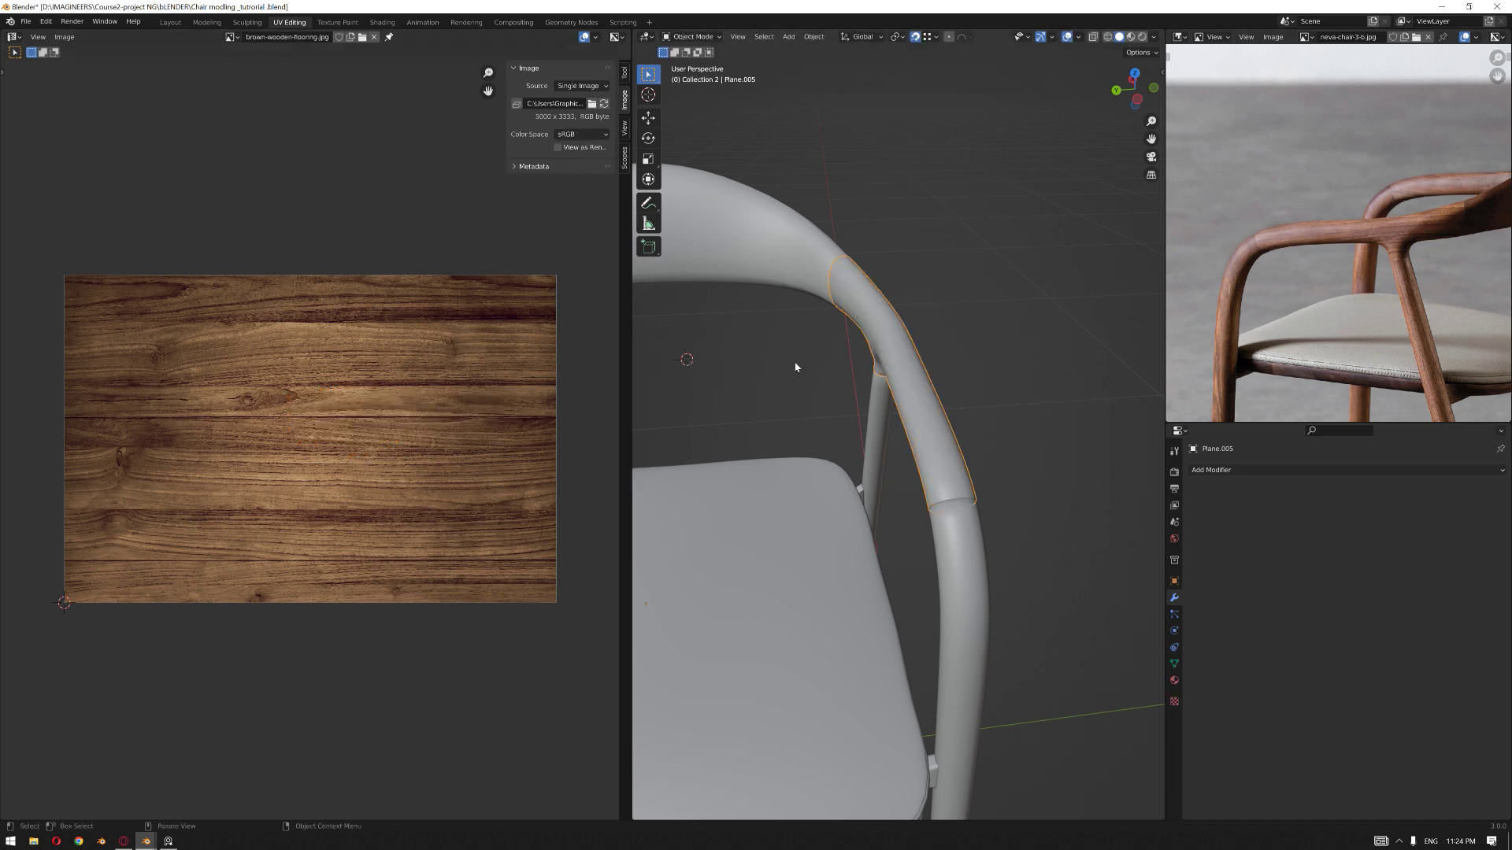
# - Examine the unwrapped wooden frame from different distances and its UV islands over the wood texture
pyautogui.scroll(-4, 727, 380)
pyautogui.moveTo(732, 386); pyautogui.dragTo(898, 429, button='middle')
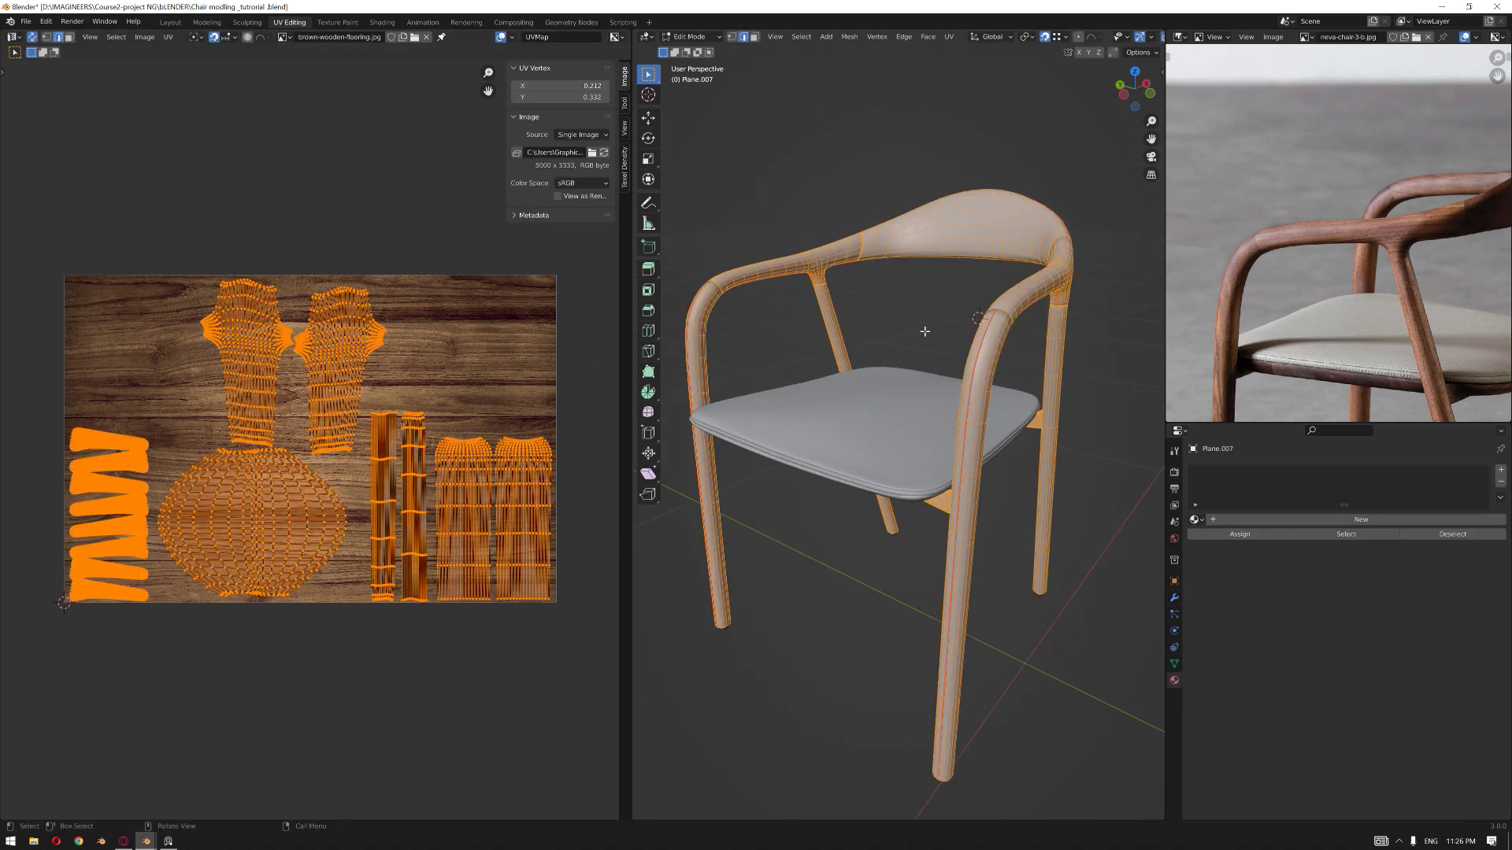
pyautogui.scroll(3, 924, 332)
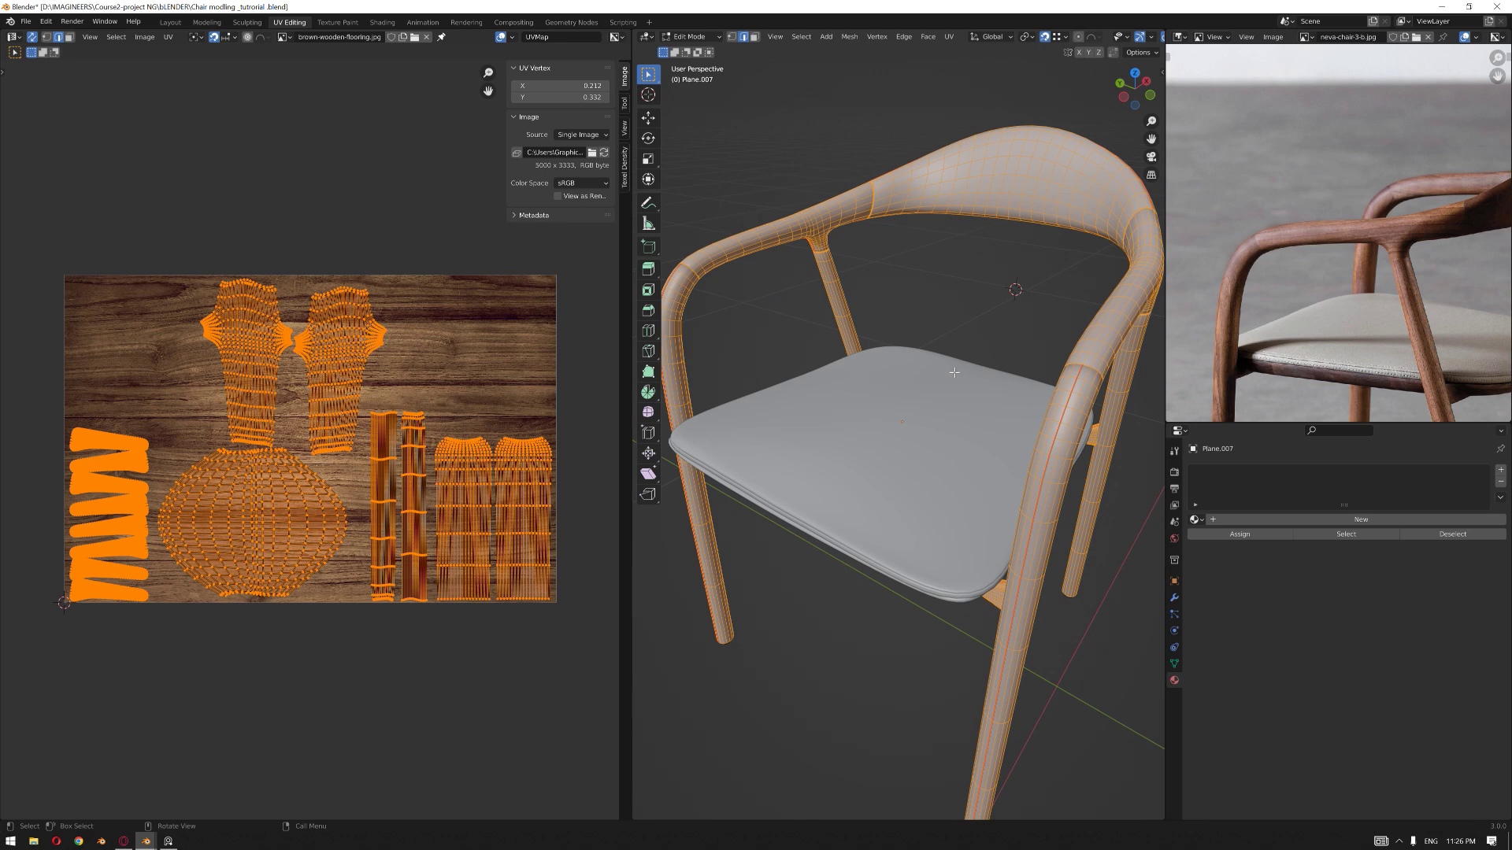
pyautogui.scroll(-3, 832, 298)
pyautogui.moveTo(867, 331); pyautogui.dragTo(955, 324, button='middle')
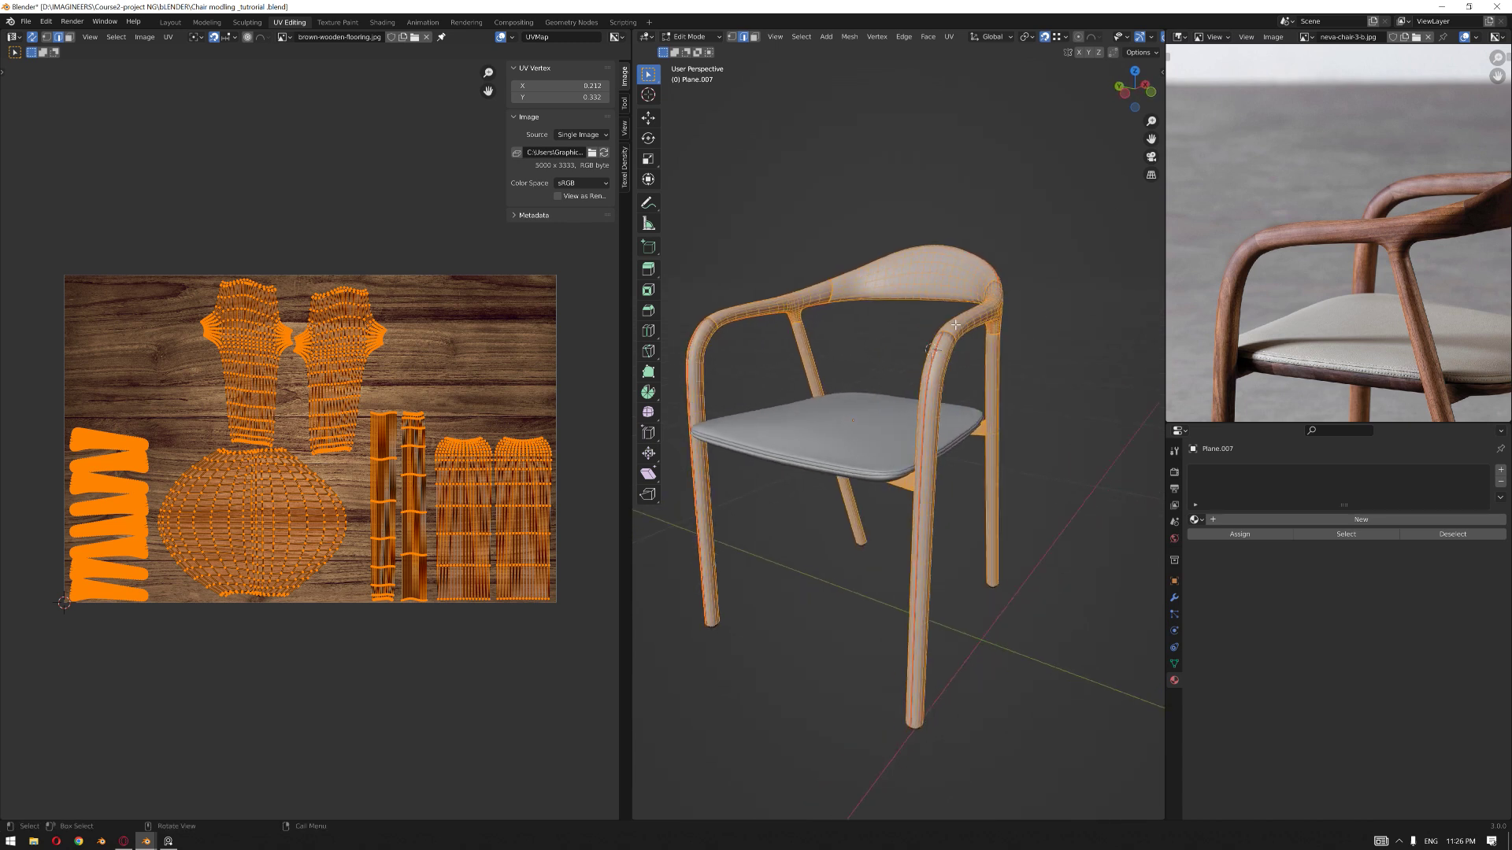
# - Return to the Layout workspace and leave edit mode with the whole chair in view
pyautogui.click(170, 22)
pyautogui.moveTo(732, 297); pyautogui.dragTo(750, 323, button='middle')
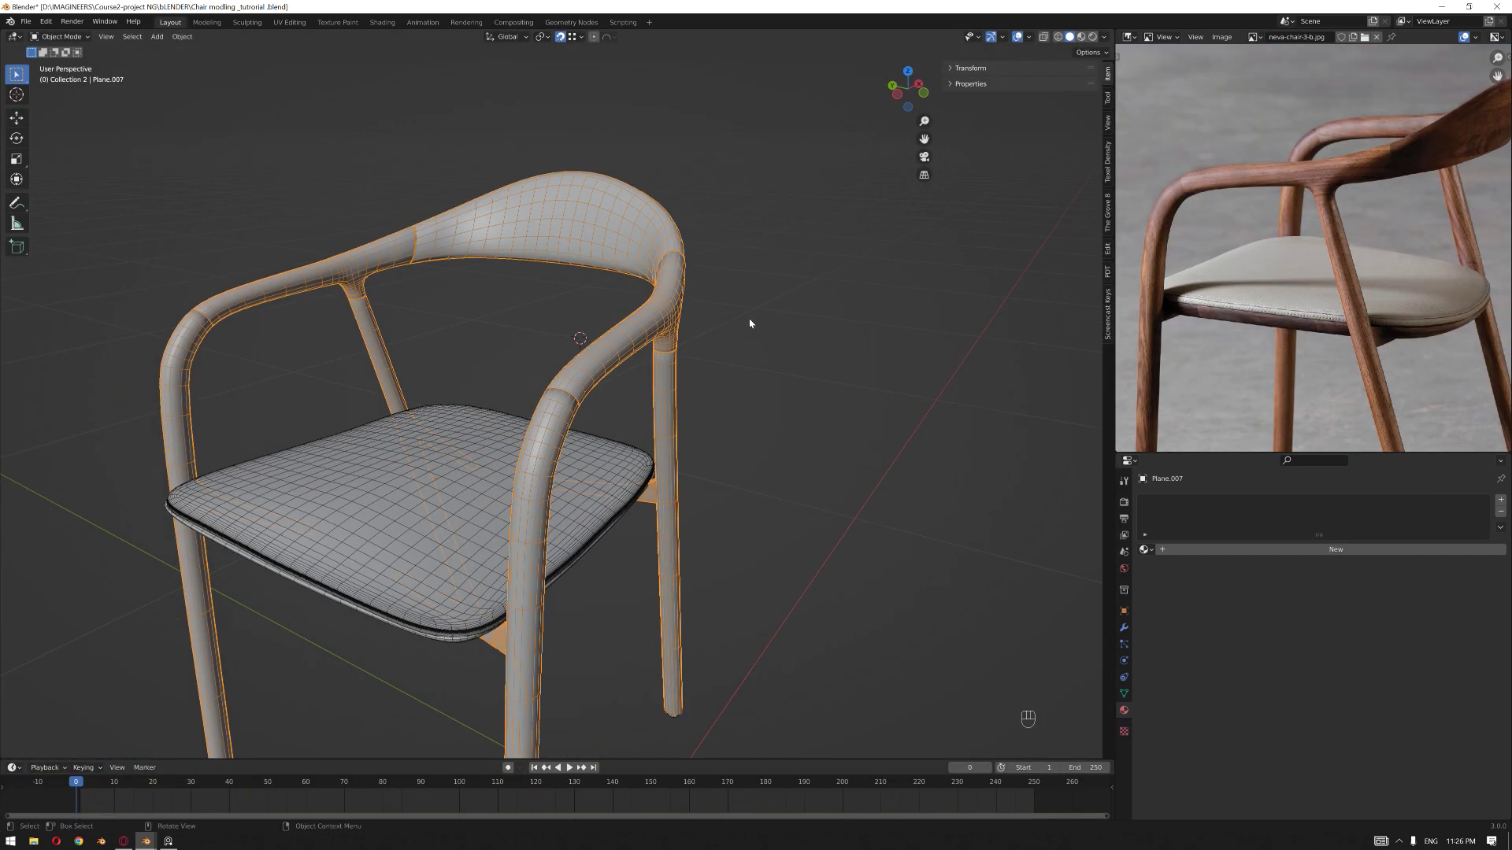
pyautogui.press('Tab')
pyautogui.click(845, 278)
pyautogui.scroll(-3, 740, 336)
pyautogui.keyDown('shift'); pyautogui.moveTo(819, 340); pyautogui.dragTo(863, 391, button='middle'); pyautogui.keyUp('shift')
pyautogui.scroll(2, 842, 372)
pyautogui.click(826, 366)
pyautogui.scroll(-2, 862, 393)
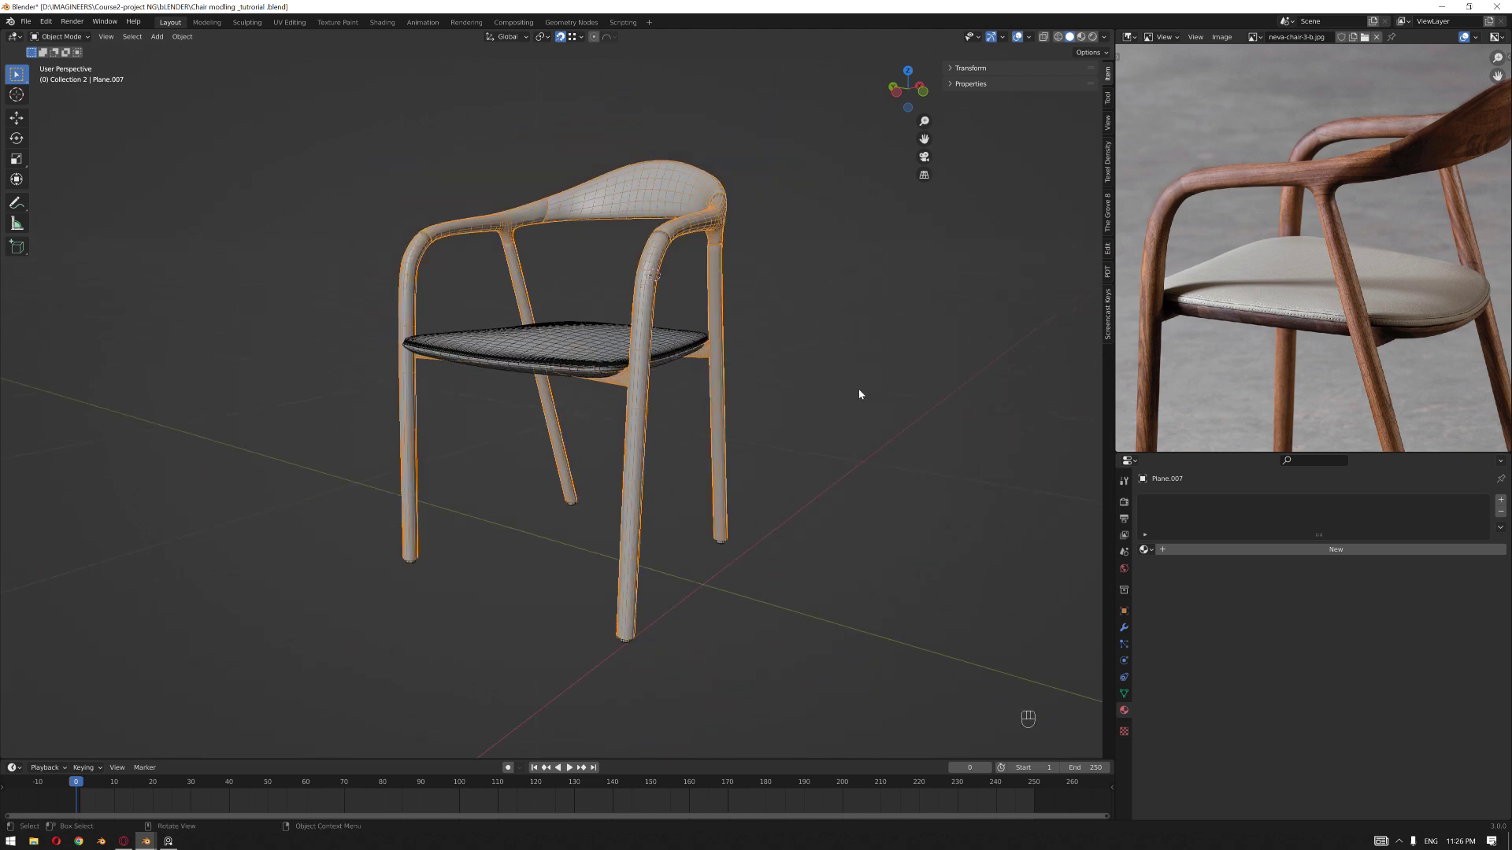
# - Join the thin wooden seat base under the cushion with the chair frame into one object
pyautogui.click(591, 379)
pyautogui.click(643, 396)
pyautogui.click(604, 380)
pyautogui.keyDown('shift'); pyautogui.click(624, 381); pyautogui.keyUp('shift')
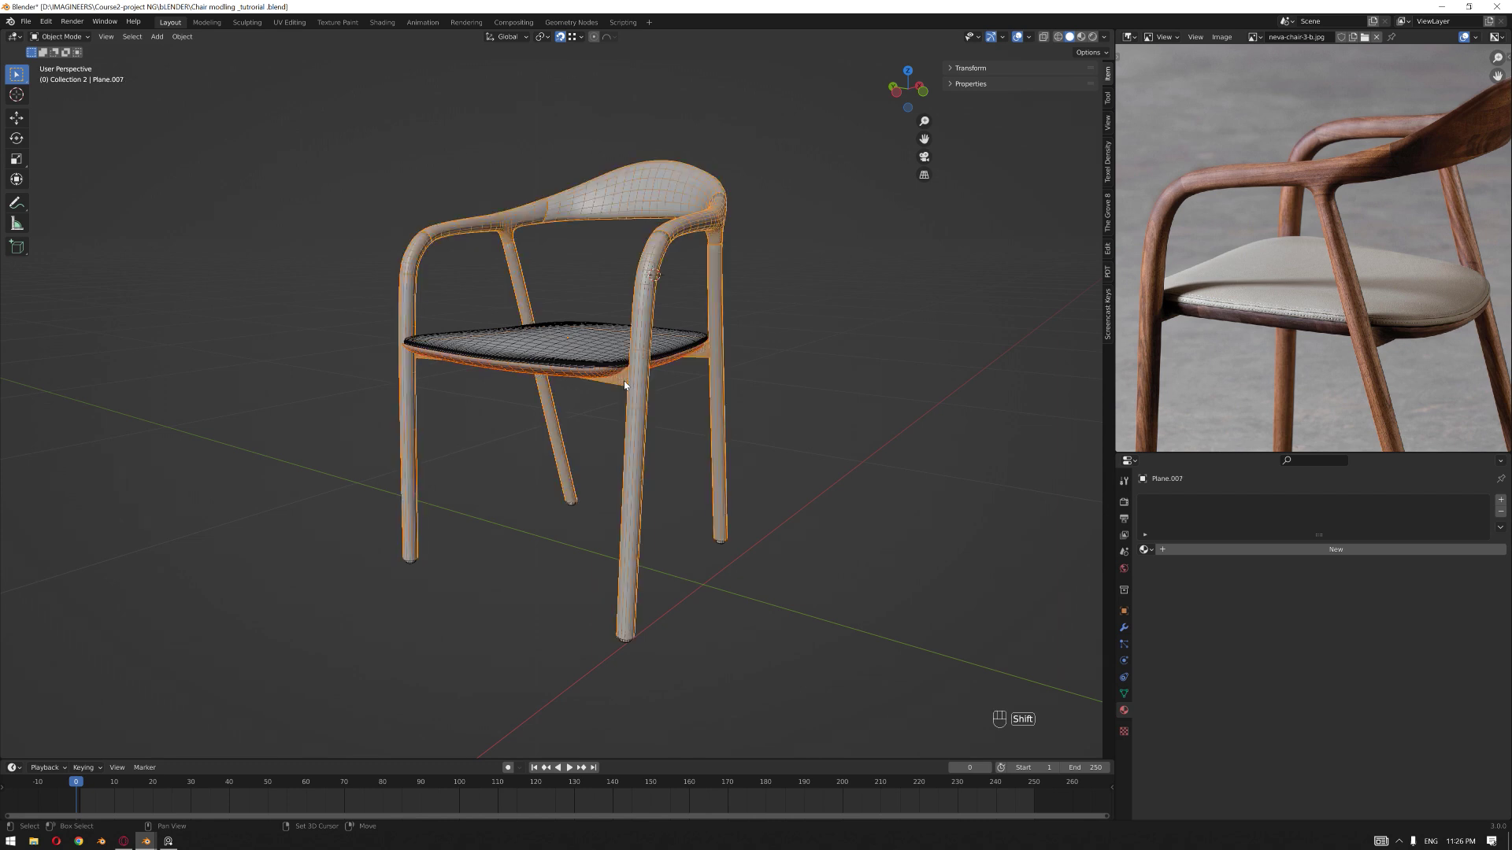
pyautogui.hotkey('ctrl', 'j')
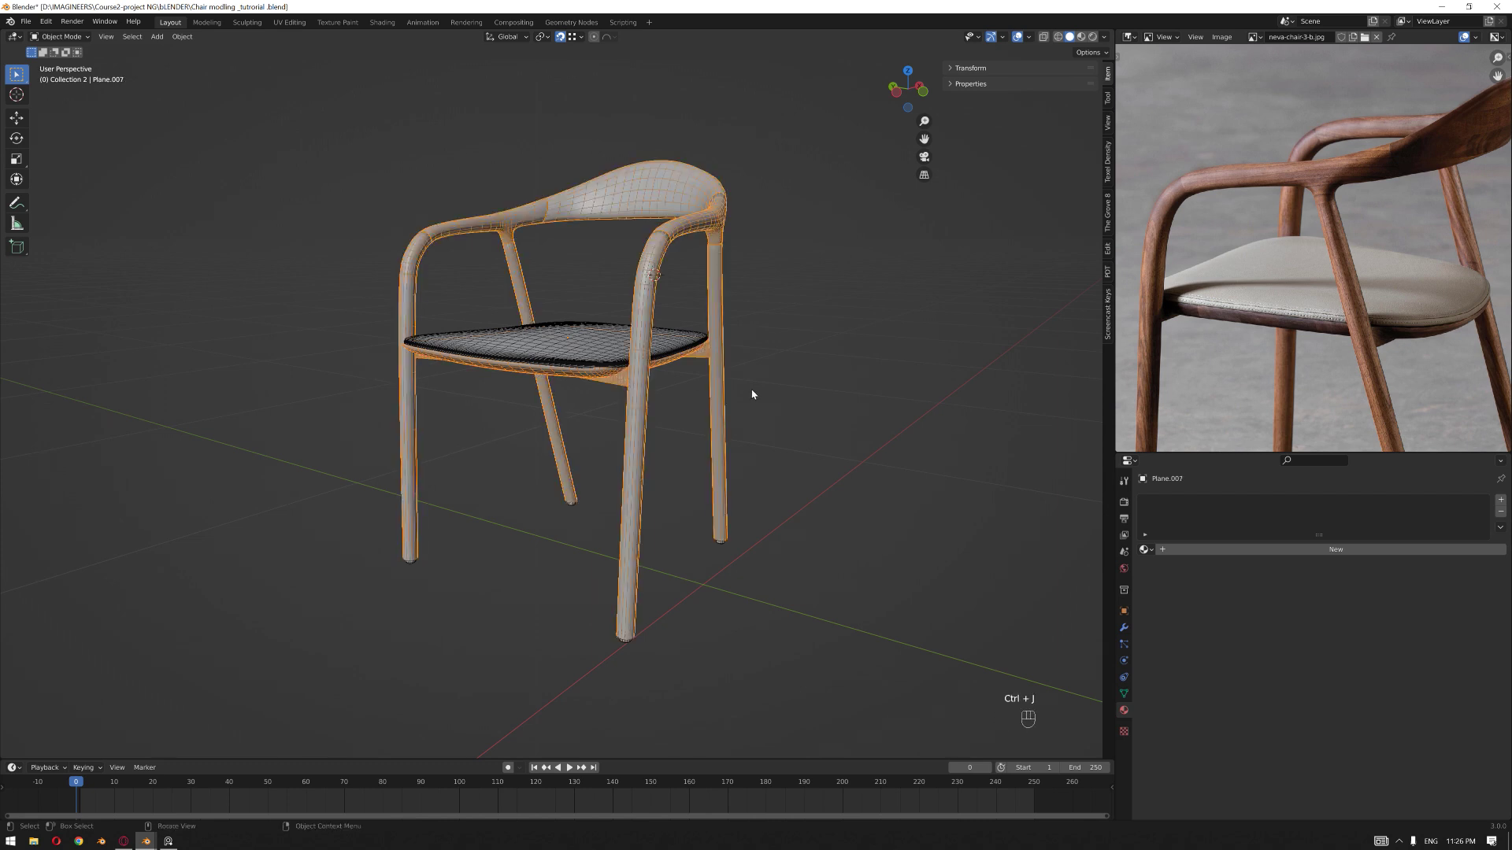
# - Assign a new material named WOOD to the joined wooden frame and deselect it
pyautogui.click(1390, 550)
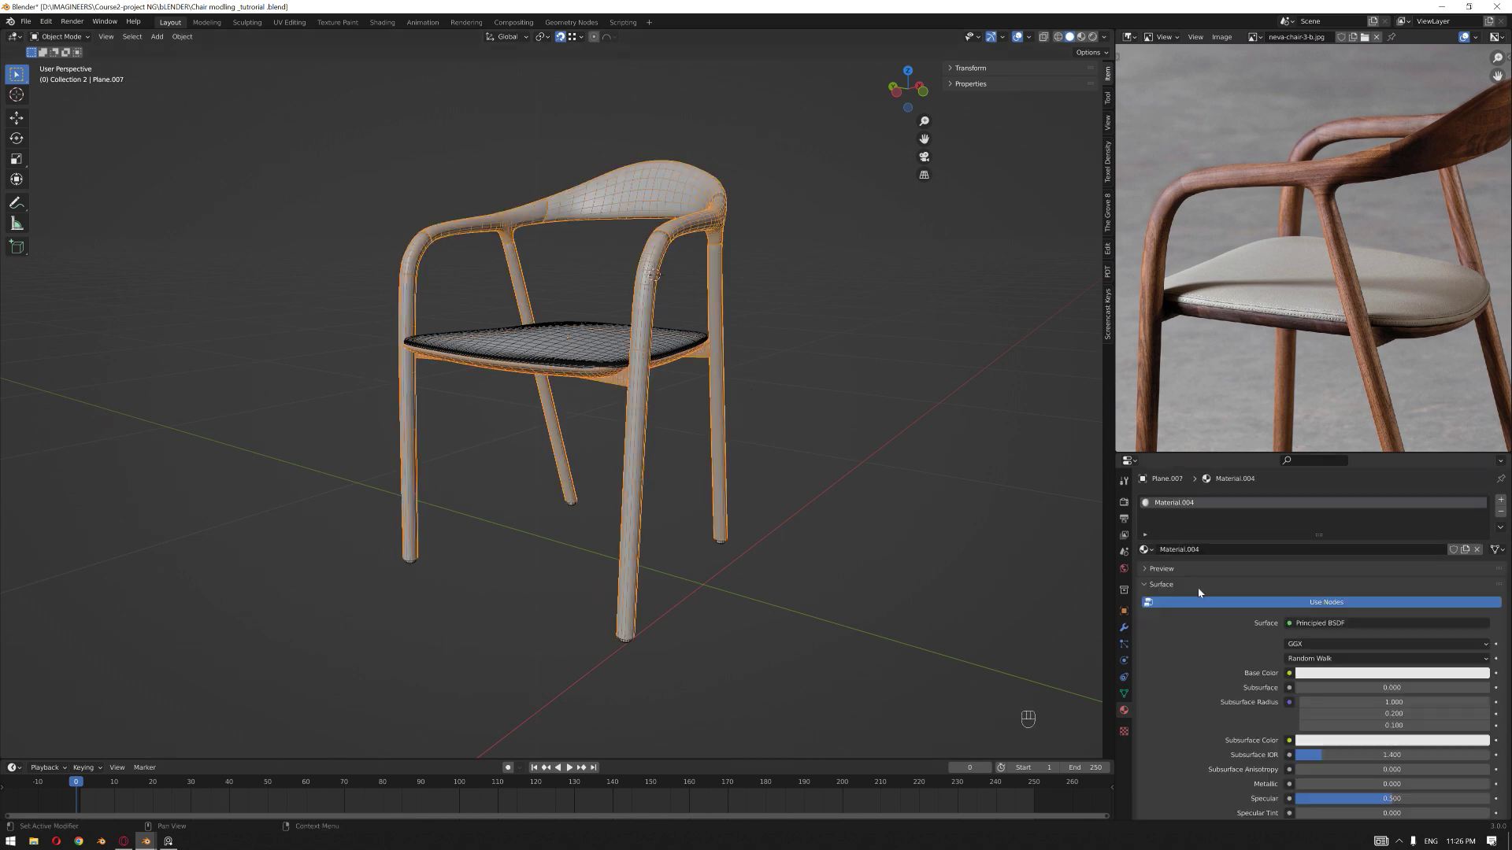
pyautogui.doubleClick(1212, 549)
pyautogui.write('WOOD')
pyautogui.press('Return')
pyautogui.click(834, 375)
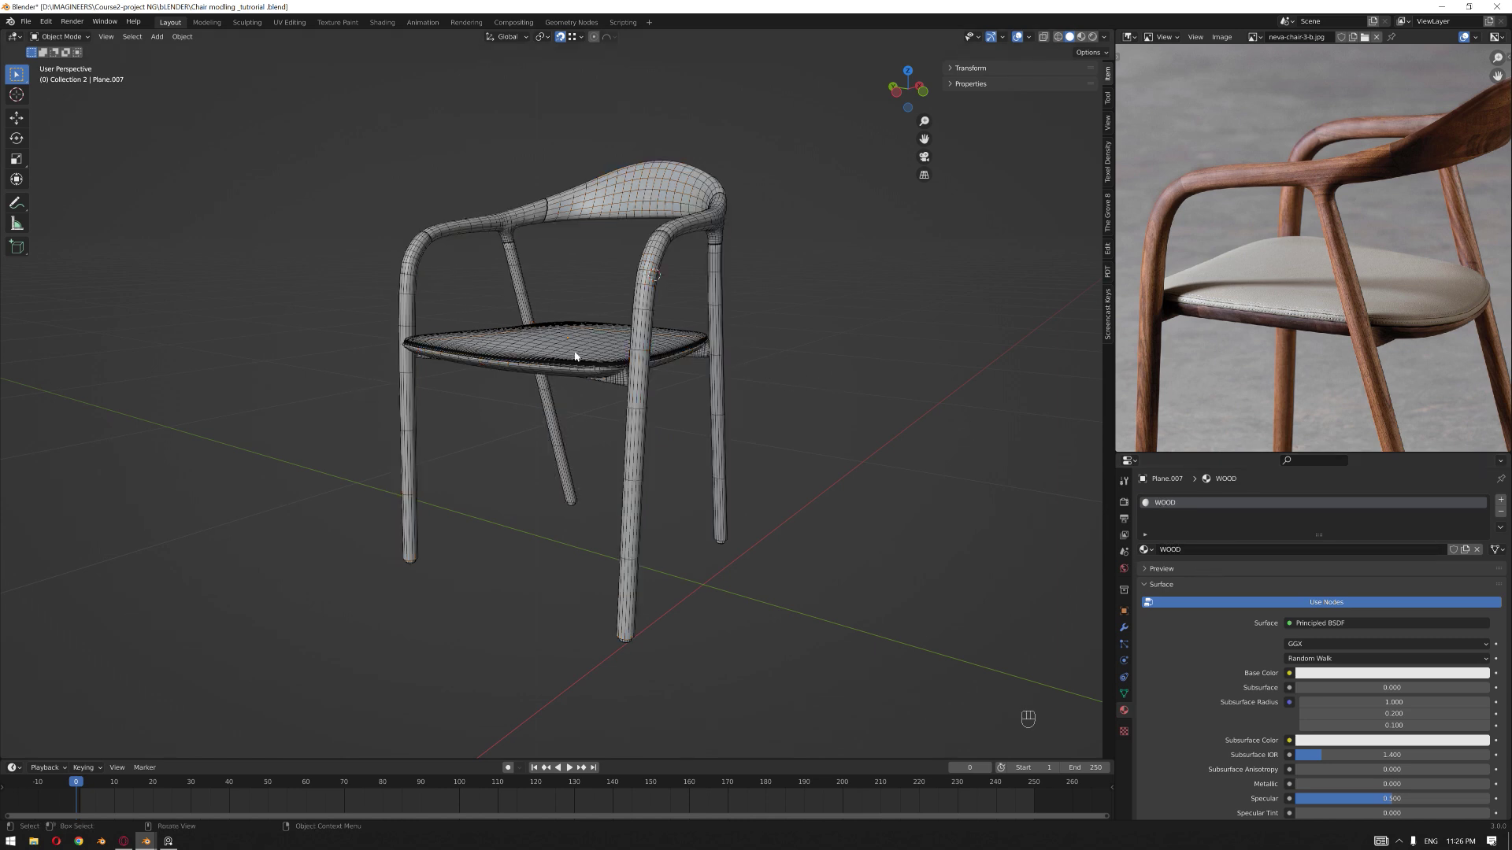
# - Assign a new material named FABRIC to the seat cushion
pyautogui.click(575, 356)
pyautogui.click(1331, 549)
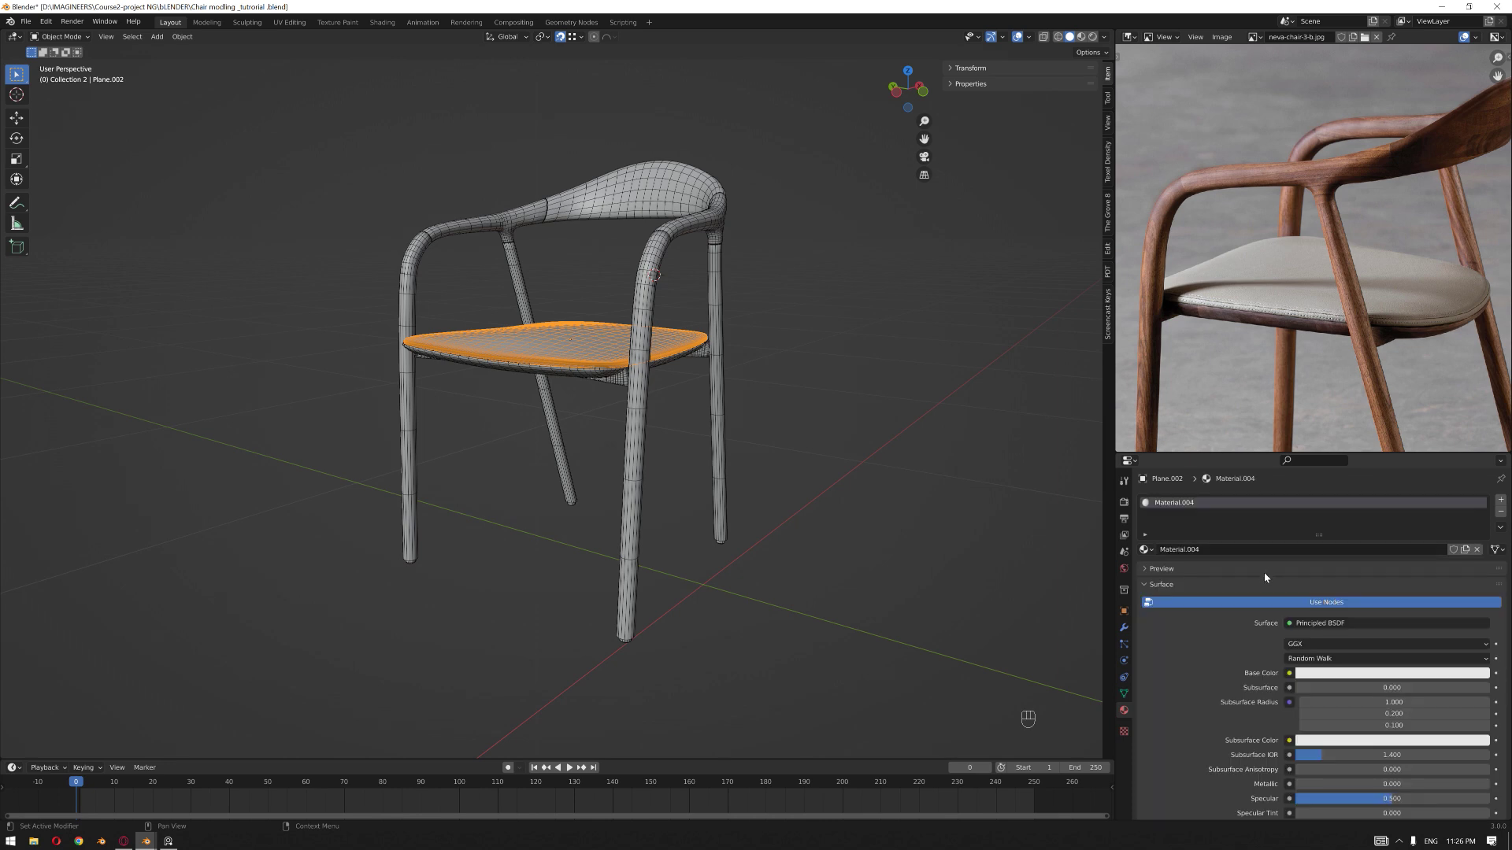
pyautogui.doubleClick(1235, 549)
pyautogui.write('FABRIC')
pyautogui.press('Return')
# - Assign a new material named METAL to the caps at the bottom of the chair legs
pyautogui.click(628, 640)
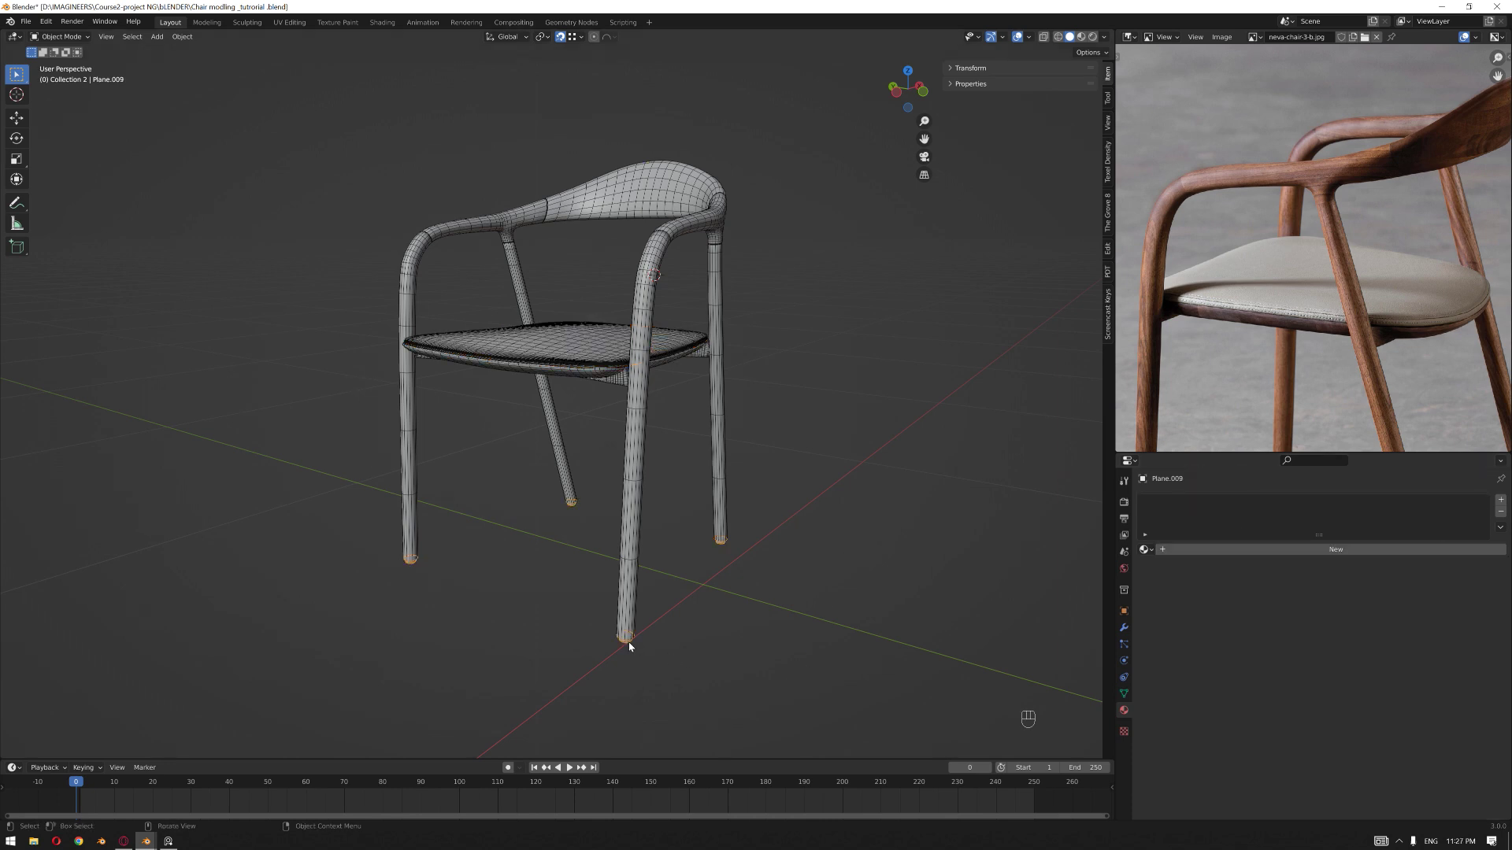
pyautogui.click(1181, 550)
pyautogui.doubleClick(1216, 550)
pyautogui.write('METAL')
pyautogui.press('Return')
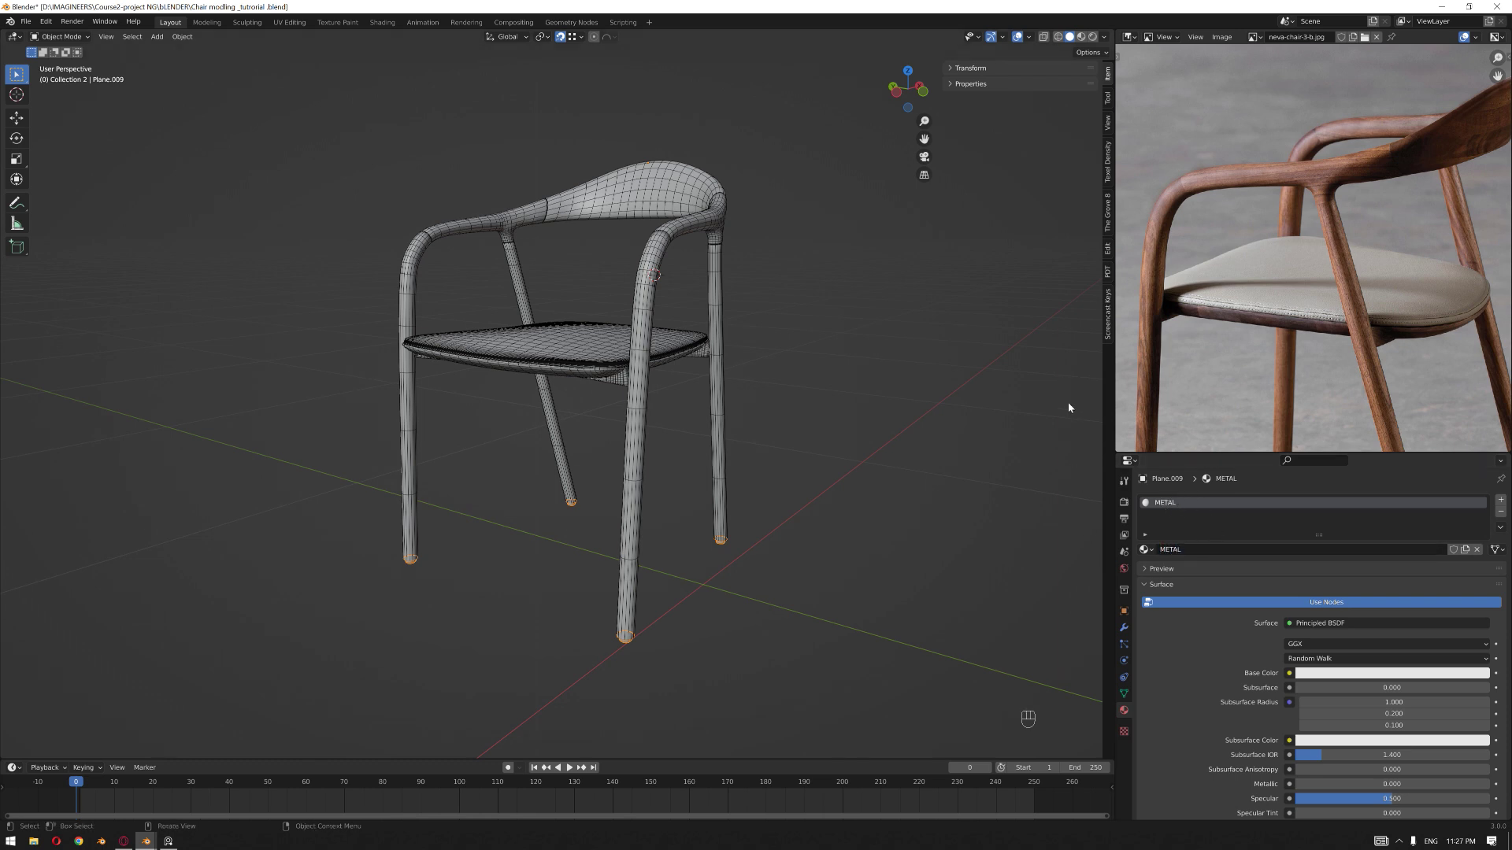
# - Select all parts of the chair together
pyautogui.moveTo(1069, 407); pyautogui.dragTo(759, 426, button='middle')
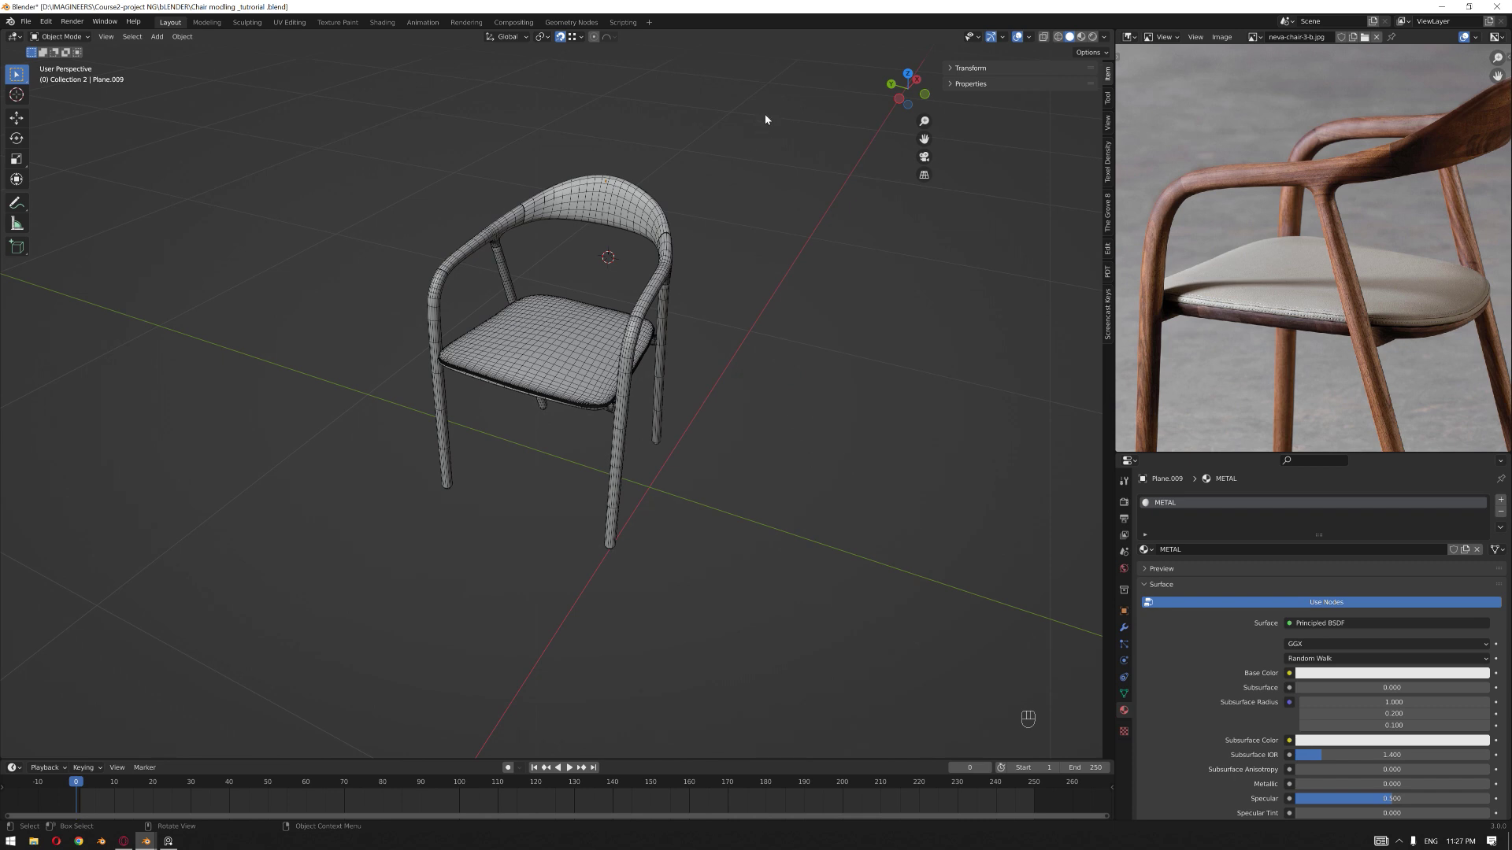
pyautogui.moveTo(764, 118); pyautogui.dragTo(265, 578)
pyautogui.scroll(2, 673, 369)
pyautogui.moveTo(674, 367); pyautogui.dragTo(756, 369, button='middle')
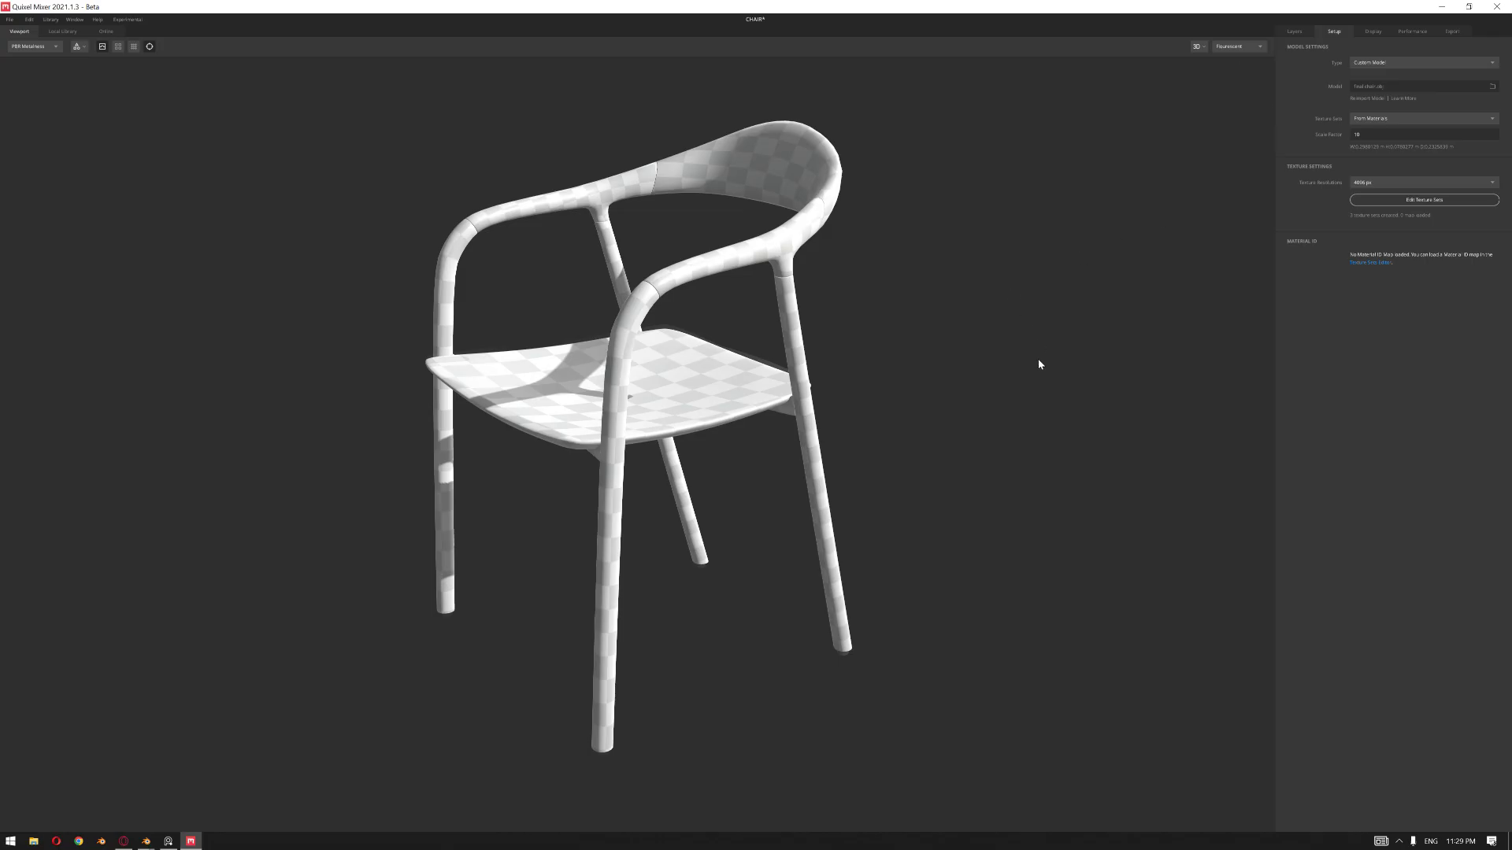
# - In Quixel Mixer, examine the imported chair's checker pattern from several angles and view the available model types
pyautogui.moveTo(1006, 352); pyautogui.dragTo(1009, 375)
pyautogui.moveTo(982, 427); pyautogui.dragTo(1015, 388)
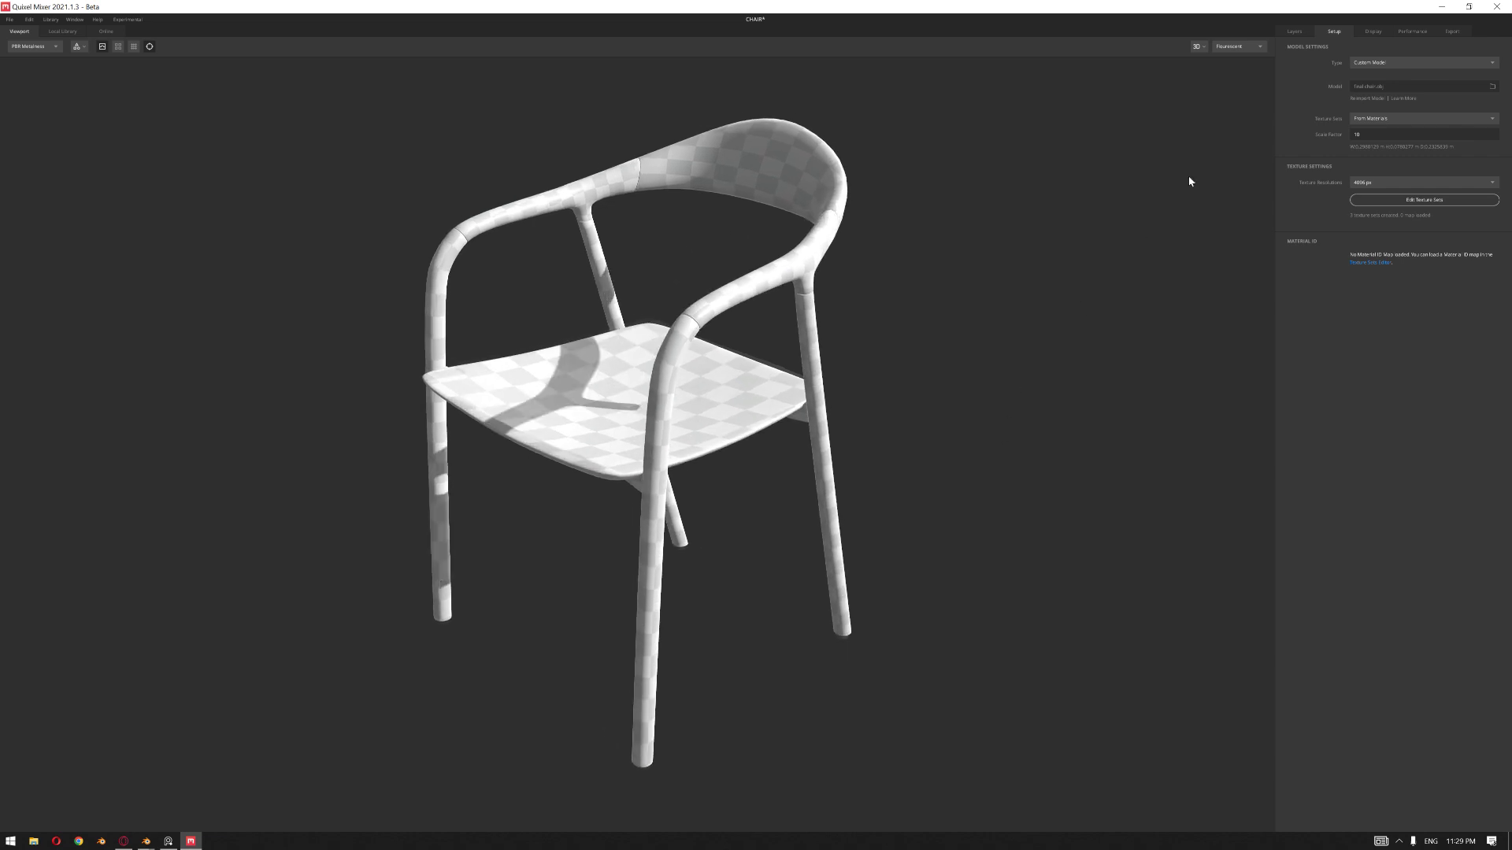
pyautogui.click(1379, 65)
pyautogui.click(1379, 66)
pyautogui.moveTo(859, 341); pyautogui.dragTo(830, 345)
pyautogui.scroll(-1, 934, 366)
pyautogui.scroll(5, 965, 444)
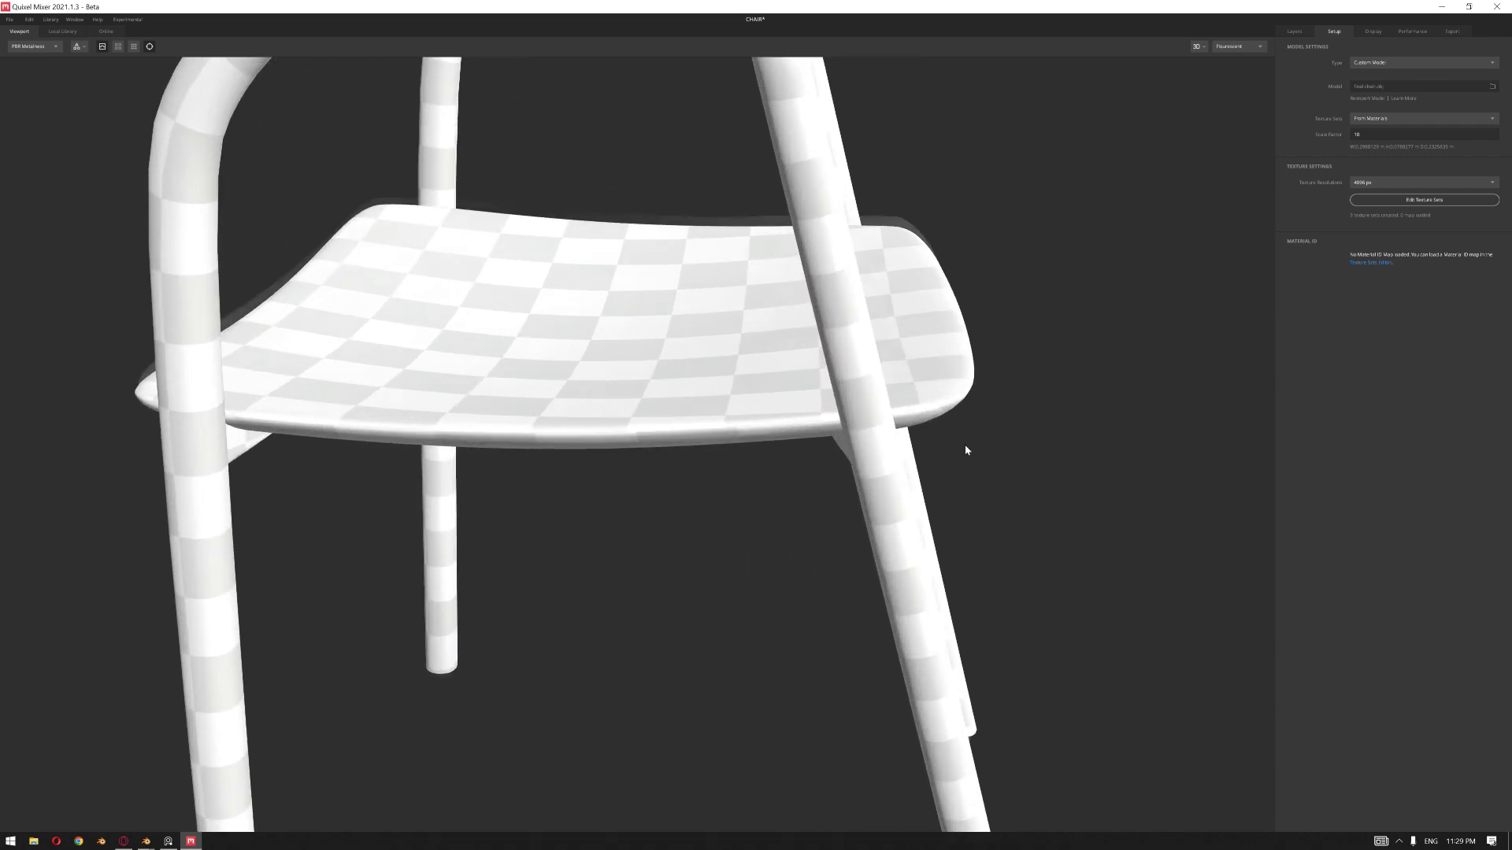
pyautogui.scroll(-5, 984, 441)
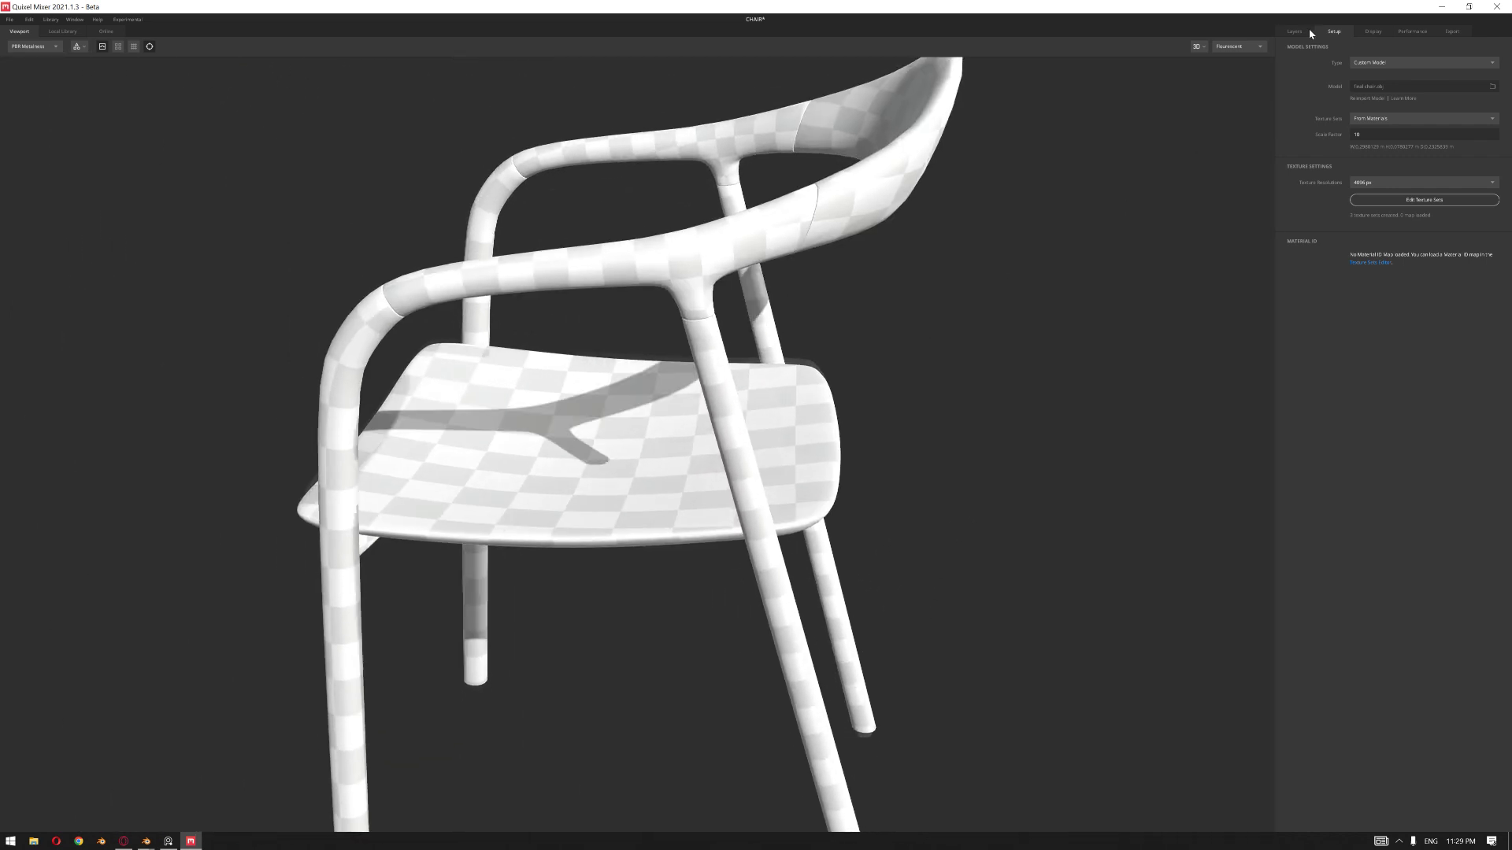
# - Add the glossy dark-brown Wood 4 material from the local library to the layer set targeting the wood texture set
pyautogui.click(1303, 32)
pyautogui.scroll(-2, 1093, 251)
pyautogui.scroll(1, 965, 285)
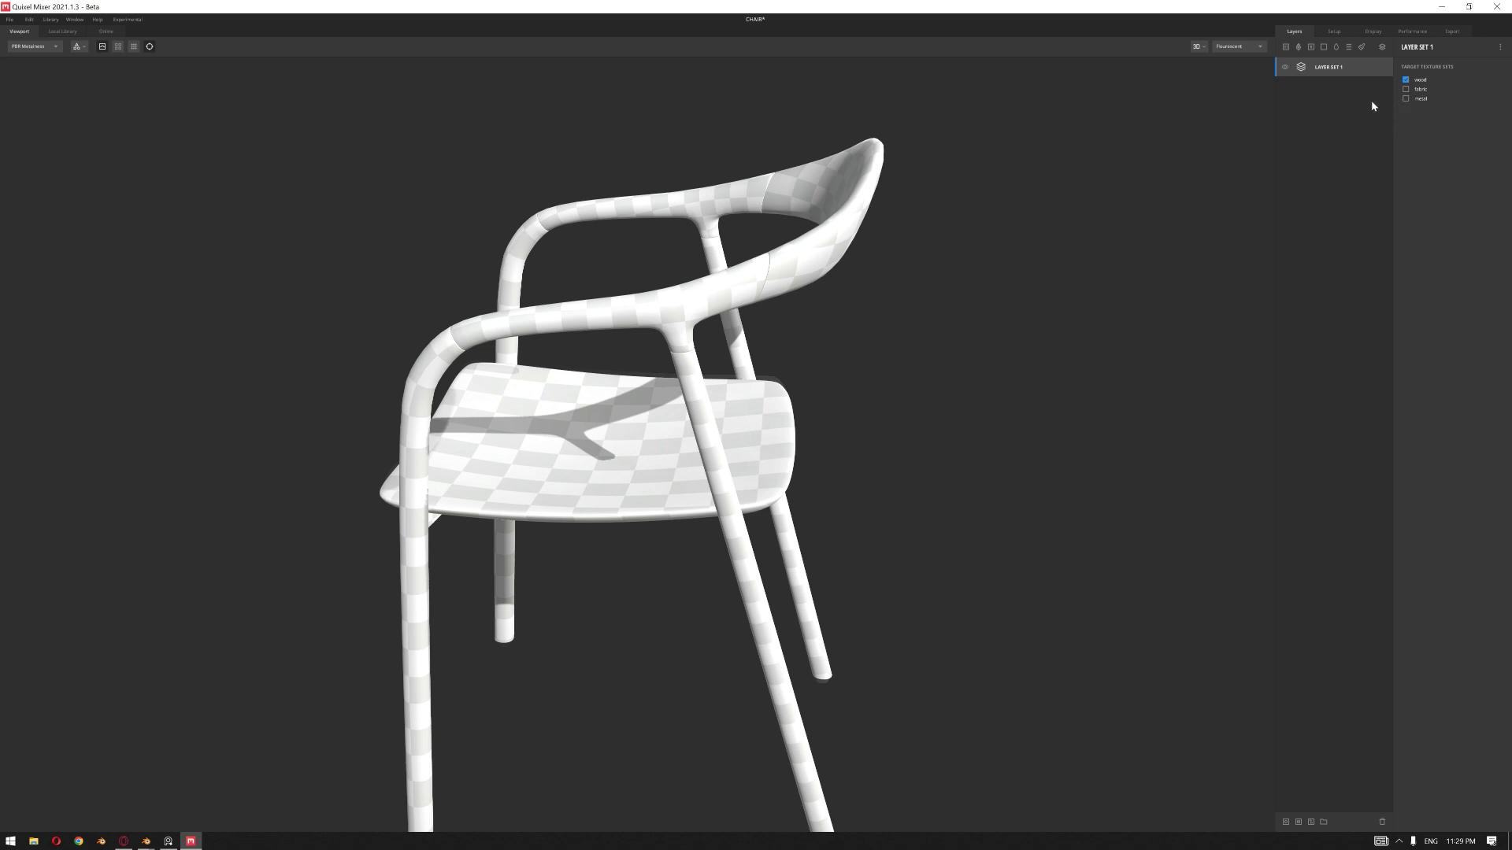
pyautogui.click(56, 33)
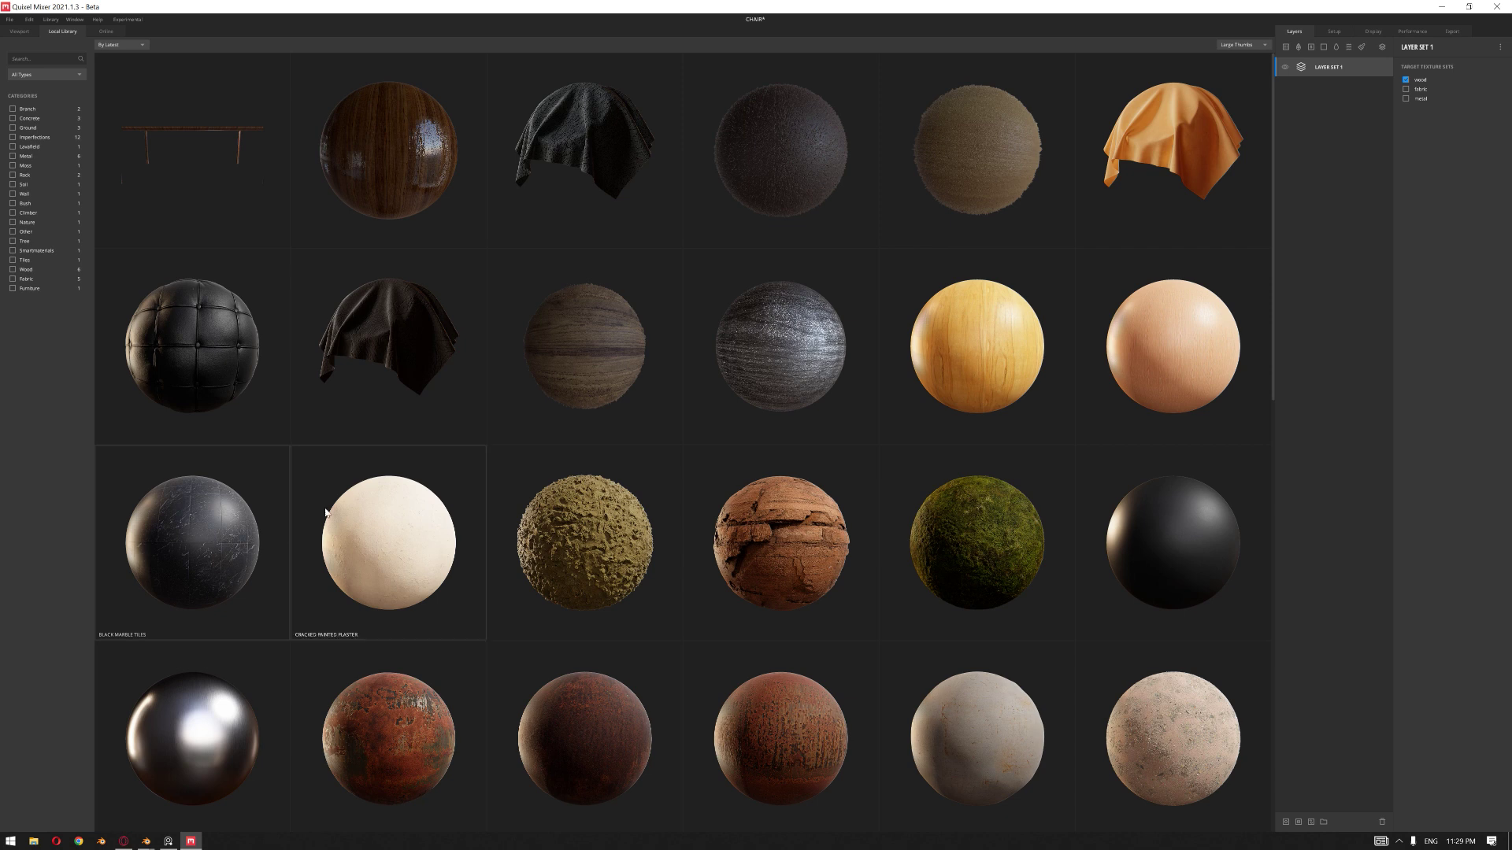
pyautogui.doubleClick(436, 140)
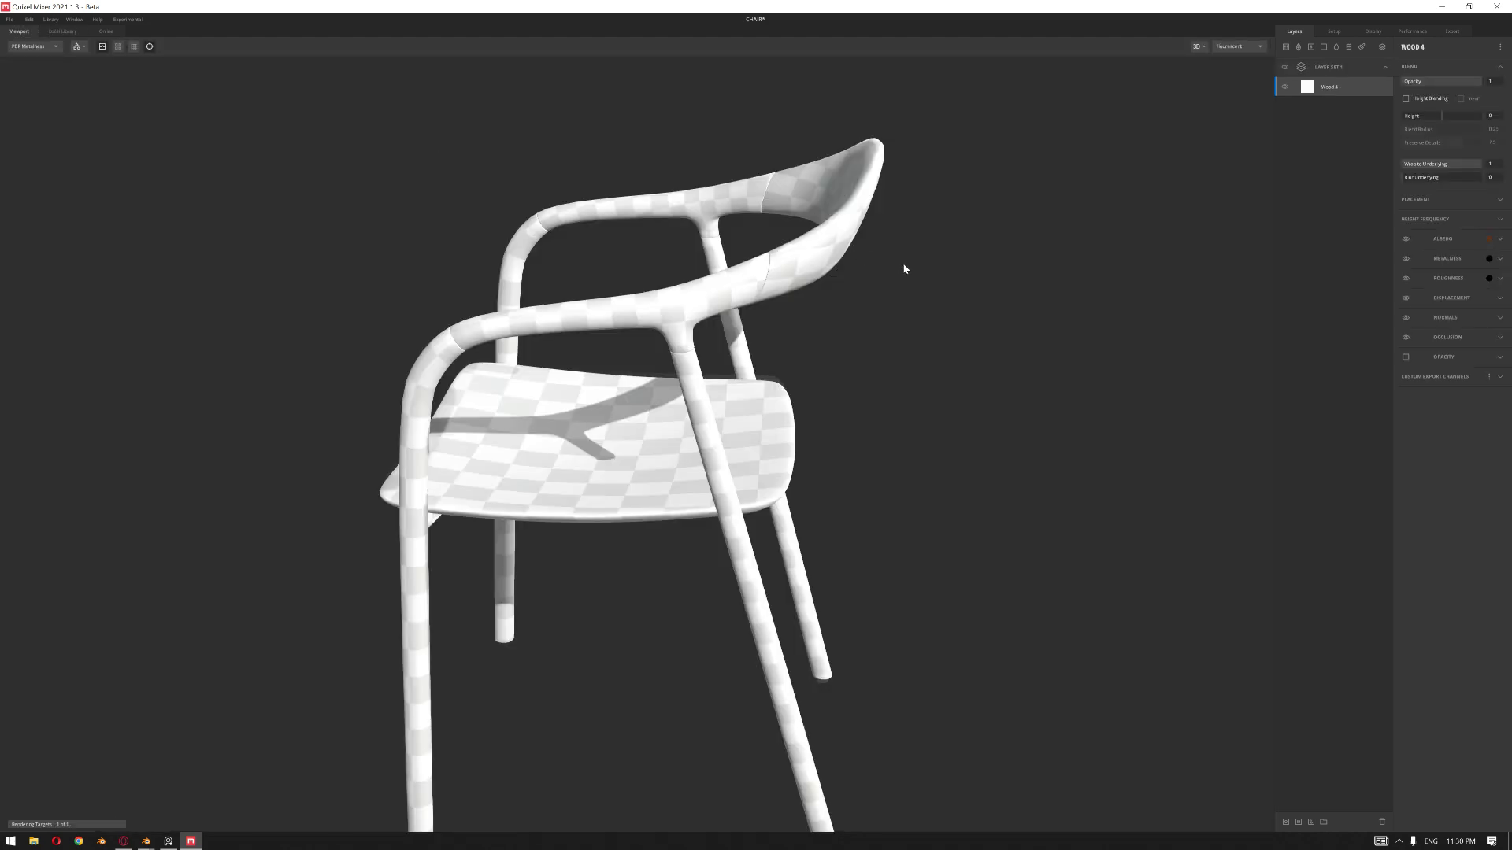
# - Inspect the wood on the chair from the back and set the Wood 4 layer's placement to Tiling
pyautogui.scroll(-3, 900, 273)
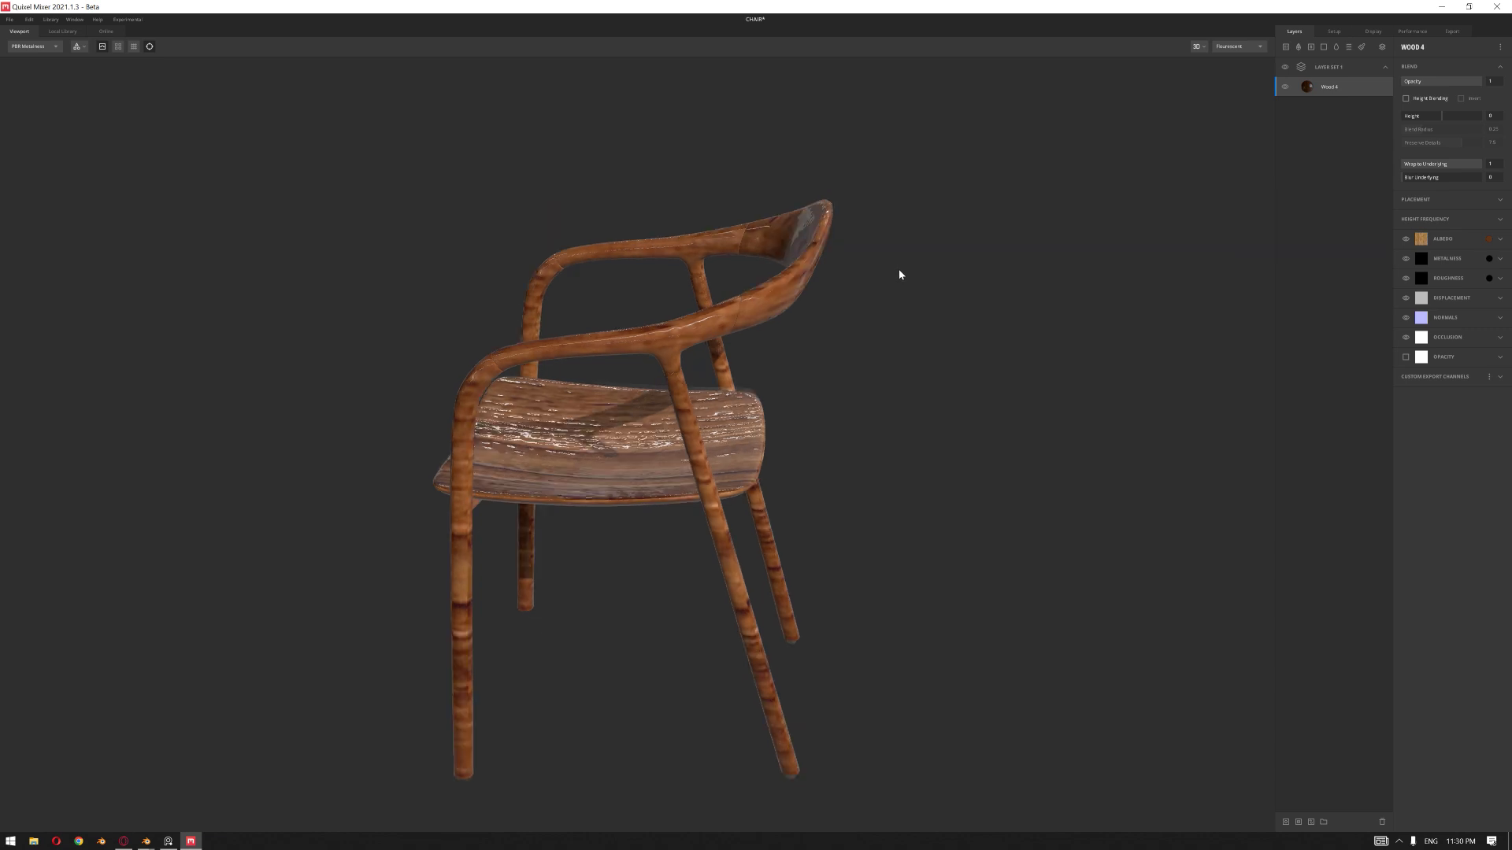
pyautogui.moveTo(972, 308); pyautogui.dragTo(930, 309)
pyautogui.moveTo(931, 302)
pyautogui.mouseDown(button='middle')
pyautogui.moveTo(939, 275)
pyautogui.moveTo(918, 284)
pyautogui.mouseUp(button='middle')
pyautogui.moveTo(918, 289); pyautogui.dragTo(891, 314)
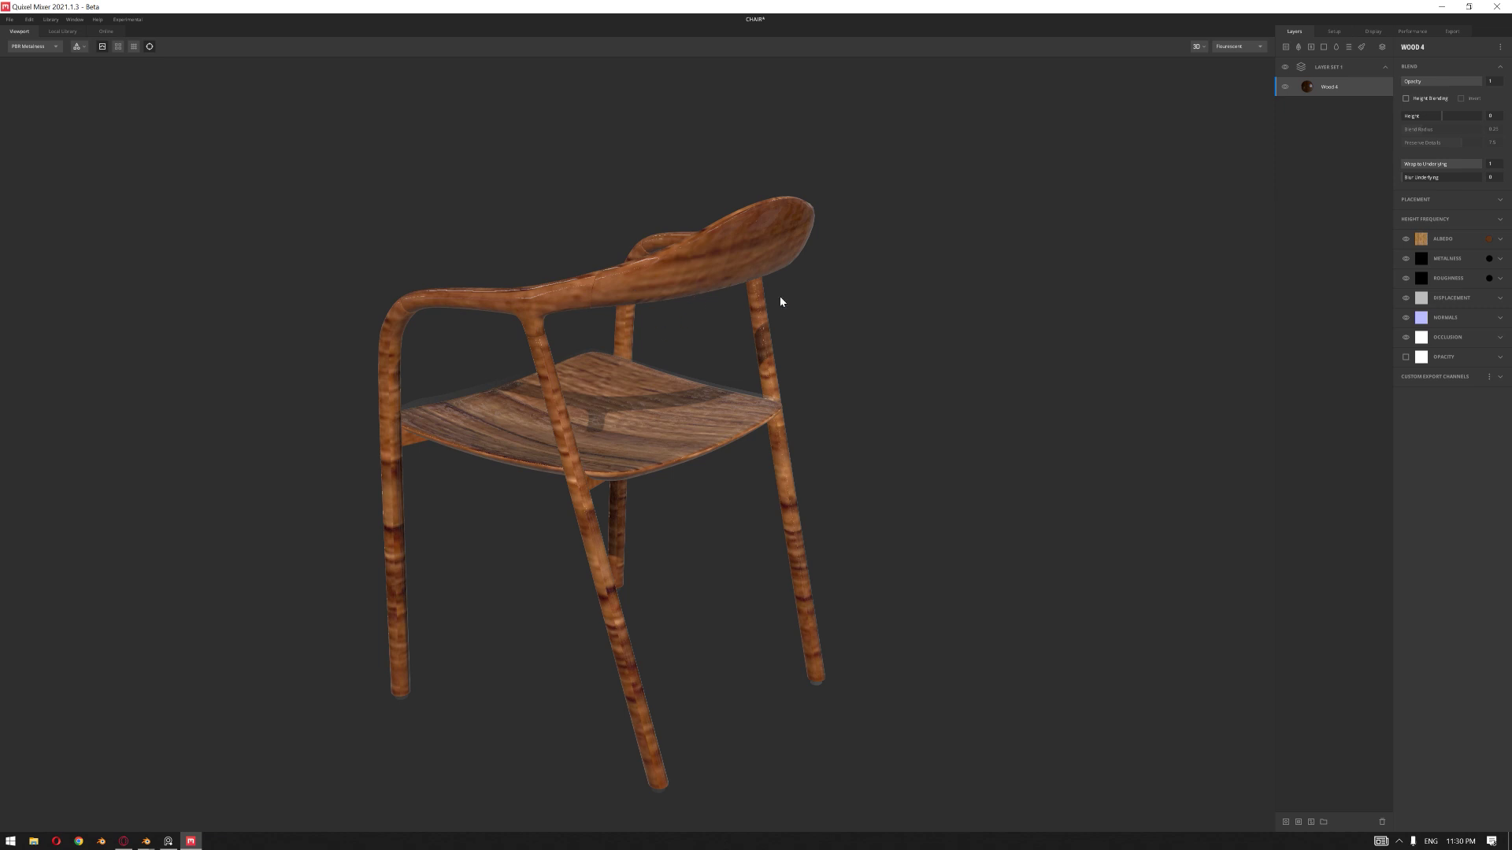
pyautogui.click(1449, 203)
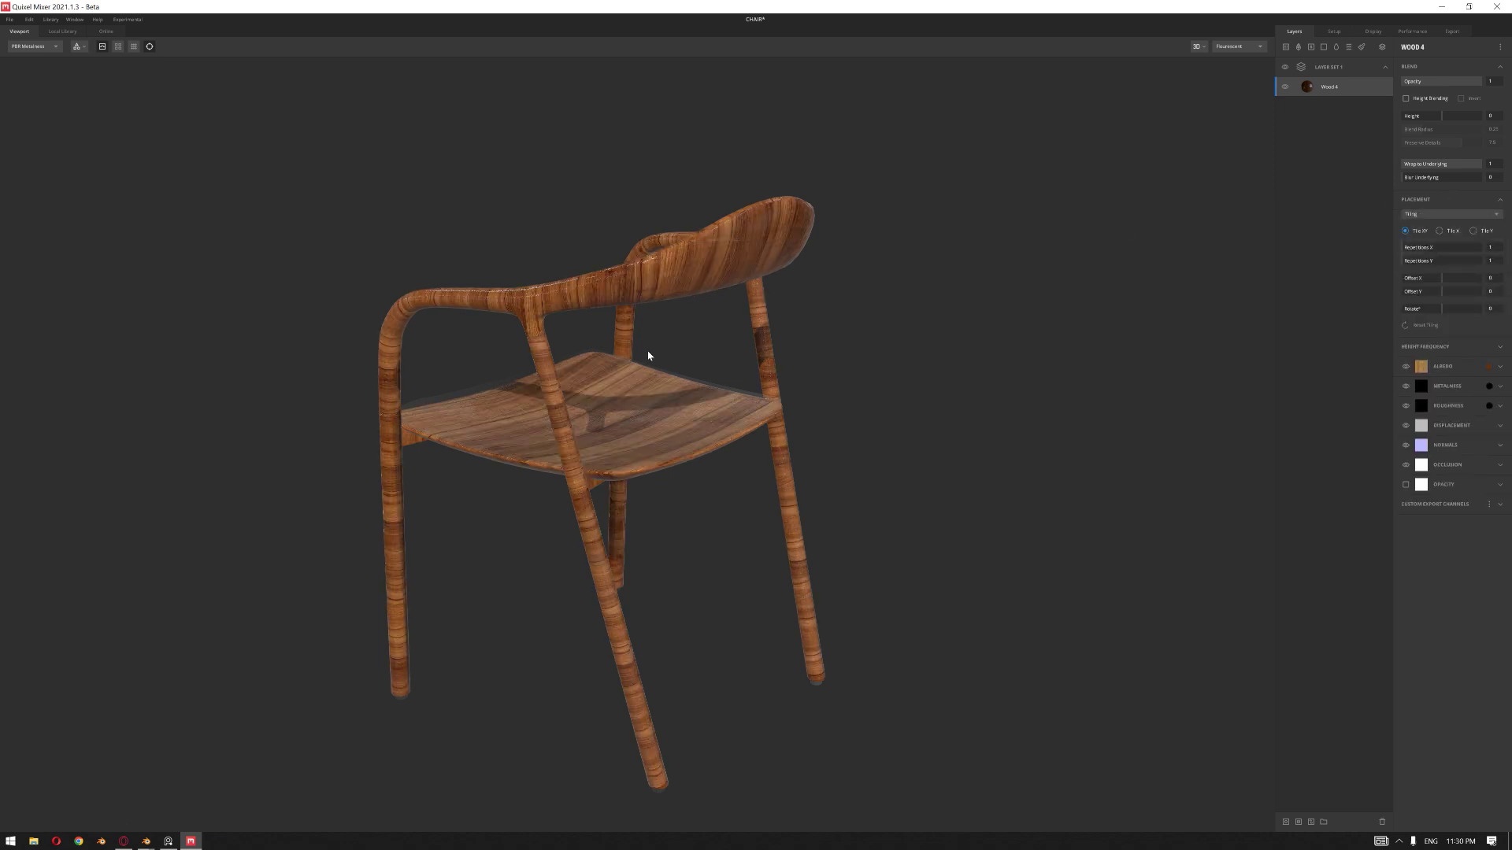
# - Set the Wood 4 layer's tiling rotation to 90 so the grain runs along the frame parts
pyautogui.scroll(3, 650, 348)
pyautogui.moveTo(713, 347); pyautogui.dragTo(759, 323)
pyautogui.moveTo(833, 352); pyautogui.dragTo(829, 319, button='middle')
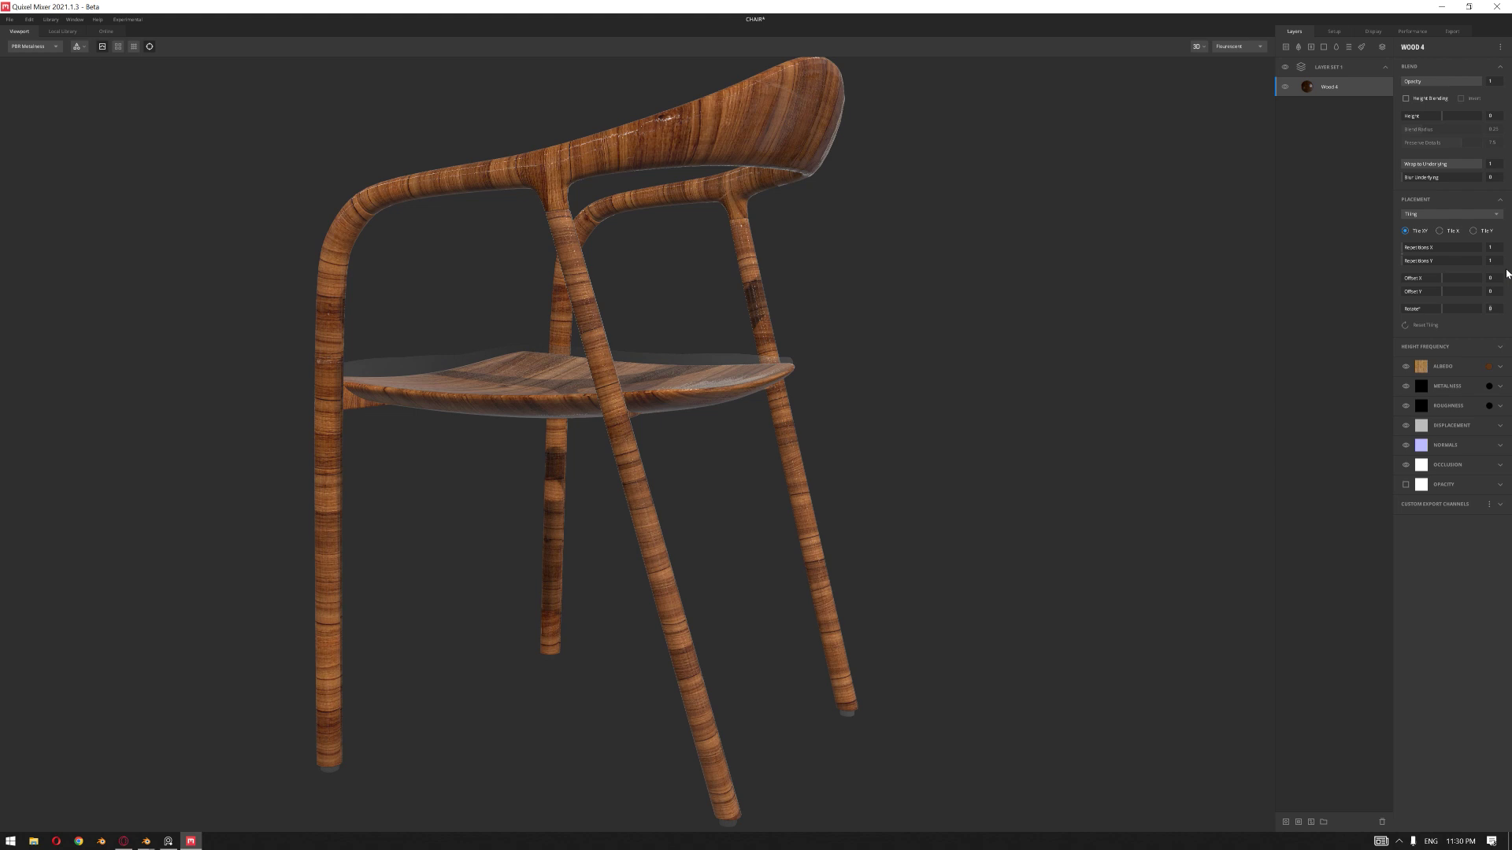
pyautogui.press('Return')
pyautogui.moveTo(549, 134); pyautogui.dragTo(776, 365)
pyautogui.scroll(3, 614, 288)
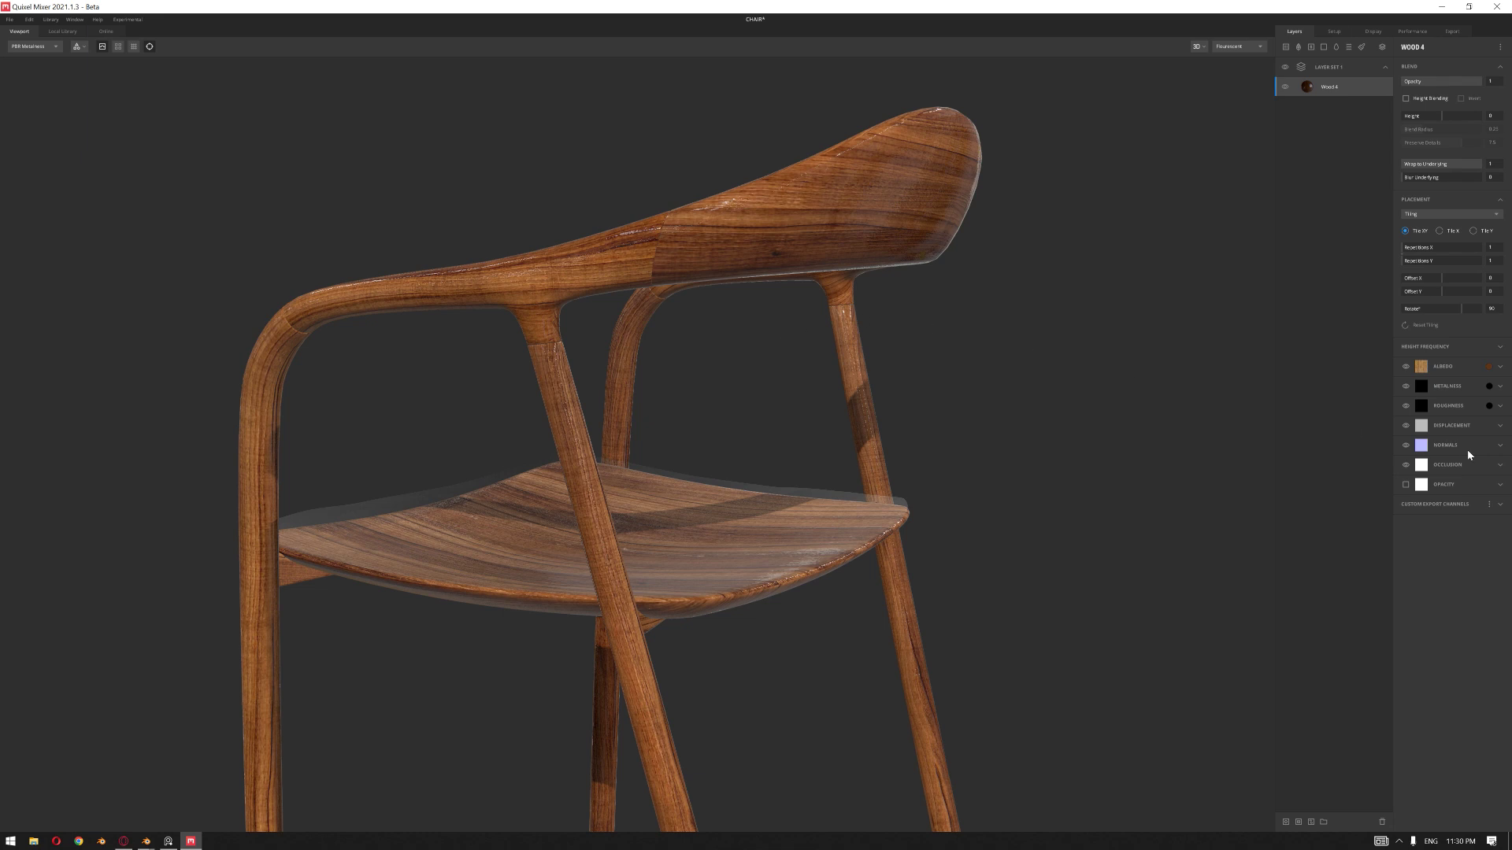
# - Set the Wood 4 layer's roughness colour to a dark grey with value 39 and inspect the finish around the chair
pyautogui.click(1489, 406)
pyautogui.click(650, 400)
pyautogui.moveTo(650, 401); pyautogui.dragTo(650, 446)
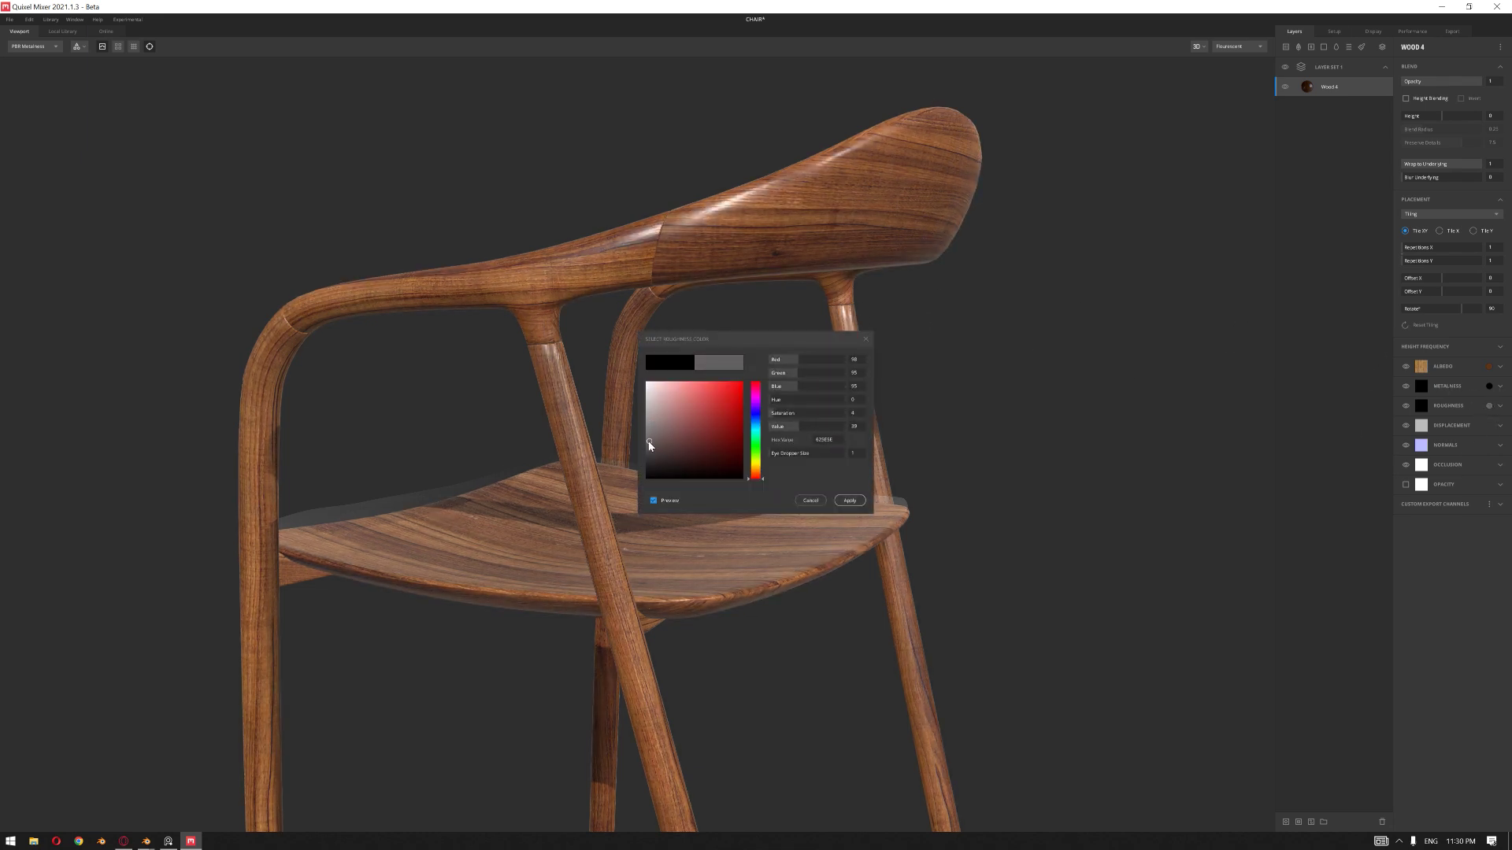
pyautogui.click(850, 500)
pyautogui.scroll(4, 698, 276)
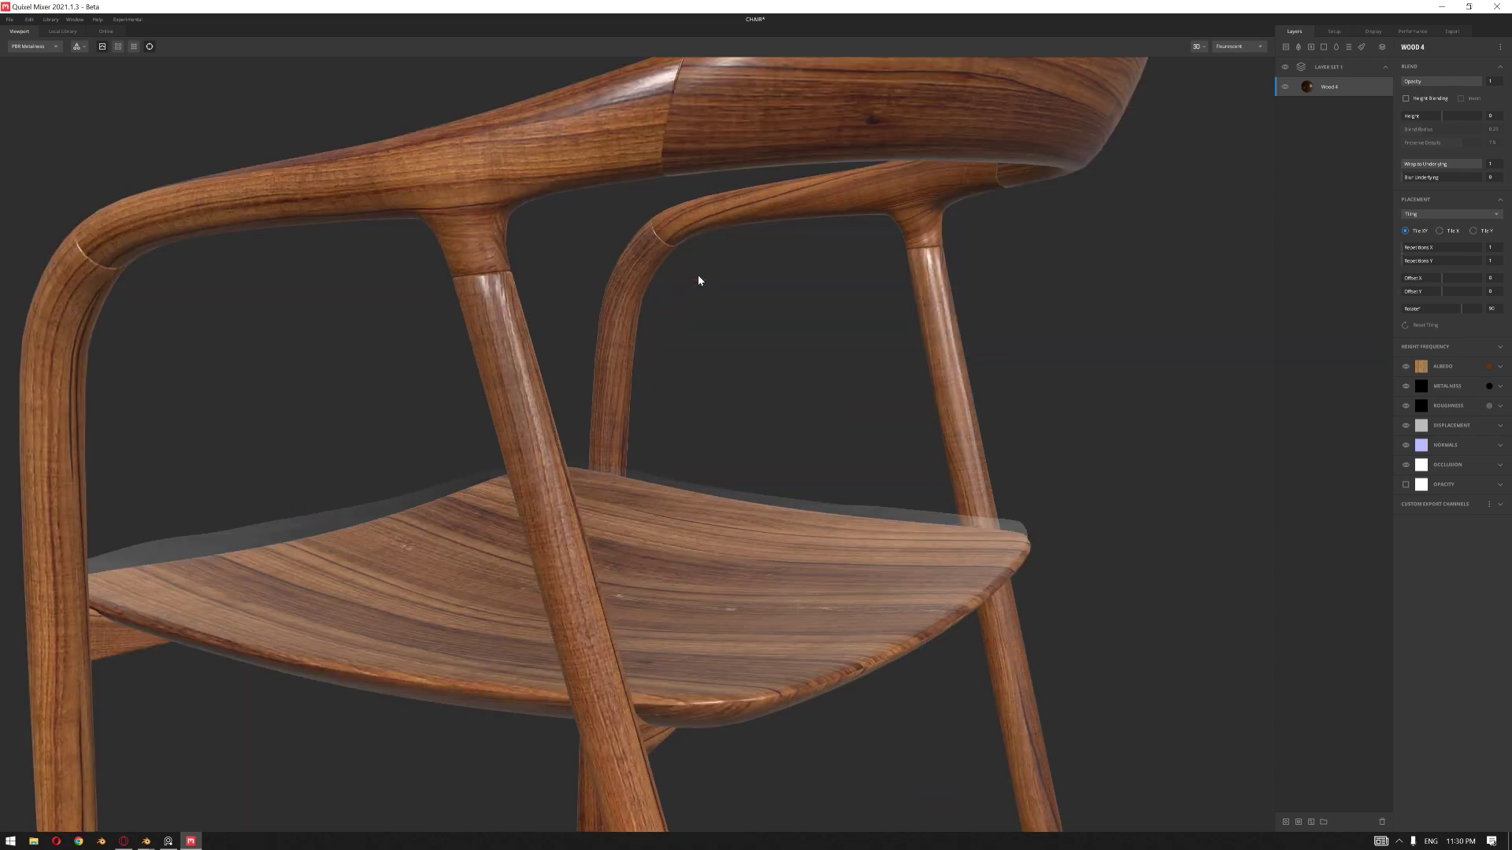
pyautogui.moveTo(710, 302); pyautogui.dragTo(831, 370)
pyautogui.scroll(-4, 749, 360)
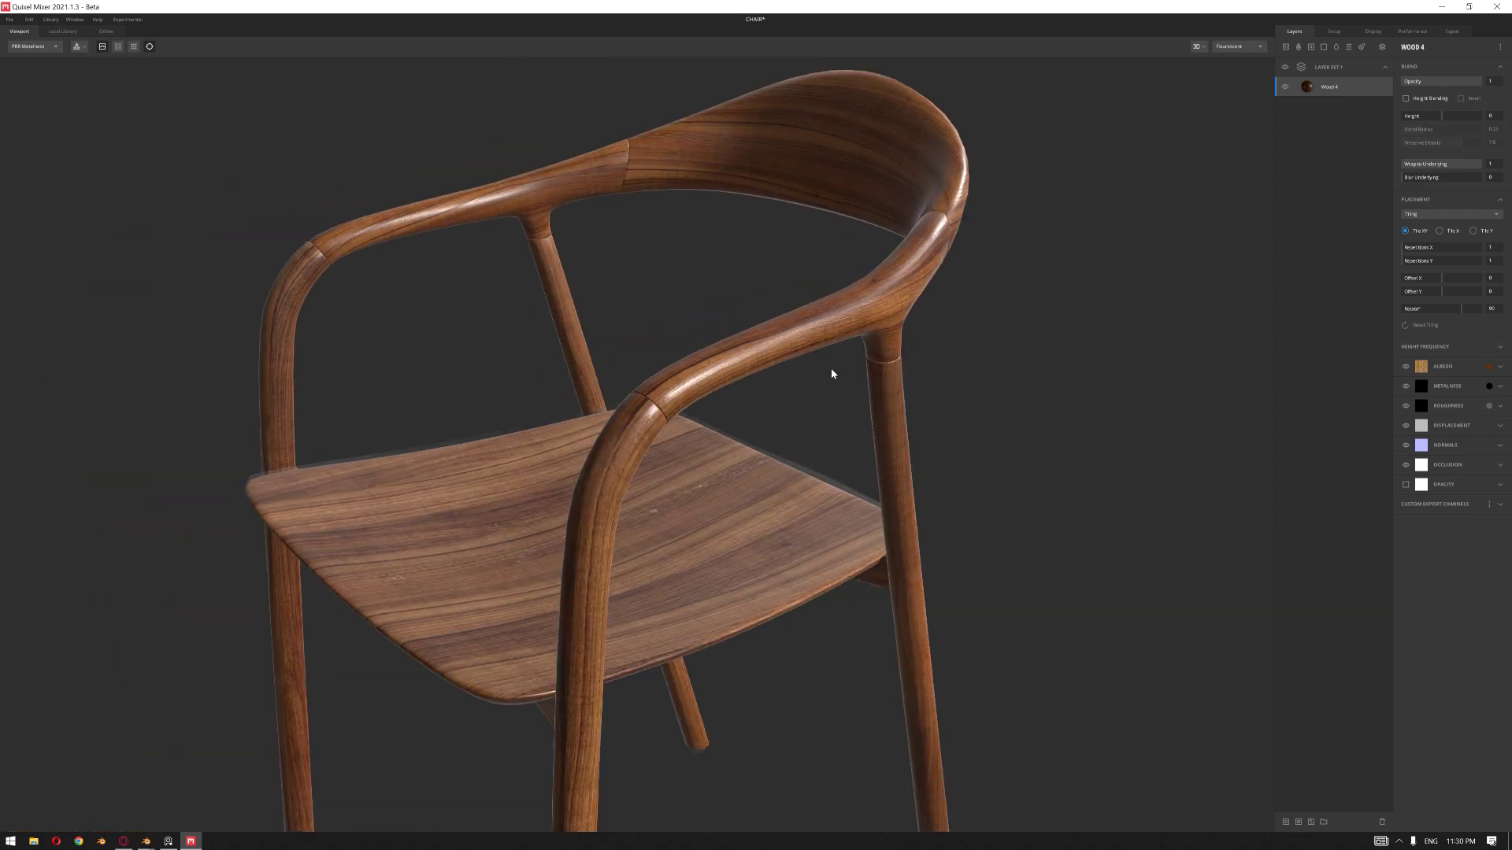
# - Filter the local library to Smart Material and add the Scratched Painted Metal smart material to the layer set
pyautogui.moveTo(832, 370); pyautogui.dragTo(952, 443, button='middle')
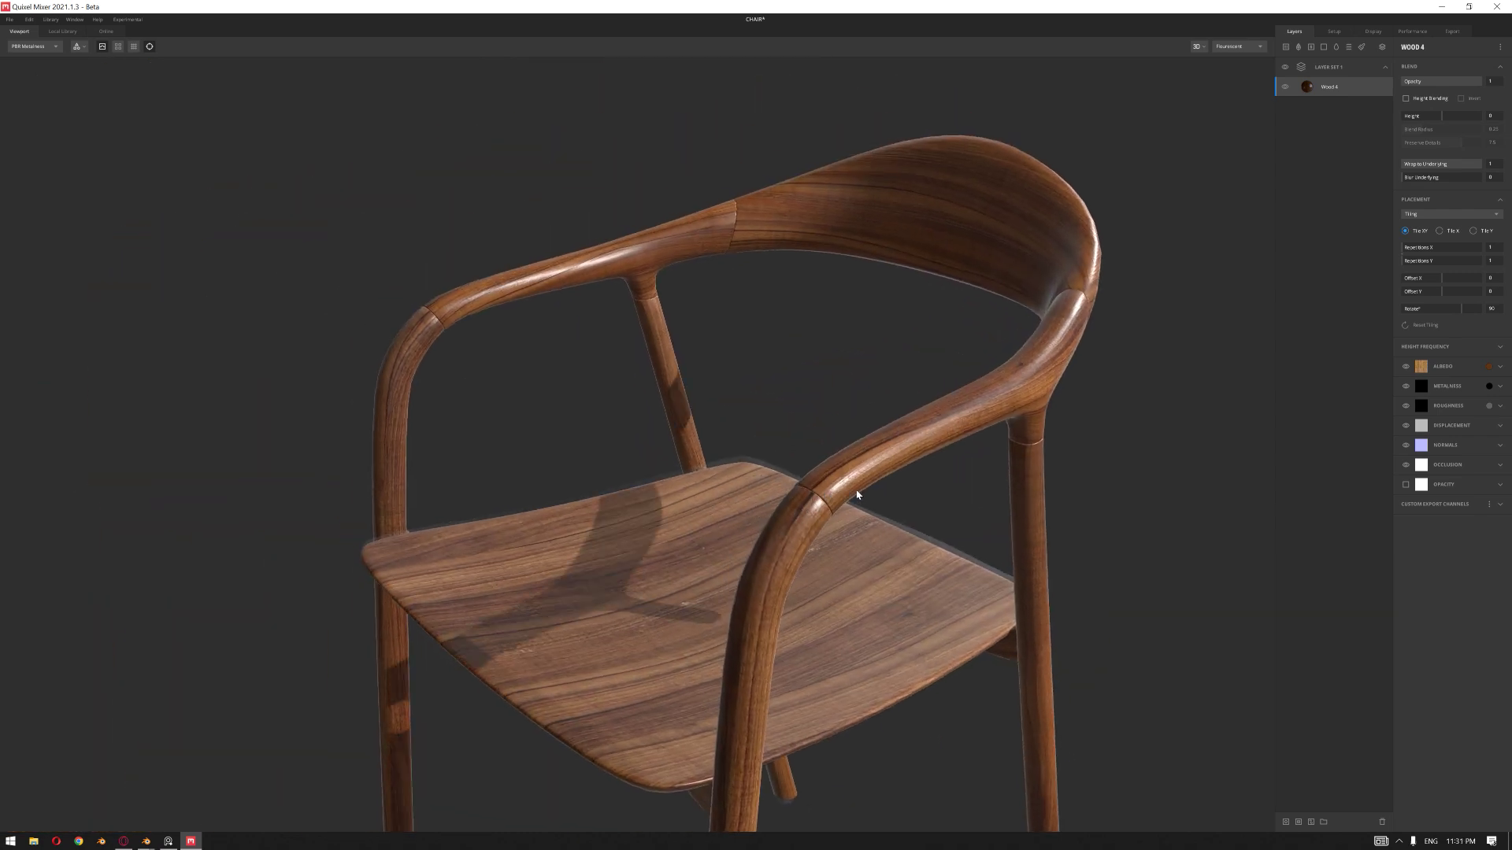
pyautogui.click(69, 33)
pyautogui.click(55, 73)
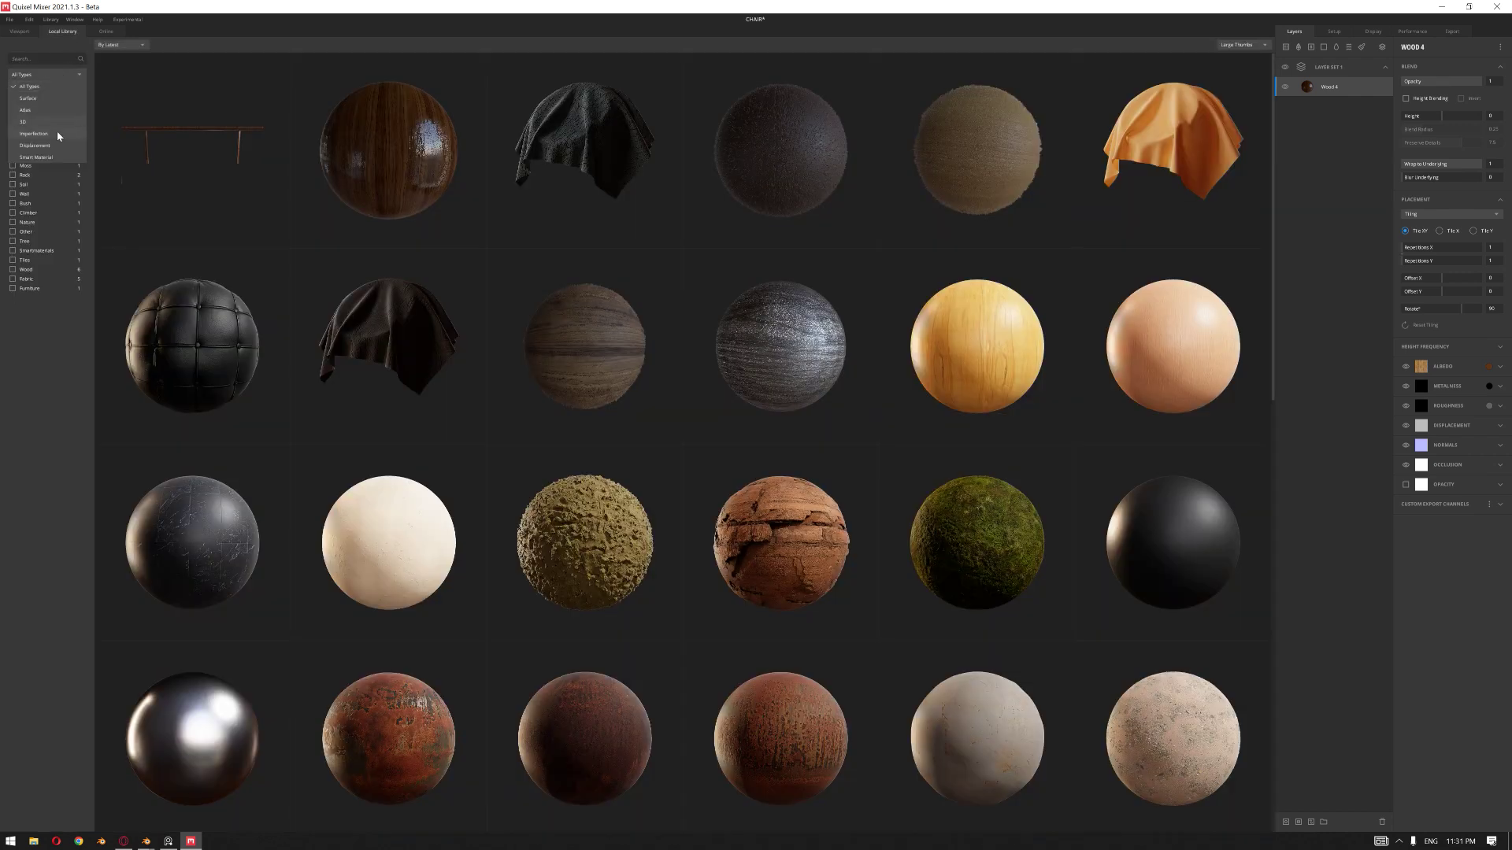
pyautogui.click(52, 157)
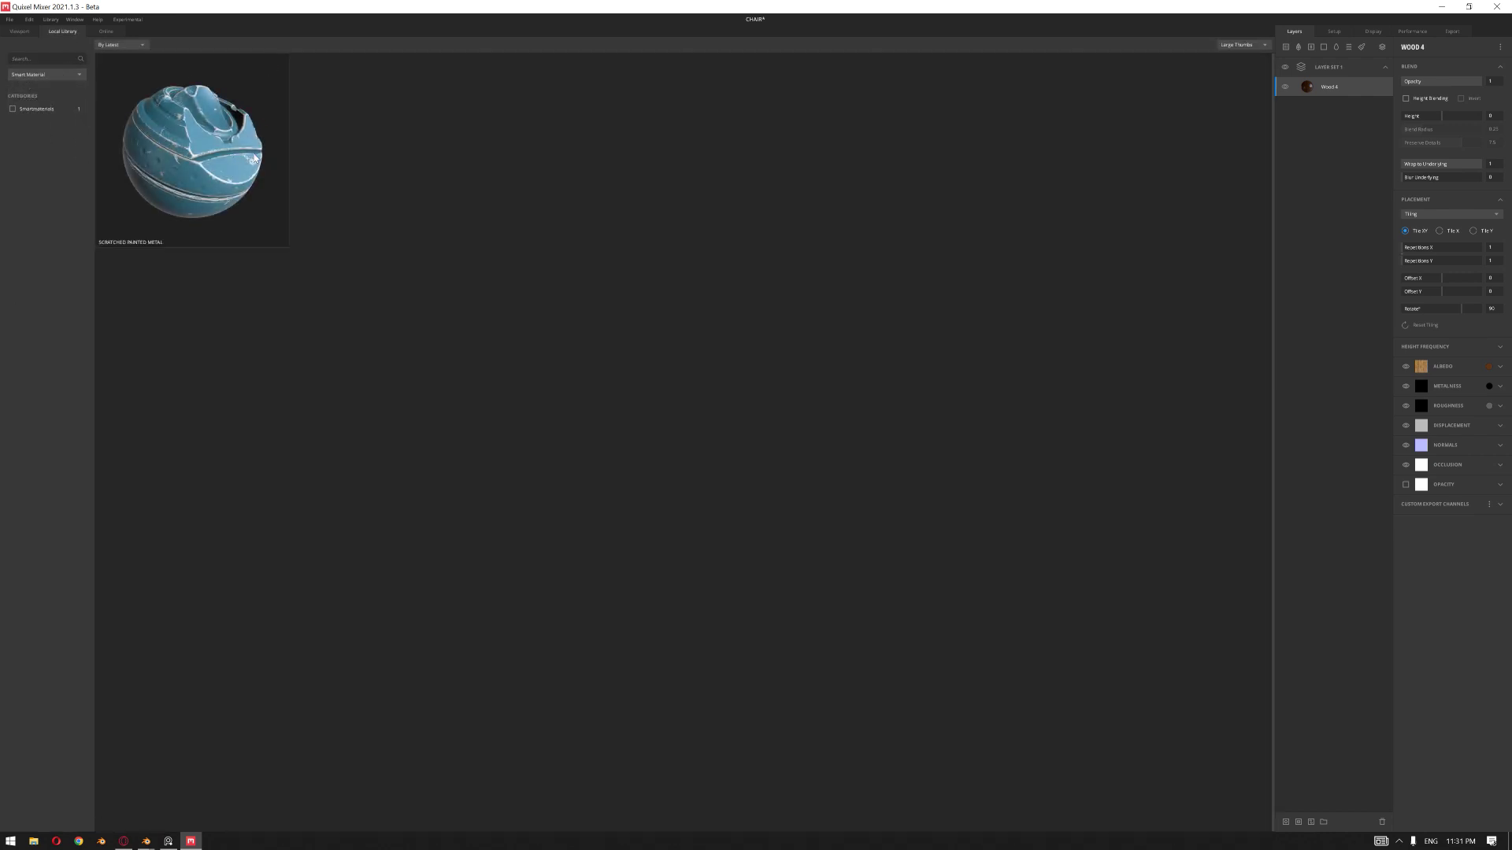
pyautogui.doubleClick(237, 157)
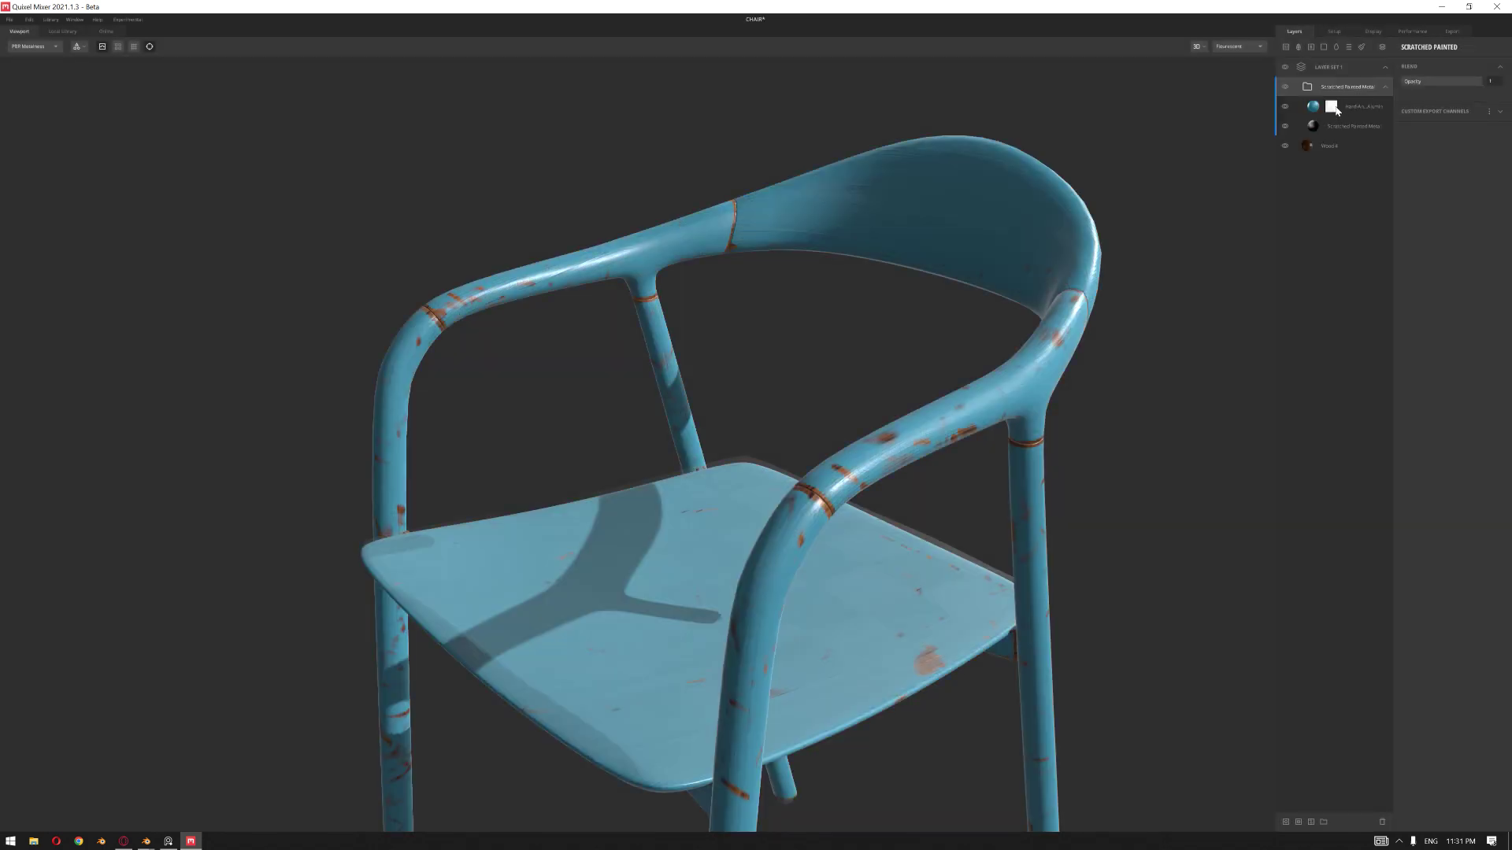
# - Delete the mask stack that came with the blue hard-anodized aluminum layer
pyautogui.click(1336, 109)
pyautogui.rightClick(1336, 108)
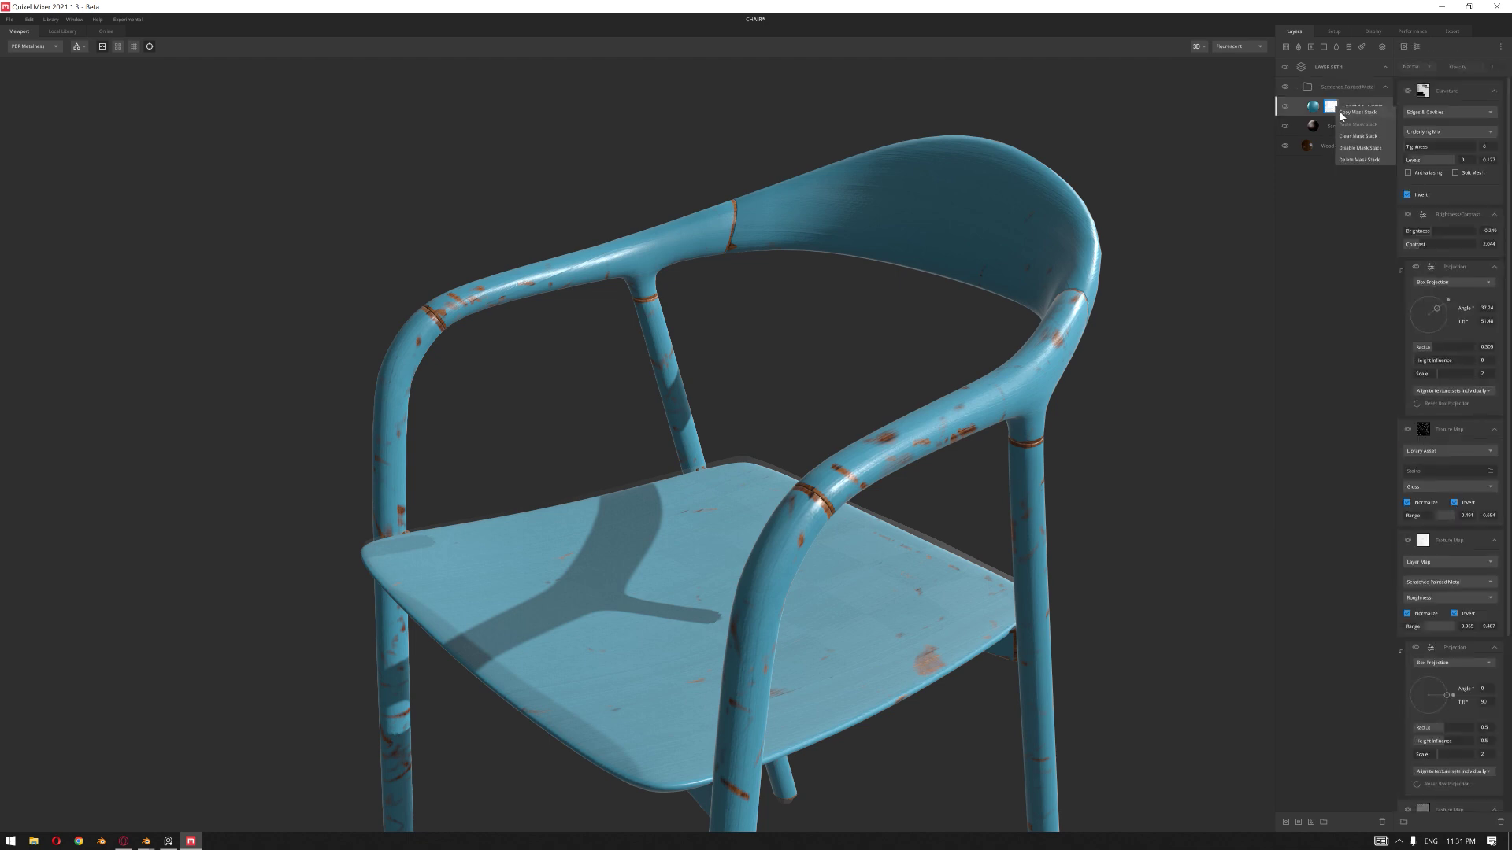
pyautogui.click(1358, 161)
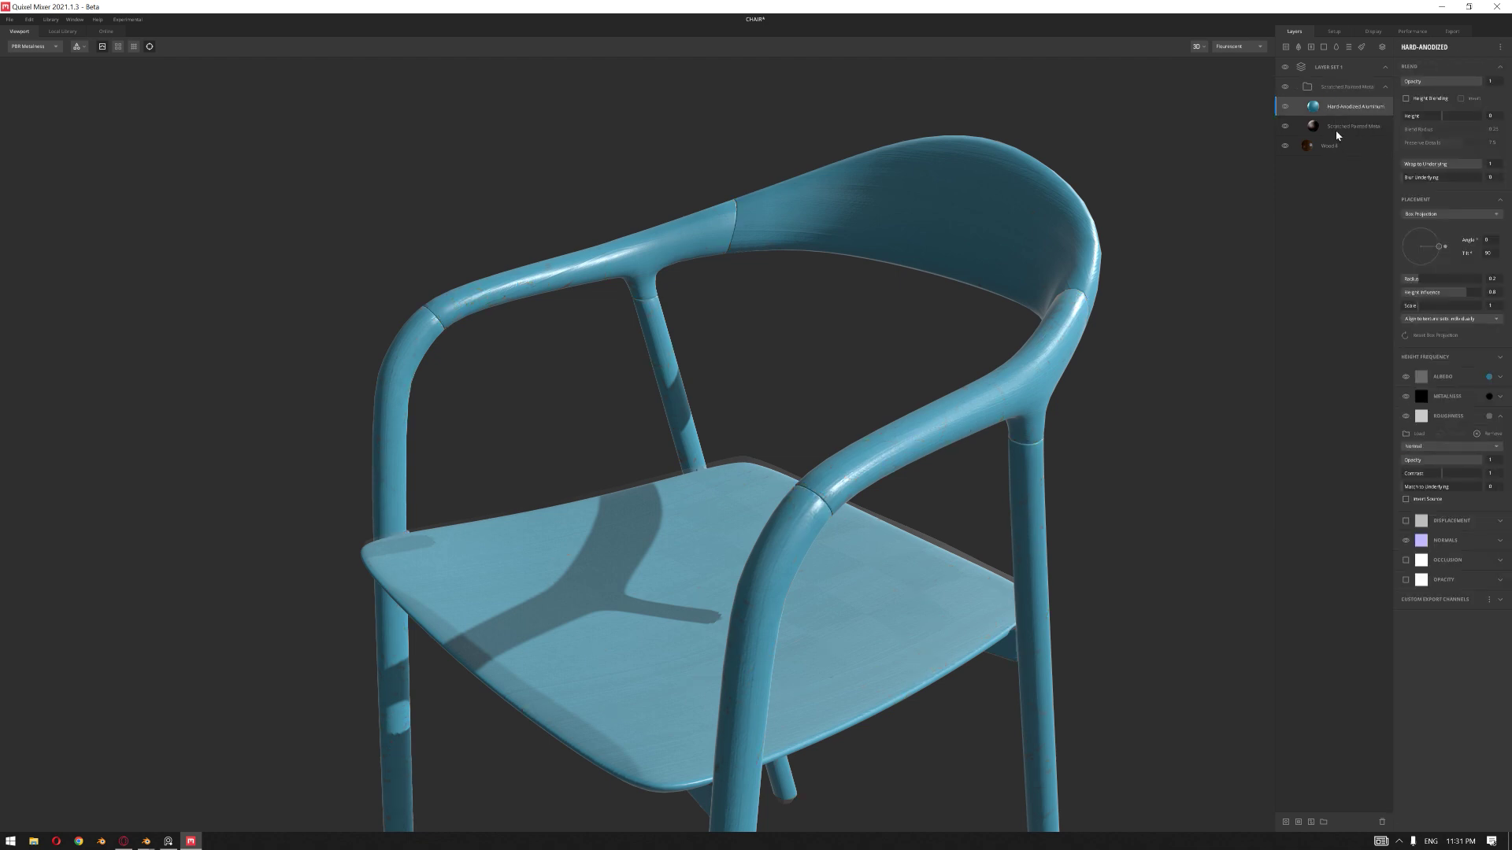
# - Give the hard-anodized aluminum layer a new mask stack containing a Curvature component and inspect the wood joints
pyautogui.click(1286, 823)
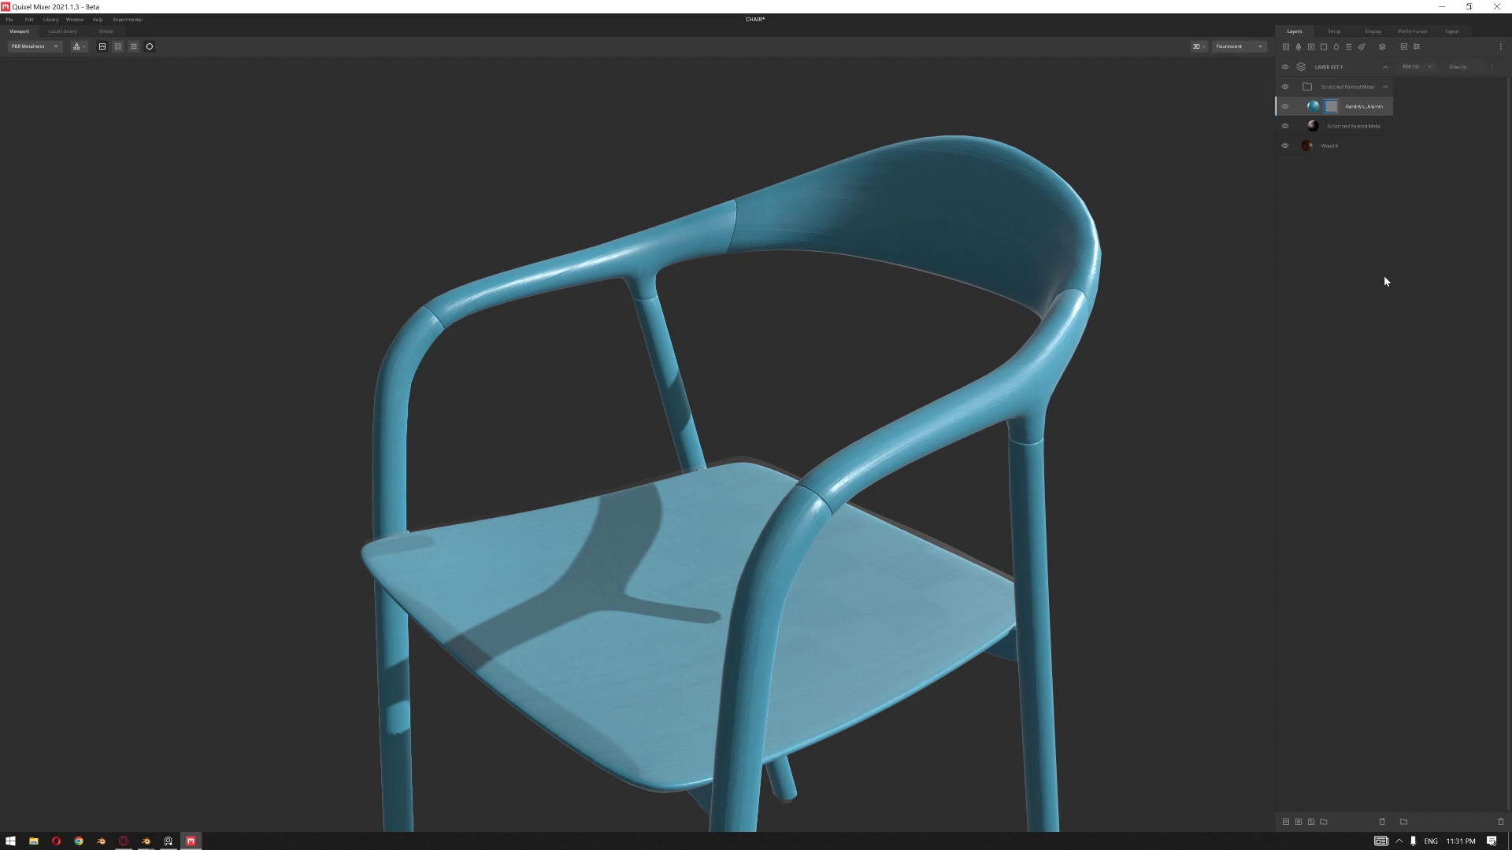
pyautogui.rightClick(1330, 111)
pyautogui.click(1360, 164)
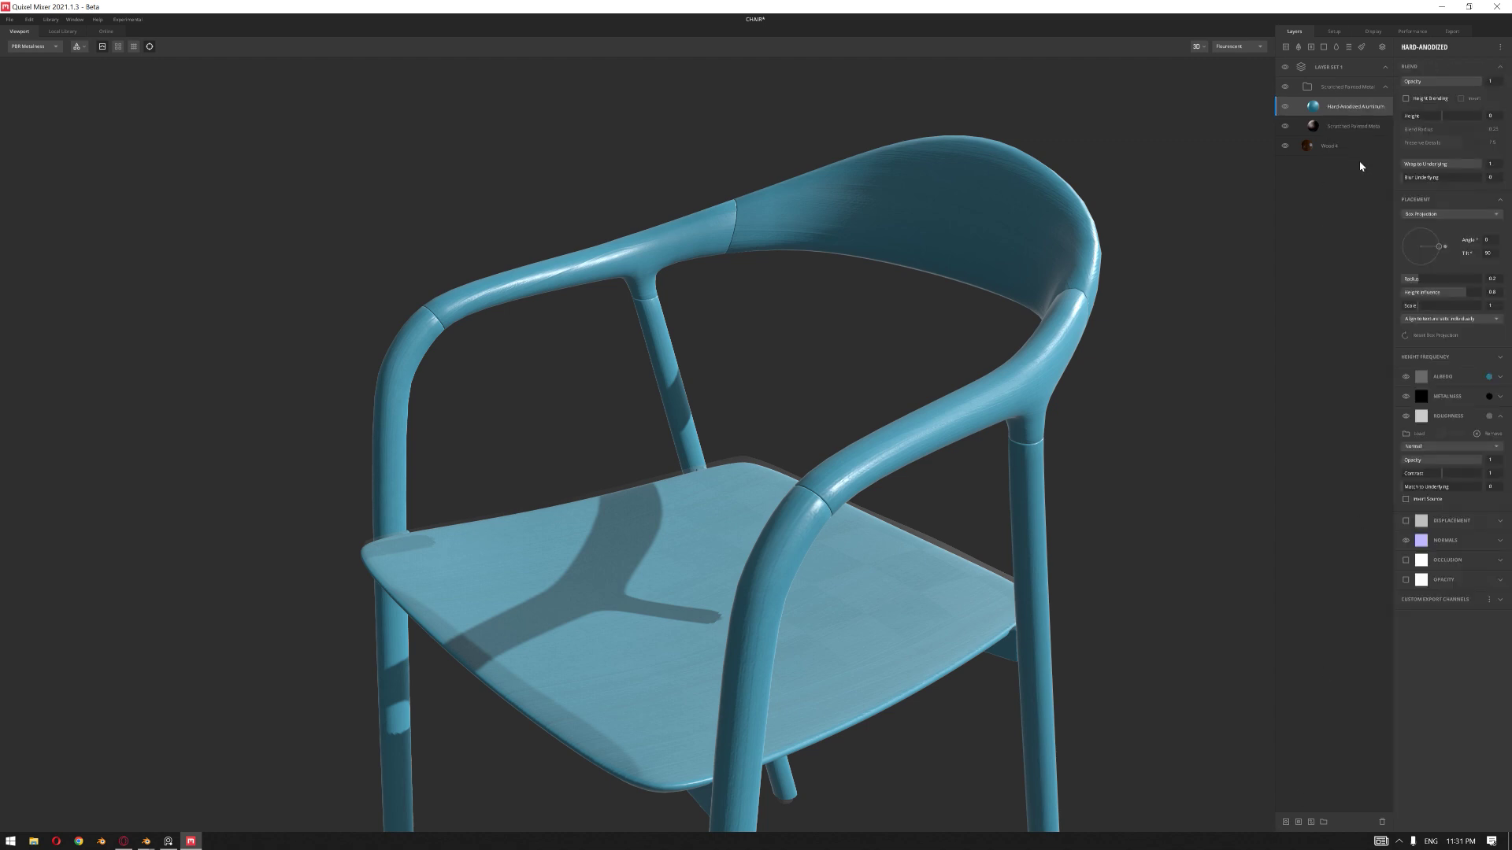
pyautogui.click(1287, 823)
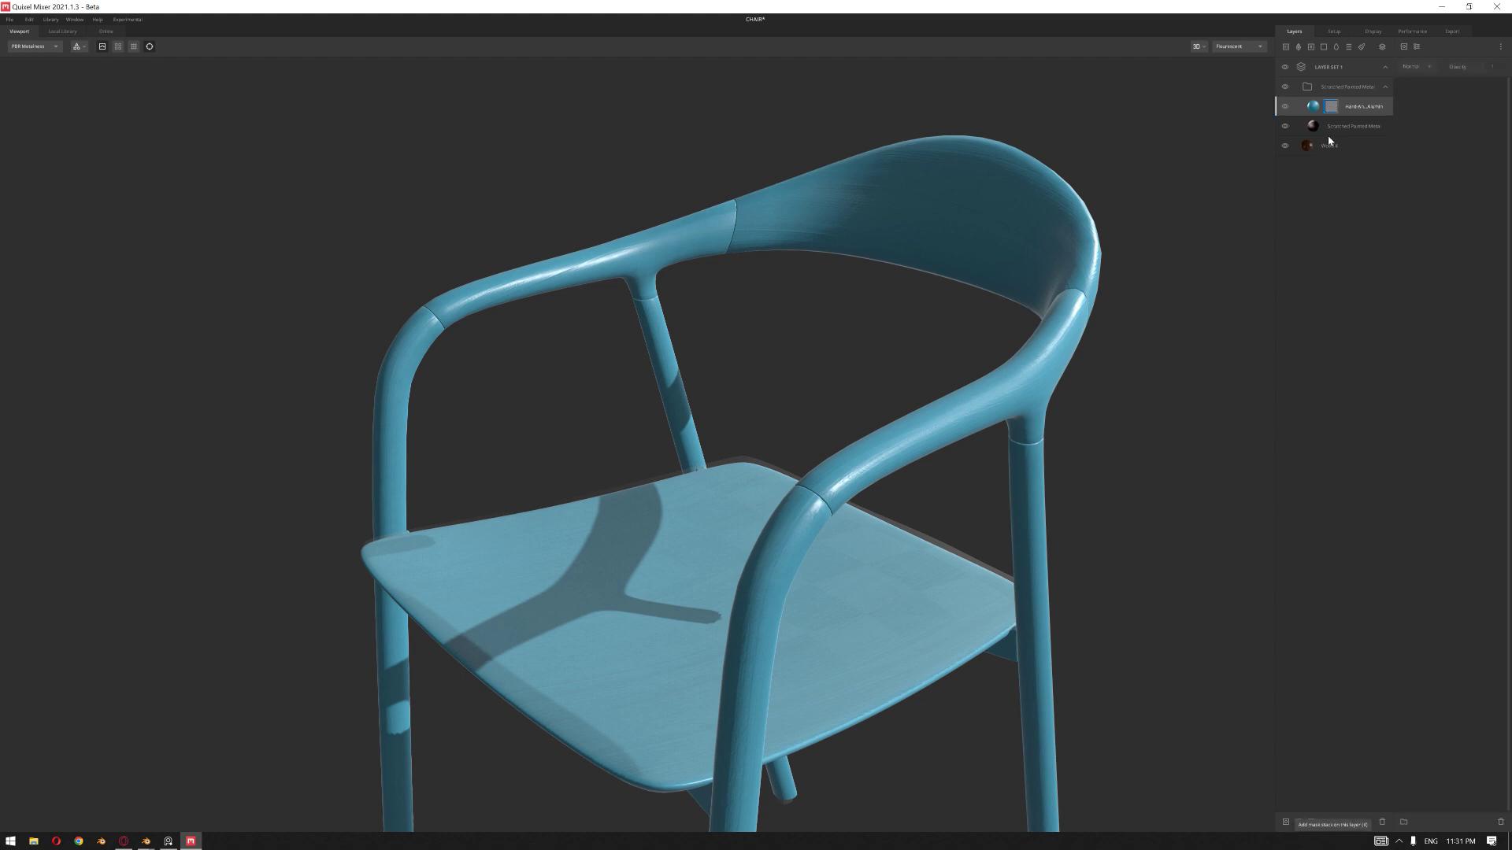
pyautogui.click(1403, 47)
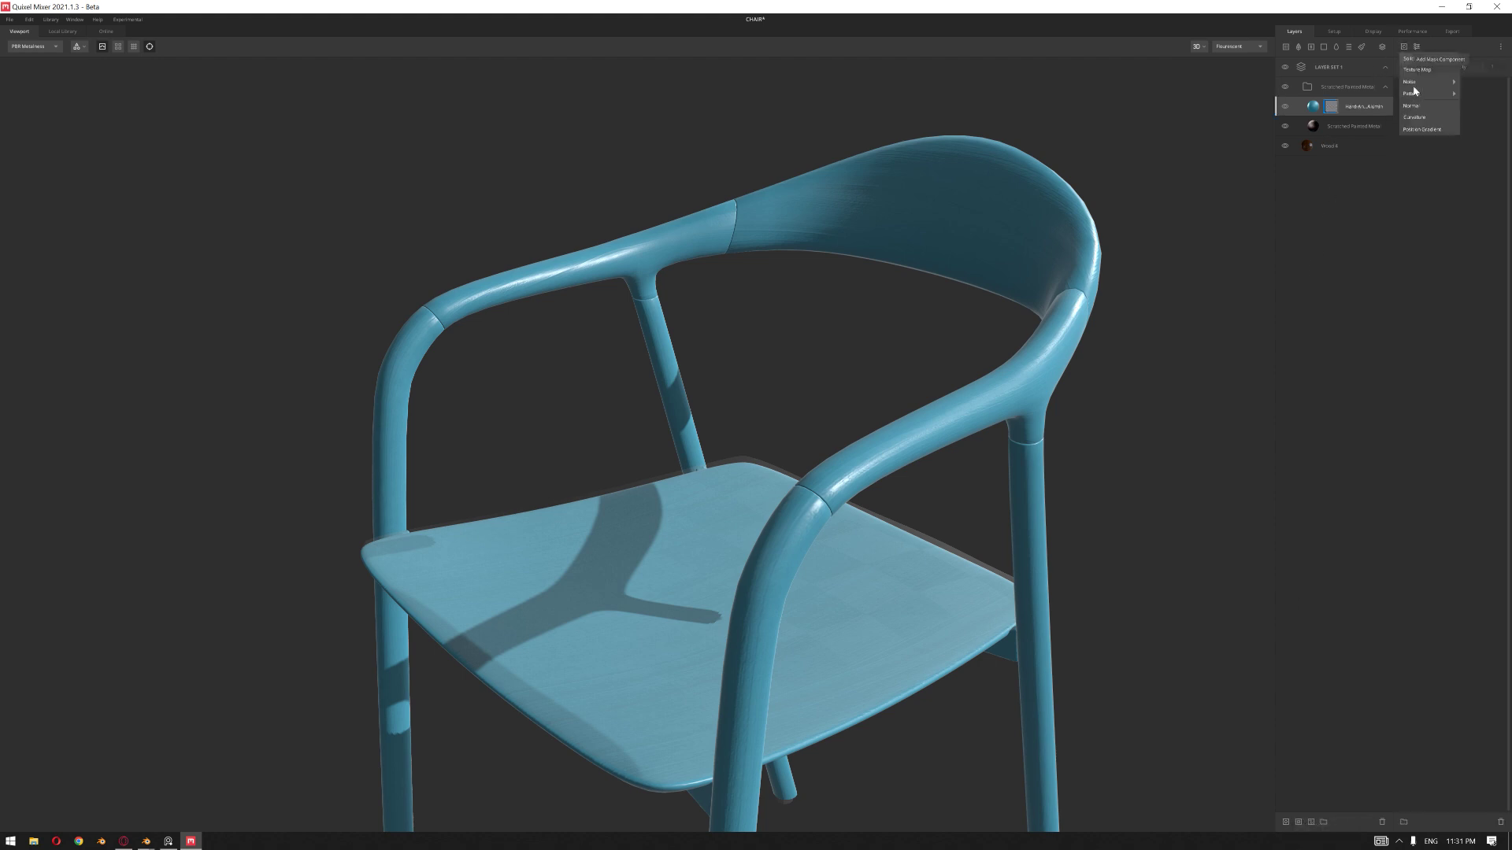
pyautogui.click(1417, 118)
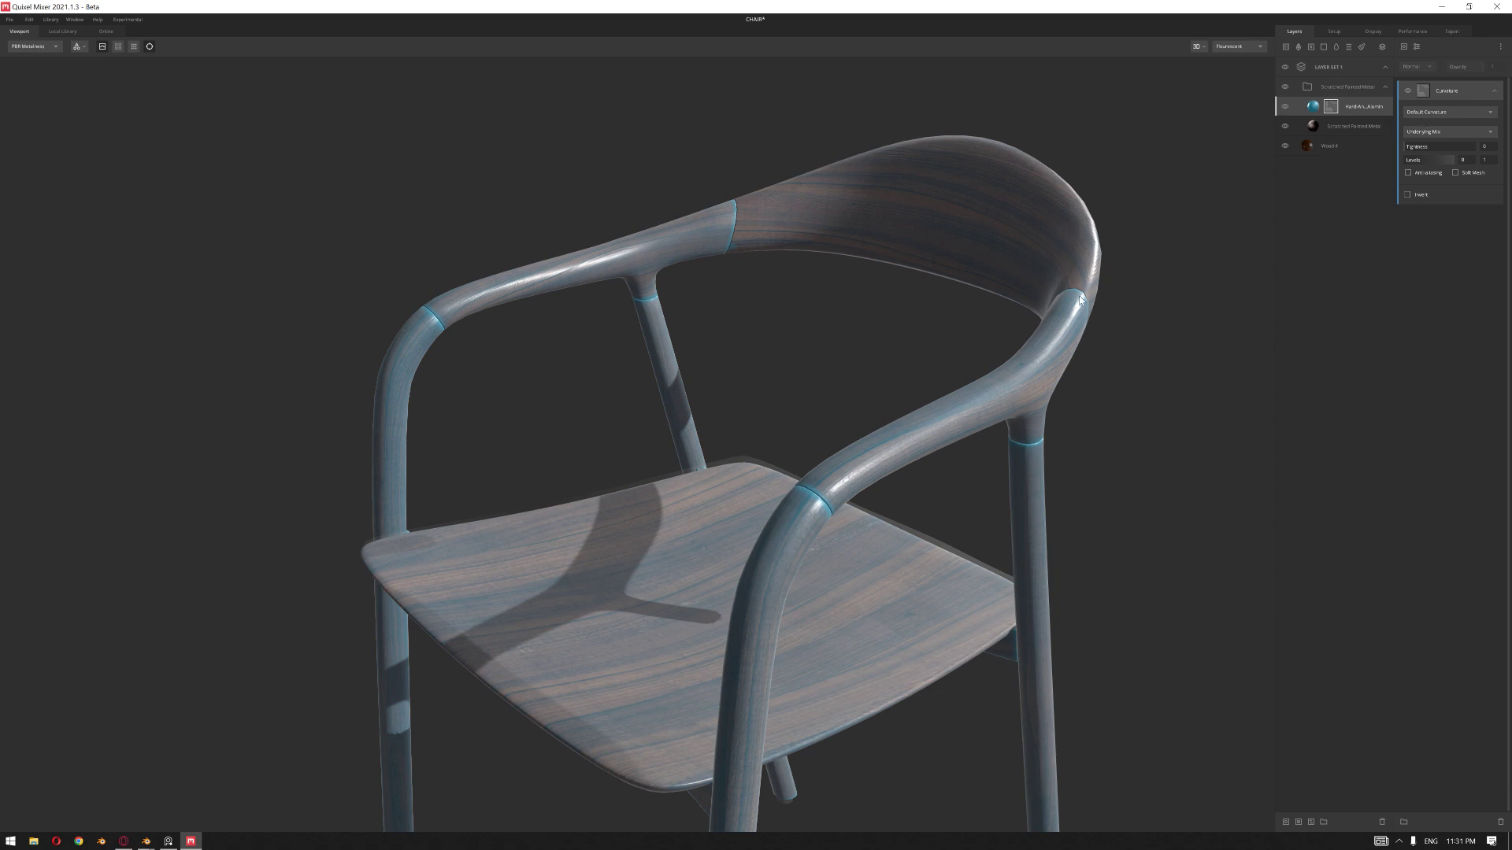
pyautogui.moveTo(1080, 297); pyautogui.dragTo(1061, 296, button='middle')
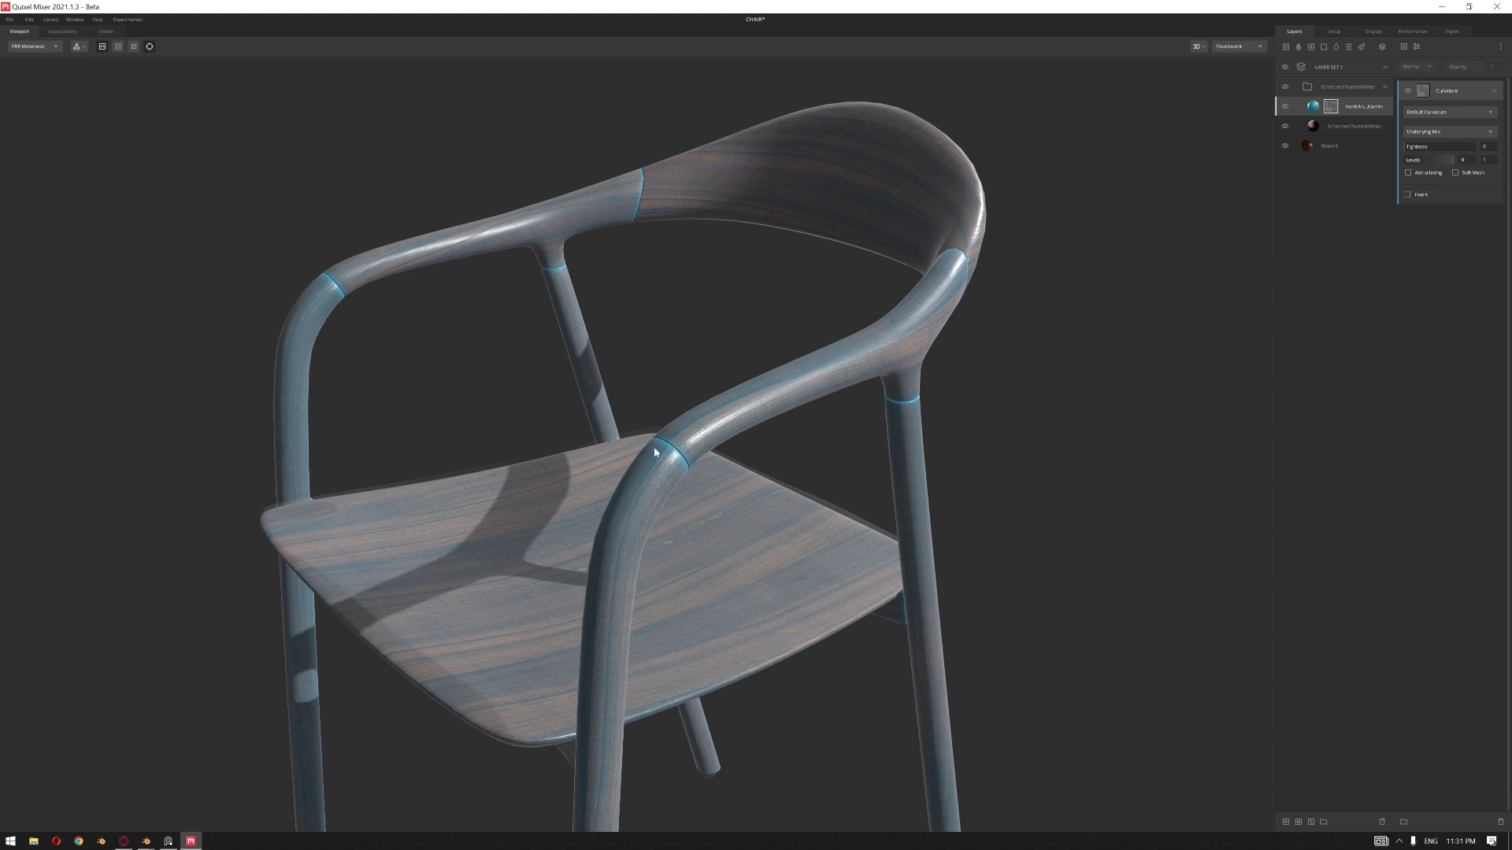
pyautogui.scroll(3, 671, 468)
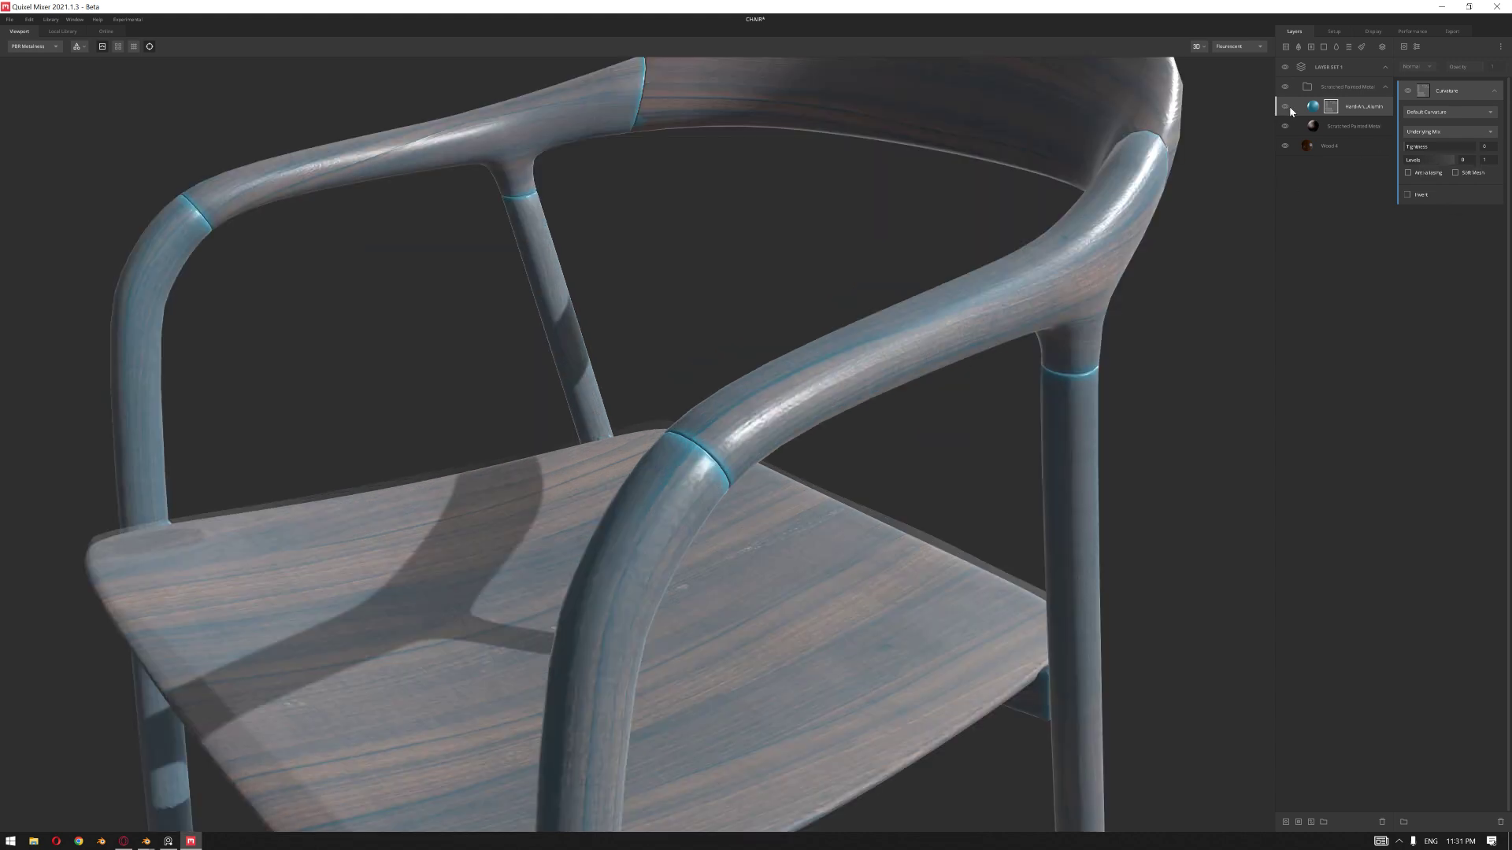
# - Change the hard-anodized aluminum layer's albedo colour to near-black so it darkens the joint seams
pyautogui.click(1312, 107)
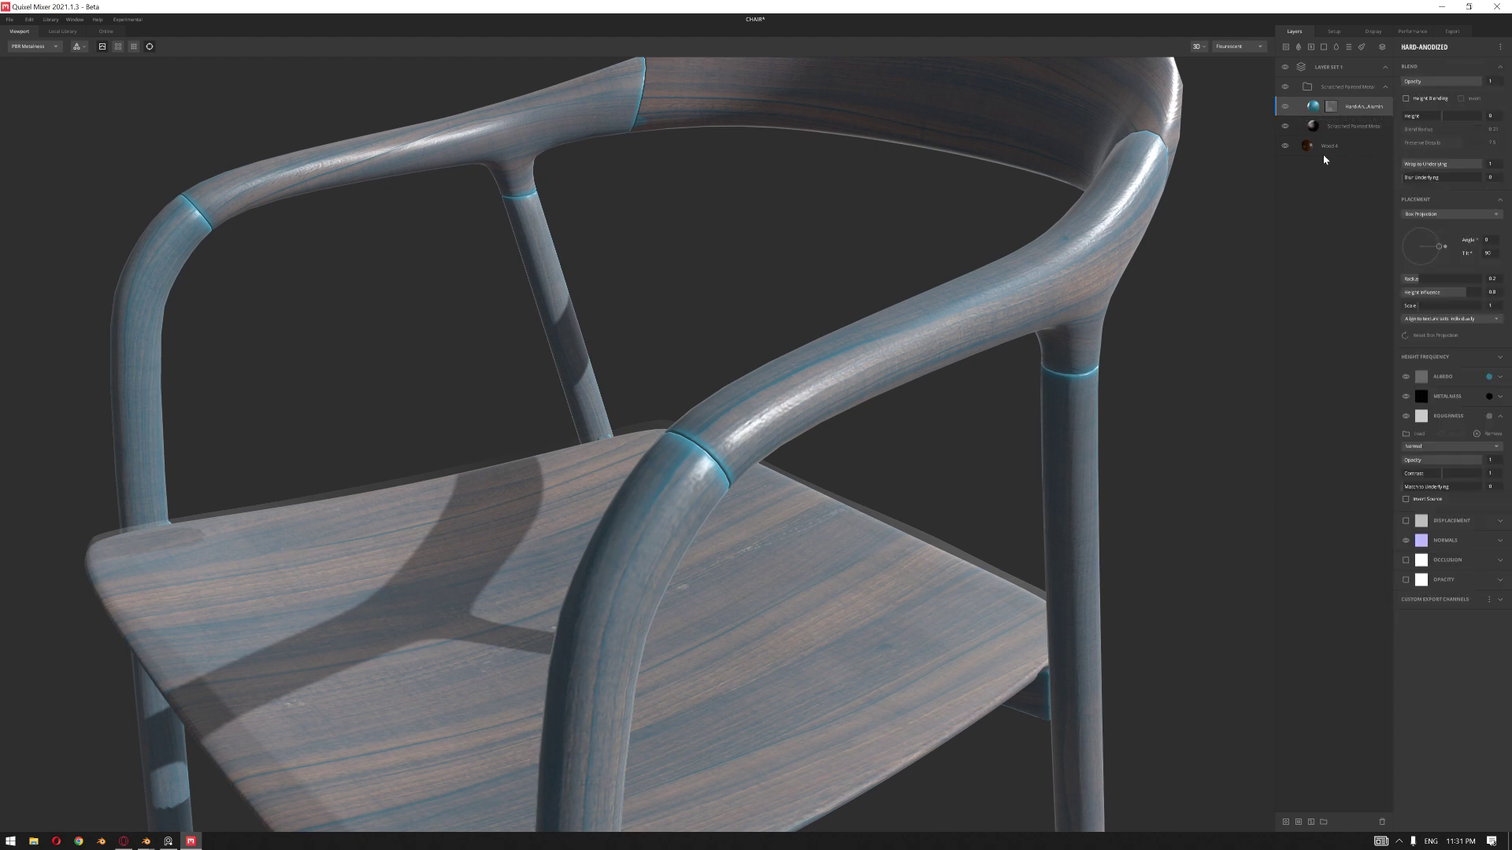
pyautogui.click(1489, 377)
pyautogui.click(648, 474)
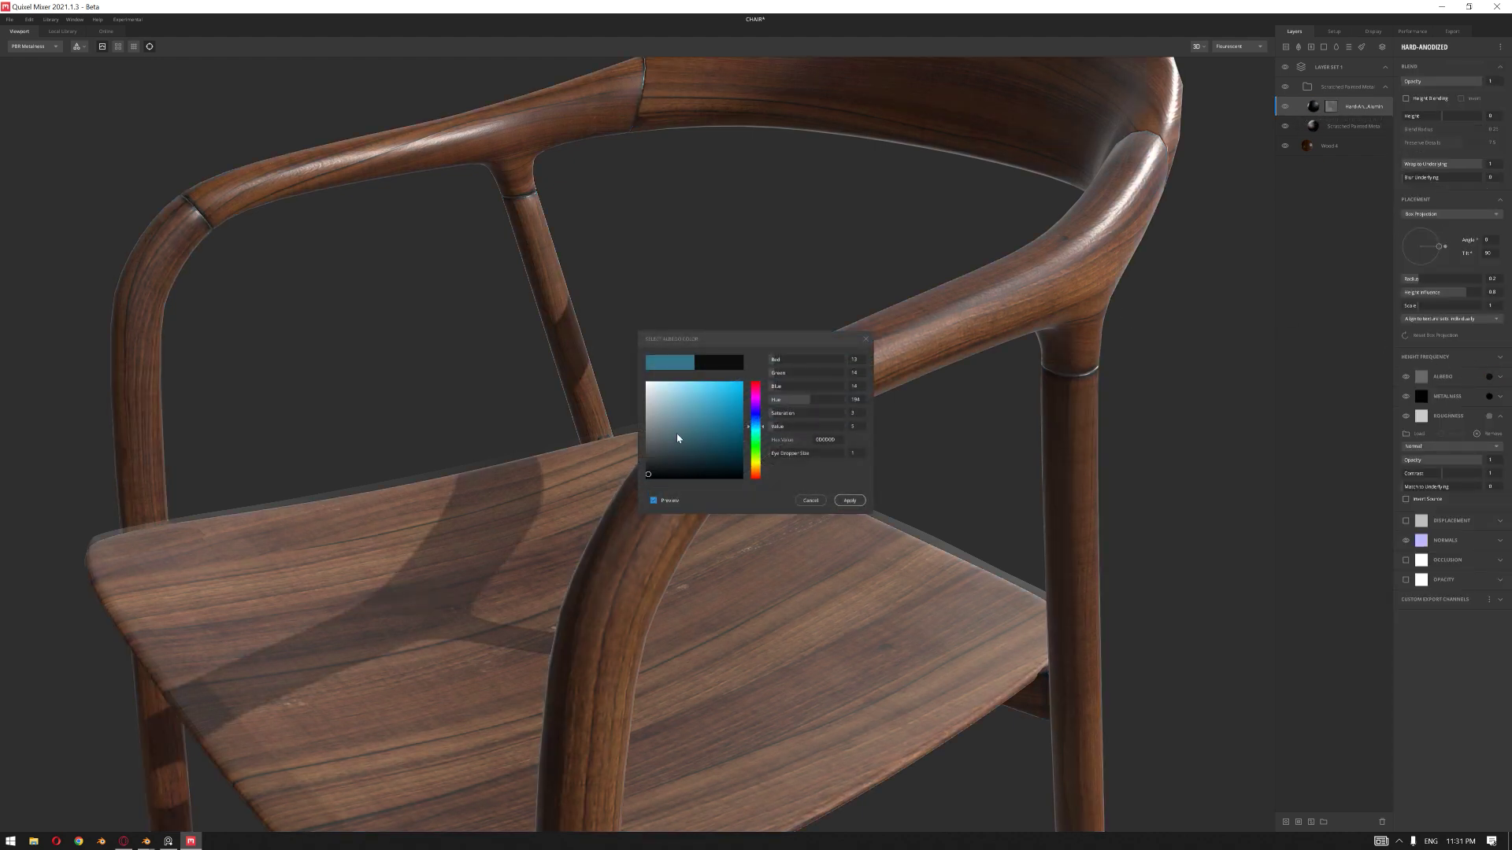
pyautogui.click(849, 501)
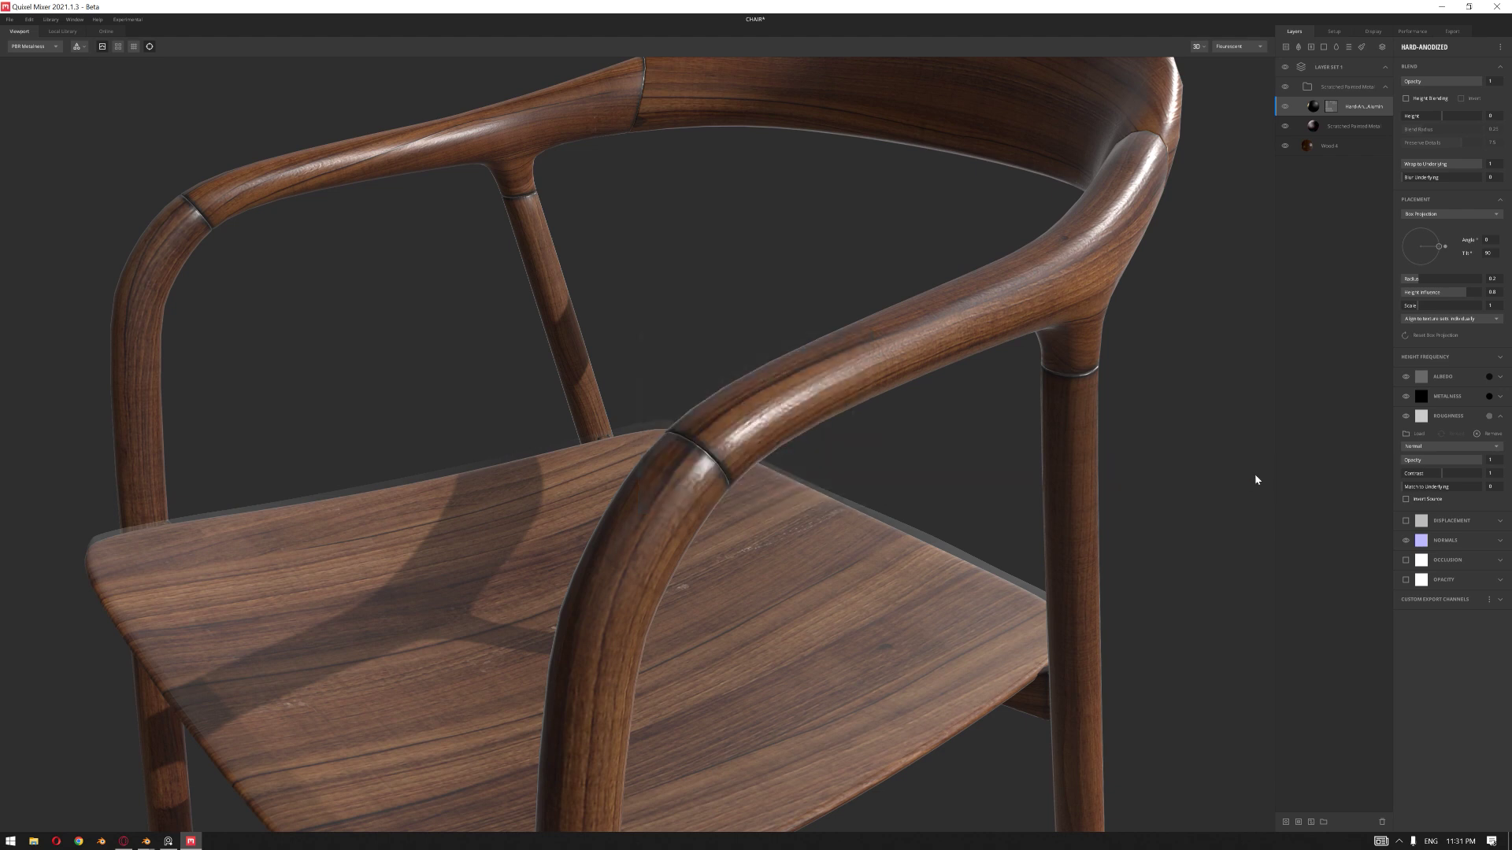
# - Tune the curvature mask's levels and tightness, enable Soft Mesh, and set the curvature type to Edges & Cavities
pyautogui.click(1338, 107)
pyautogui.moveTo(1446, 162); pyautogui.dragTo(1454, 166)
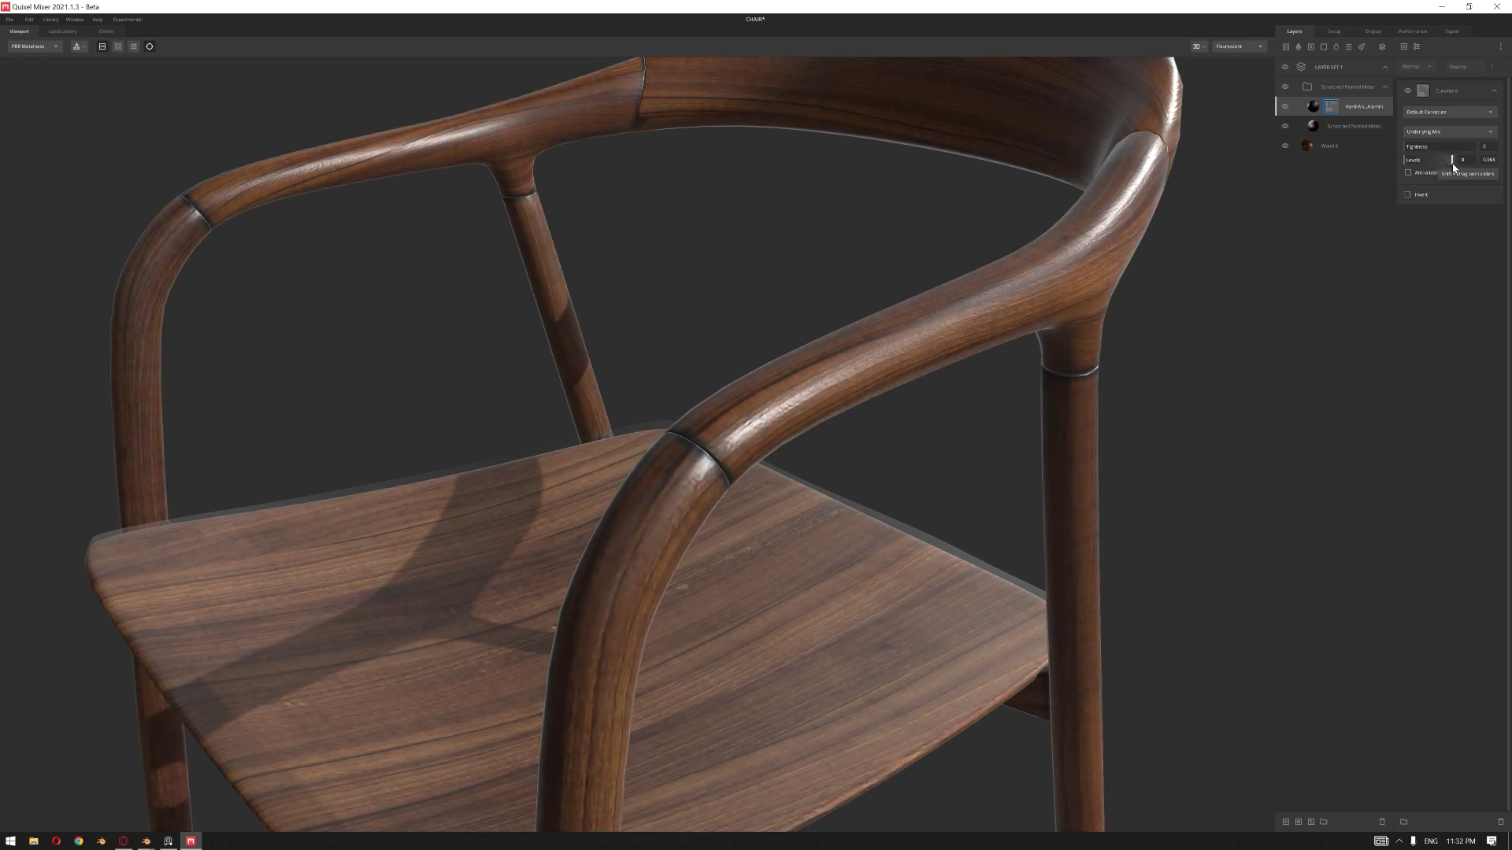
pyautogui.click(1455, 172)
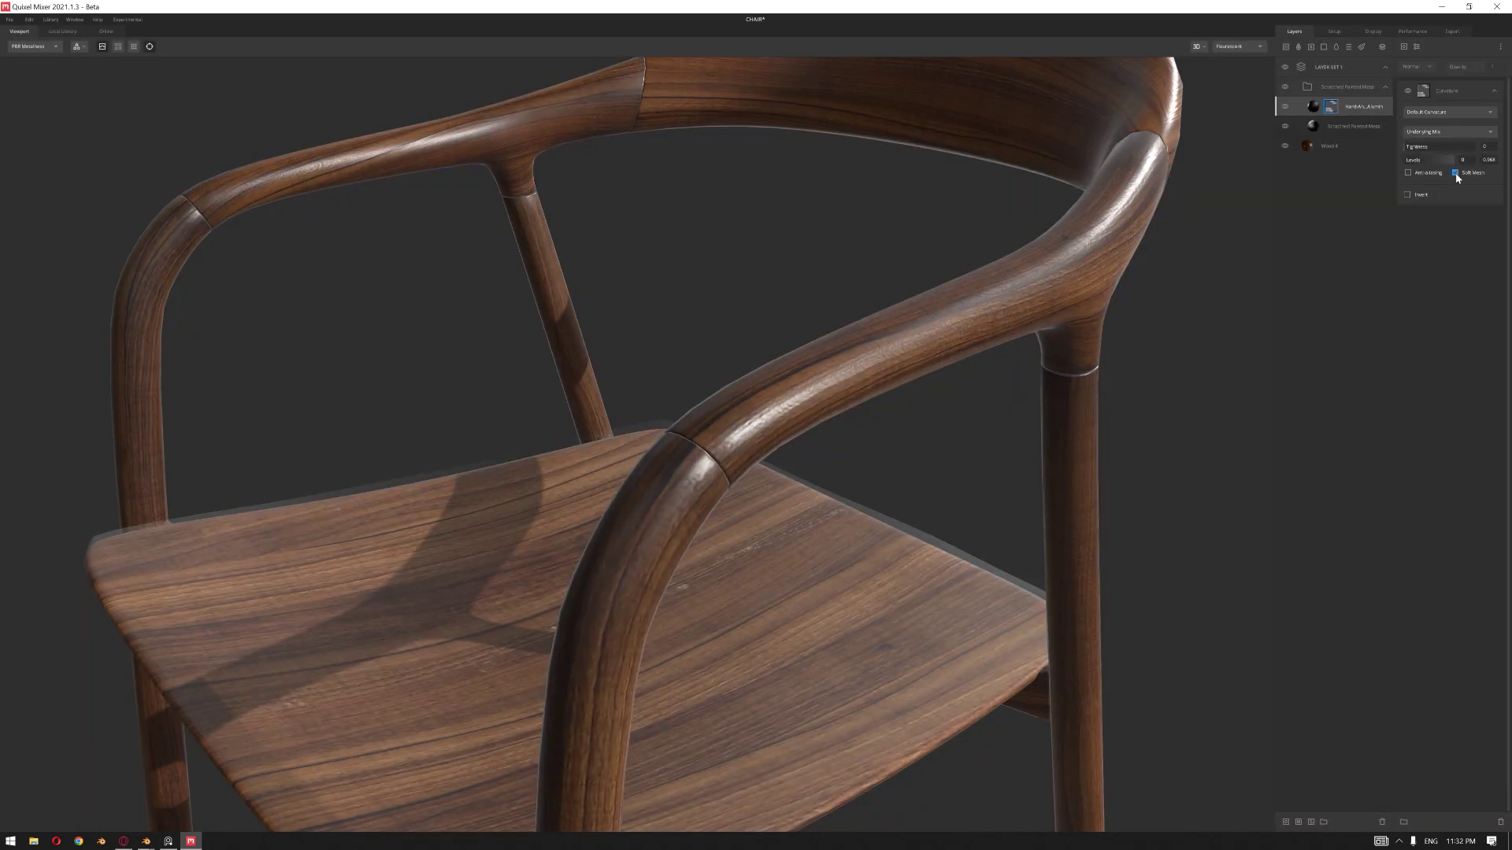
pyautogui.moveTo(1447, 159)
pyautogui.mouseDown()
pyautogui.moveTo(1416, 160)
pyautogui.moveTo(1423, 147)
pyautogui.mouseUp()
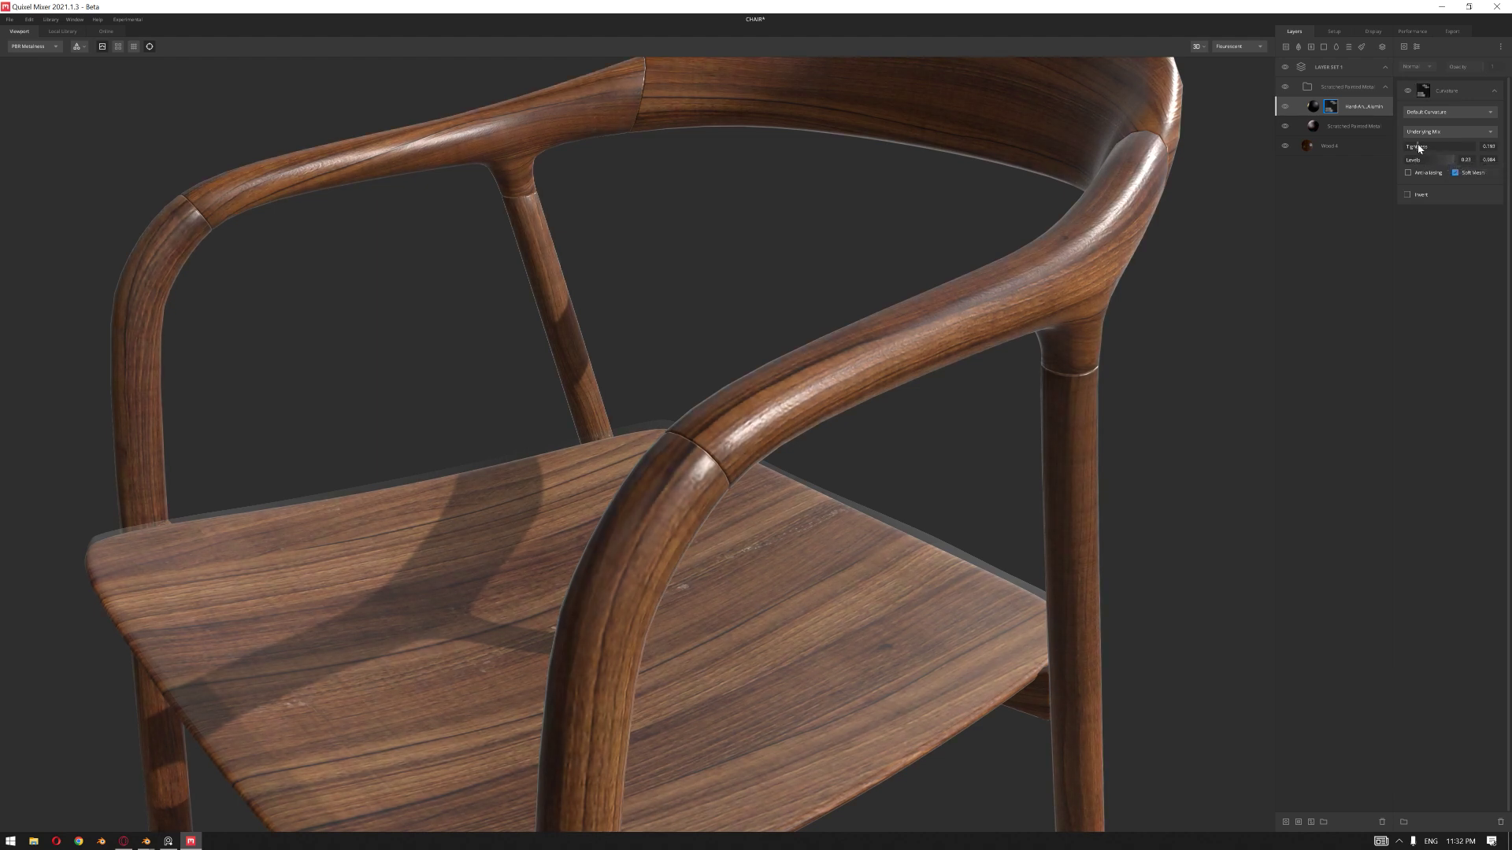
pyautogui.click(1448, 112)
pyautogui.click(1454, 160)
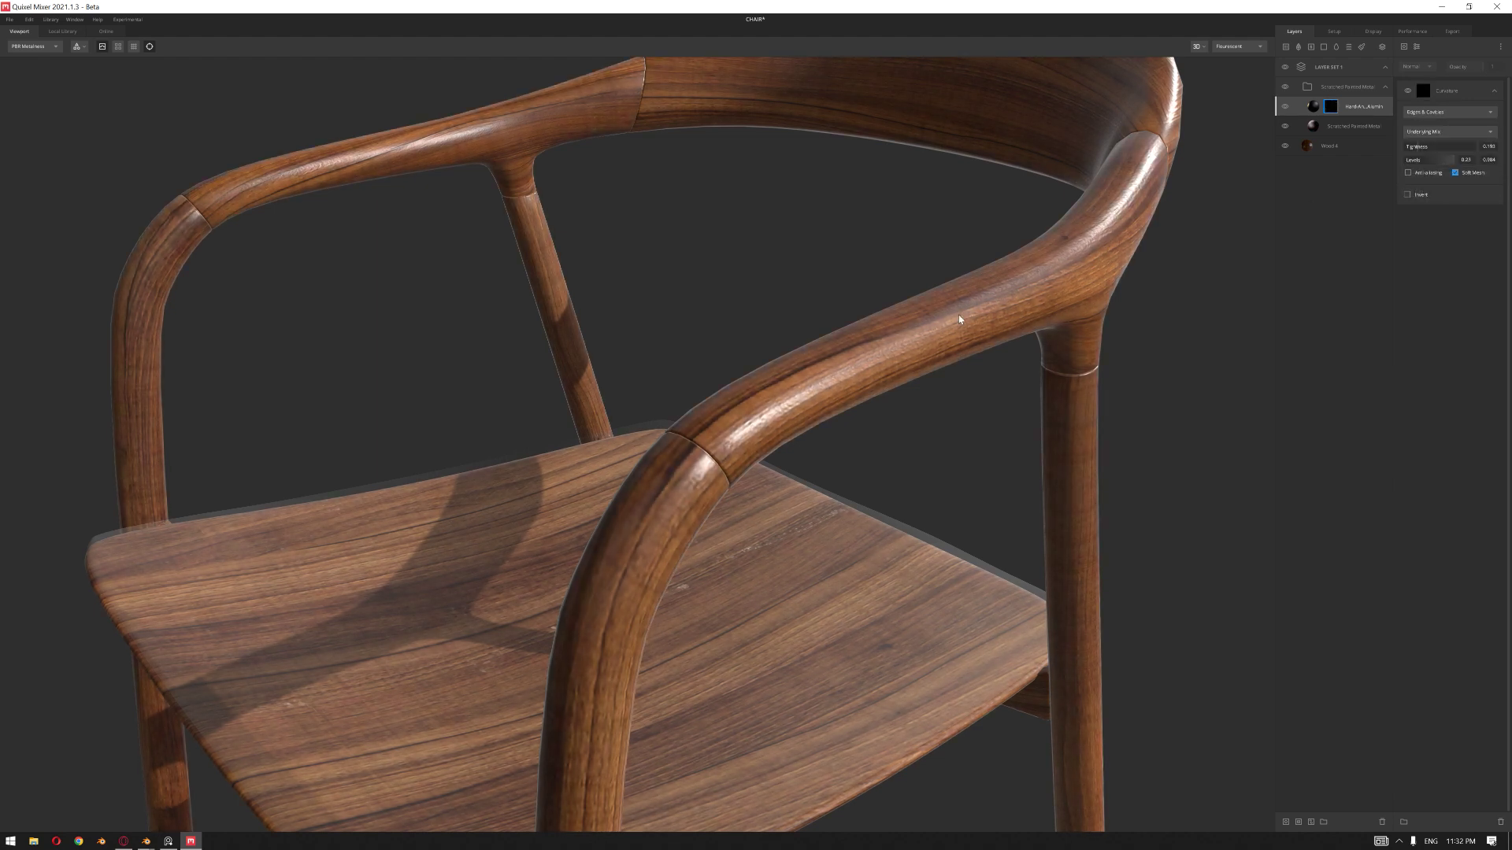
# - Turn off Soft Mesh on the curvature mask and compare the joint seams from several angles around the chair
pyautogui.click(1347, 130)
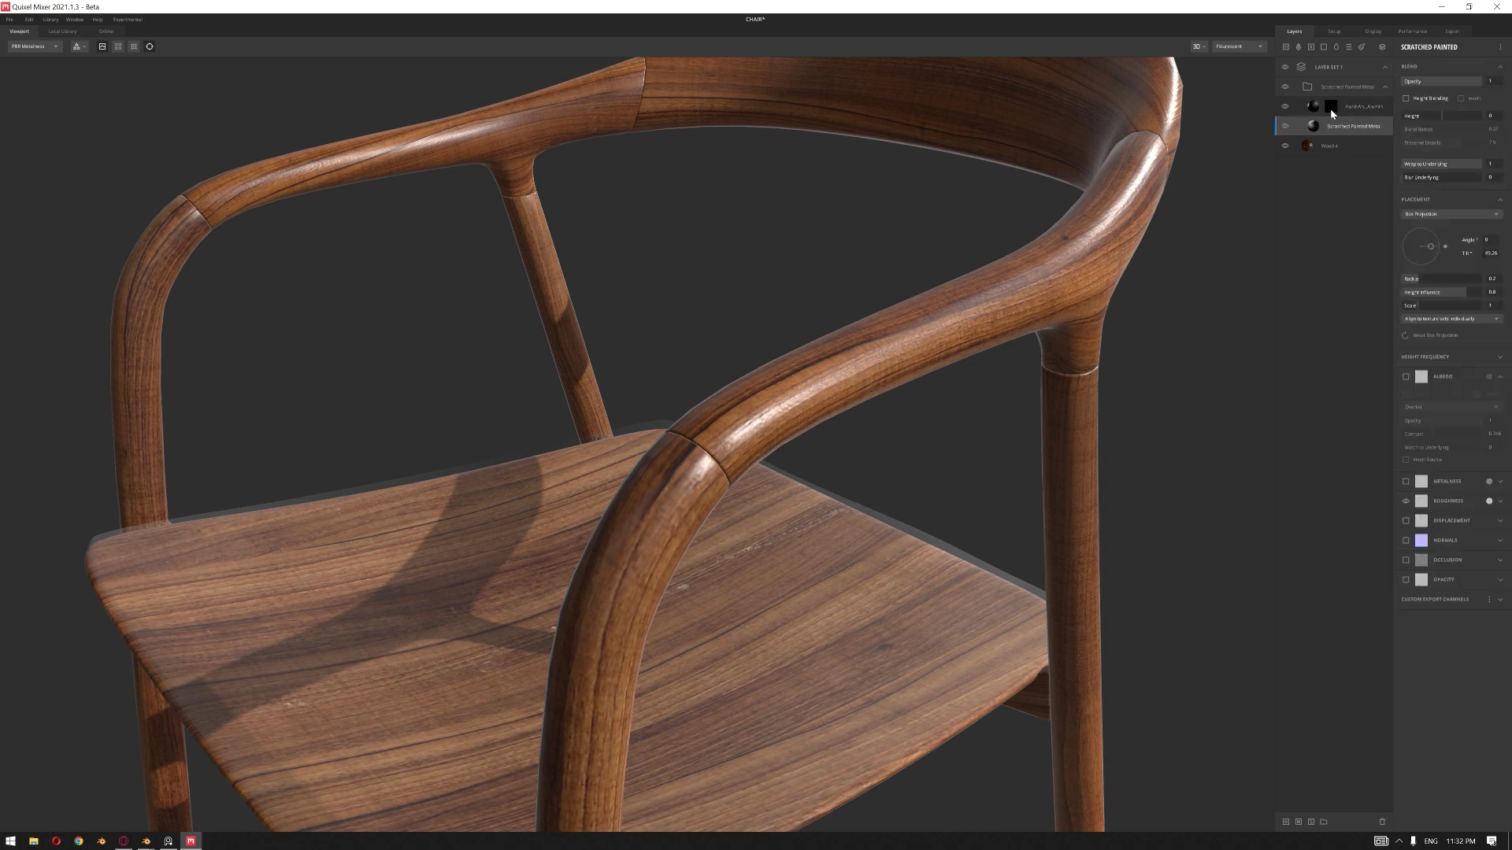
pyautogui.scroll(-4, 982, 392)
pyautogui.keyDown('alt'); pyautogui.moveTo(982, 391); pyautogui.dragTo(840, 375); pyautogui.keyUp('alt')
pyautogui.scroll(2, 840, 375)
pyautogui.click(1331, 108)
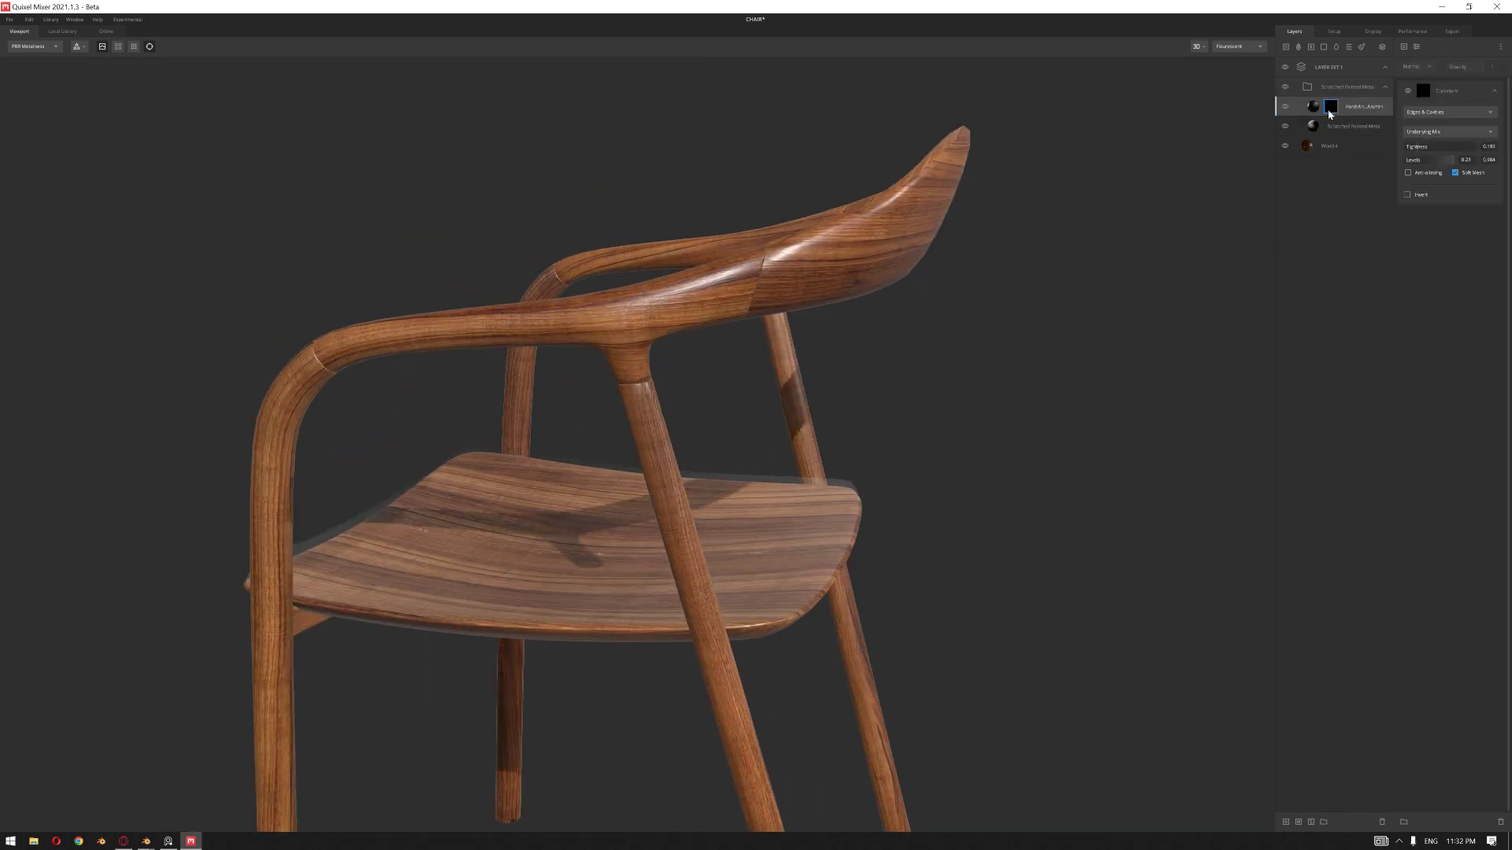
pyautogui.click(1455, 173)
pyautogui.keyDown('alt'); pyautogui.moveTo(769, 323); pyautogui.dragTo(736, 349); pyautogui.keyUp('alt')
pyautogui.scroll(-2, 786, 355)
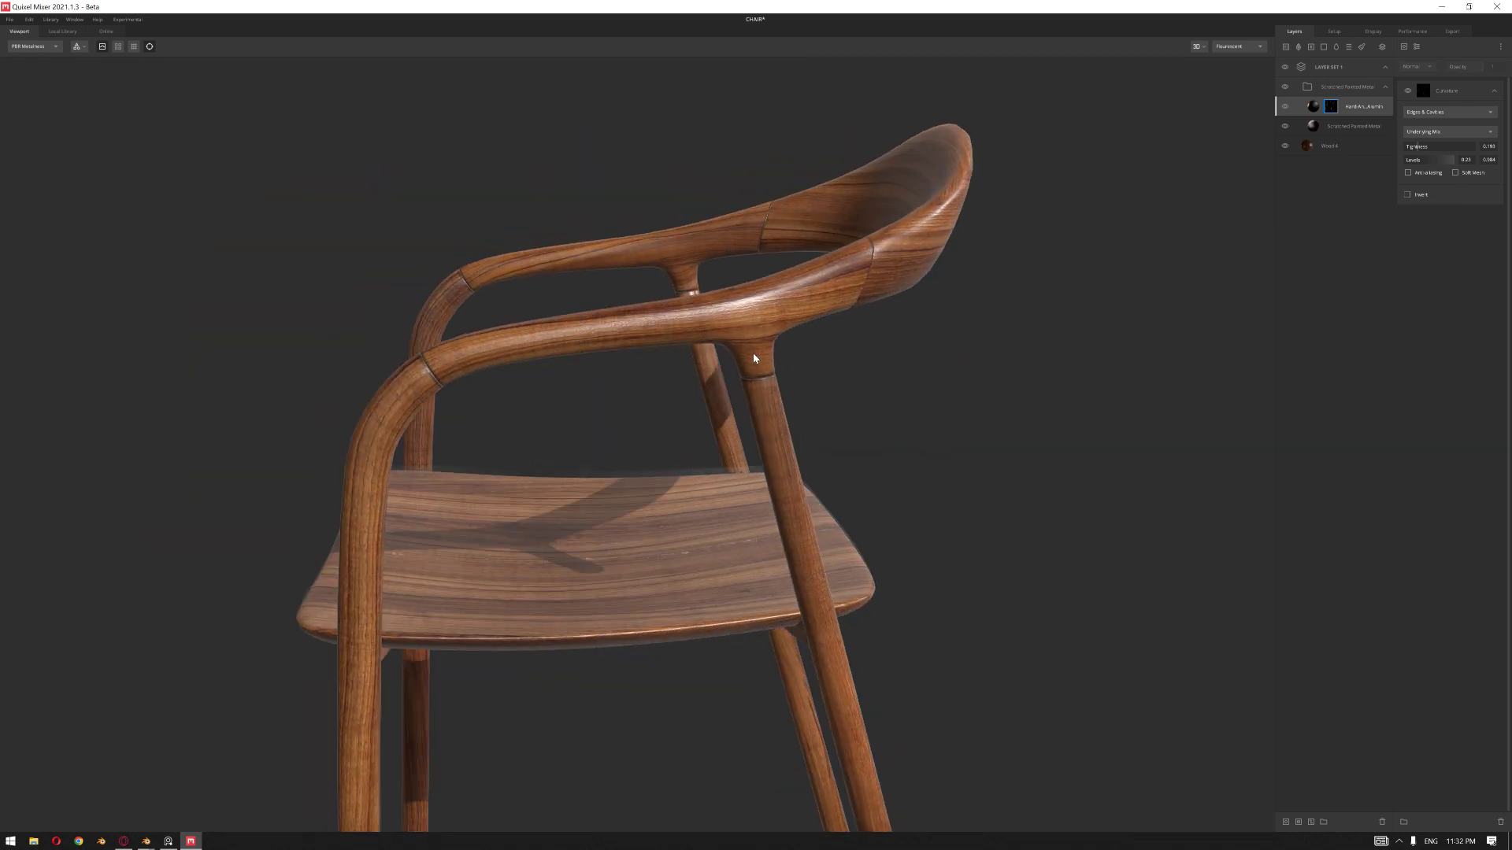
pyautogui.click(1456, 173)
pyautogui.click(1455, 173)
pyautogui.scroll(3, 904, 331)
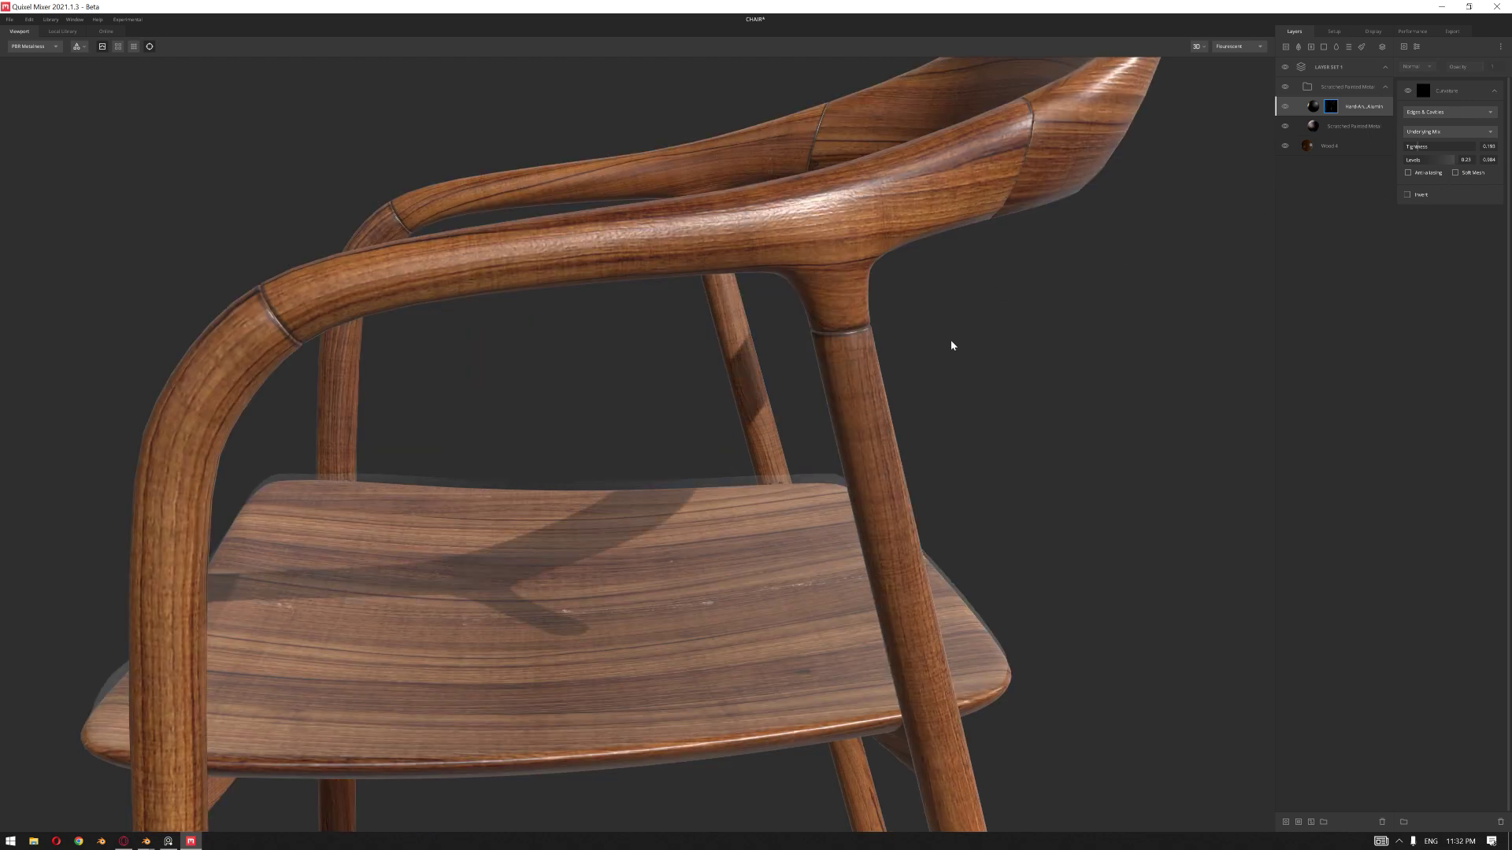
pyautogui.scroll(-5, 906, 353)
pyautogui.keyDown('alt'); pyautogui.moveTo(878, 357); pyautogui.dragTo(1029, 334); pyautogui.keyUp('alt')
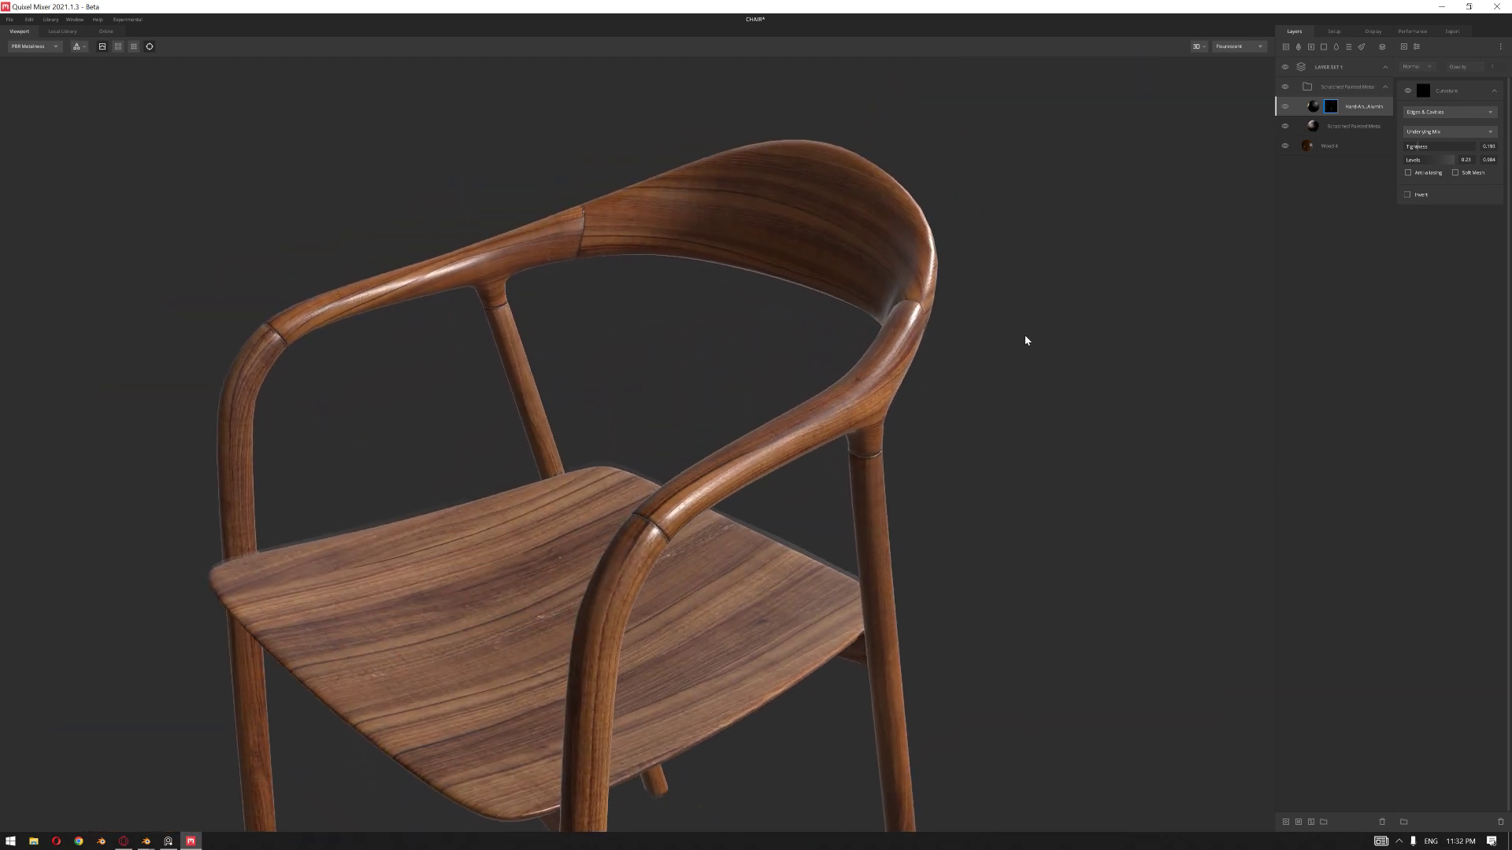
# - Review the smart material's layers and browse the local library filtered to Surface materials
pyautogui.click(1362, 88)
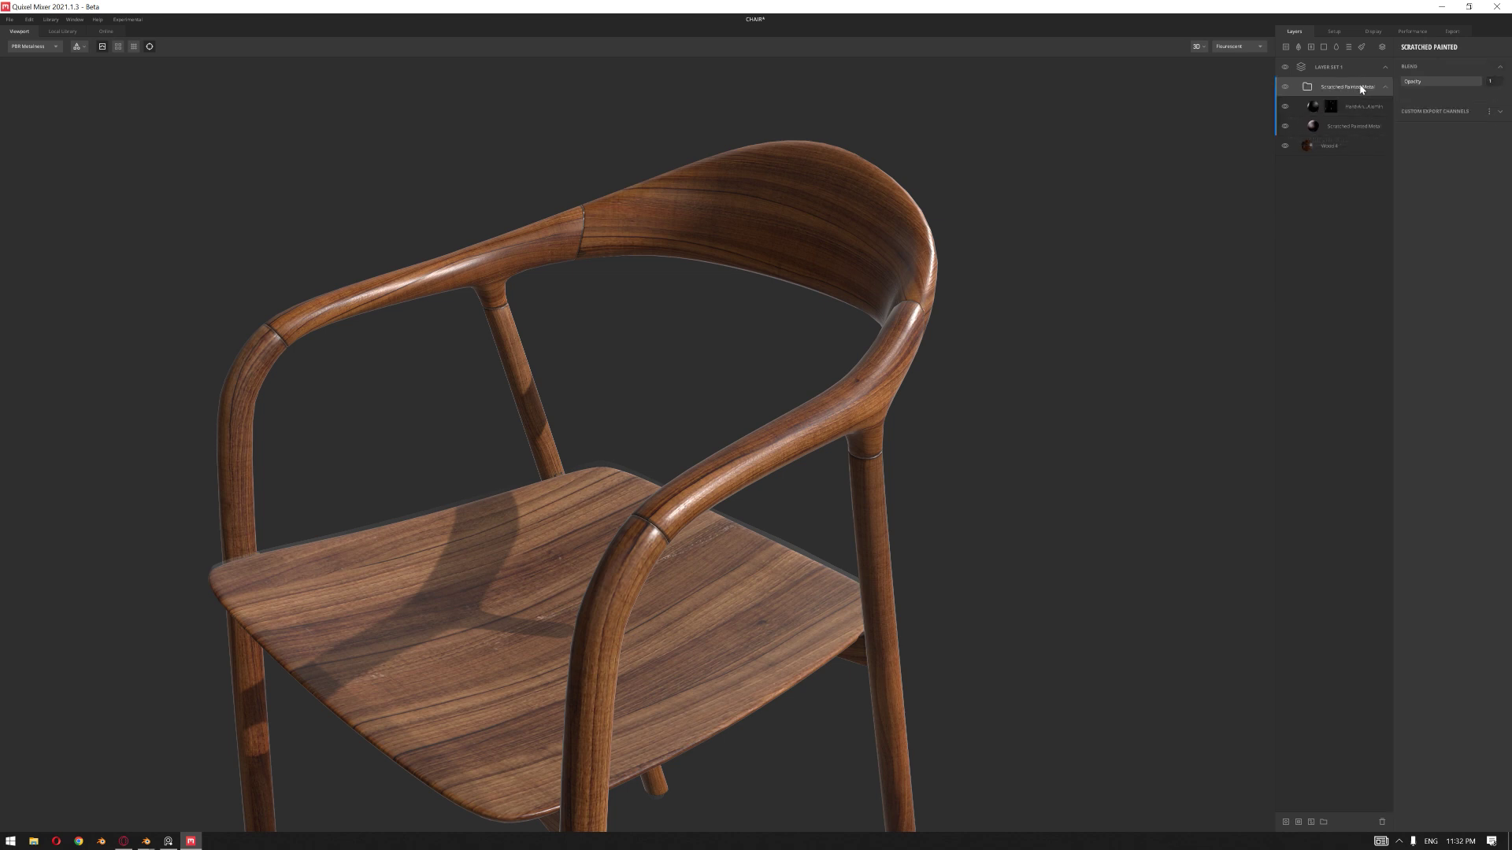
pyautogui.click(1363, 109)
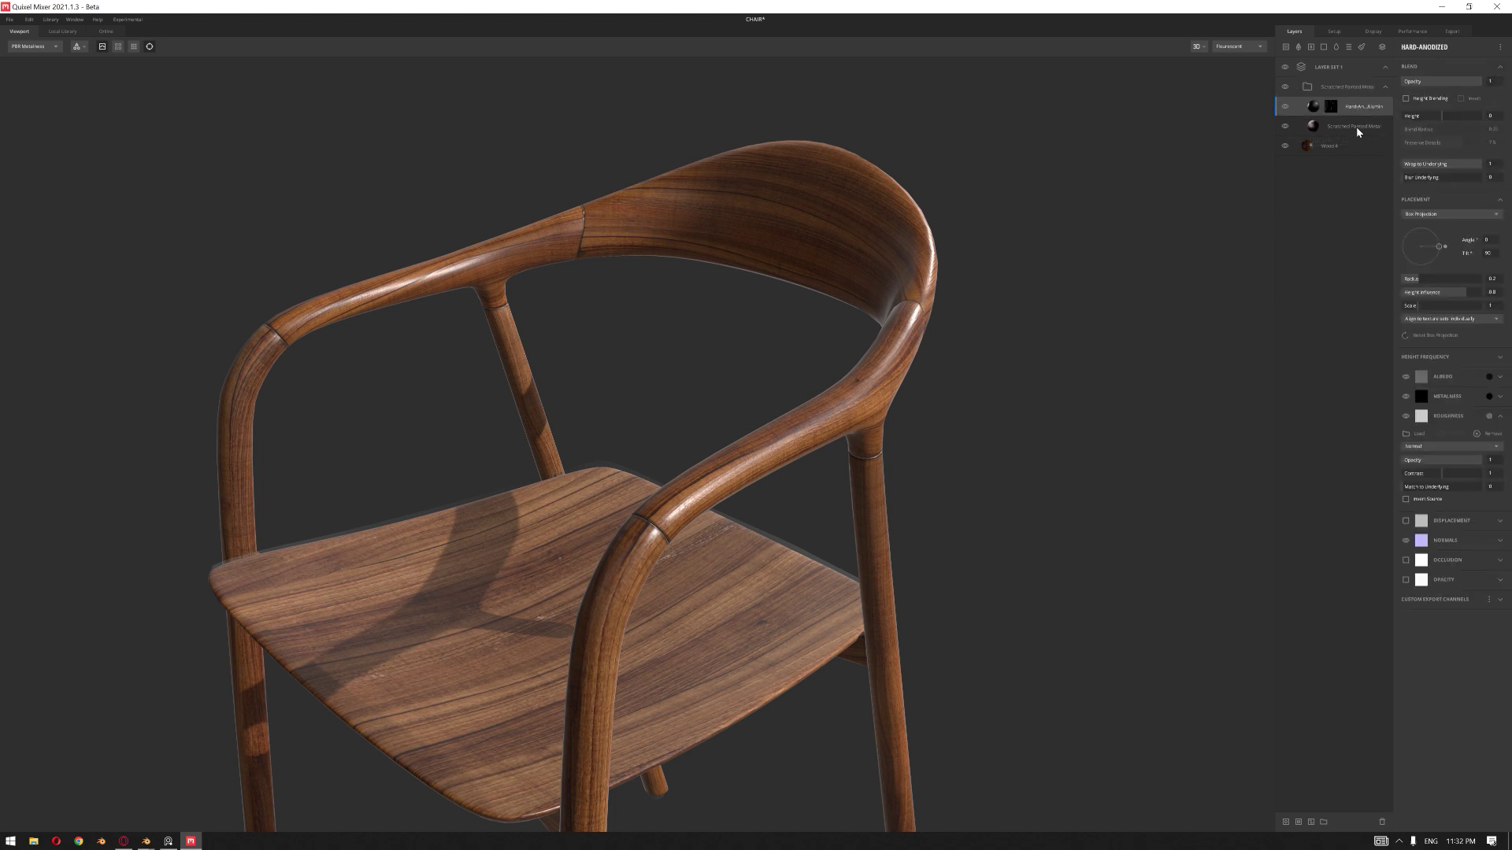
pyautogui.click(63, 31)
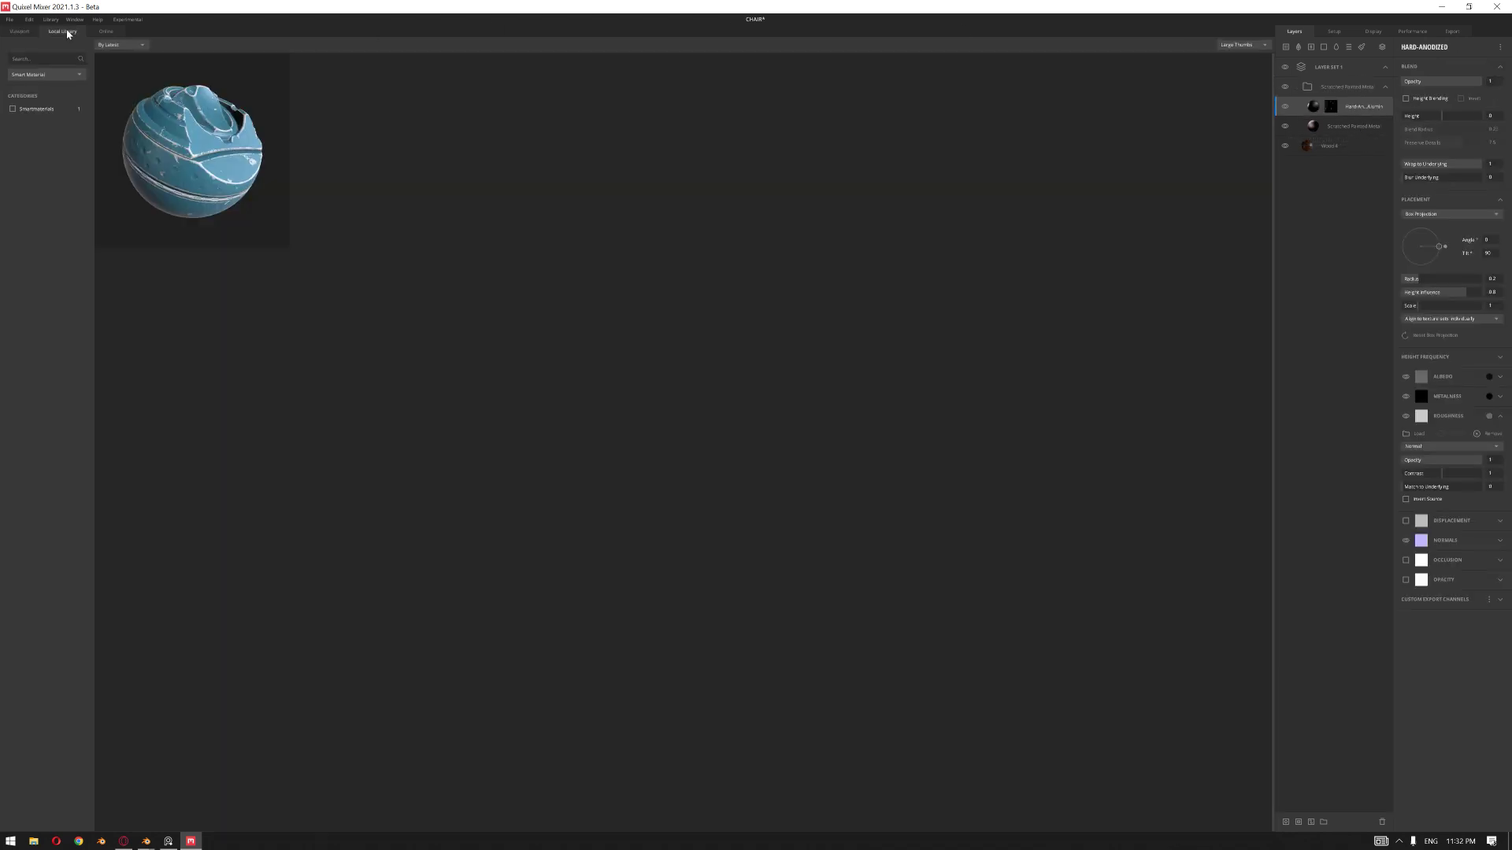
pyautogui.click(52, 75)
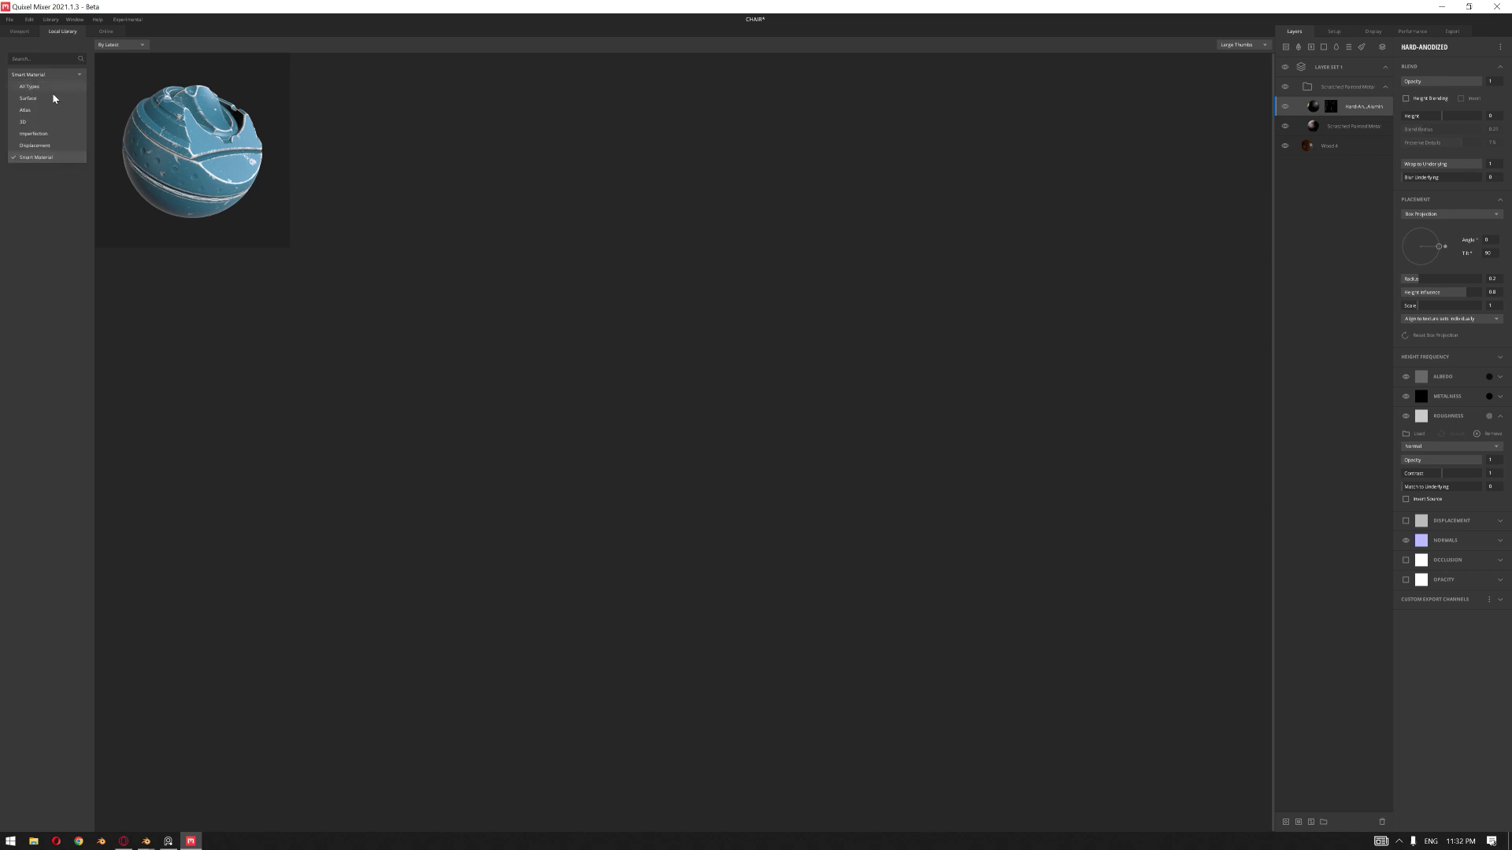
pyautogui.click(28, 98)
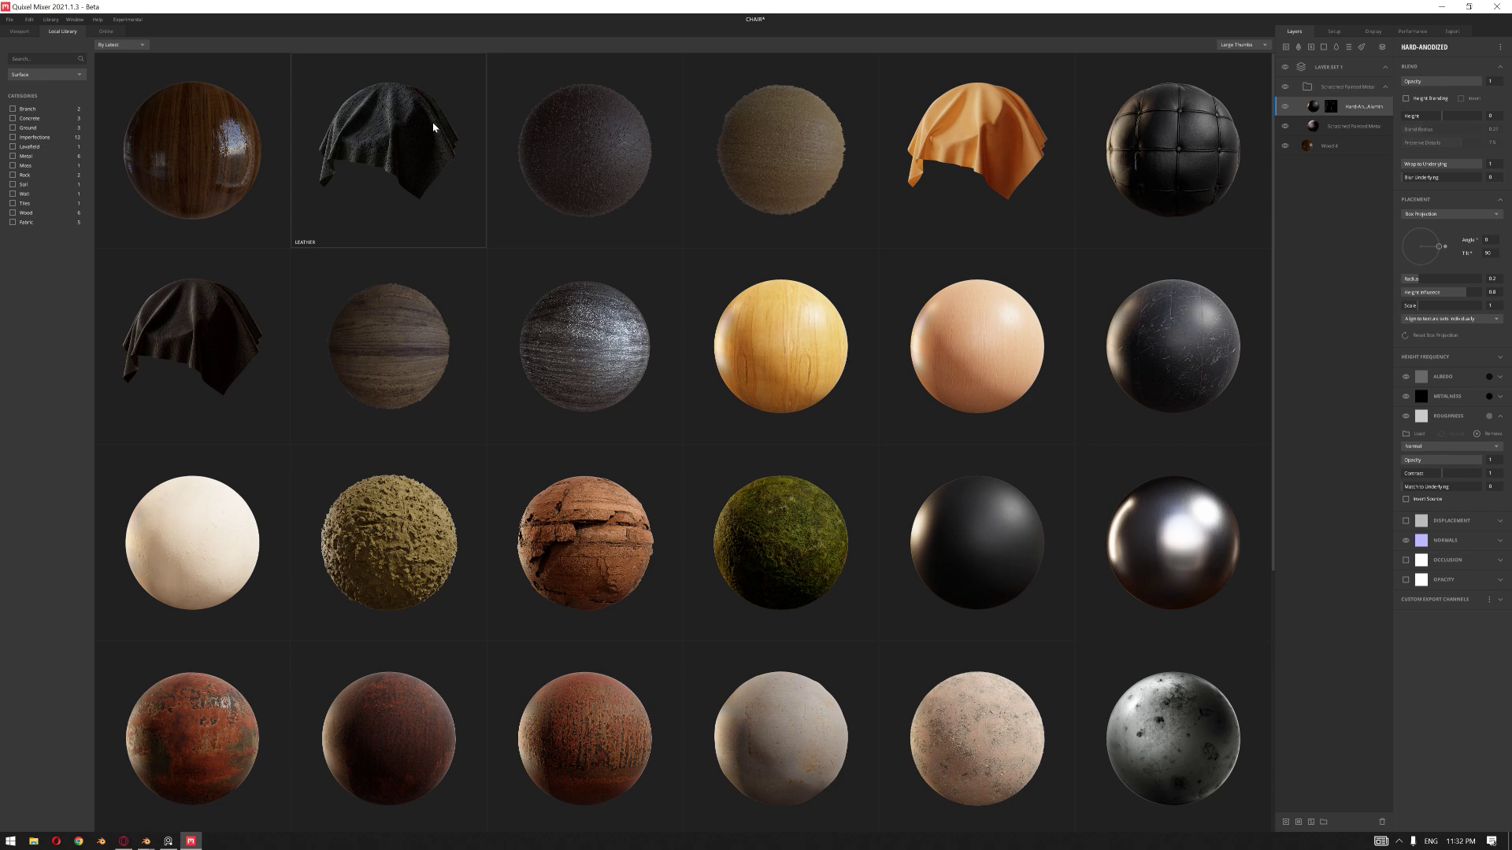
pyautogui.click(19, 31)
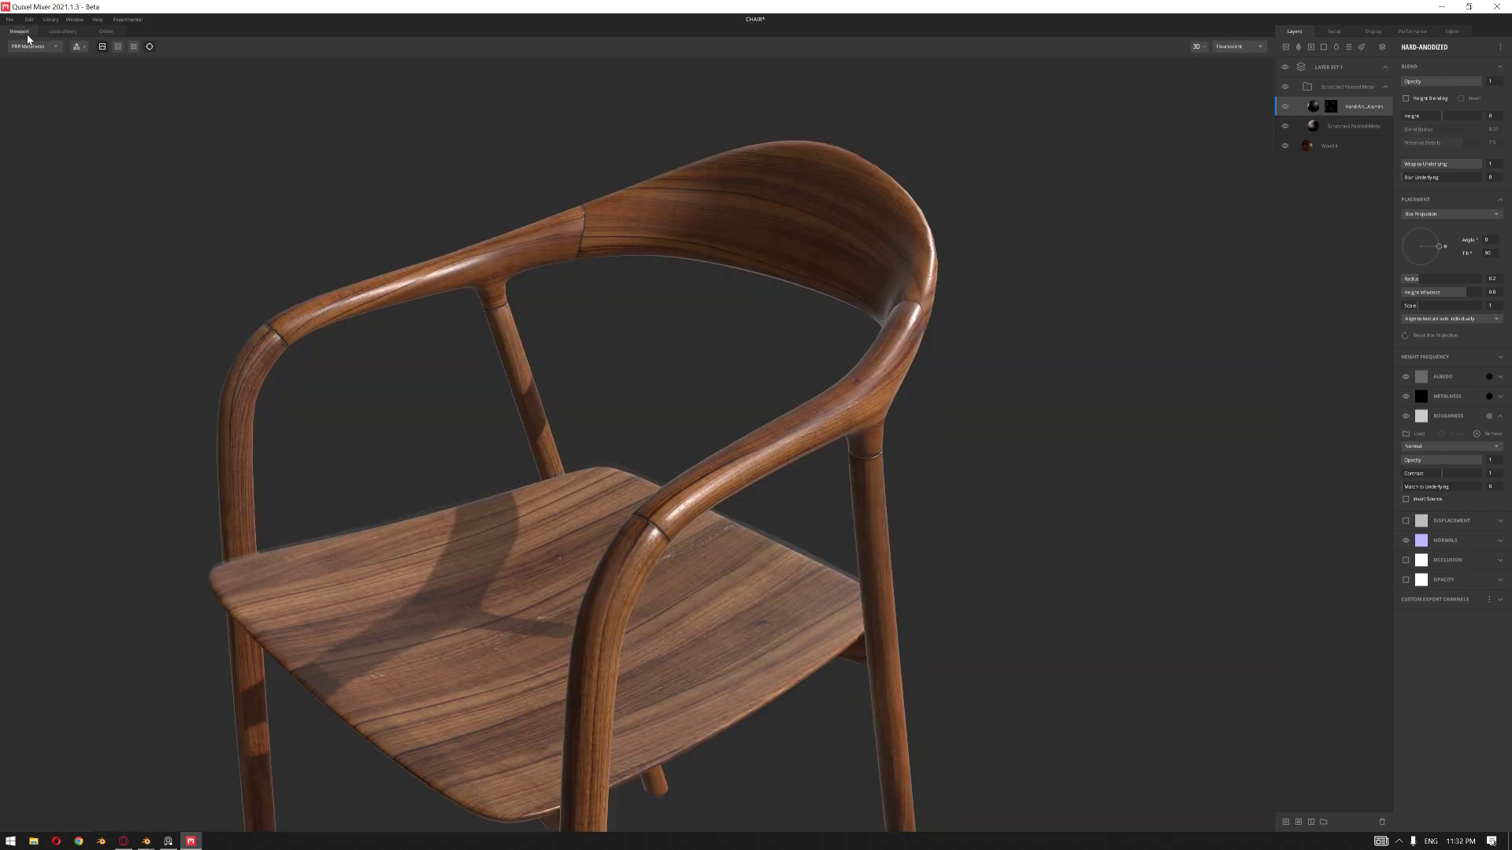
# - Set the Scratched Painted Metal layer's placement to Tiling and enable its albedo channel to add scratches to the wood
pyautogui.click(1354, 126)
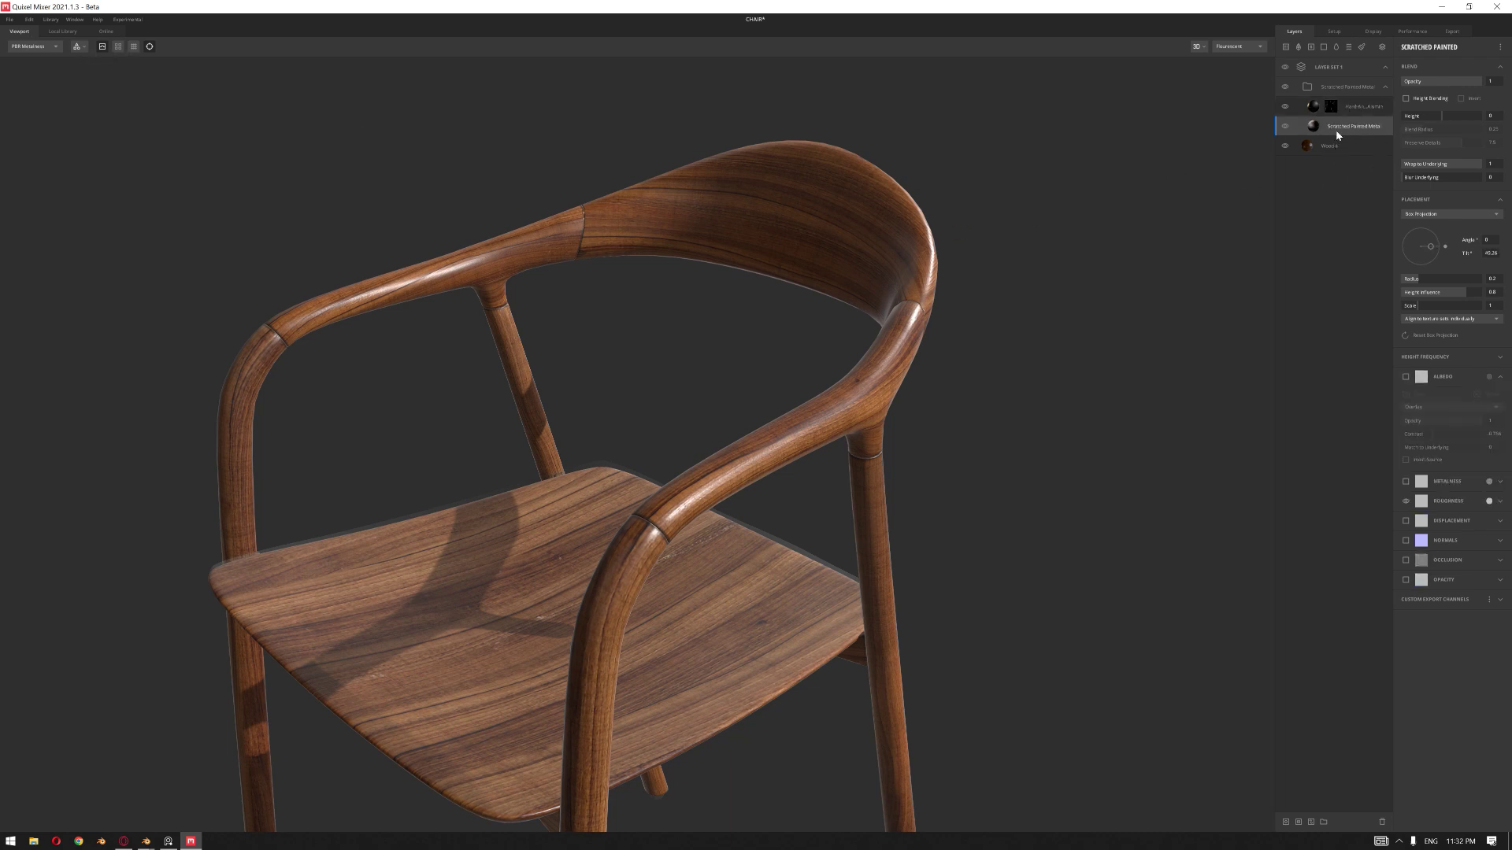
pyautogui.click(1443, 216)
pyautogui.click(1438, 225)
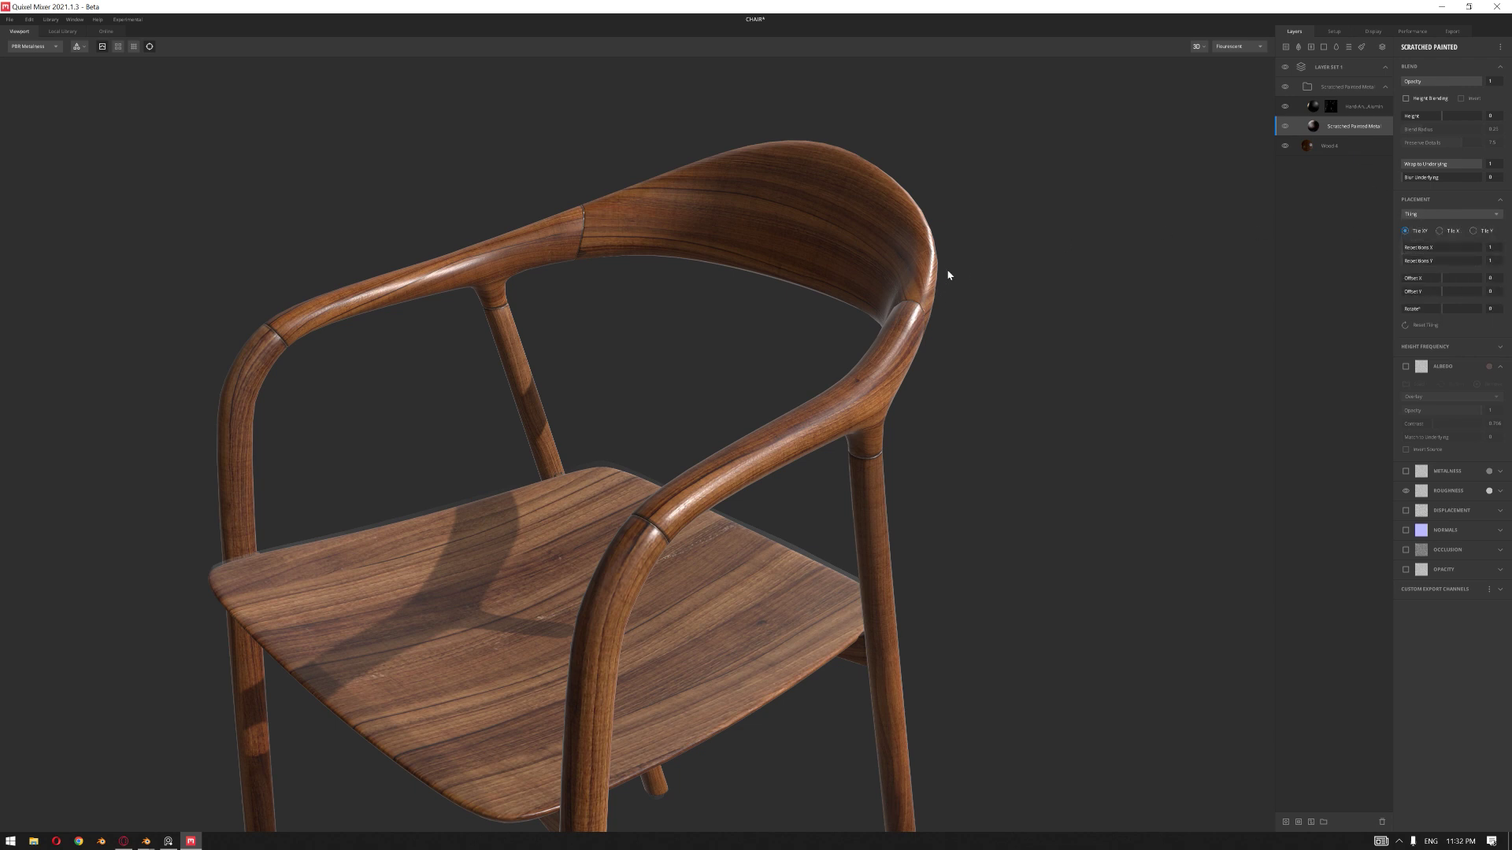
pyautogui.click(1406, 366)
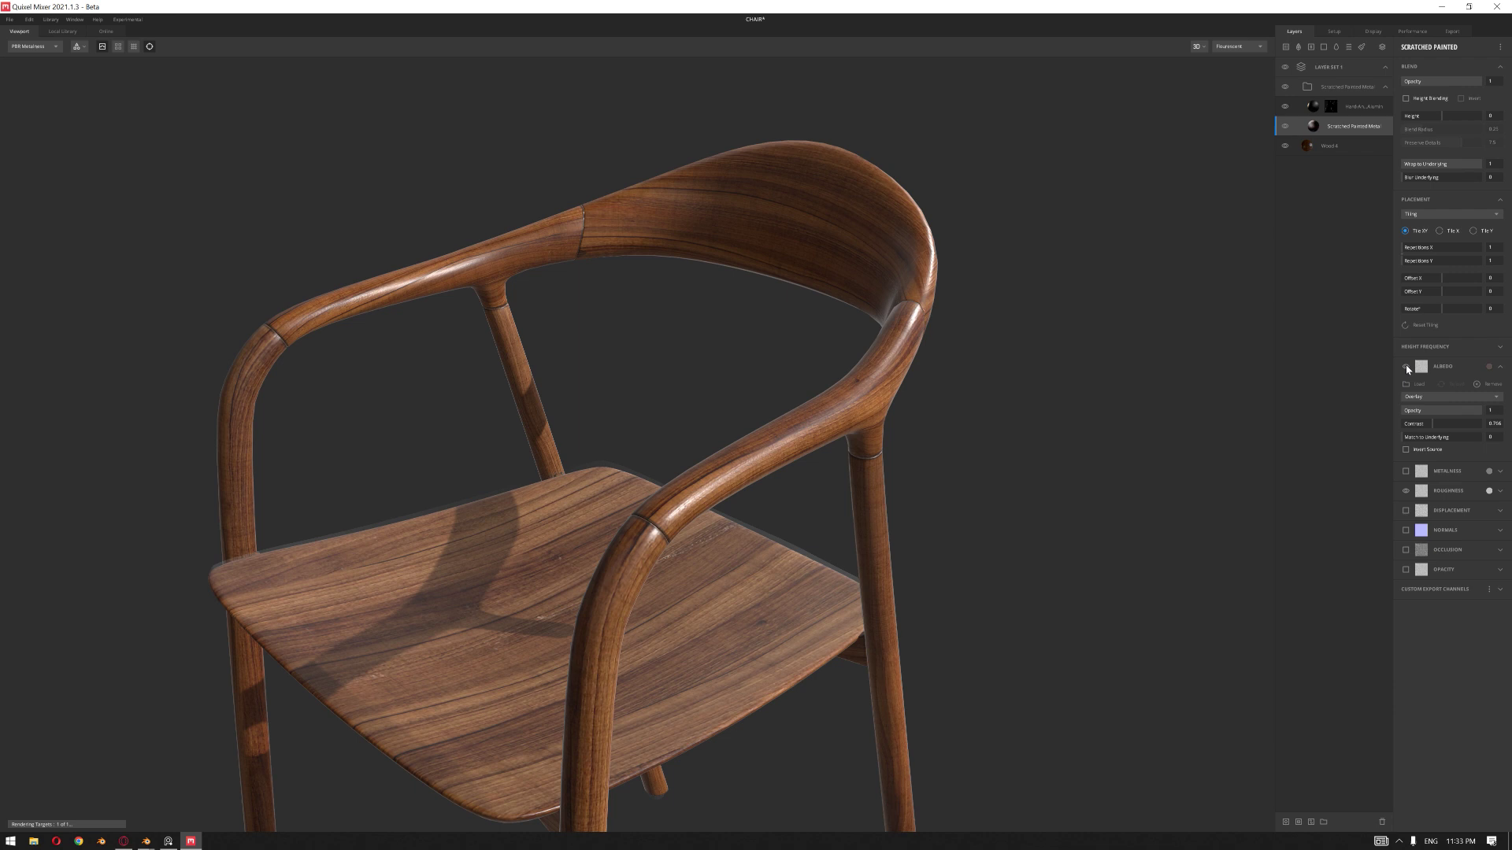
pyautogui.moveTo(1109, 370); pyautogui.dragTo(1102, 276, button='middle')
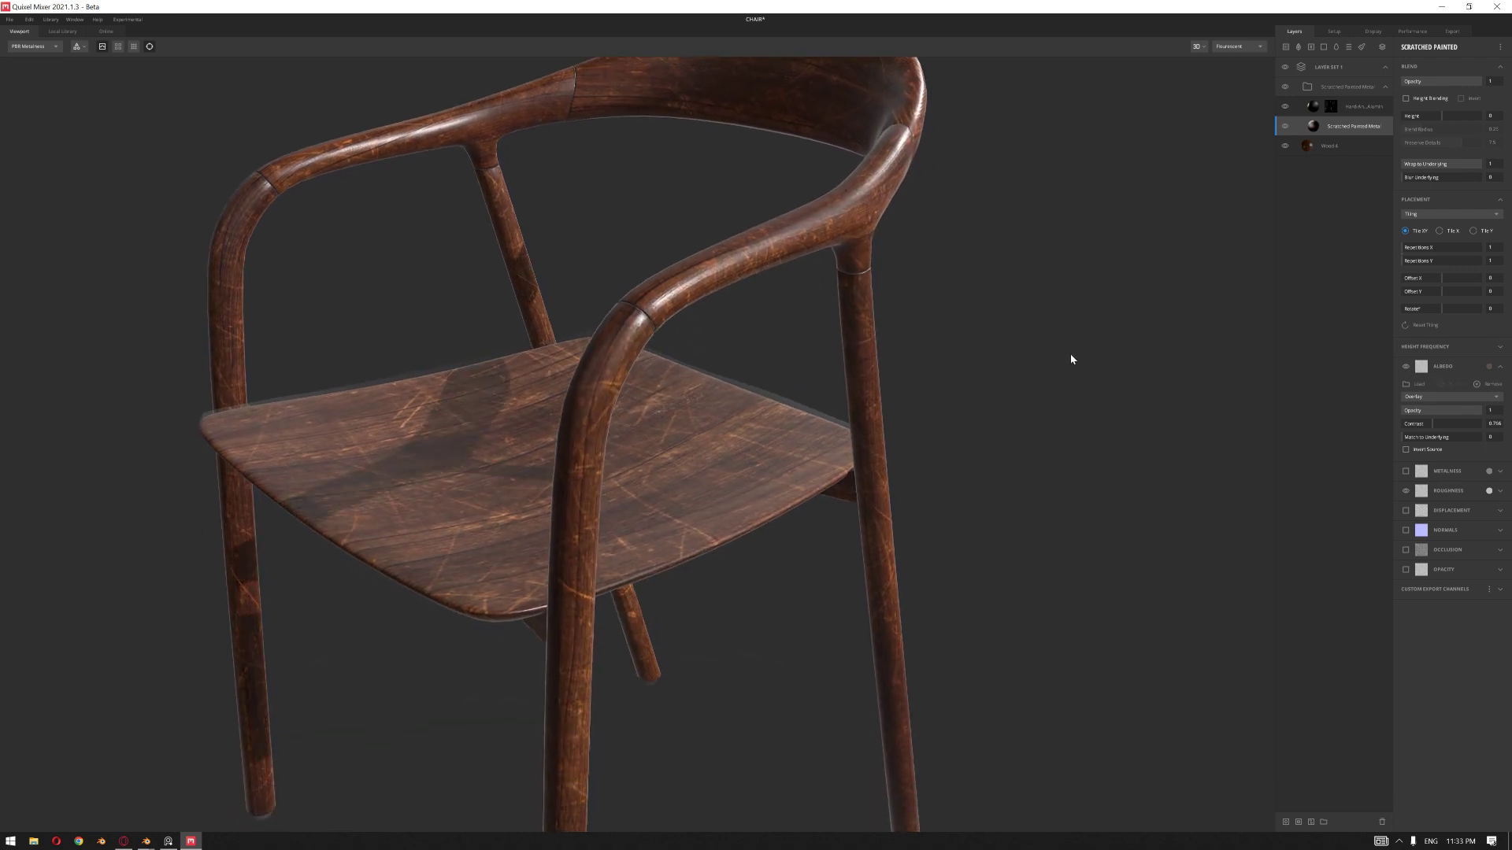
# - Add a mask stack to the Scratched Painted Metal layer with a Curvature component and Soft Mesh enabled
pyautogui.moveTo(1074, 358); pyautogui.dragTo(1034, 334)
pyautogui.moveTo(1034, 334); pyautogui.dragTo(1038, 421, button='middle')
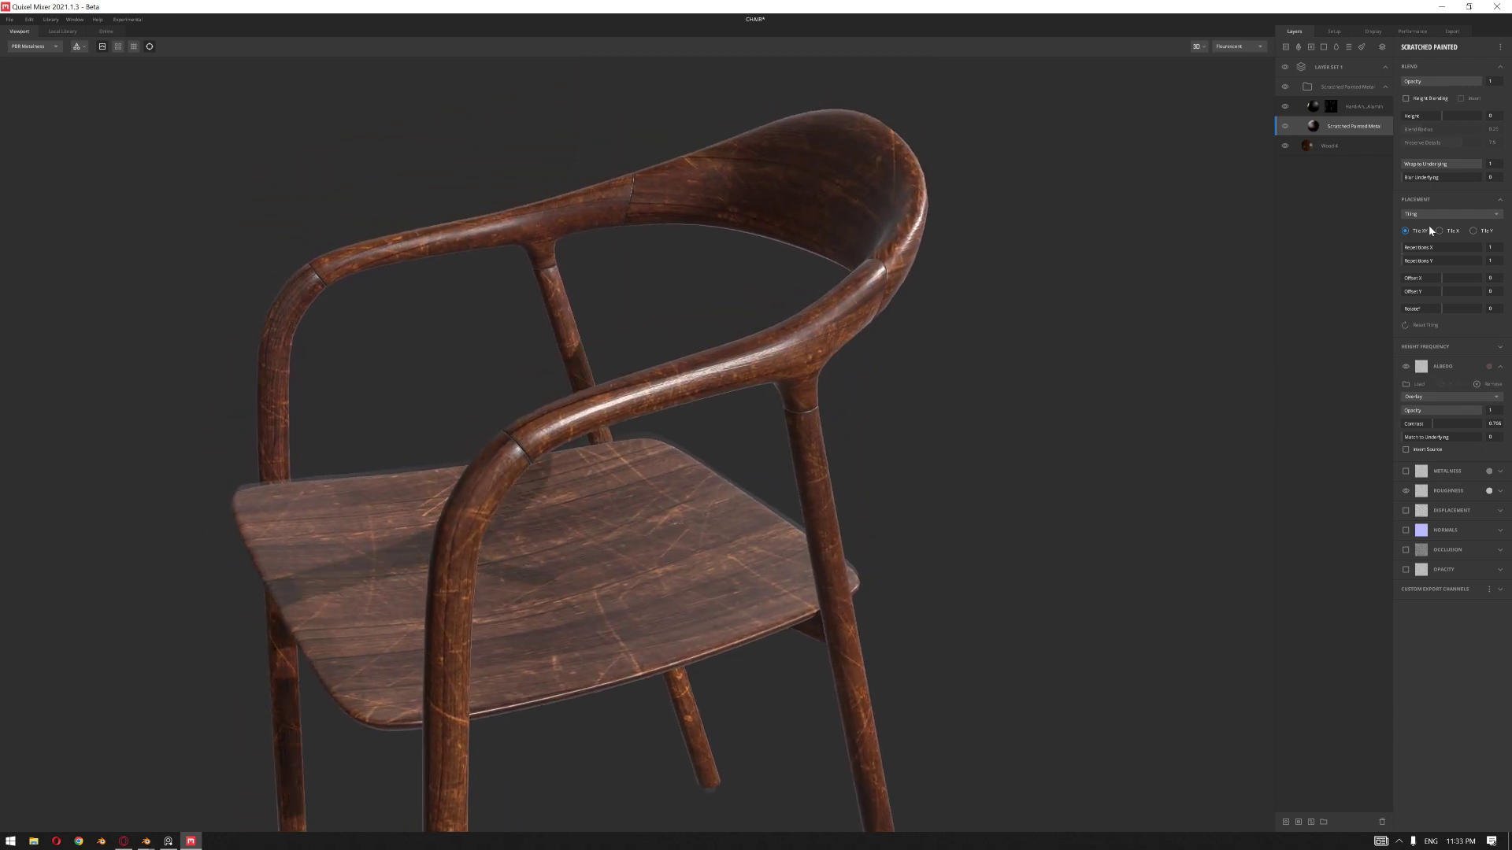
pyautogui.click(1286, 821)
pyautogui.click(1404, 46)
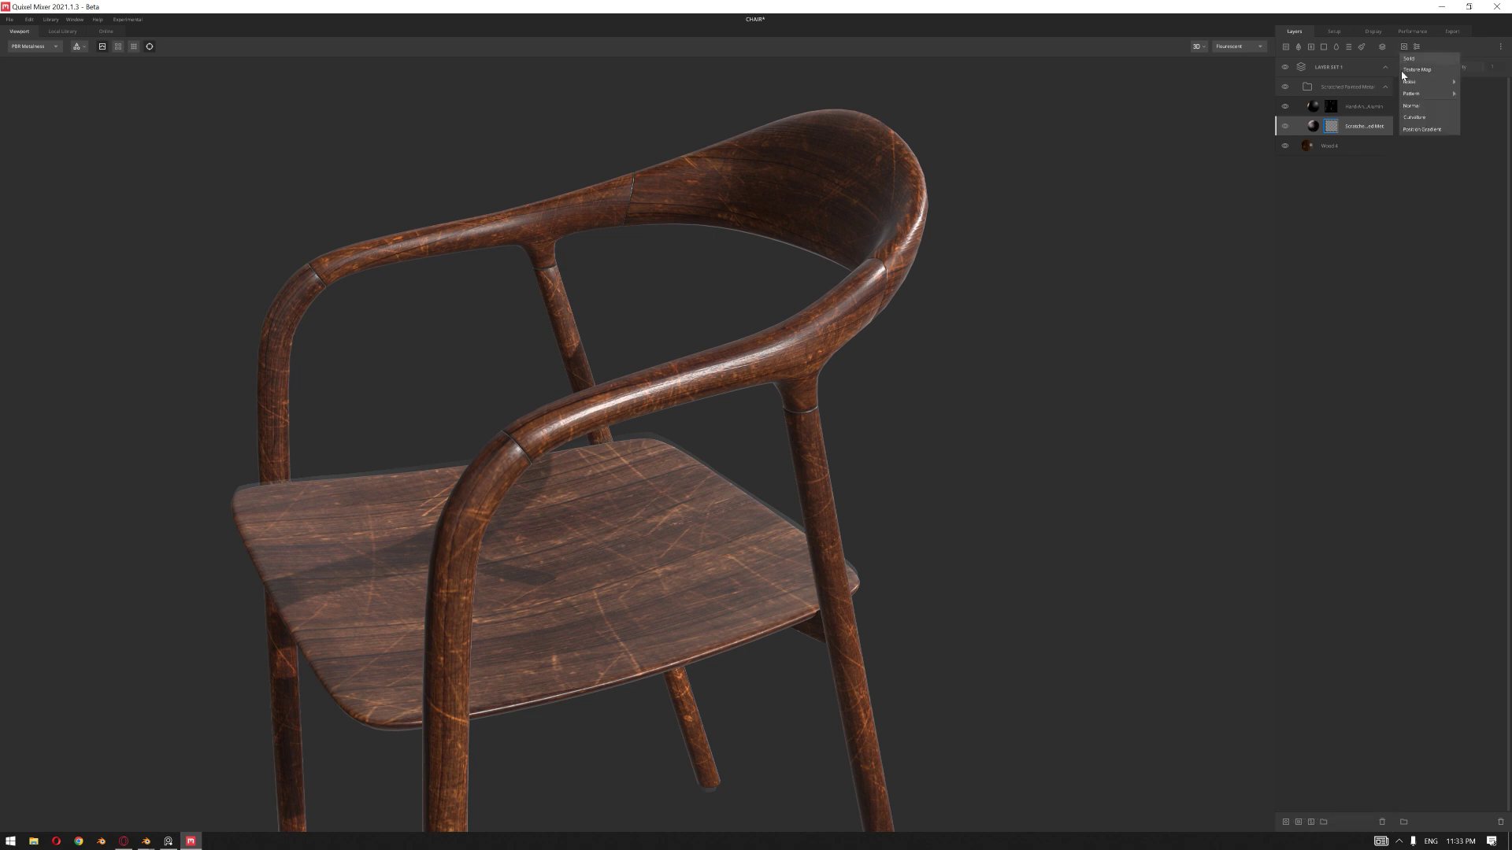
pyautogui.click(1415, 117)
pyautogui.click(1455, 173)
pyautogui.moveTo(1051, 369); pyautogui.dragTo(975, 360)
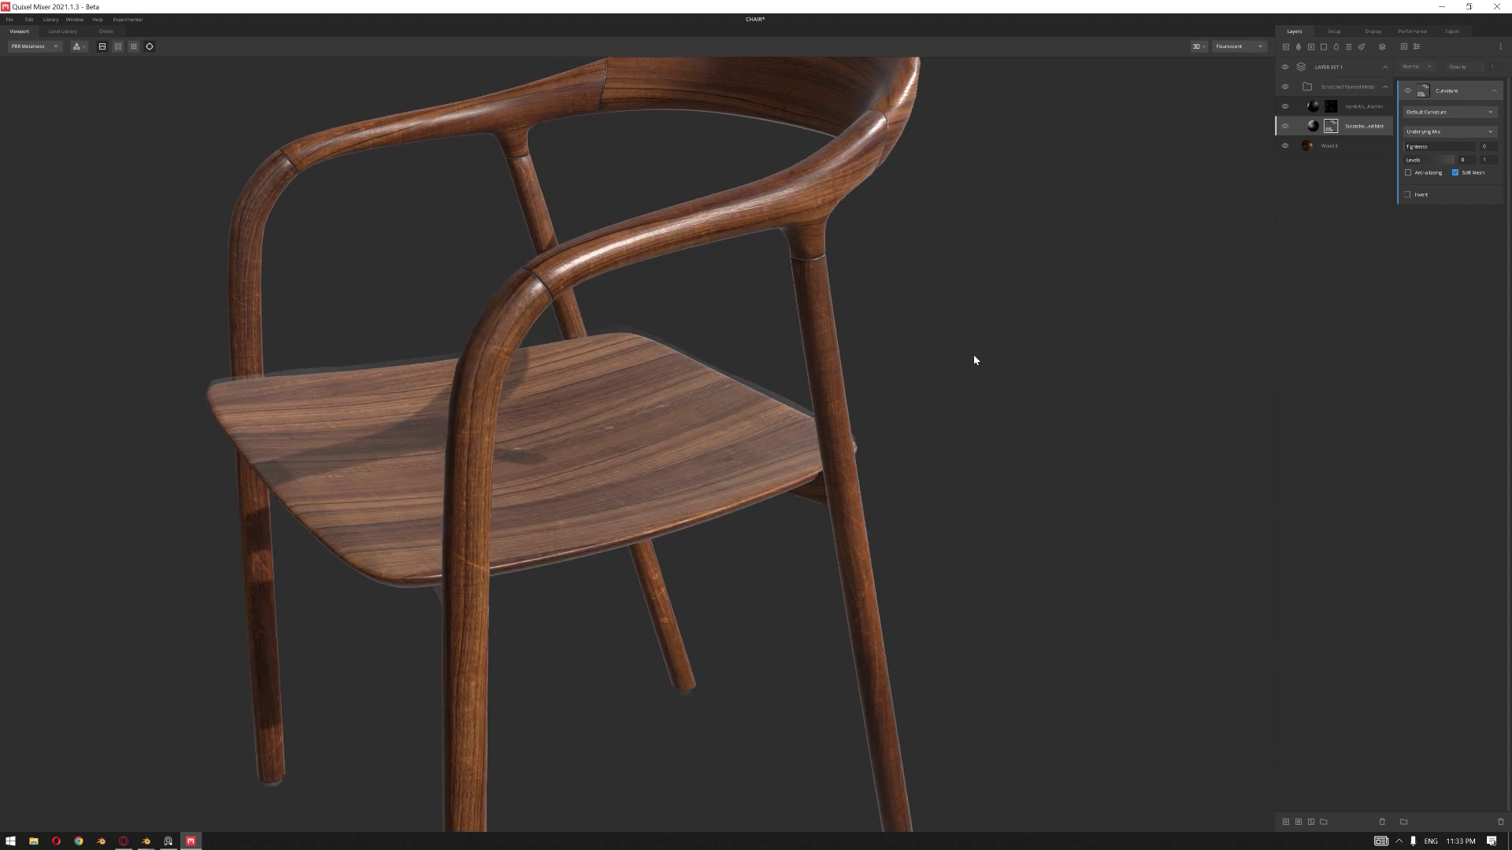
# - Lower the scratch layer's albedo opacity, raise its contrast, and increase its X and Y repetitions for subtler wear
pyautogui.click(1313, 130)
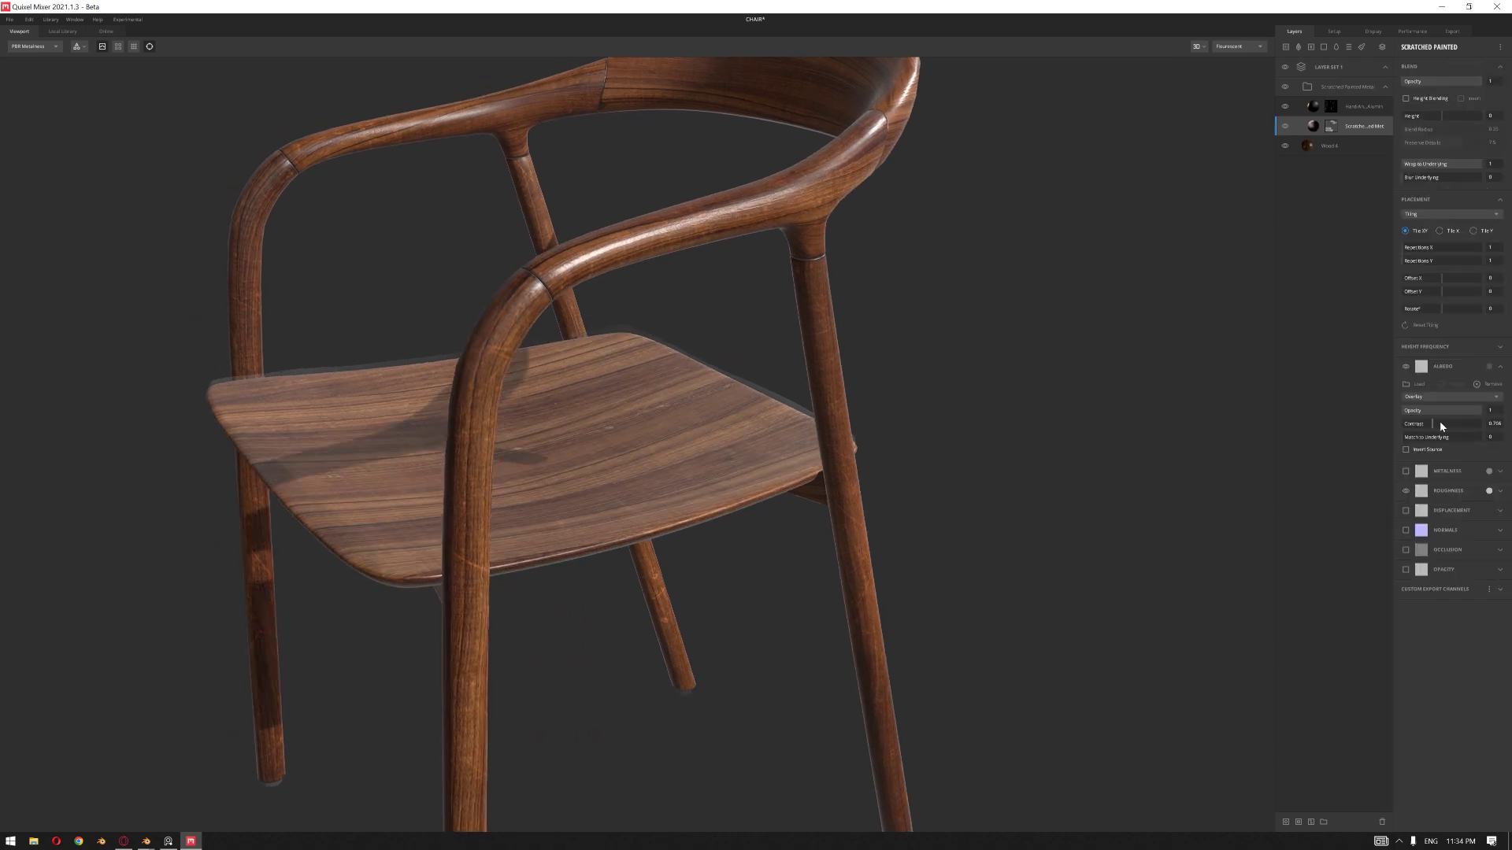
pyautogui.moveTo(1452, 409)
pyautogui.mouseDown()
pyautogui.moveTo(1470, 427)
pyautogui.moveTo(1449, 429)
pyautogui.mouseUp()
pyautogui.moveTo(995, 238); pyautogui.dragTo(1052, 265)
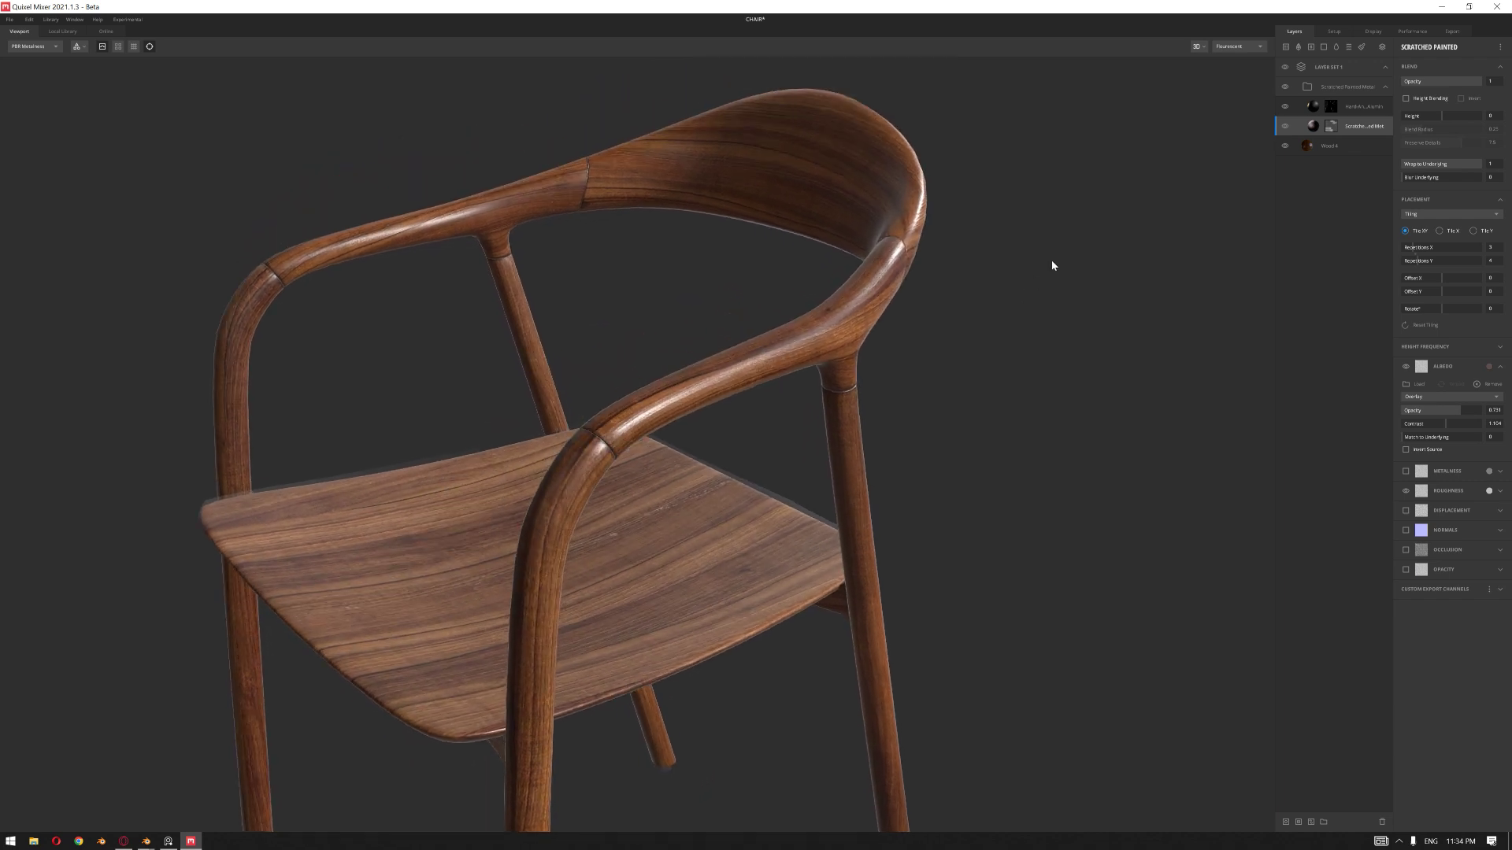
pyautogui.moveTo(1053, 260); pyautogui.dragTo(1033, 321, button='middle')
# - Collapse the smart material group and add a new layer set that targets the seat cushion's texture set instead of wood
pyautogui.click(1351, 88)
pyautogui.click(1384, 88)
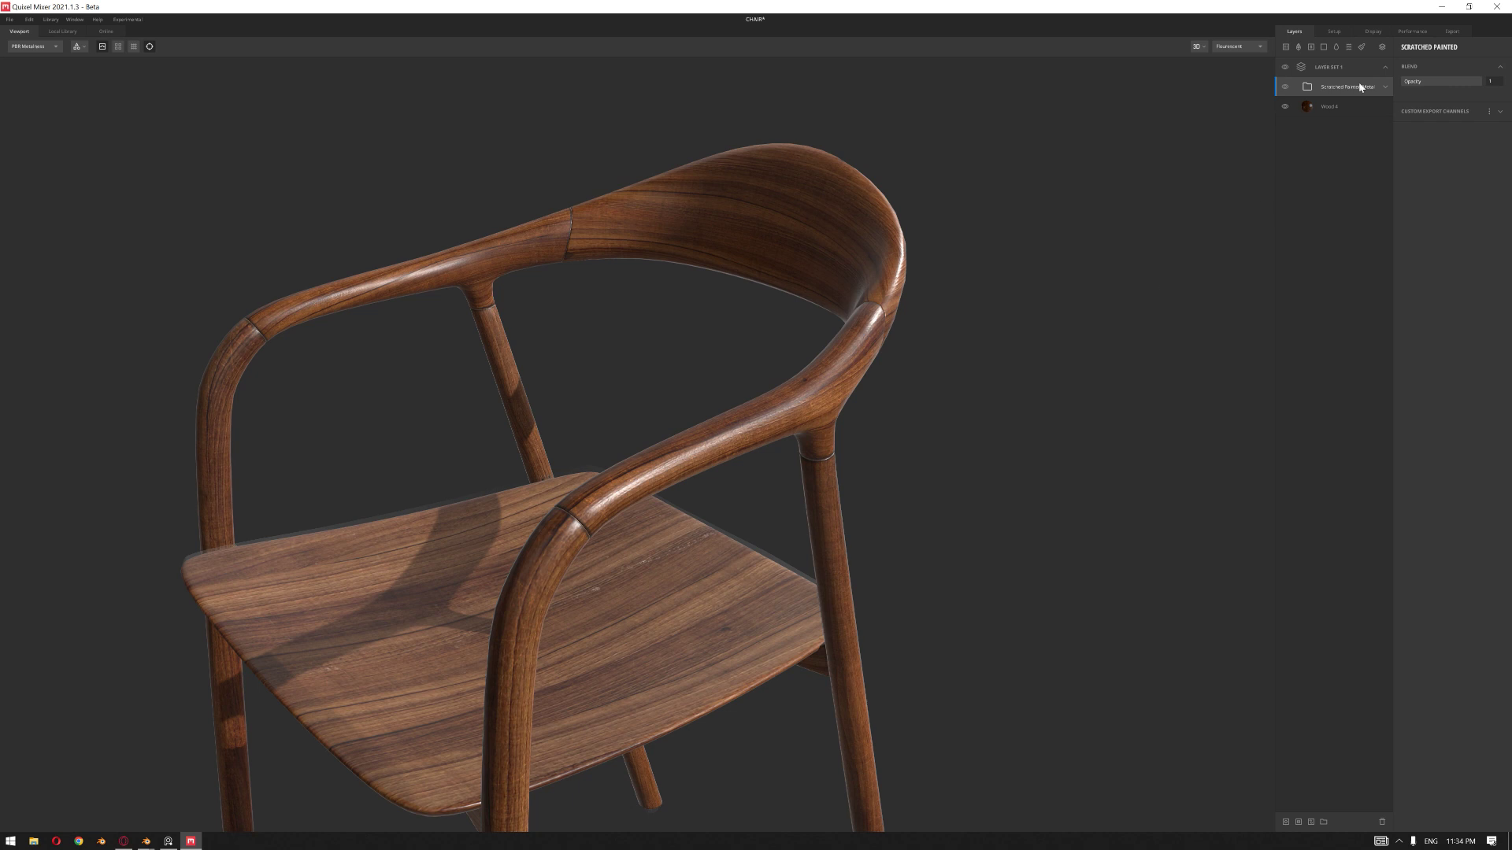
pyautogui.click(1348, 69)
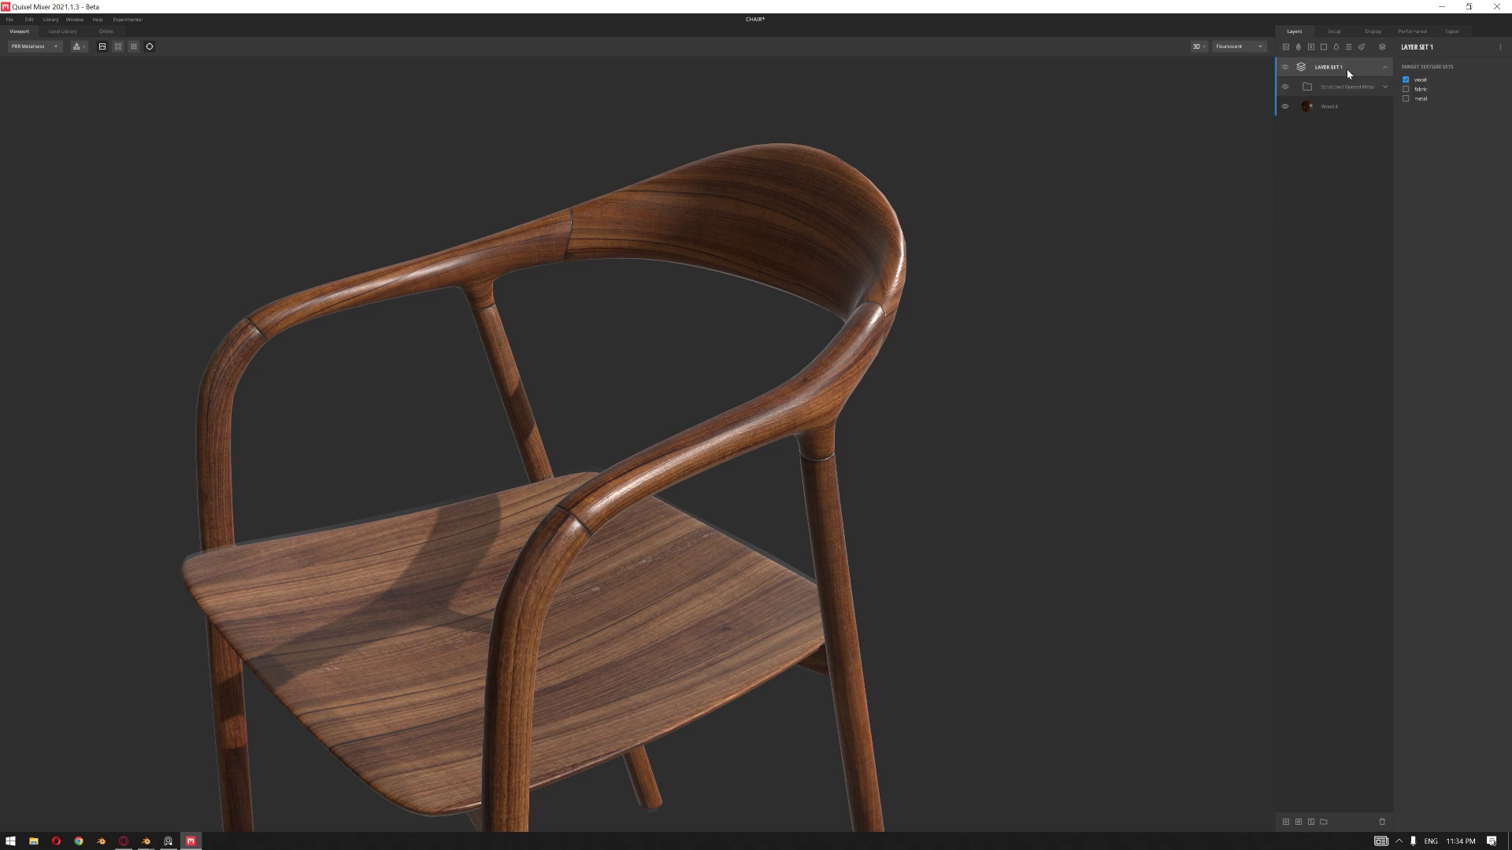
pyautogui.click(1382, 47)
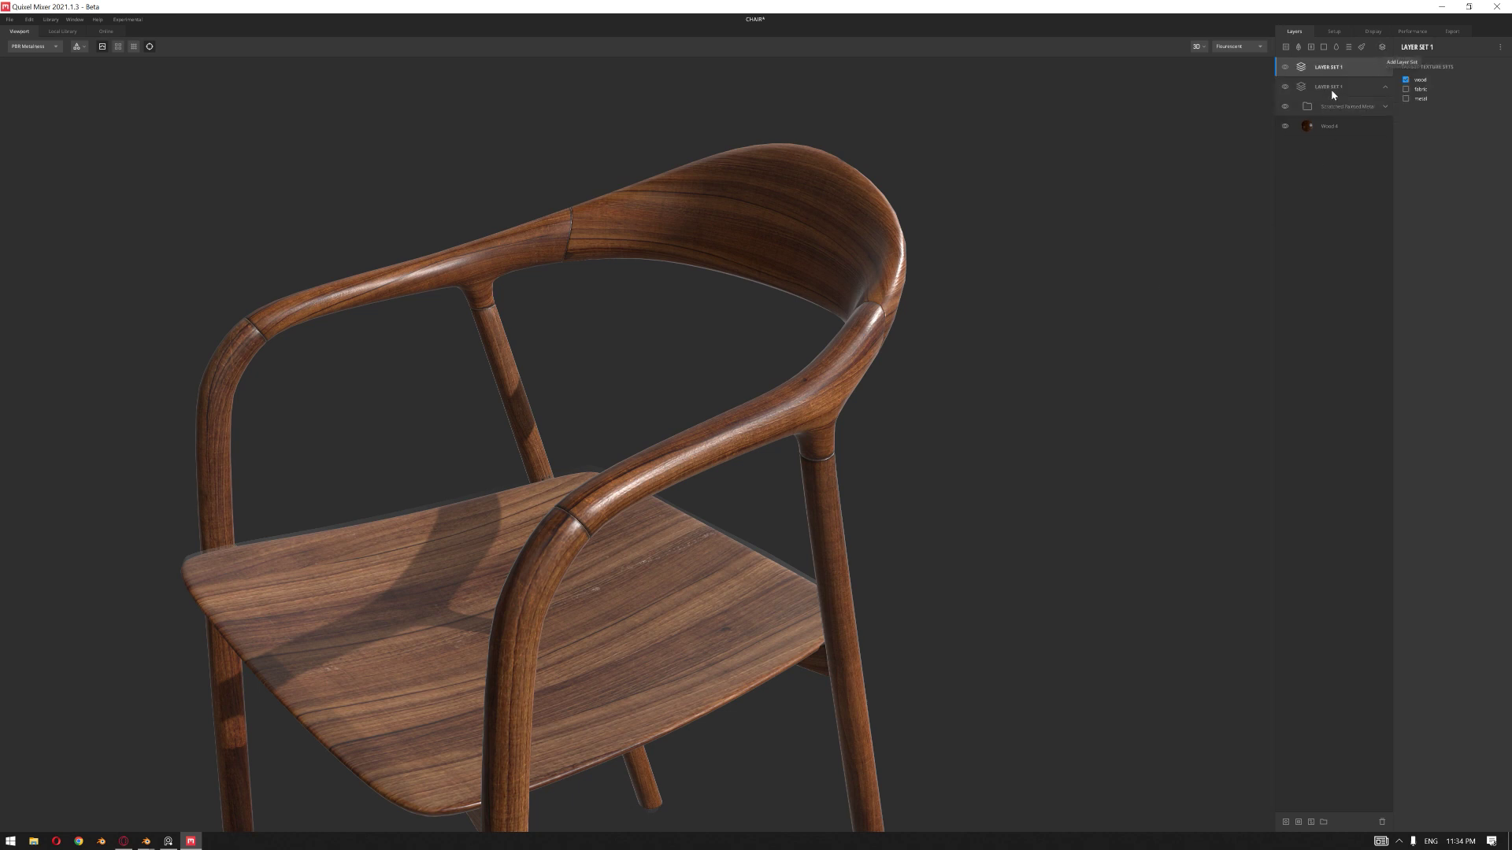
pyautogui.click(1406, 80)
pyautogui.click(1406, 89)
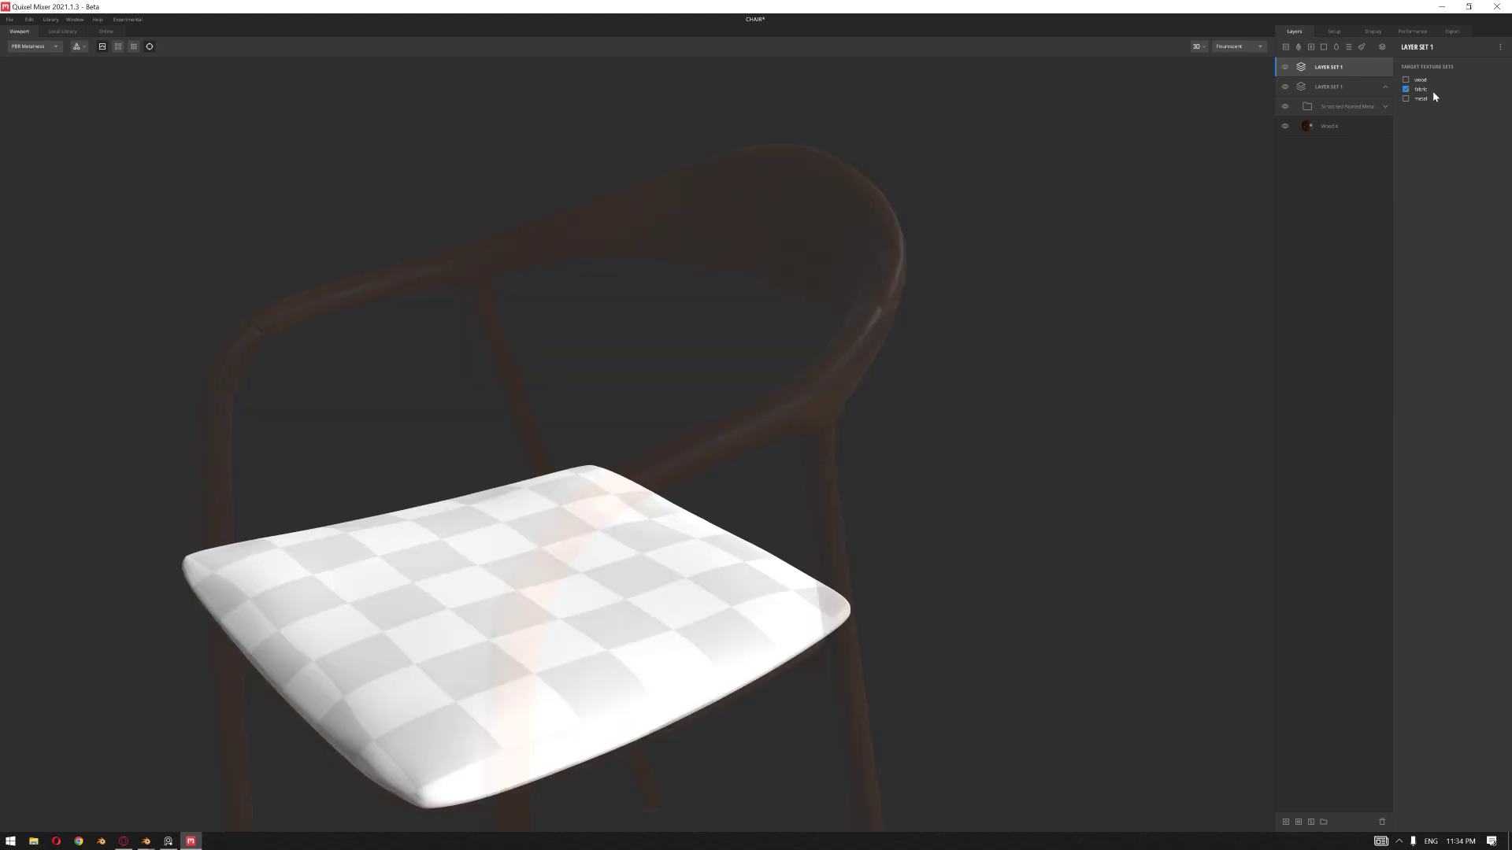
# - Add the Leather material from the local library to the seat's layer set and turn off its displacement channel
pyautogui.click(63, 31)
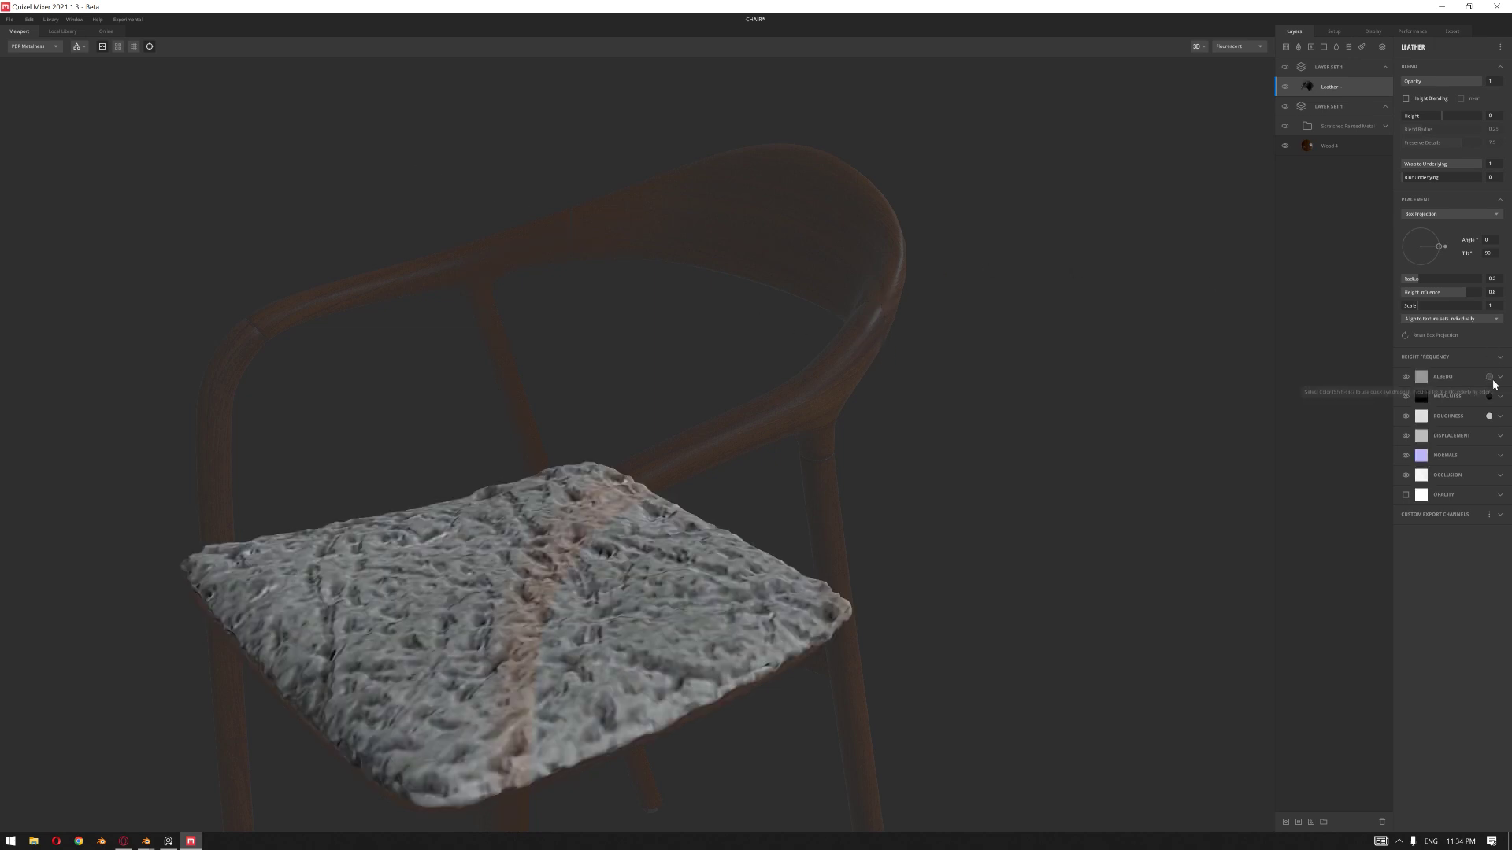
pyautogui.click(1407, 438)
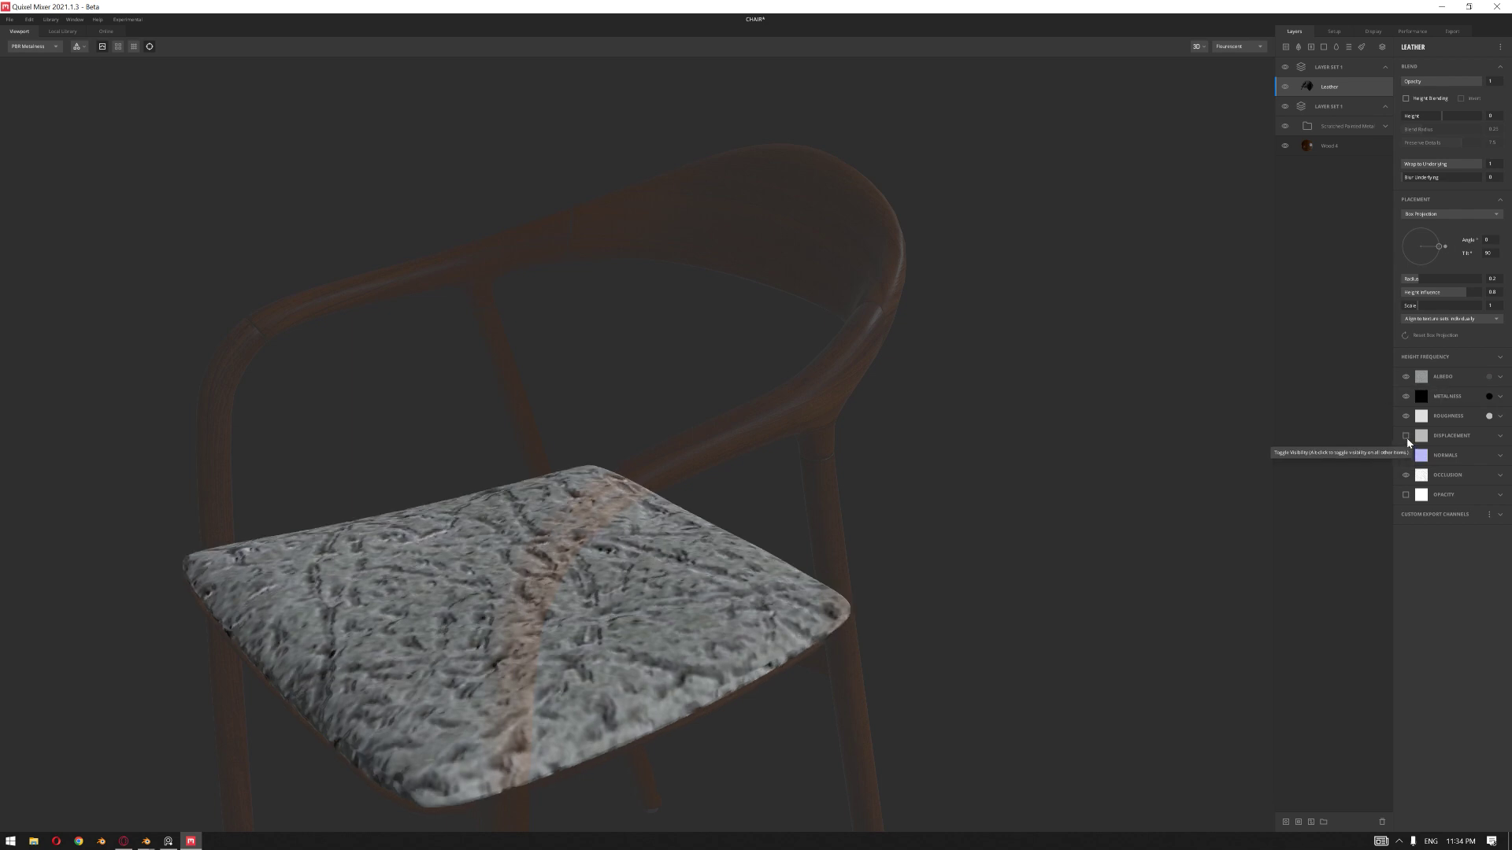
# - Set the Leather layer's placement to Tiling with 5 repetitions
pyautogui.click(1439, 215)
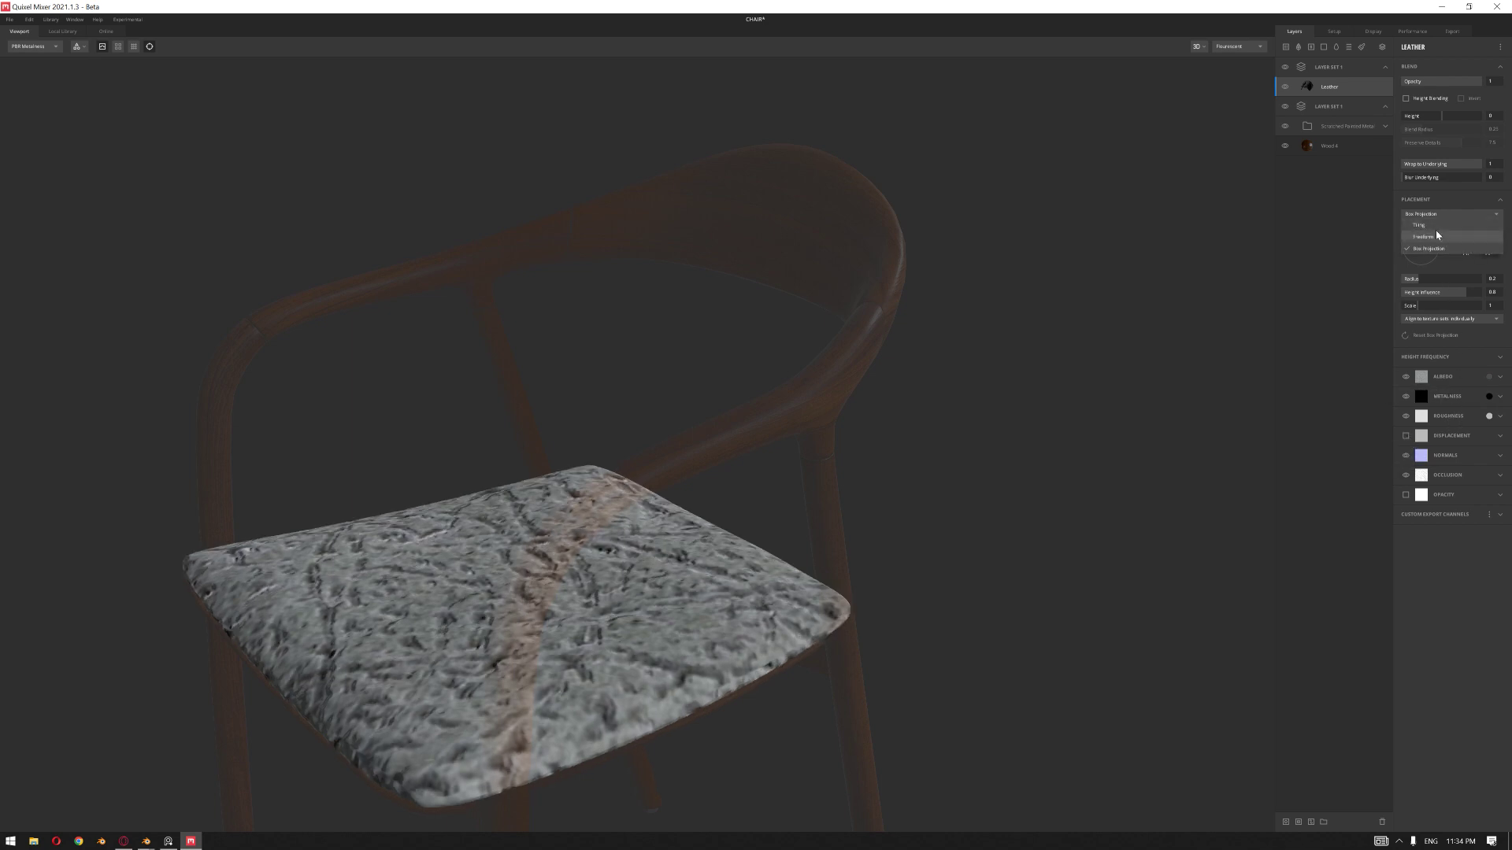
pyautogui.click(1435, 227)
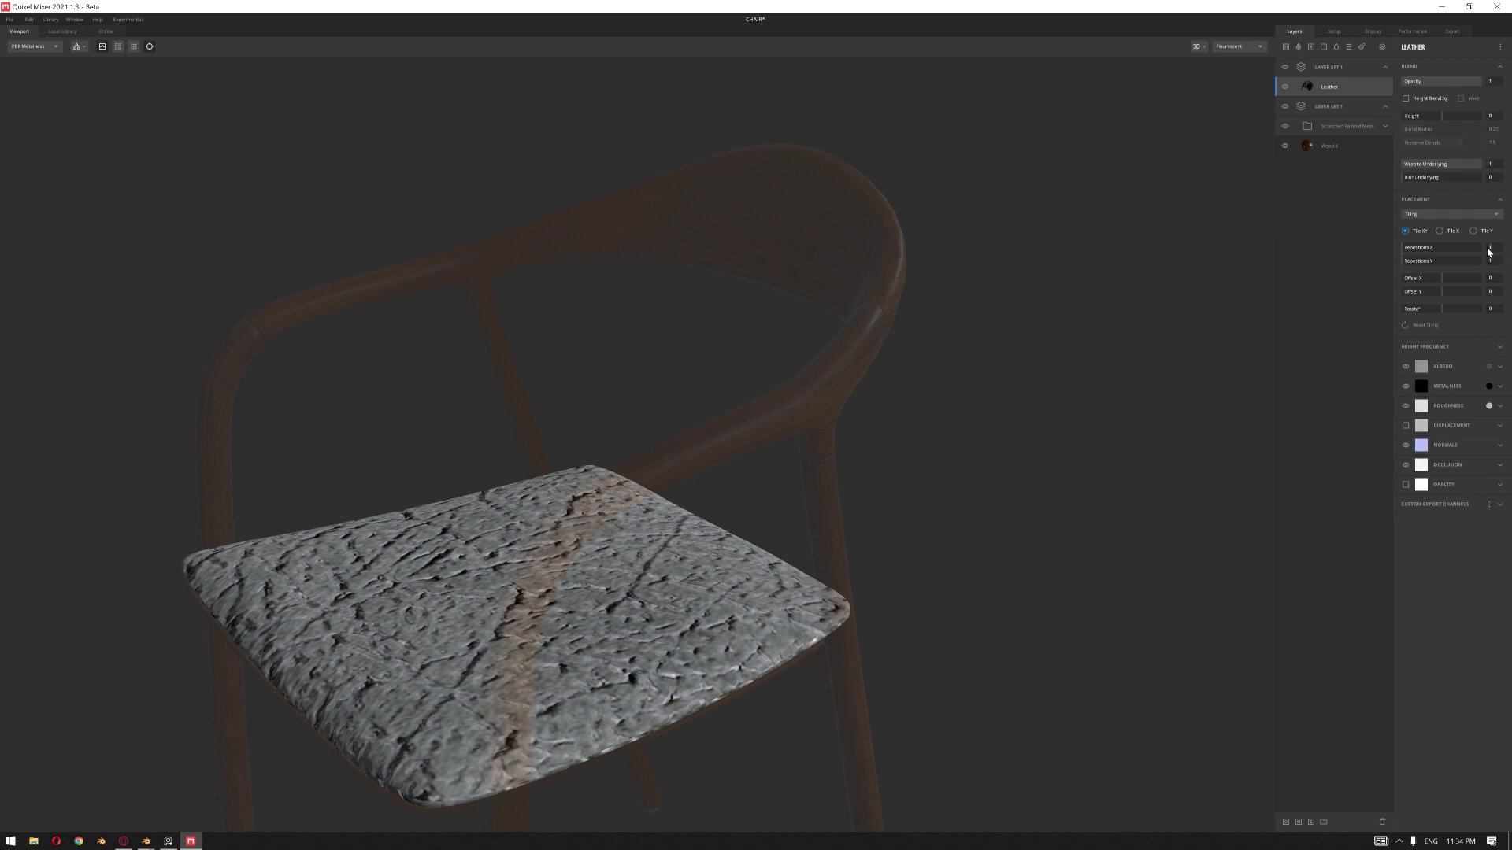
pyautogui.press('Tab')
pyautogui.write('5')
pyautogui.press('Return')
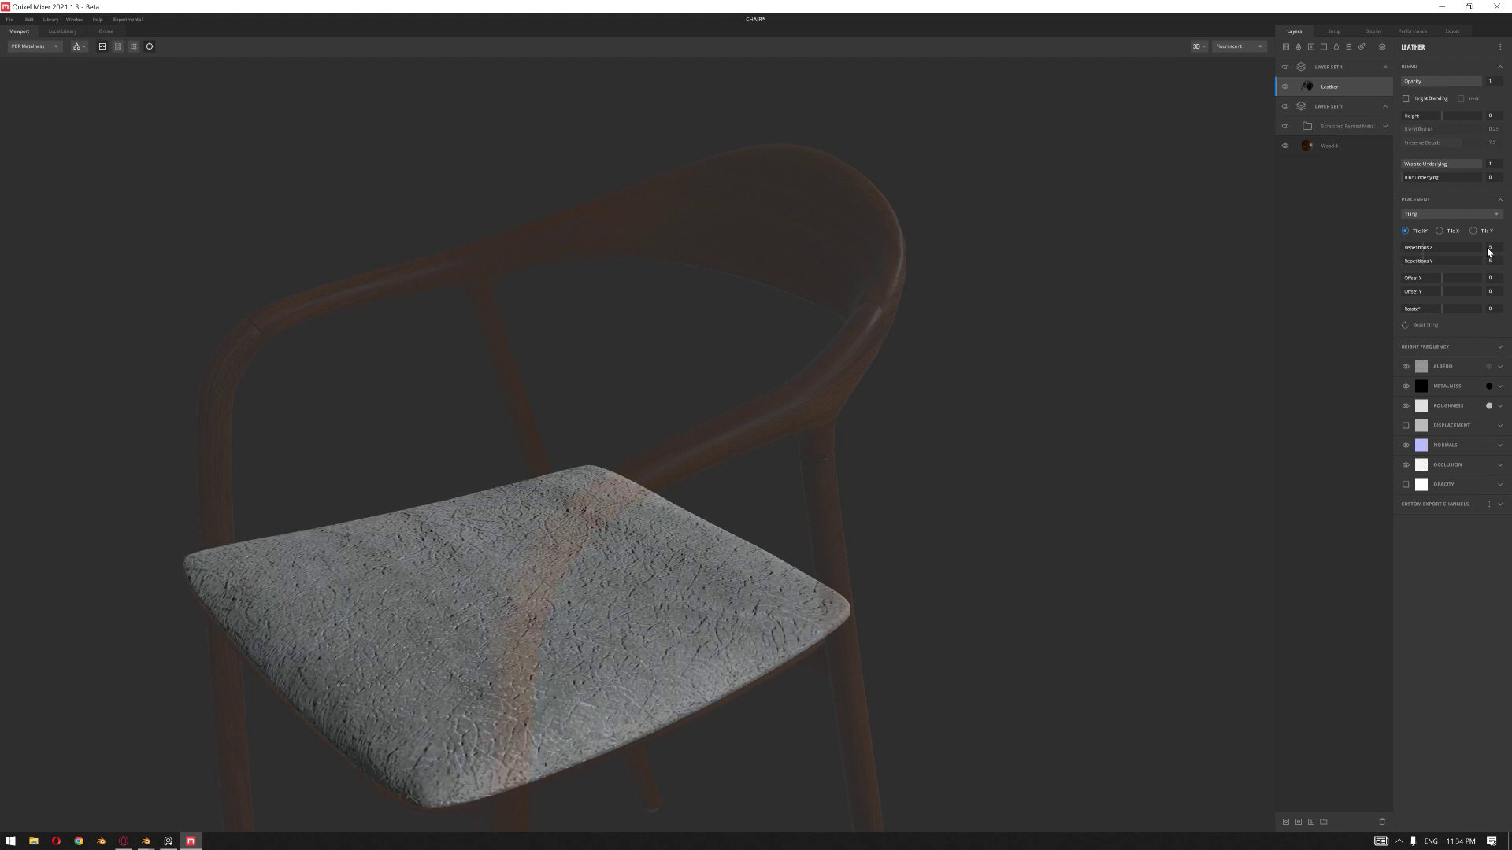
# - Tint the leather's albedo a muted dark blue
pyautogui.click(1490, 367)
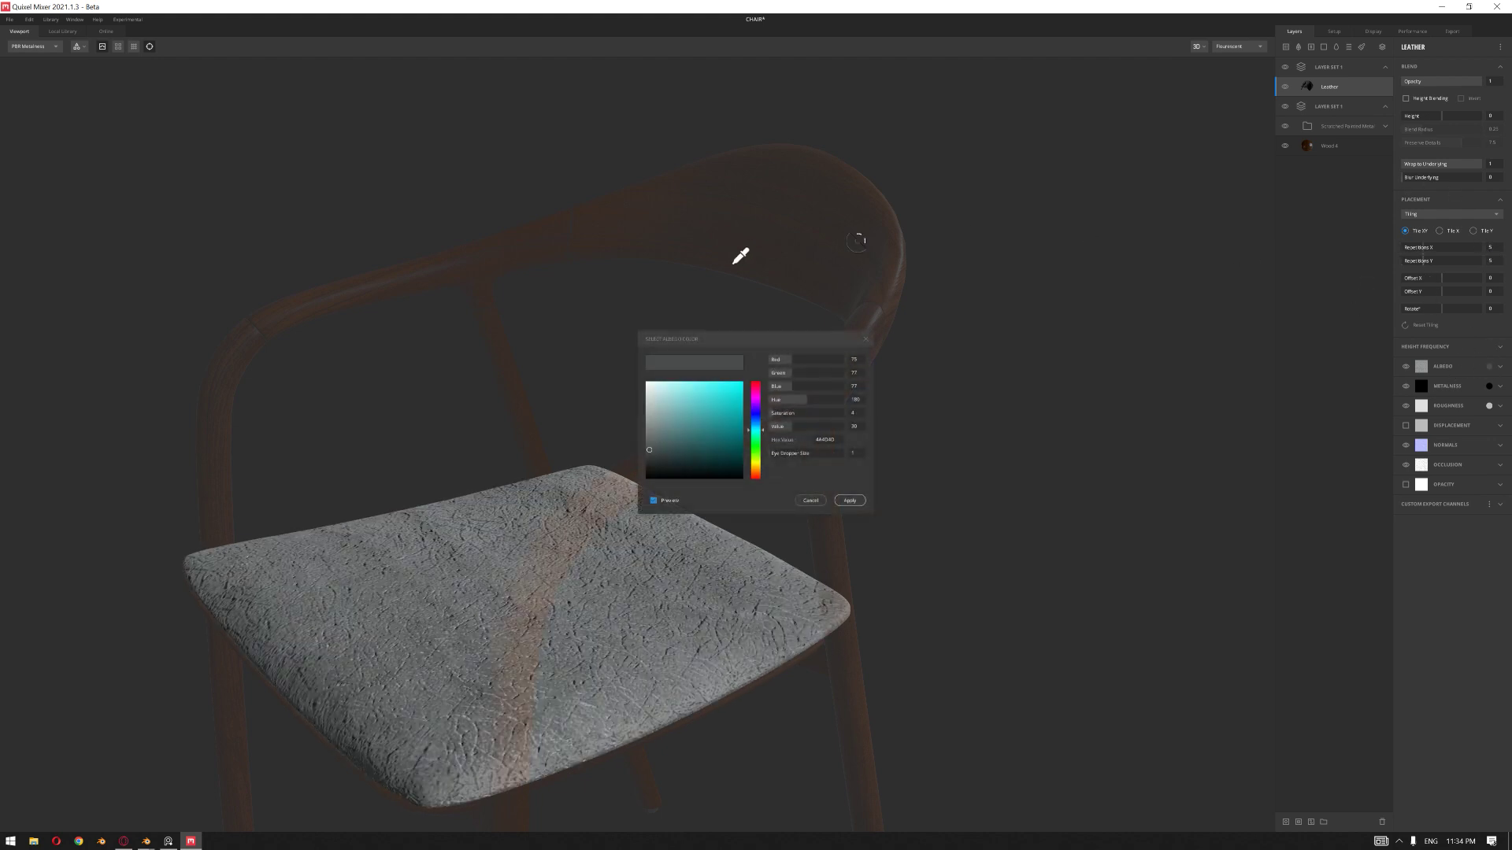
pyautogui.moveTo(756, 430); pyautogui.dragTo(694, 446)
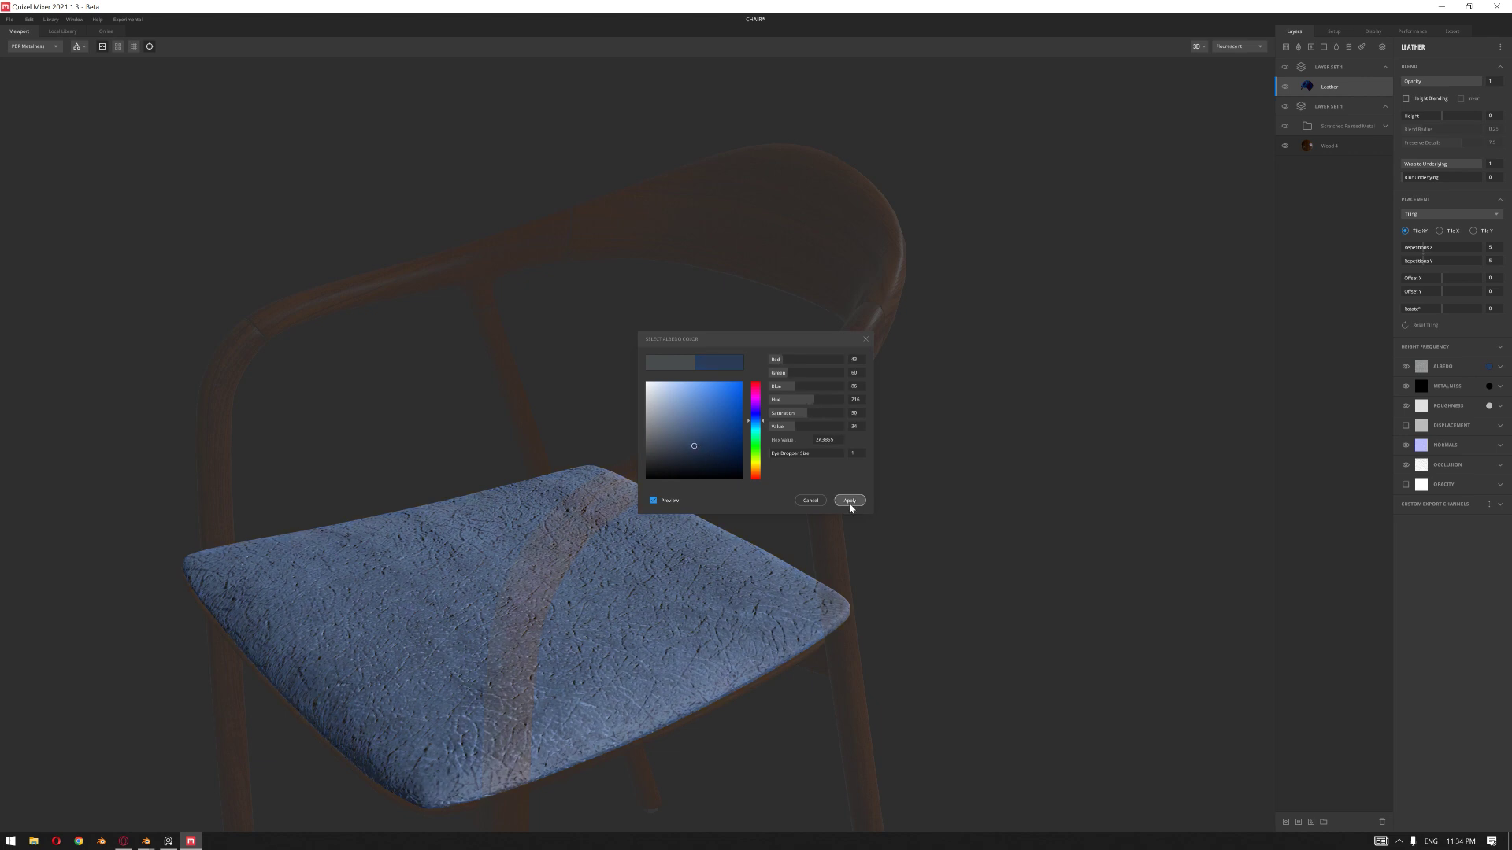
pyautogui.click(850, 502)
pyautogui.moveTo(760, 538); pyautogui.dragTo(715, 630)
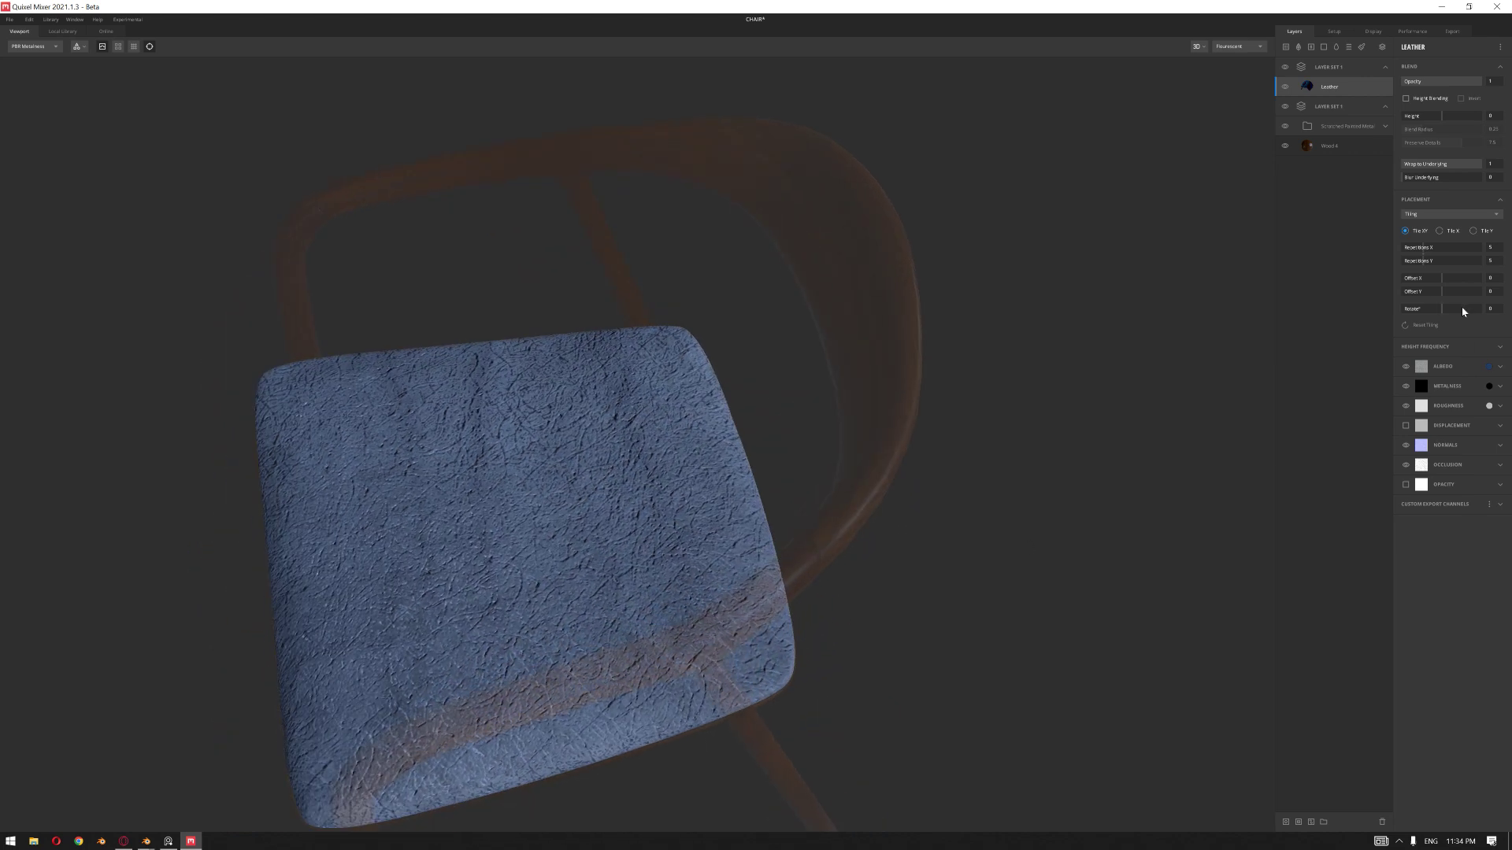
pyautogui.click(1489, 368)
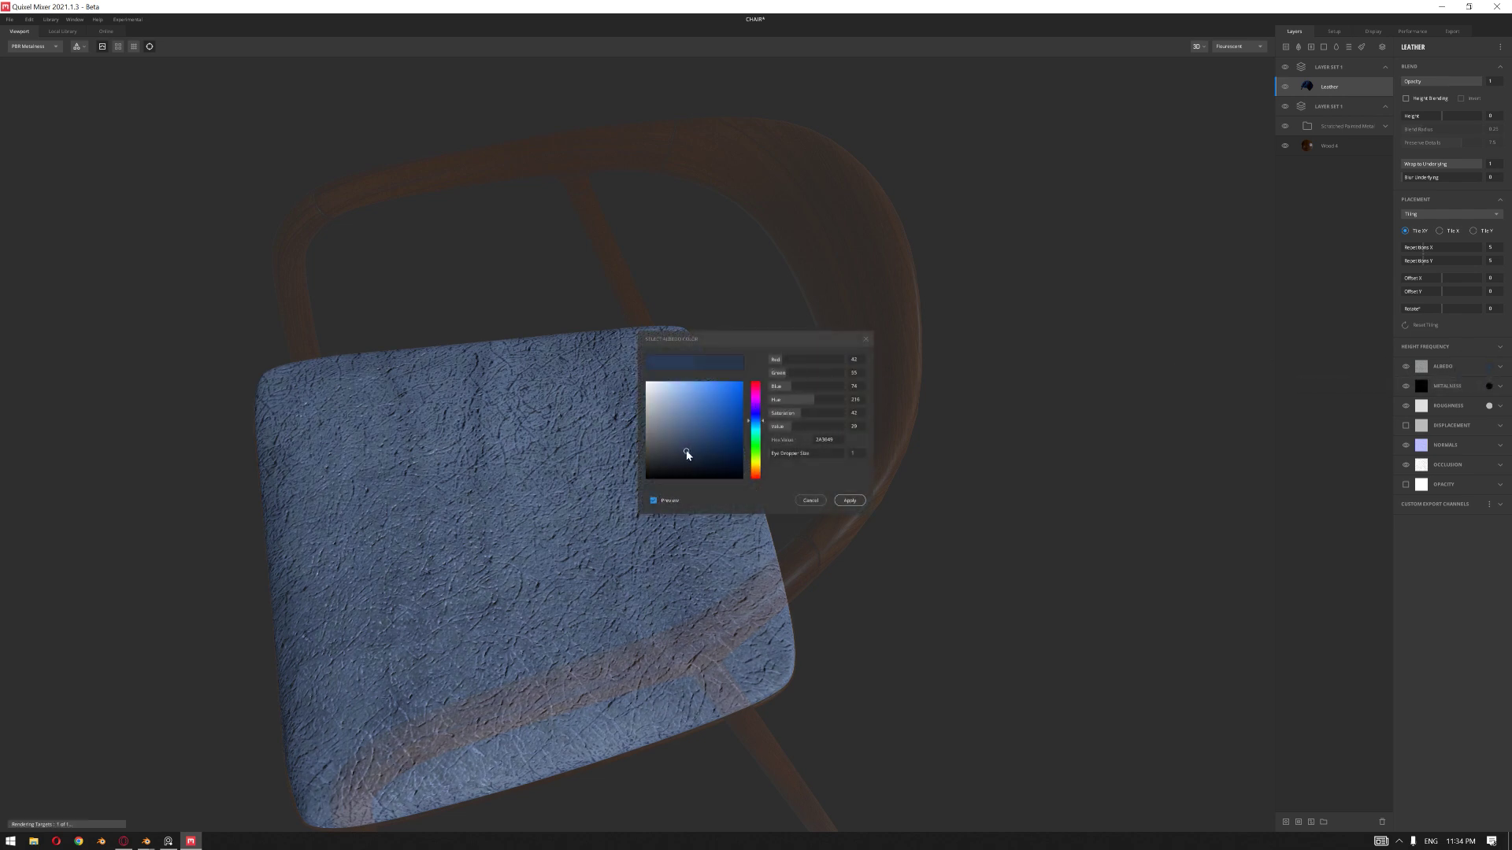
pyautogui.click(849, 501)
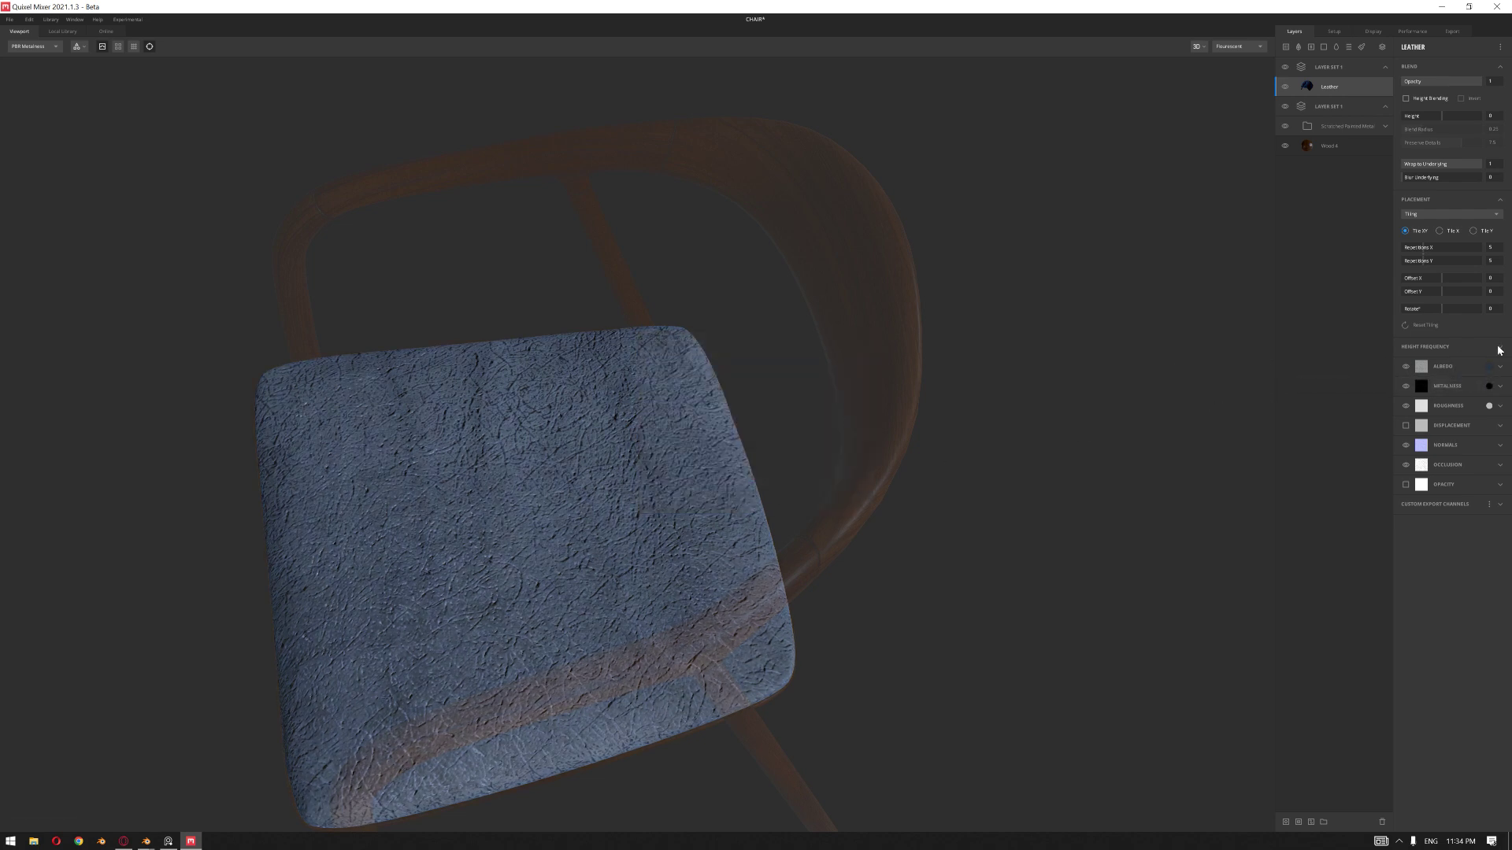
# - Lower the leather's normal strength to about 0.35 and set its tiling repetitions to 12
pyautogui.click(1460, 446)
pyautogui.moveTo(1456, 490); pyautogui.dragTo(1428, 489)
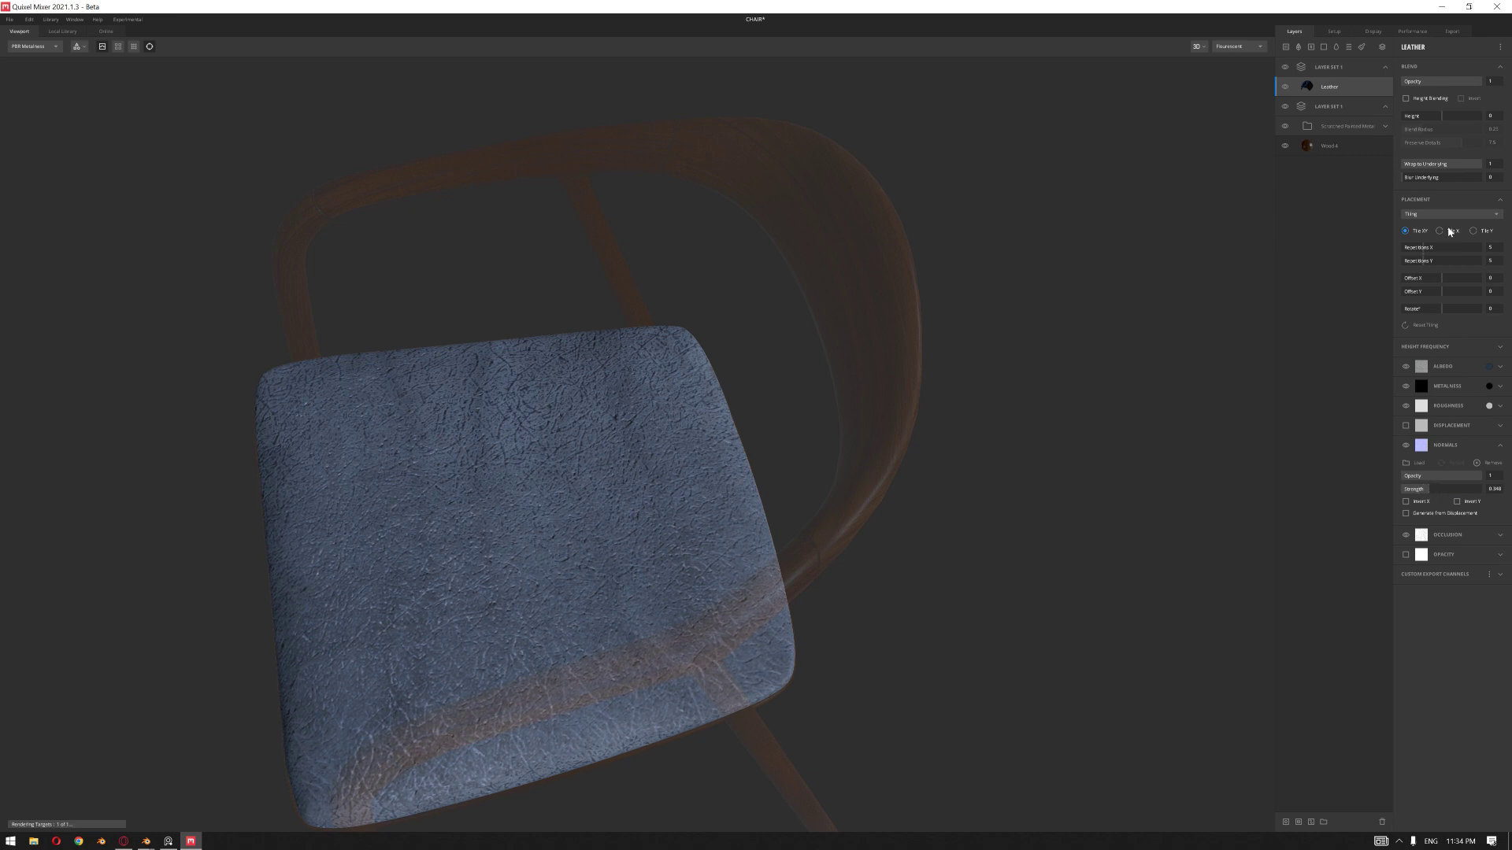
pyautogui.click(1497, 250)
pyautogui.write('12')
pyautogui.press('Return')
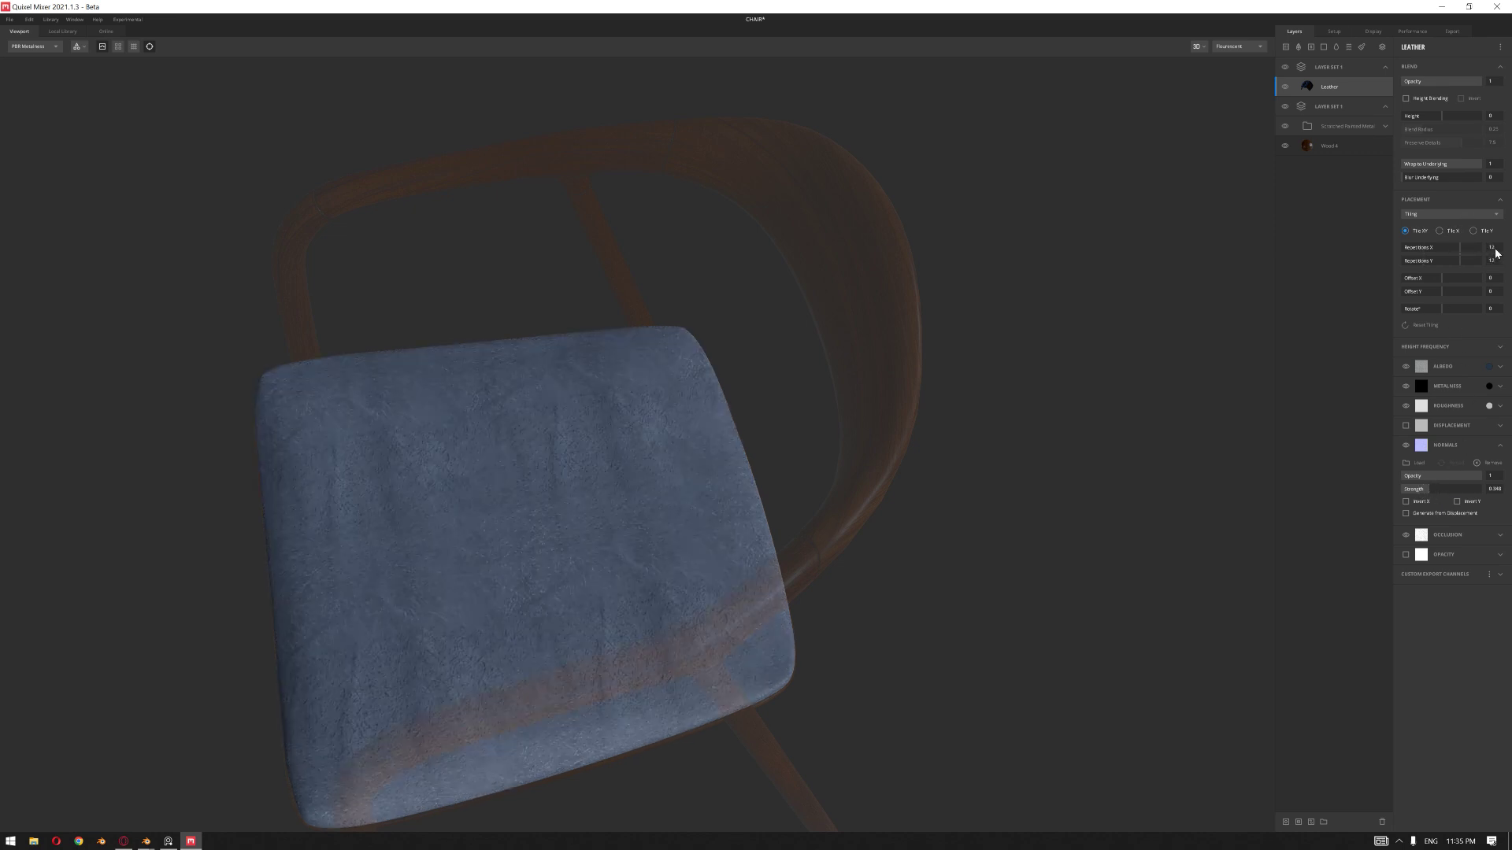
# - Set the leather's roughness color to dark gray for a glossier finish and inspect the seat from several angles
pyautogui.moveTo(965, 428); pyautogui.dragTo(867, 371)
pyautogui.moveTo(788, 551); pyautogui.dragTo(717, 607, button='middle')
pyautogui.scroll(5, 870, 371)
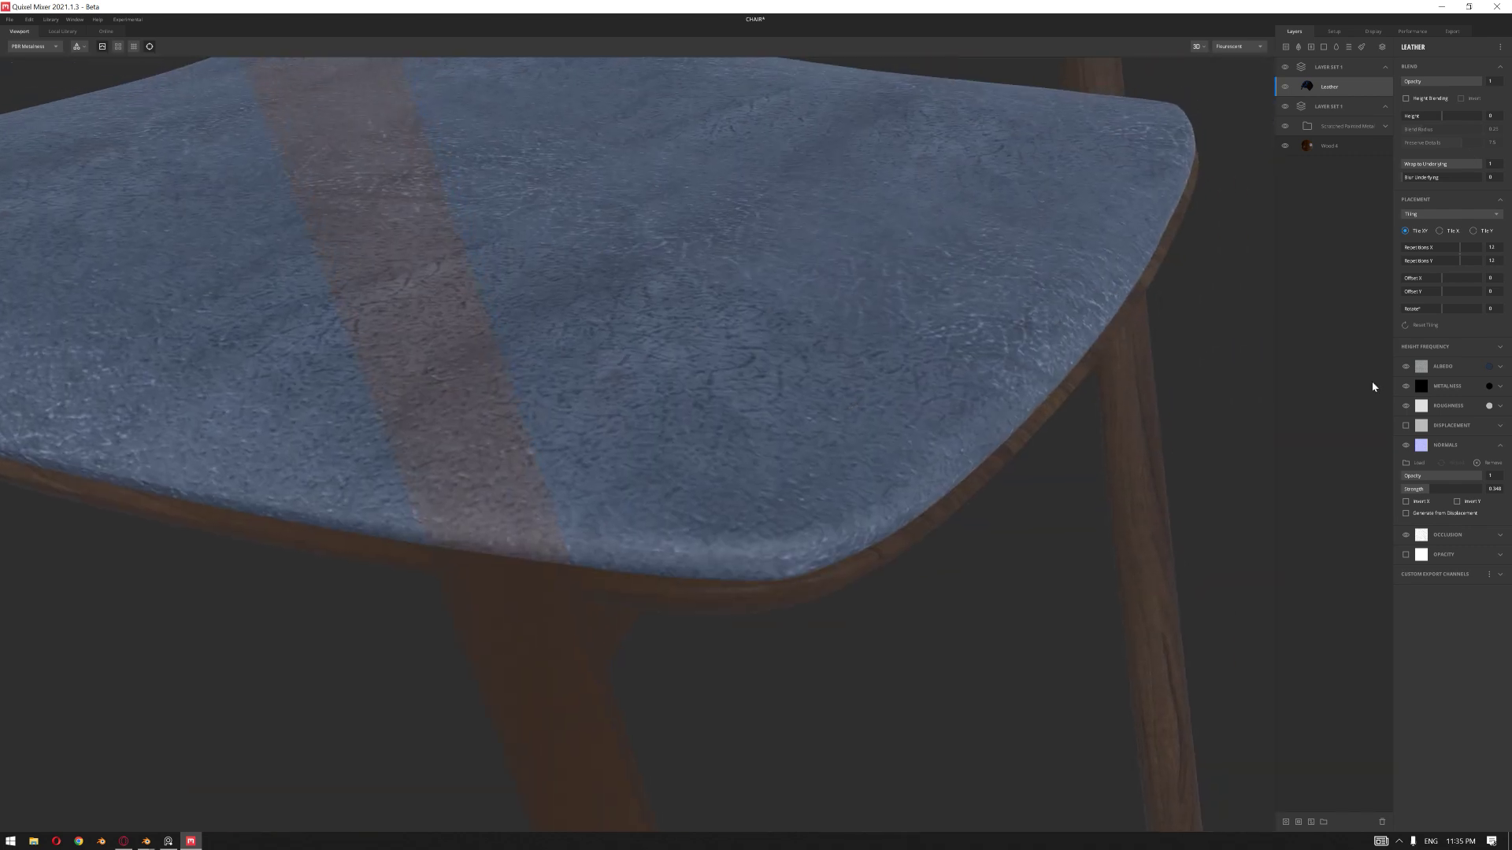
pyautogui.click(1489, 405)
pyautogui.click(653, 450)
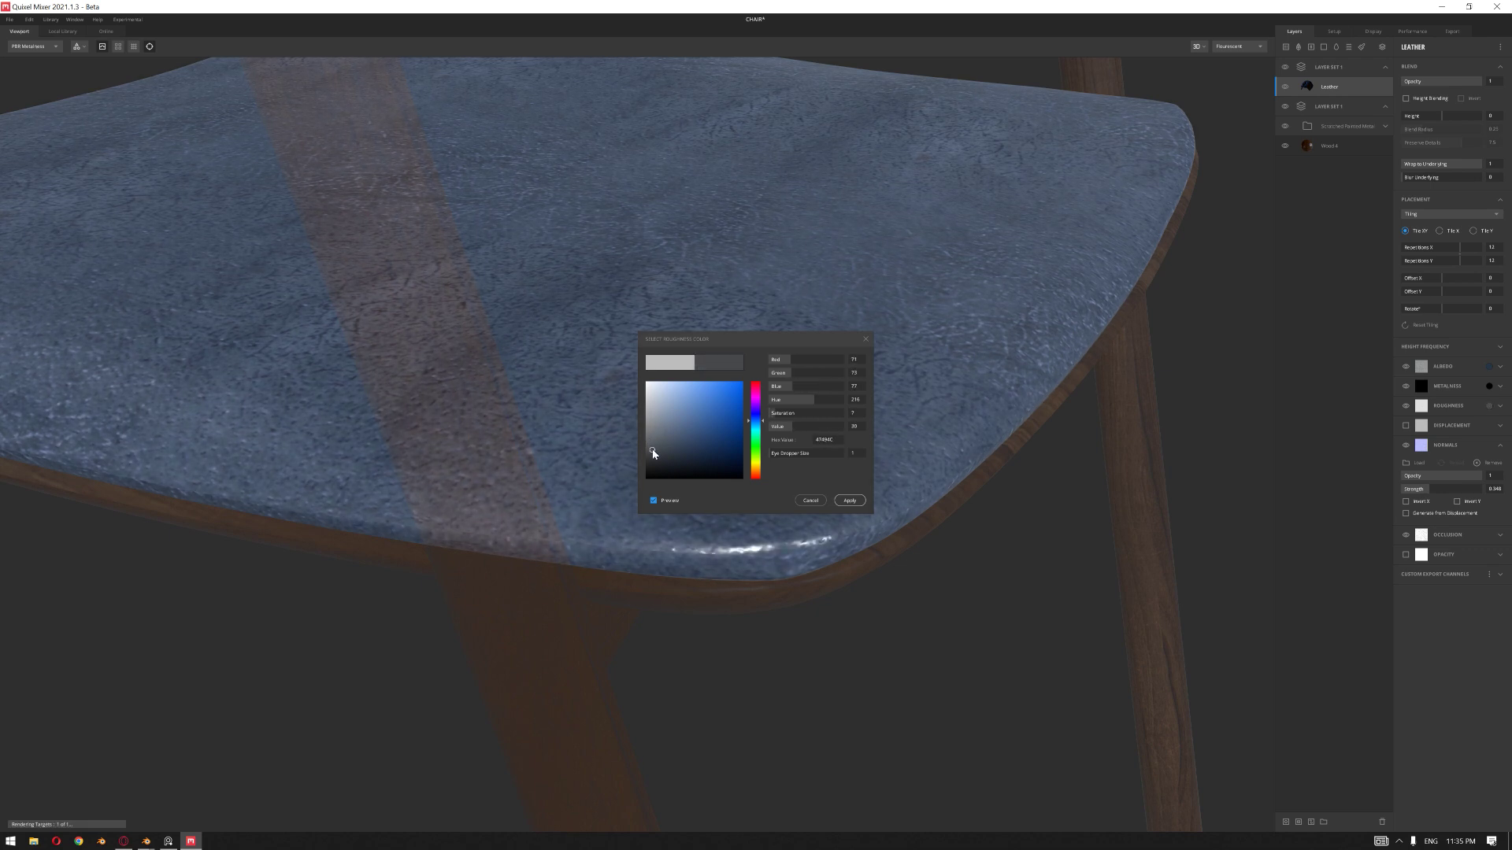
pyautogui.moveTo(653, 453); pyautogui.dragTo(649, 453)
pyautogui.click(849, 500)
pyautogui.scroll(-5, 749, 432)
pyautogui.moveTo(749, 431); pyautogui.dragTo(824, 465)
pyautogui.scroll(5, 728, 436)
pyautogui.moveTo(729, 435); pyautogui.dragTo(307, 679)
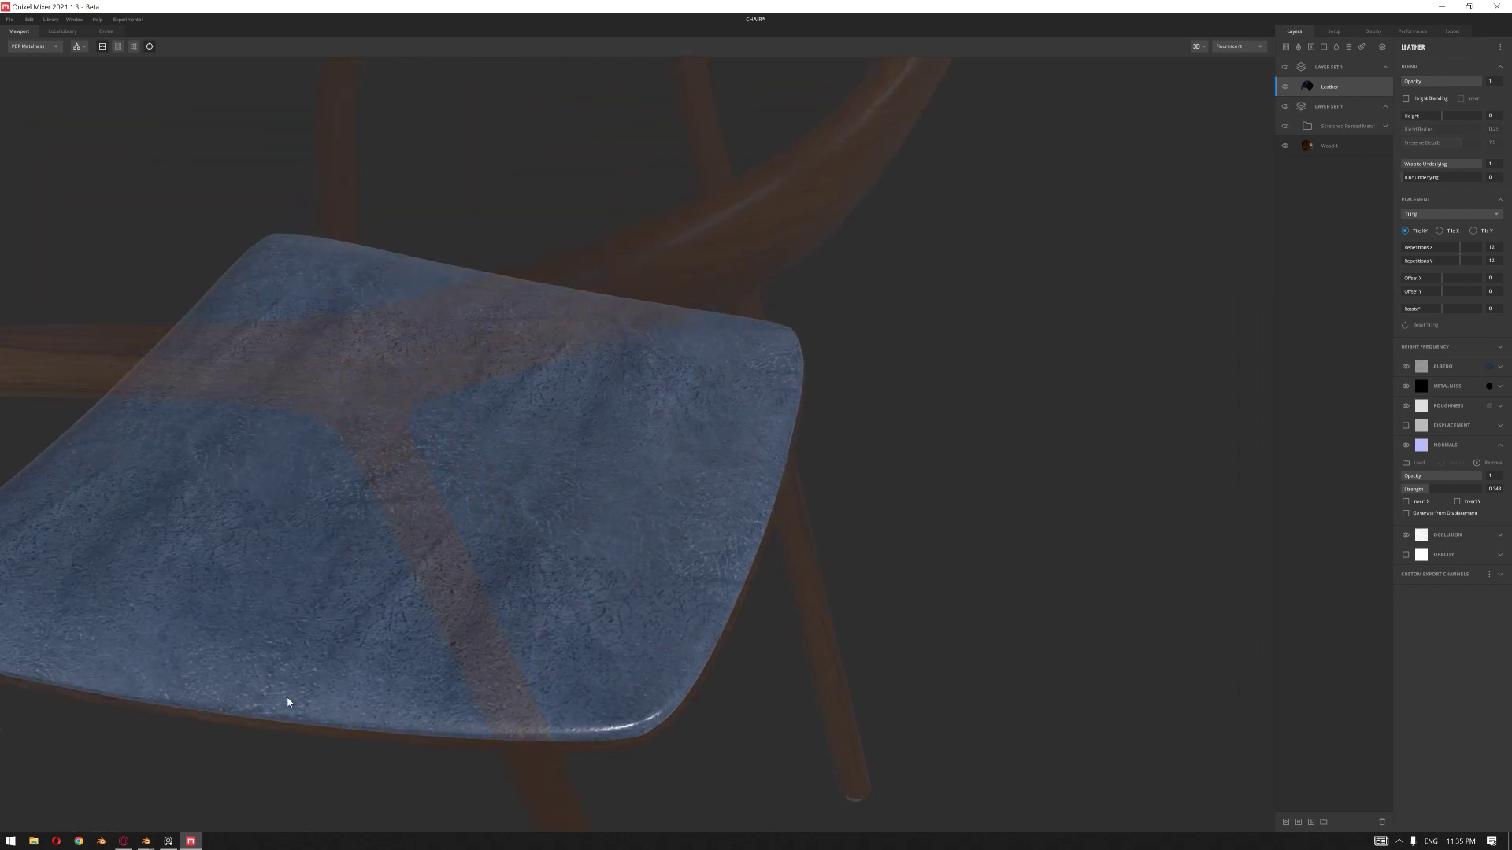
# - Switch to the reference photo and examine the stitching along the leather seat's edge
pyautogui.click(168, 841)
pyautogui.scroll(4, 1049, 533)
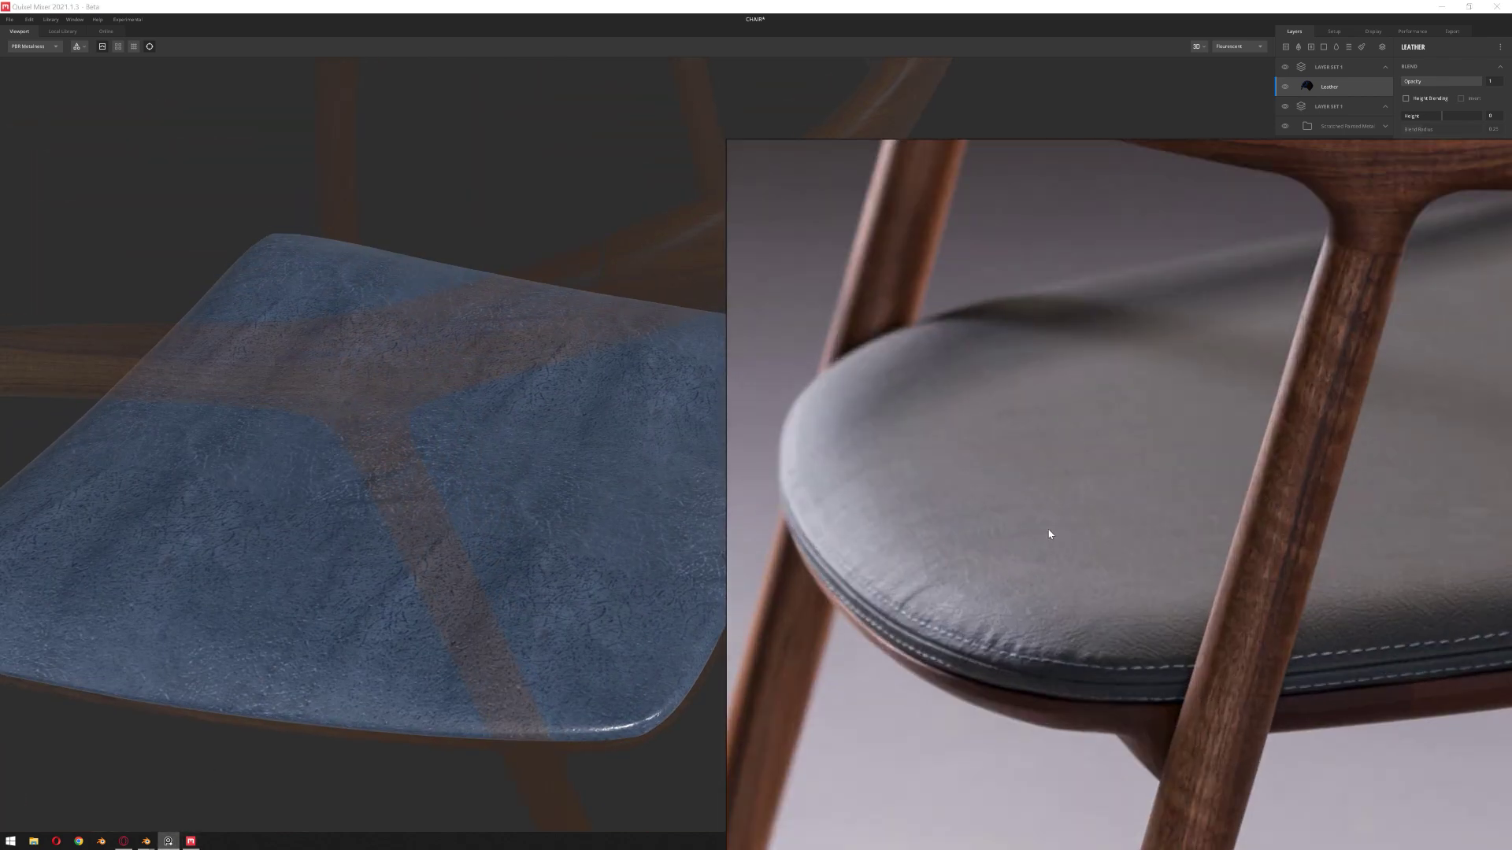
pyautogui.moveTo(1087, 638); pyautogui.dragTo(1014, 542)
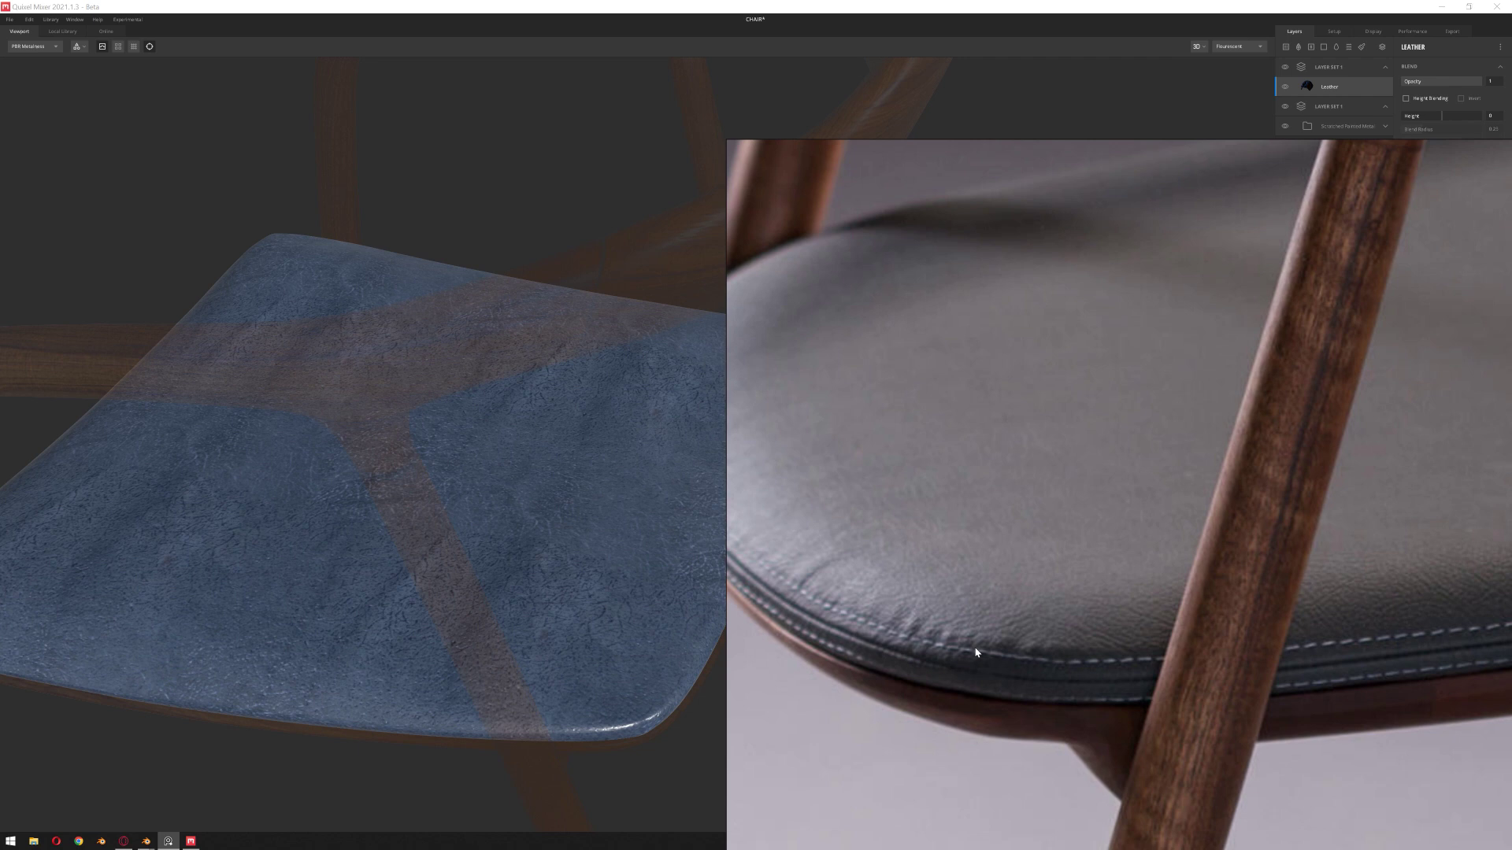
pyautogui.click(190, 841)
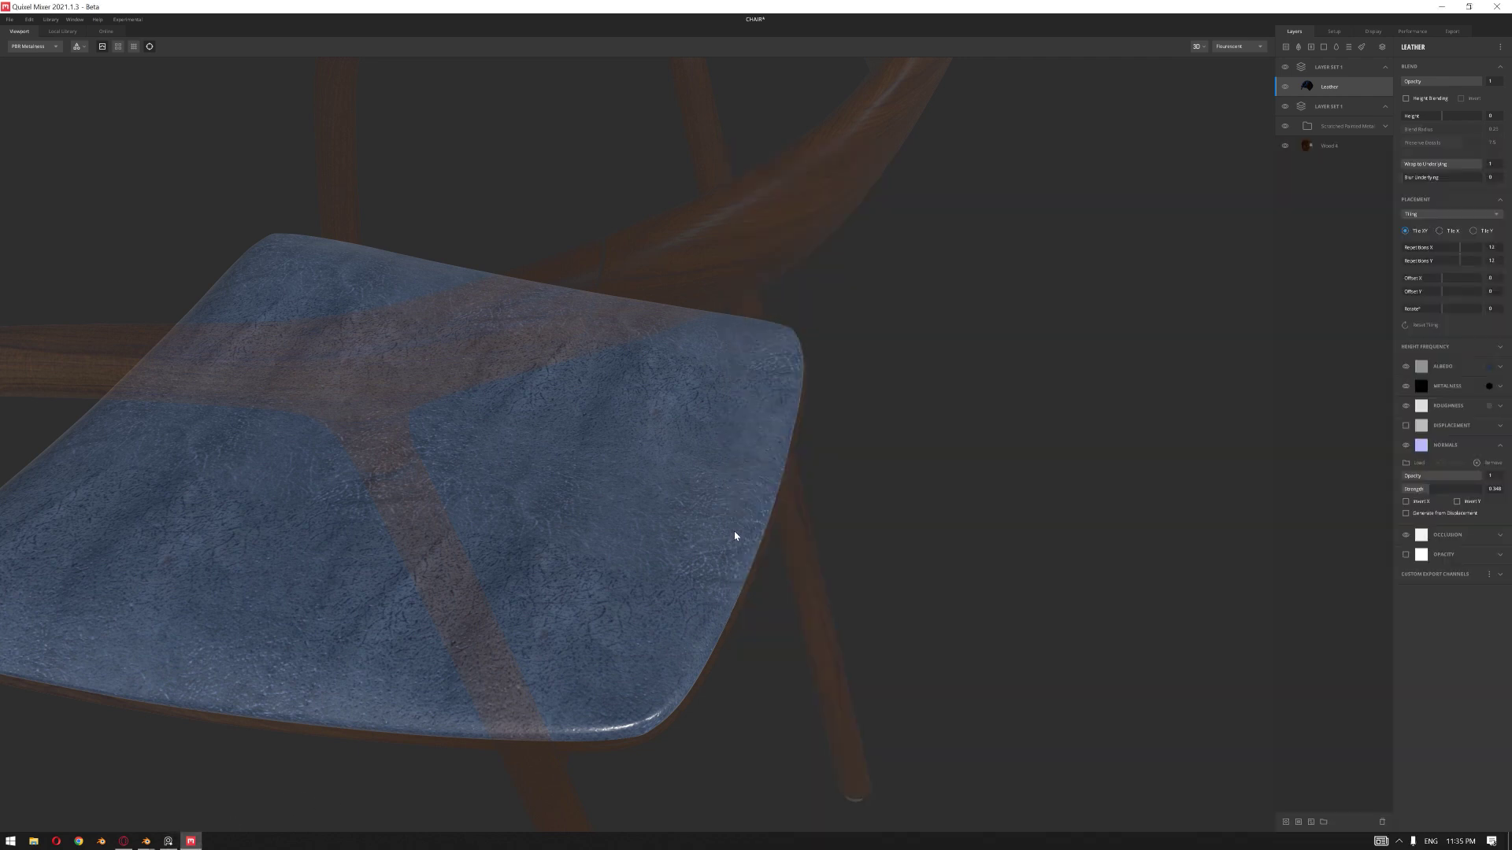
# - Add a paint layer above the Leather layer and frame the seat's front corner for painting
pyautogui.scroll(-4, 772, 517)
pyautogui.moveTo(815, 444); pyautogui.dragTo(777, 433)
pyautogui.moveTo(778, 434); pyautogui.dragTo(921, 424, button='middle')
pyautogui.scroll(3, 737, 431)
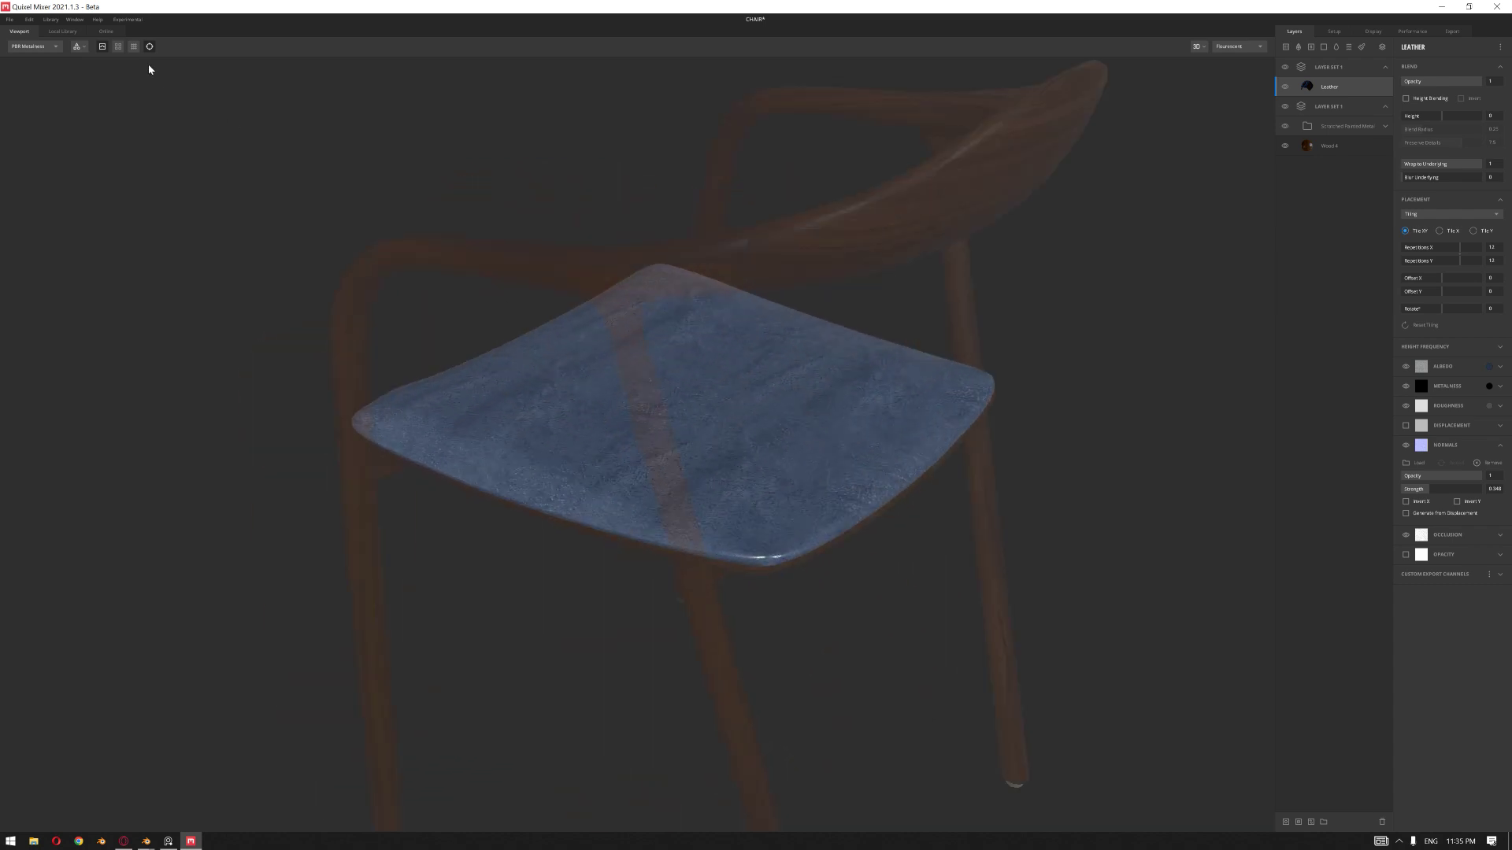
pyautogui.click(1362, 48)
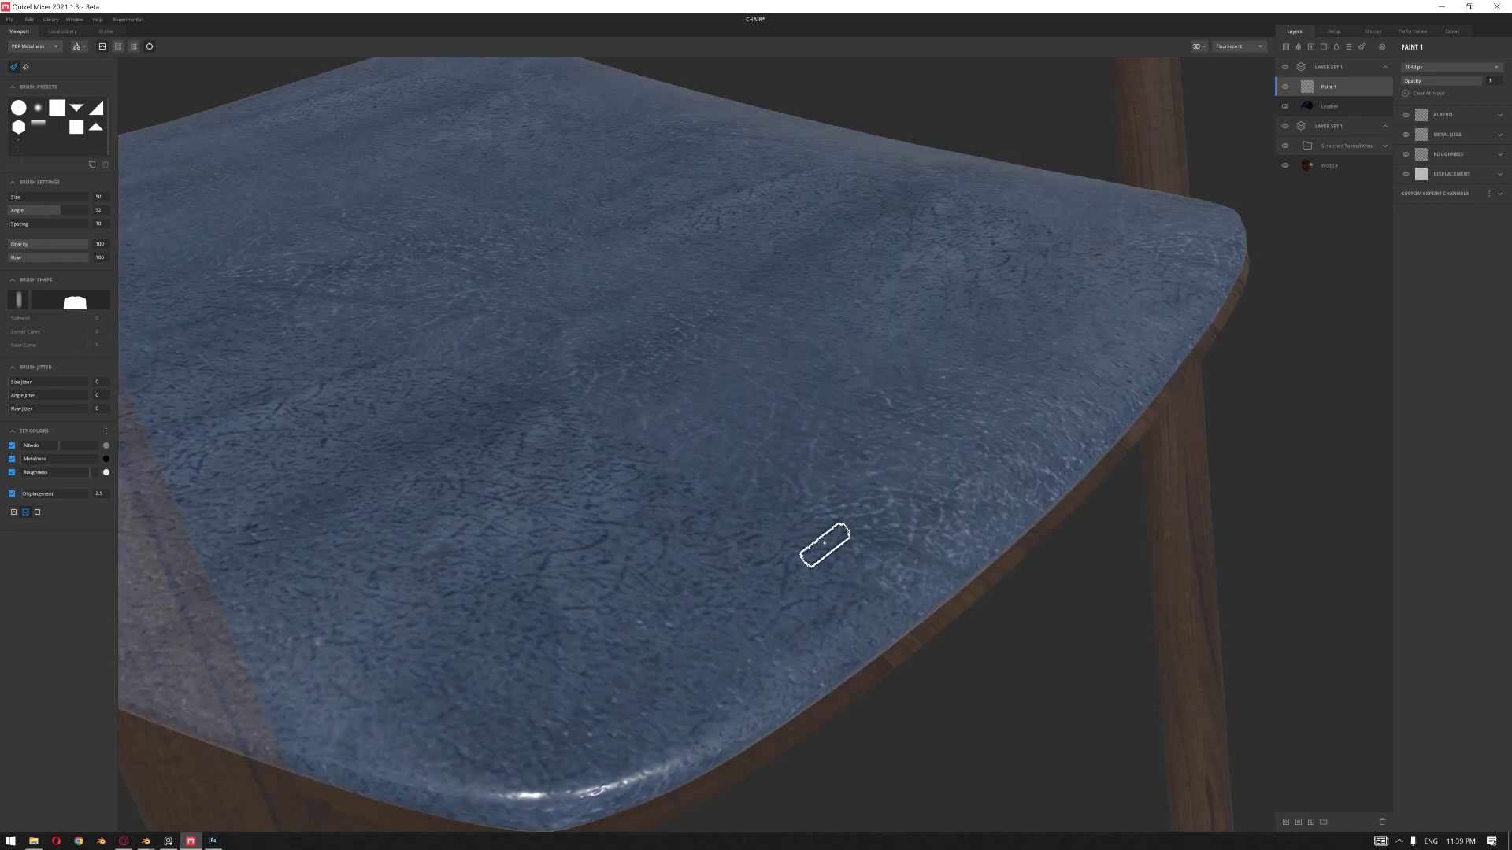
pyautogui.moveTo(854, 457)
pyautogui.keyDown('alt'); pyautogui.mouseDown()
pyautogui.moveTo(769, 428)
pyautogui.moveTo(799, 462)
pyautogui.moveTo(838, 459)
pyautogui.moveTo(834, 432)
pyautogui.moveTo(828, 445)
pyautogui.mouseUp(); pyautogui.keyUp('alt')
pyautogui.keyDown('alt'); pyautogui.moveTo(662, 383); pyautogui.dragTo(661, 402); pyautogui.keyUp('alt')
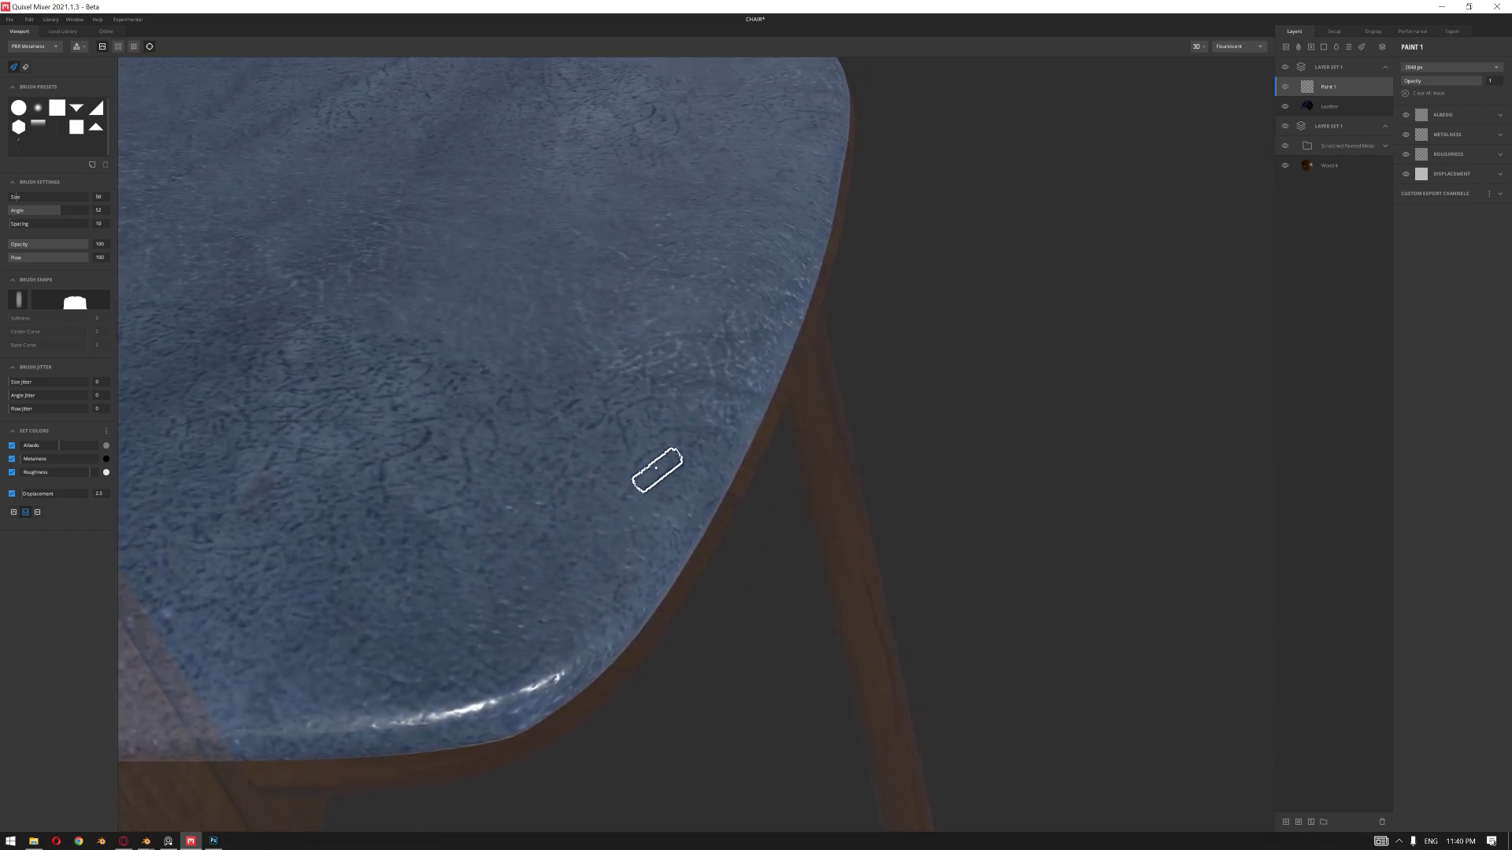
# - Try stamping a stitch near the seat's edge with the rotated stitch brush, and undo it
pyautogui.keyDown('shift'); pyautogui.scroll(2, 661, 469); pyautogui.keyUp('shift')
pyautogui.keyDown('shift'); pyautogui.scroll(-5, 662, 467); pyautogui.keyUp('shift')
pyautogui.keyDown('shift'); pyautogui.scroll(-2, 661, 467); pyautogui.keyUp('shift')
pyautogui.click(662, 475)
pyautogui.hotkey('ctrl', 'z')
# - Switch the brush's displacement mode to Set Displacement and undo the test stitch near the seat's edge
pyautogui.click(14, 512)
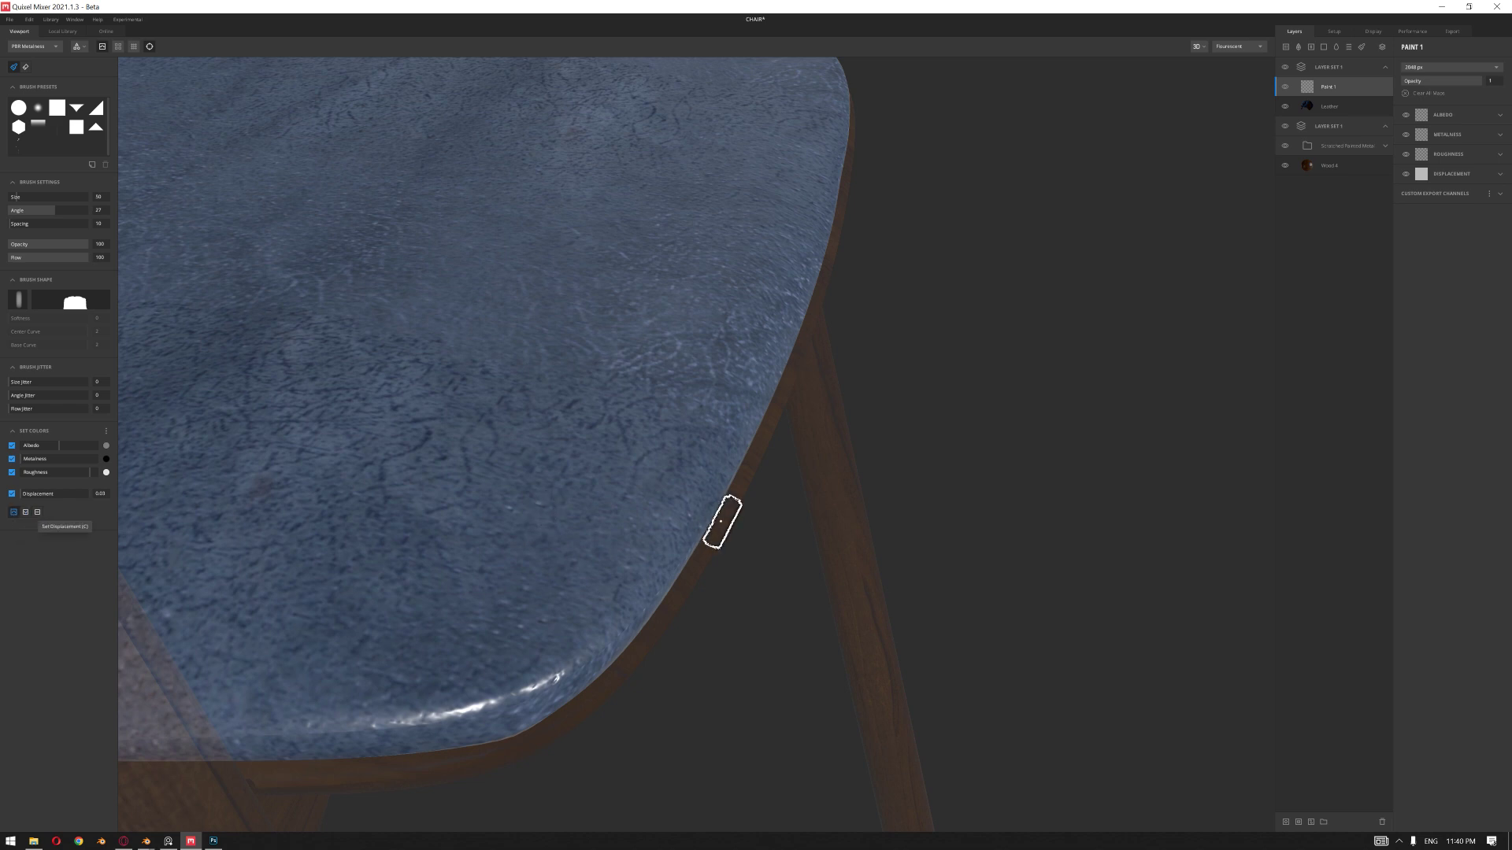
pyautogui.keyDown('alt'); pyautogui.moveTo(720, 478); pyautogui.dragTo(467, 507); pyautogui.keyUp('alt')
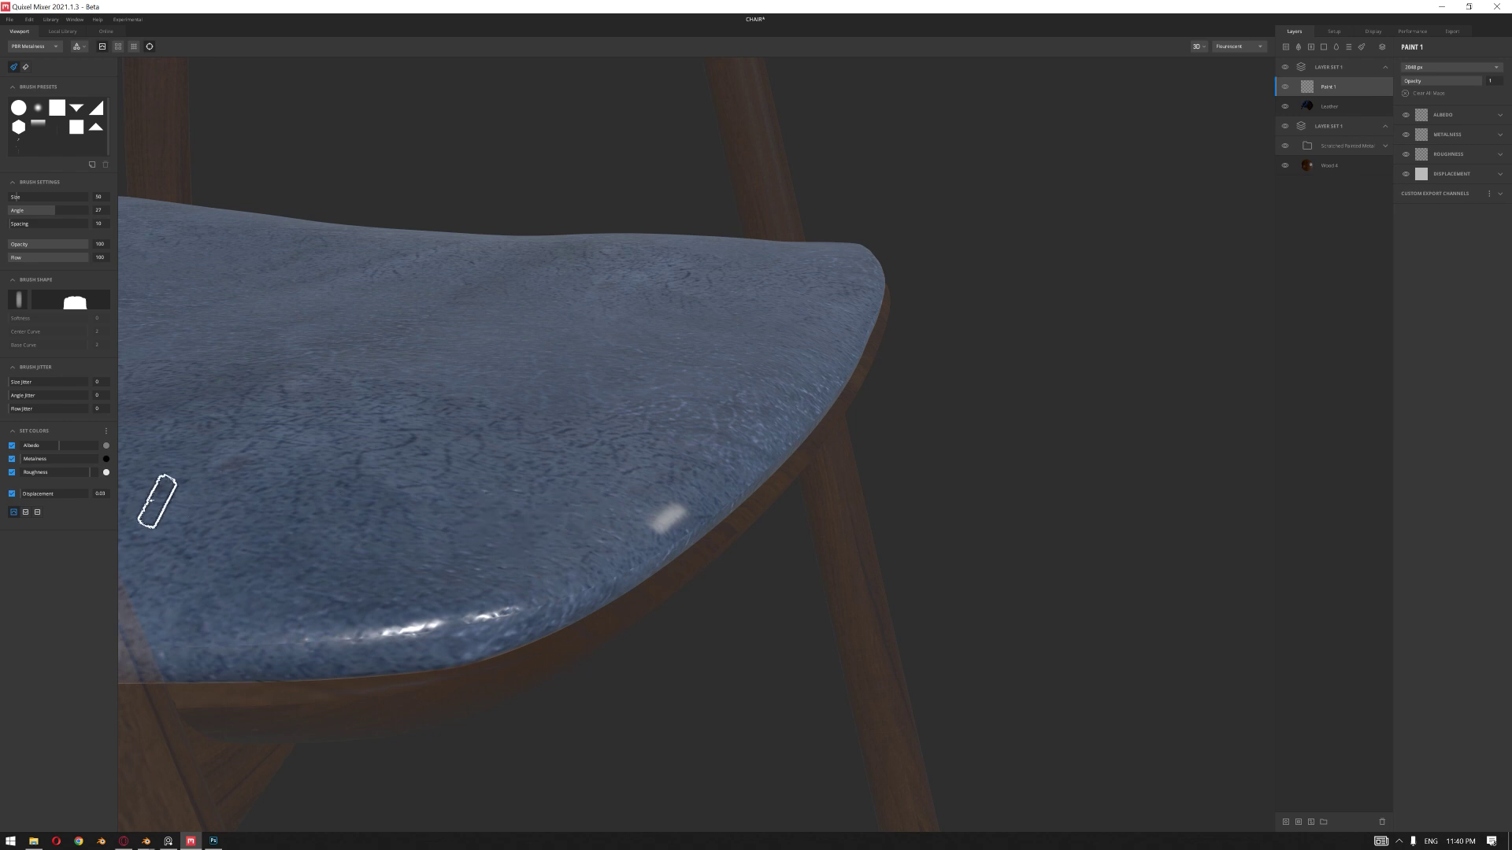
pyautogui.hotkey('ctrl', 'z')
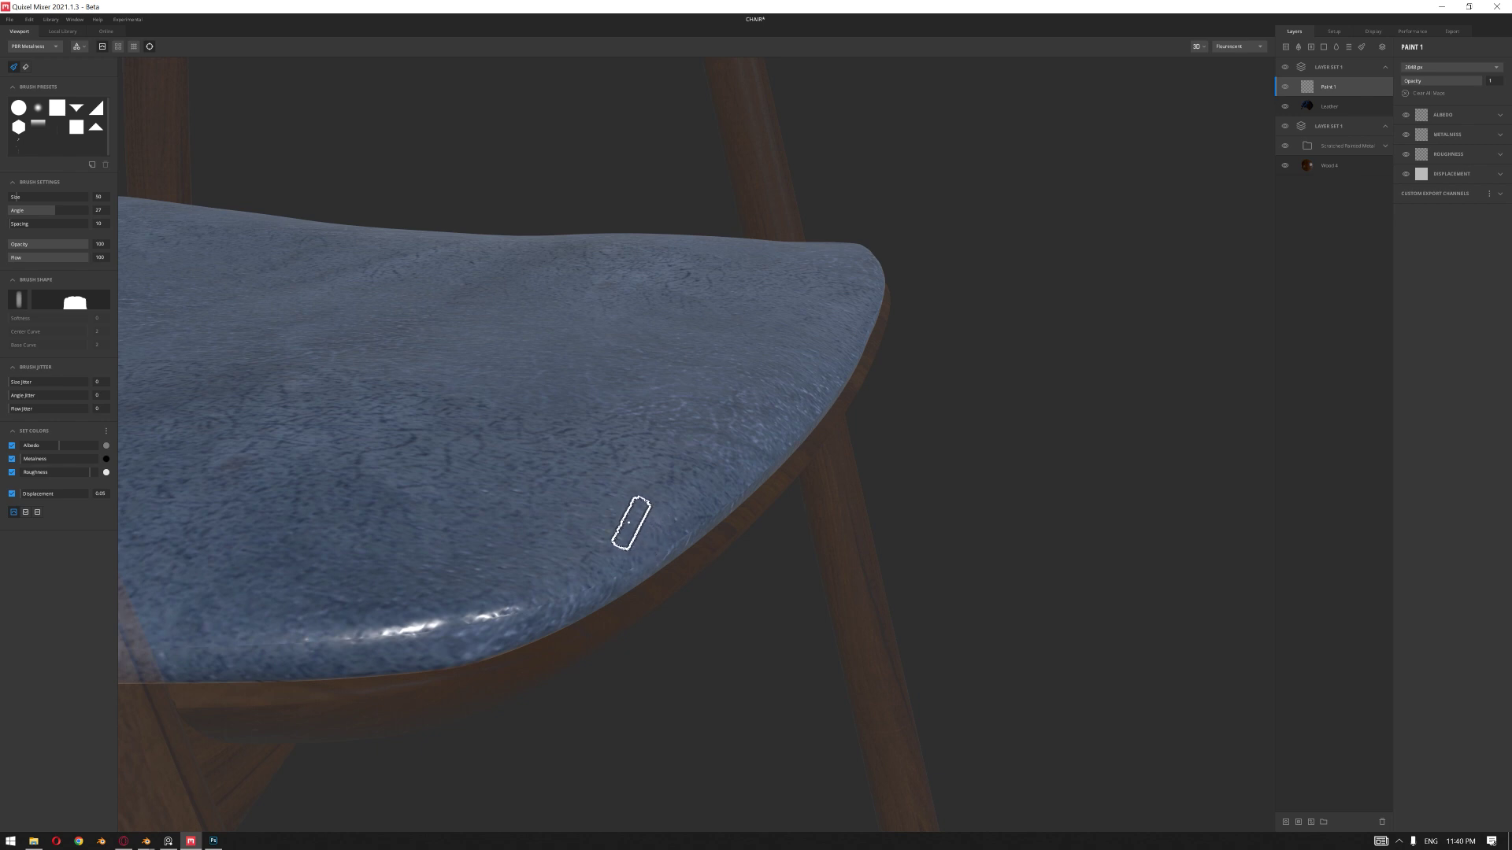
# - Shrink and rotate the stitch brush to follow the seat's front edge, and stamp a row of stitches along it from the corner
pyautogui.press('[')
pyautogui.press('[')
pyautogui.press('[')
pyautogui.press('[')
pyautogui.press('[')
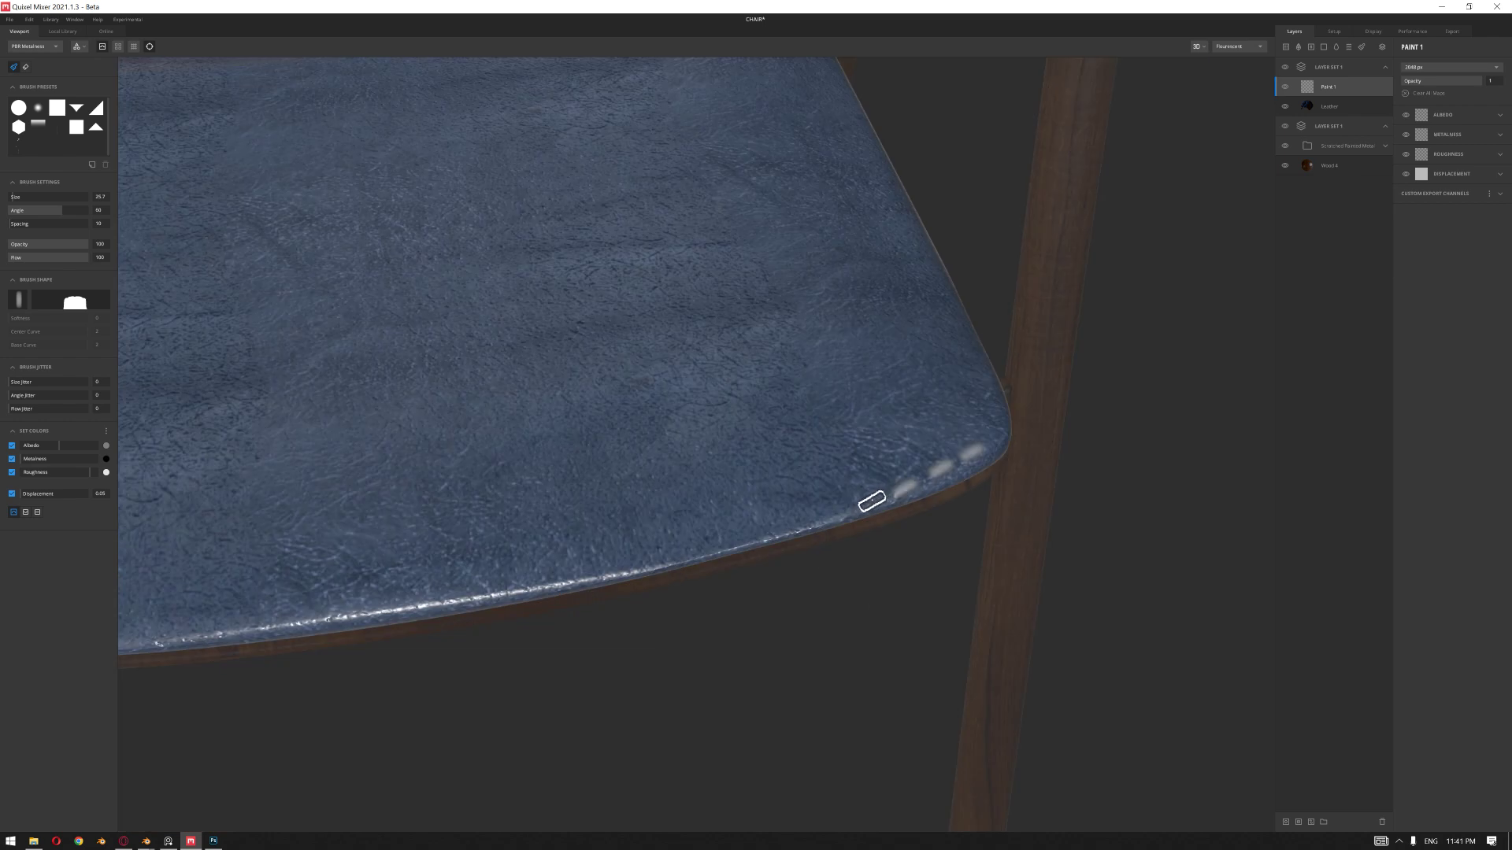
pyautogui.keyDown('shift'); pyautogui.scroll(4, 866, 501); pyautogui.keyUp('shift')
pyautogui.click(871, 500)
pyautogui.click(835, 514)
pyautogui.click(790, 525)
pyautogui.click(758, 534)
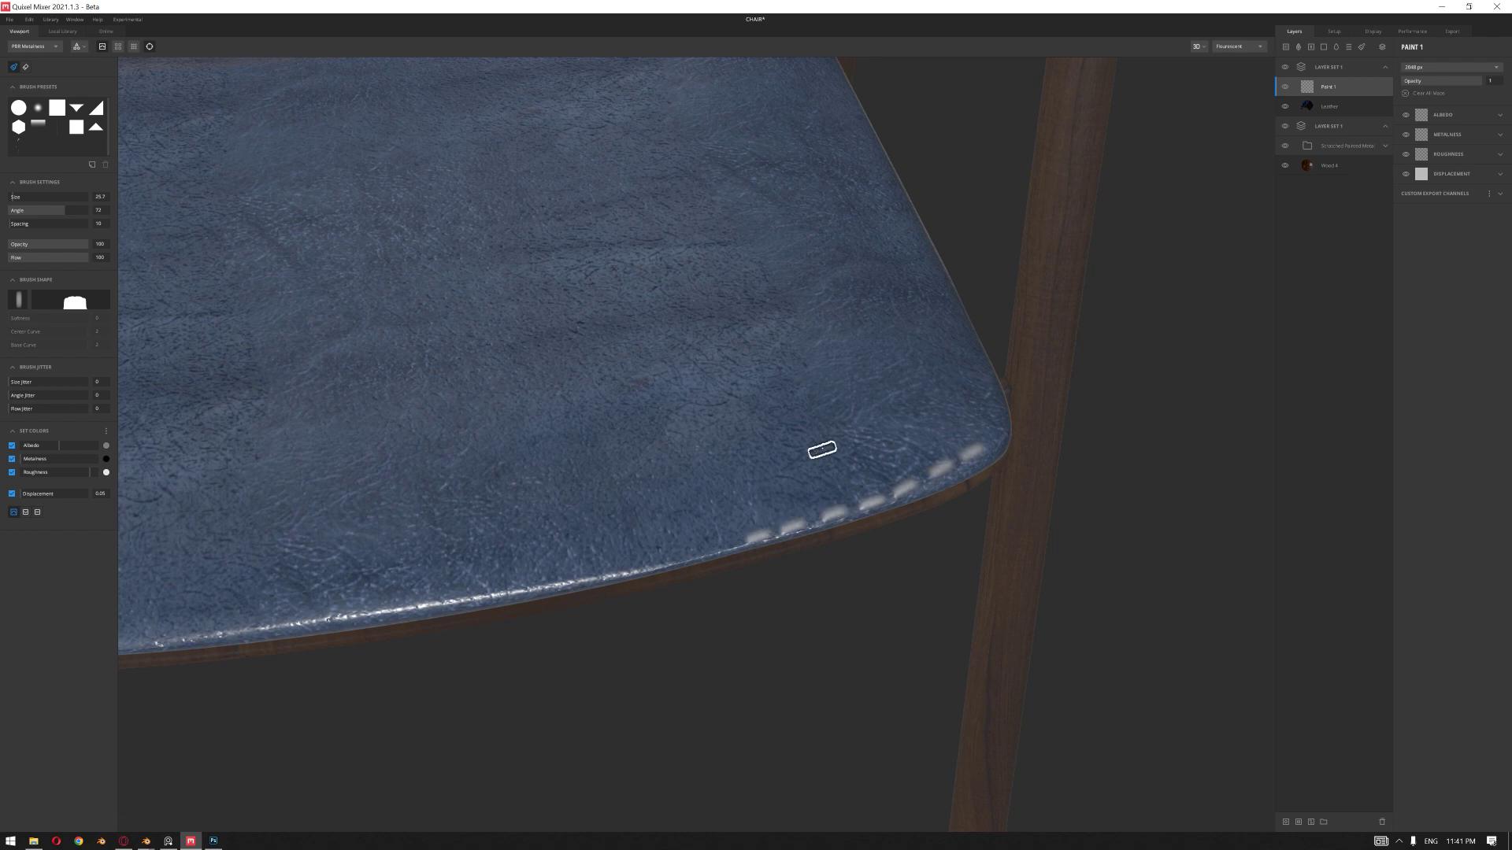
pyautogui.scroll(-5, 832, 419)
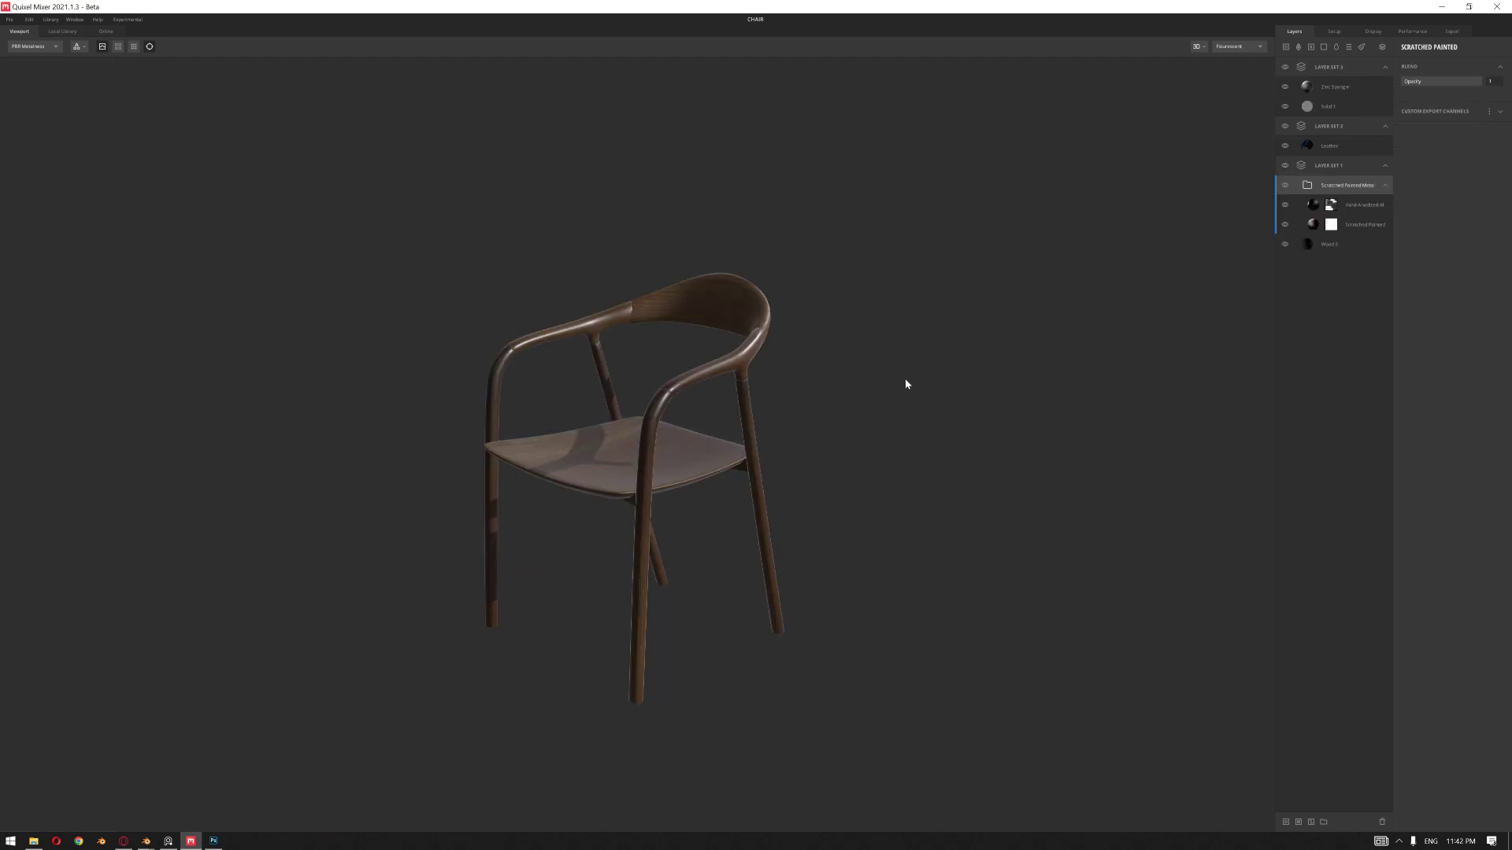
# - View the chair from behind, open its texture export settings, and switch to Blender
pyautogui.moveTo(911, 402); pyautogui.dragTo(753, 422)
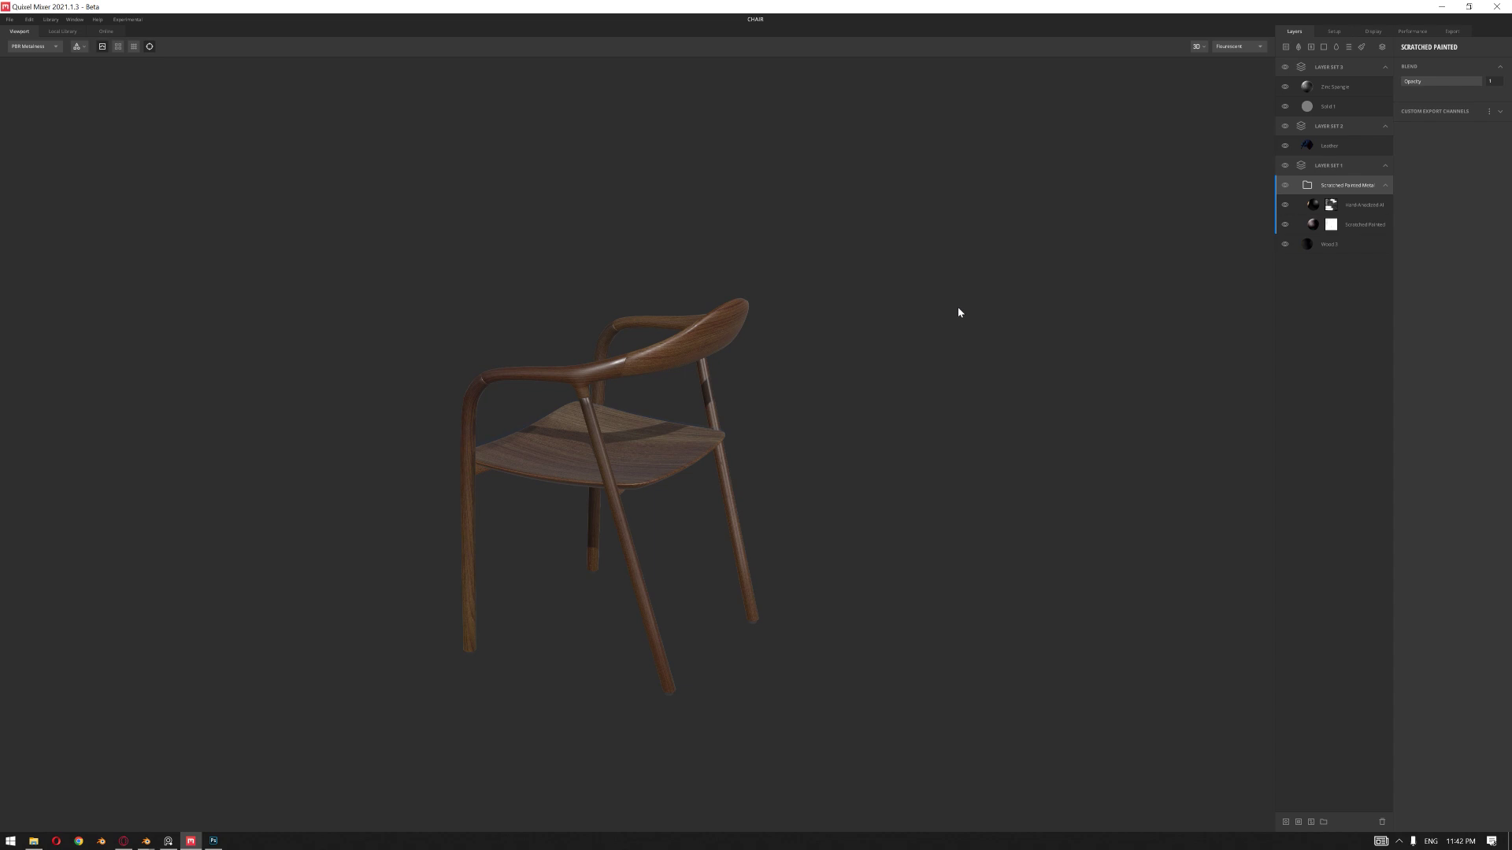
pyautogui.click(1449, 33)
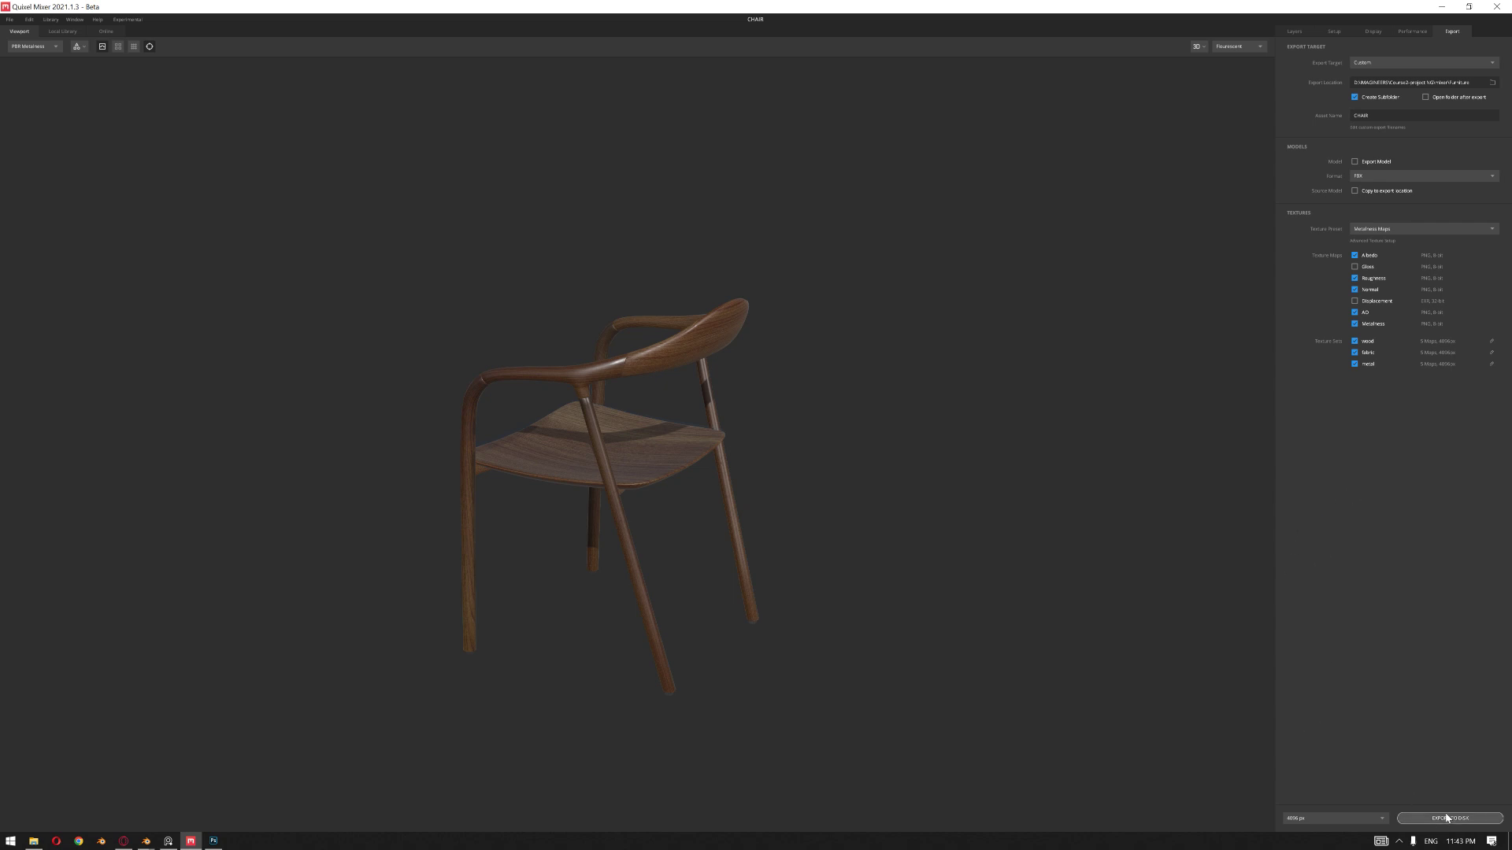
pyautogui.click(1438, 7)
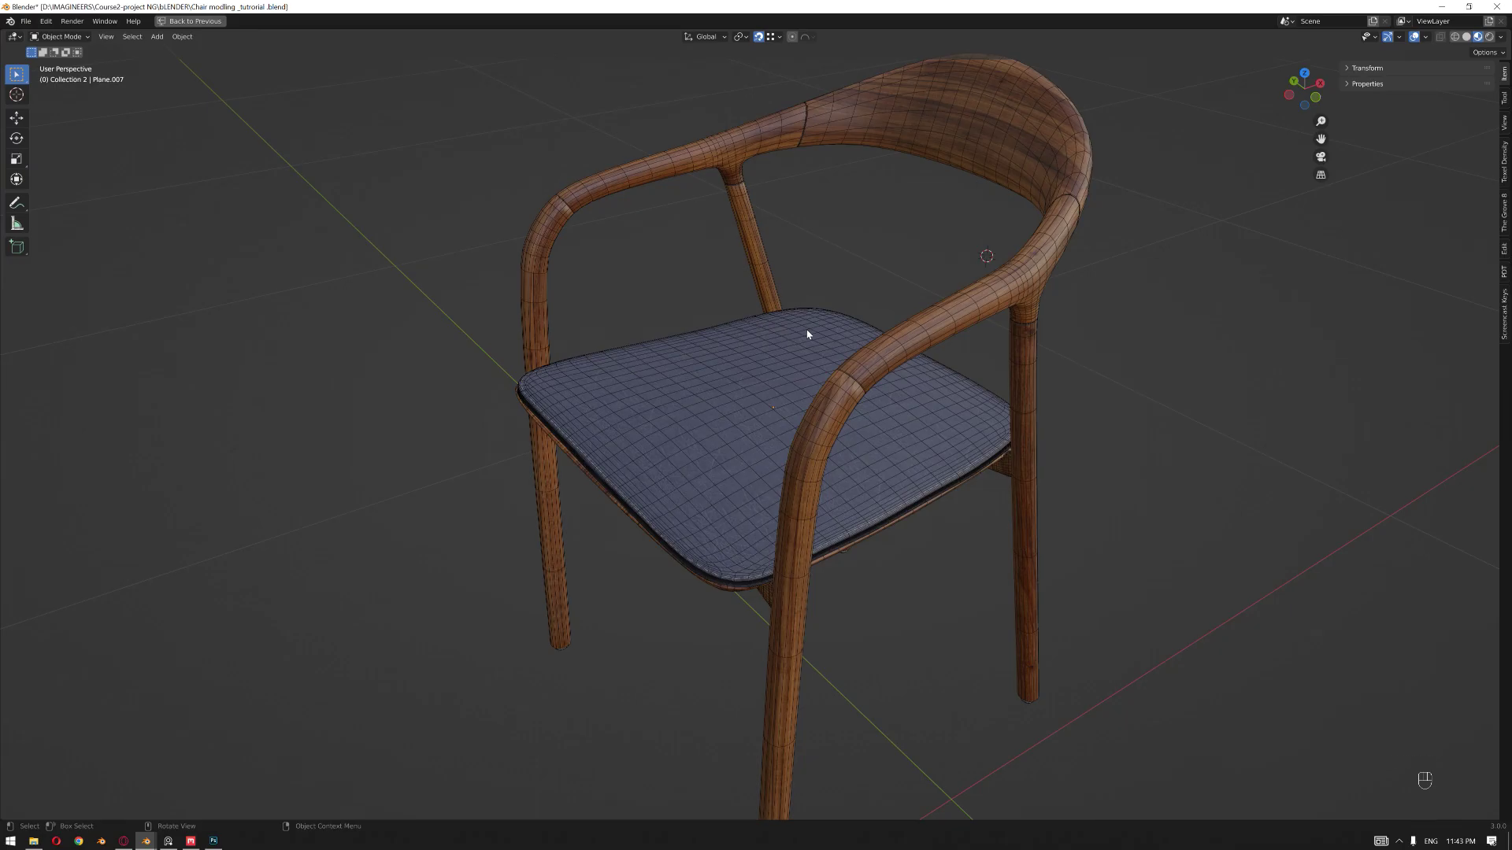
# - Turn off the wireframe overlay and bring the textured chair's stitched seat into view
pyautogui.moveTo(810, 331)
pyautogui.mouseDown(button='middle')
pyautogui.moveTo(745, 310)
pyautogui.moveTo(809, 327)
pyautogui.mouseUp(button='middle')
pyautogui.scroll(4, 810, 327)
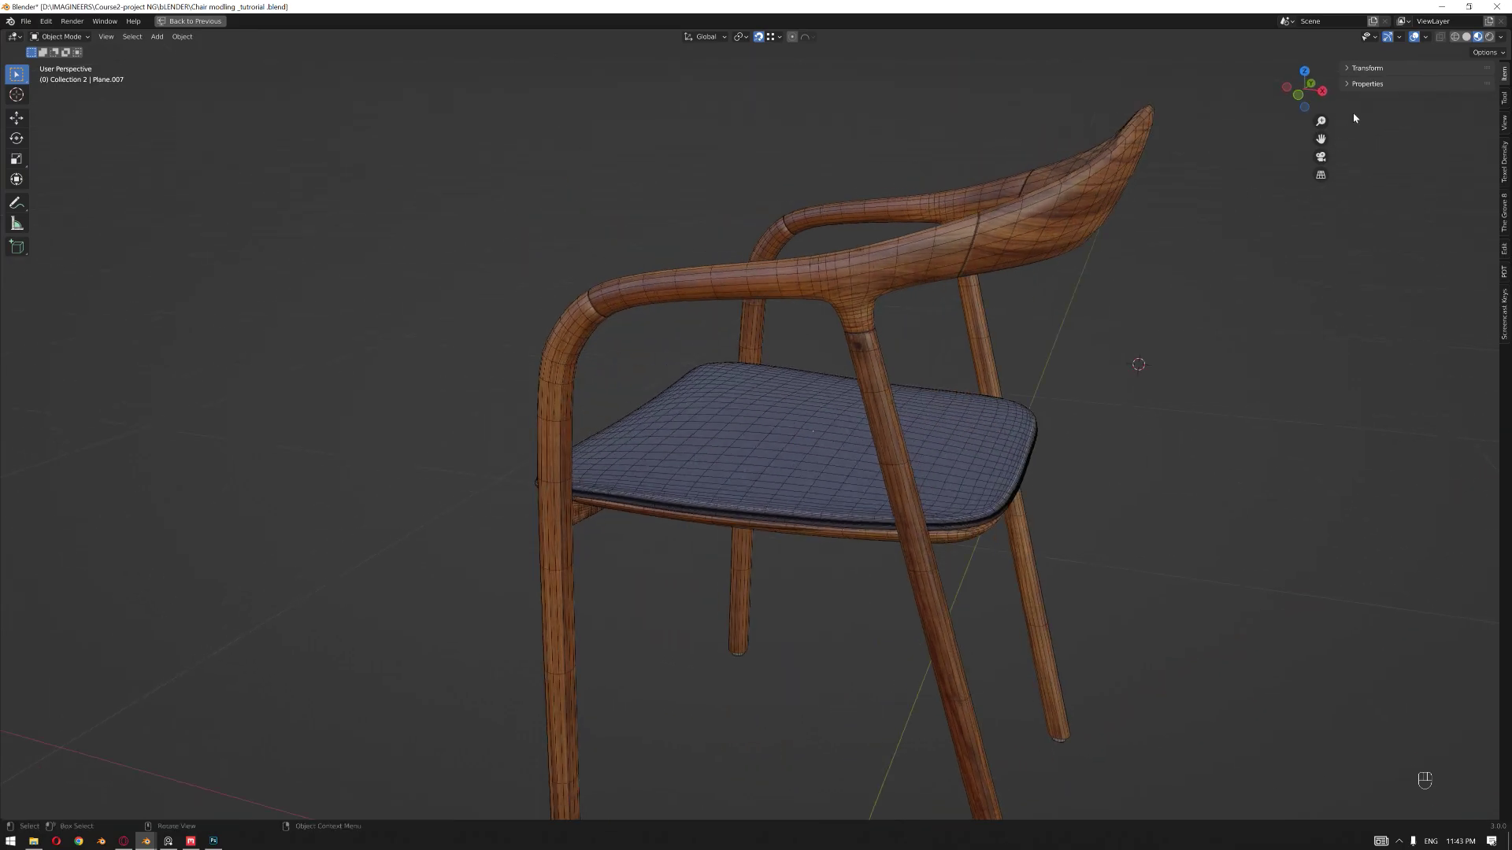
pyautogui.click(1426, 37)
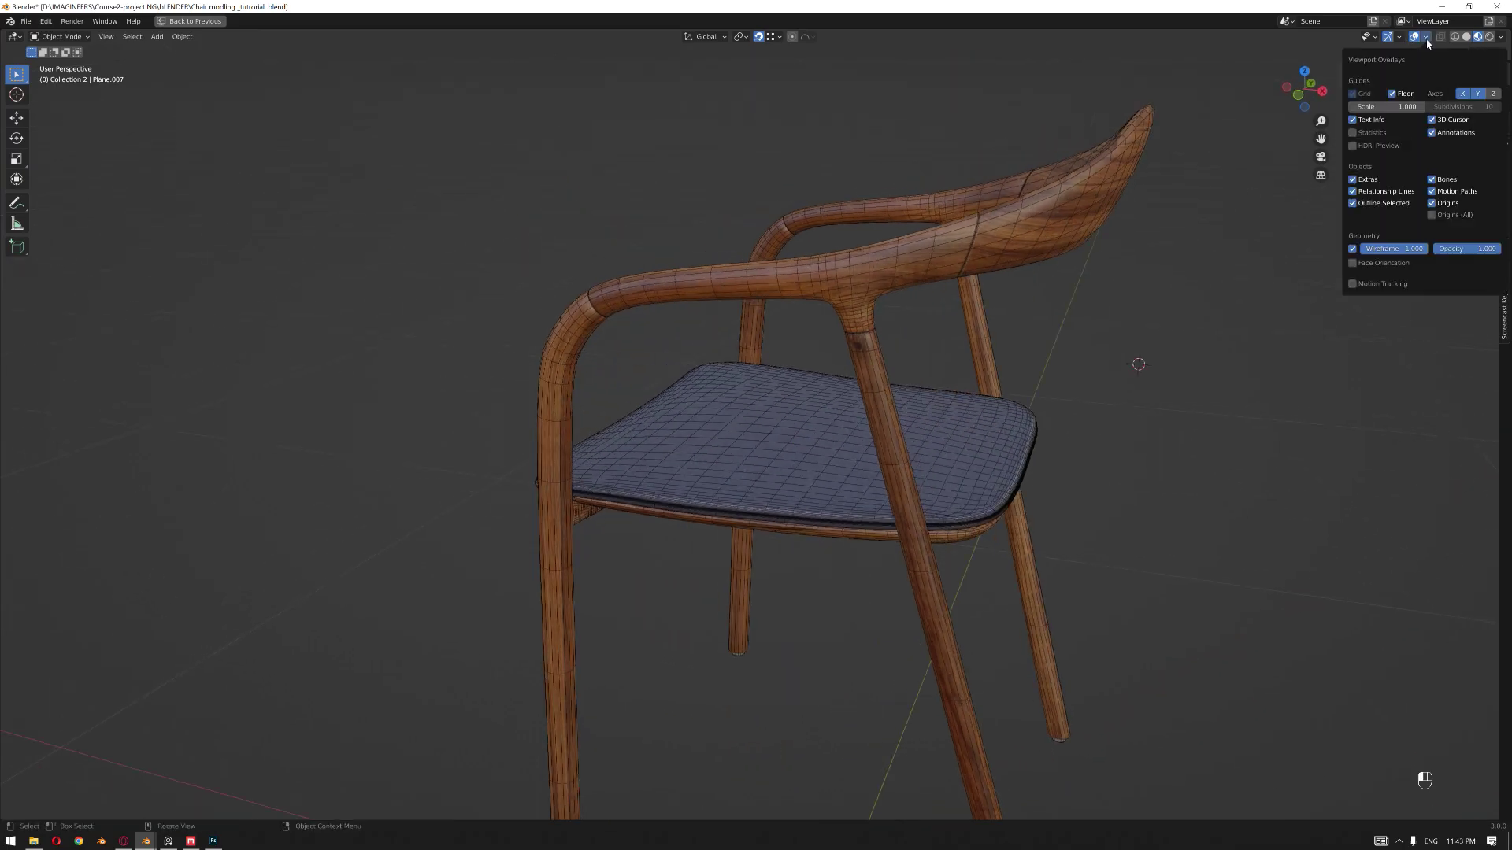
pyautogui.click(1352, 249)
pyautogui.moveTo(1184, 287); pyautogui.dragTo(798, 318, button='middle')
pyautogui.press('alt')
pyautogui.moveTo(757, 314)
pyautogui.mouseDown(button='middle')
pyautogui.moveTo(810, 312)
pyautogui.moveTo(745, 321)
pyautogui.mouseUp(button='middle')
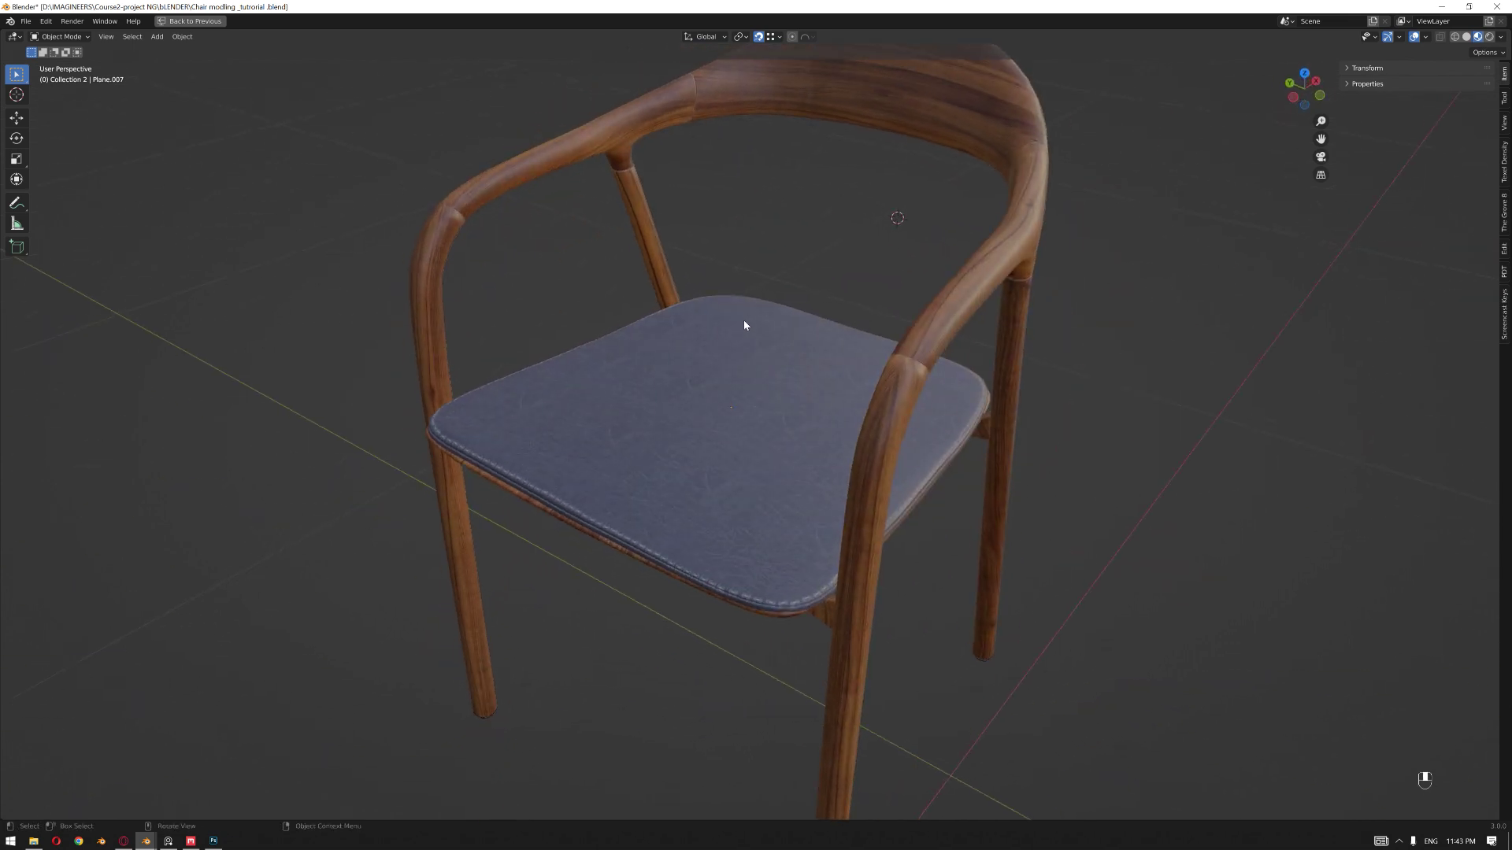
# - Restore the full workspace from the maximized viewport and view the whole textured chair beside the reference photo
pyautogui.scroll(-2, 724, 343)
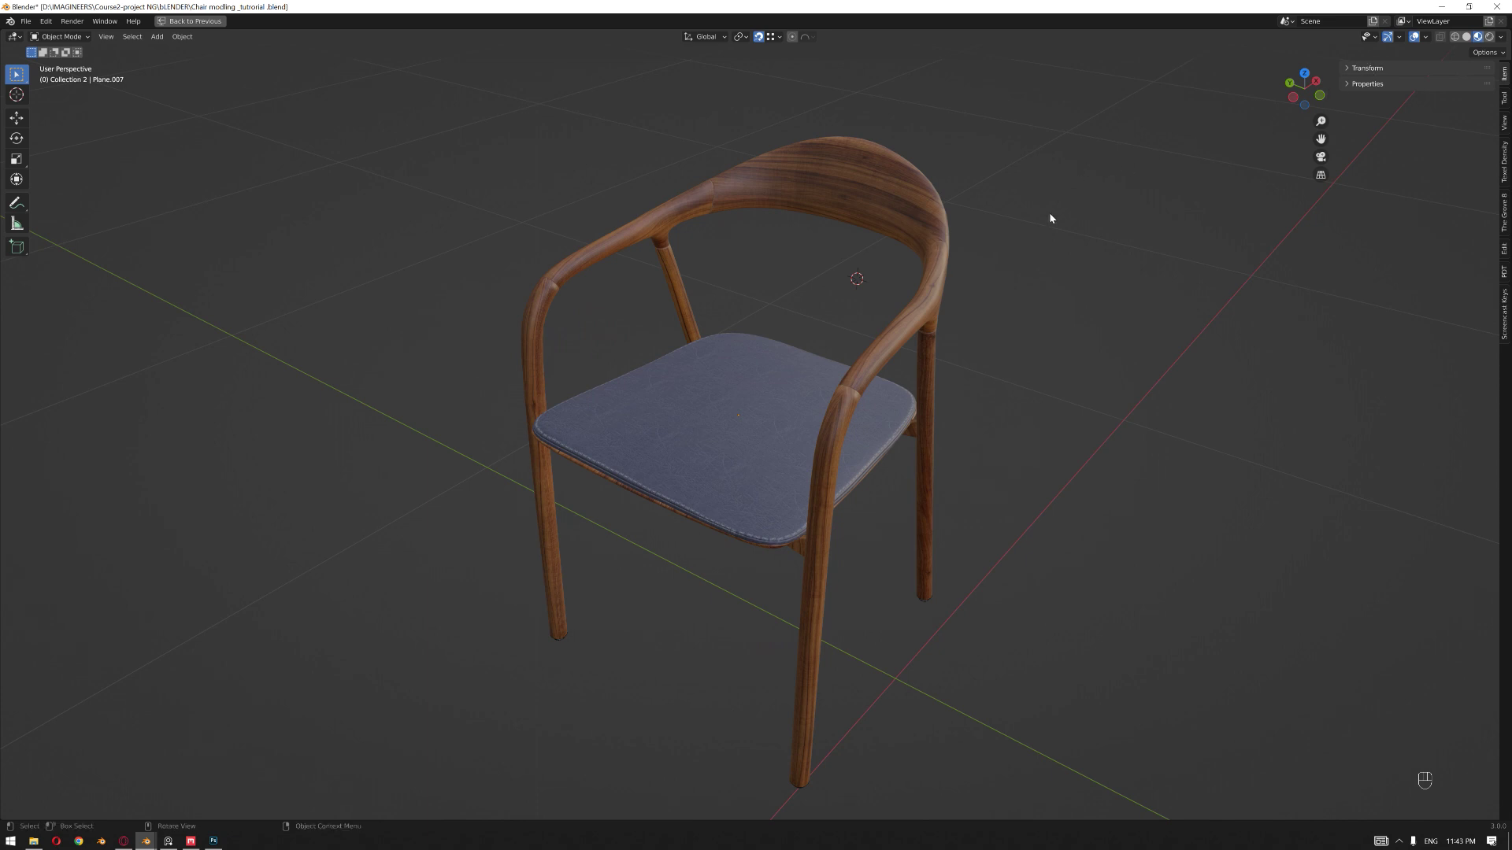
pyautogui.moveTo(1049, 218); pyautogui.dragTo(1003, 220, button='middle')
pyautogui.press('ctrl')
pyautogui.hotkey('ctrl', 'space')
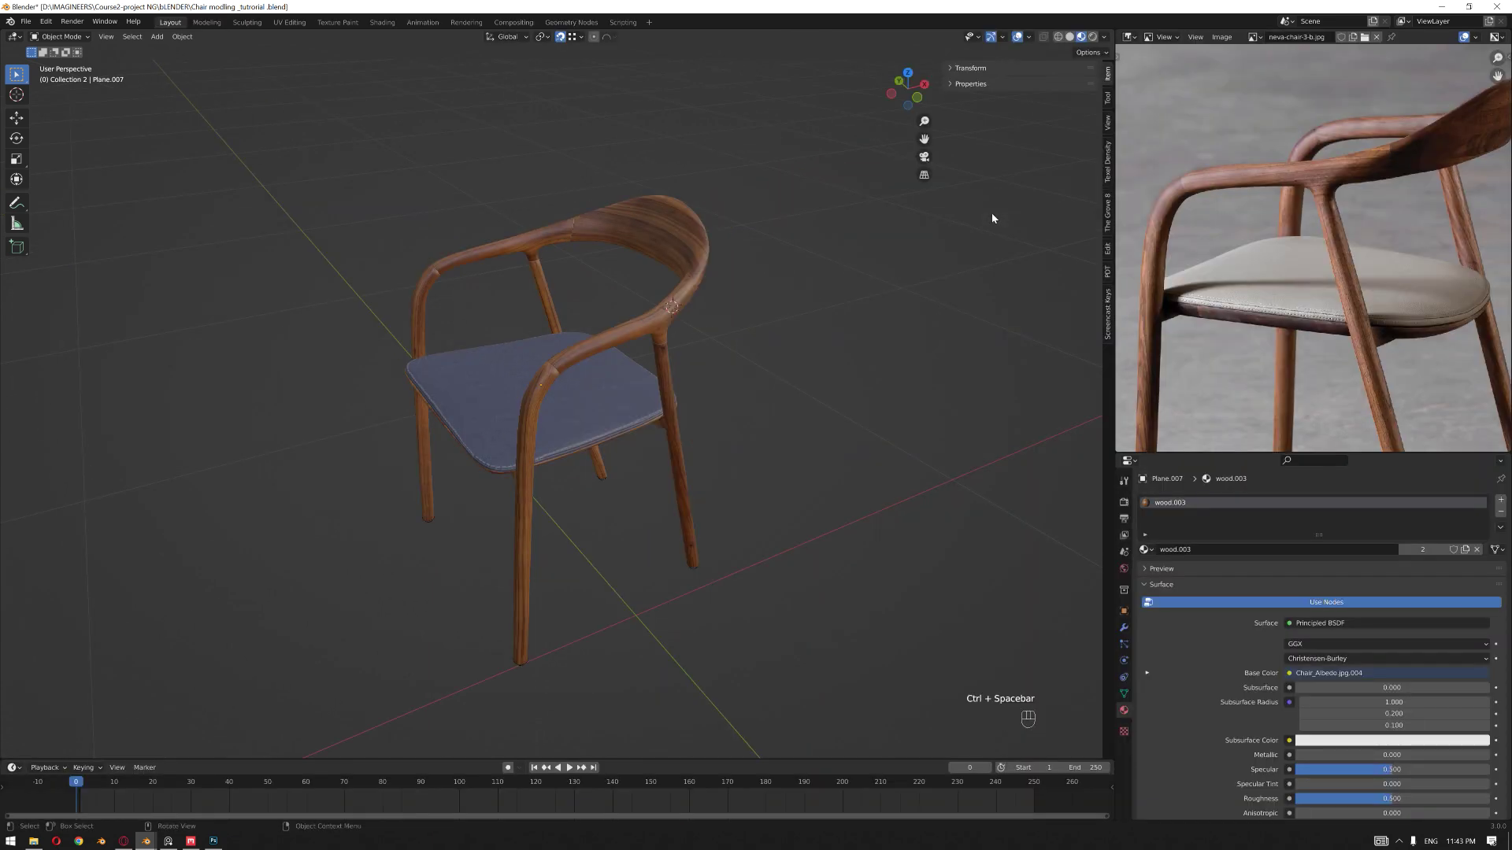
pyautogui.scroll(-2, 787, 243)
pyautogui.moveTo(765, 274); pyautogui.dragTo(791, 284, button='middle')
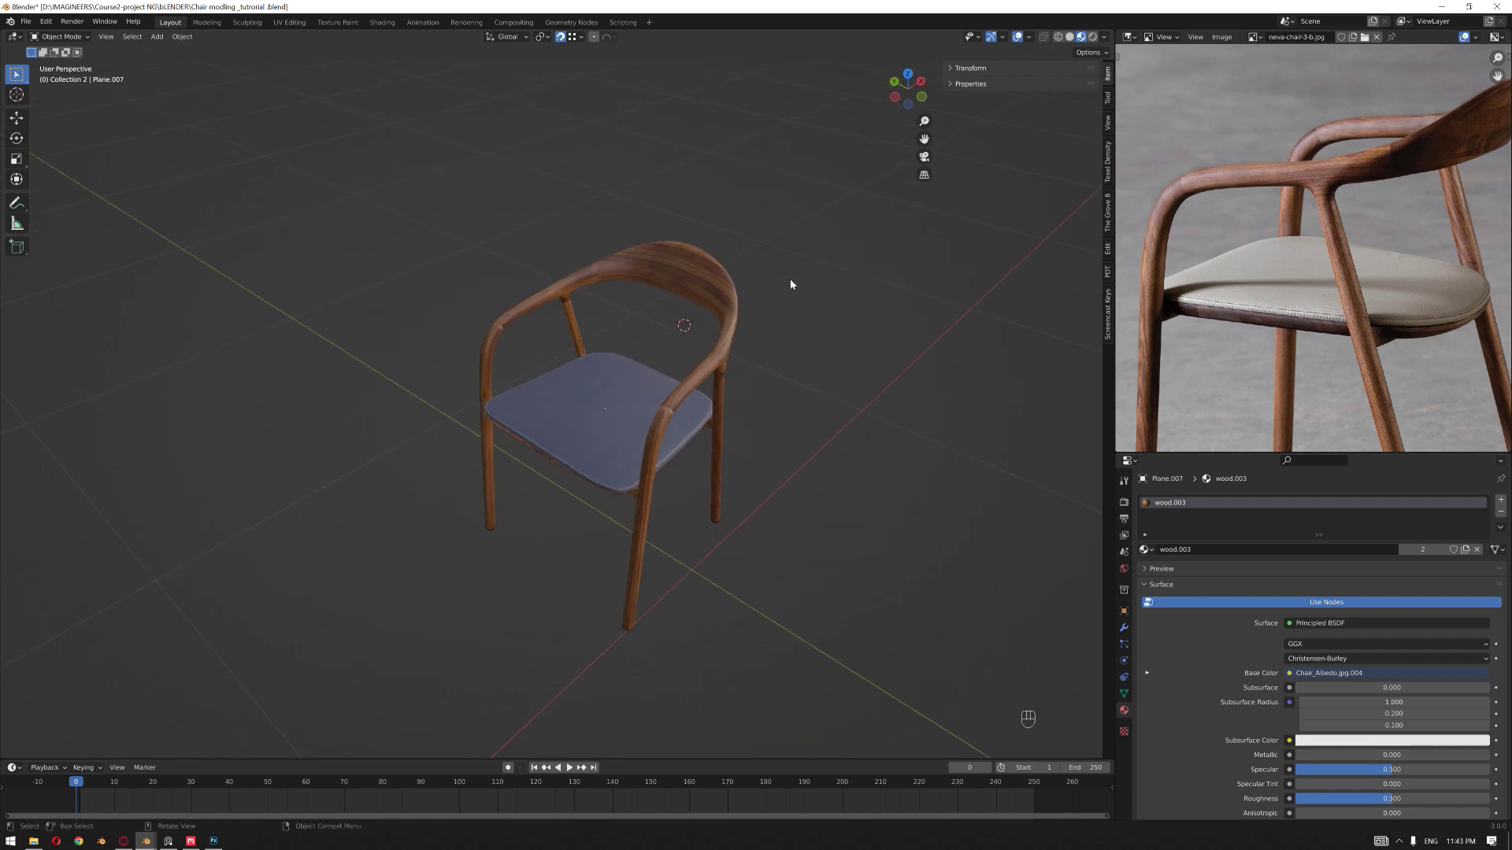
pyautogui.scroll(-1, 790, 275)
pyautogui.scroll(1, 784, 274)
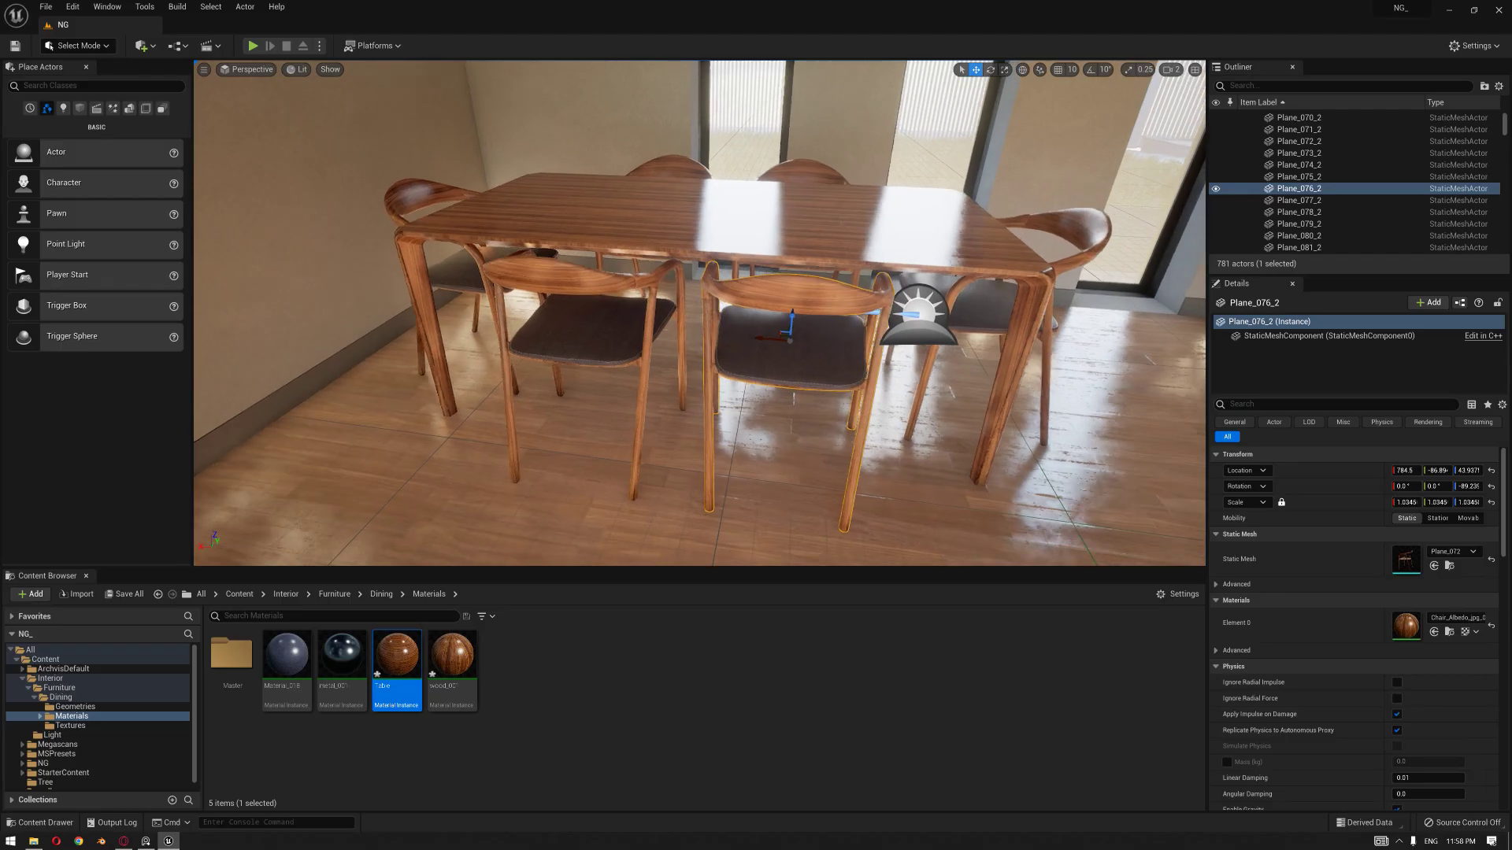
# - In Unreal Engine, open the wood_001 material instance to check its parameters and close it again
pyautogui.moveTo(911, 297); pyautogui.dragTo(618, 291, button='right')
pyautogui.doubleClick(452, 657)
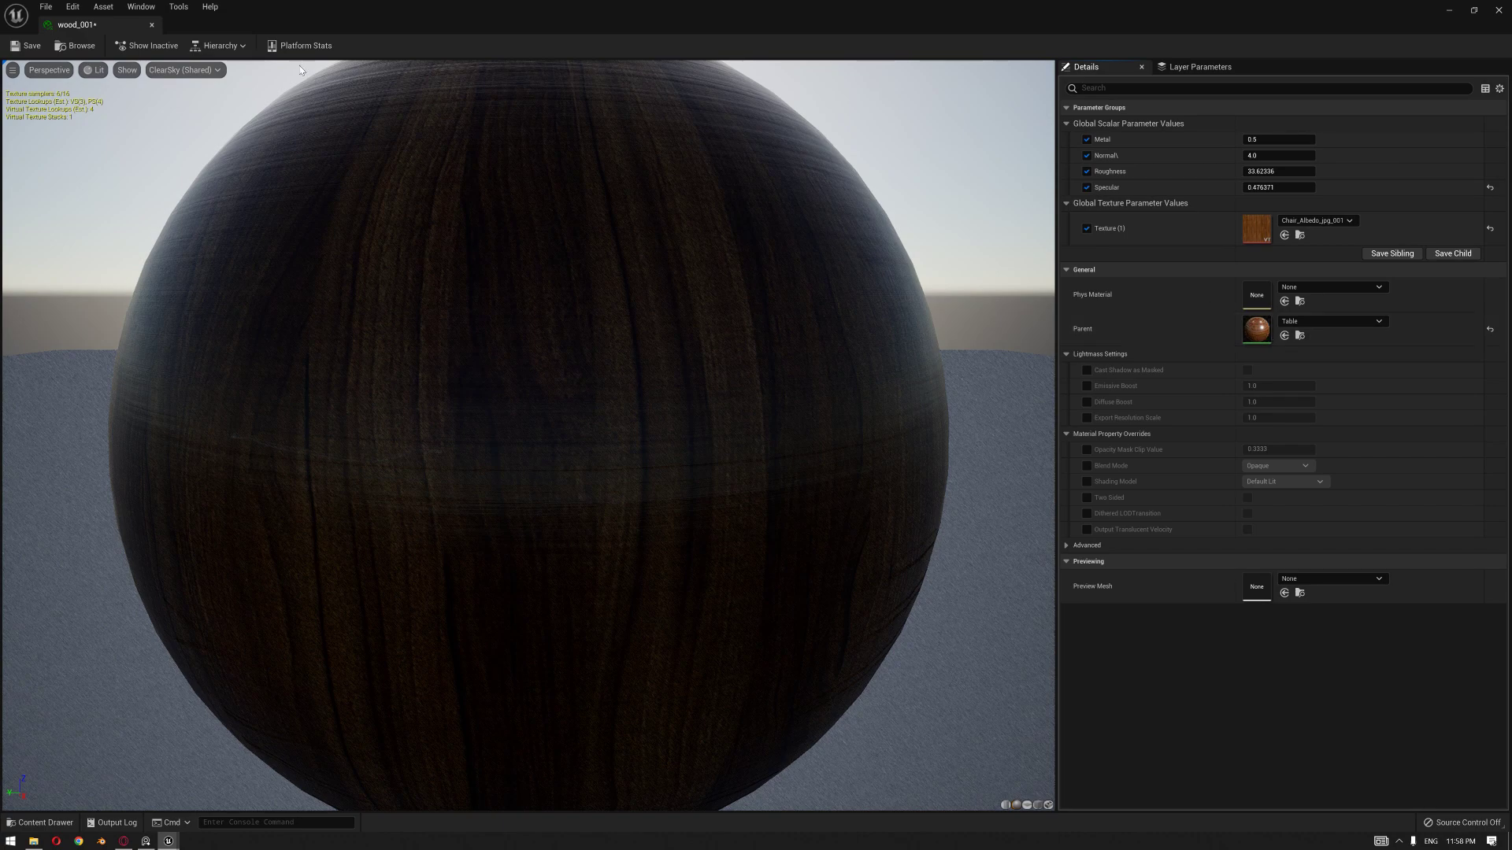
pyautogui.click(152, 24)
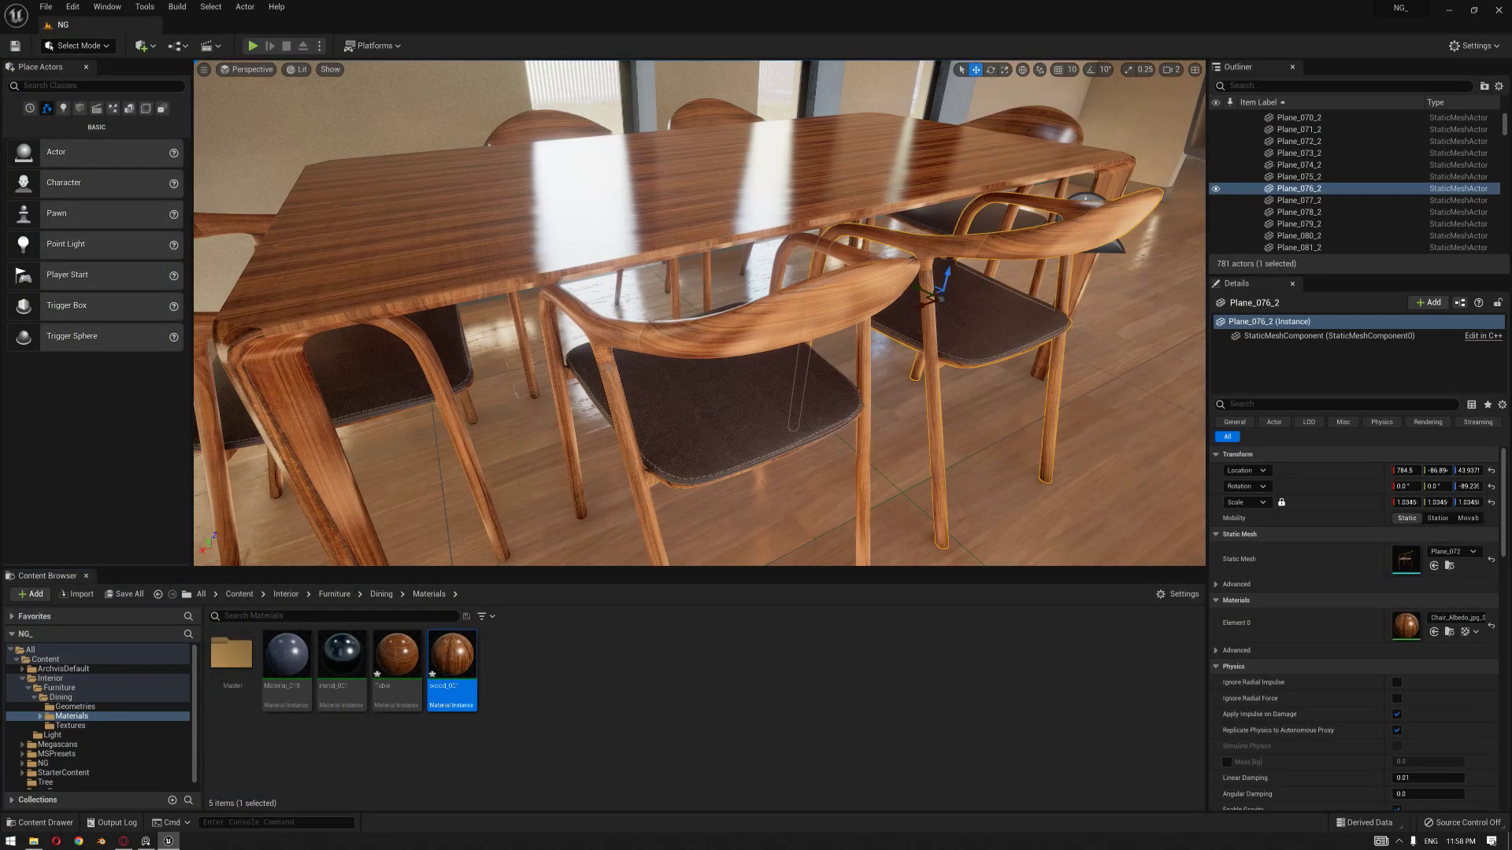
# - Open the Chair_Albedo_jpg_001_Mat material and survey its whole node graph
pyautogui.click(1299, 224)
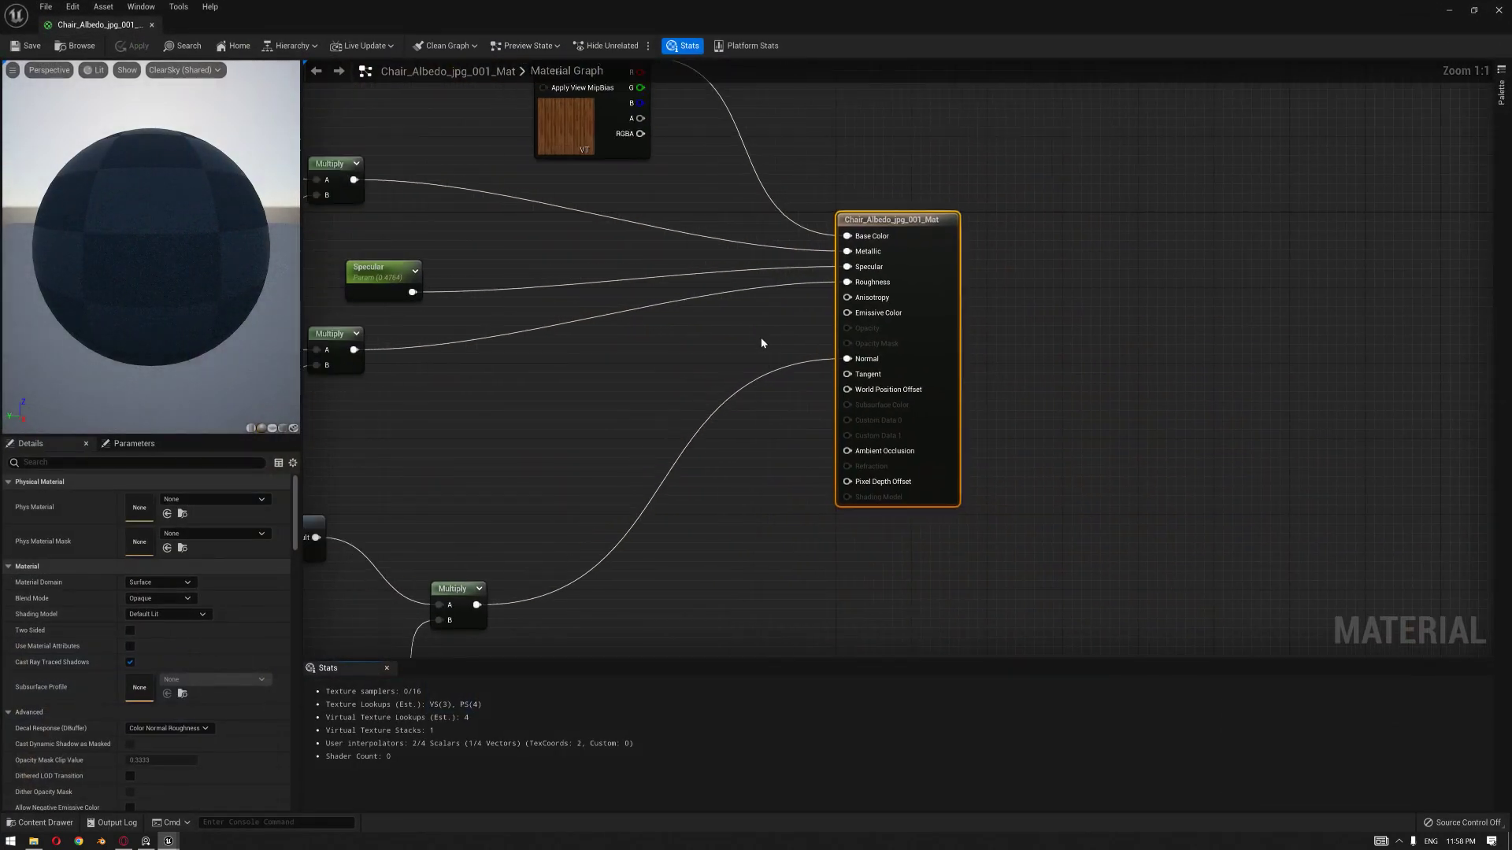
pyautogui.scroll(-4, 762, 337)
pyautogui.moveTo(810, 401); pyautogui.dragTo(957, 459, button='right')
pyautogui.scroll(2, 715, 356)
pyautogui.moveTo(797, 368); pyautogui.dragTo(824, 267, button='right')
pyautogui.scroll(-1, 824, 267)
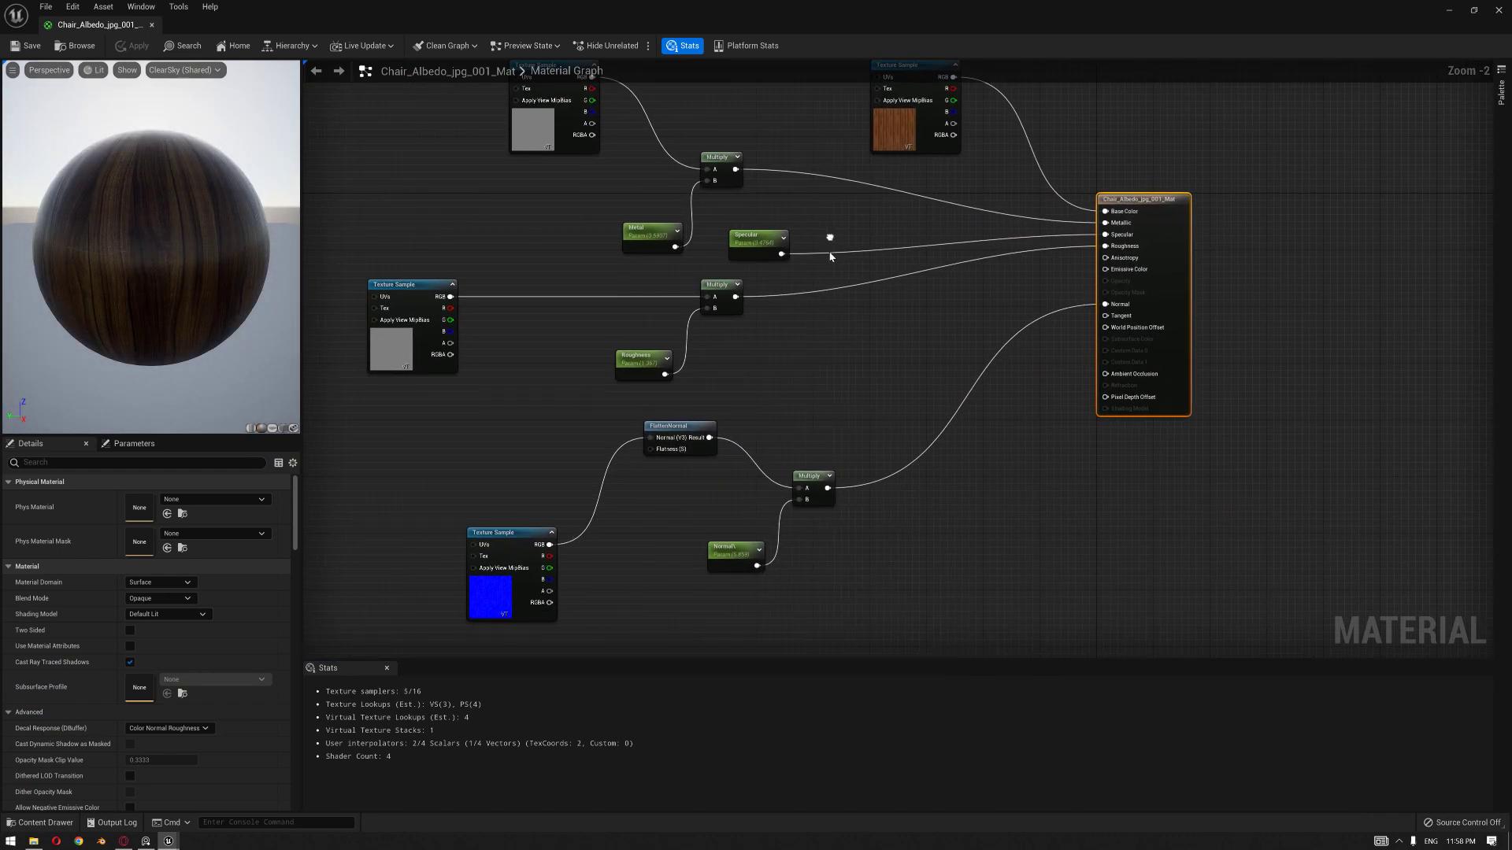
pyautogui.moveTo(850, 136); pyautogui.dragTo(862, 279, button='right')
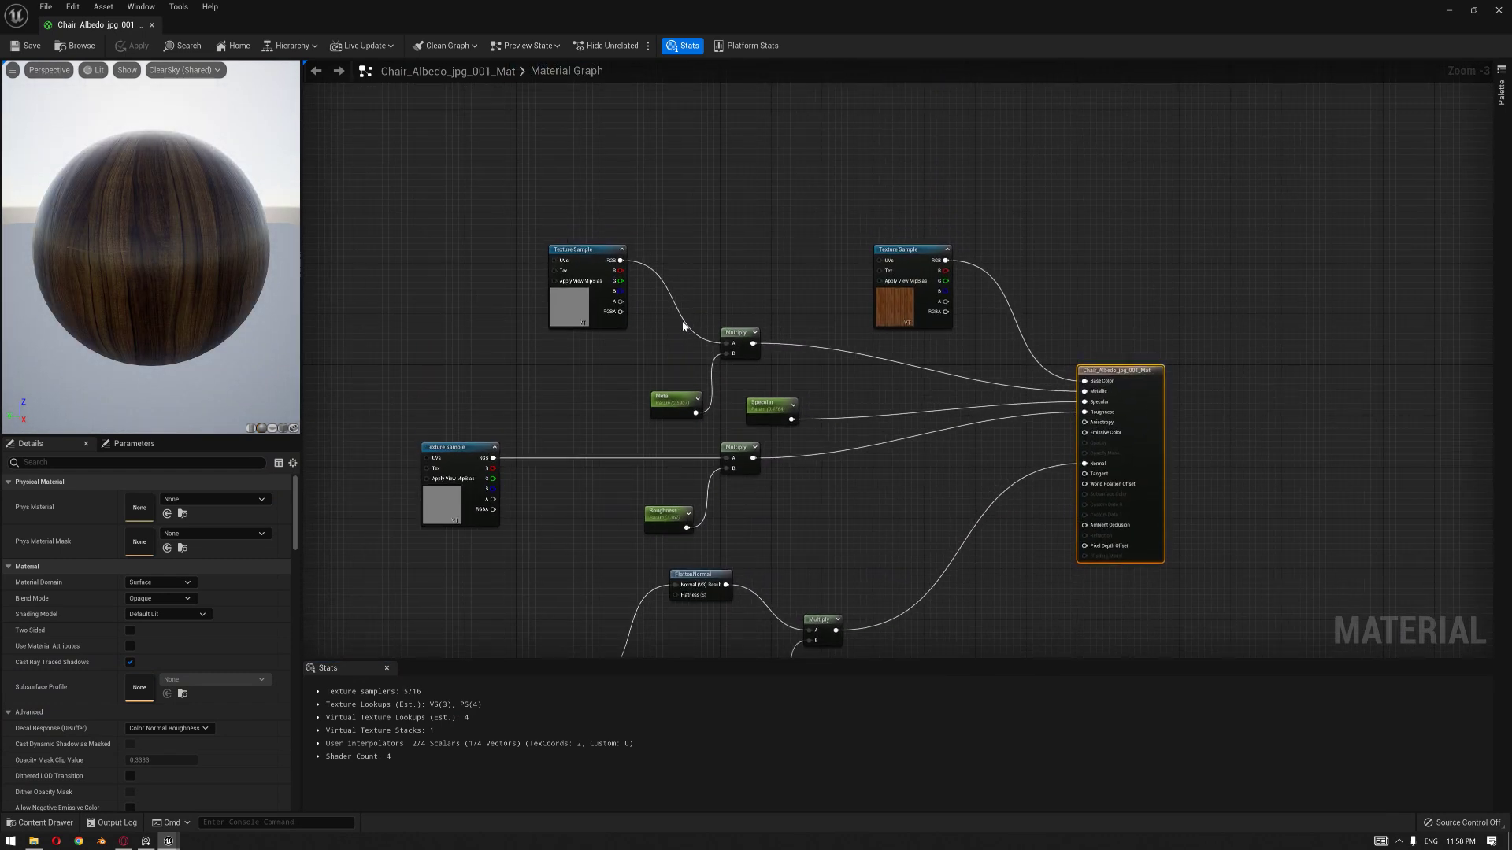
# - Inspect the Metal parameter and the texture samples feeding the metallic and roughness inputs
pyautogui.scroll(3, 679, 313)
pyautogui.click(606, 400)
pyautogui.scroll(-2, 650, 334)
pyautogui.moveTo(674, 390); pyautogui.dragTo(684, 259, button='right')
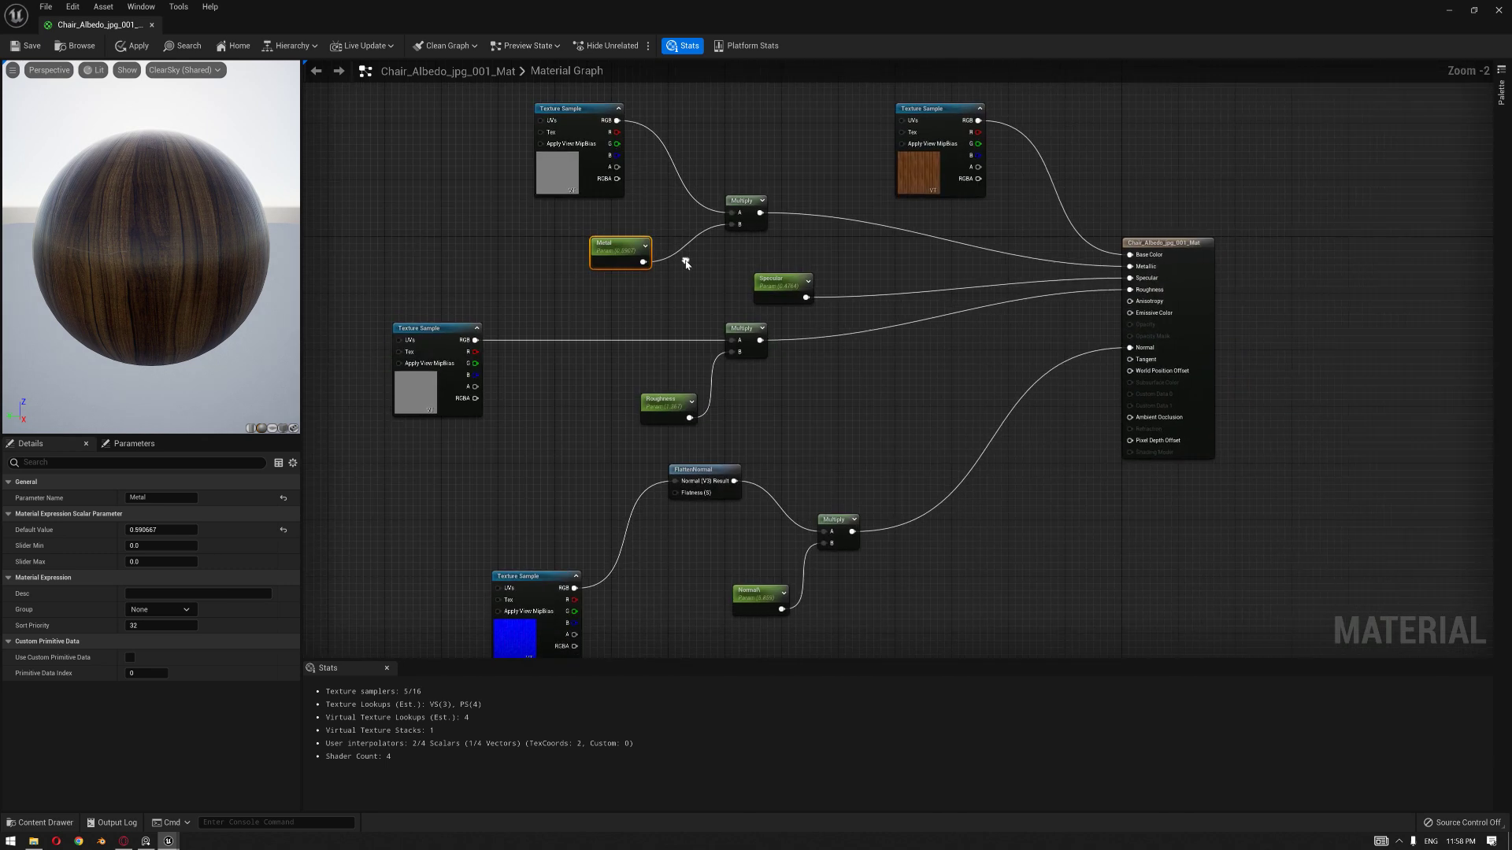
pyautogui.scroll(-1, 673, 270)
pyautogui.moveTo(574, 182); pyautogui.dragTo(586, 232, button='right')
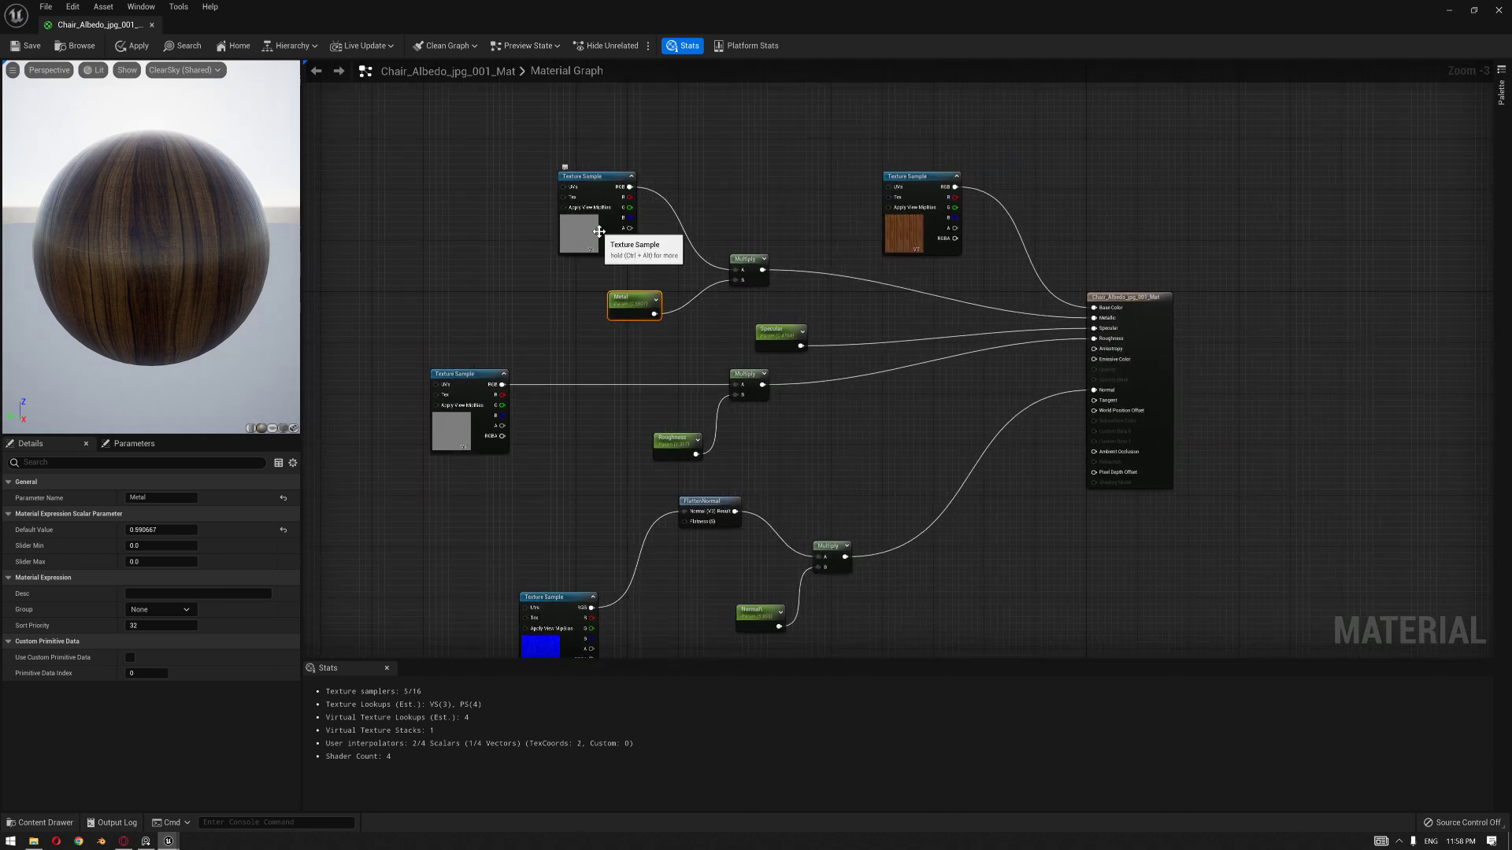
pyautogui.click(587, 232)
pyautogui.click(448, 446)
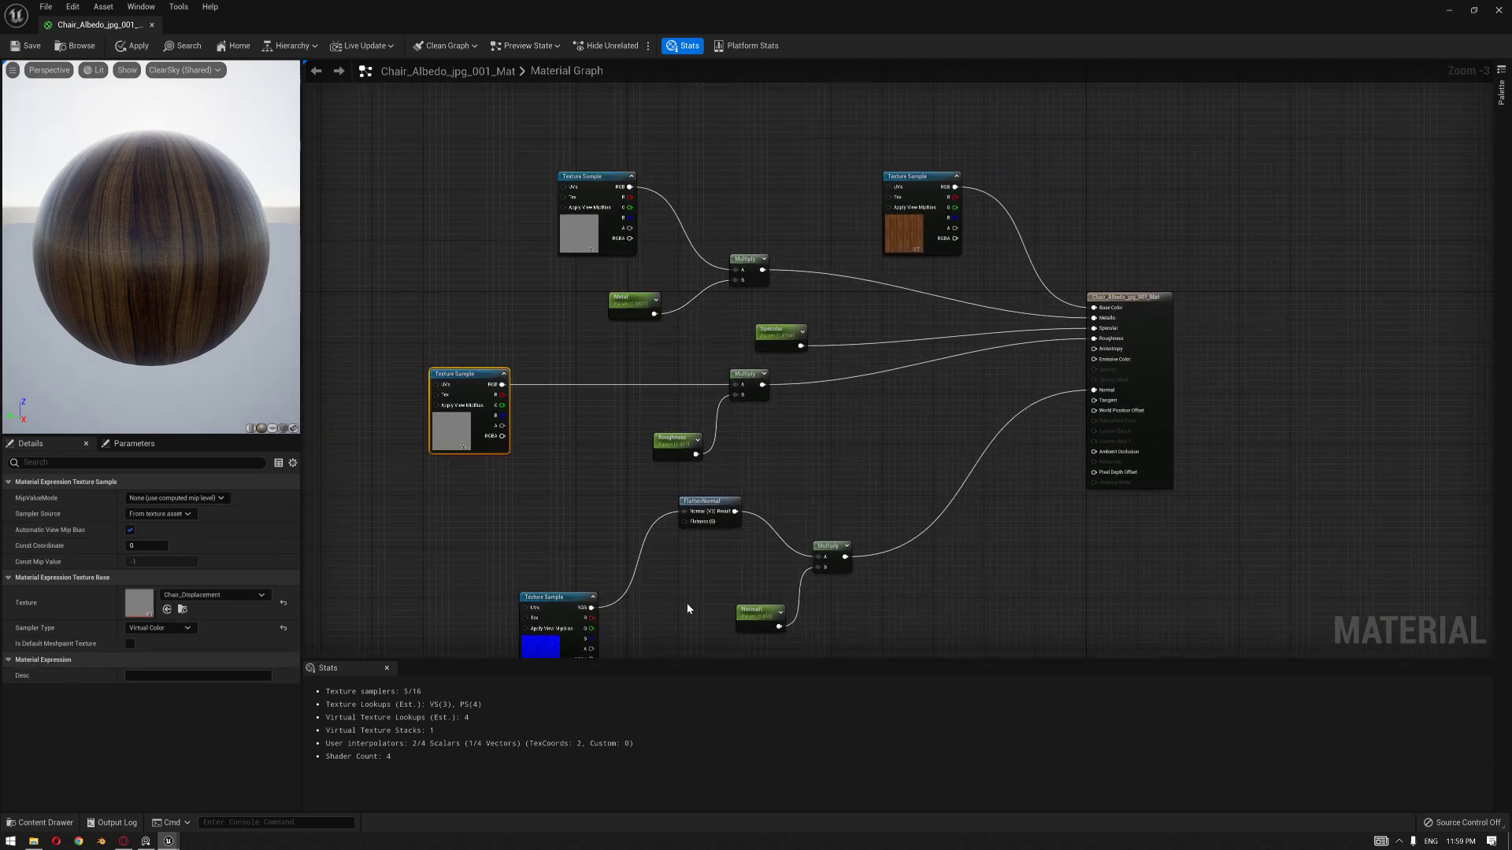
pyautogui.scroll(3, 789, 154)
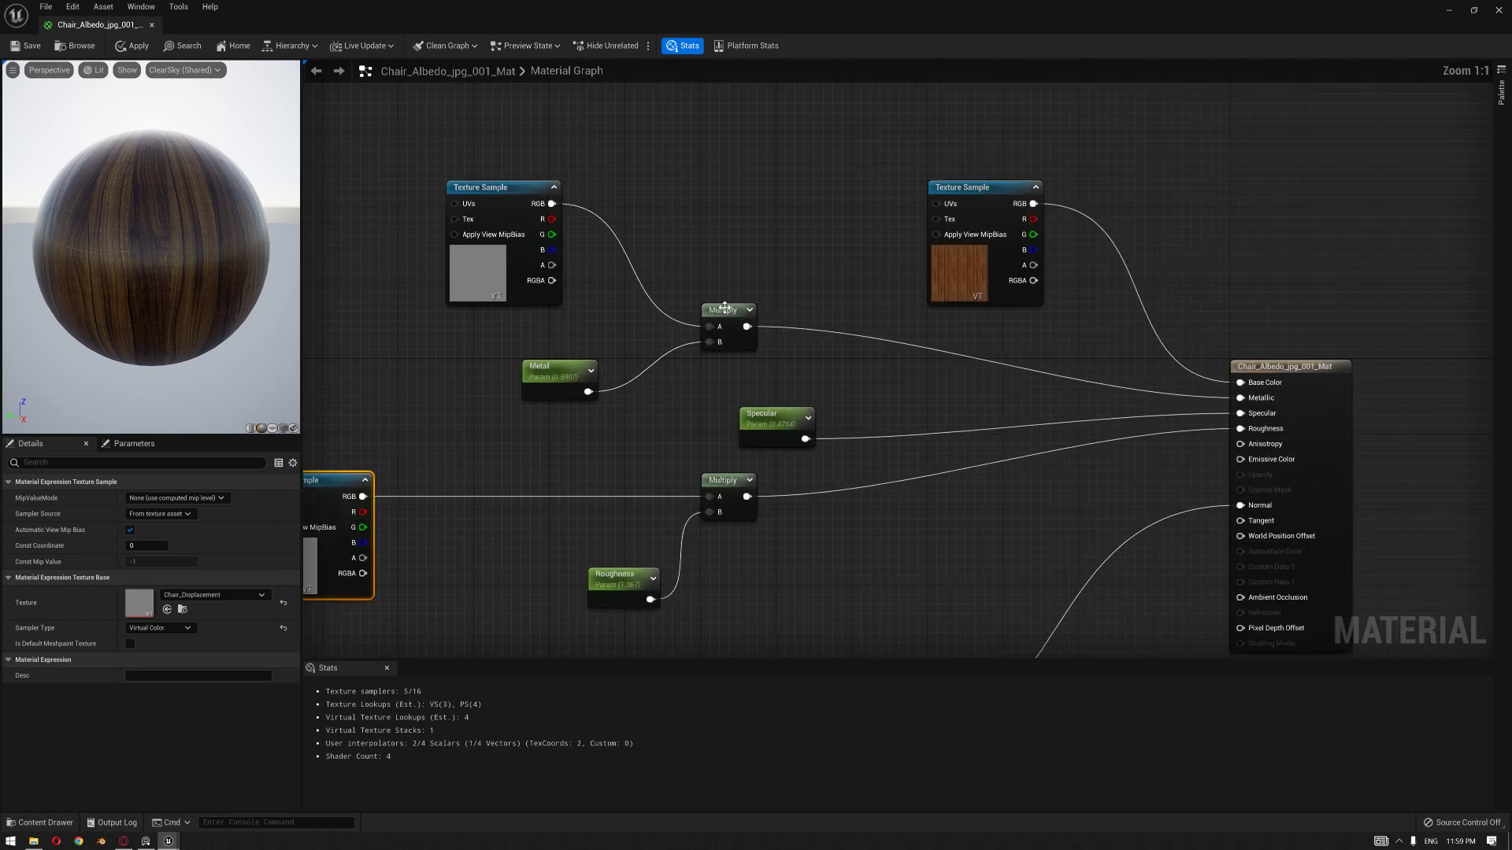
# - Move the Metal parameter closer to its Multiply node and lower the FlattenNormal node beside the normal map's Multiply node
pyautogui.click(744, 285)
pyautogui.moveTo(577, 365); pyautogui.dragTo(629, 314)
pyautogui.scroll(-3, 630, 318)
pyautogui.moveTo(744, 511); pyautogui.dragTo(737, 279, button='right')
pyautogui.scroll(3, 636, 398)
pyautogui.moveTo(674, 281); pyautogui.dragTo(635, 356)
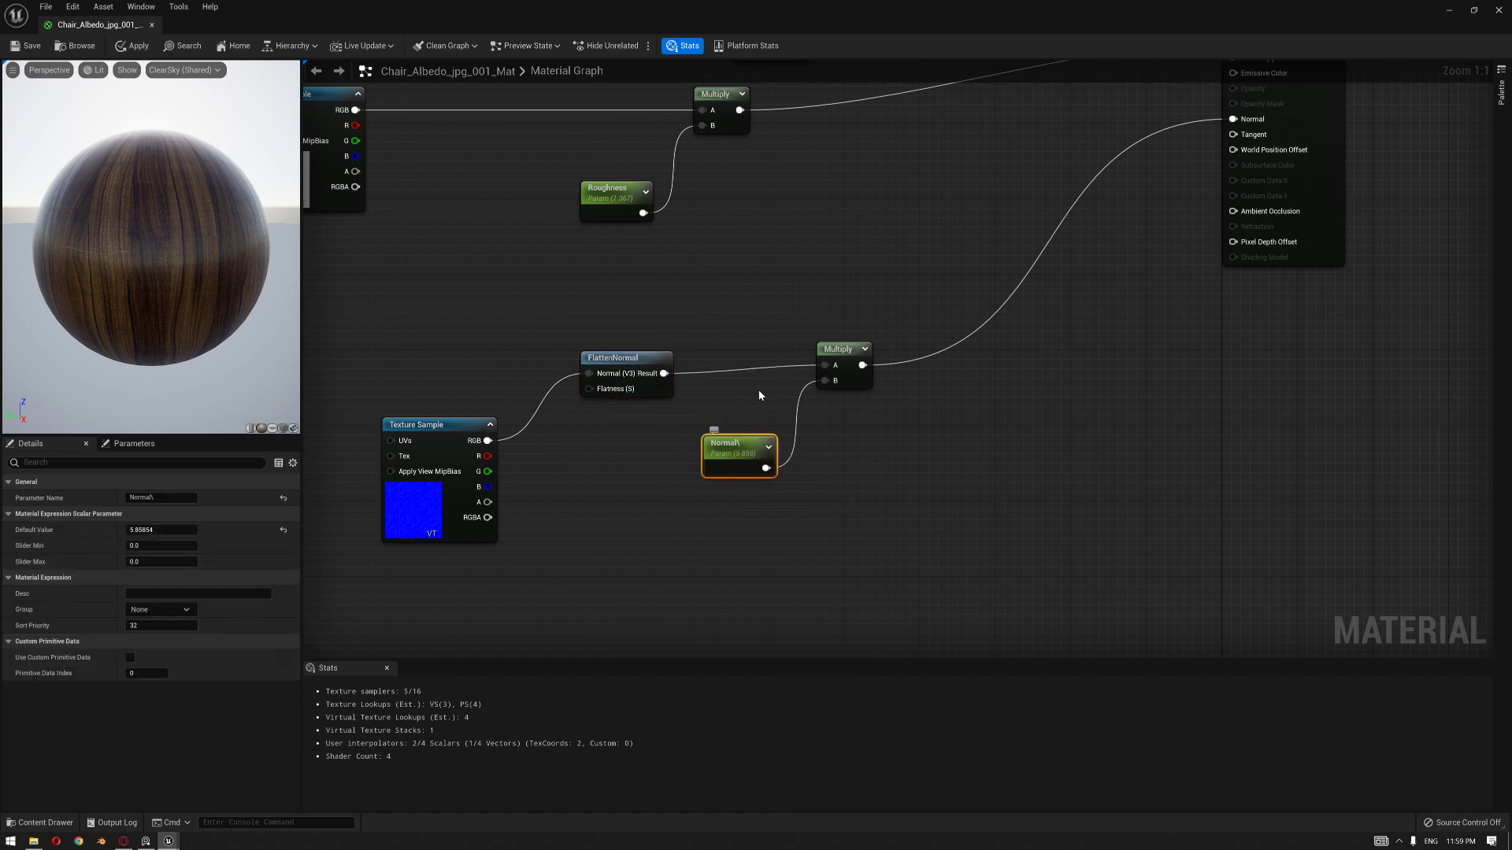
pyautogui.moveTo(759, 390); pyautogui.dragTo(774, 470, button='right')
pyautogui.moveTo(936, 248); pyautogui.dragTo(895, 412, button='right')
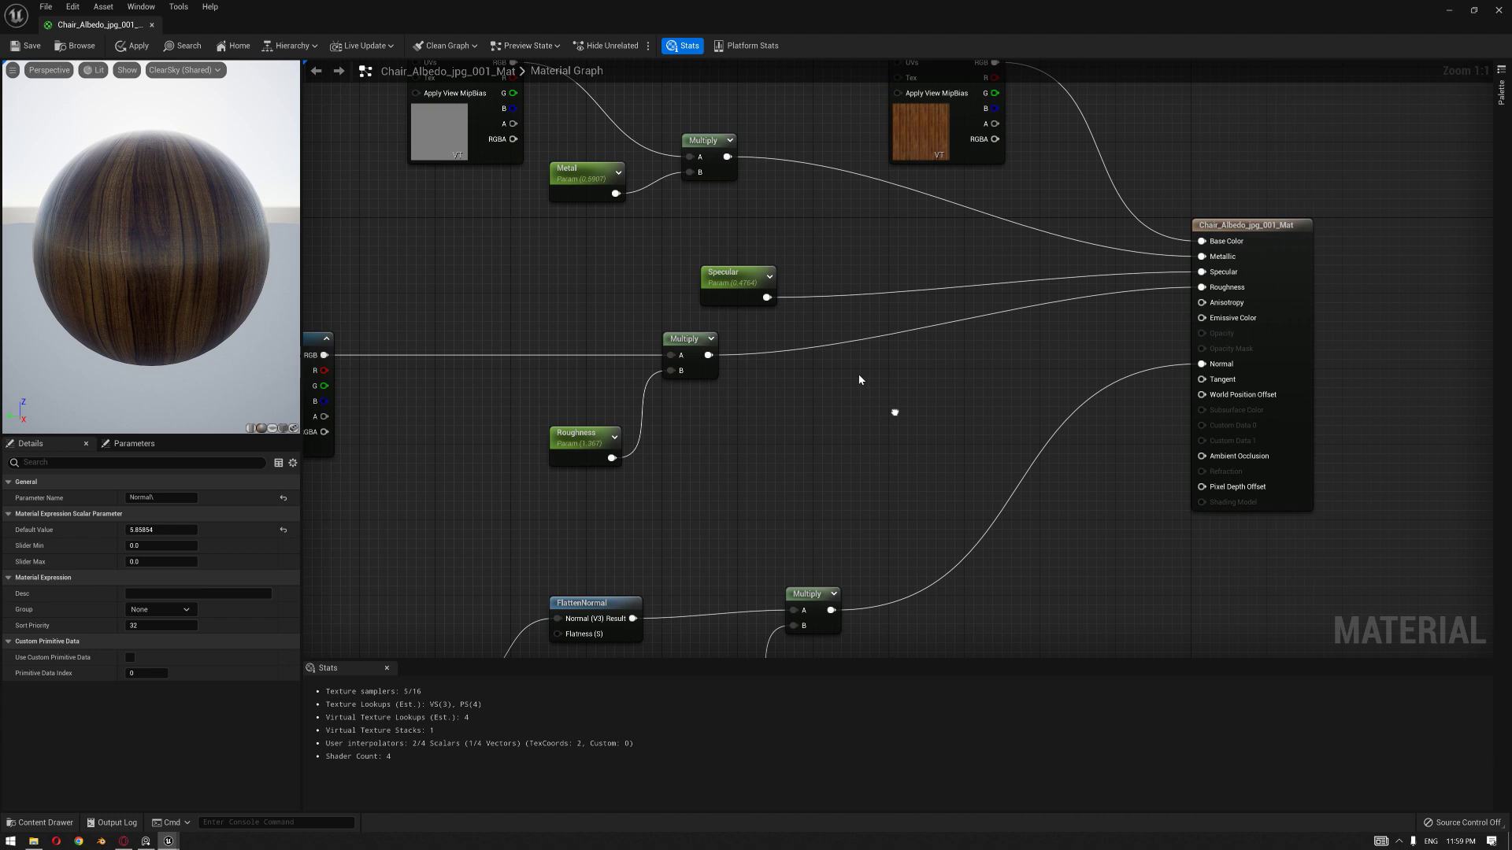
# - Move the wood albedo texture sample higher in the graph and close the material editor
pyautogui.scroll(-2, 865, 367)
pyautogui.moveTo(890, 259); pyautogui.dragTo(846, 421, button='right')
pyautogui.moveTo(876, 297); pyautogui.dragTo(847, 238)
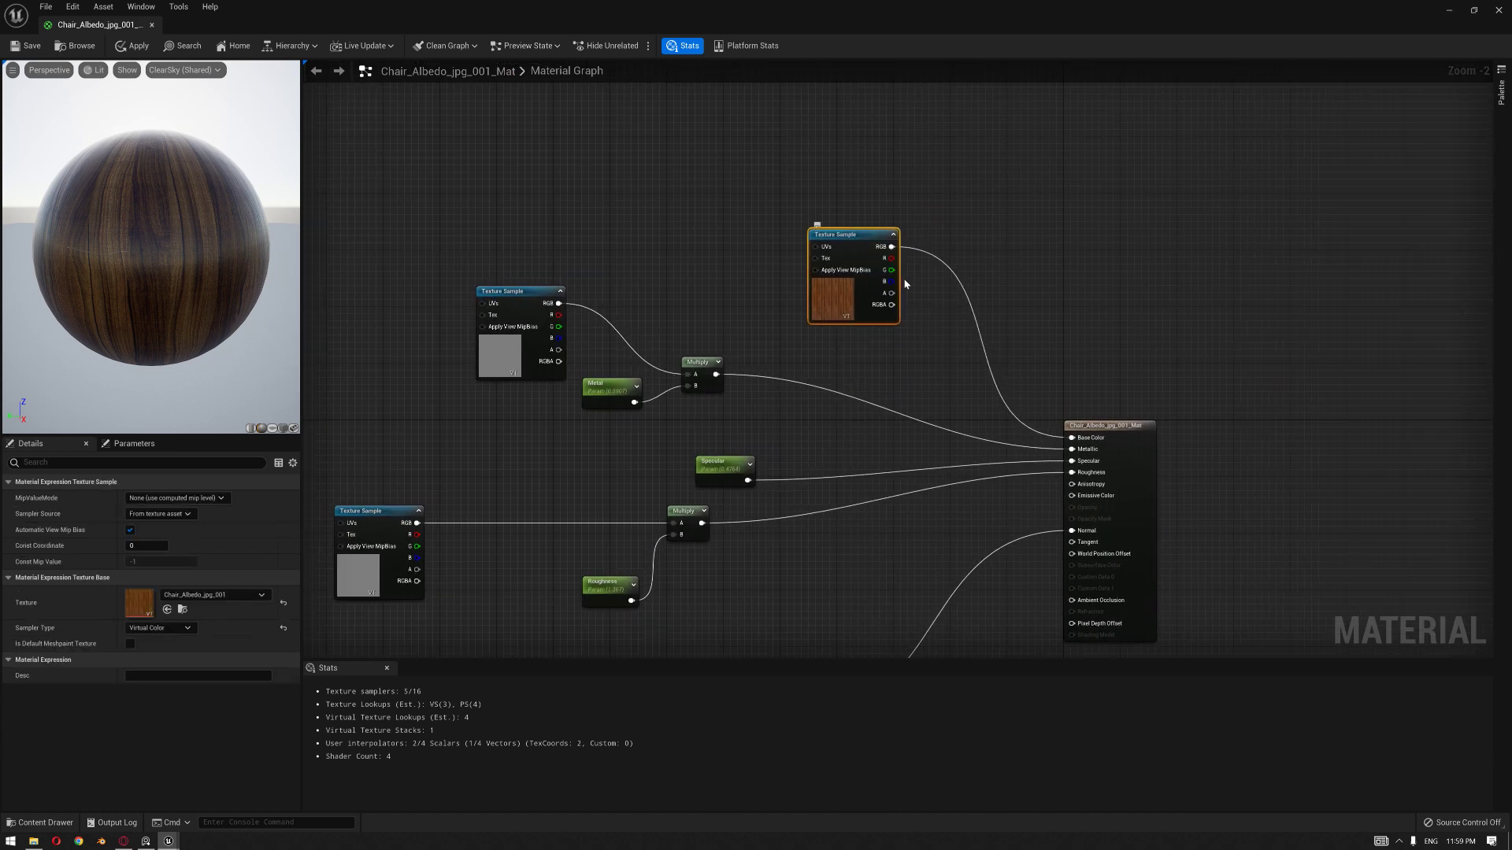
pyautogui.click(152, 26)
# - Select the nearest dining chair and examine its wood frame and stitched leather seat from several angles
pyautogui.click(849, 452)
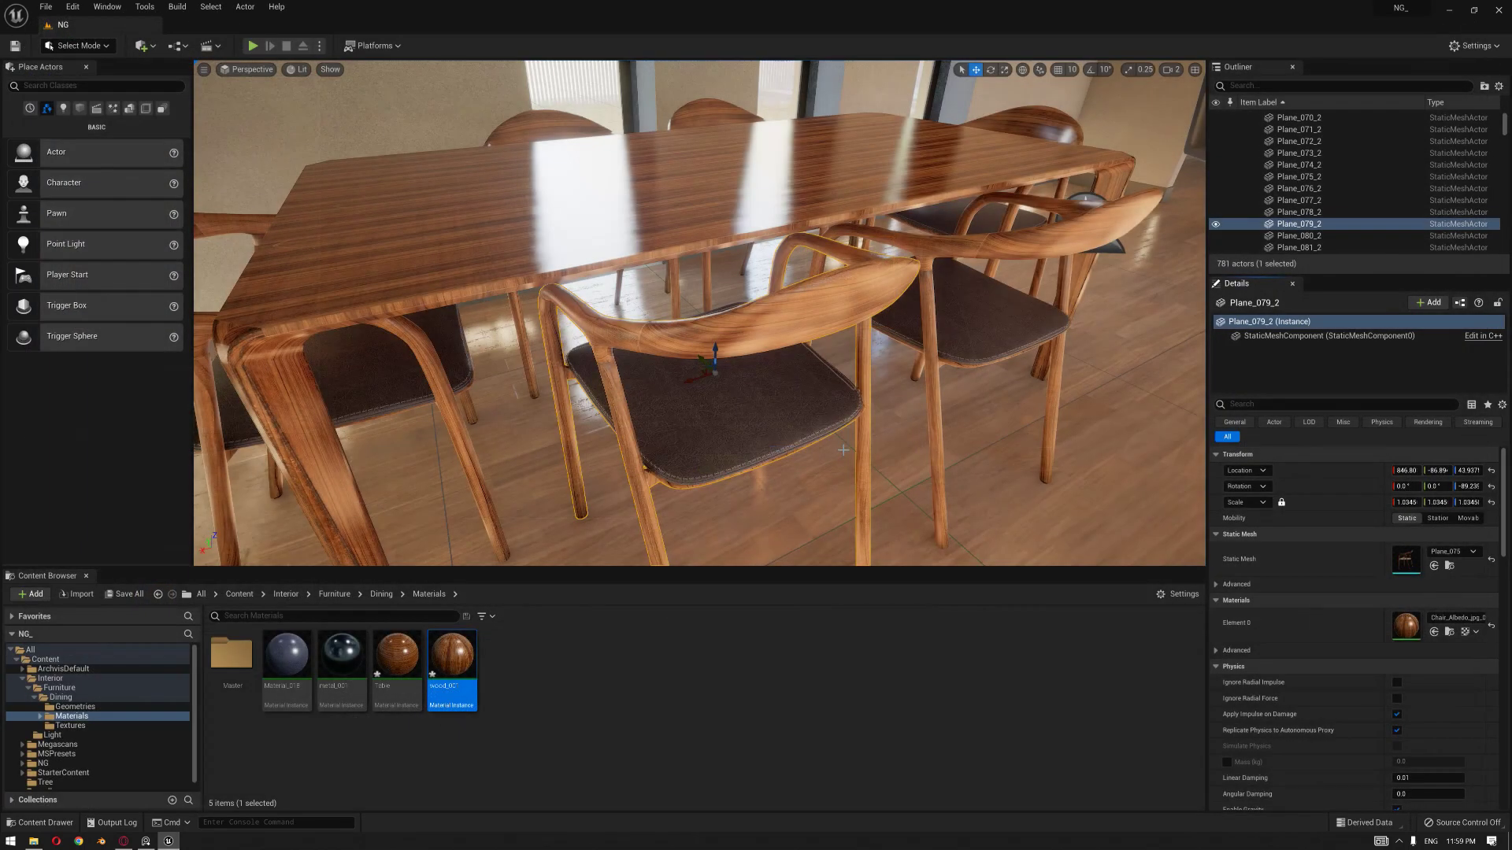
pyautogui.moveTo(679, 312)
pyautogui.mouseDown(button='right')
pyautogui.moveTo(630, 309)
pyautogui.moveTo(693, 335)
pyautogui.moveTo(673, 322)
pyautogui.moveTo(740, 307)
pyautogui.moveTo(732, 339)
pyautogui.moveTo(768, 347)
pyautogui.moveTo(773, 366)
pyautogui.moveTo(672, 304)
pyautogui.mouseUp(button='right')
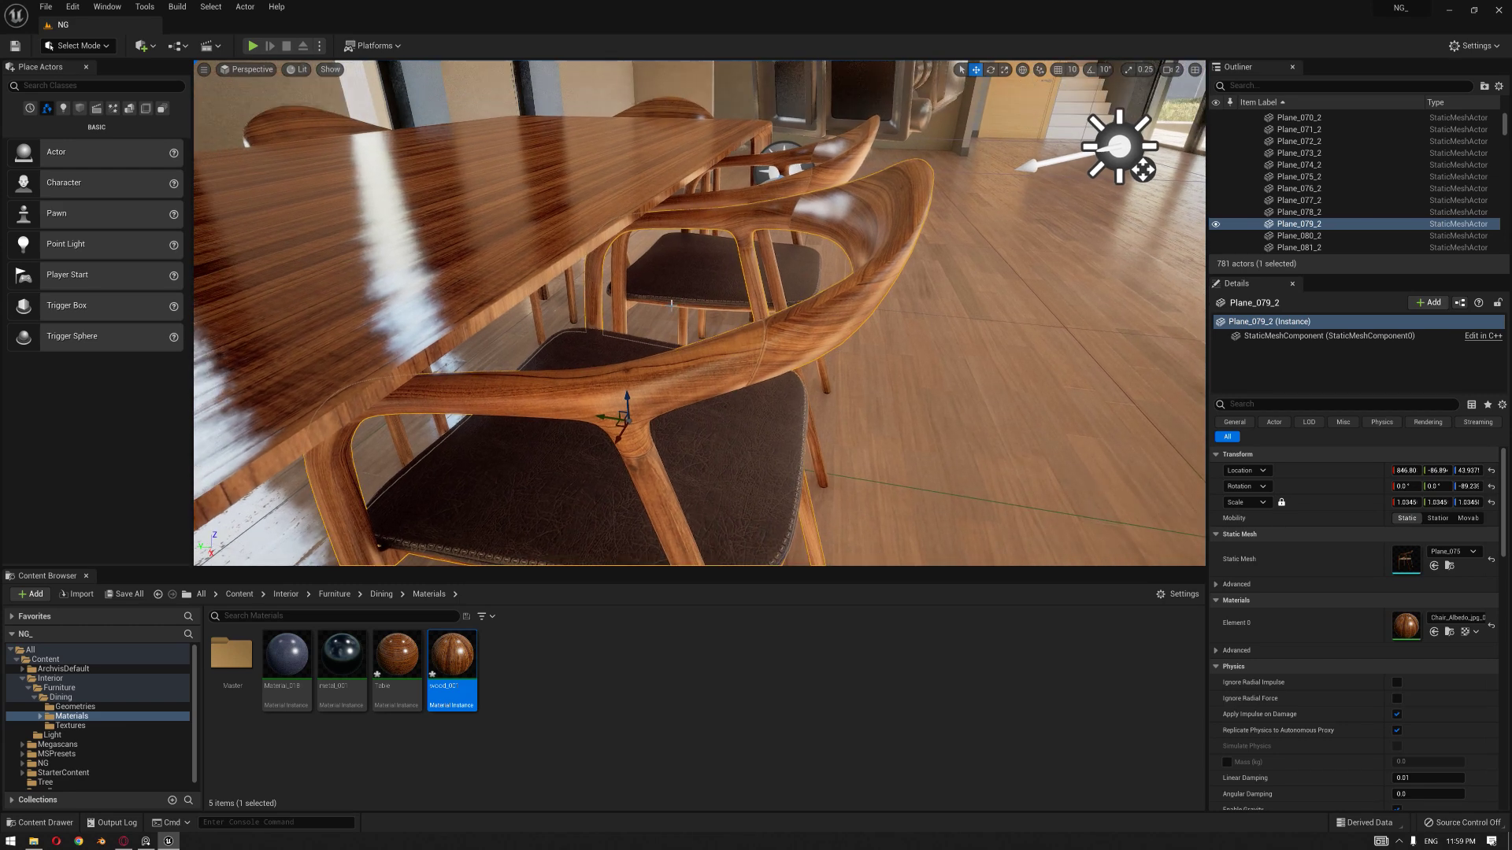
pyautogui.moveTo(672, 303); pyautogui.dragTo(824, 358, button='right')
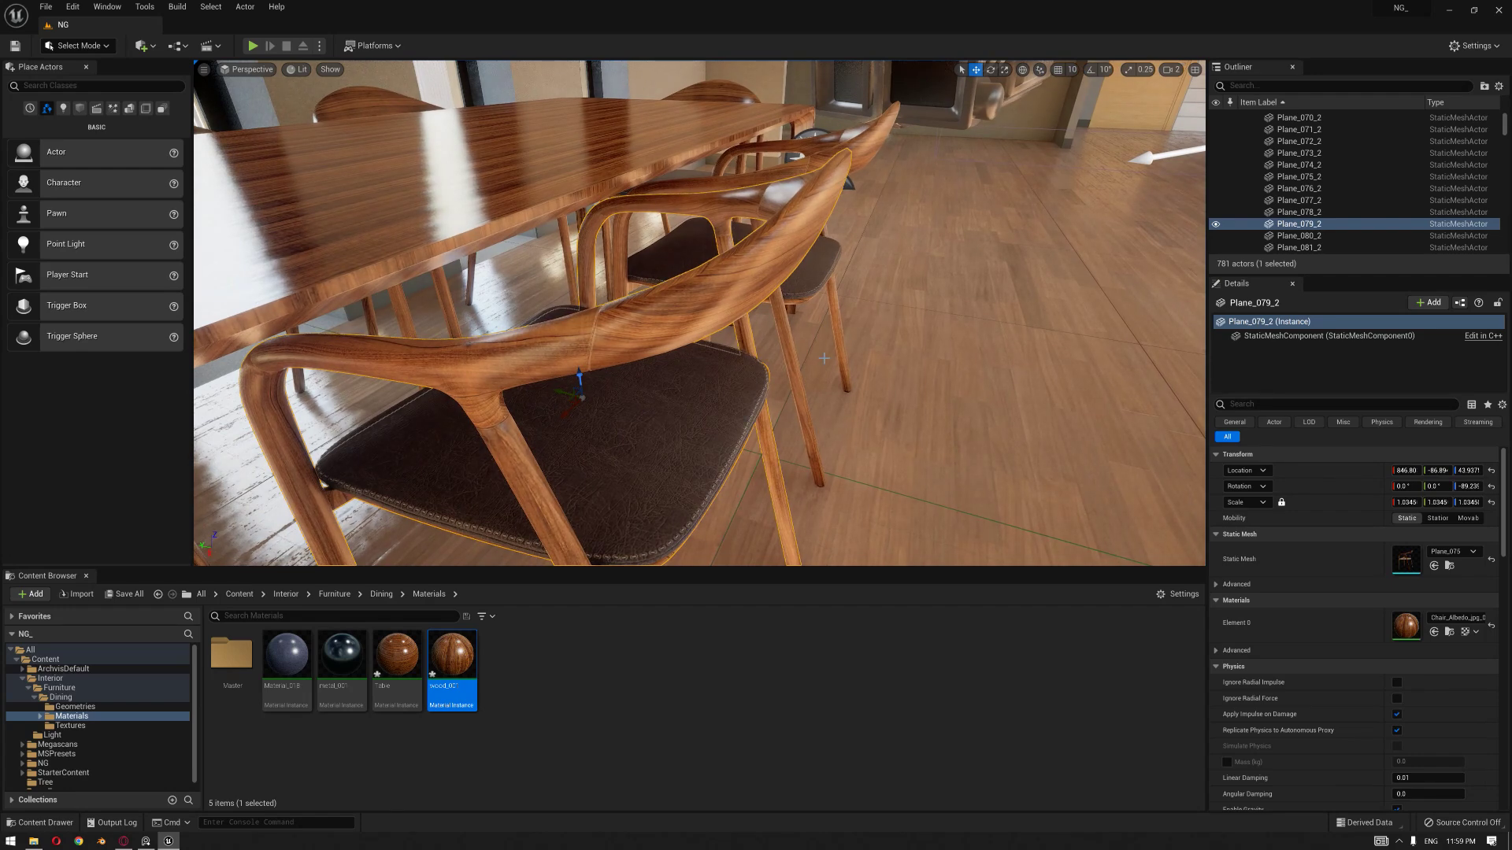
pyautogui.moveTo(824, 357); pyautogui.dragTo(976, 316, button='right')
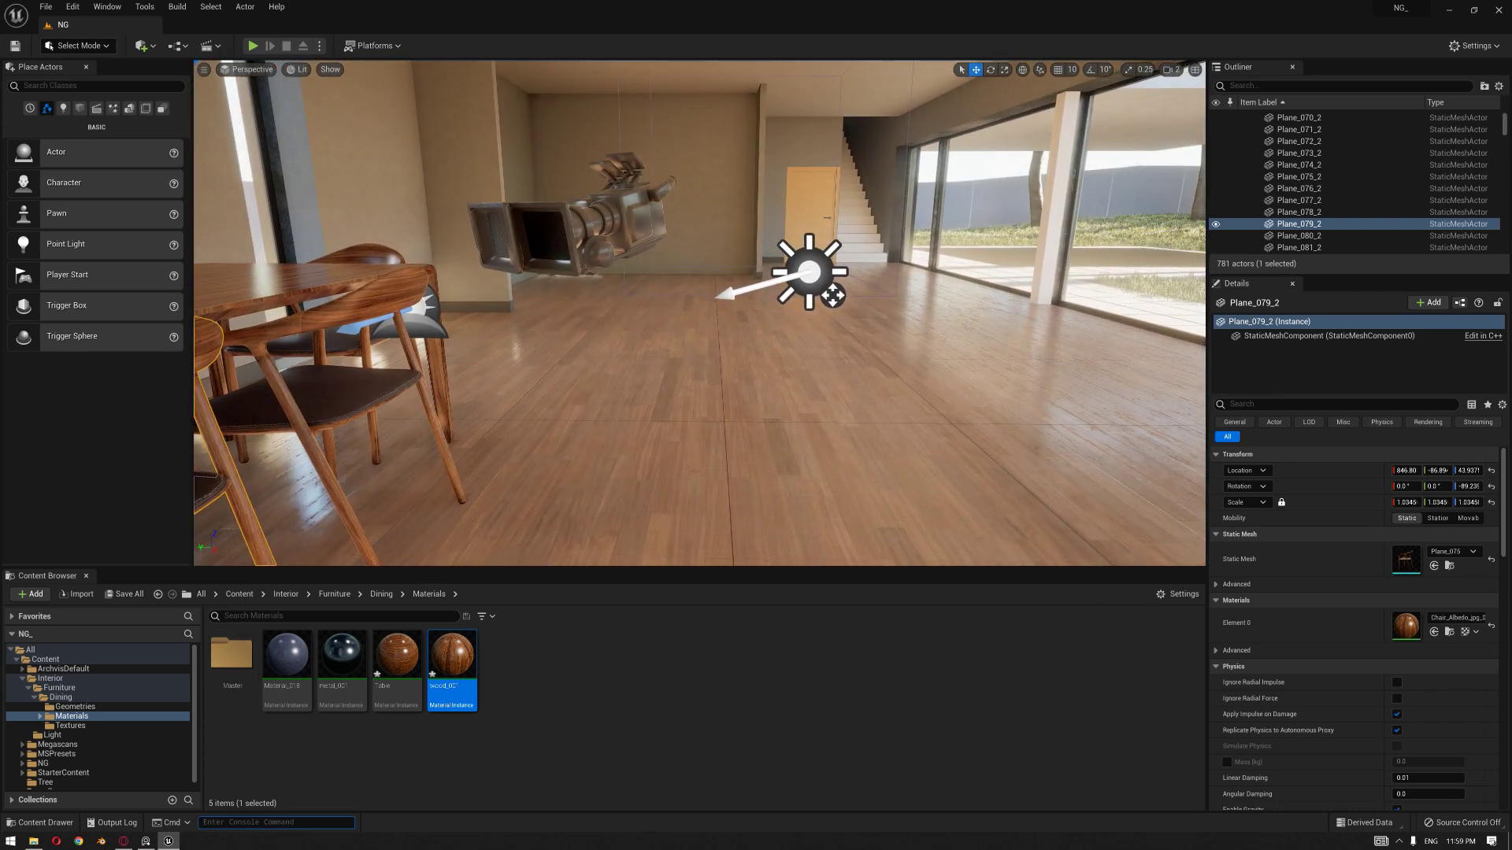
# - Run the console command r.RayTracing.Shadows 0
pyautogui.press('Up')
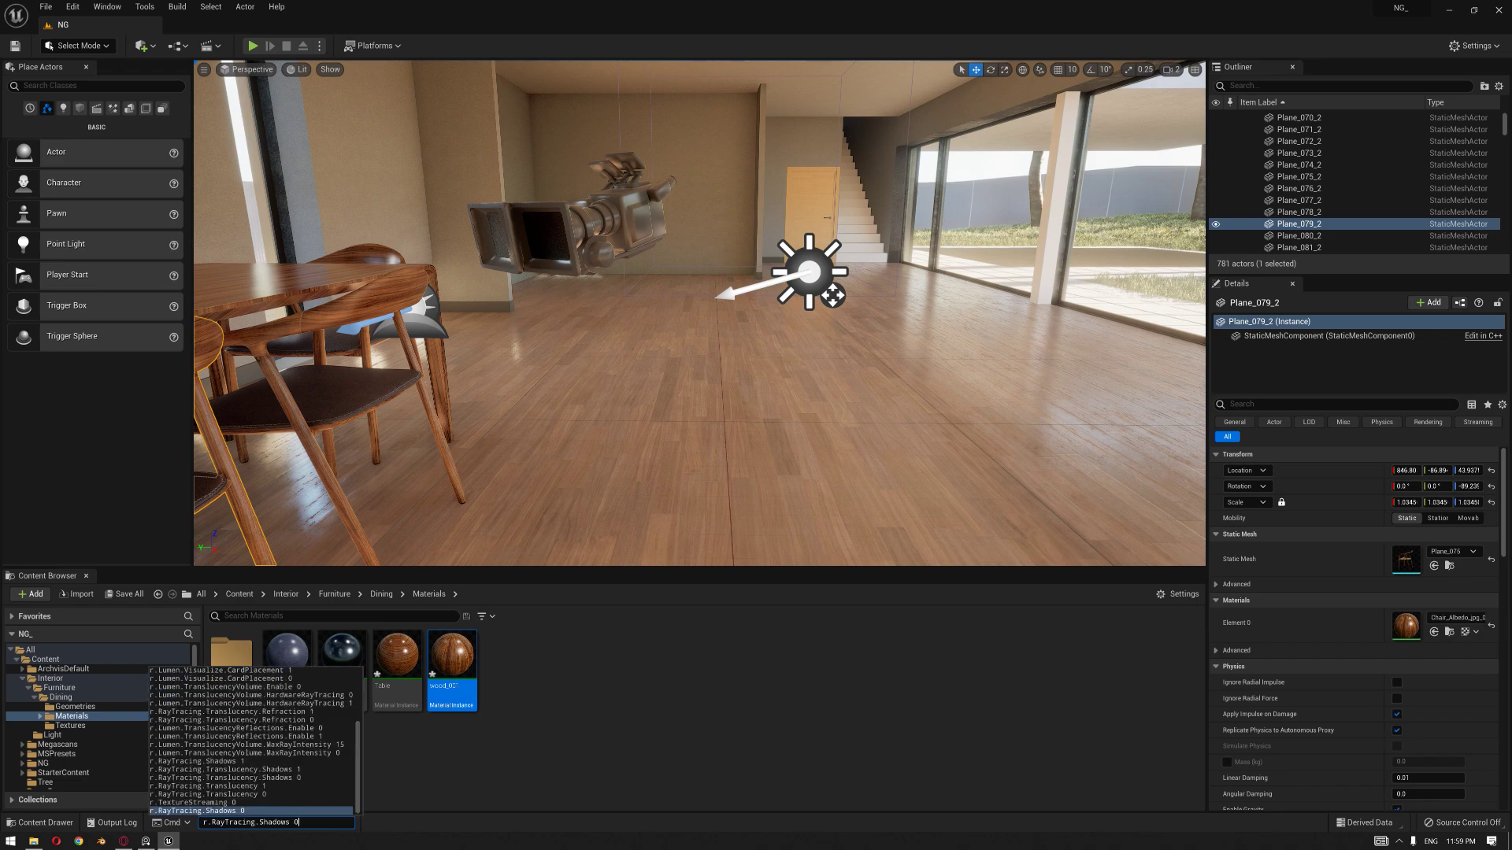
pyautogui.press('Return')
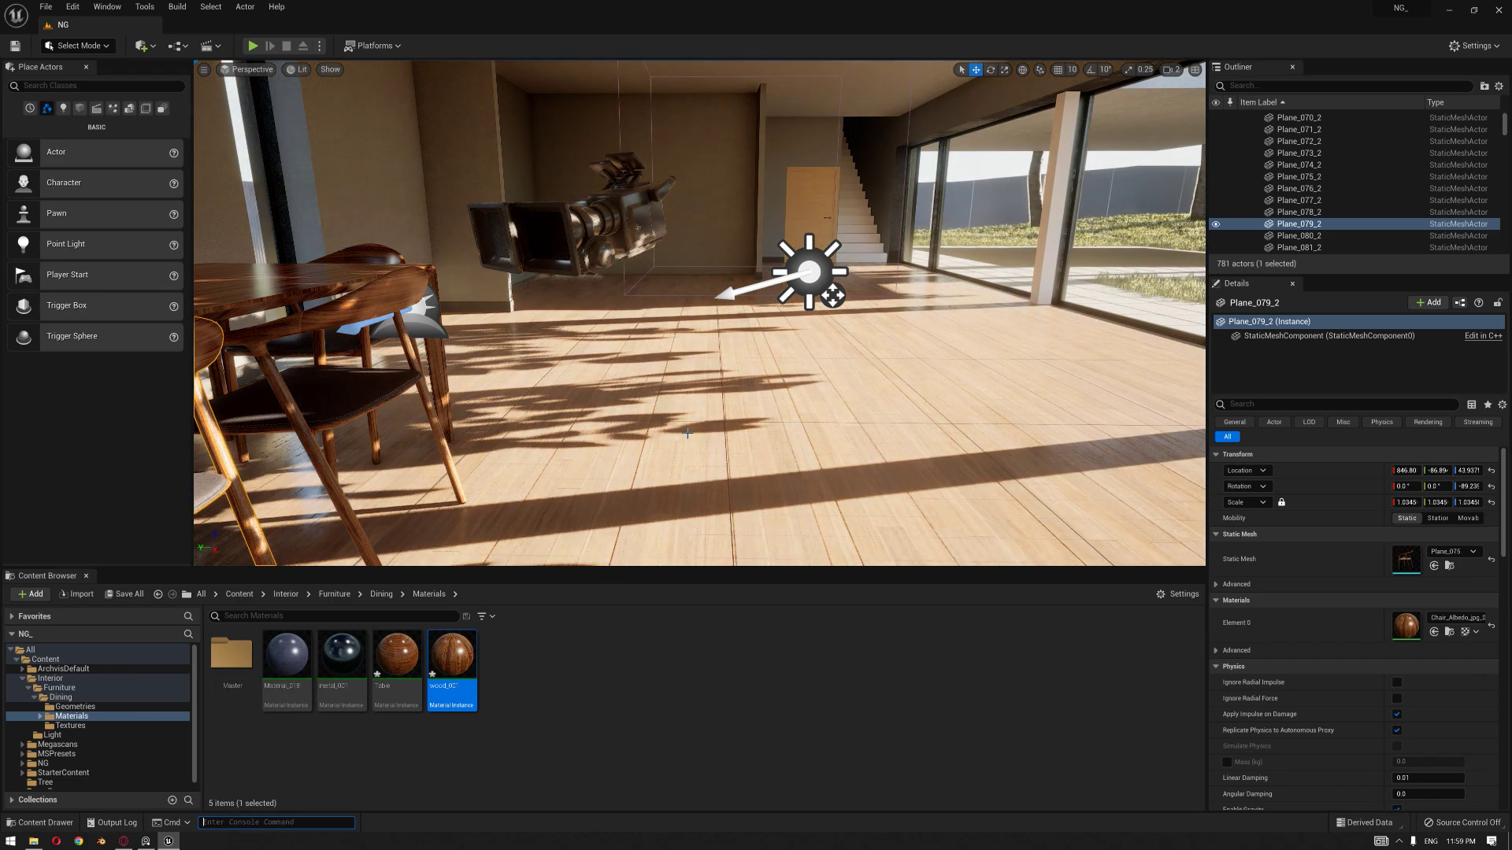
# - Rotate the DirectionalLight so that sunlight falls across the dining table and chairs
pyautogui.moveTo(932, 314); pyautogui.dragTo(875, 303, button='right')
pyautogui.click(932, 315)
pyautogui.press('e')
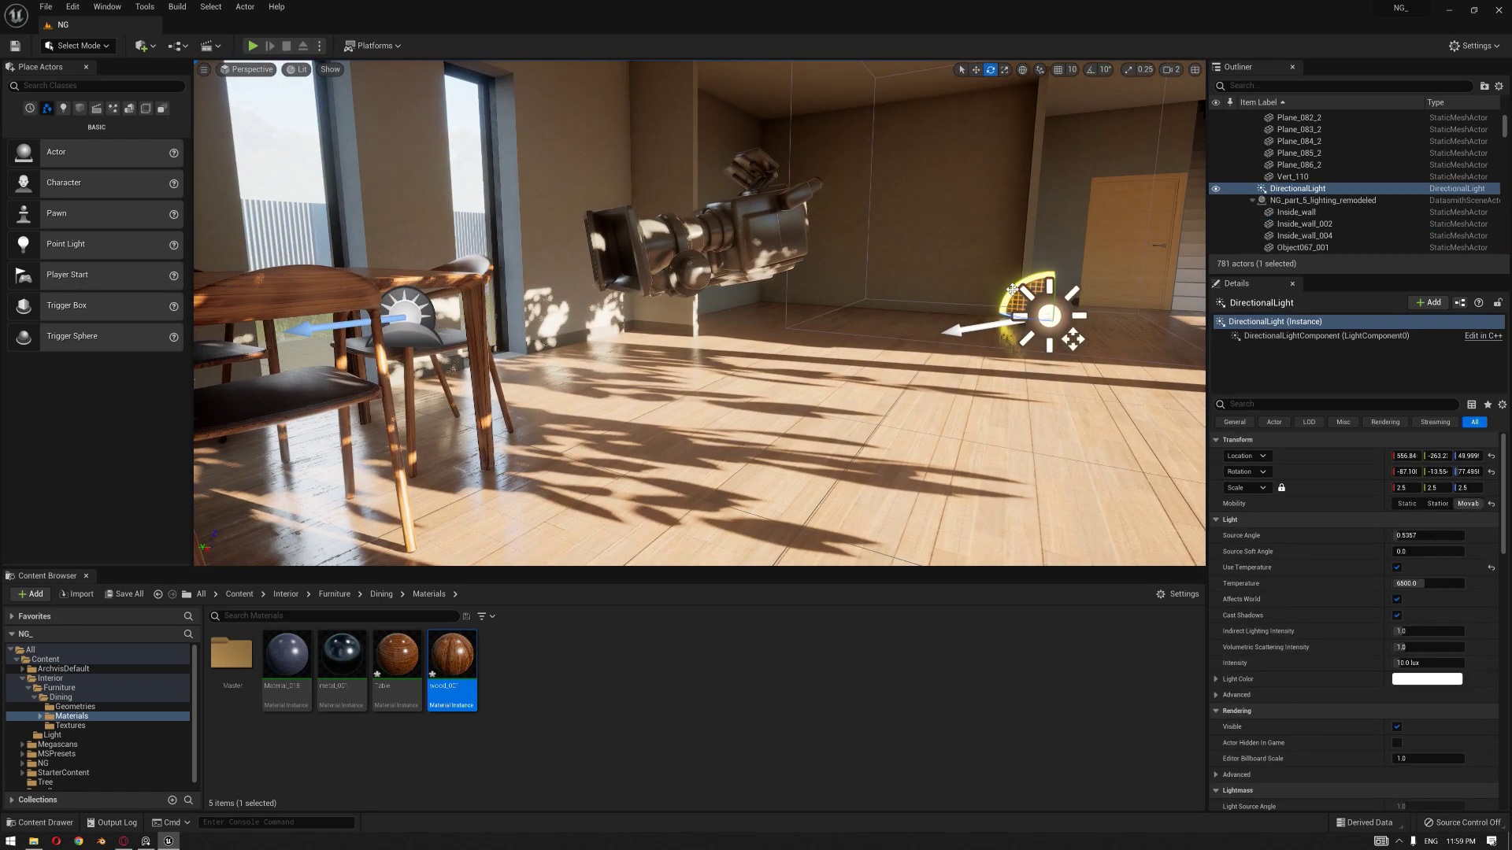
pyautogui.moveTo(1073, 340); pyautogui.dragTo(1073, 341)
pyautogui.moveTo(1011, 291)
pyautogui.mouseDown()
pyautogui.moveTo(988, 285)
pyautogui.moveTo(1010, 280)
pyautogui.moveTo(1002, 311)
pyautogui.mouseUp()
pyautogui.moveTo(1073, 339); pyautogui.dragTo(854, 307, button='right')
pyautogui.press('w')
pyautogui.press('w')
pyautogui.press('d')
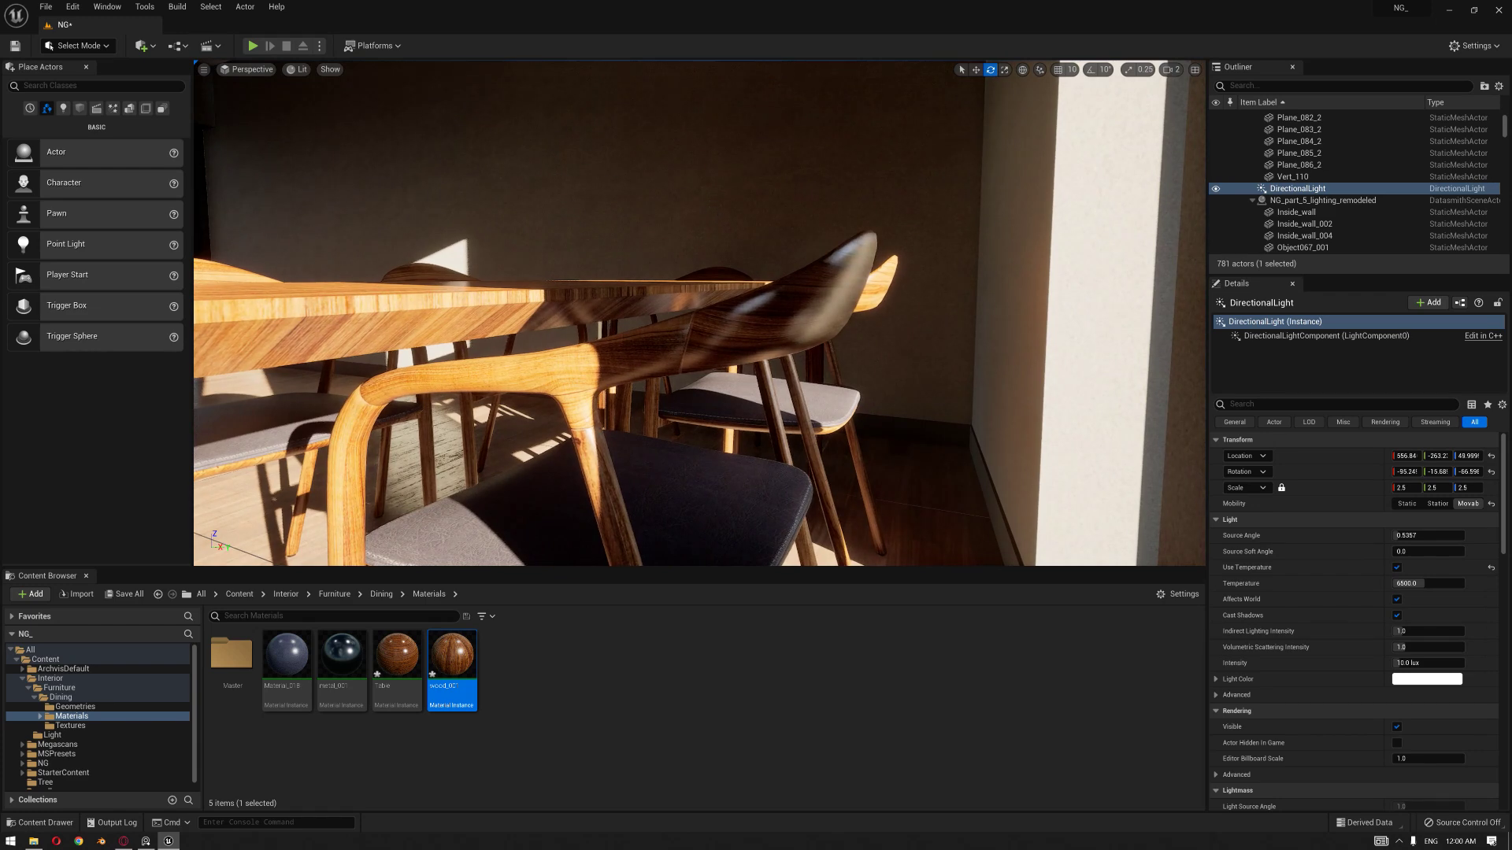
pyautogui.moveTo(716, 217); pyautogui.dragTo(711, 217, button='right')
pyautogui.press('a')
# - Pilot CineCameraActor2 in immersive mode and frame a close-up of a chair's backrest beside the table
pyautogui.click(264, 72)
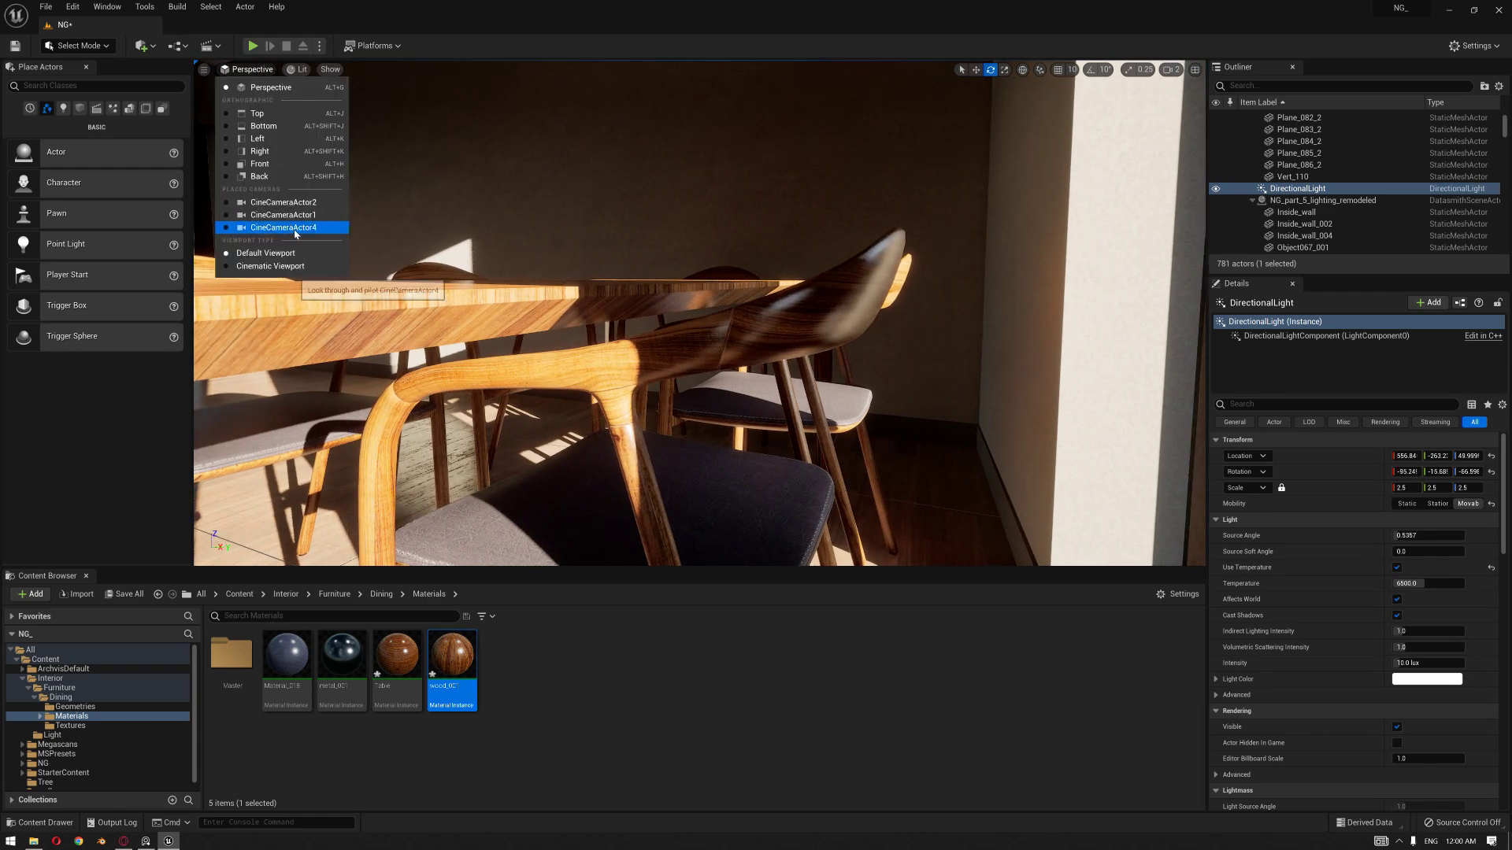
pyautogui.click(299, 205)
pyautogui.press('d')
pyautogui.moveTo(662, 217); pyautogui.dragTo(622, 236, button='right')
pyautogui.moveTo(781, 244); pyautogui.dragTo(761, 320, button='right')
pyautogui.press('F11')
pyautogui.press('d')
pyautogui.press('w')
pyautogui.press('s')
pyautogui.press('w')
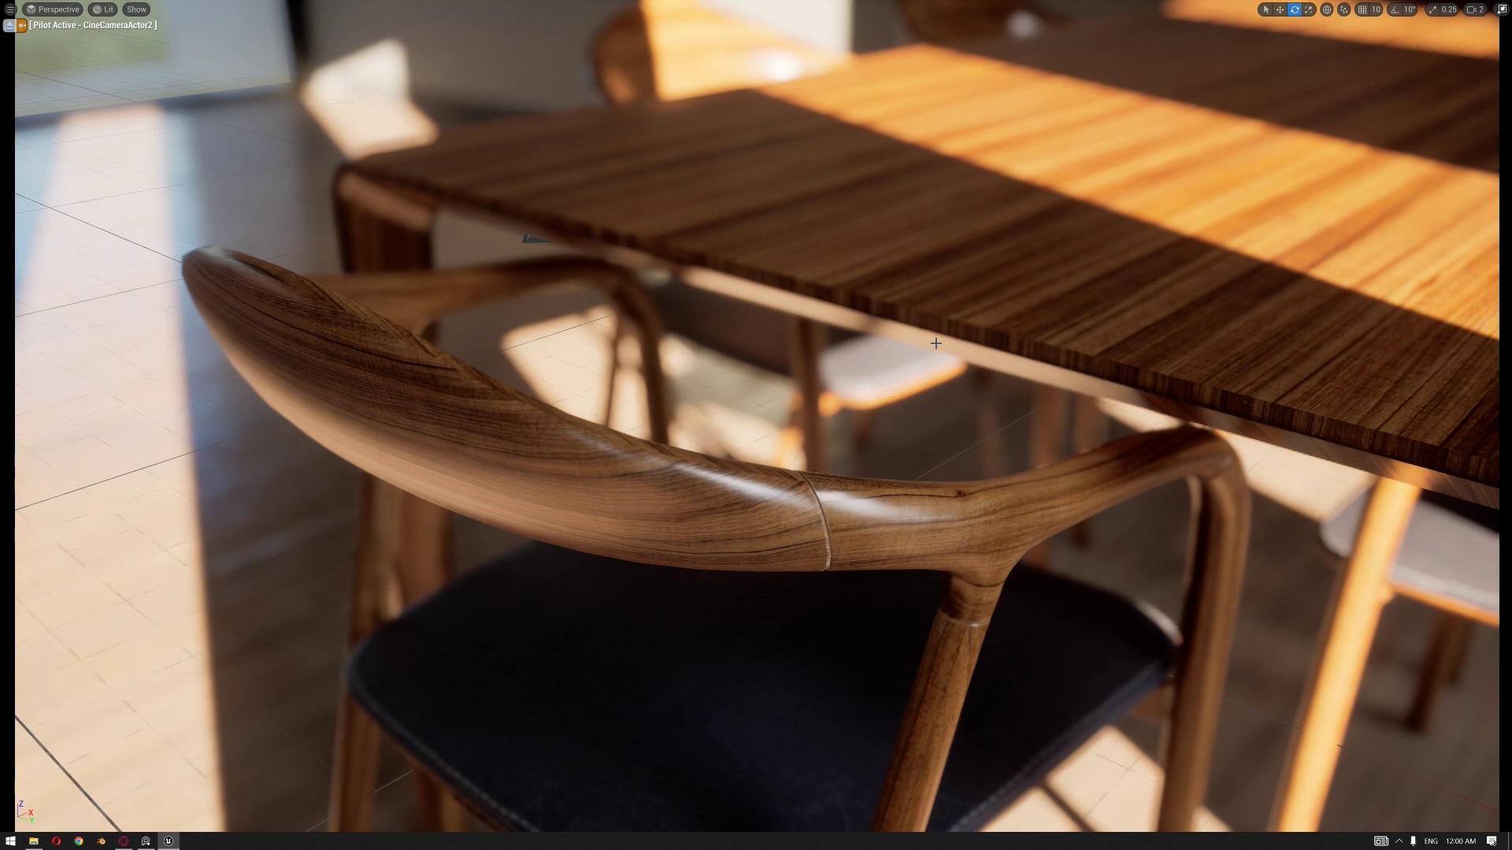
# - Set the viewport's screen percentage to 150
pyautogui.click(9, 10)
pyautogui.click(126, 149)
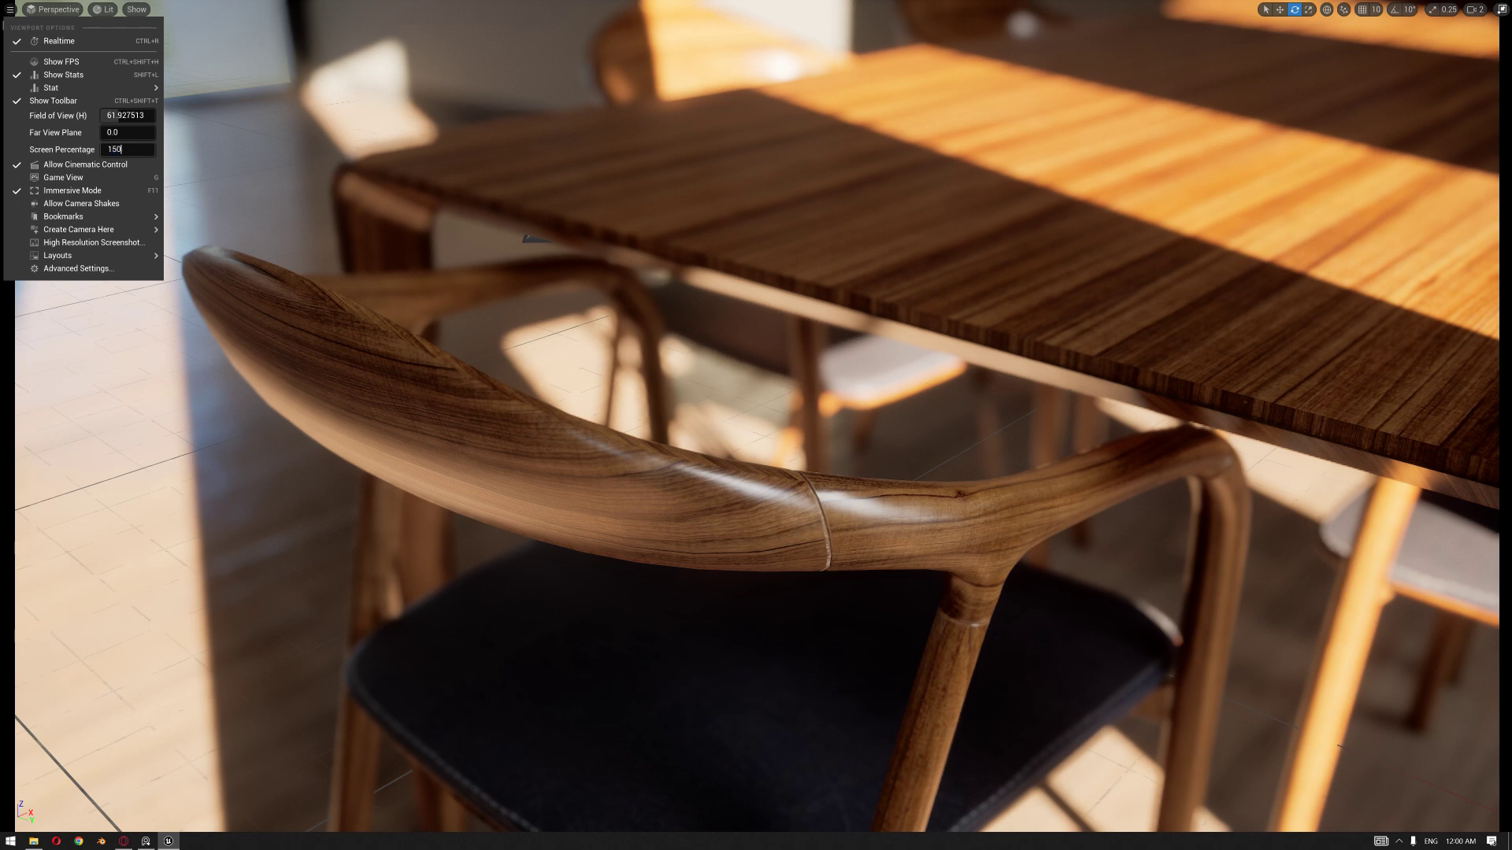
pyautogui.press('Return')
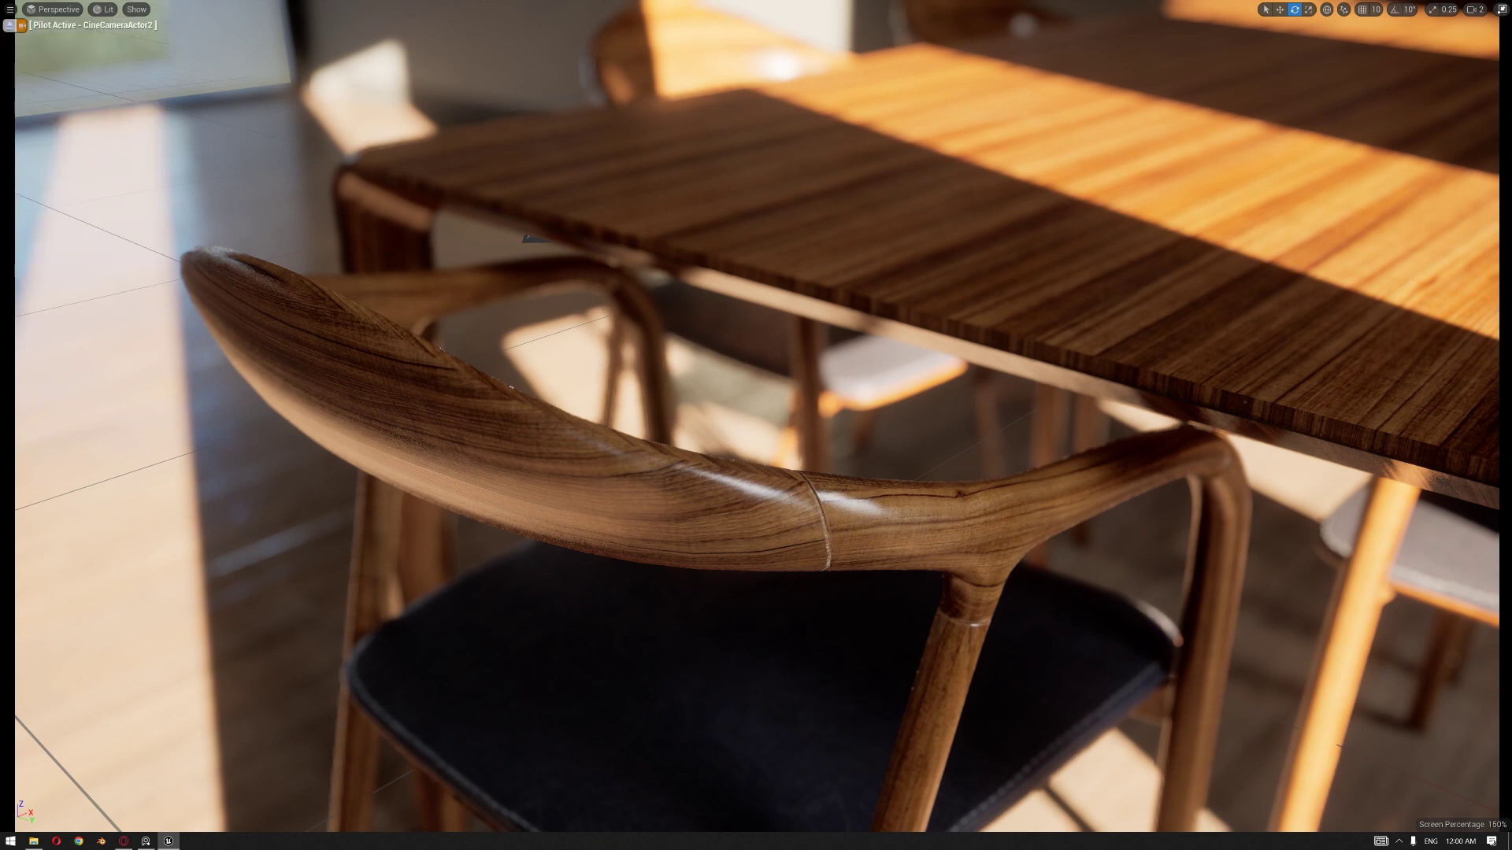
# - Select the foreground chair in the camera close-up
pyautogui.rightClick(169, 630)
pyautogui.click(686, 526)
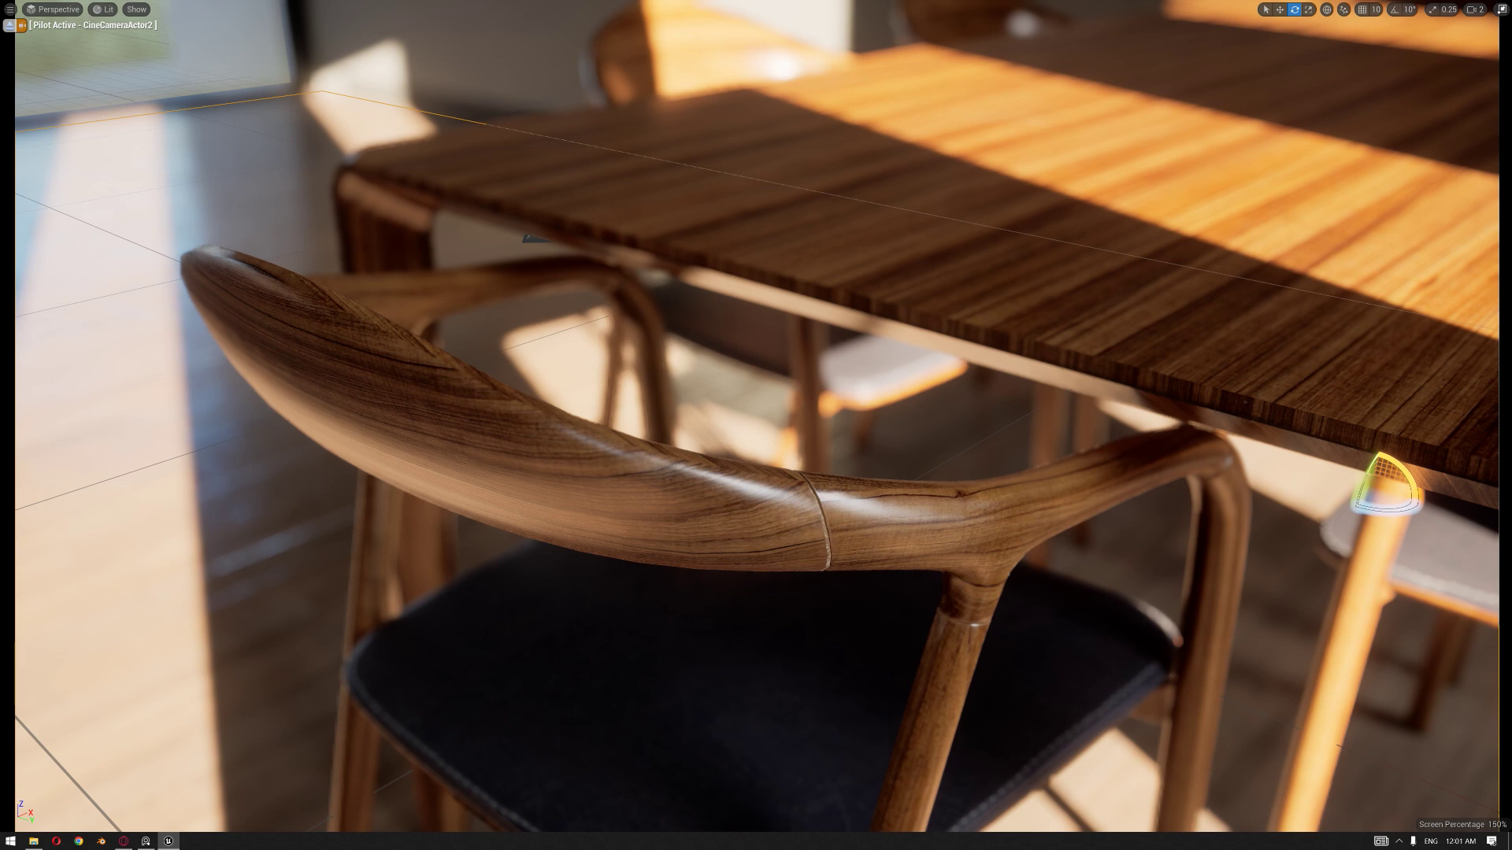
pyautogui.click(845, 494)
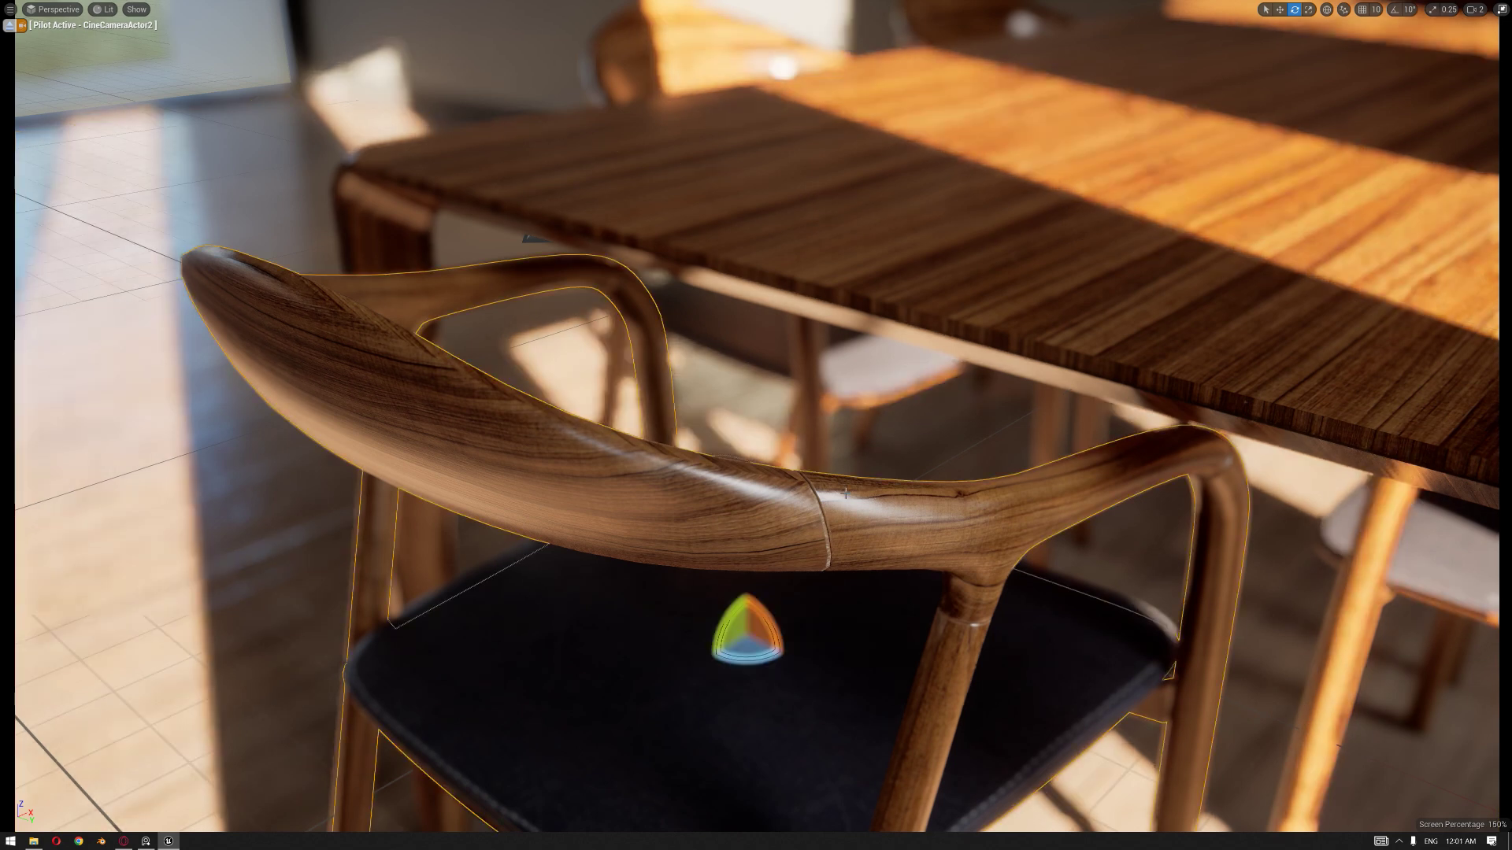